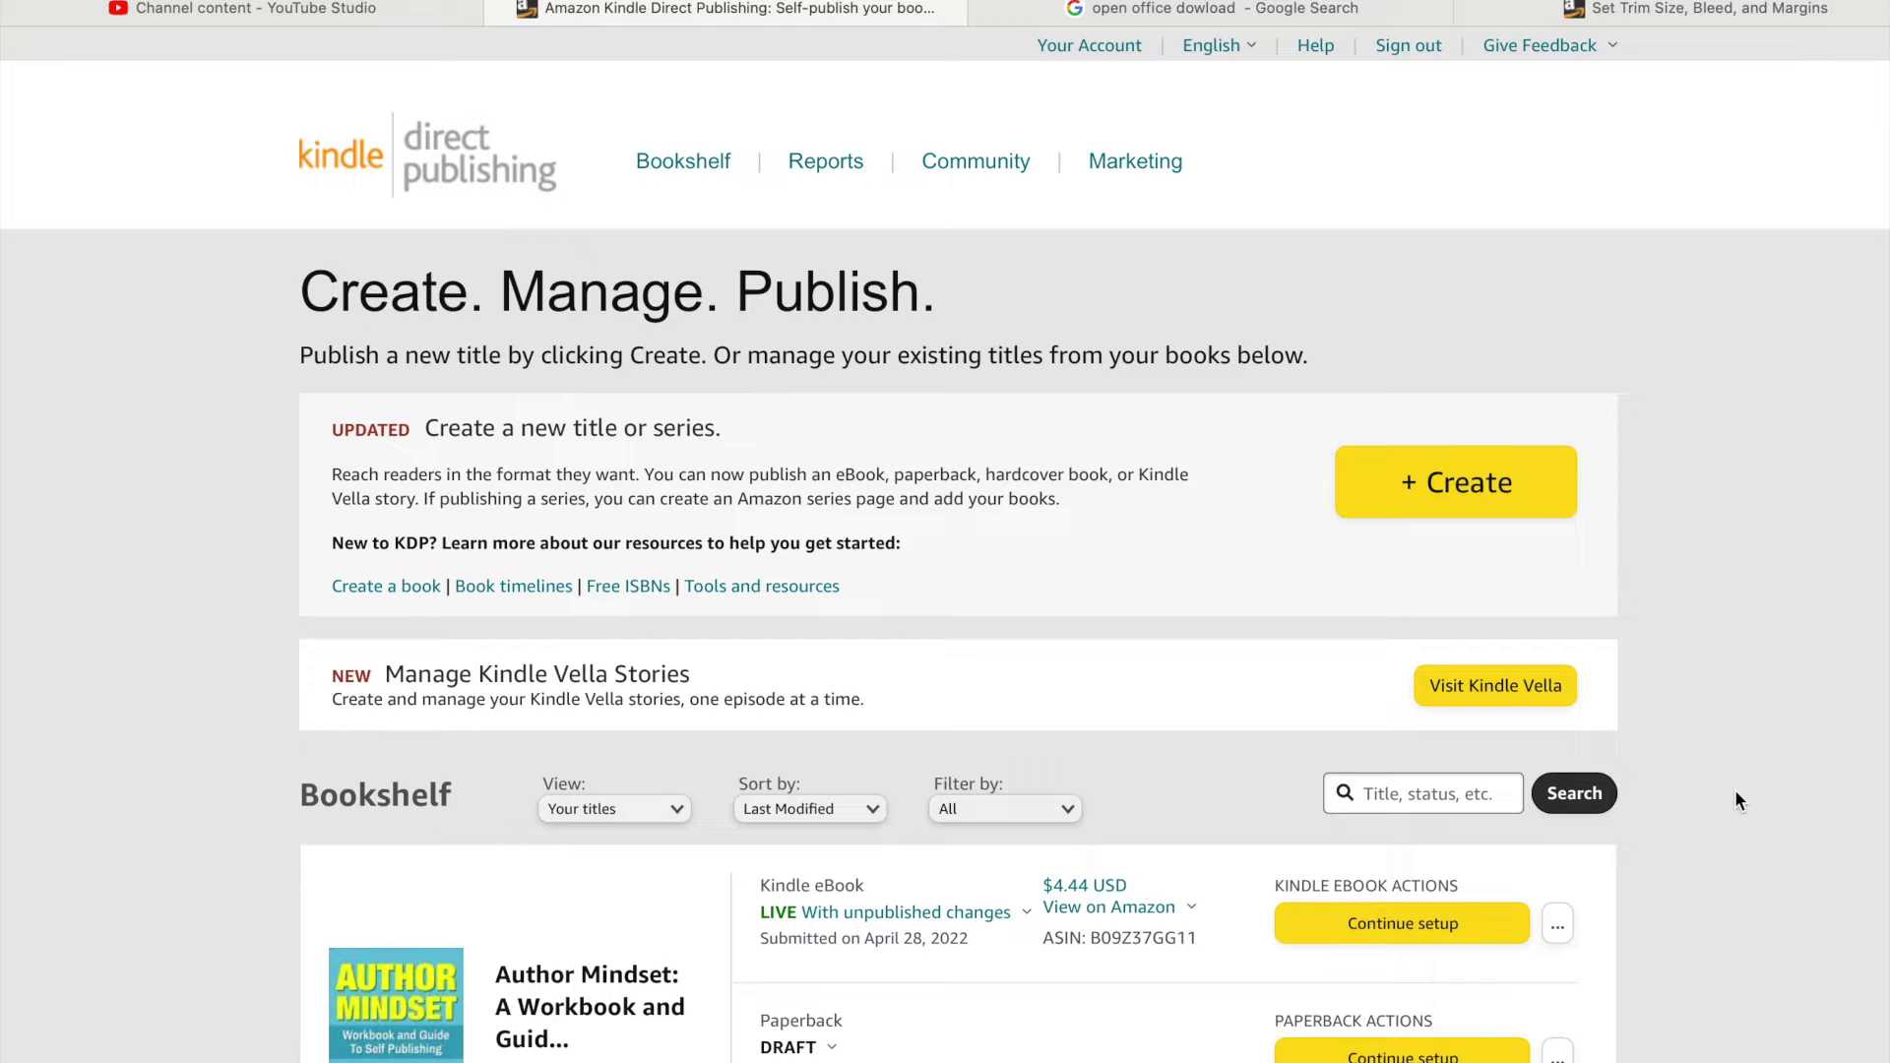
Continue the setup of the Author Mindset paperback draft from the bookshelf
{"action": "scroll", "coordinate": [1735, 791], "scroll_direction": "down", "scroll_amount": 1}
{"action": "scroll", "coordinate": [1735, 794], "scroll_direction": "down", "scroll_amount": 1}
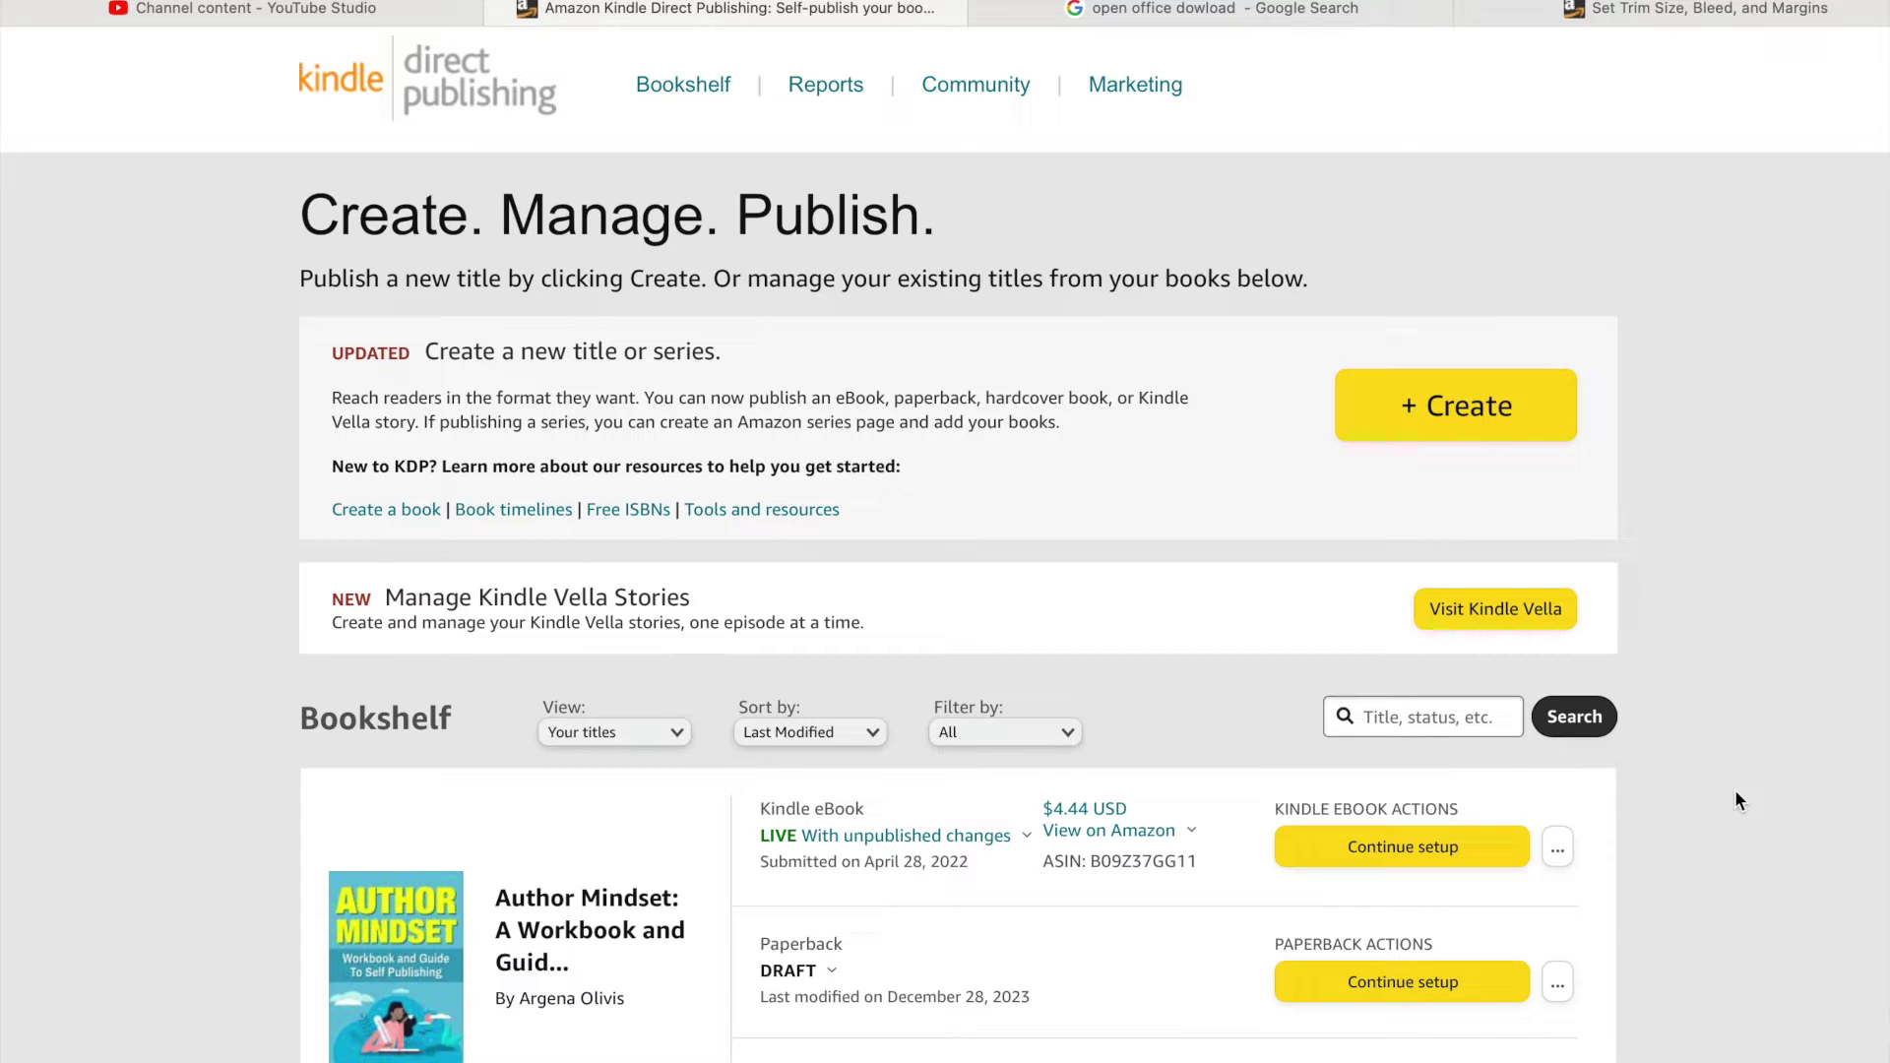
{"action": "scroll", "coordinate": [1735, 791], "scroll_direction": "down", "scroll_amount": 1}
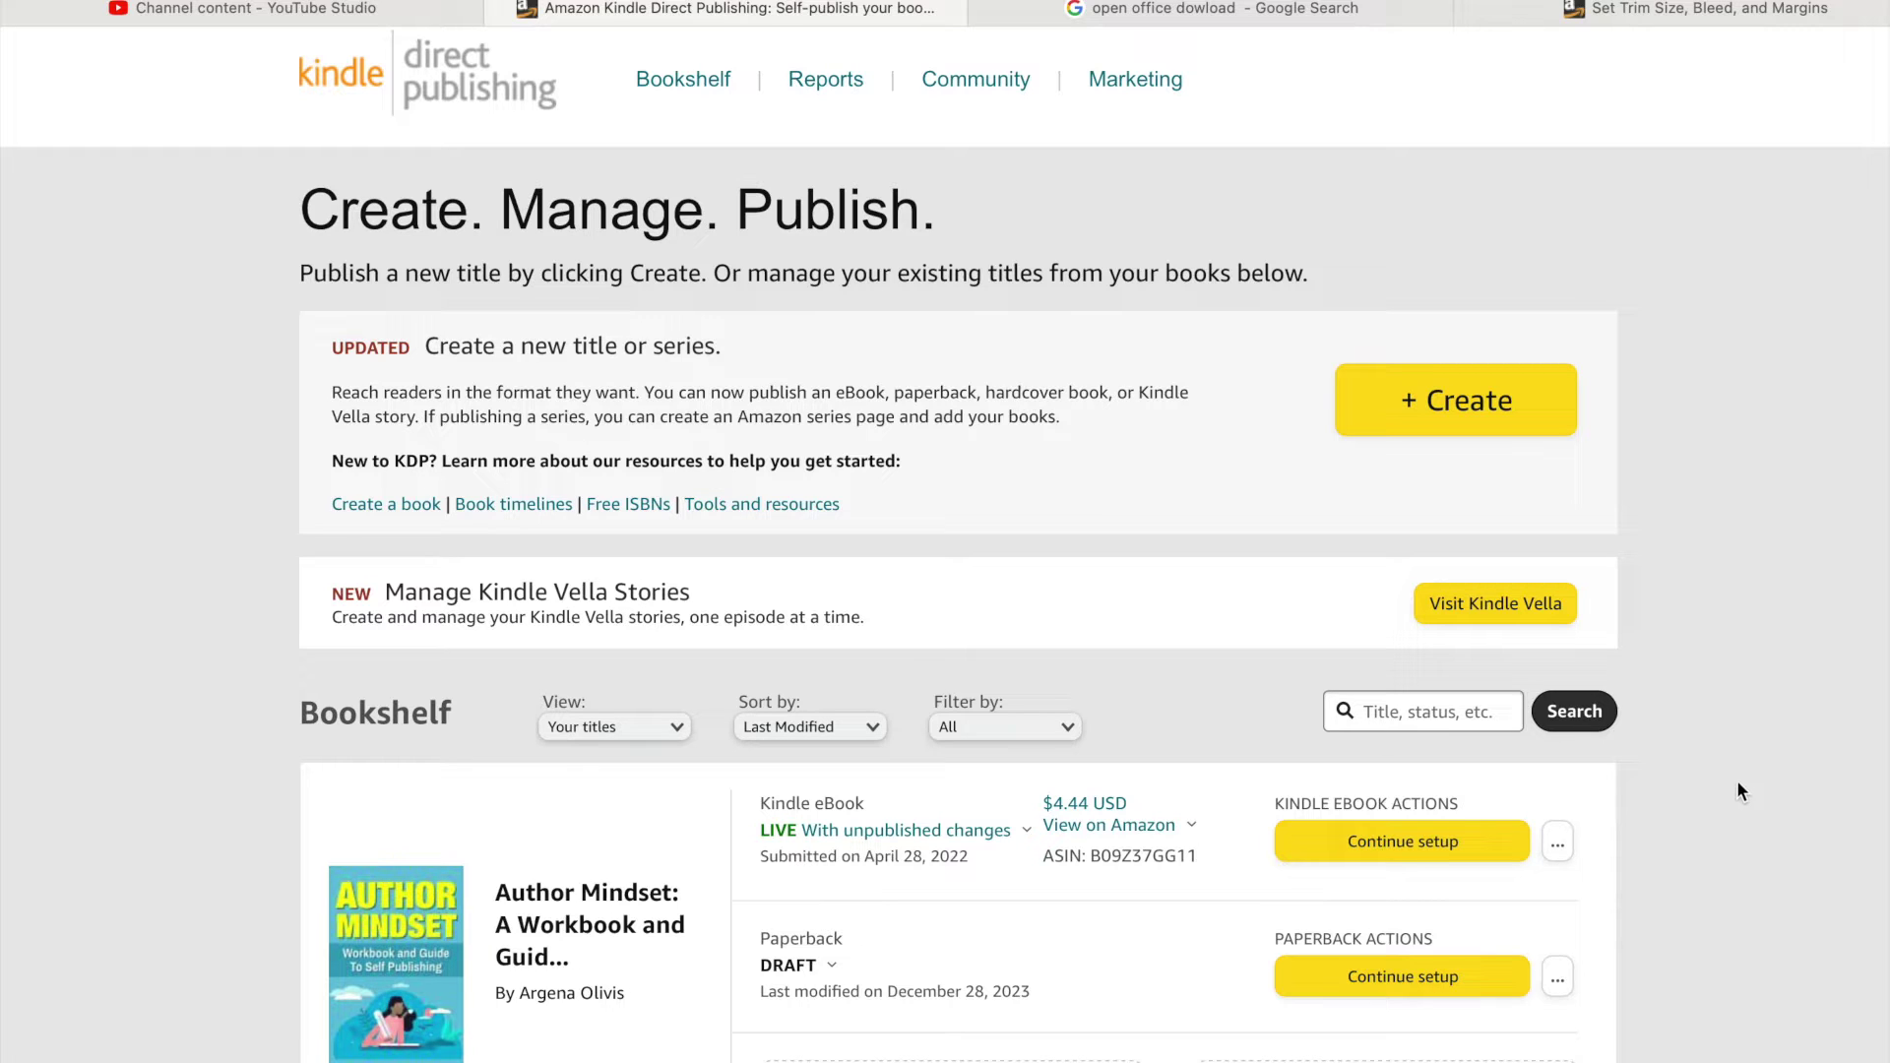
{"action": "scroll", "coordinate": [1736, 780], "scroll_direction": "down", "scroll_amount": 1}
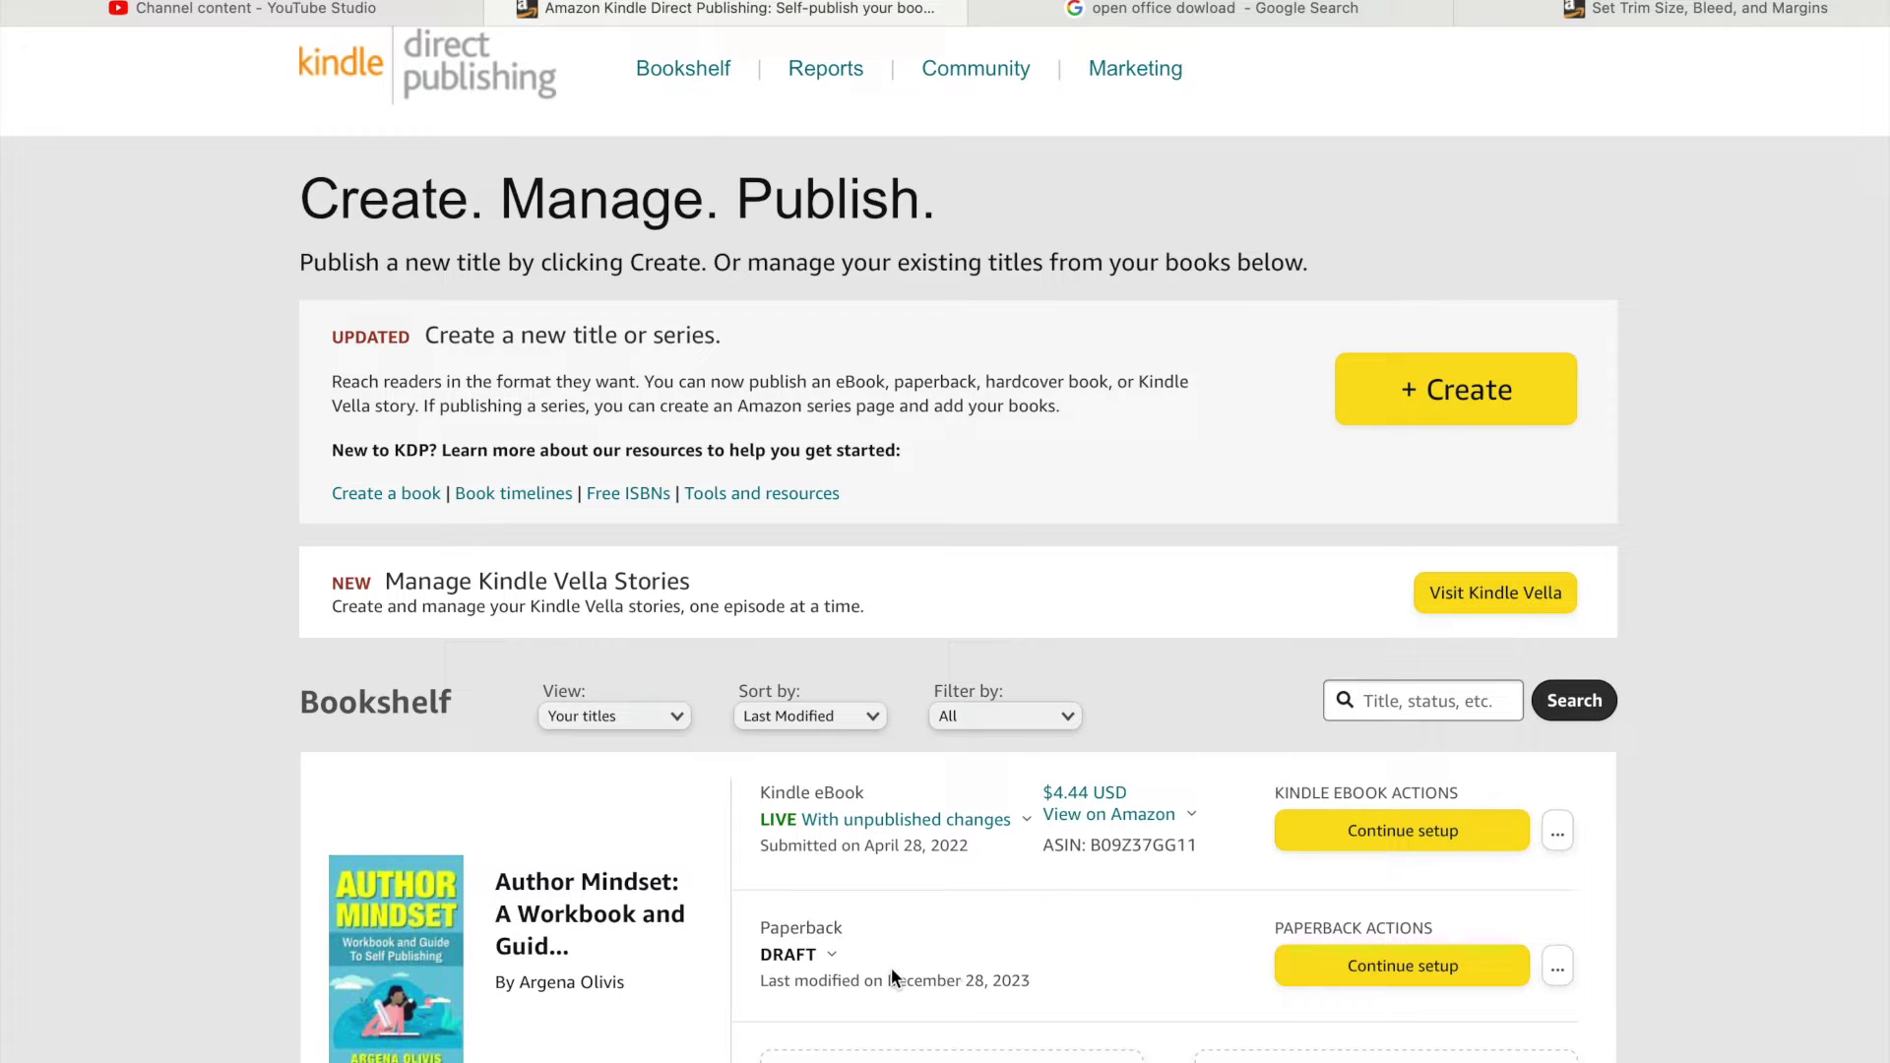
{"action": "left_click", "coordinate": [1413, 987]}
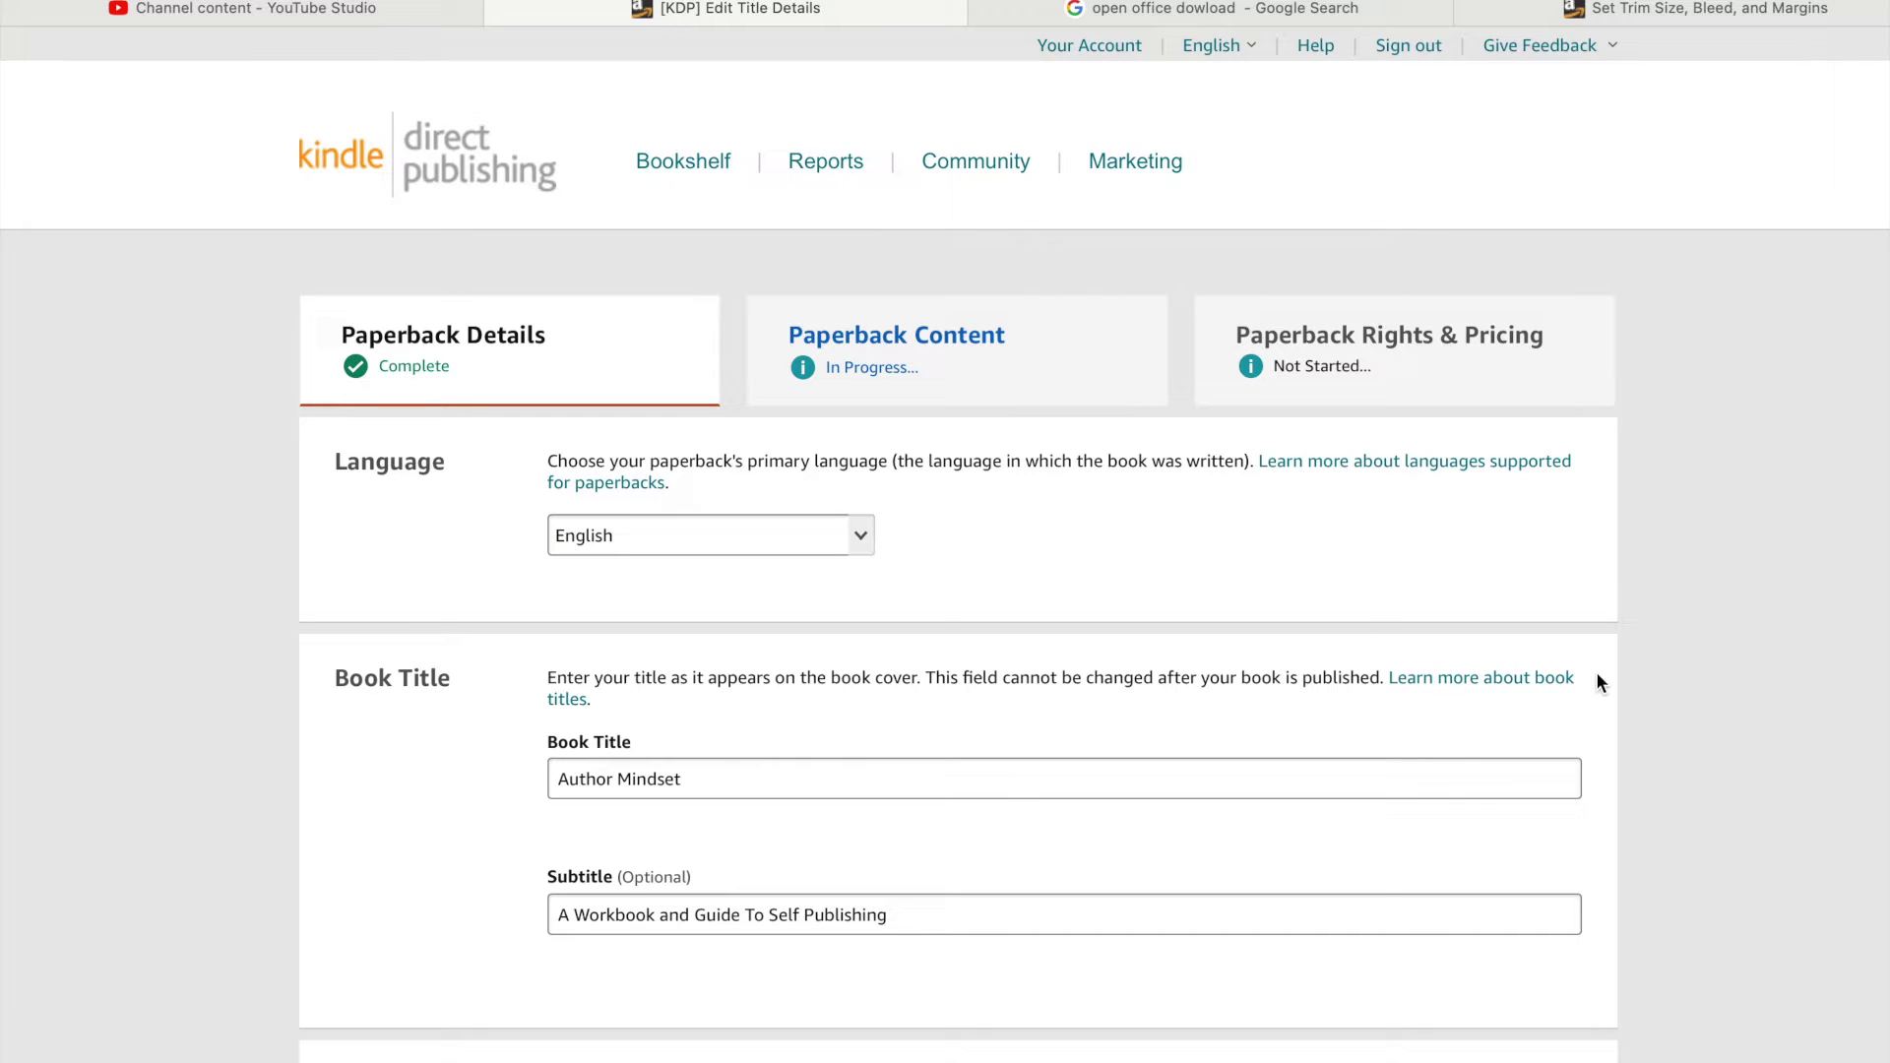
Review the paperback's language, title, subtitle, series, edition number, author and contributor sections
{"action": "scroll", "coordinate": [1596, 684], "scroll_direction": "down", "scroll_amount": 1}
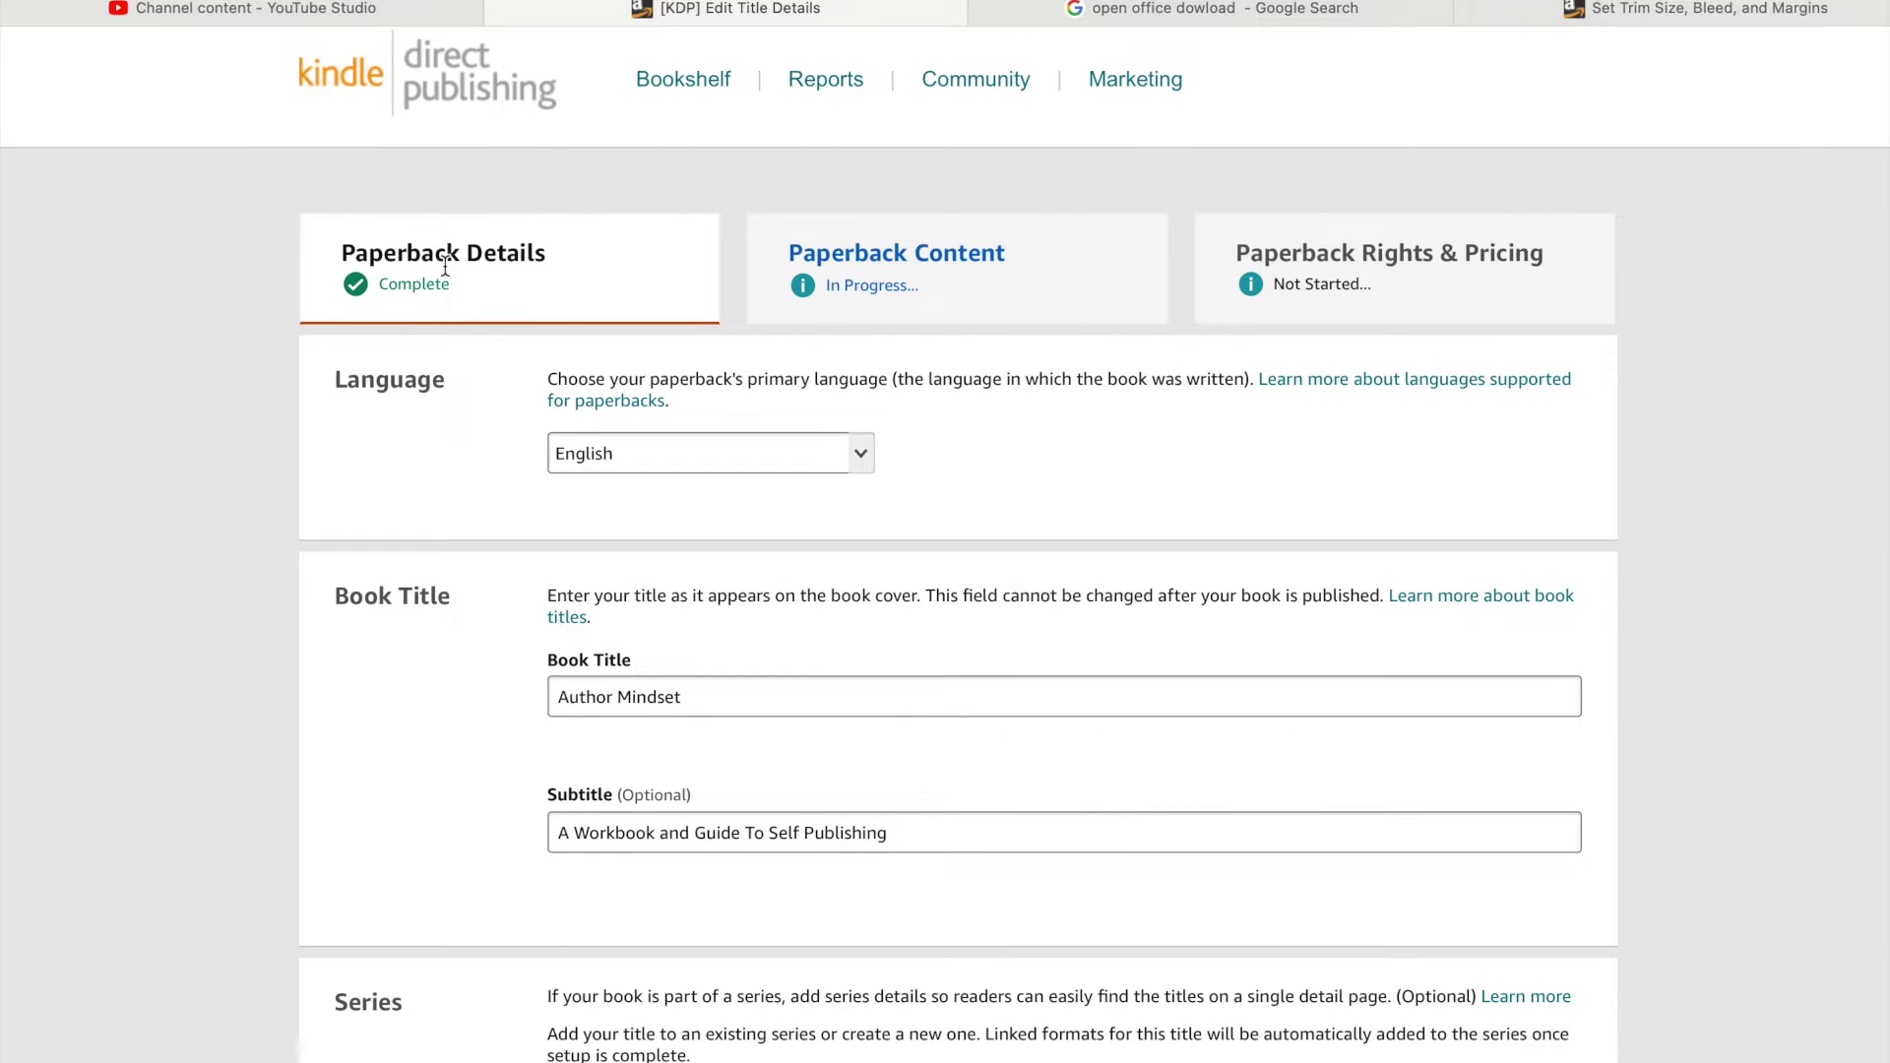
{"action": "scroll", "coordinate": [492, 463], "scroll_direction": "down", "scroll_amount": 1}
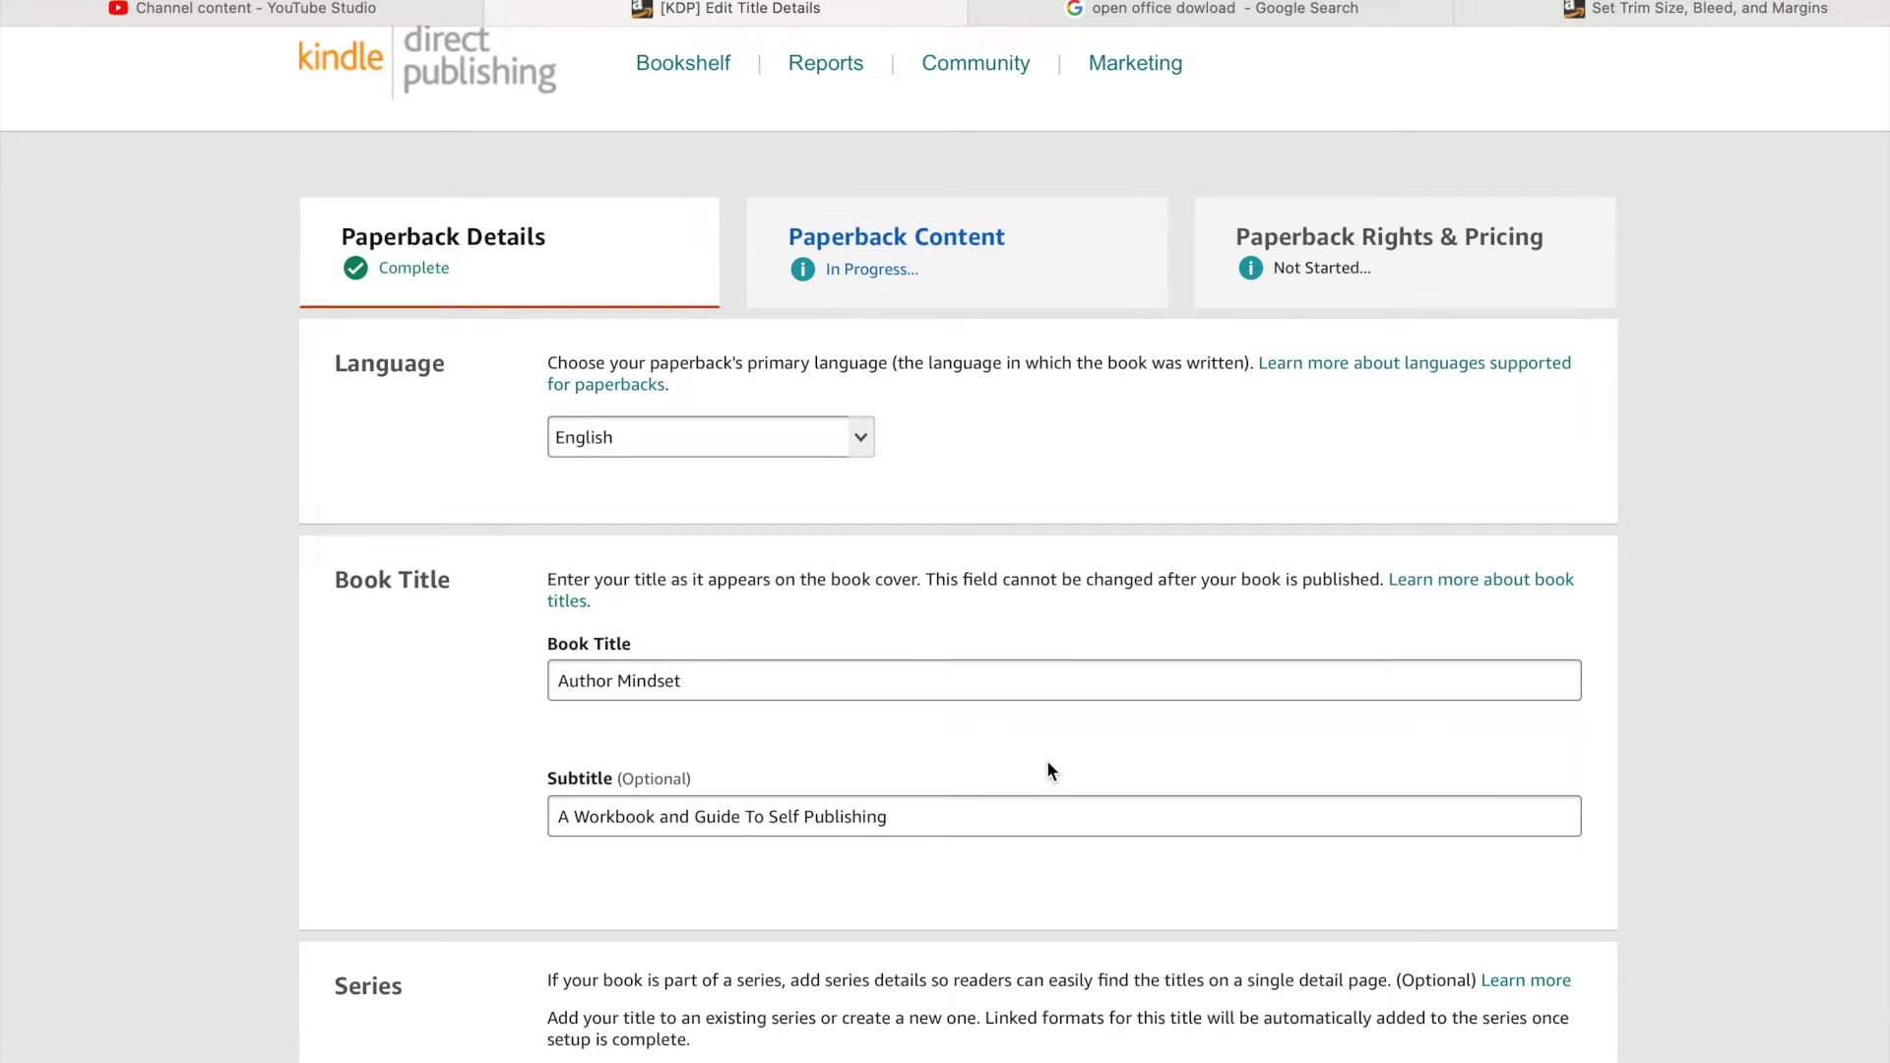
{"action": "scroll", "coordinate": [1047, 768], "scroll_direction": "down", "scroll_amount": 1}
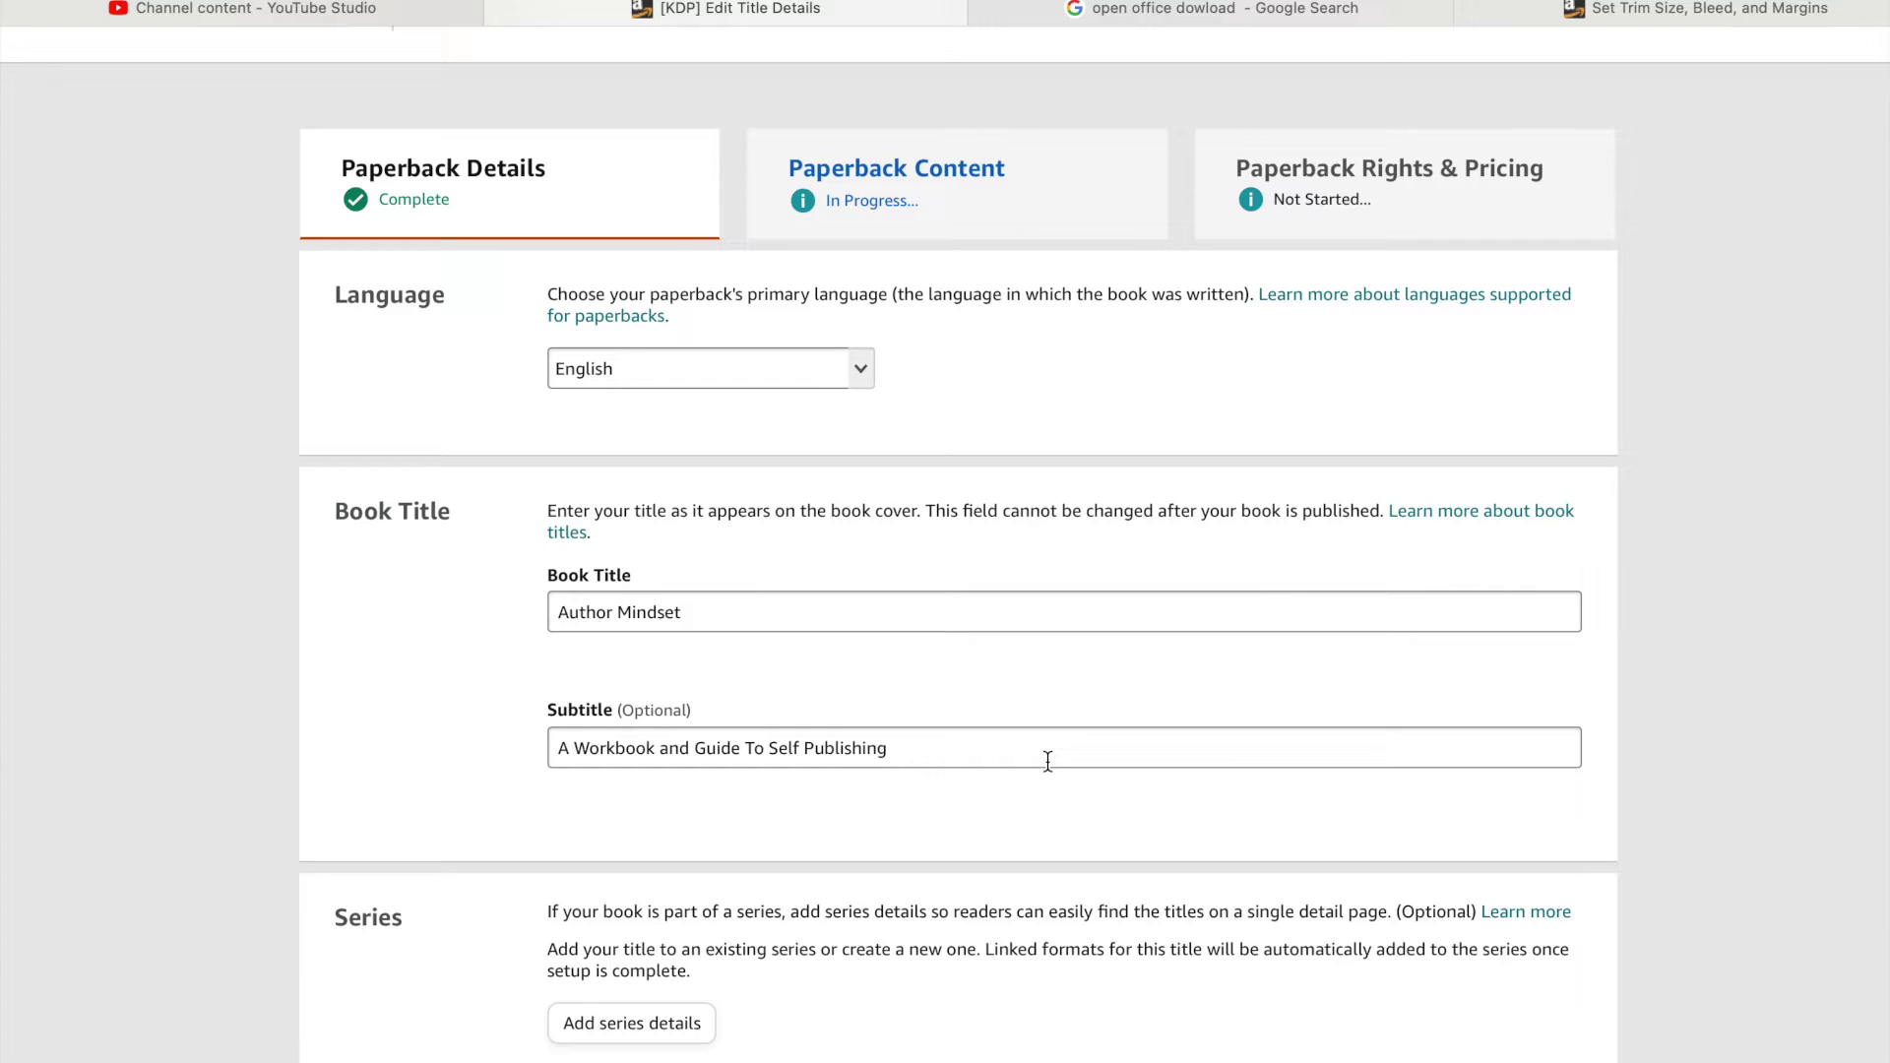
{"action": "scroll", "coordinate": [1048, 762], "scroll_direction": "down", "scroll_amount": 1}
{"action": "scroll", "coordinate": [943, 699], "scroll_direction": "down", "scroll_amount": 3}
{"action": "scroll", "coordinate": [943, 699], "scroll_direction": "down", "scroll_amount": 4}
{"action": "scroll", "coordinate": [943, 699], "scroll_direction": "down", "scroll_amount": 7}
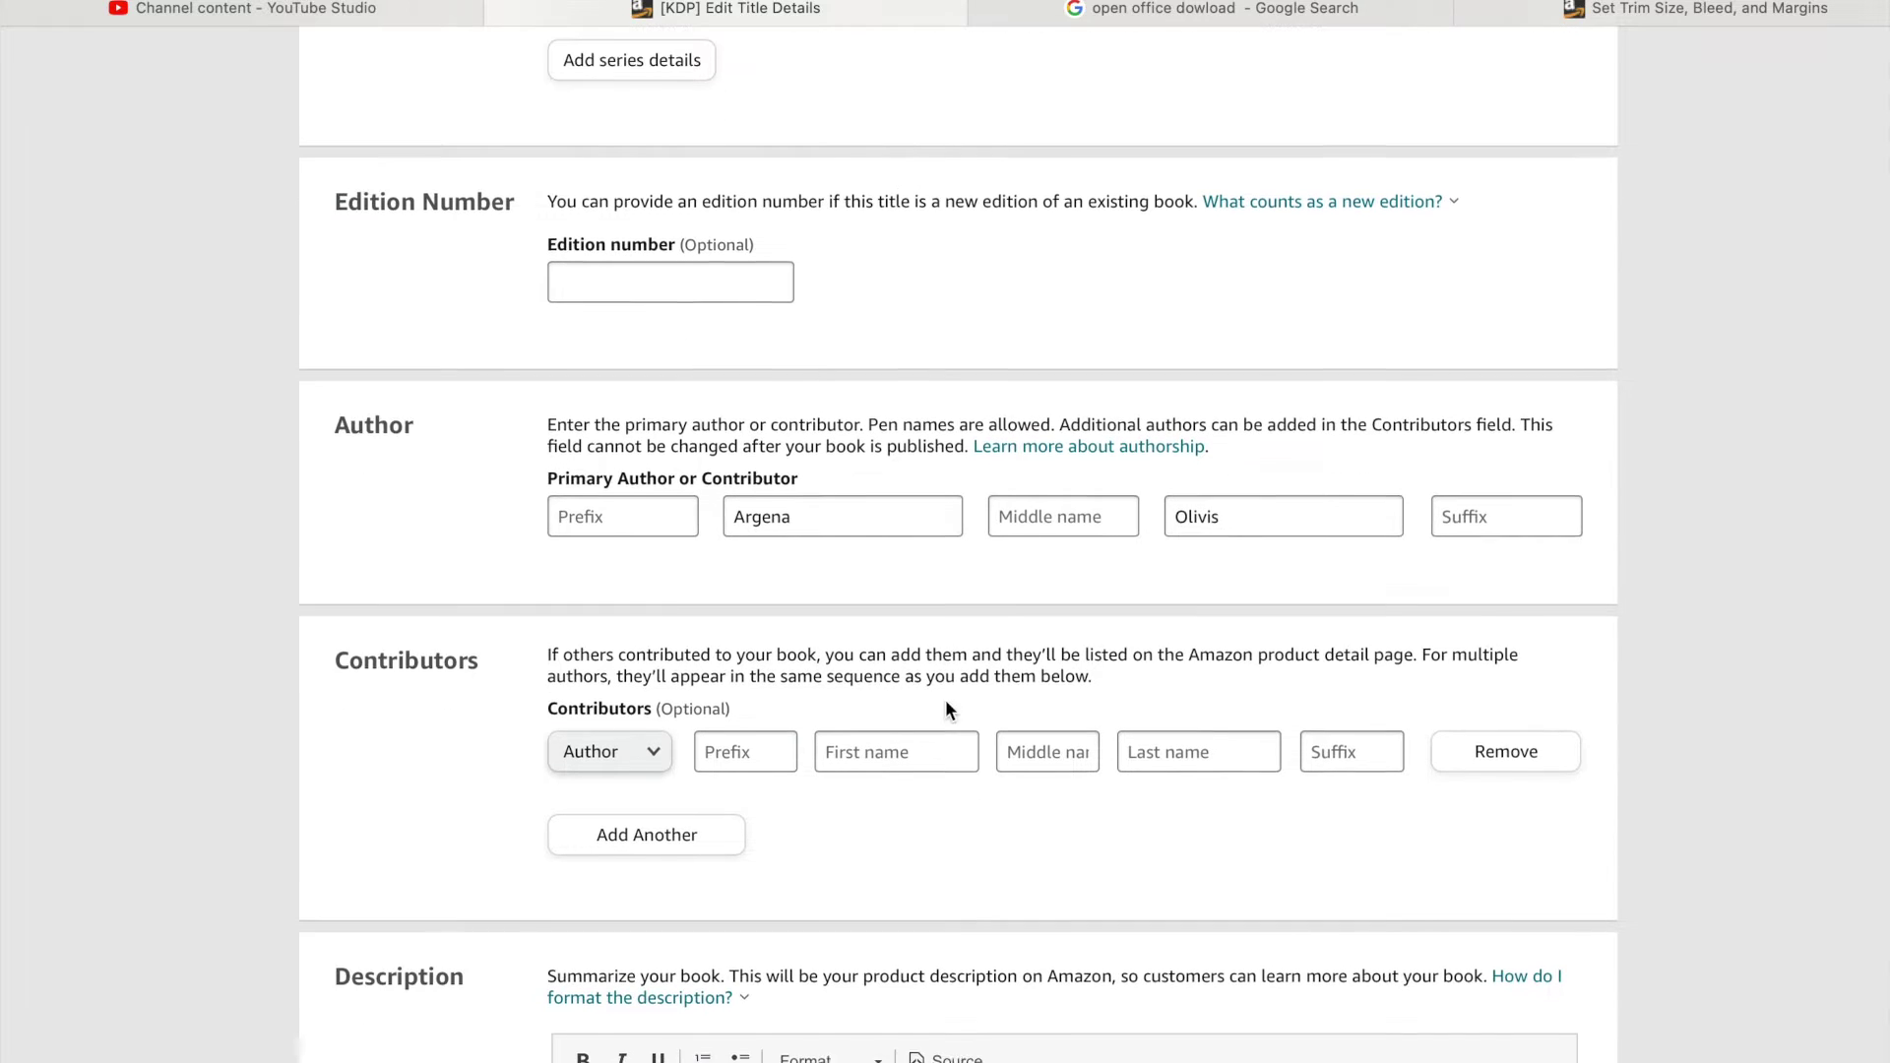
{"action": "scroll", "coordinate": [1103, 679], "scroll_direction": "down", "scroll_amount": 2}
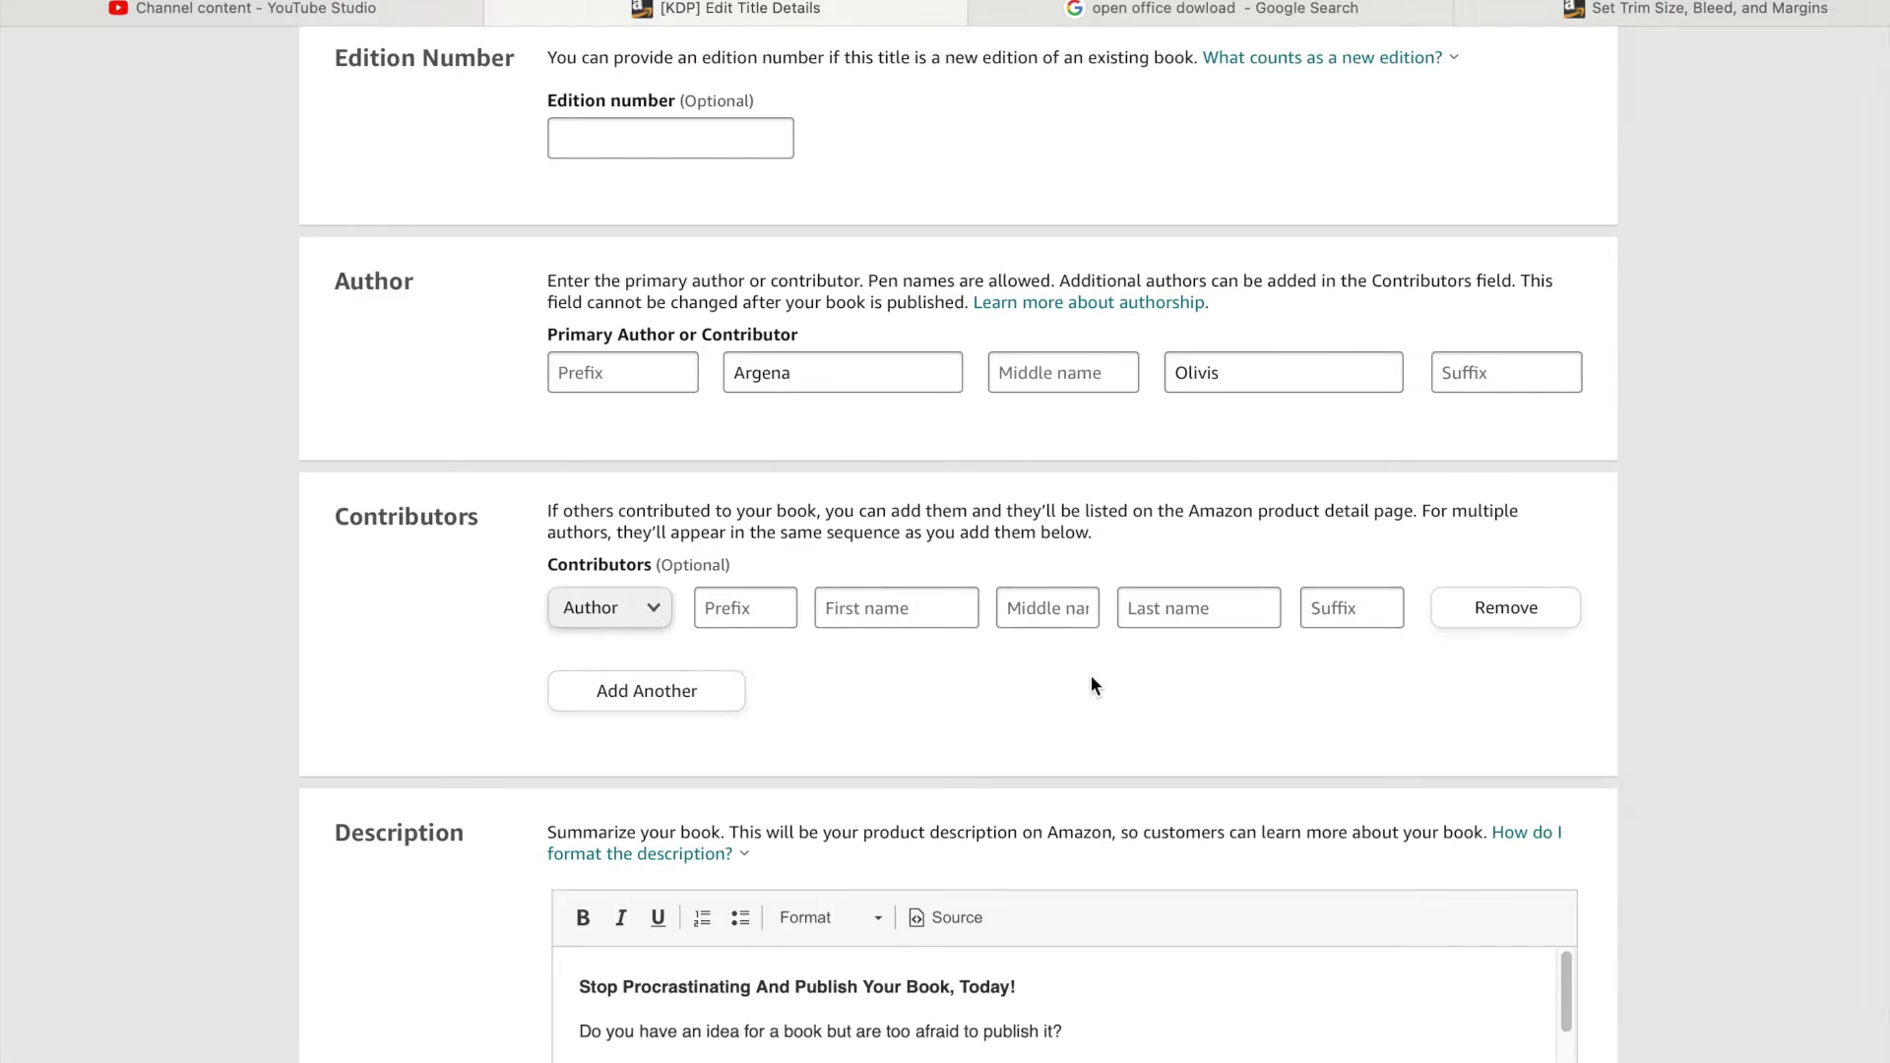
{"action": "scroll", "coordinate": [1084, 666], "scroll_direction": "up", "scroll_amount": 3}
{"action": "scroll", "coordinate": [1084, 666], "scroll_direction": "up", "scroll_amount": 3}
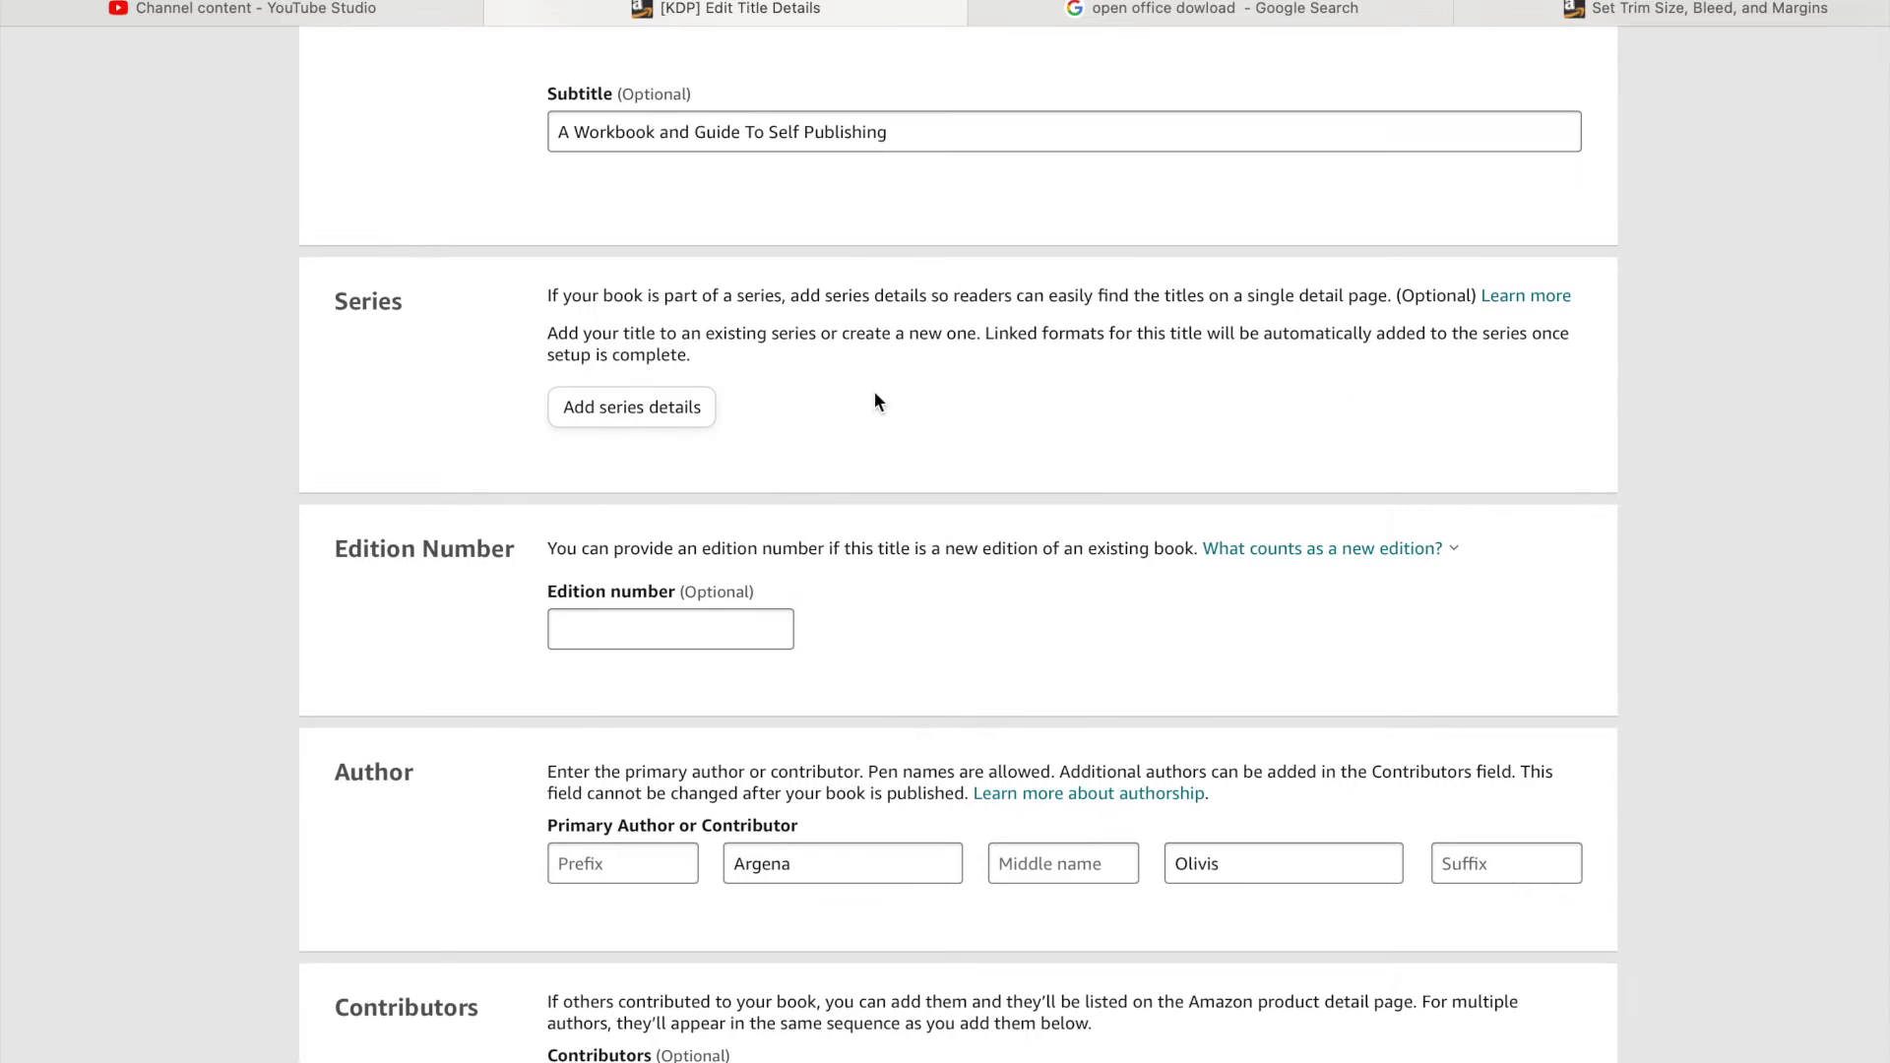
{"action": "scroll", "coordinate": [949, 633], "scroll_direction": "down", "scroll_amount": 6}
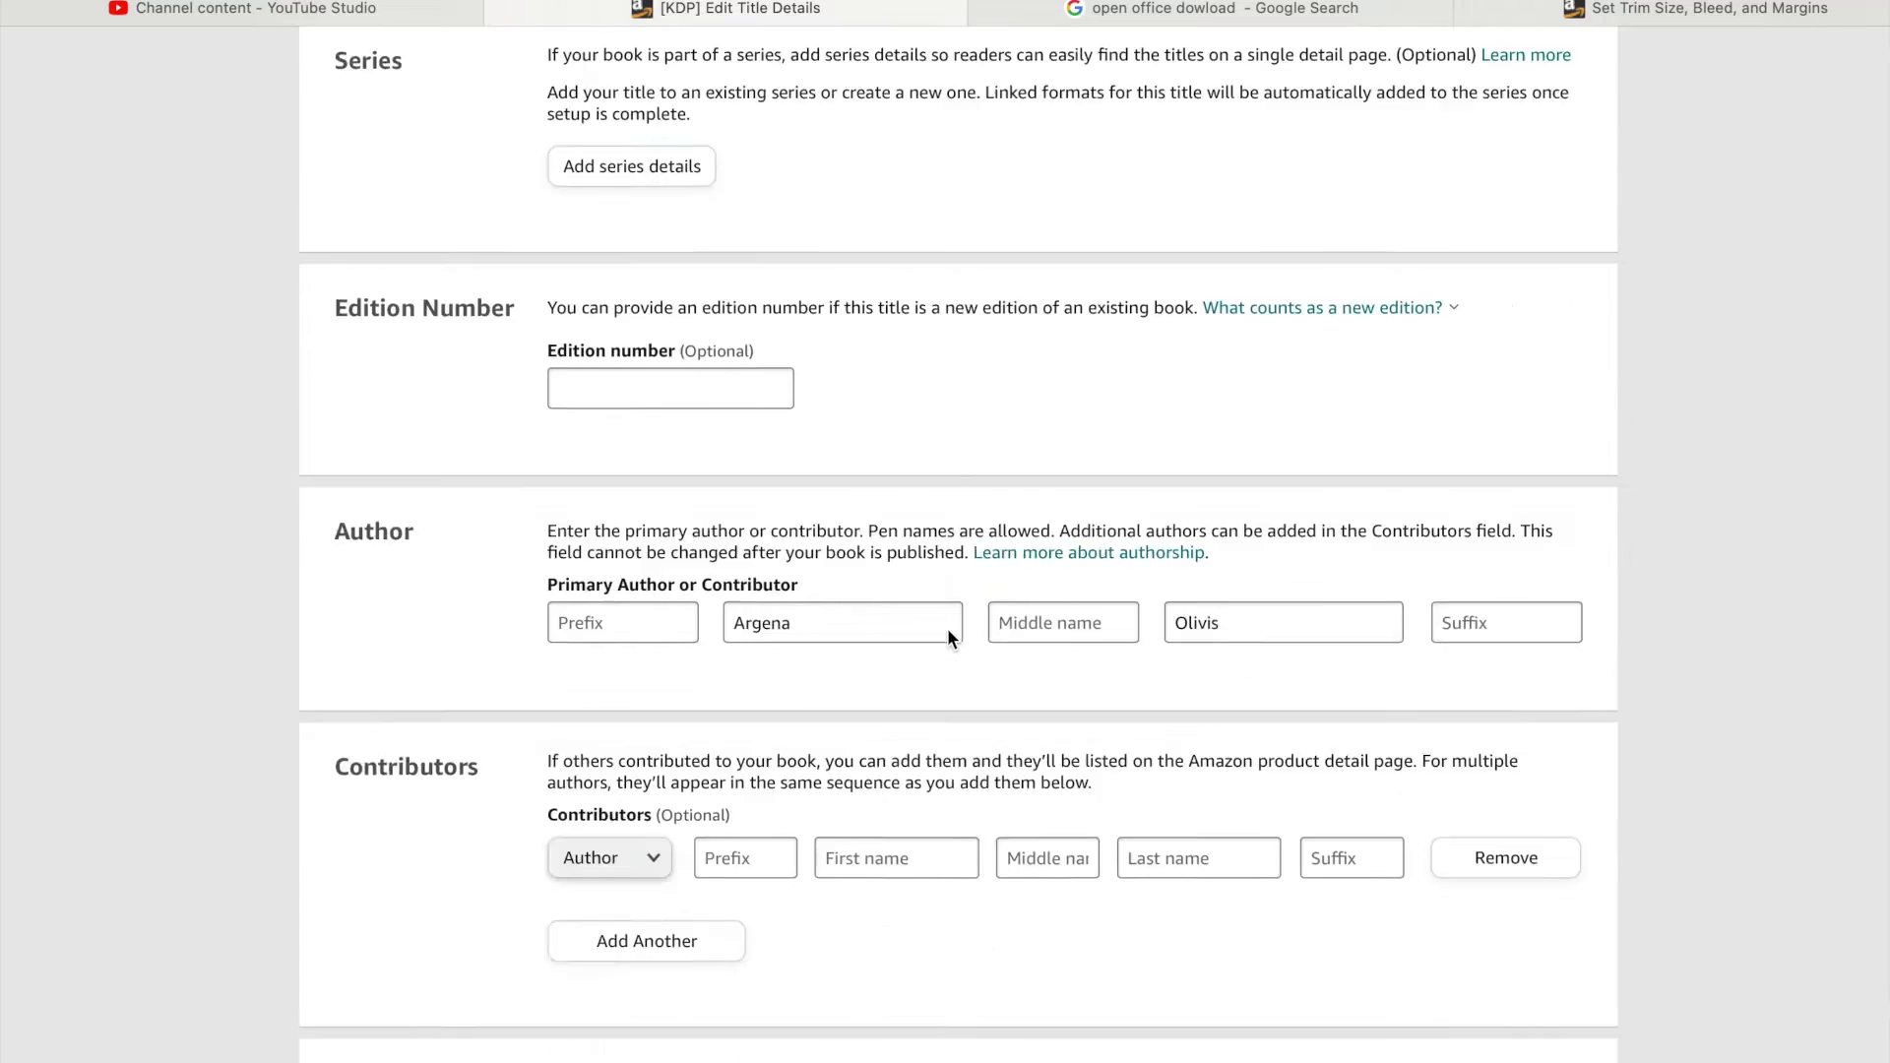
{"action": "scroll", "coordinate": [957, 637], "scroll_direction": "down", "scroll_amount": 1}
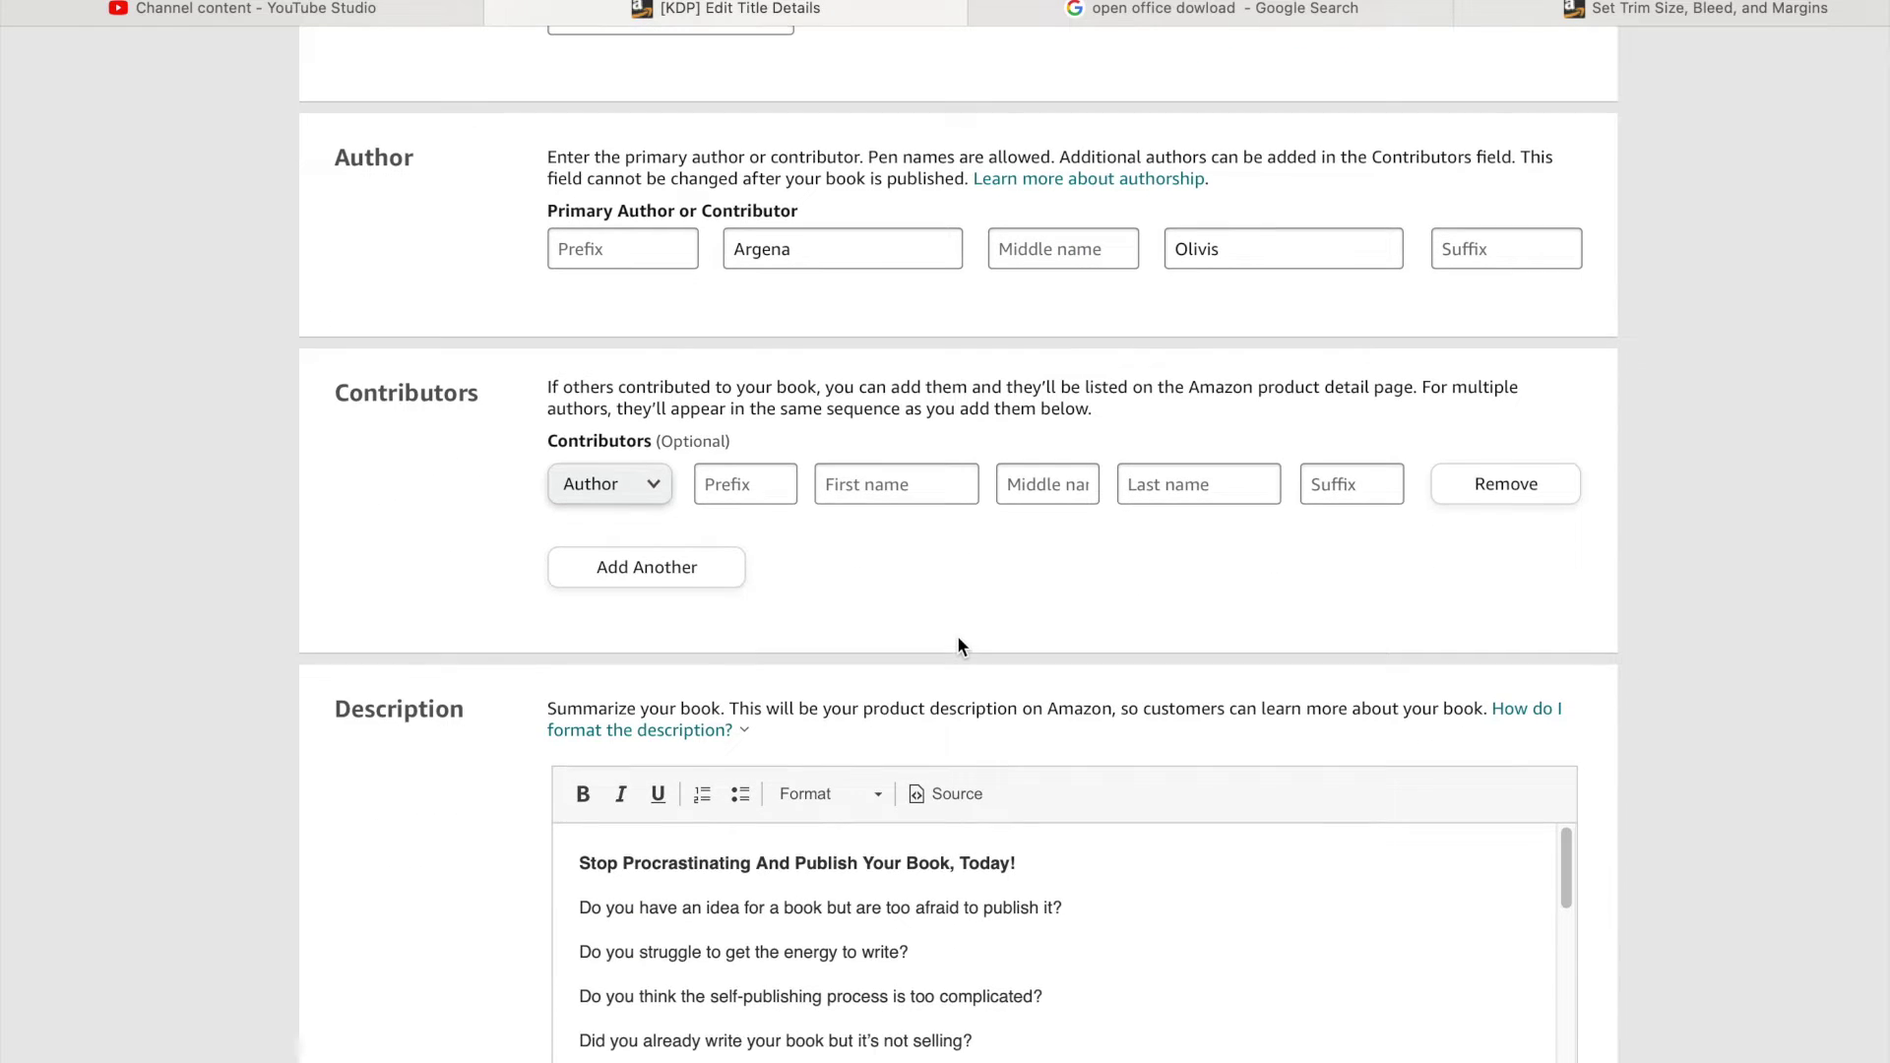
Check the available contributor roles and read through the book description to its end
{"action": "left_click", "coordinate": [658, 461]}
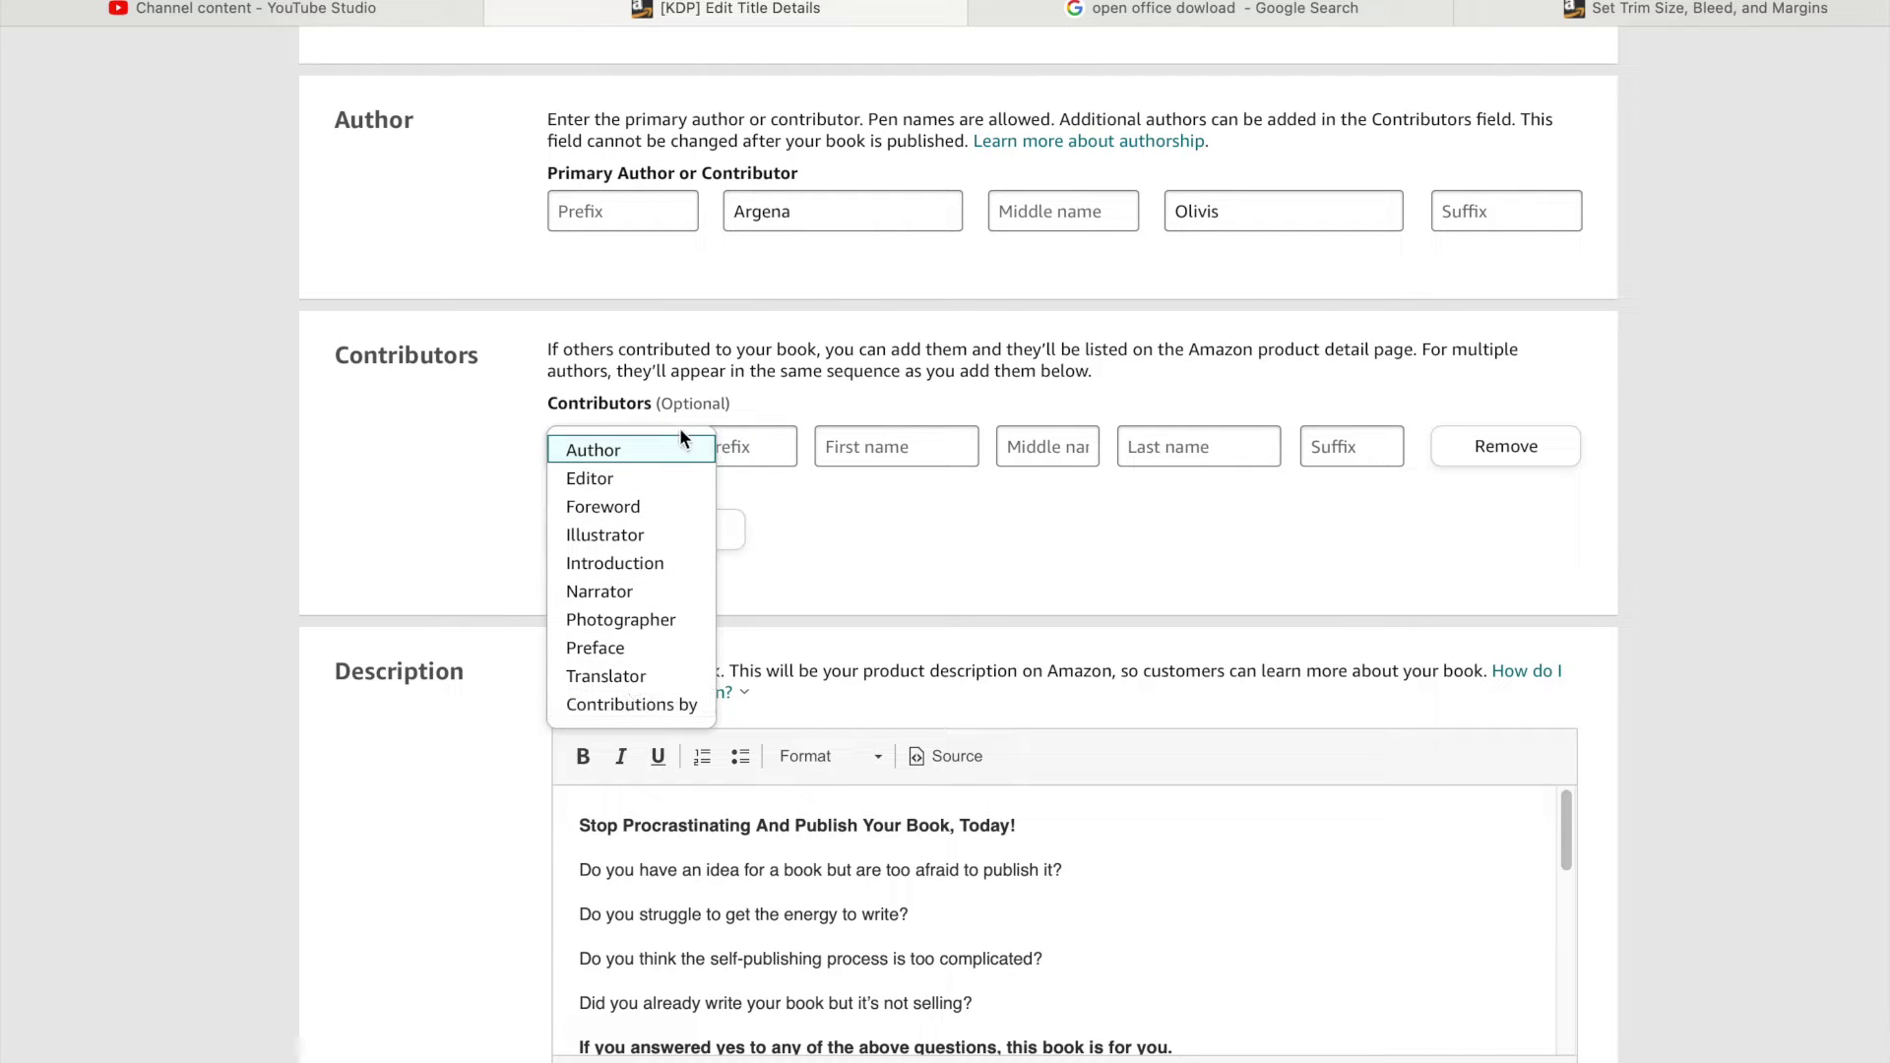
{"action": "left_click", "coordinate": [817, 399]}
{"action": "scroll", "coordinate": [1019, 669], "scroll_direction": "down", "scroll_amount": 2}
{"action": "scroll", "coordinate": [1034, 729], "scroll_direction": "down", "scroll_amount": 2}
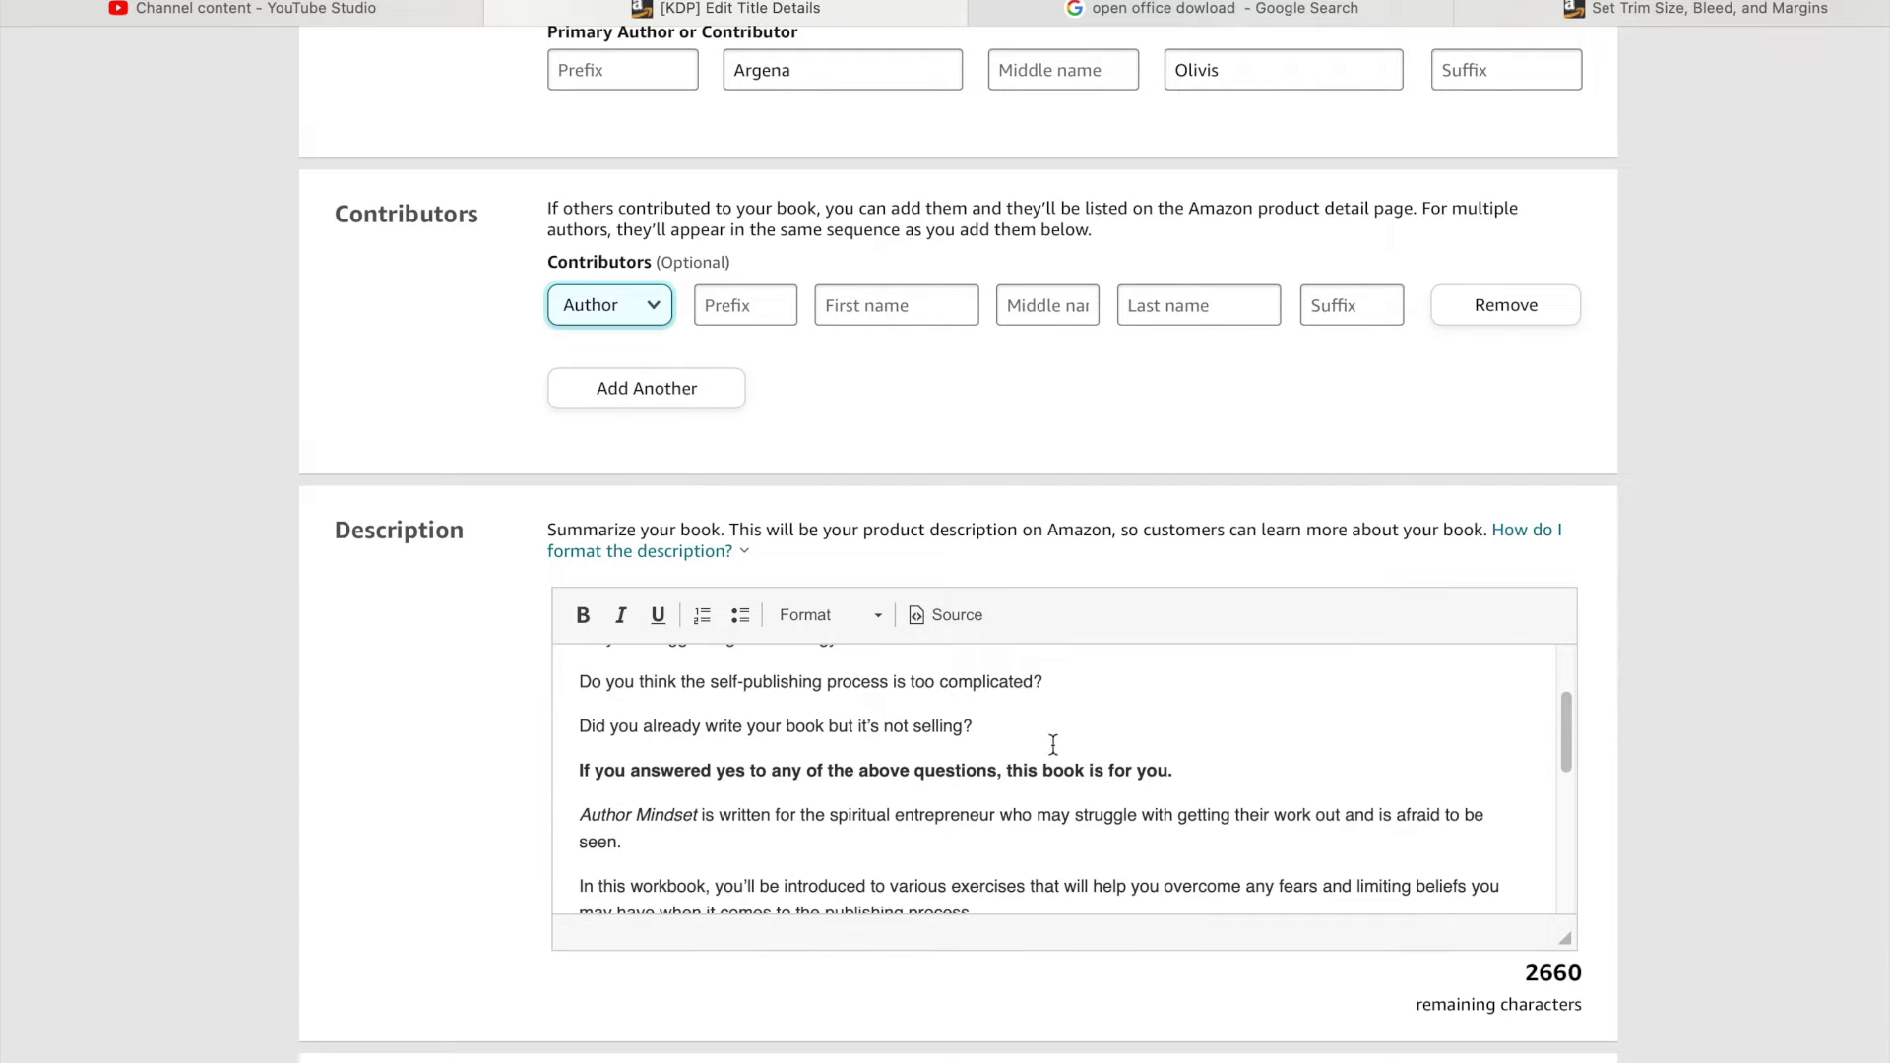
{"action": "scroll", "coordinate": [1050, 748], "scroll_direction": "up", "scroll_amount": 2}
{"action": "left_click_drag", "start_coordinate": [1565, 685], "coordinate": [1570, 729]}
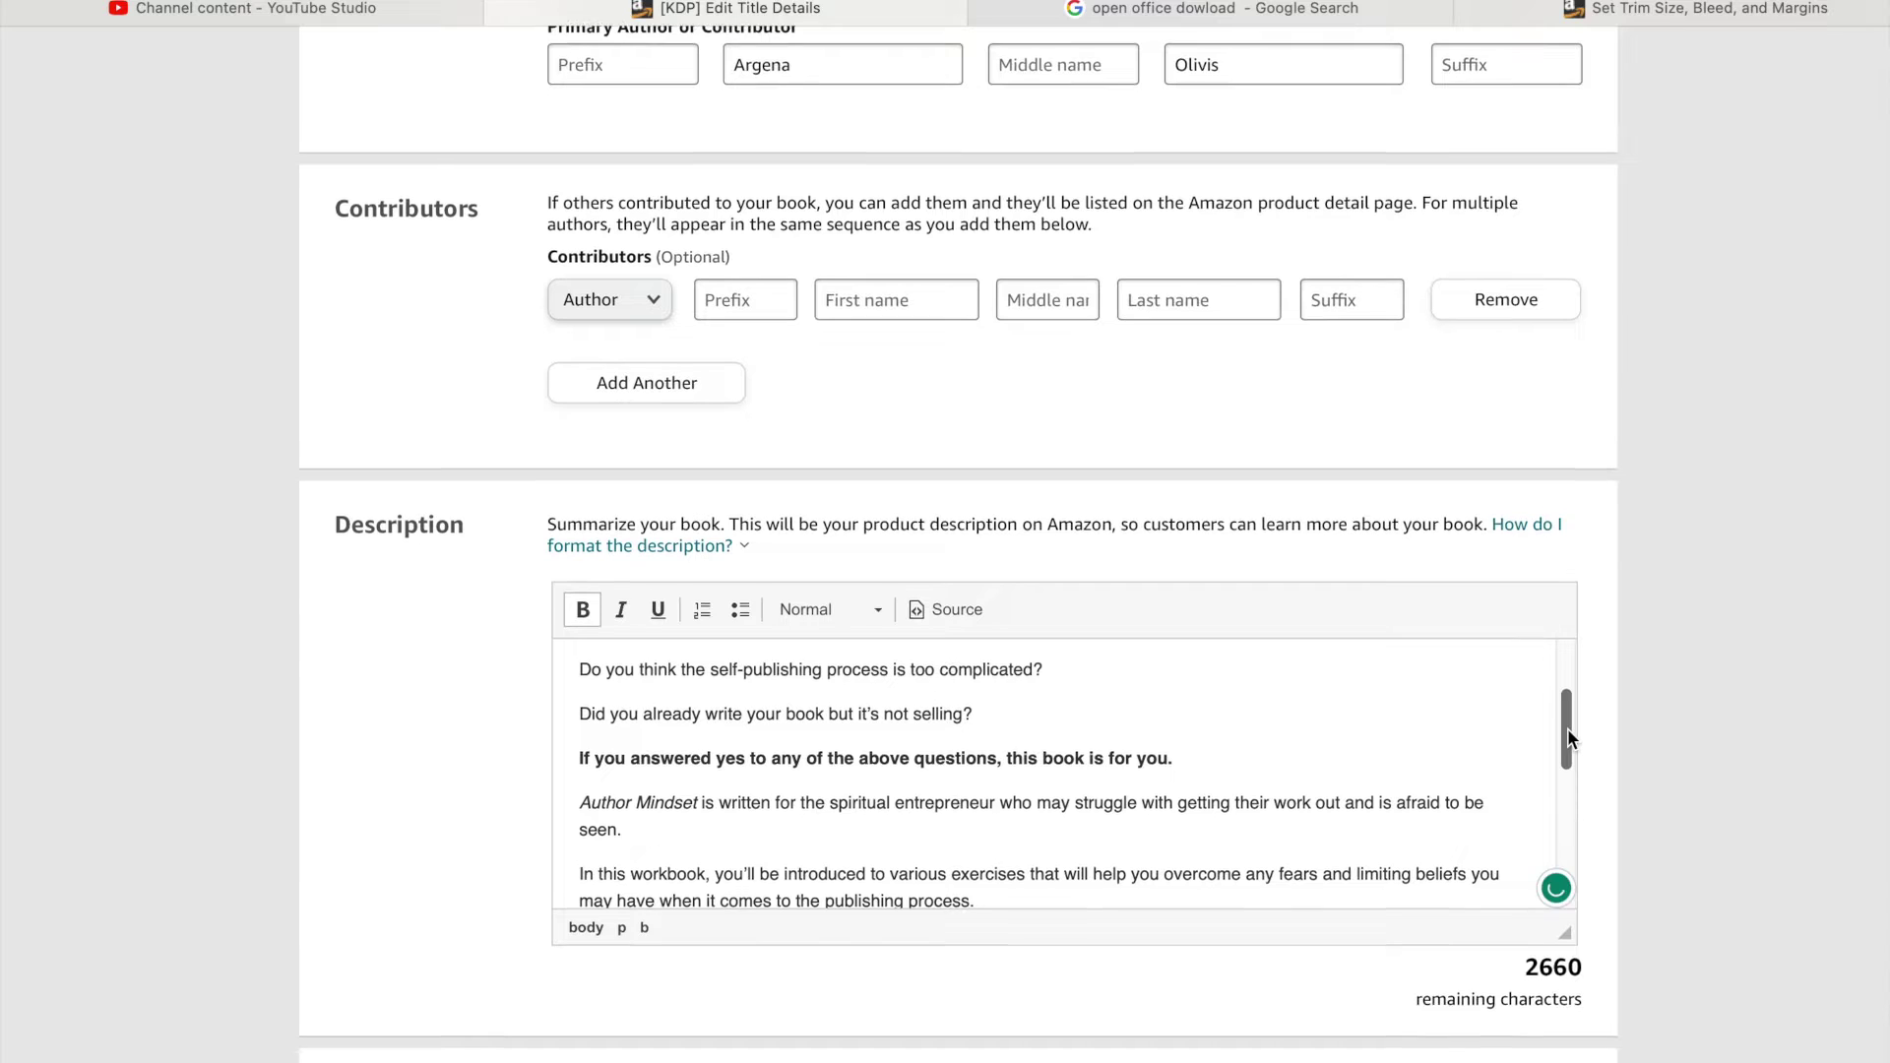
{"action": "scroll", "coordinate": [1568, 729], "scroll_direction": "down", "scroll_amount": 1}
{"action": "scroll", "coordinate": [1468, 669], "scroll_direction": "down", "scroll_amount": 5}
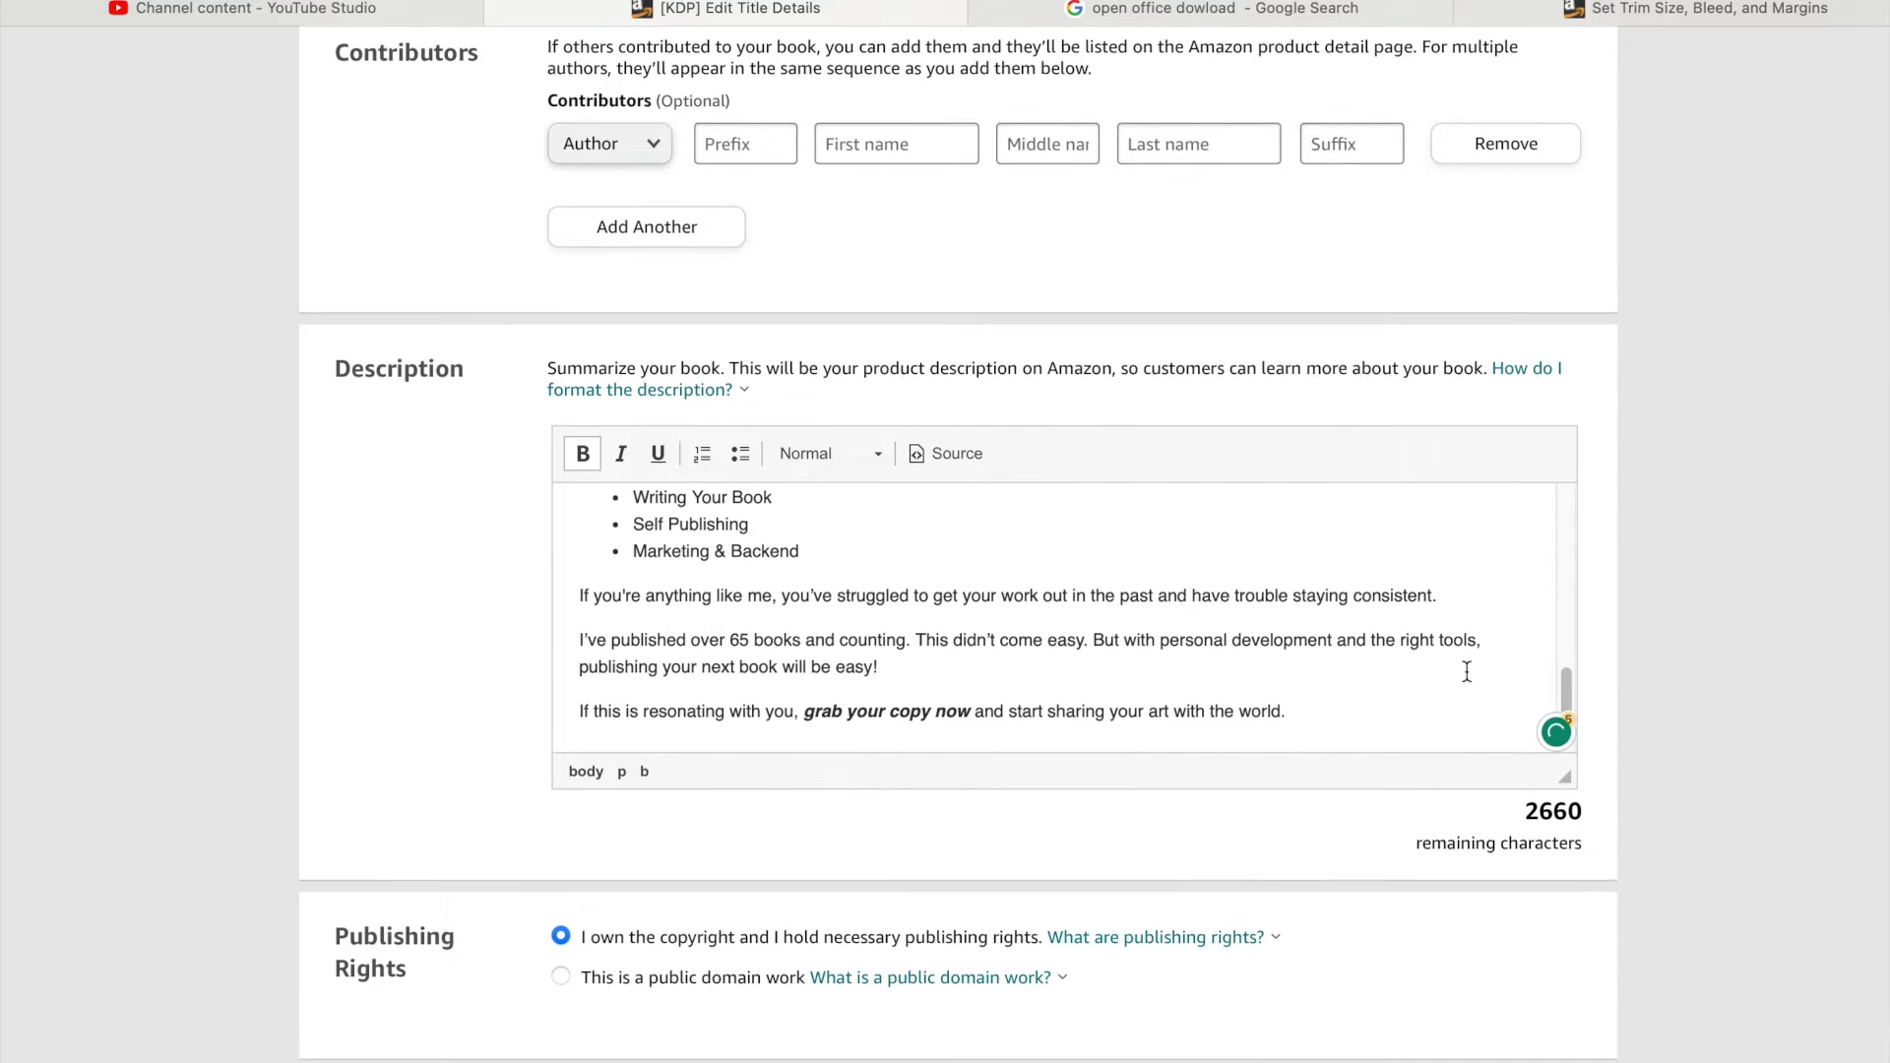
Examine the publishing rights, explicit content, reading age and primary marketplace settings down to the categories
{"action": "scroll", "coordinate": [1466, 673], "scroll_direction": "down", "scroll_amount": 3}
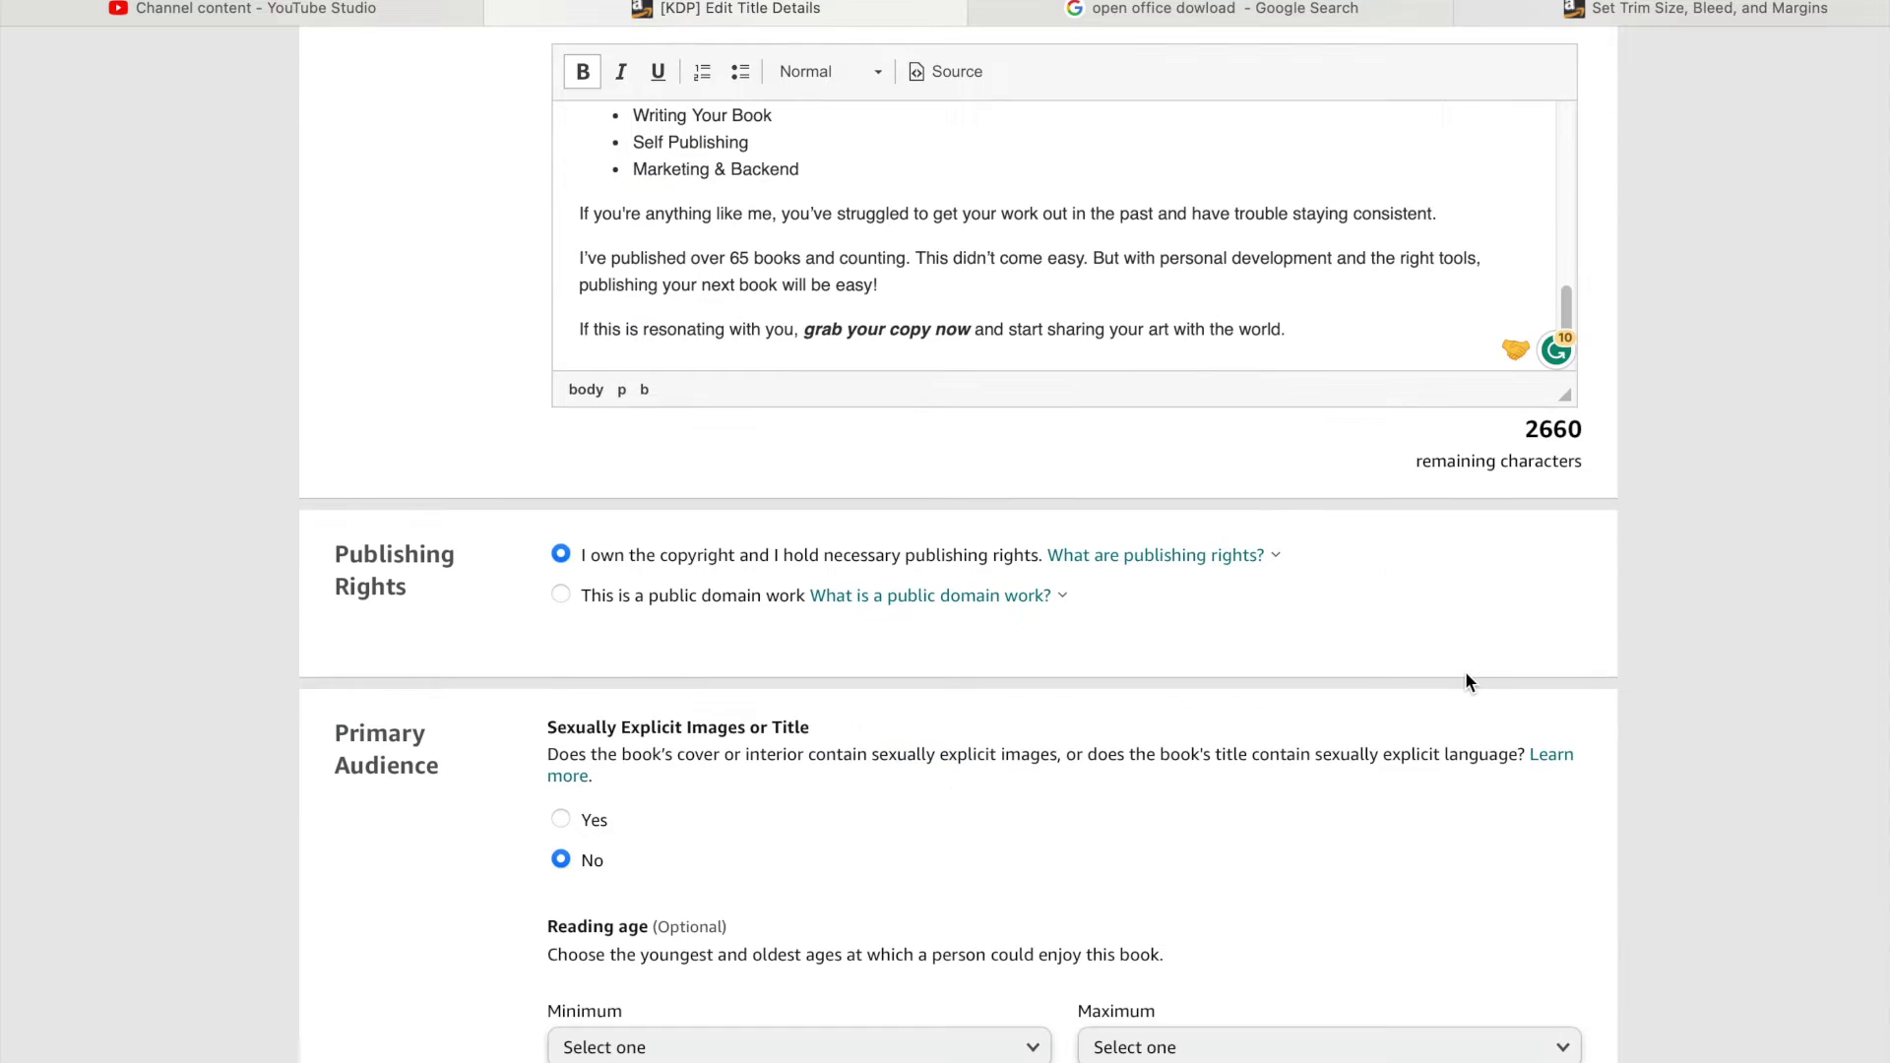
{"action": "scroll", "coordinate": [1476, 658], "scroll_direction": "down", "scroll_amount": 1}
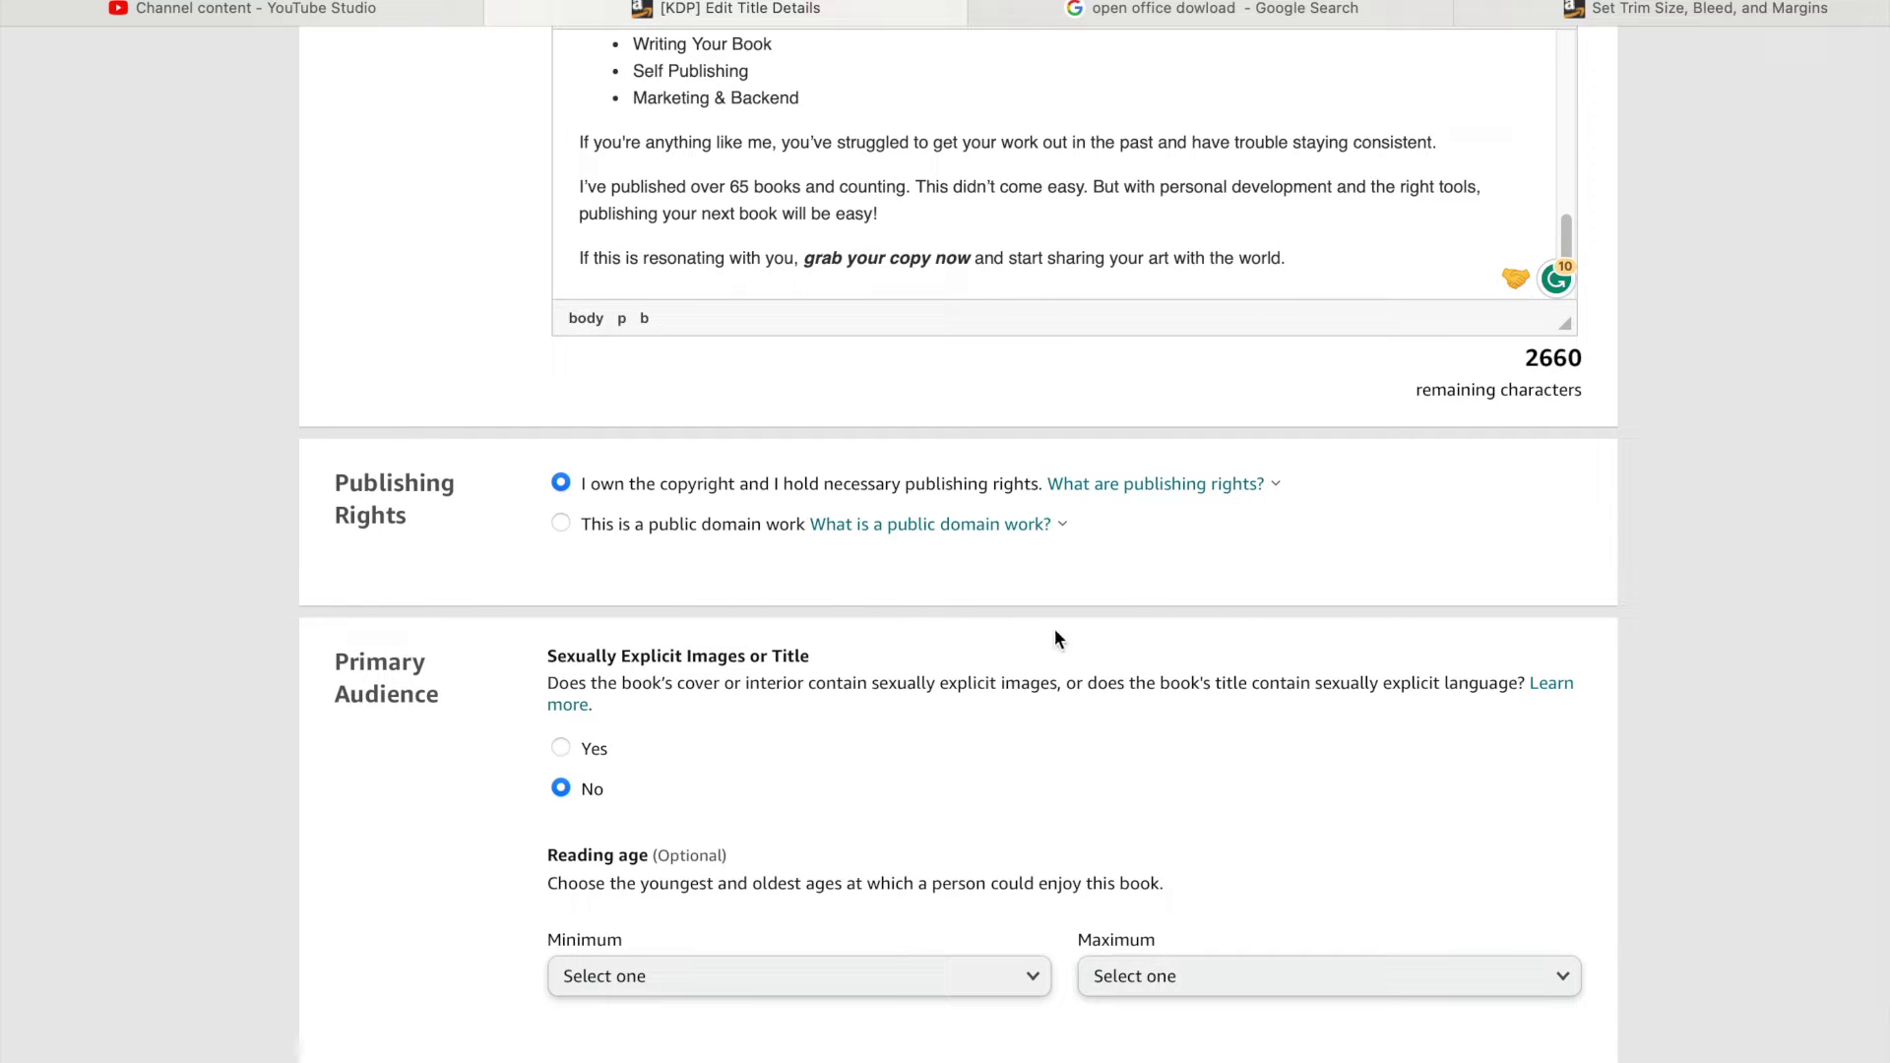
{"action": "scroll", "coordinate": [1213, 706], "scroll_direction": "down", "scroll_amount": 1}
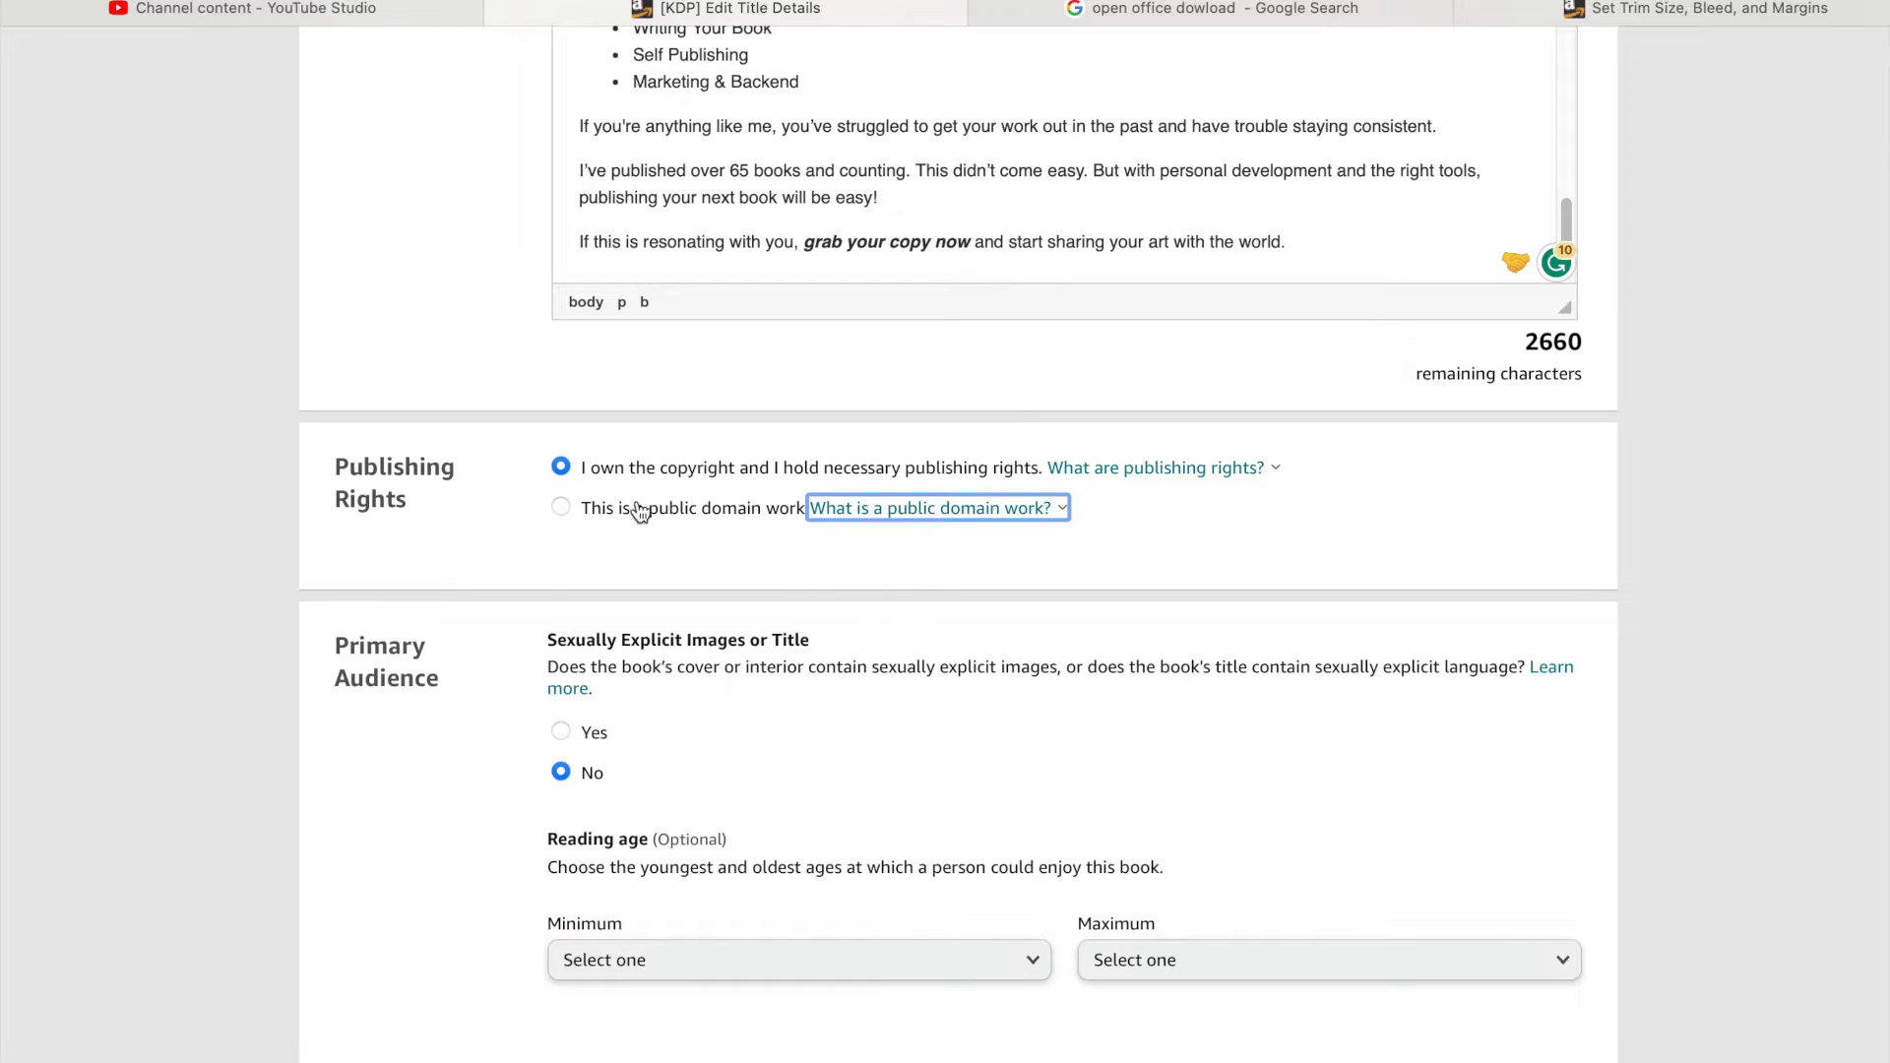
{"action": "scroll", "coordinate": [1024, 701], "scroll_direction": "down", "scroll_amount": 1}
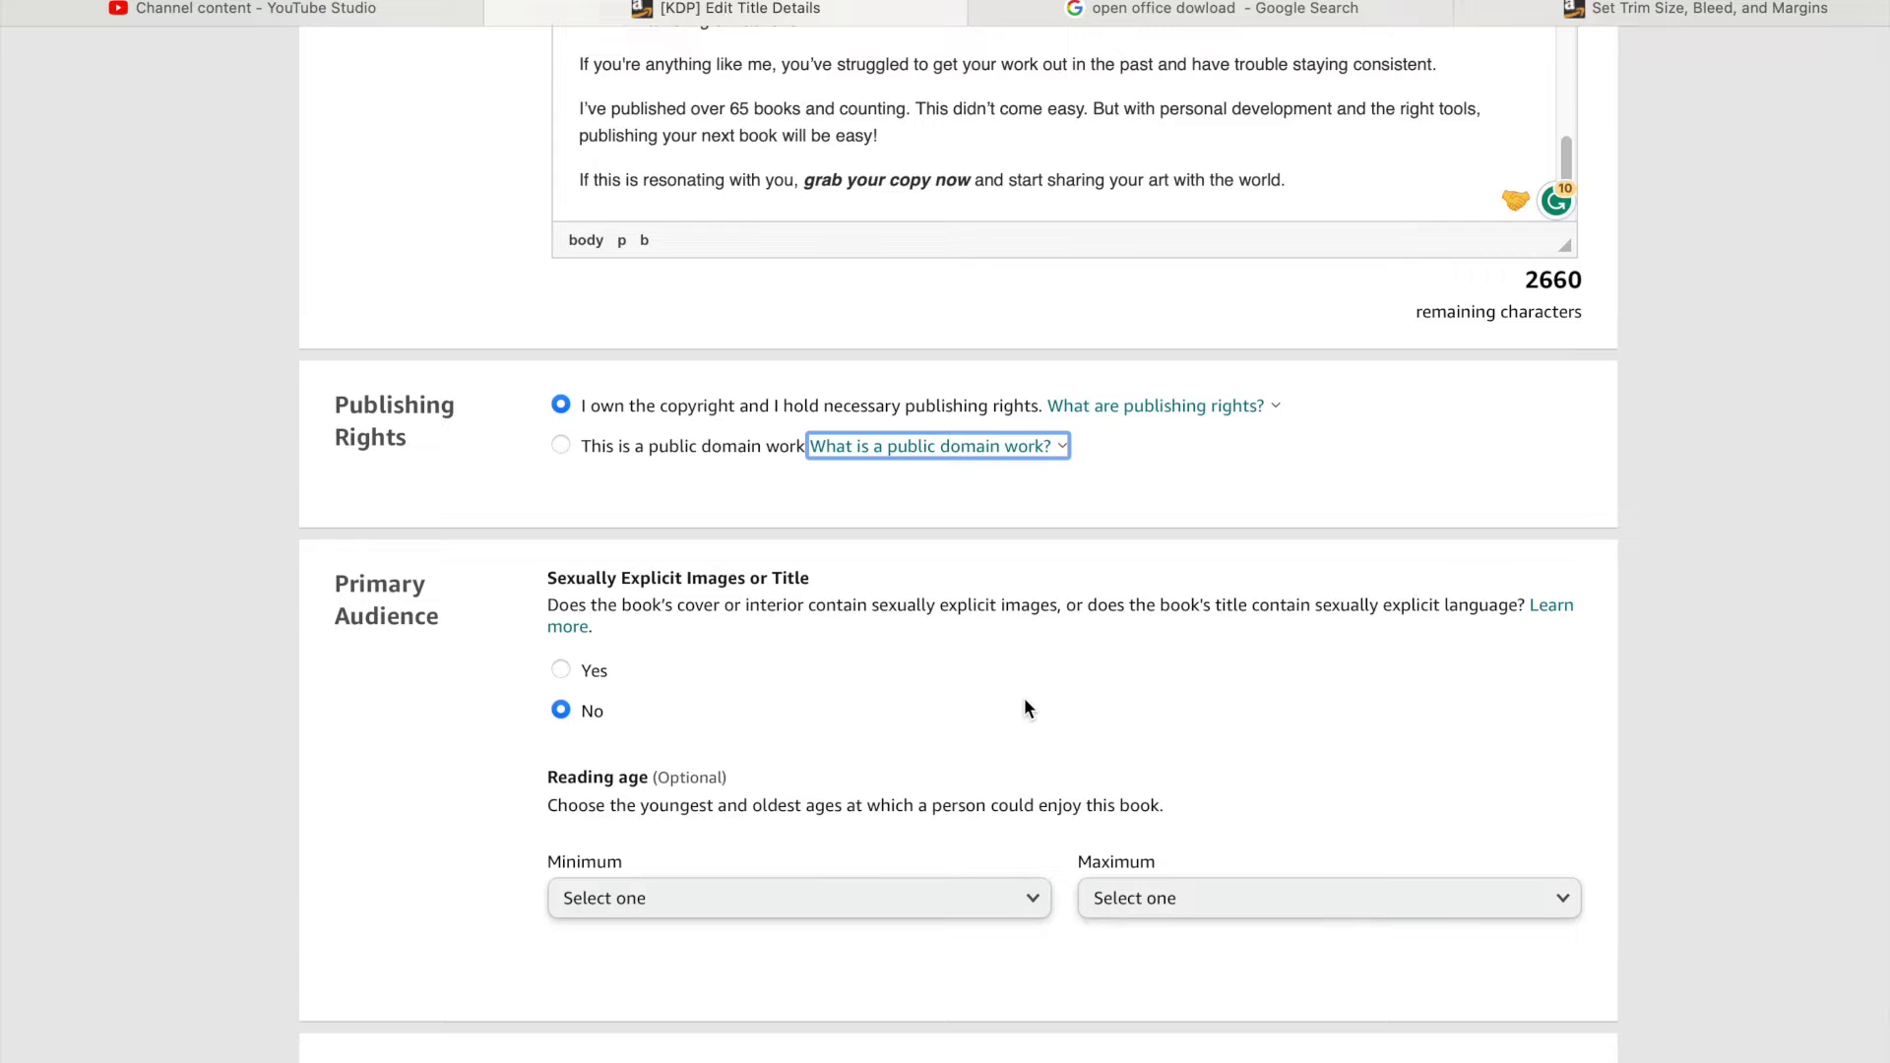
{"action": "scroll", "coordinate": [1024, 697], "scroll_direction": "down", "scroll_amount": 1}
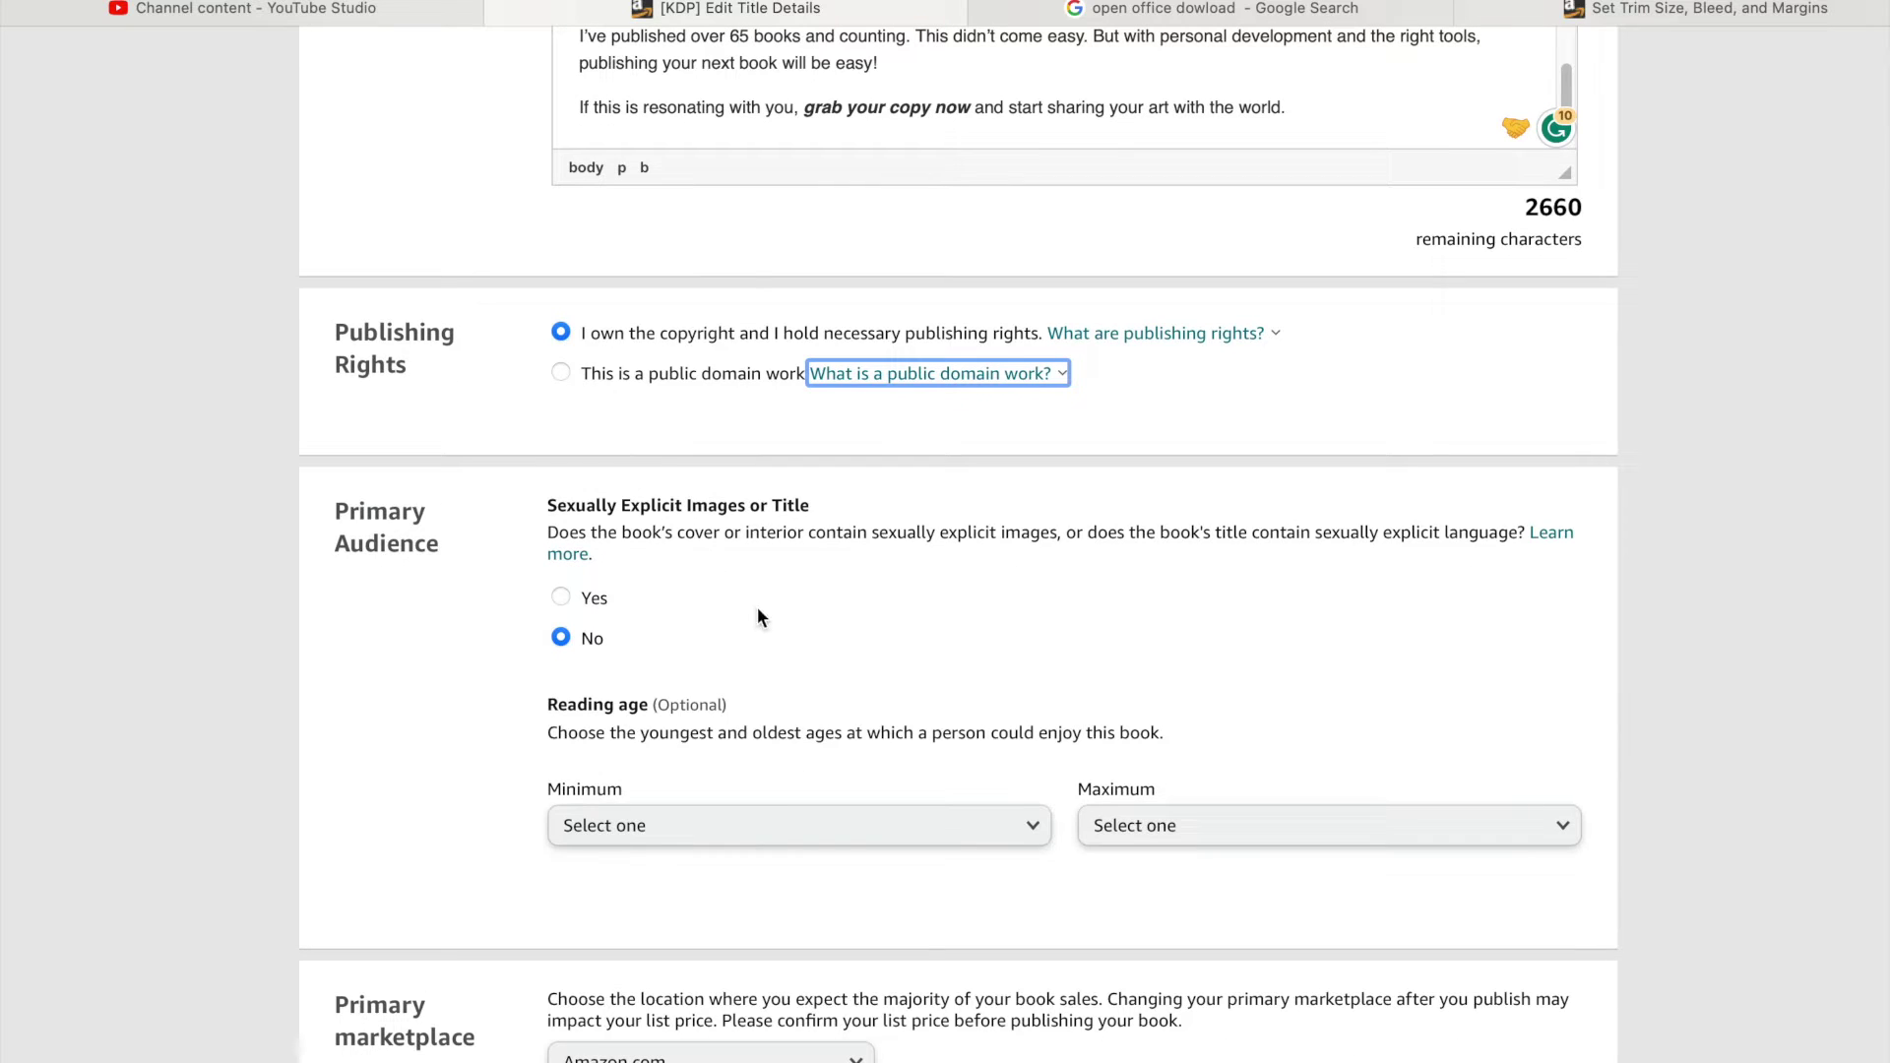
{"action": "scroll", "coordinate": [758, 607], "scroll_direction": "down", "scroll_amount": 2}
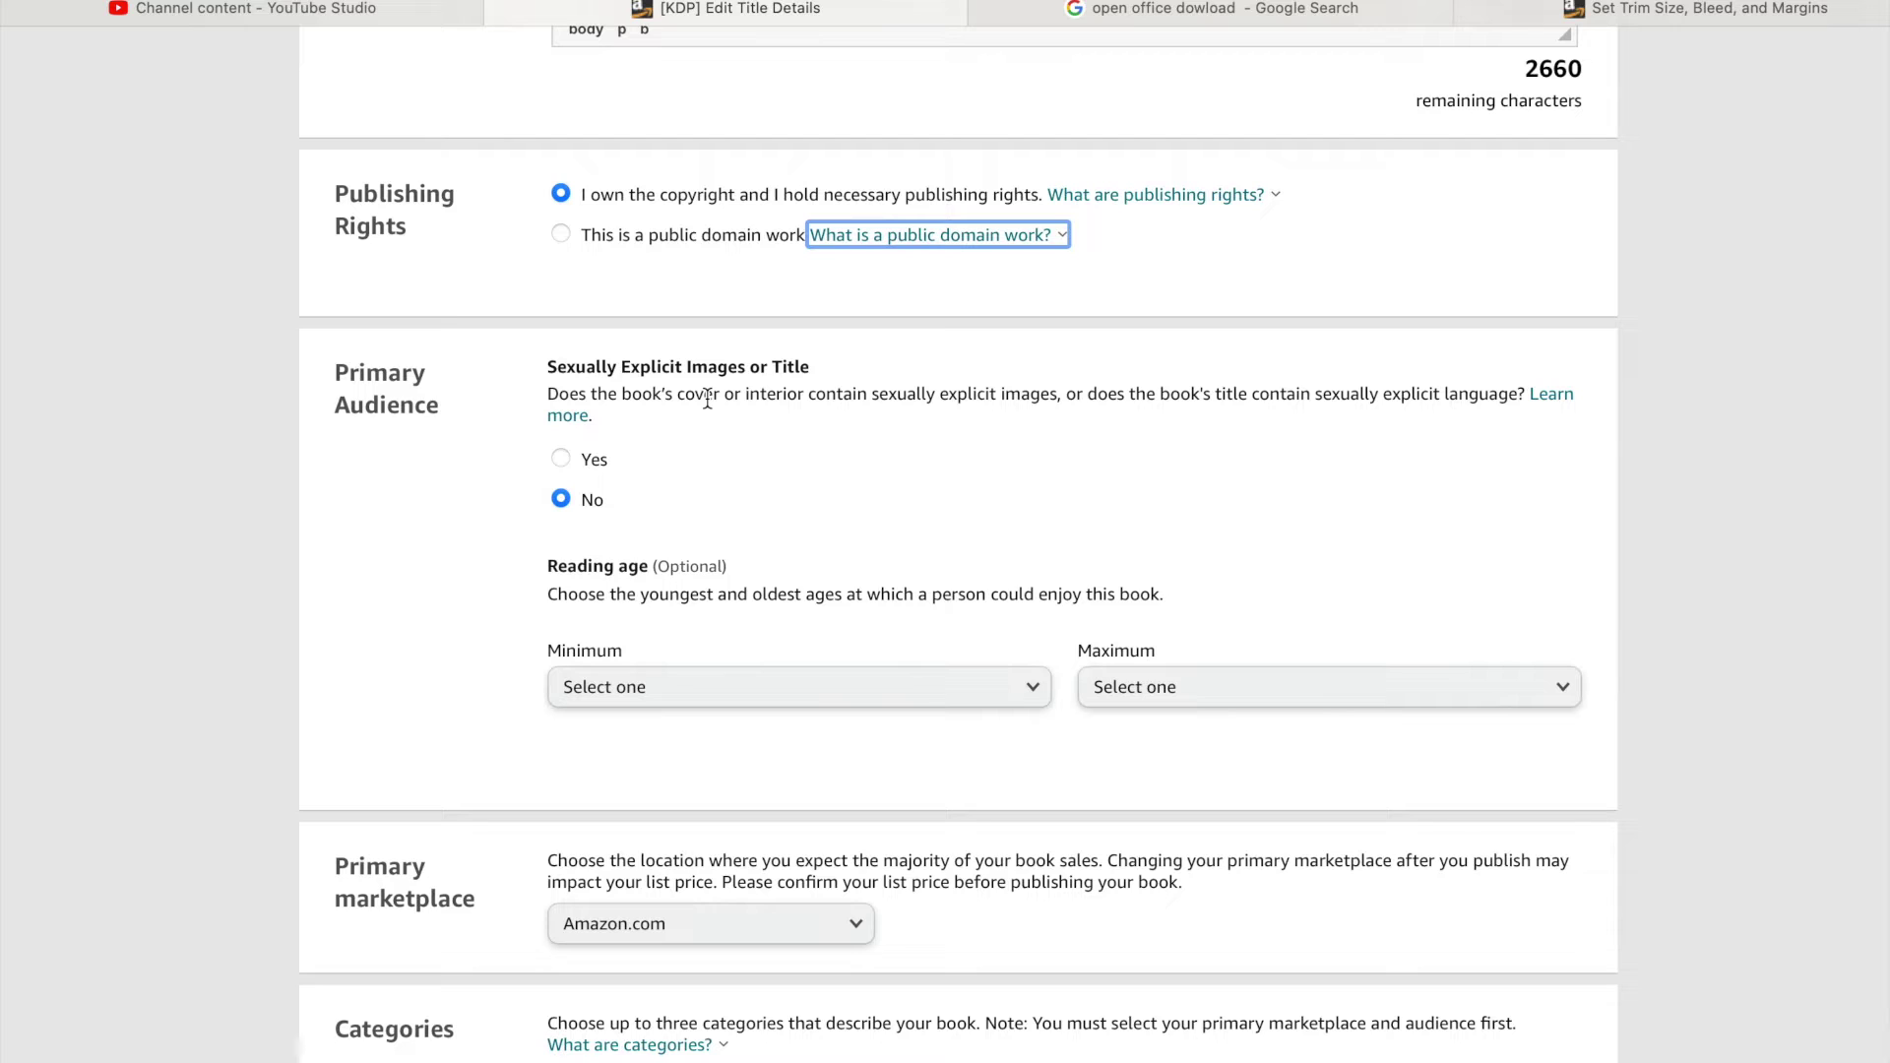
{"action": "scroll", "coordinate": [733, 485], "scroll_direction": "down", "scroll_amount": 1}
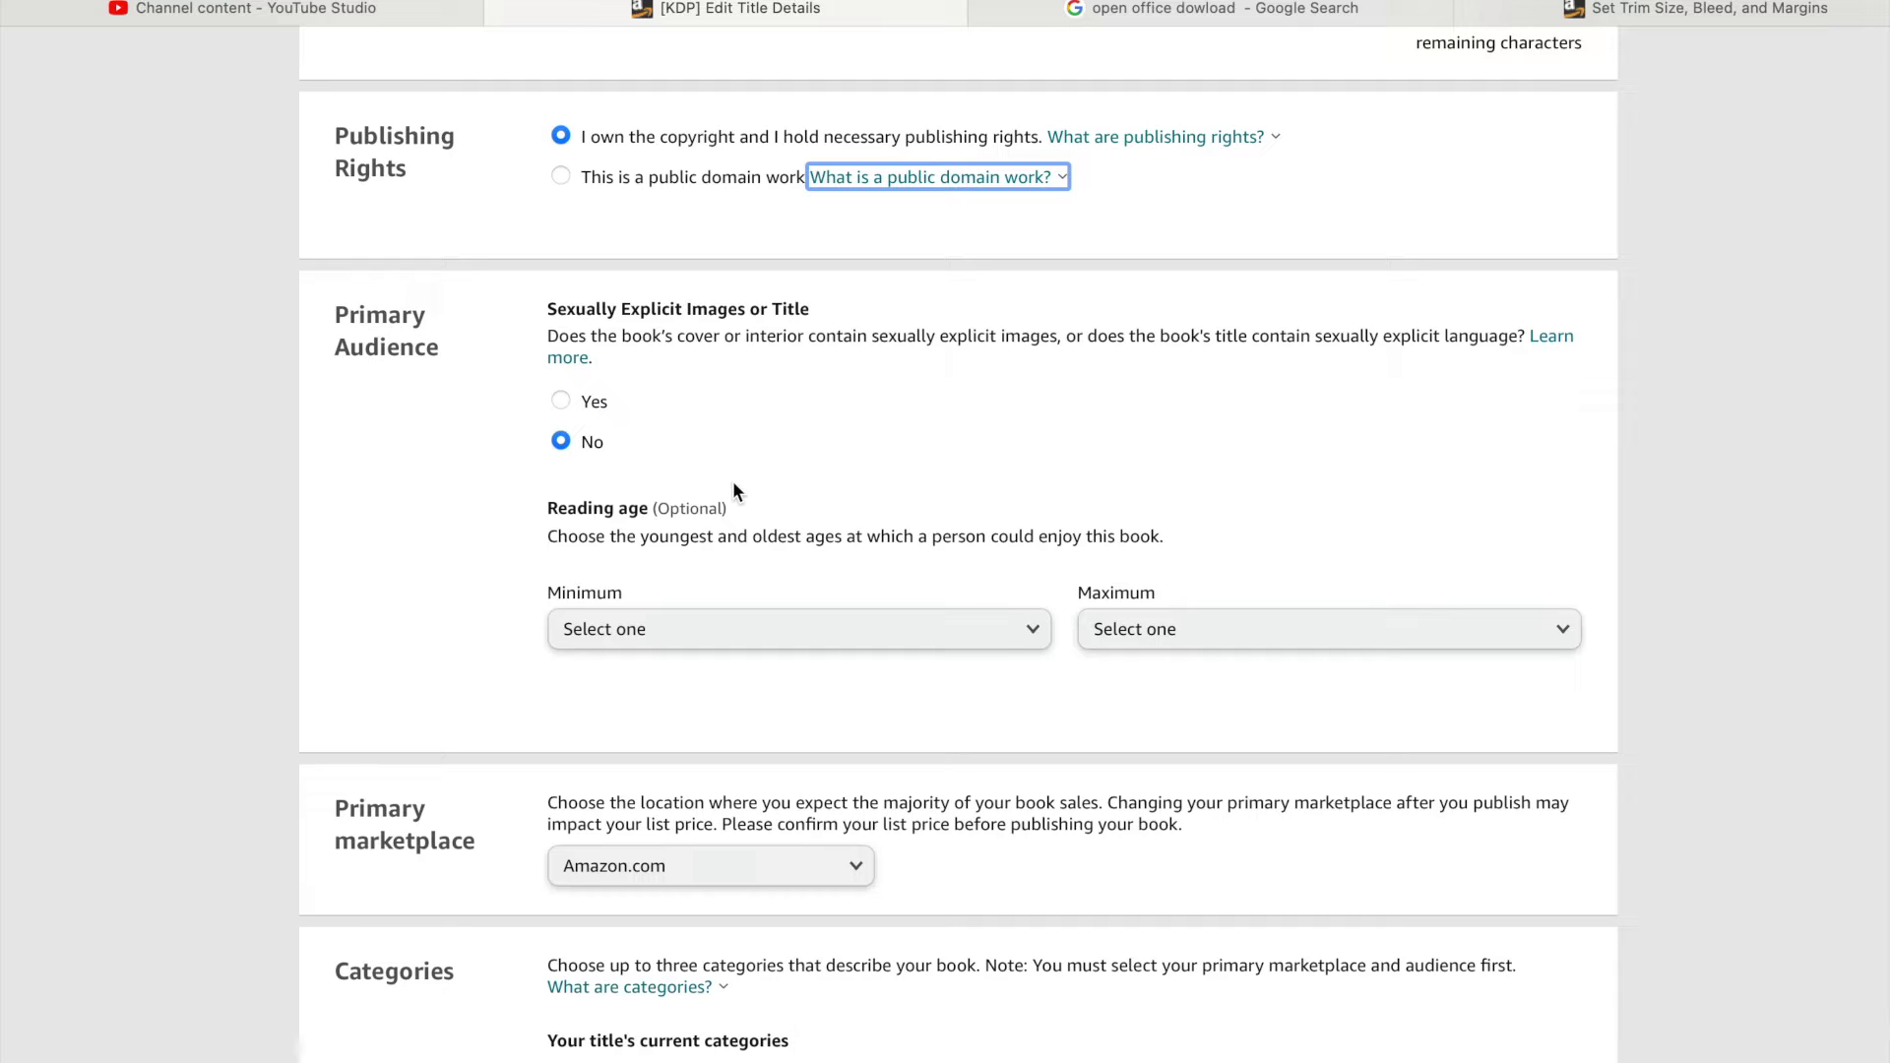
{"action": "scroll", "coordinate": [734, 483], "scroll_direction": "down", "scroll_amount": 1}
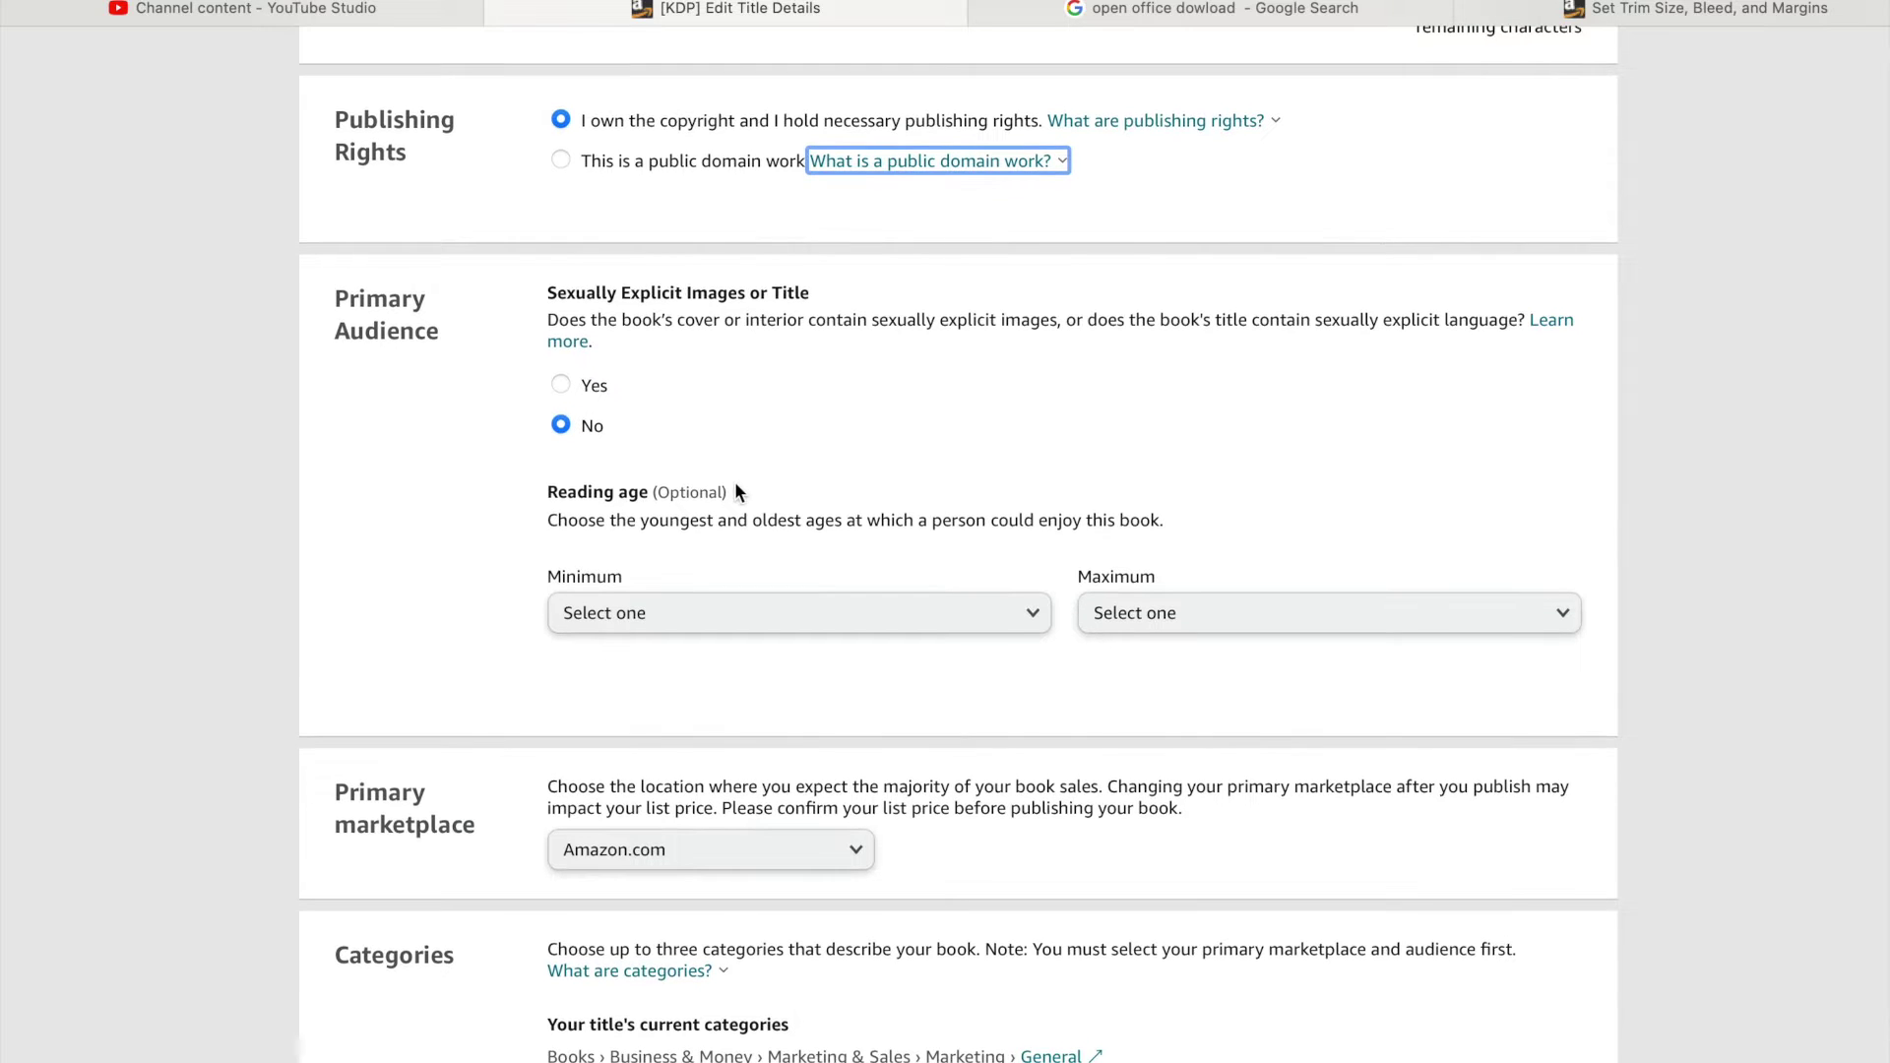
{"action": "scroll", "coordinate": [749, 488], "scroll_direction": "down", "scroll_amount": 2}
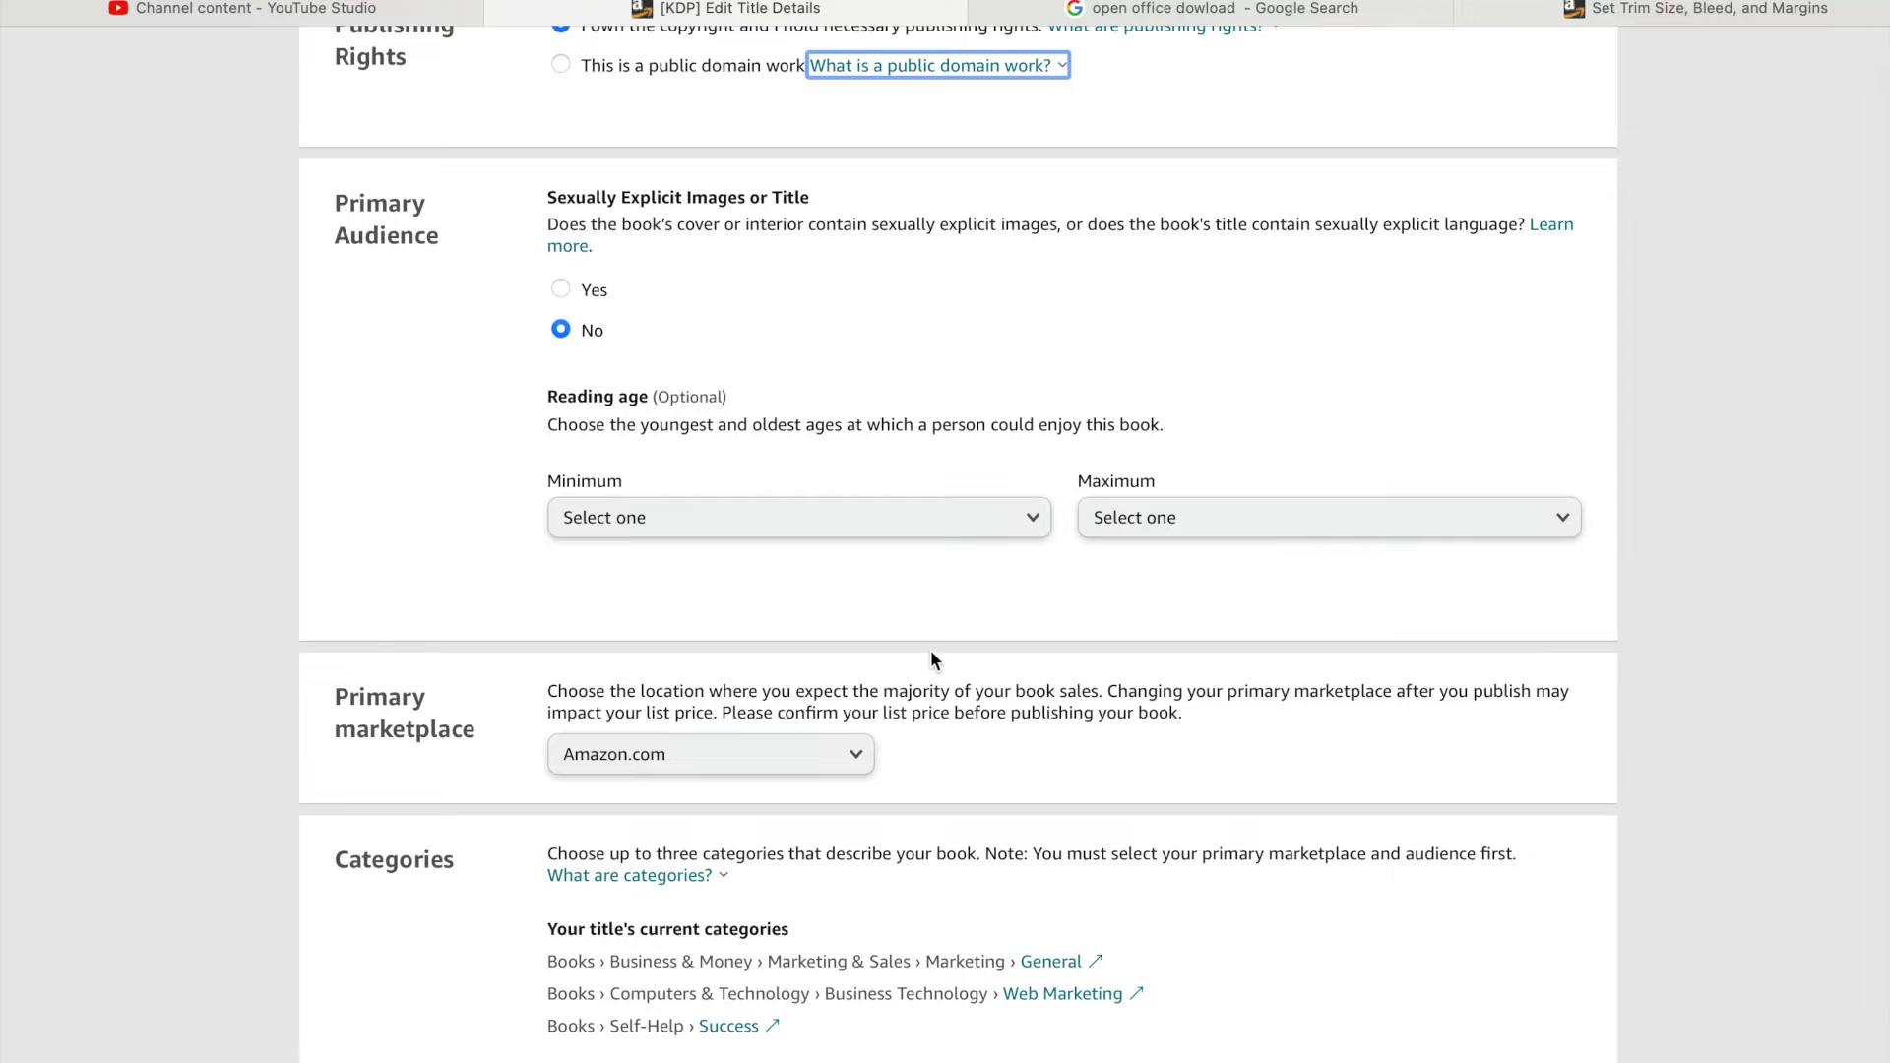
{"action": "scroll", "coordinate": [933, 660], "scroll_direction": "down", "scroll_amount": 1}
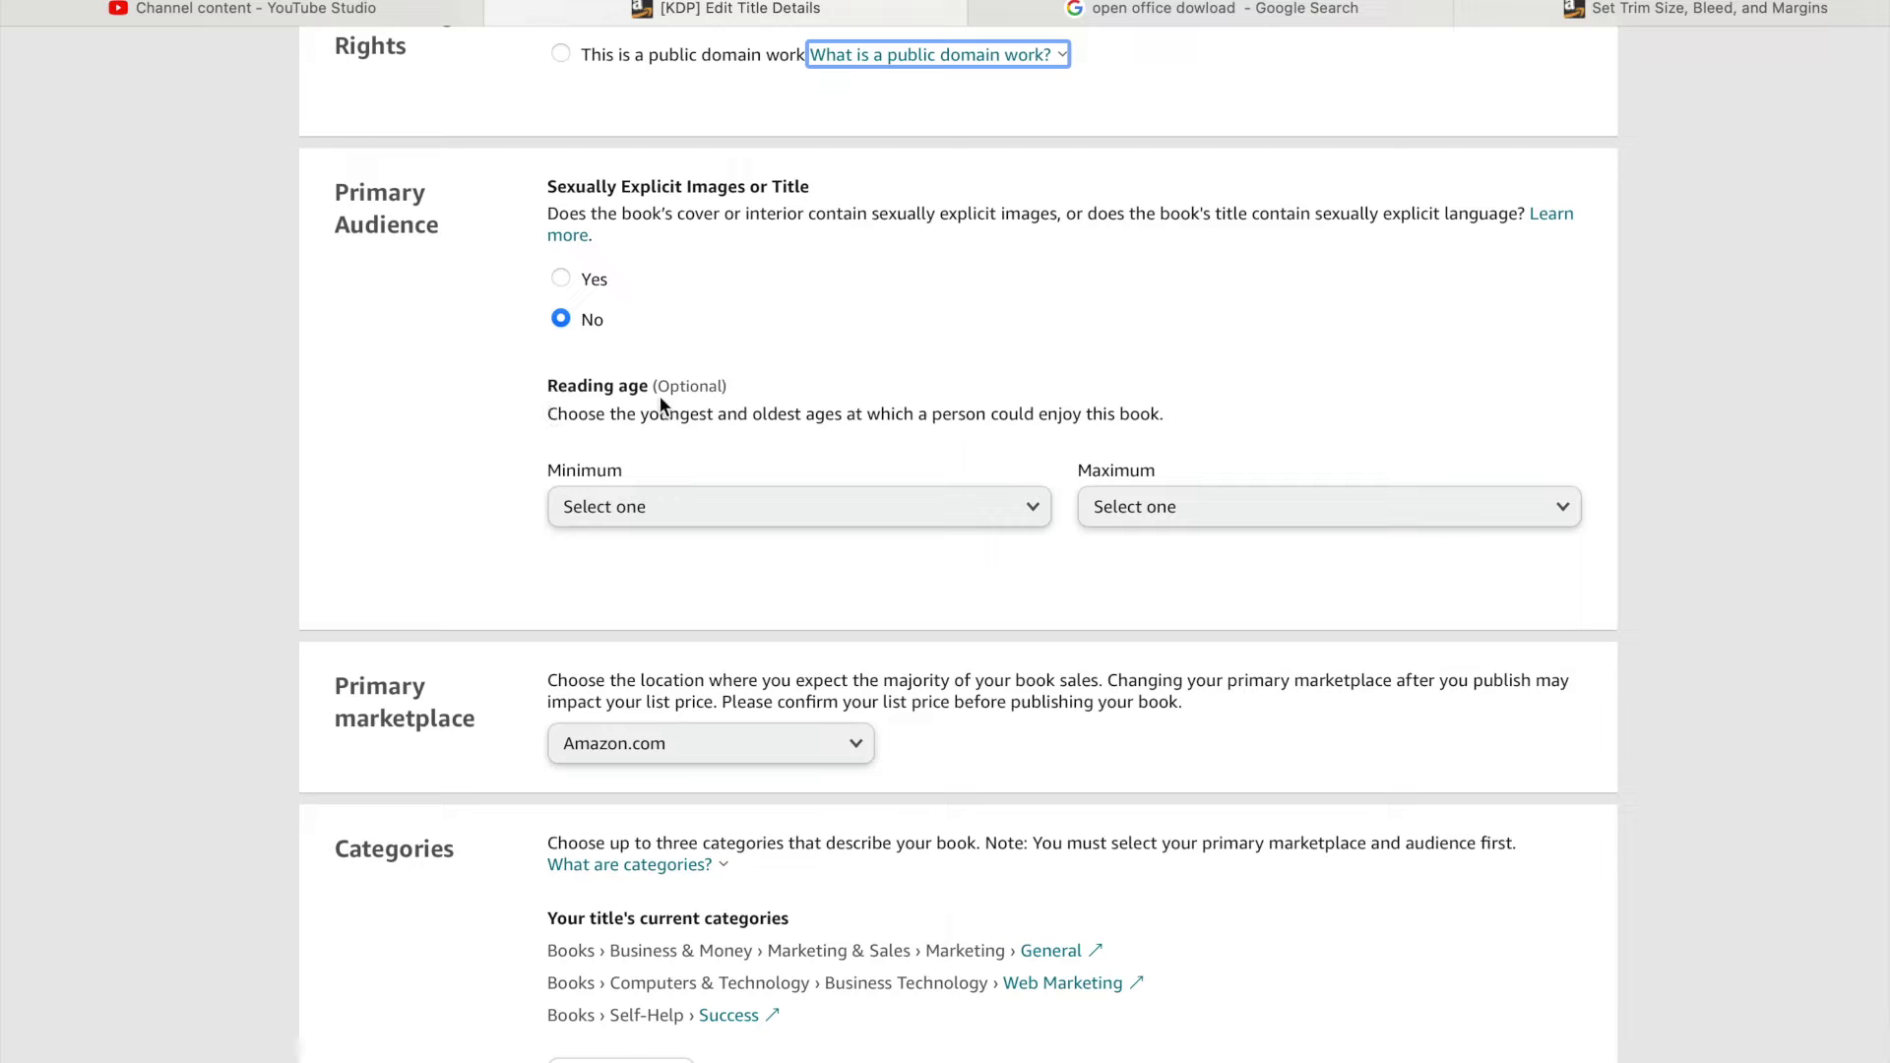
{"action": "scroll", "coordinate": [1018, 640], "scroll_direction": "down", "scroll_amount": 5}
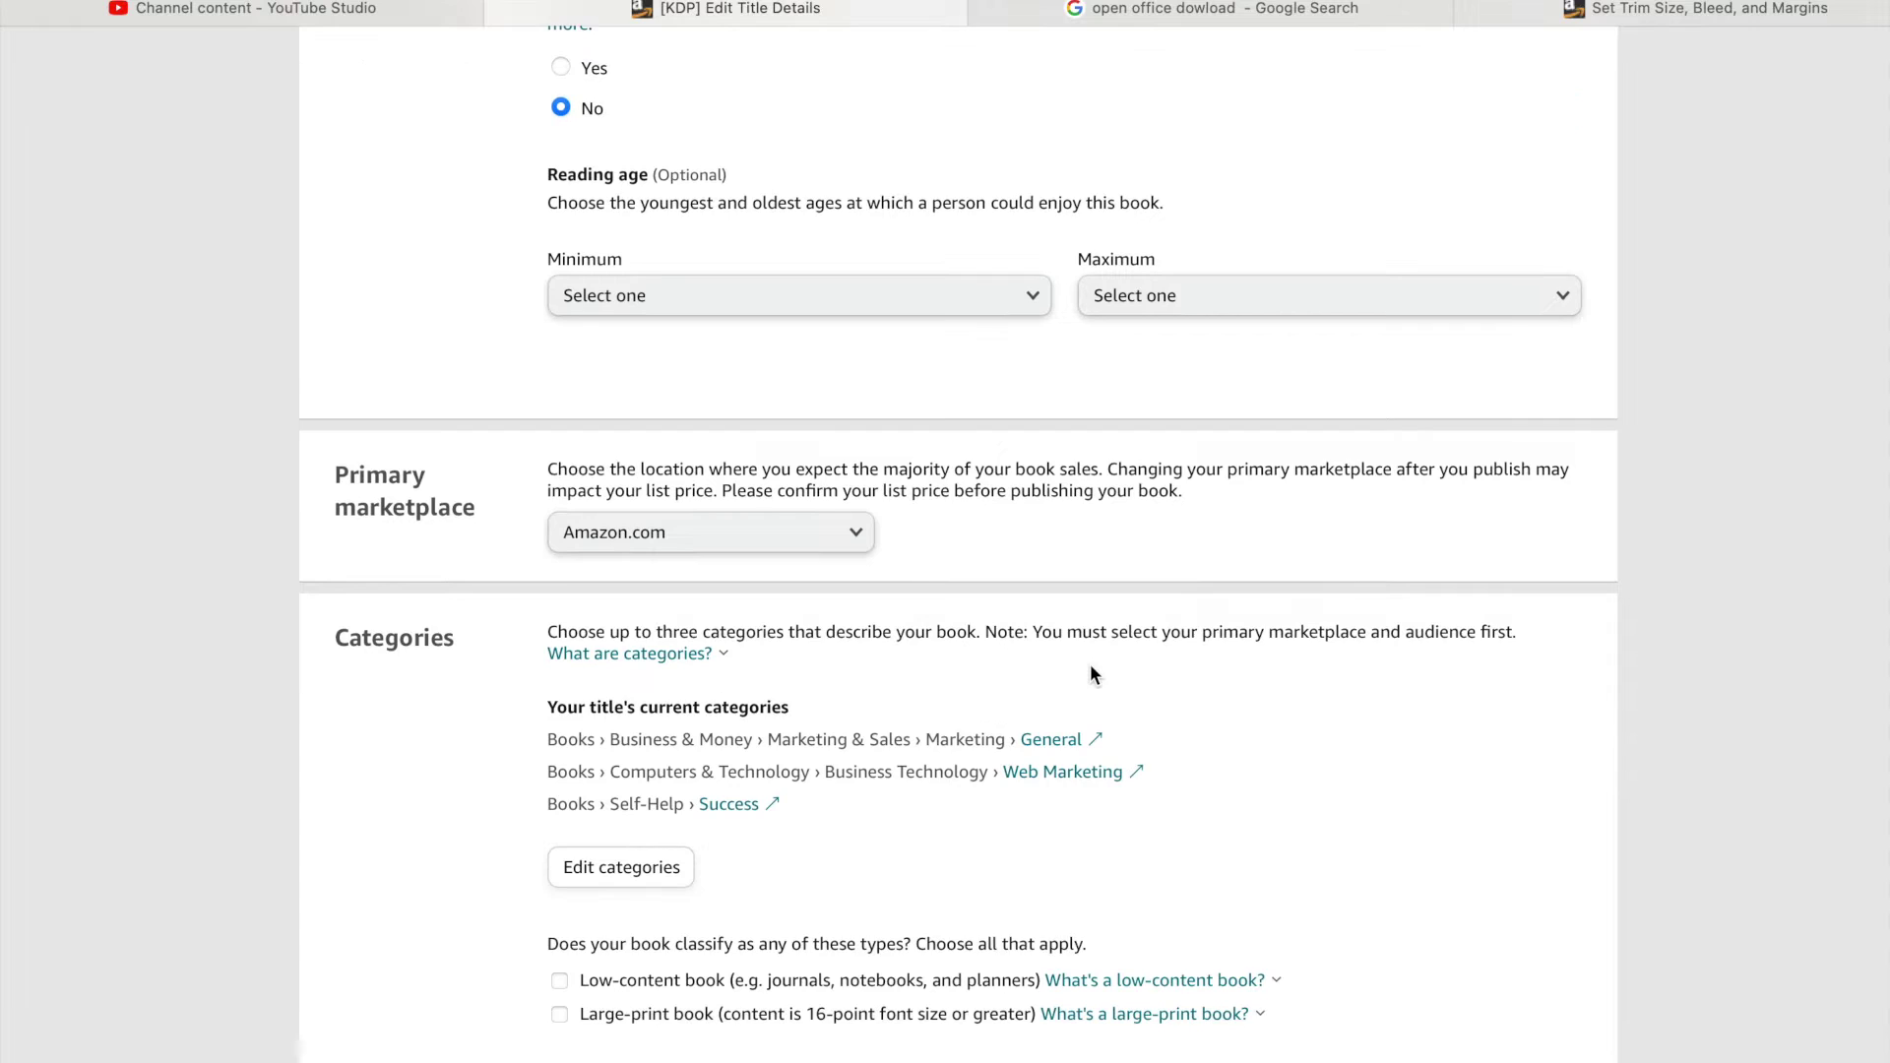
{"action": "scroll", "coordinate": [1091, 673], "scroll_direction": "down", "scroll_amount": 3}
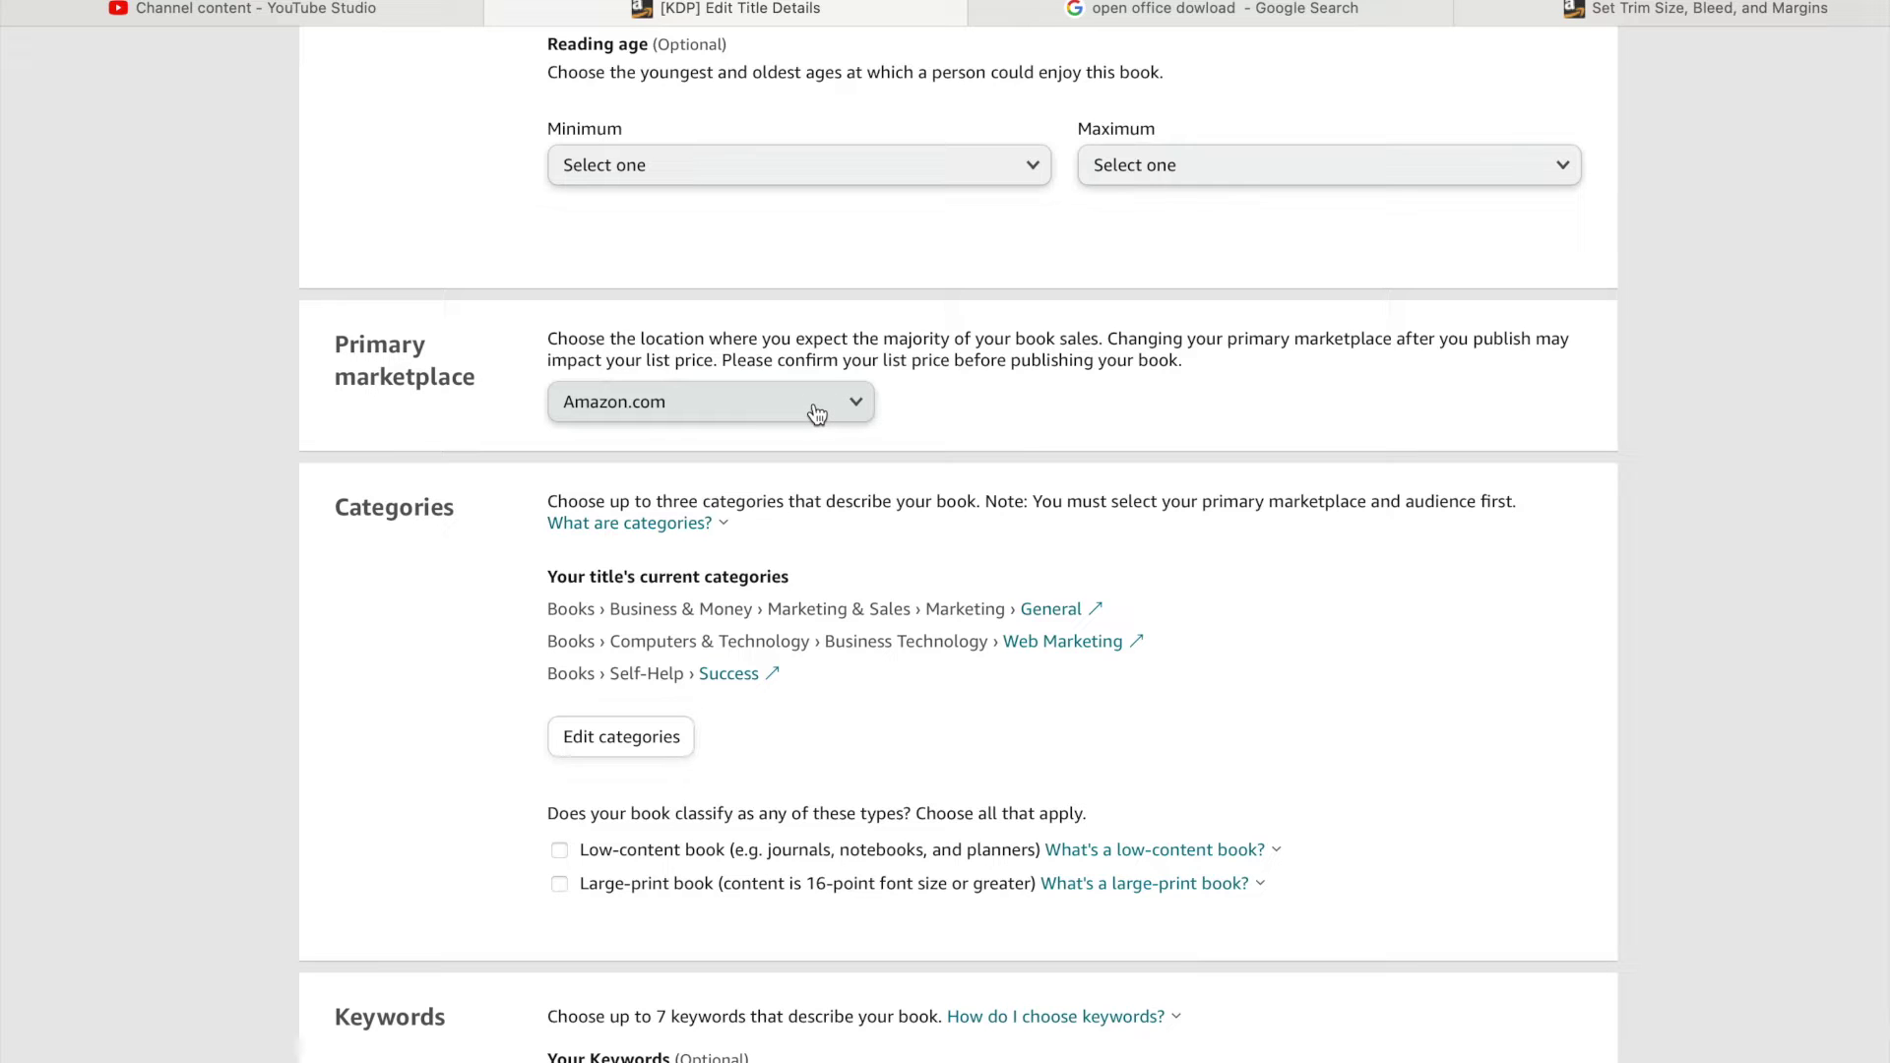
{"action": "scroll", "coordinate": [1087, 621], "scroll_direction": "down", "scroll_amount": 4}
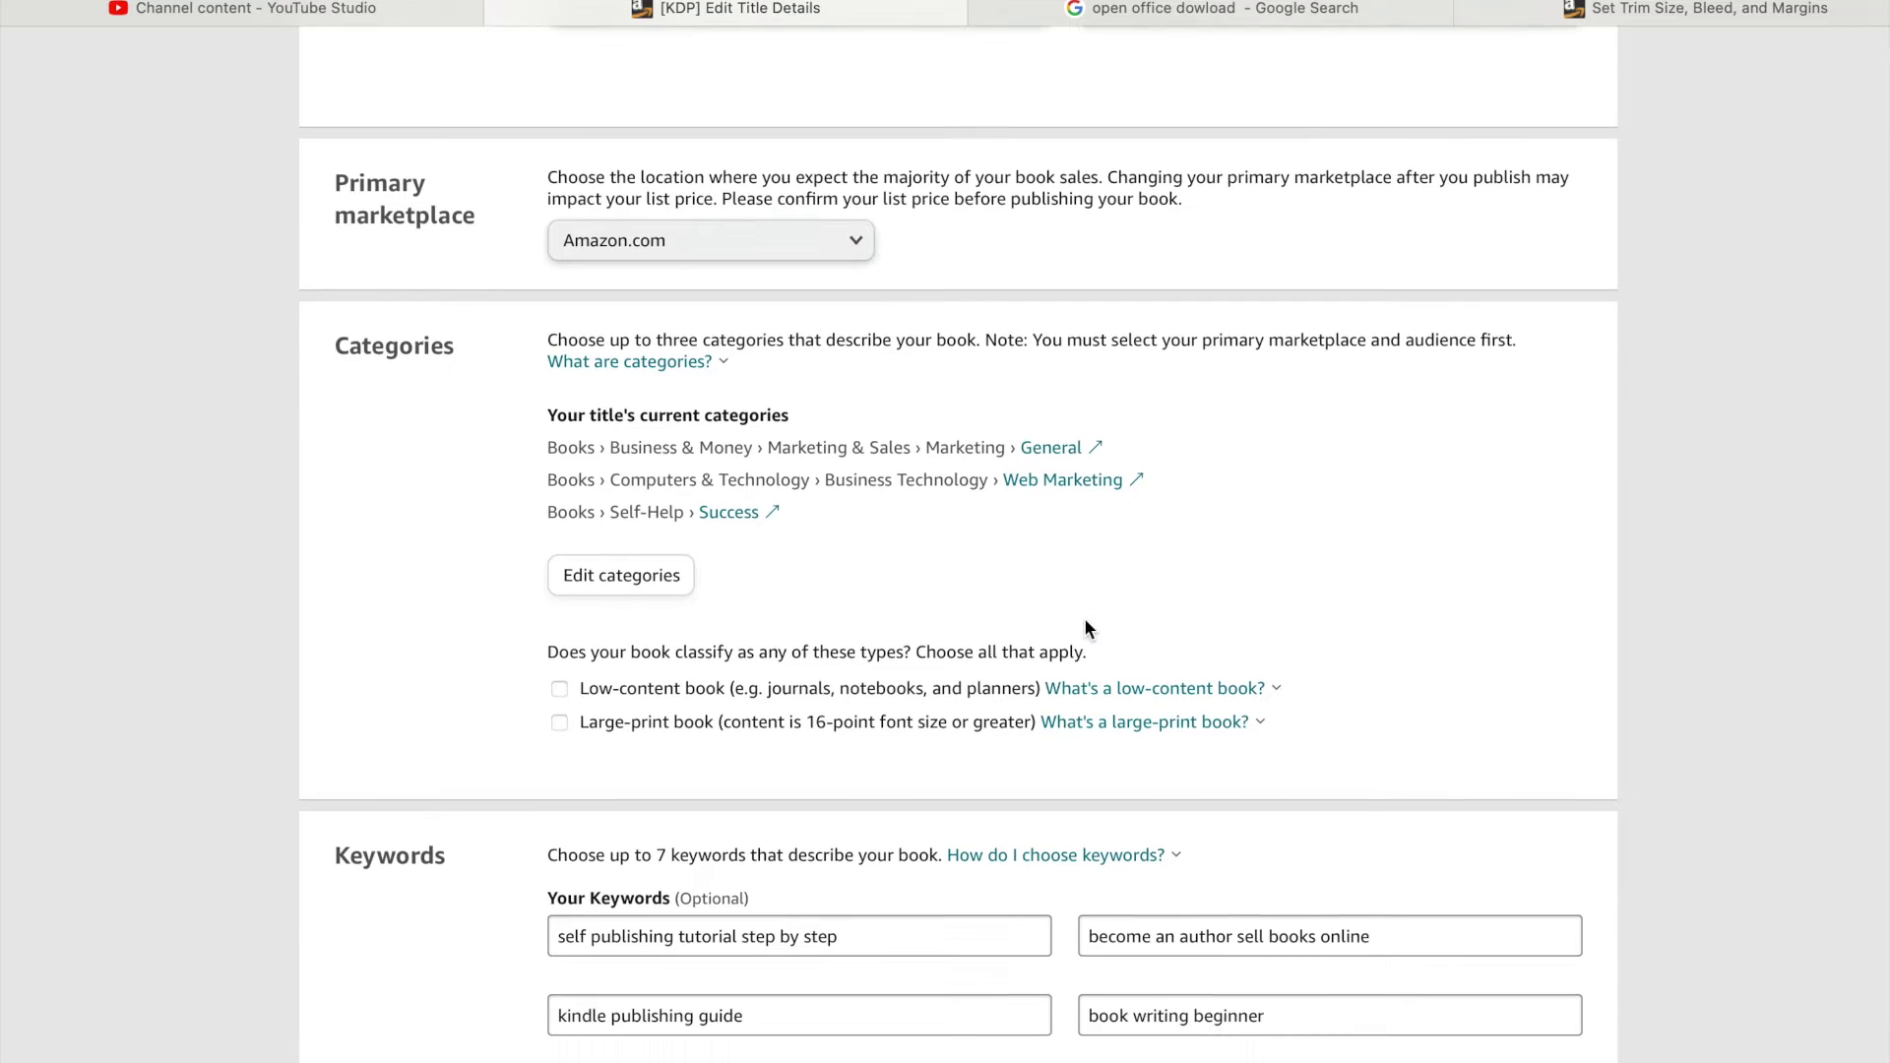
Review the paperback's selected category placements in the category editor and save them
{"action": "left_click", "coordinate": [664, 581]}
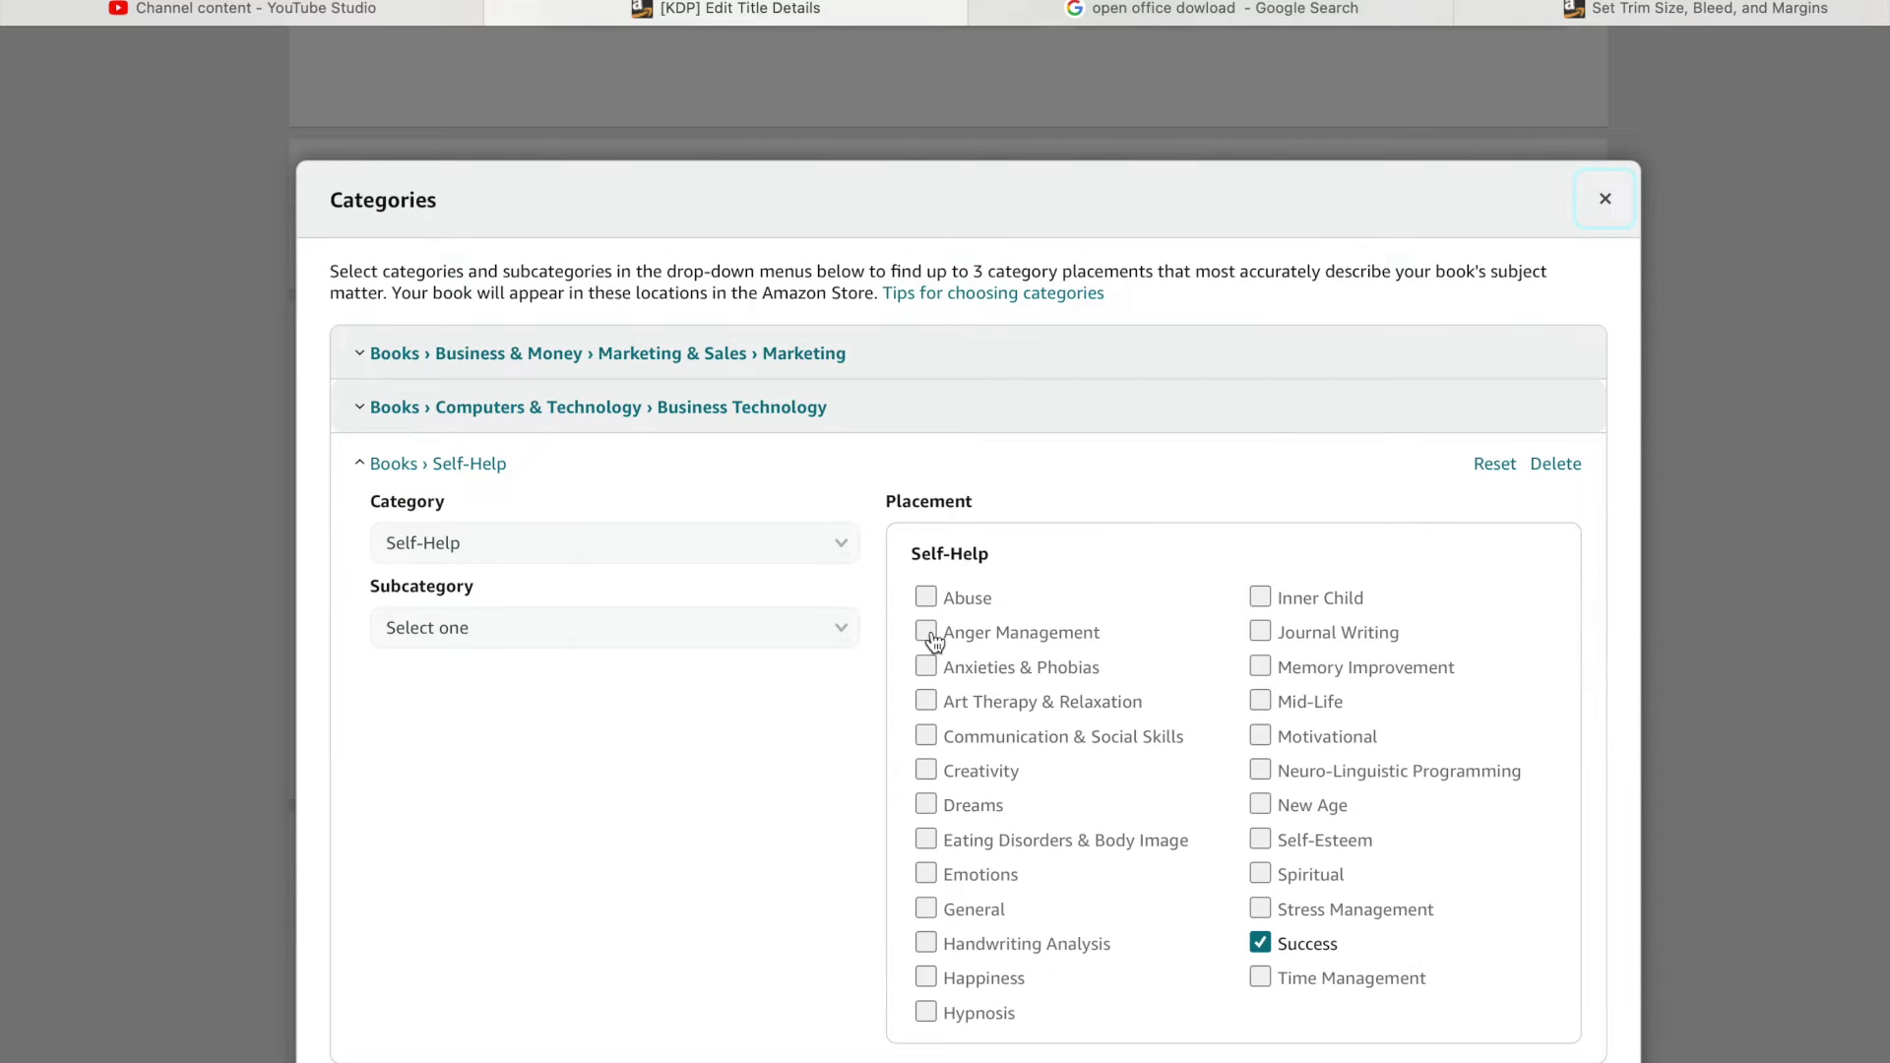
{"action": "scroll", "coordinate": [930, 640], "scroll_direction": "down", "scroll_amount": 5}
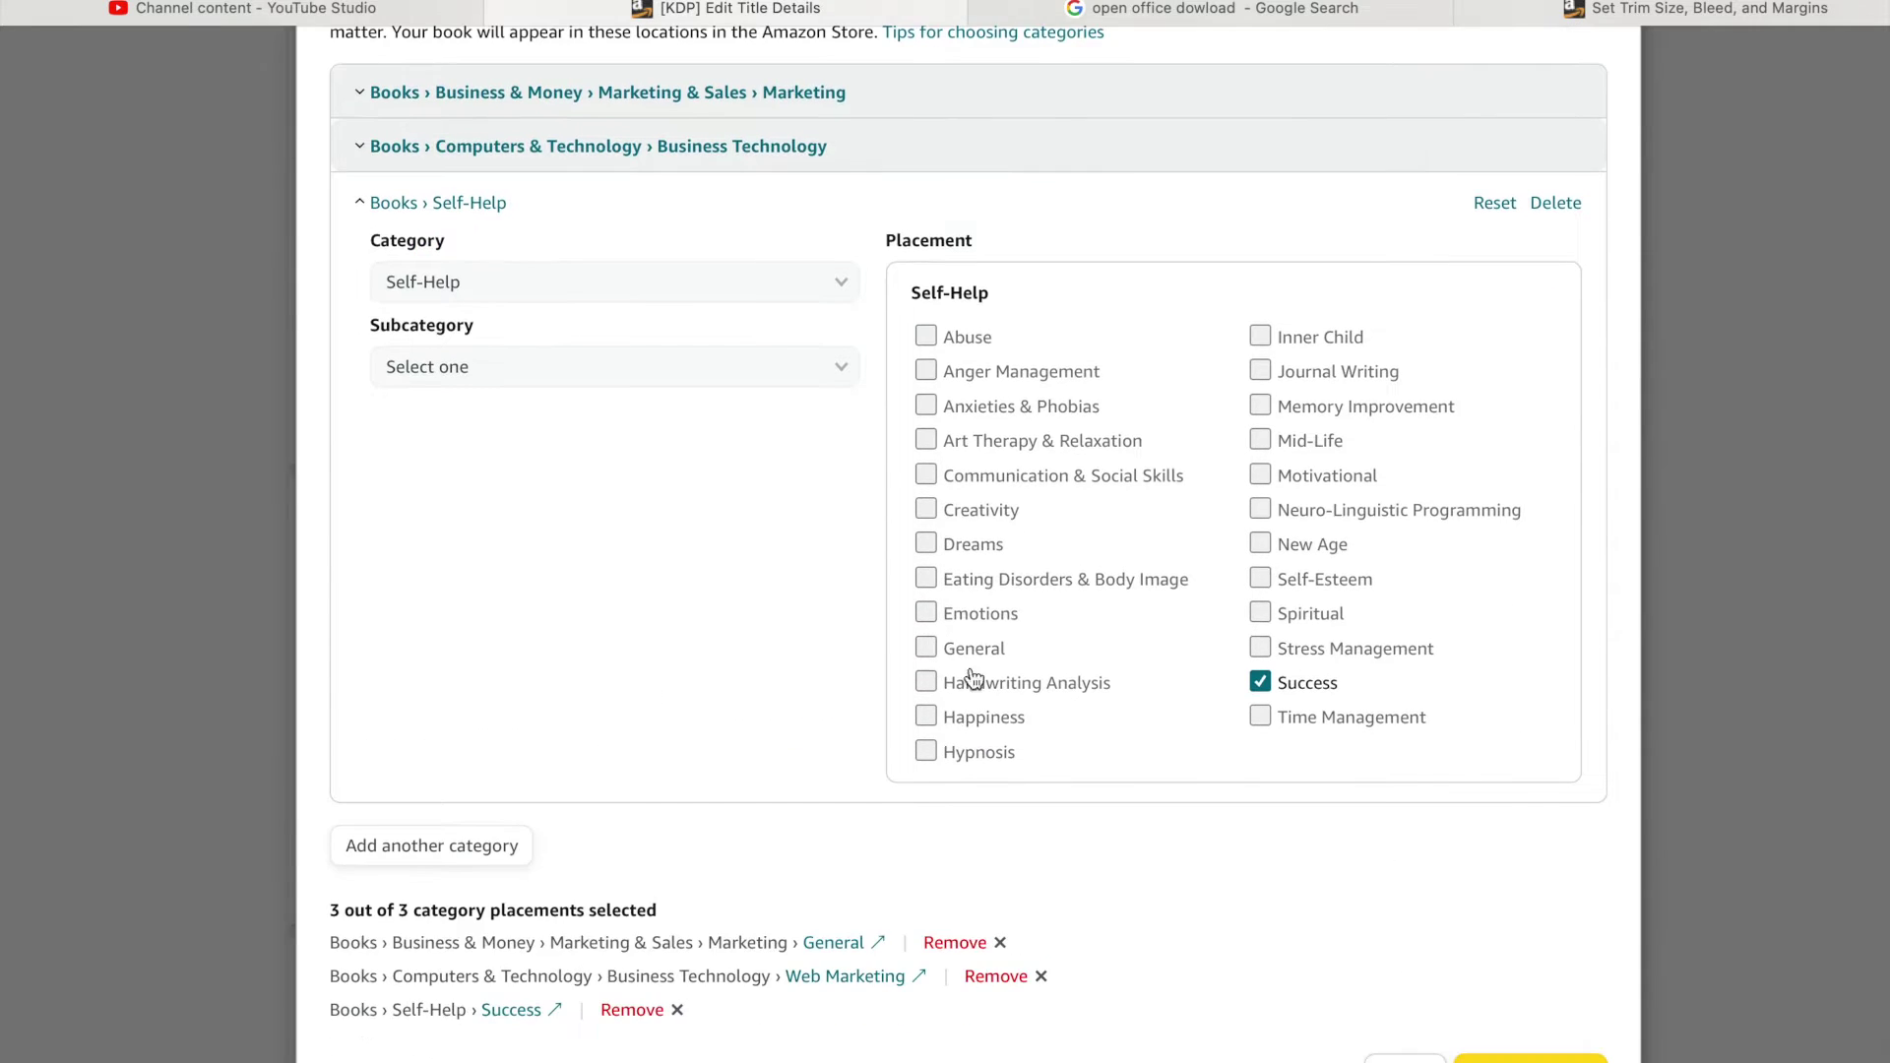
{"action": "left_click", "coordinate": [1531, 1059]}
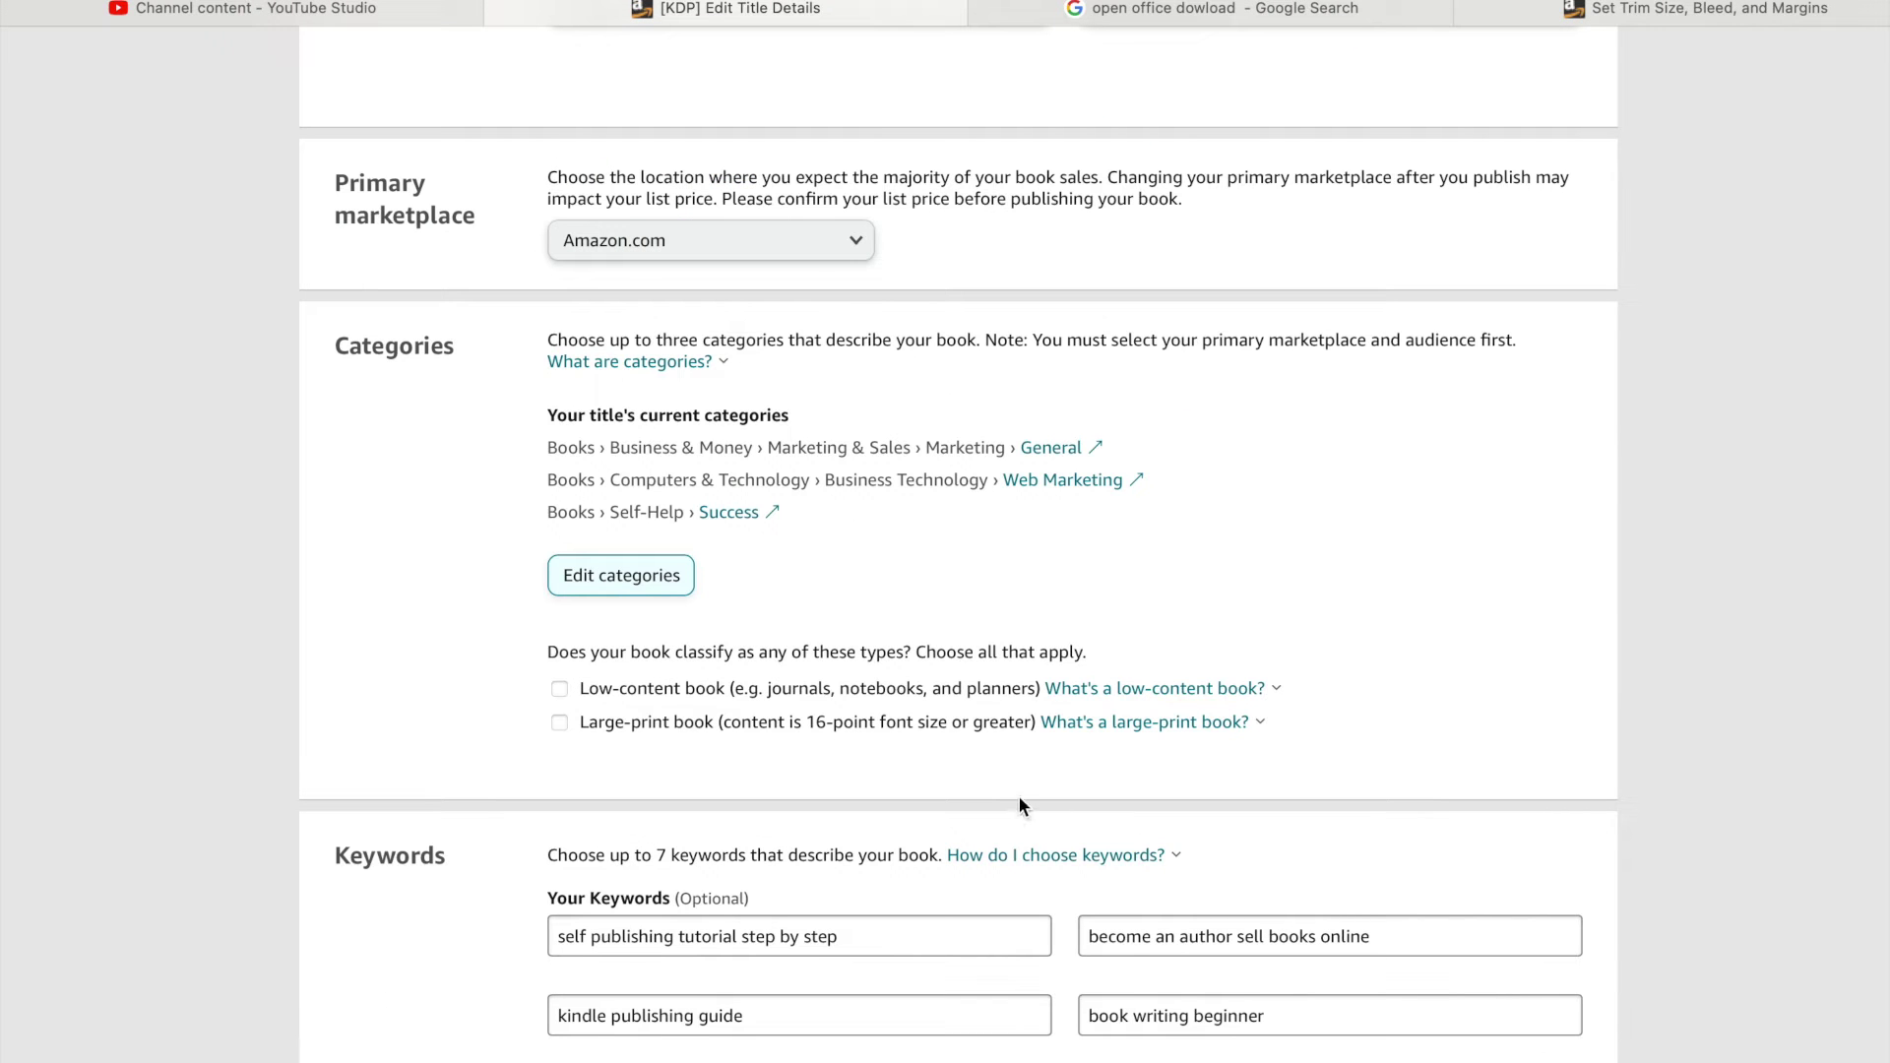
Review the low-content and large-print book options and the paperback's keywords
{"action": "scroll", "coordinate": [1004, 777], "scroll_direction": "down", "scroll_amount": 1}
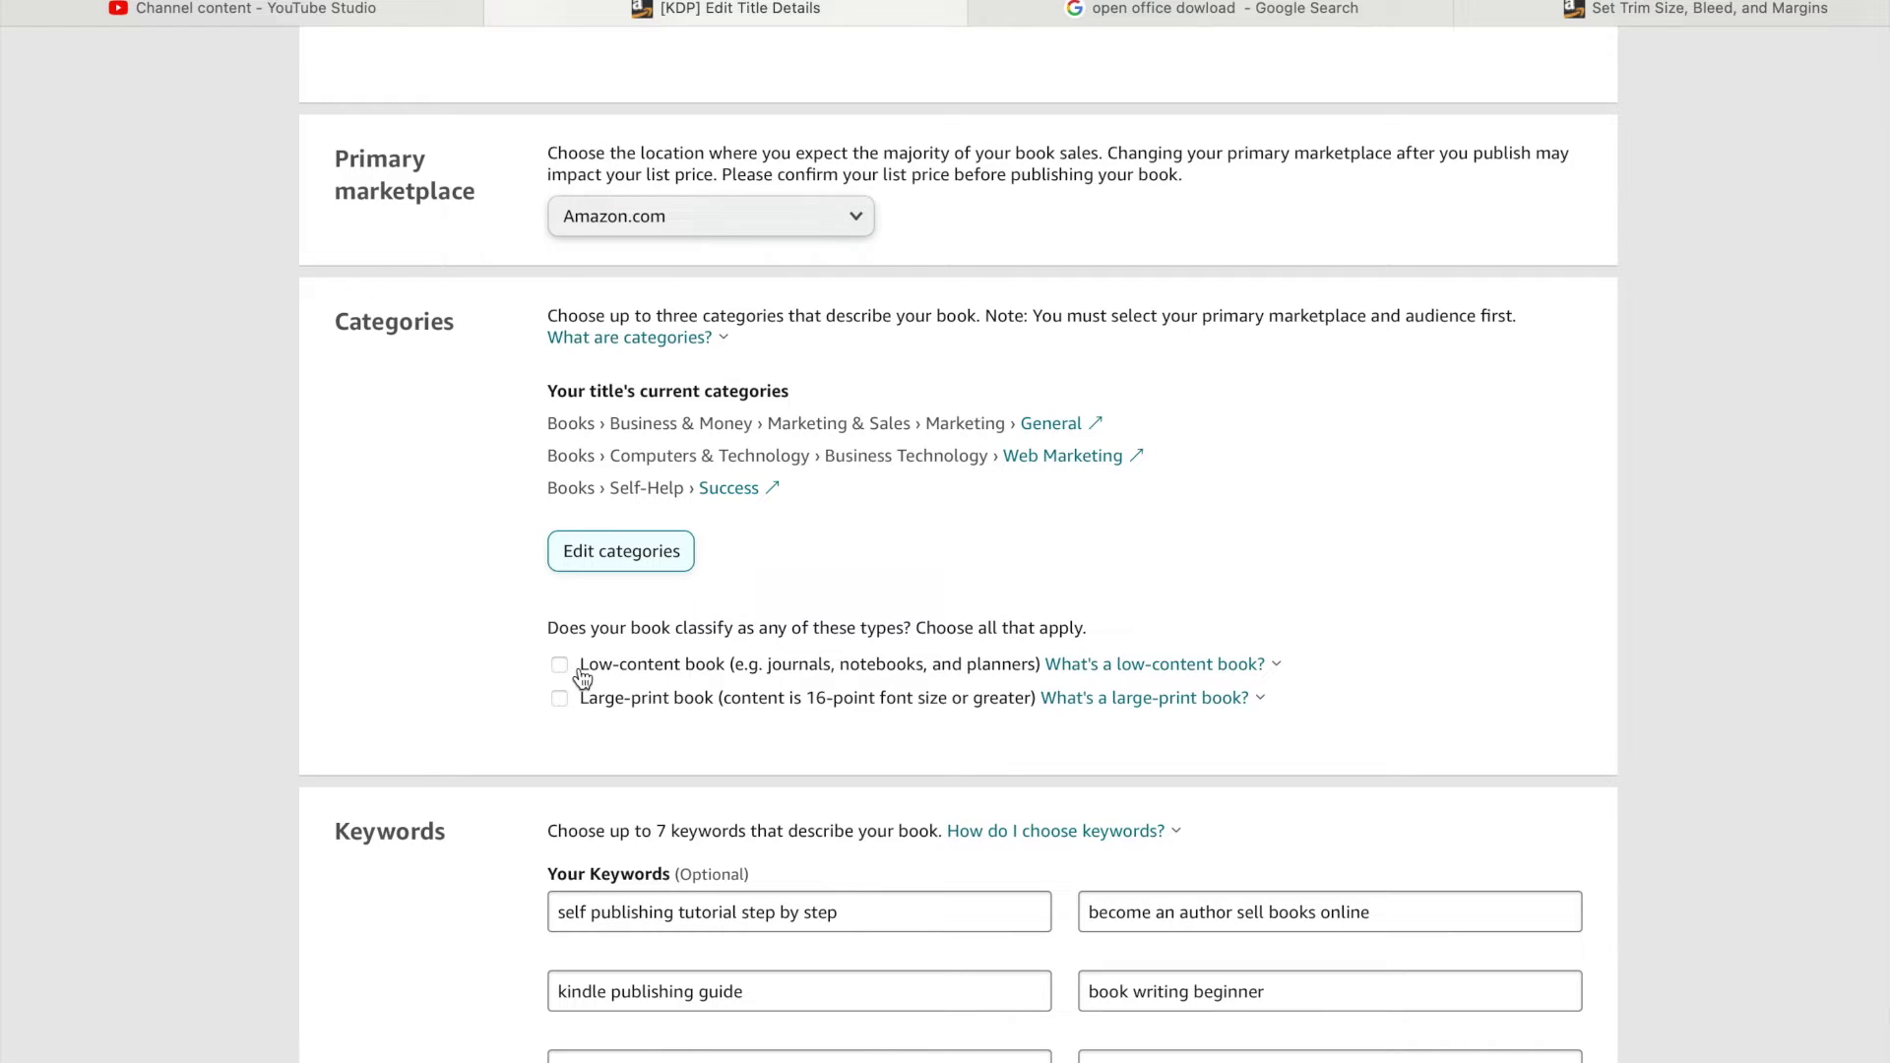
{"action": "scroll", "coordinate": [795, 748], "scroll_direction": "down", "scroll_amount": 1}
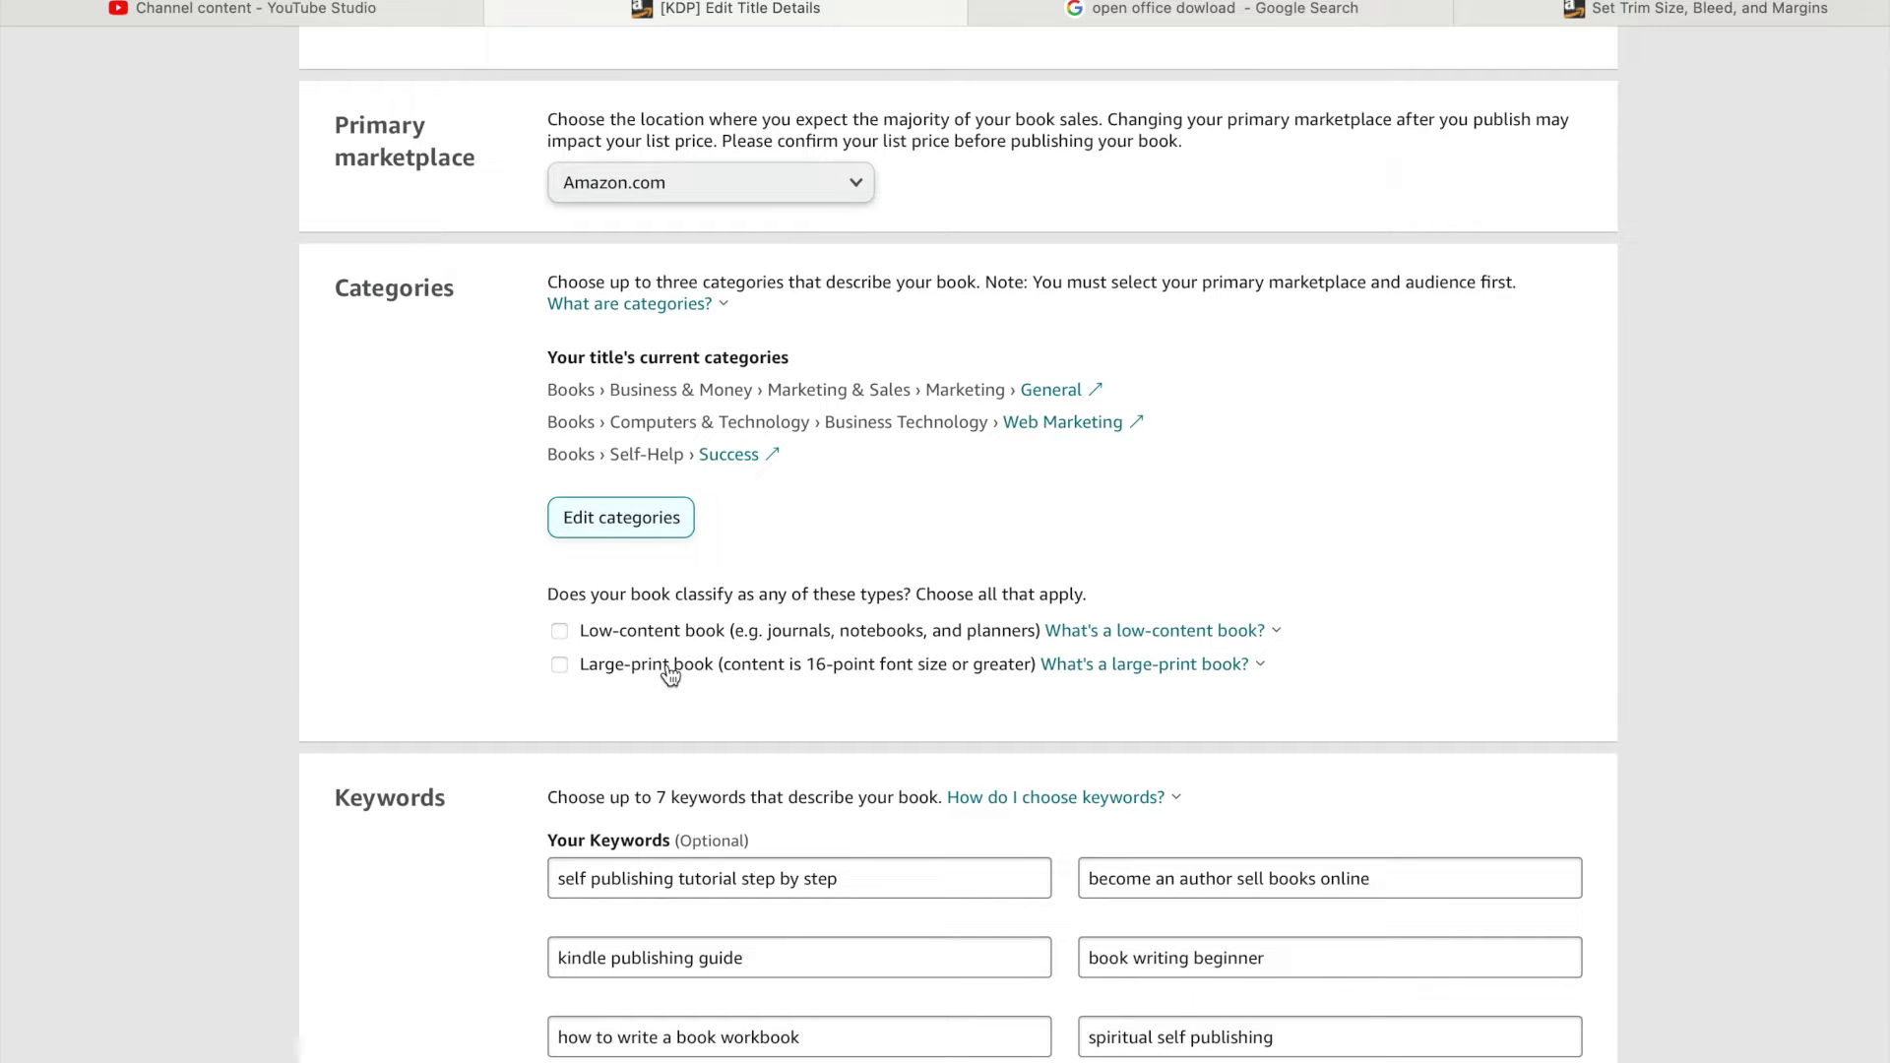
{"action": "scroll", "coordinate": [870, 746], "scroll_direction": "down", "scroll_amount": 5}
{"action": "scroll", "coordinate": [1059, 872], "scroll_direction": "down", "scroll_amount": 2}
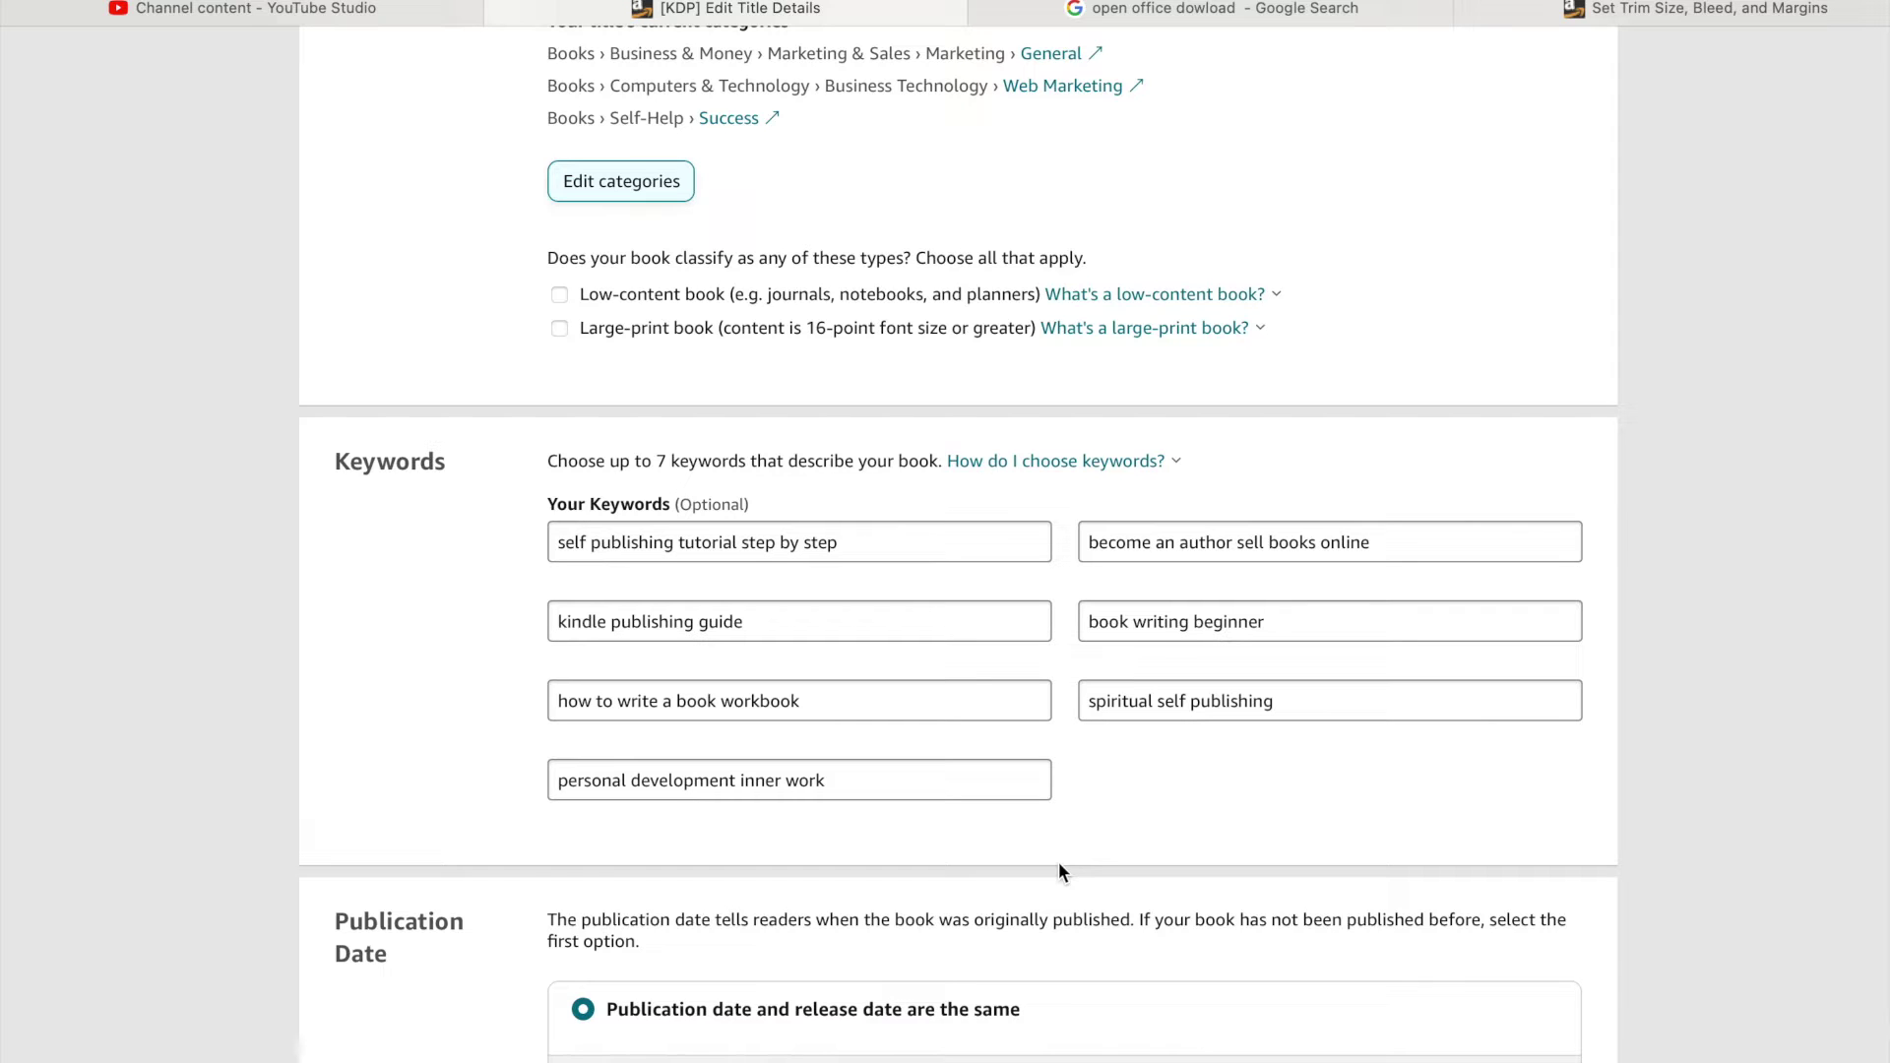
Review the keywords, publication date and release date settings, and save the details to continue to Paperback Content
{"action": "scroll", "coordinate": [1060, 872], "scroll_direction": "down", "scroll_amount": 2}
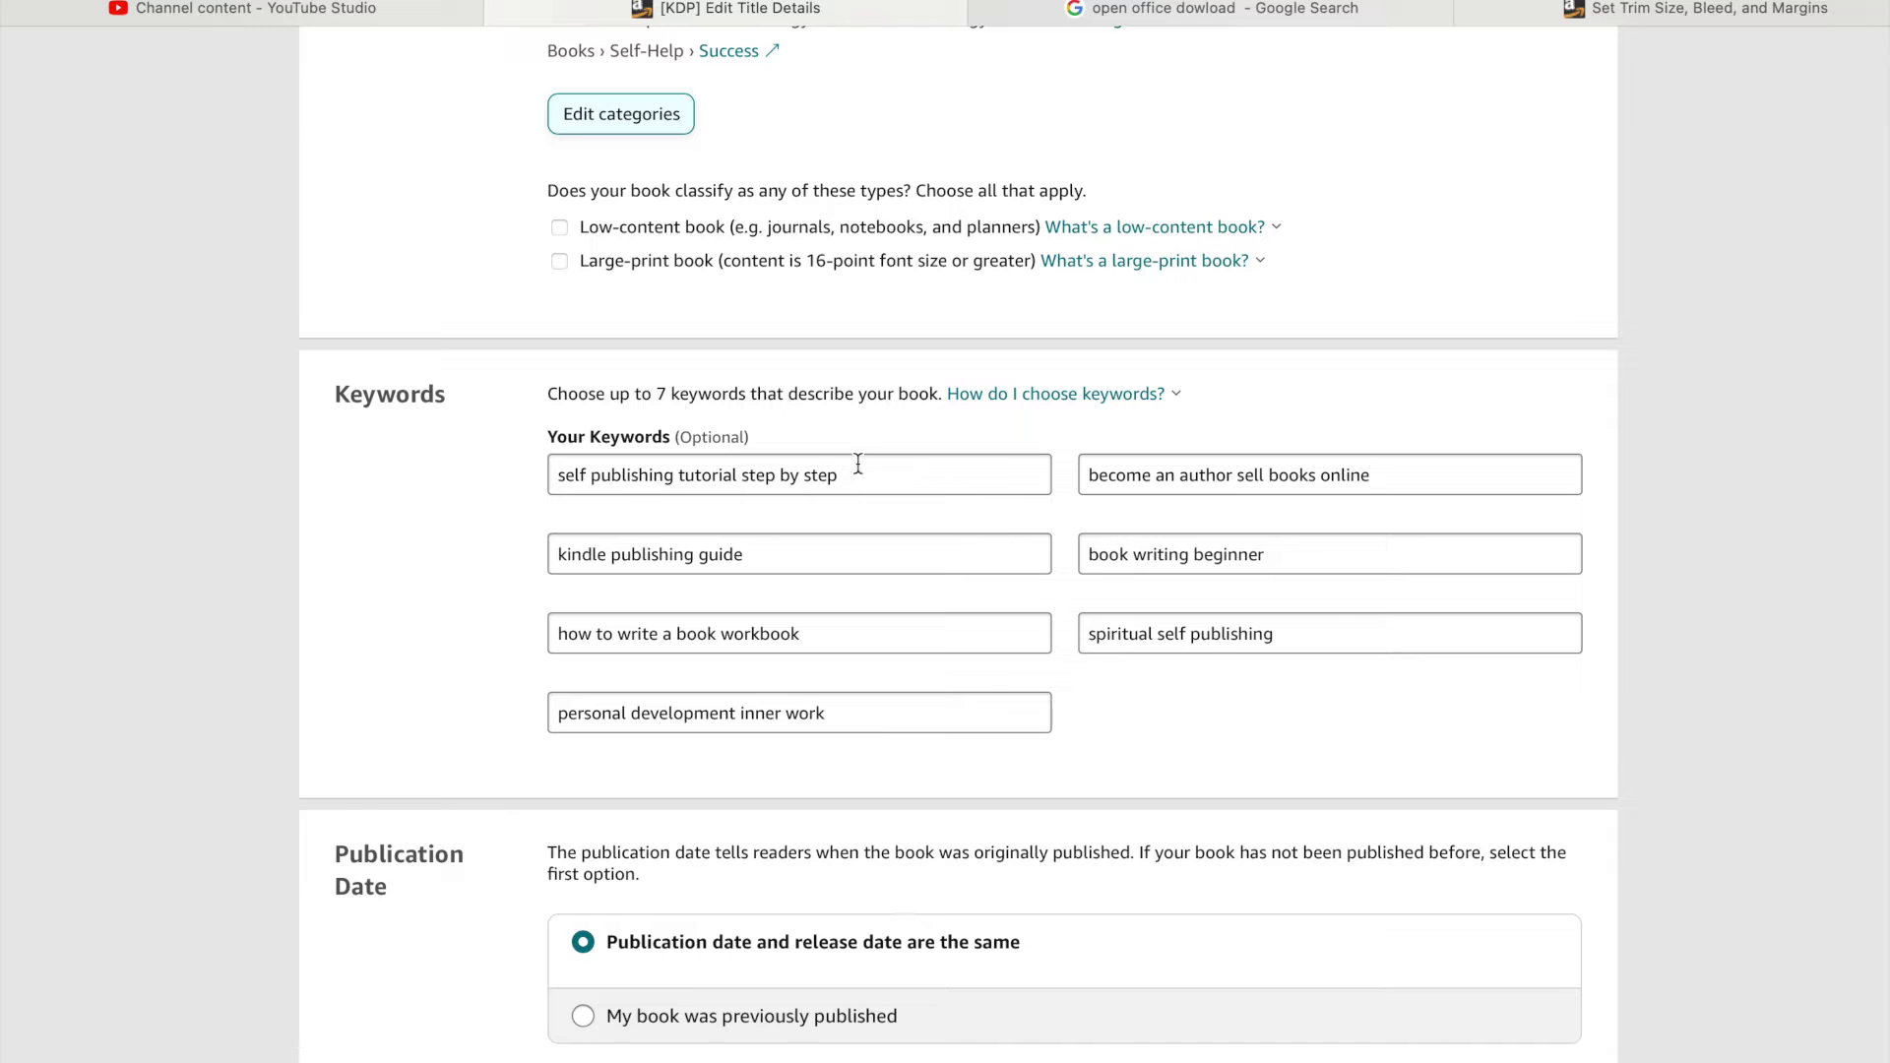
{"action": "scroll", "coordinate": [1070, 742], "scroll_direction": "down", "scroll_amount": 1}
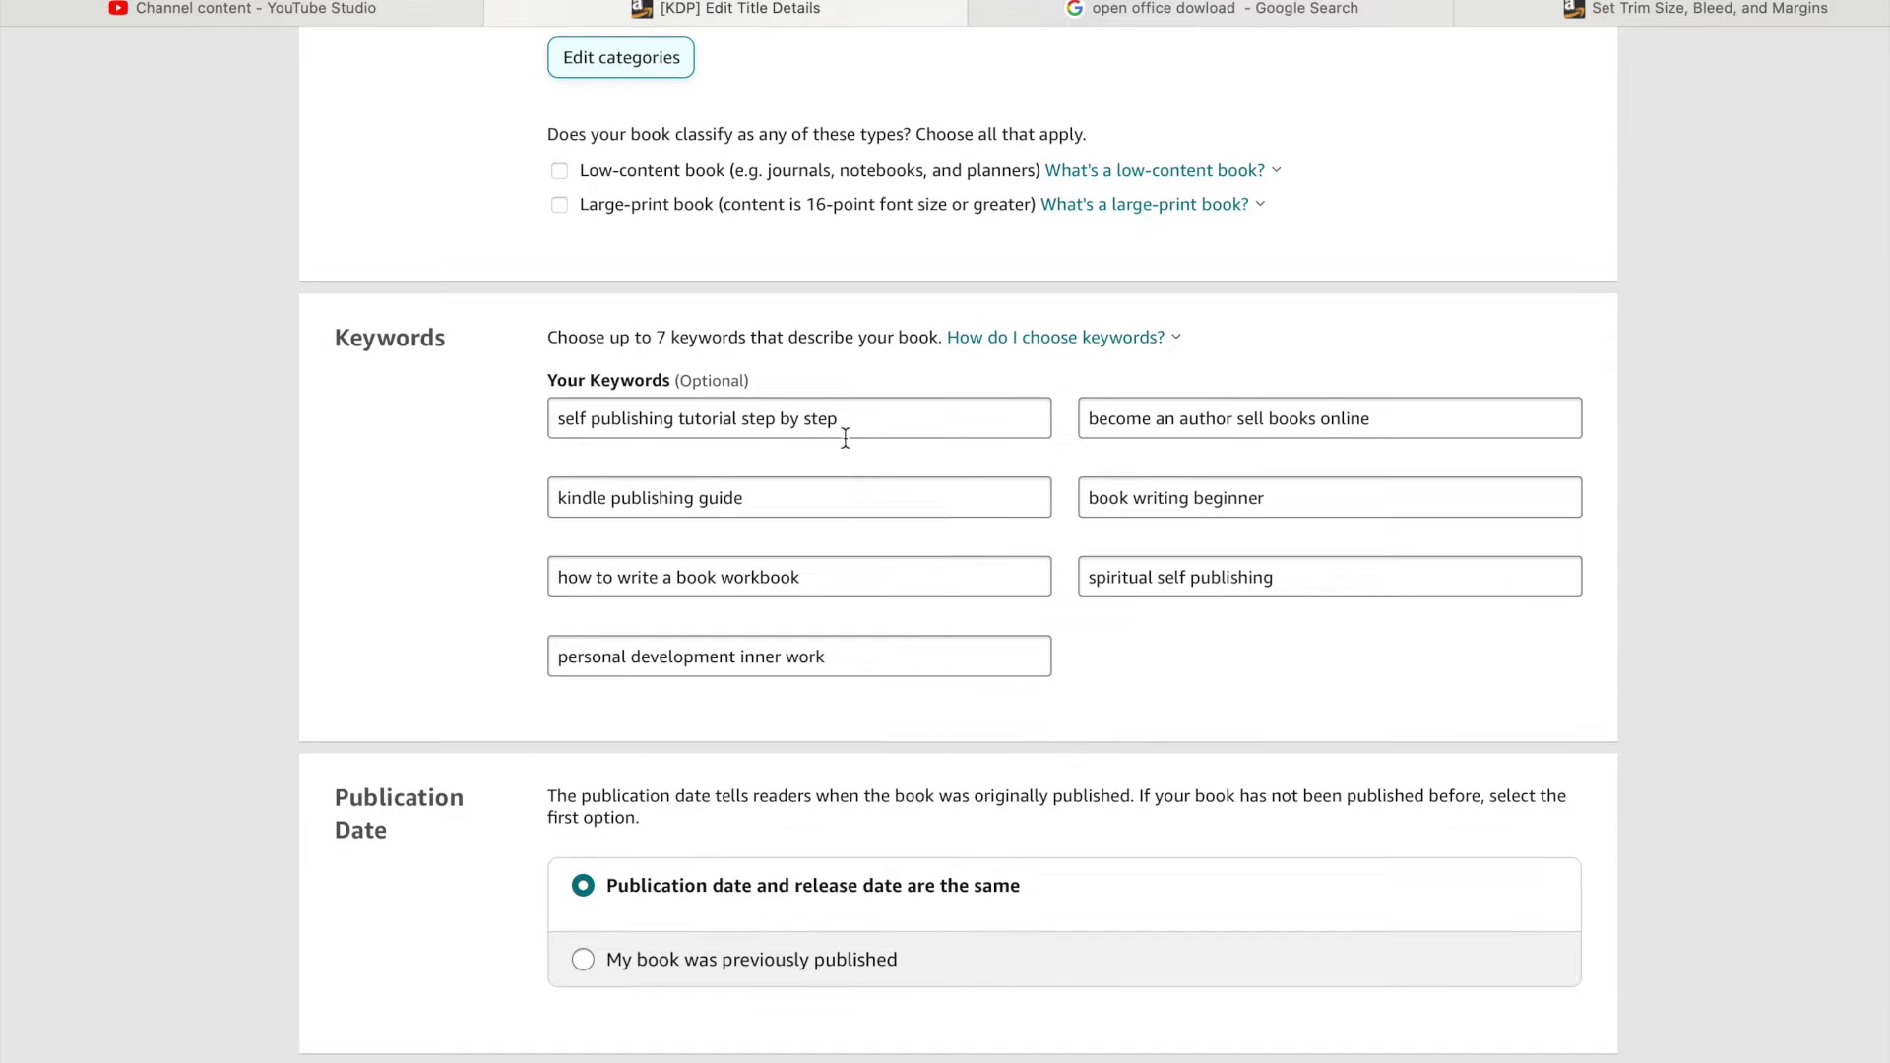
{"action": "scroll", "coordinate": [1148, 784], "scroll_direction": "down", "scroll_amount": 2}
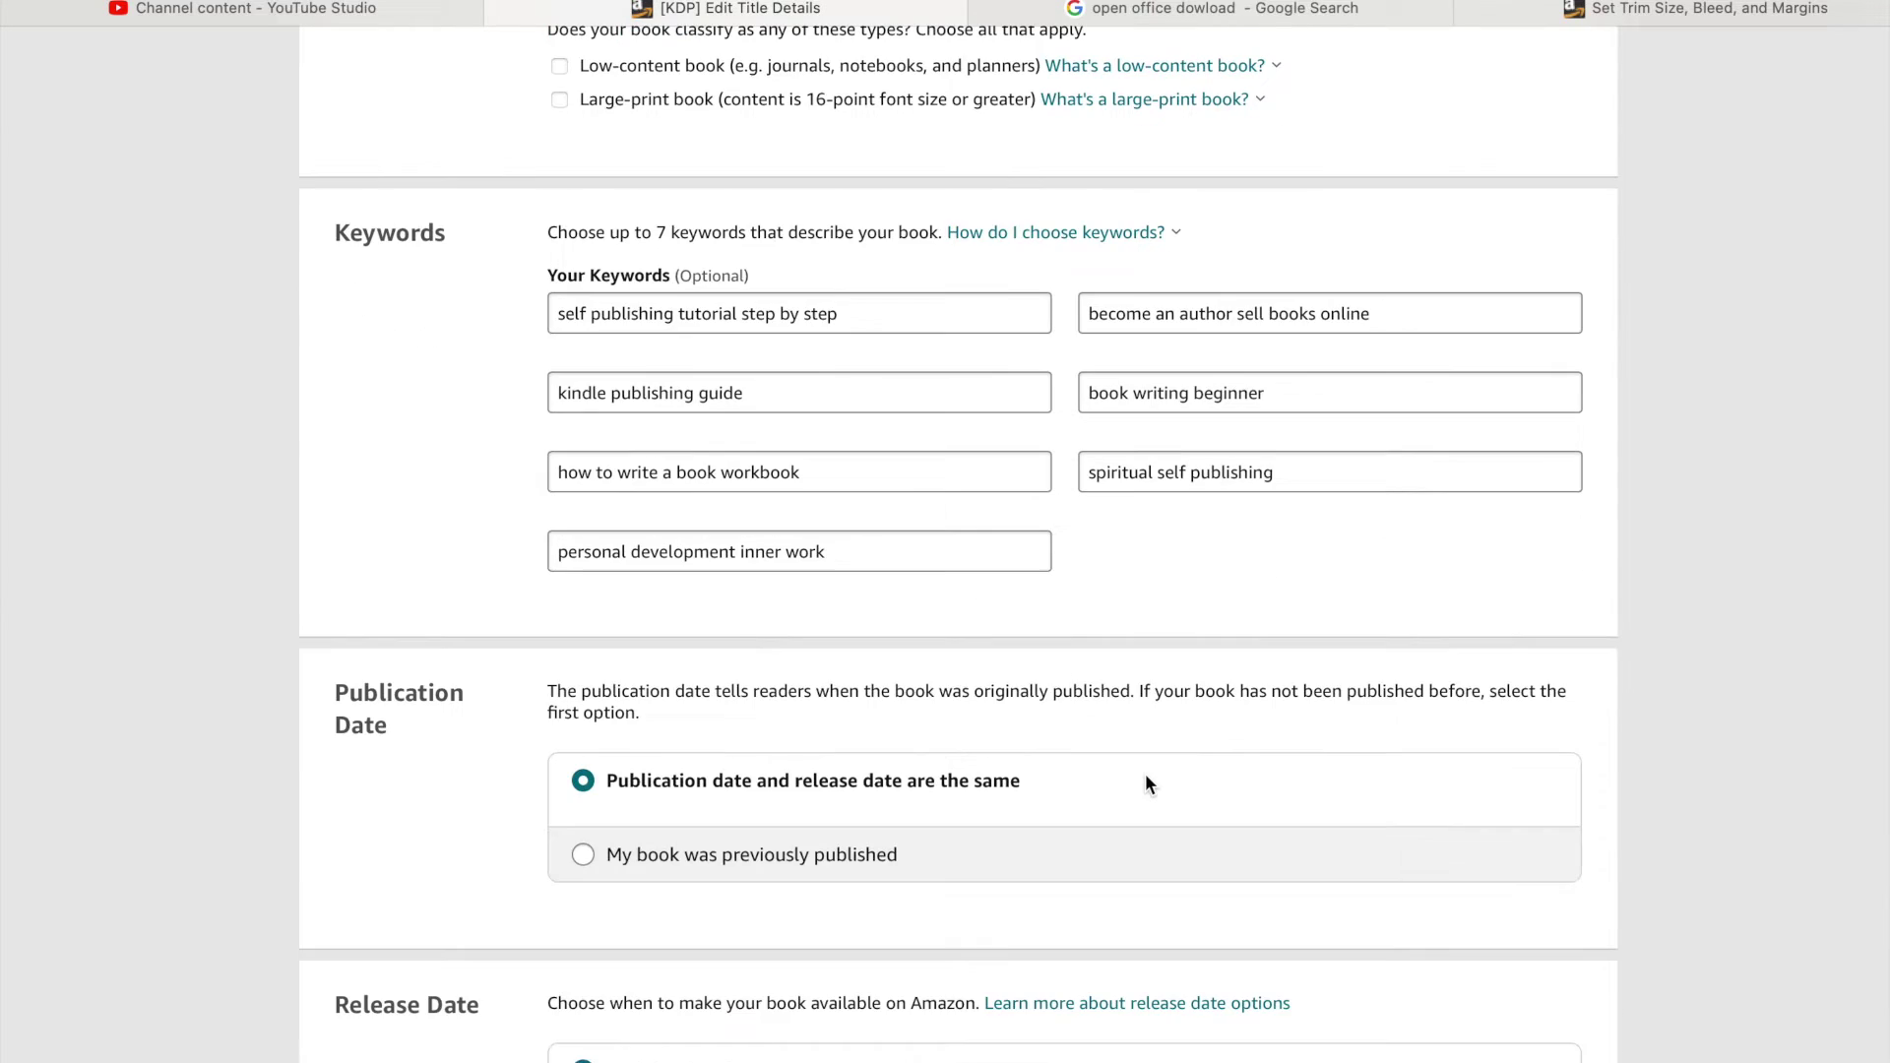
{"action": "scroll", "coordinate": [1146, 783], "scroll_direction": "down", "scroll_amount": 3}
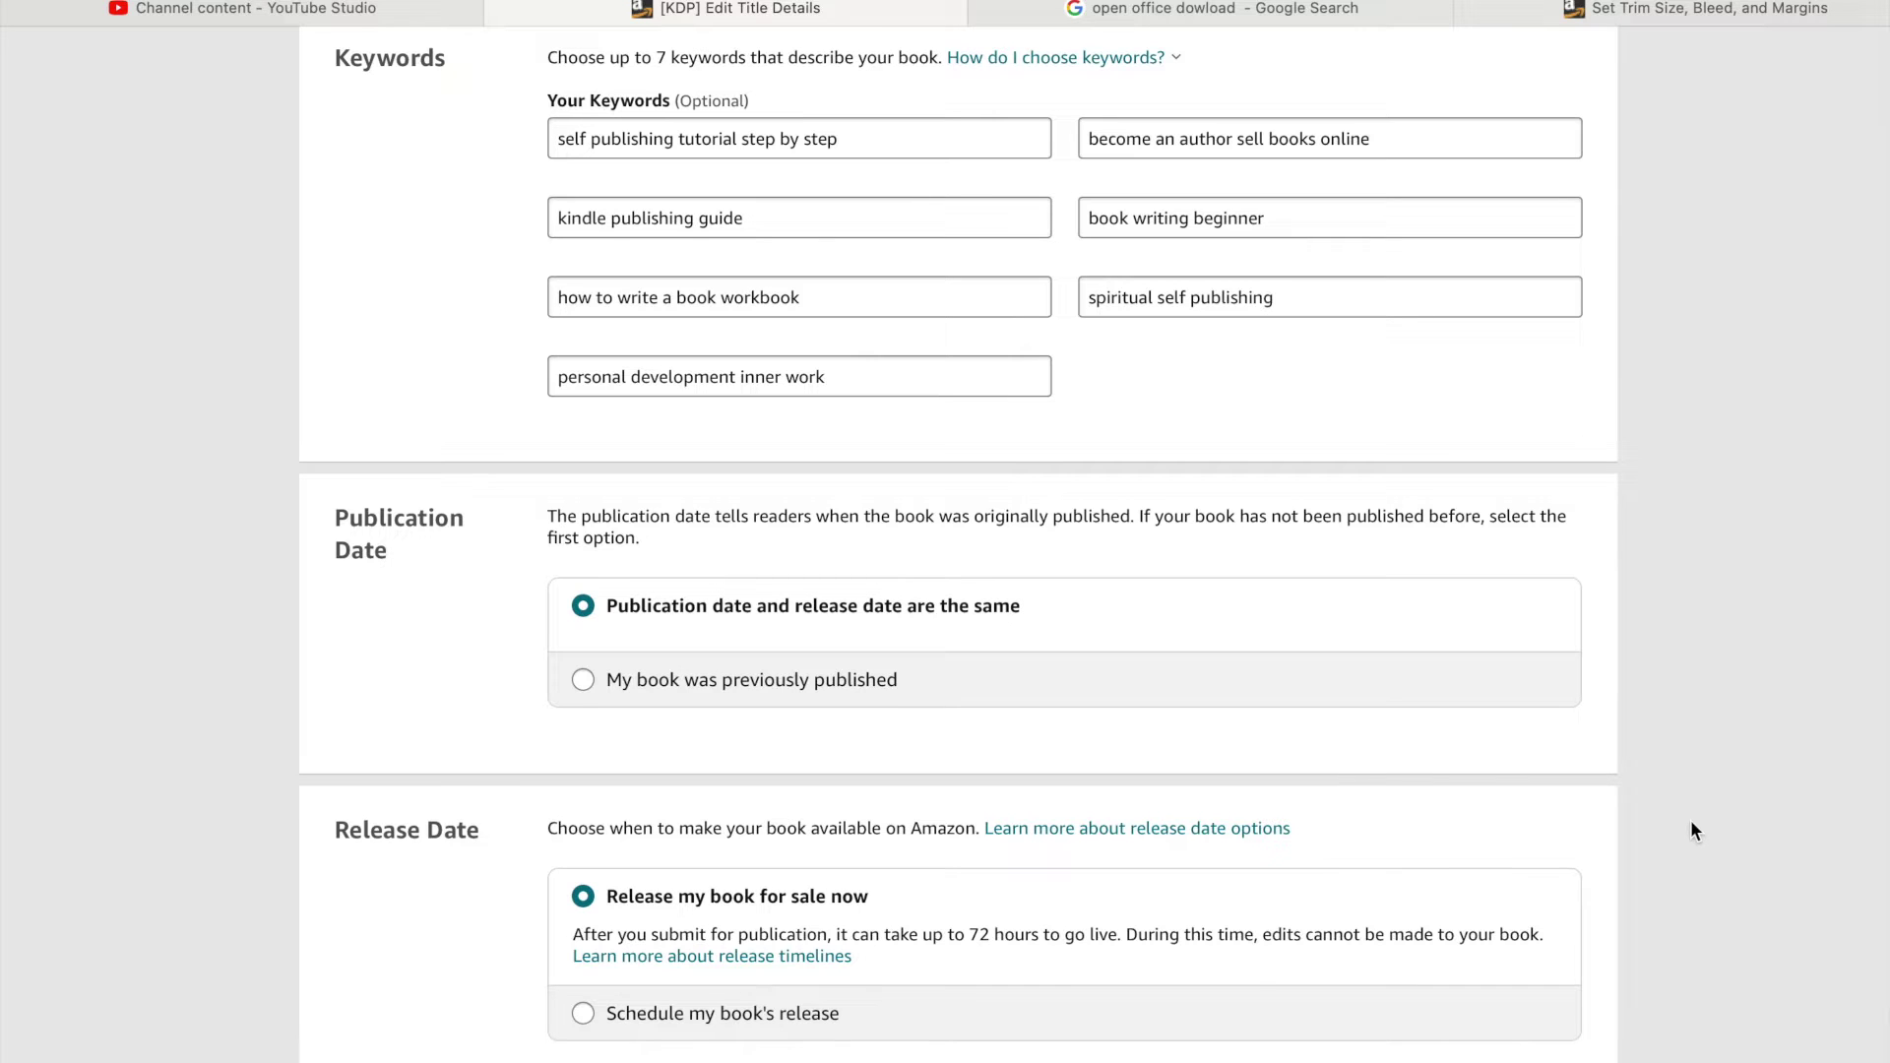
{"action": "scroll", "coordinate": [1692, 823], "scroll_direction": "down", "scroll_amount": 1}
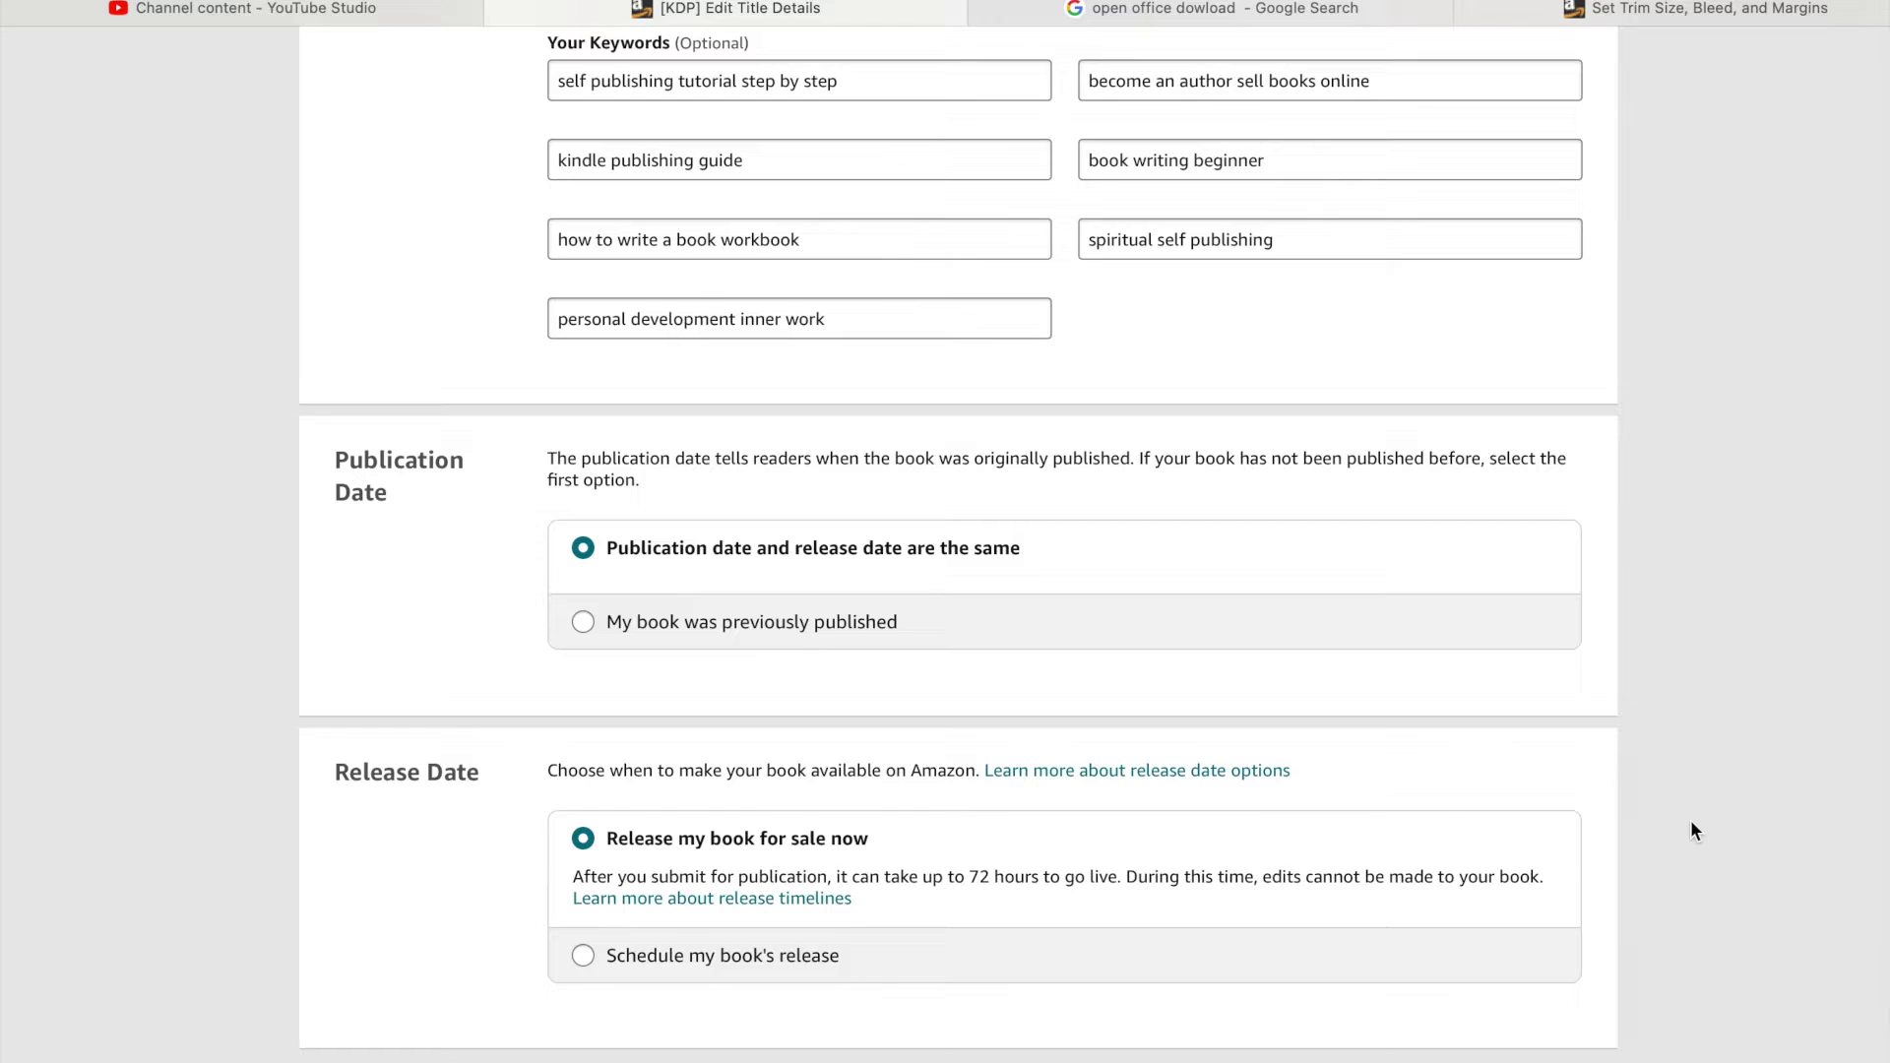
{"action": "scroll", "coordinate": [1693, 830], "scroll_direction": "down", "scroll_amount": 1}
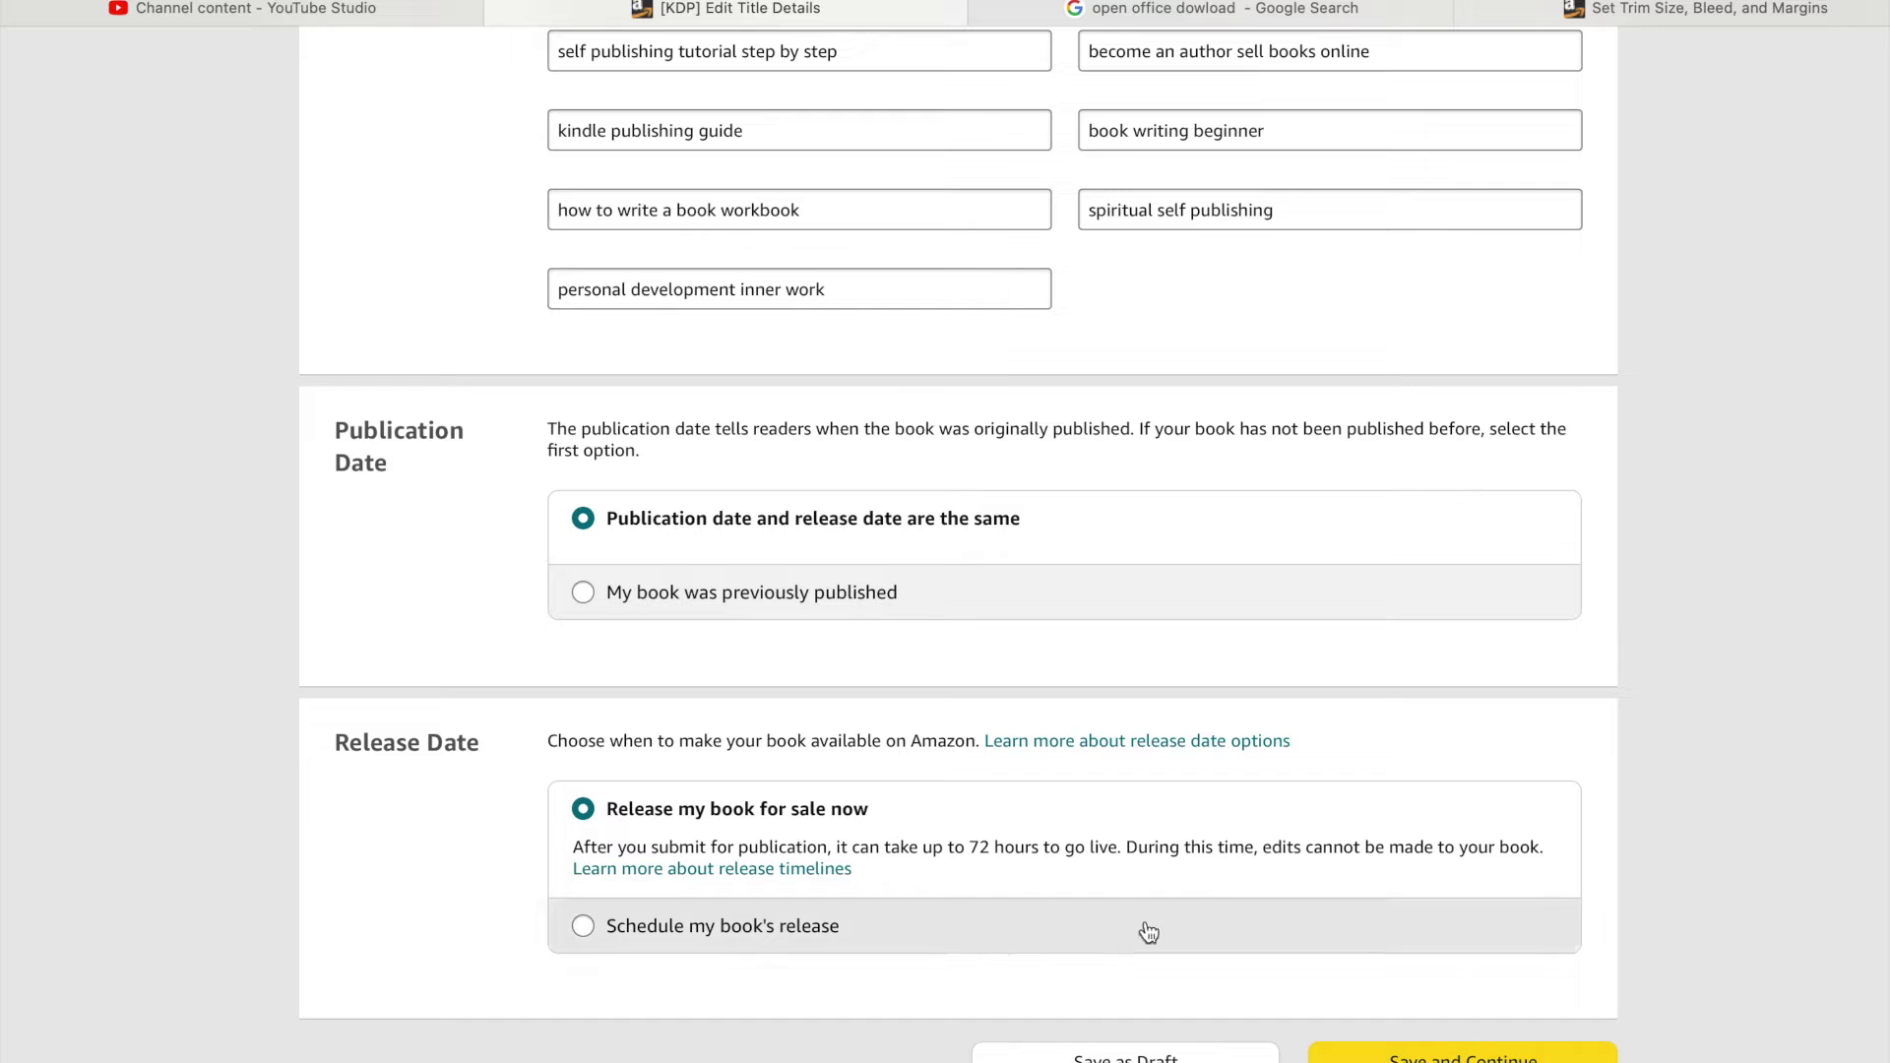
{"action": "scroll", "coordinate": [1014, 985], "scroll_direction": "down", "scroll_amount": 1}
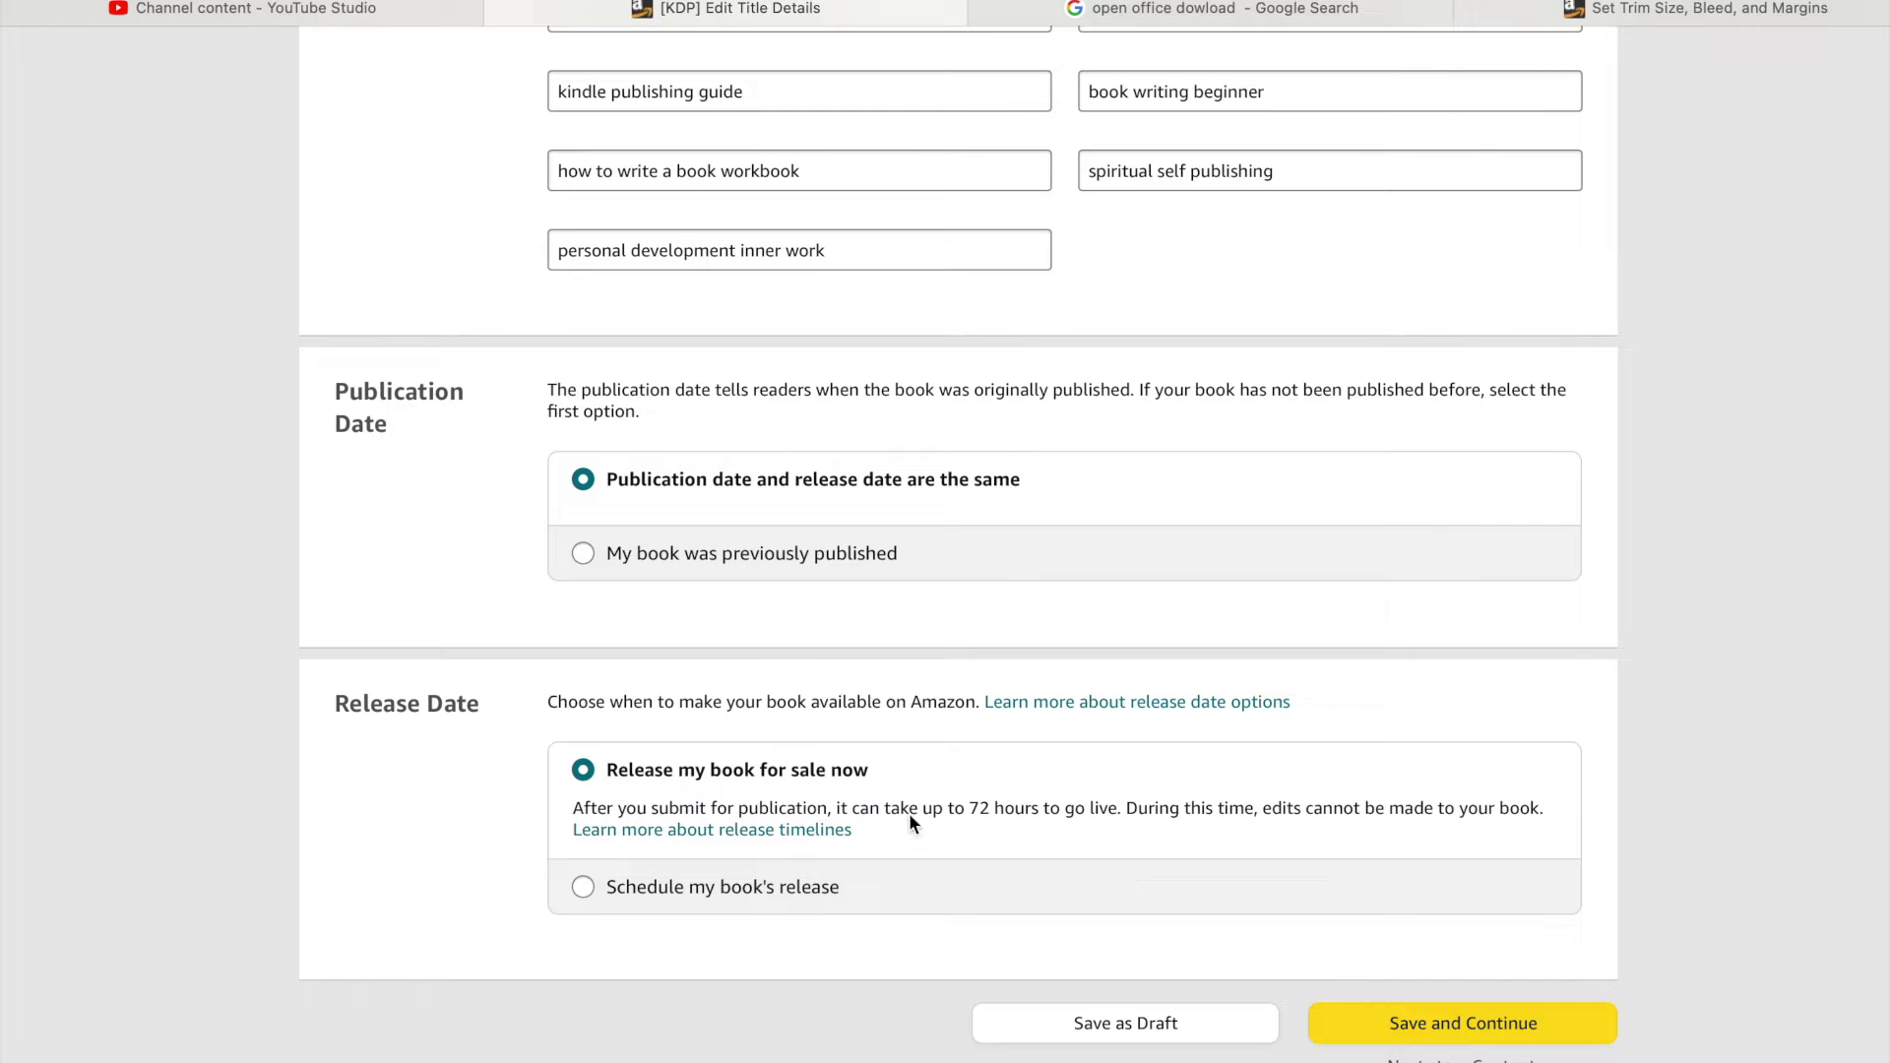
{"action": "left_click", "coordinate": [1529, 1022]}
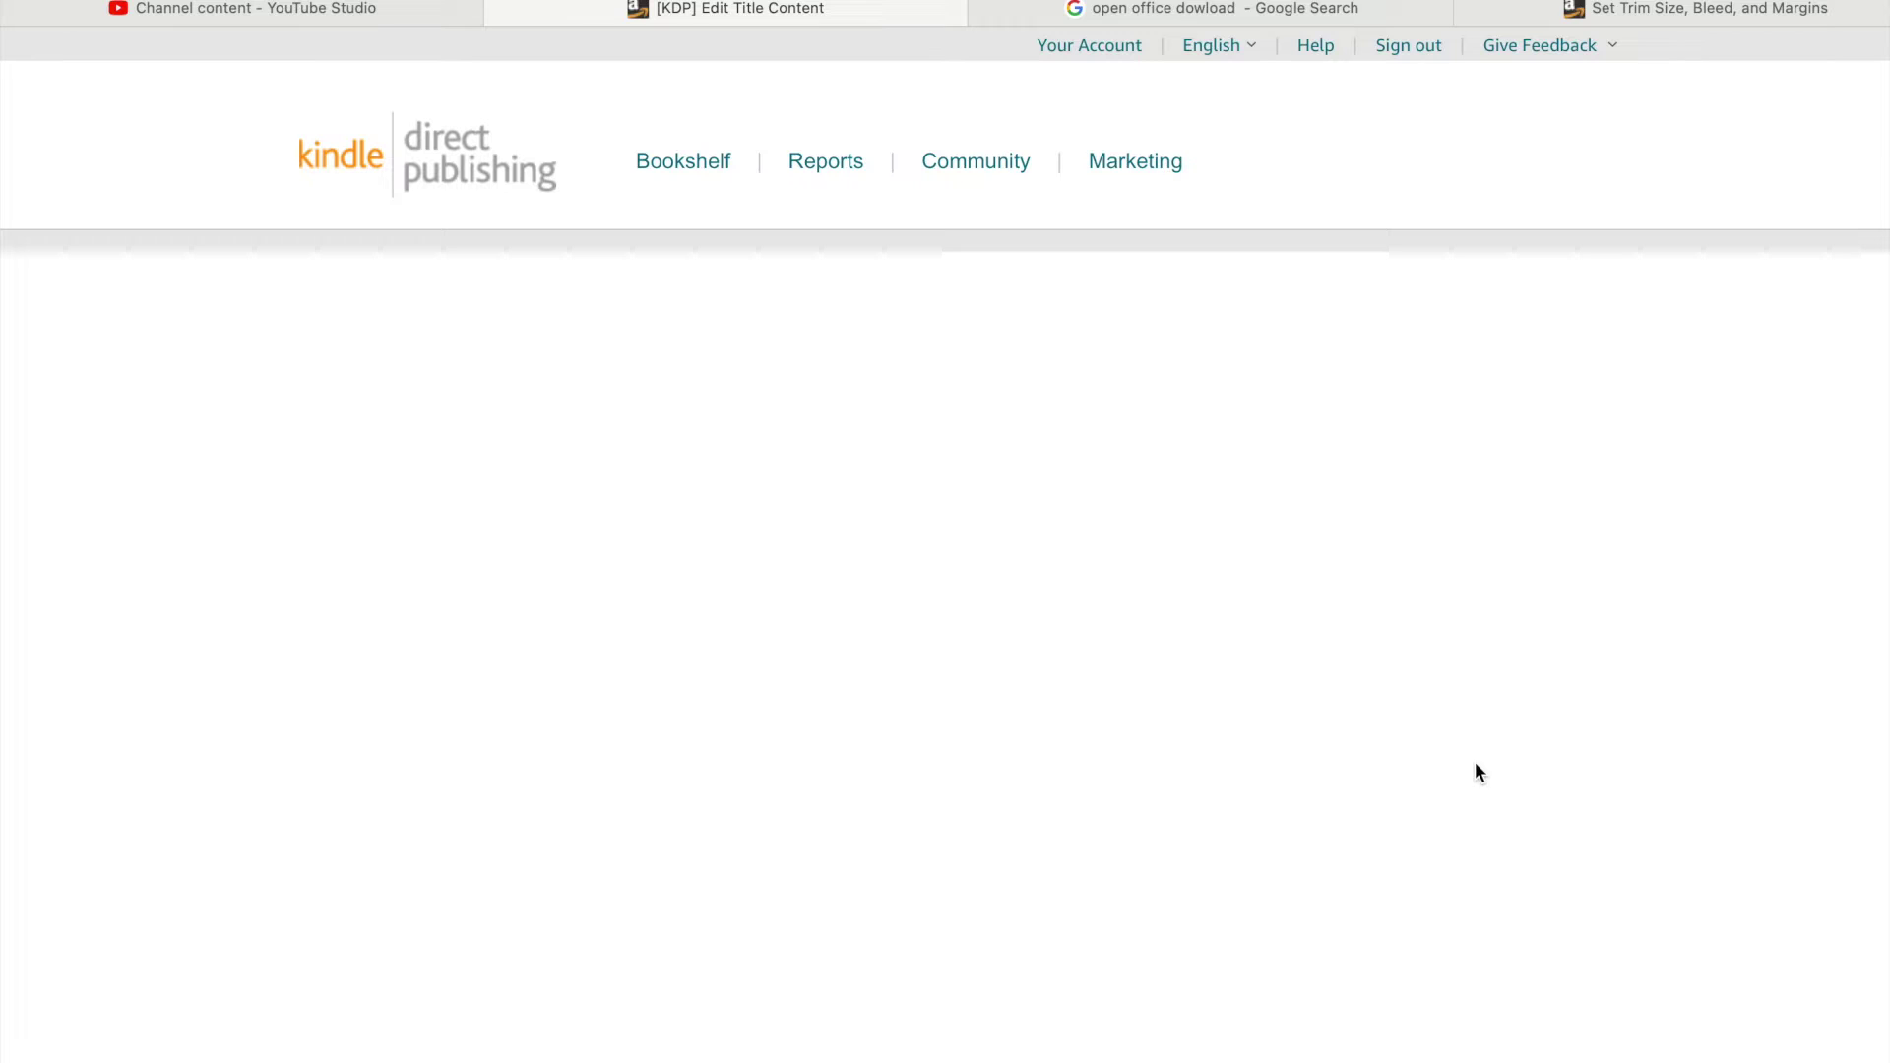
Examine the Print ISBN options, including the free KDP ISBN and using an own ISBN
{"action": "scroll", "coordinate": [1579, 800], "scroll_direction": "down", "scroll_amount": 1}
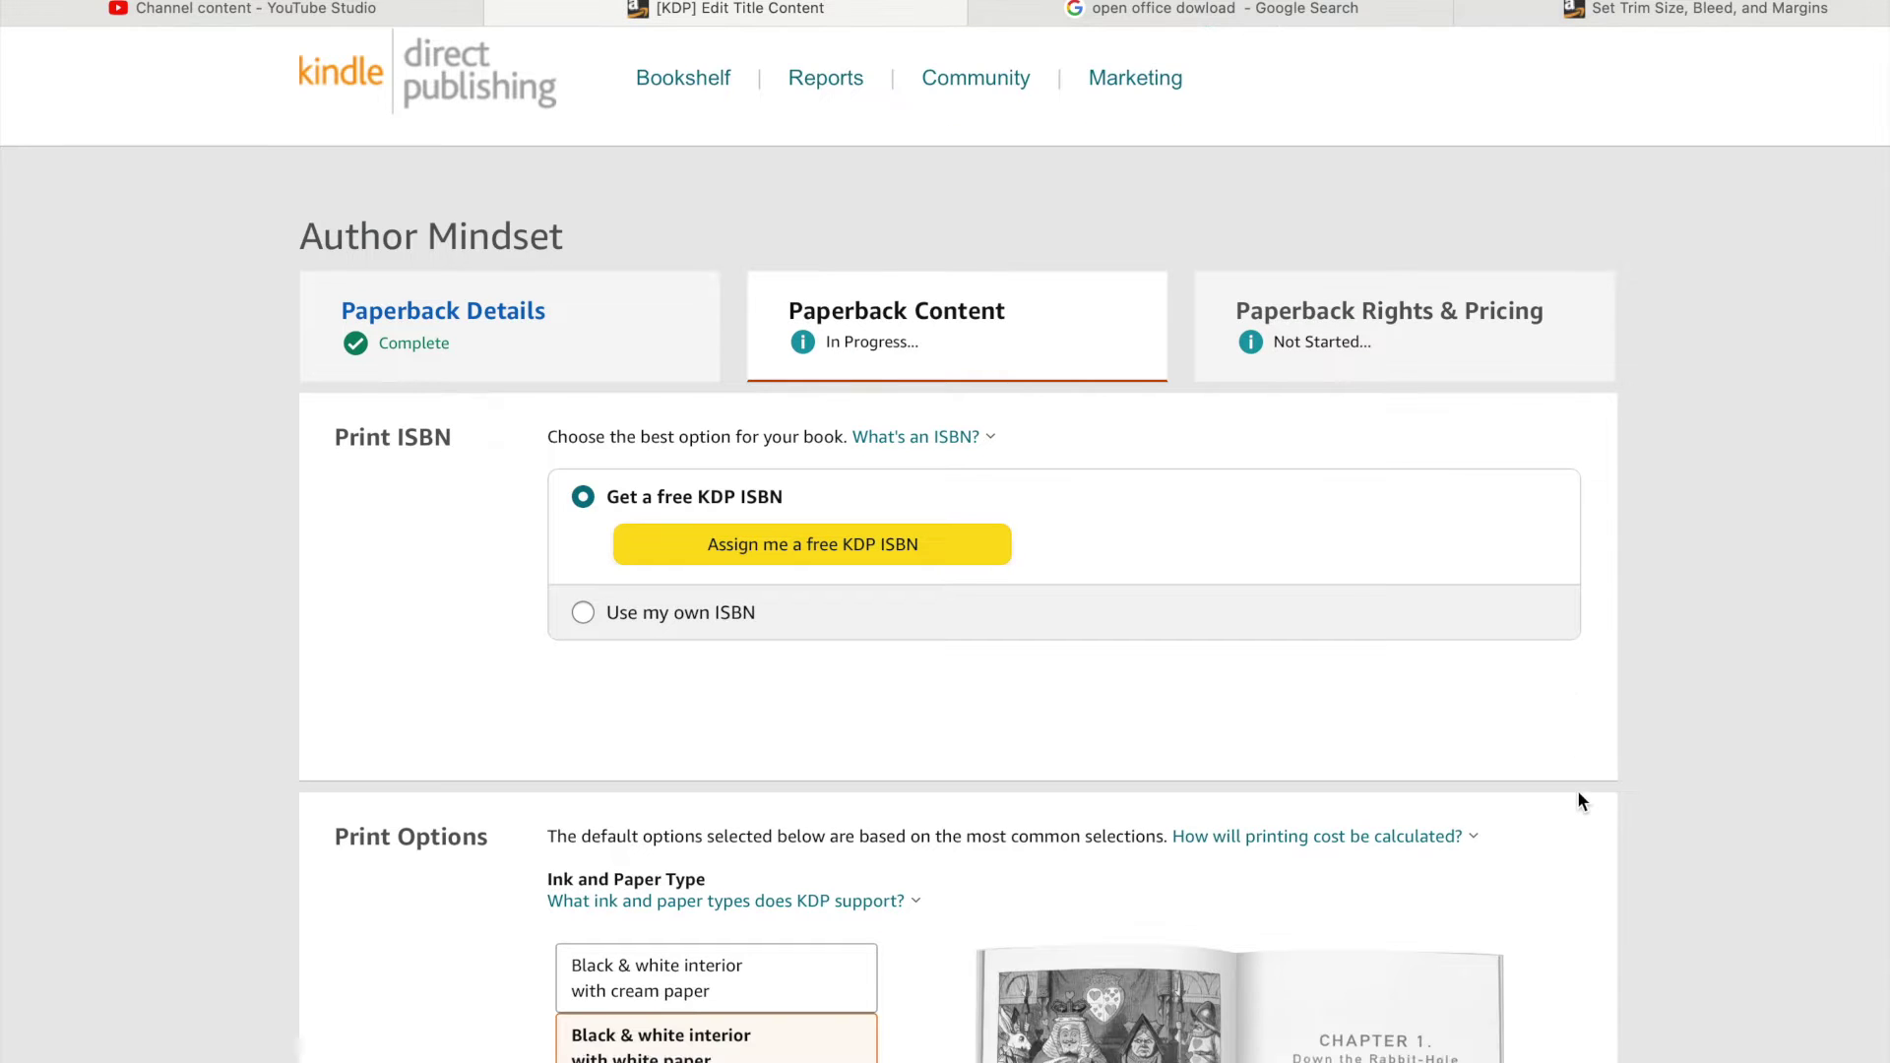
{"action": "scroll", "coordinate": [1581, 802], "scroll_direction": "down", "scroll_amount": 1}
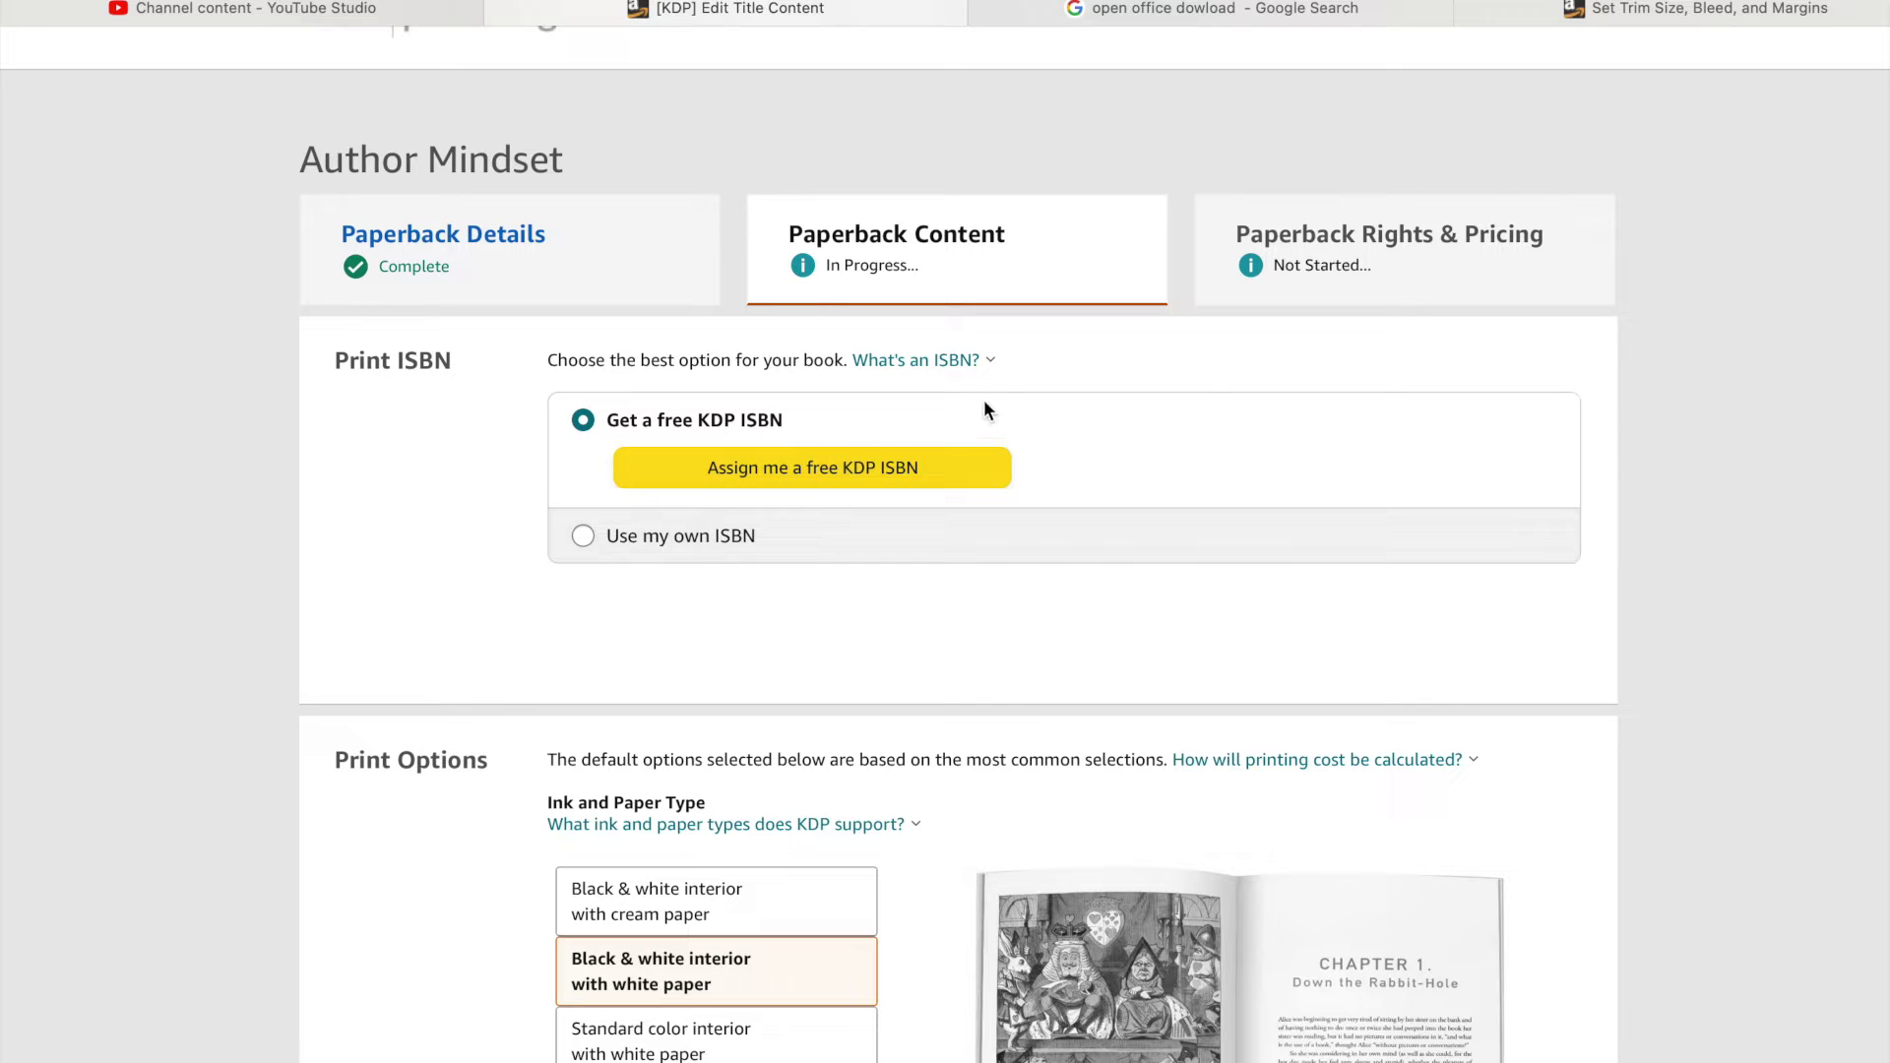
{"action": "mouse_move", "coordinate": [990, 368]}
{"action": "scroll", "coordinate": [1225, 385], "scroll_direction": "down", "scroll_amount": 1}
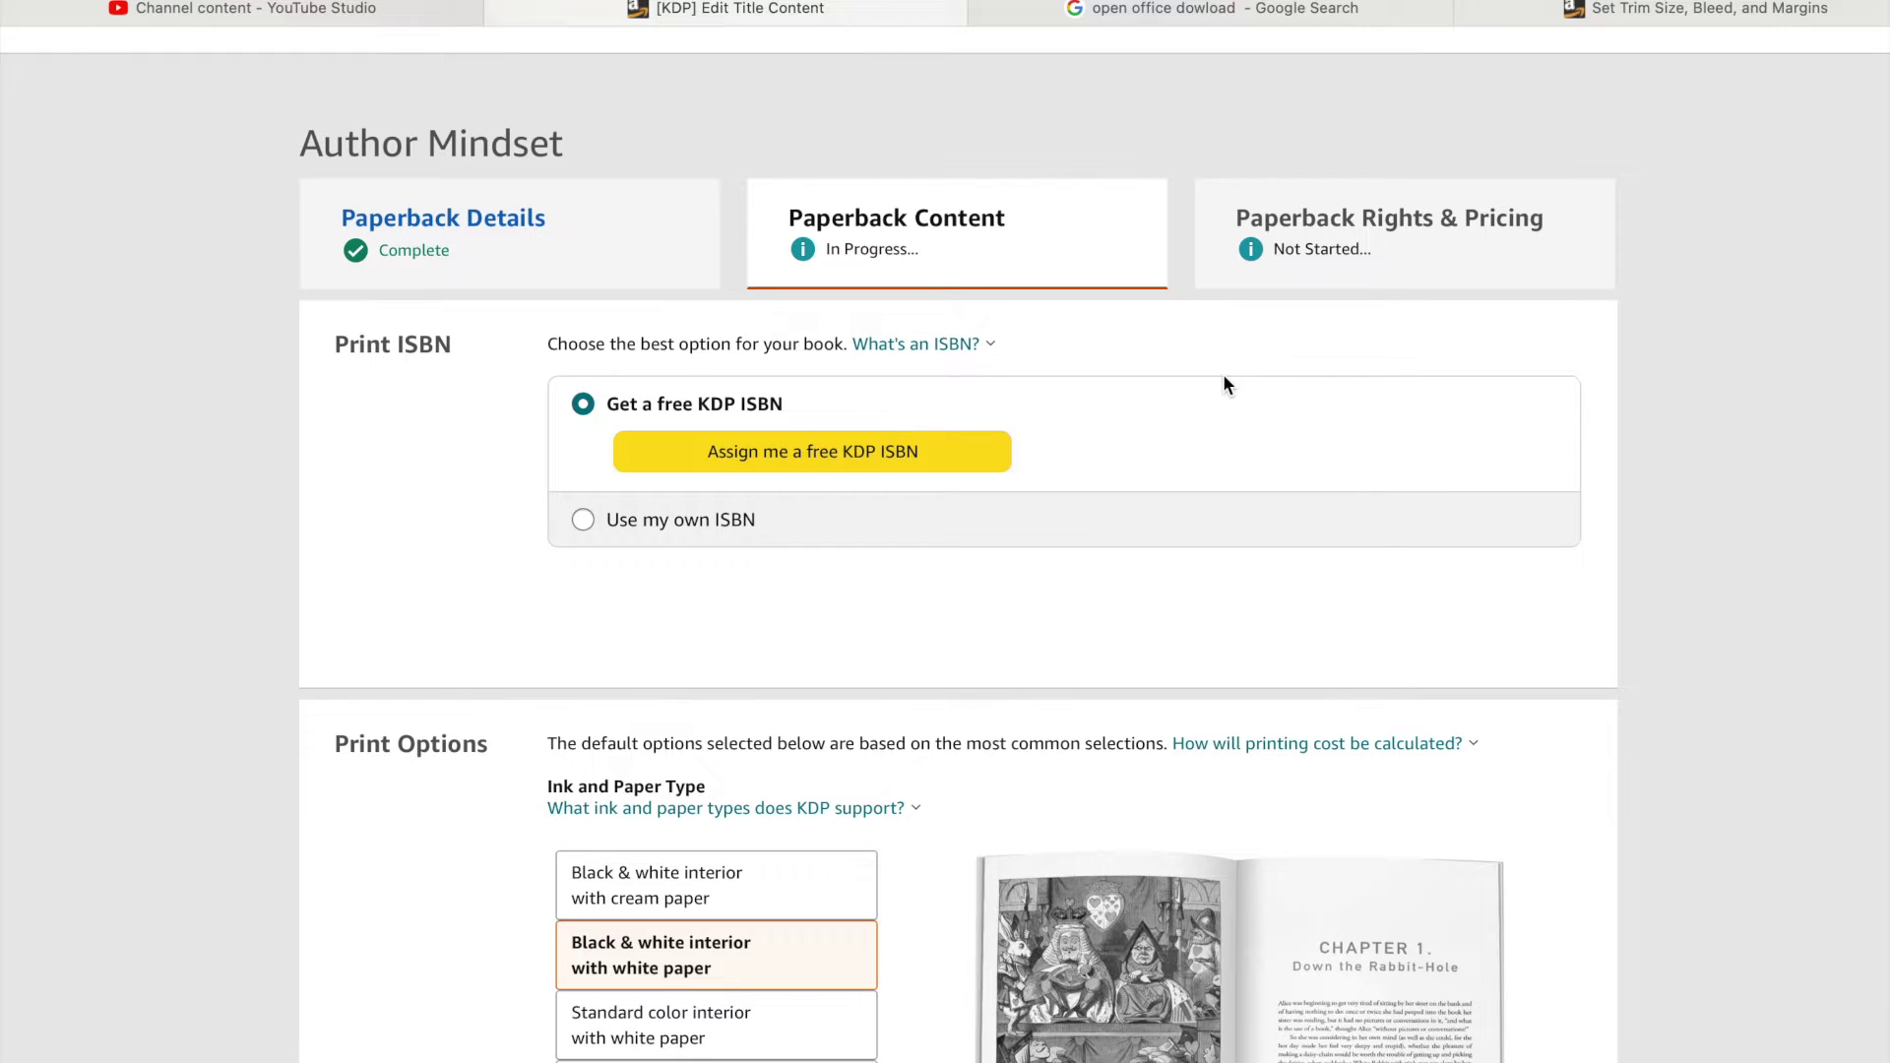
{"action": "scroll", "coordinate": [1223, 379], "scroll_direction": "down", "scroll_amount": 1}
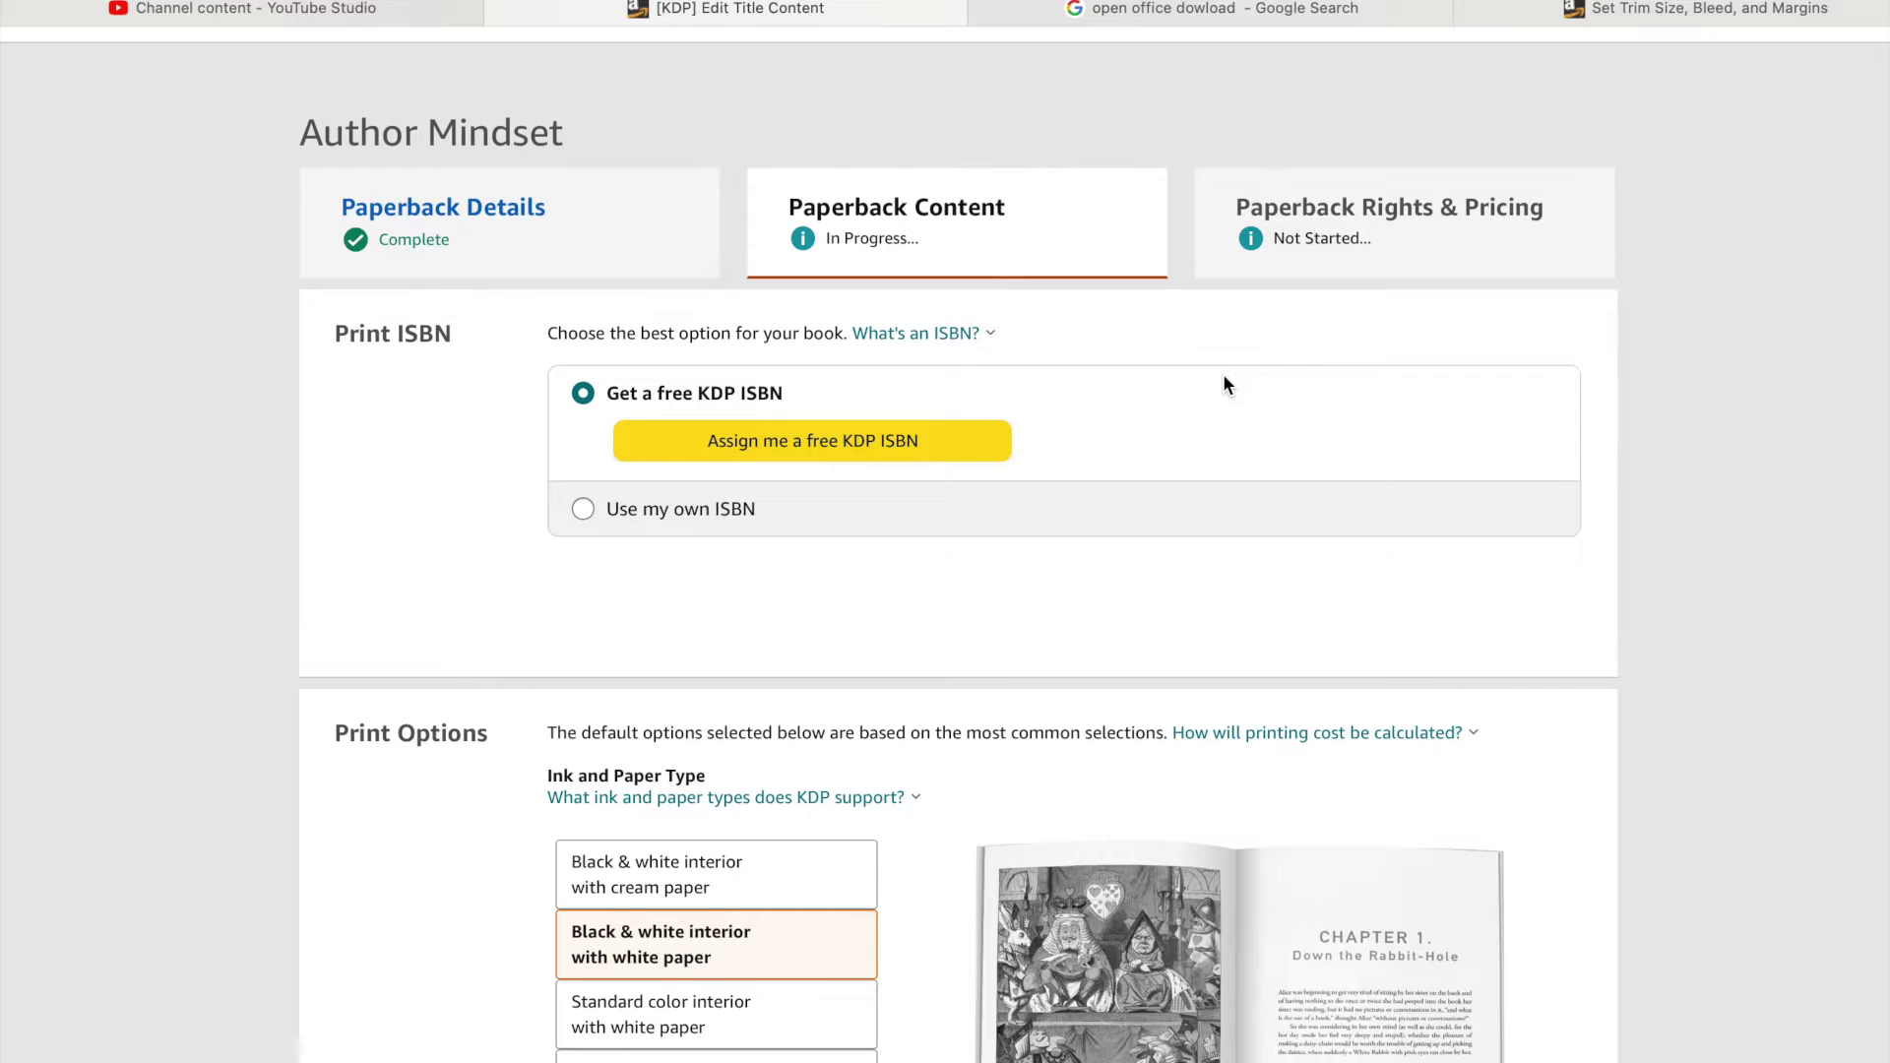
{"action": "scroll", "coordinate": [1224, 377], "scroll_direction": "down", "scroll_amount": 1}
{"action": "scroll", "coordinate": [1222, 384], "scroll_direction": "down", "scroll_amount": 2}
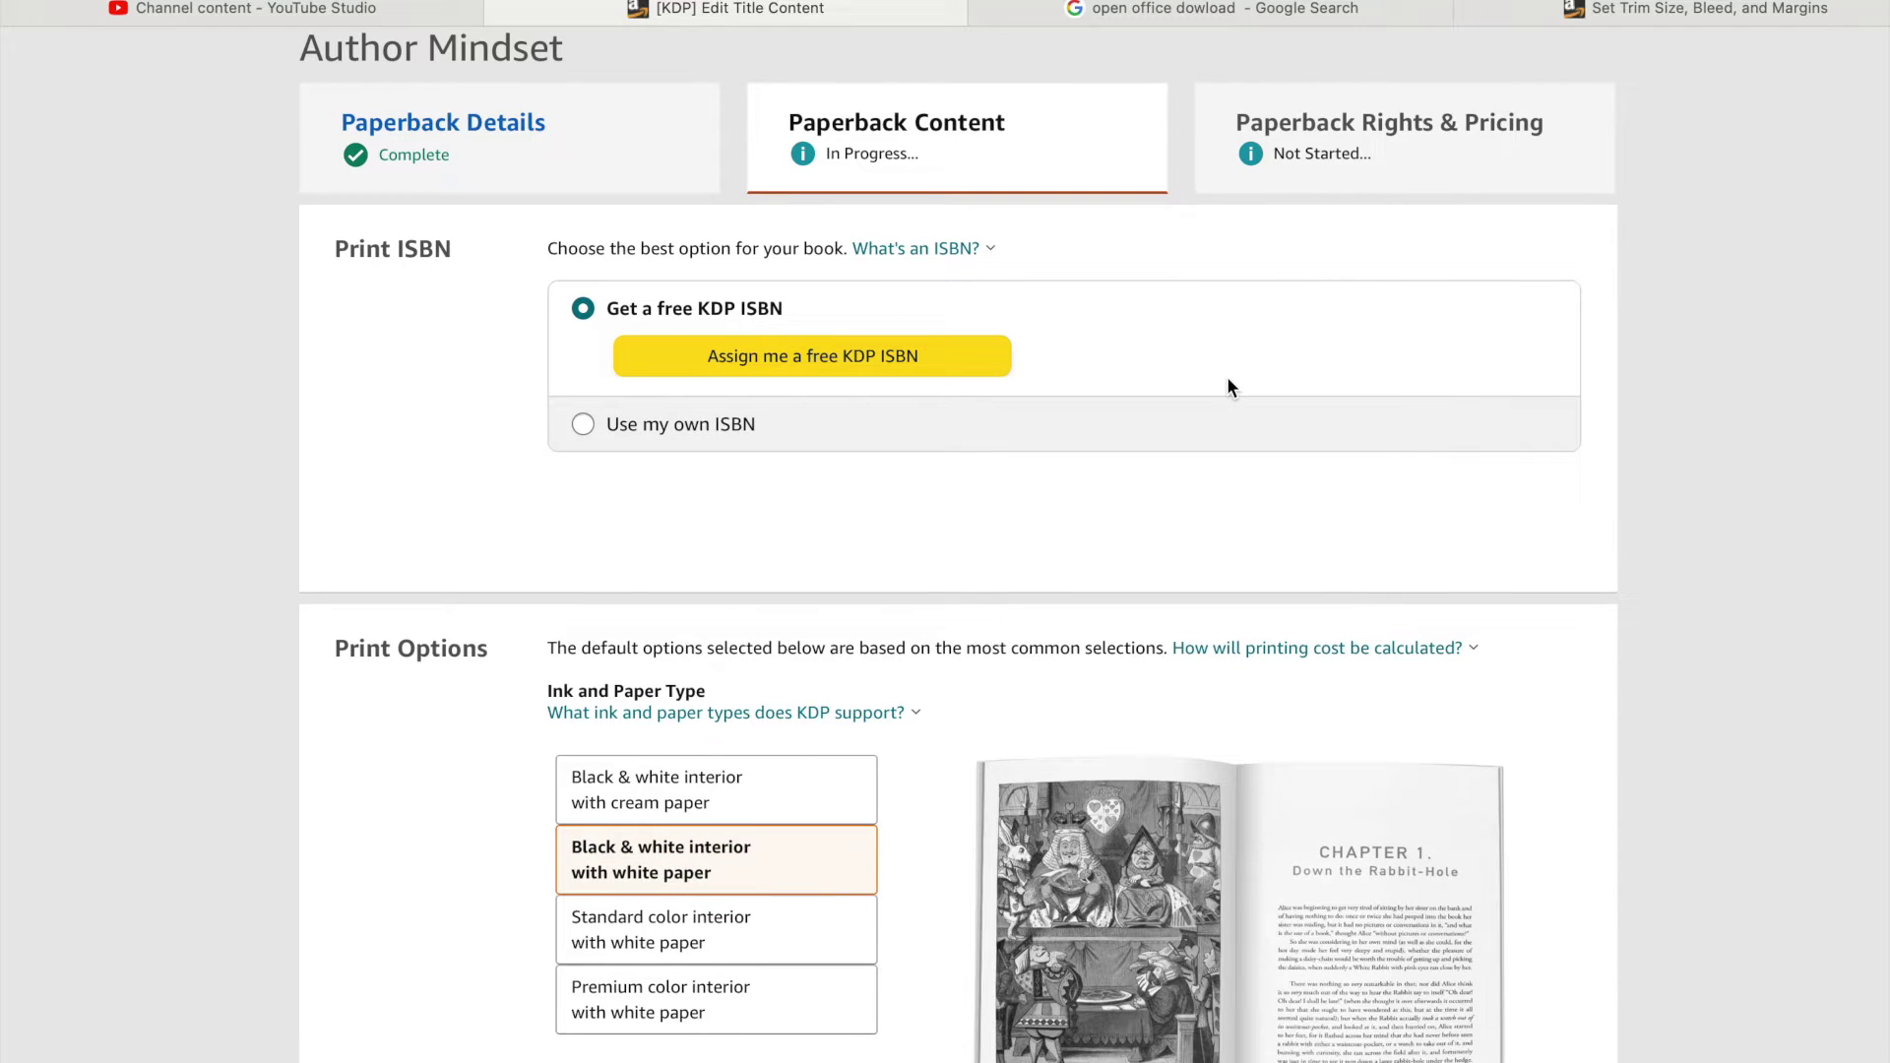
{"action": "scroll", "coordinate": [1227, 384], "scroll_direction": "down", "scroll_amount": 1}
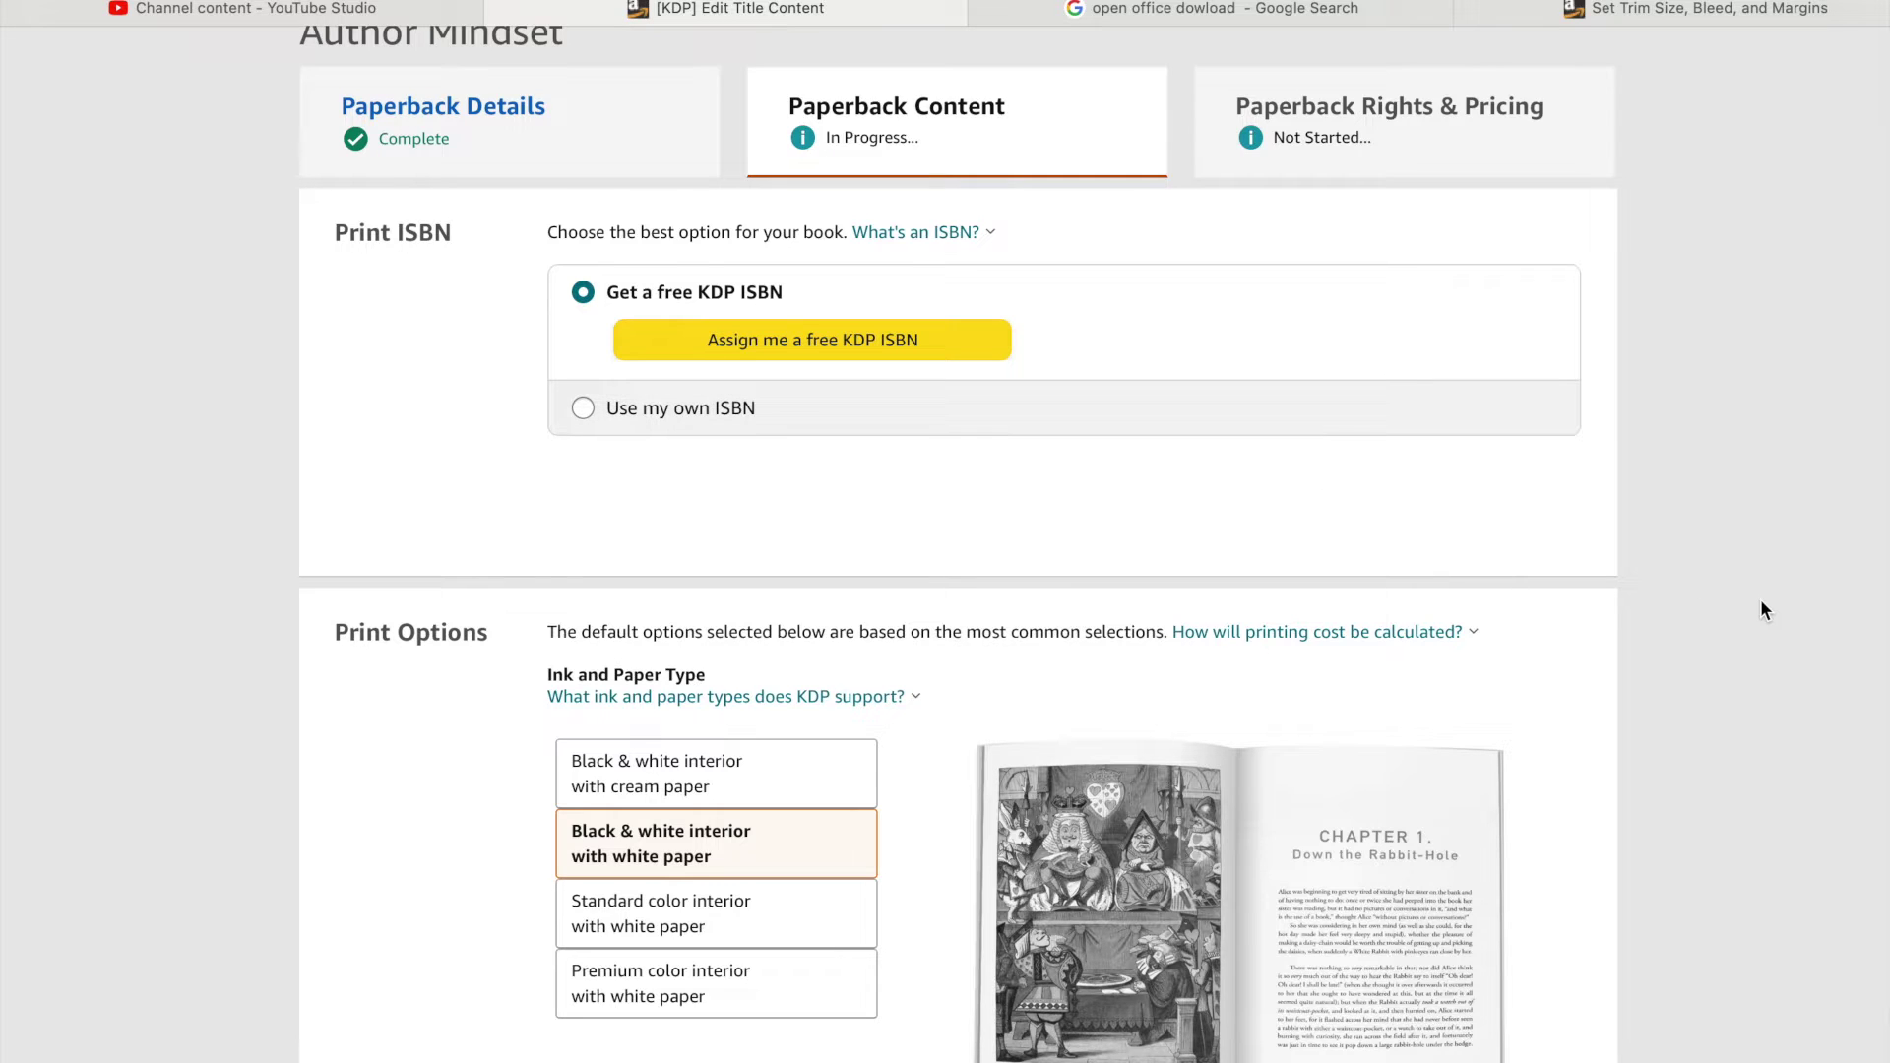
Review the ink and paper type choices, including the description of the black & white interior with white paper
{"action": "scroll", "coordinate": [1761, 604], "scroll_direction": "down", "scroll_amount": 2}
{"action": "scroll", "coordinate": [1762, 603], "scroll_direction": "up", "scroll_amount": 1}
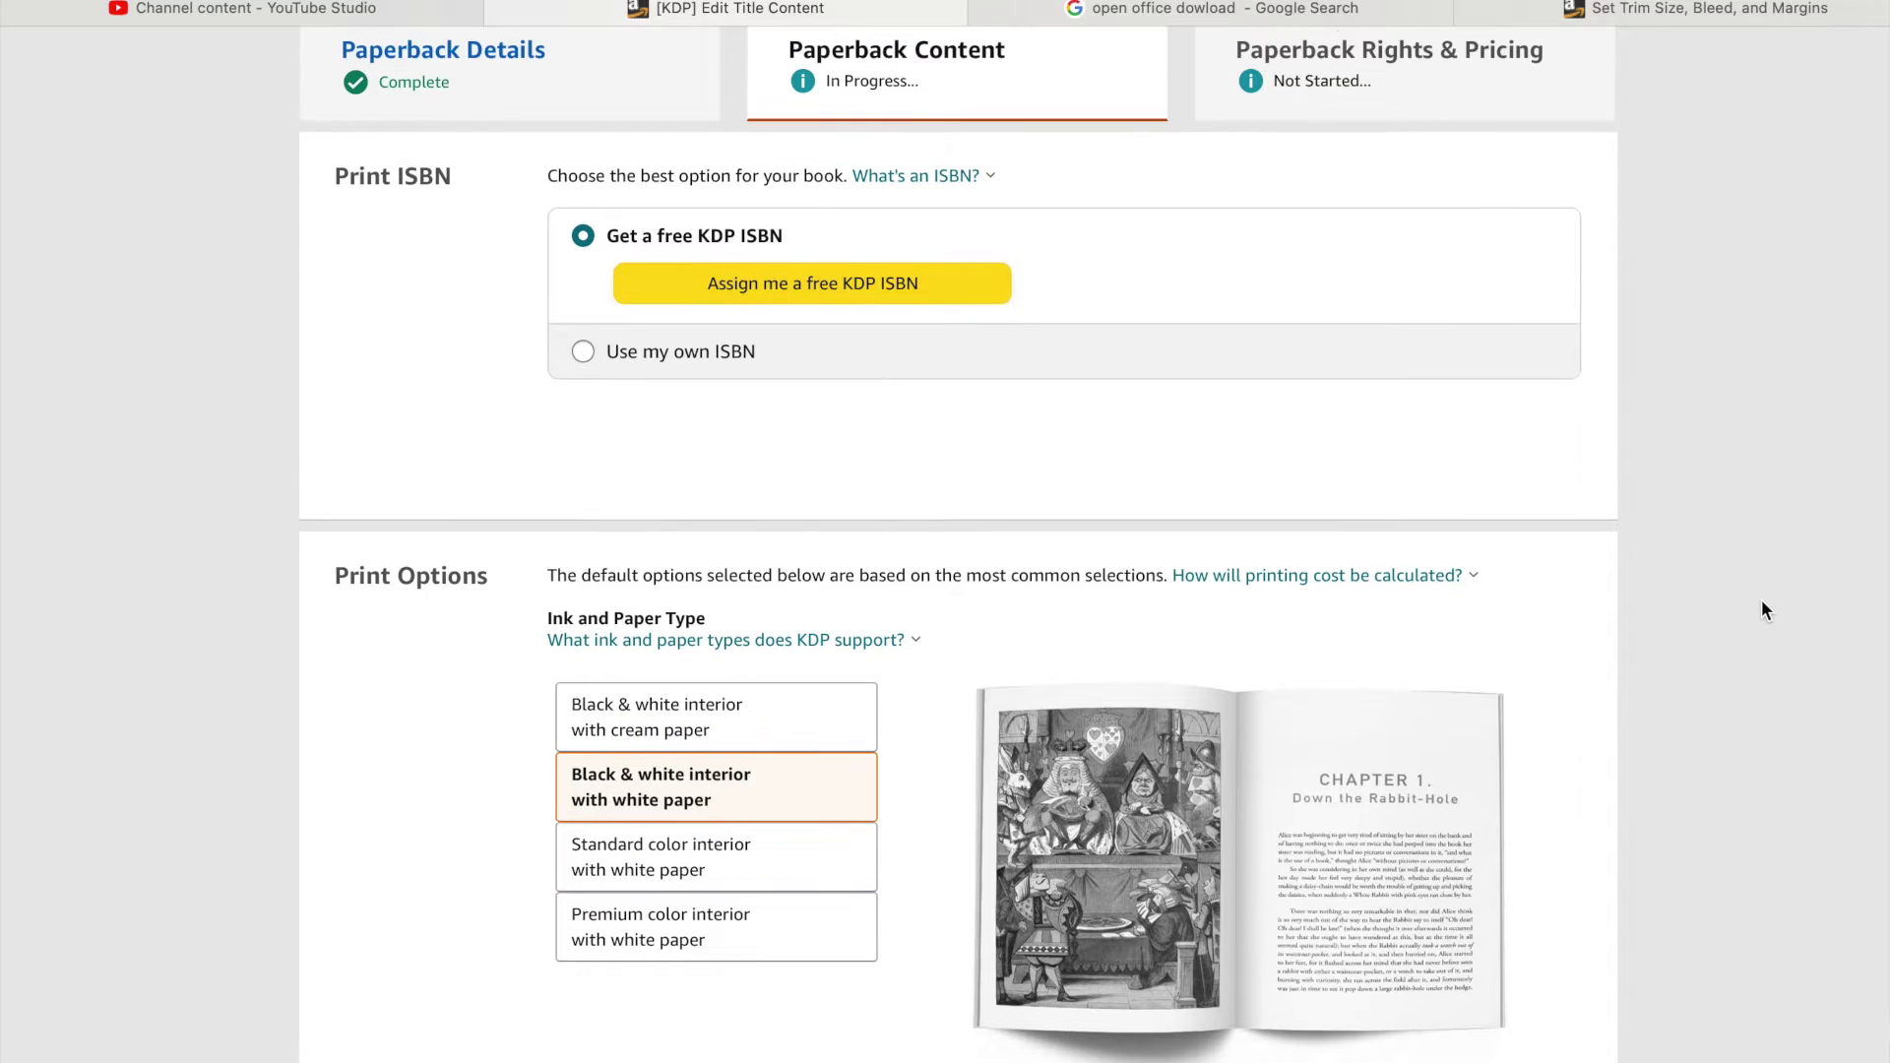
{"action": "scroll", "coordinate": [1762, 603], "scroll_direction": "down", "scroll_amount": 1}
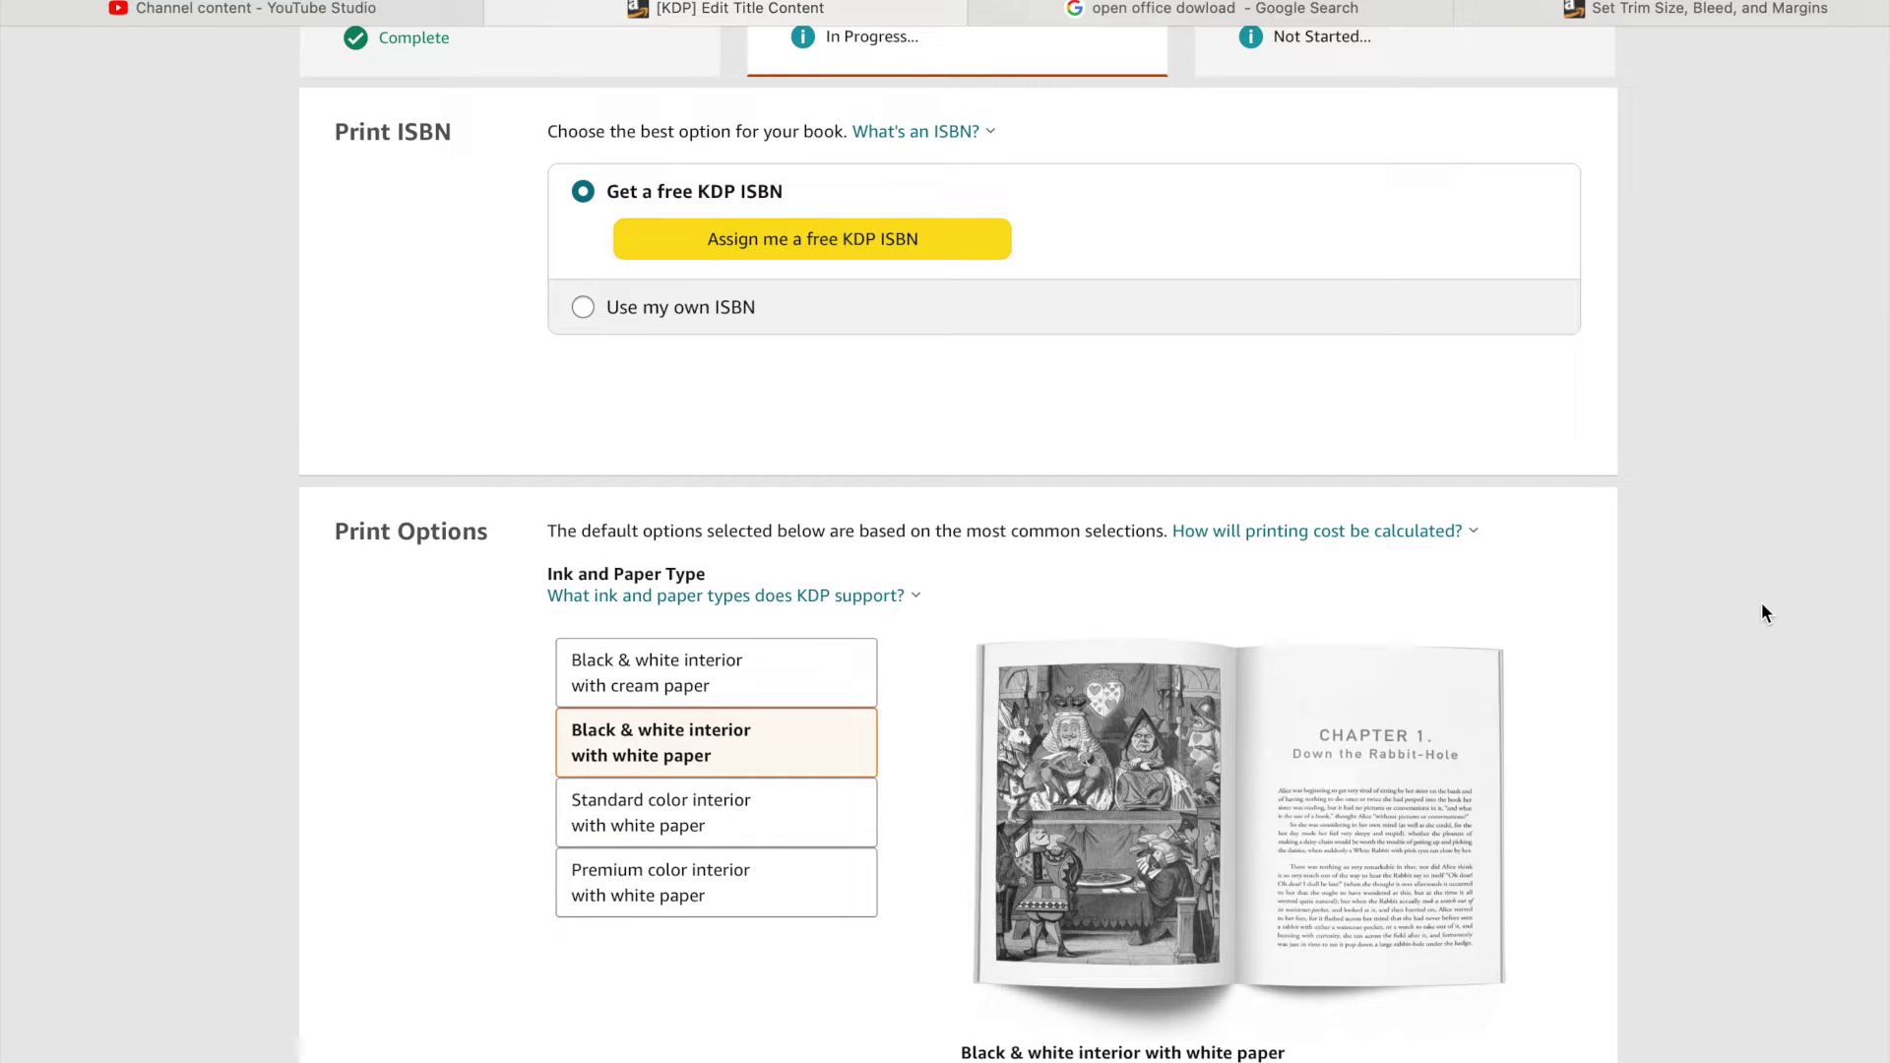
{"action": "scroll", "coordinate": [1824, 531], "scroll_direction": "down", "scroll_amount": 2}
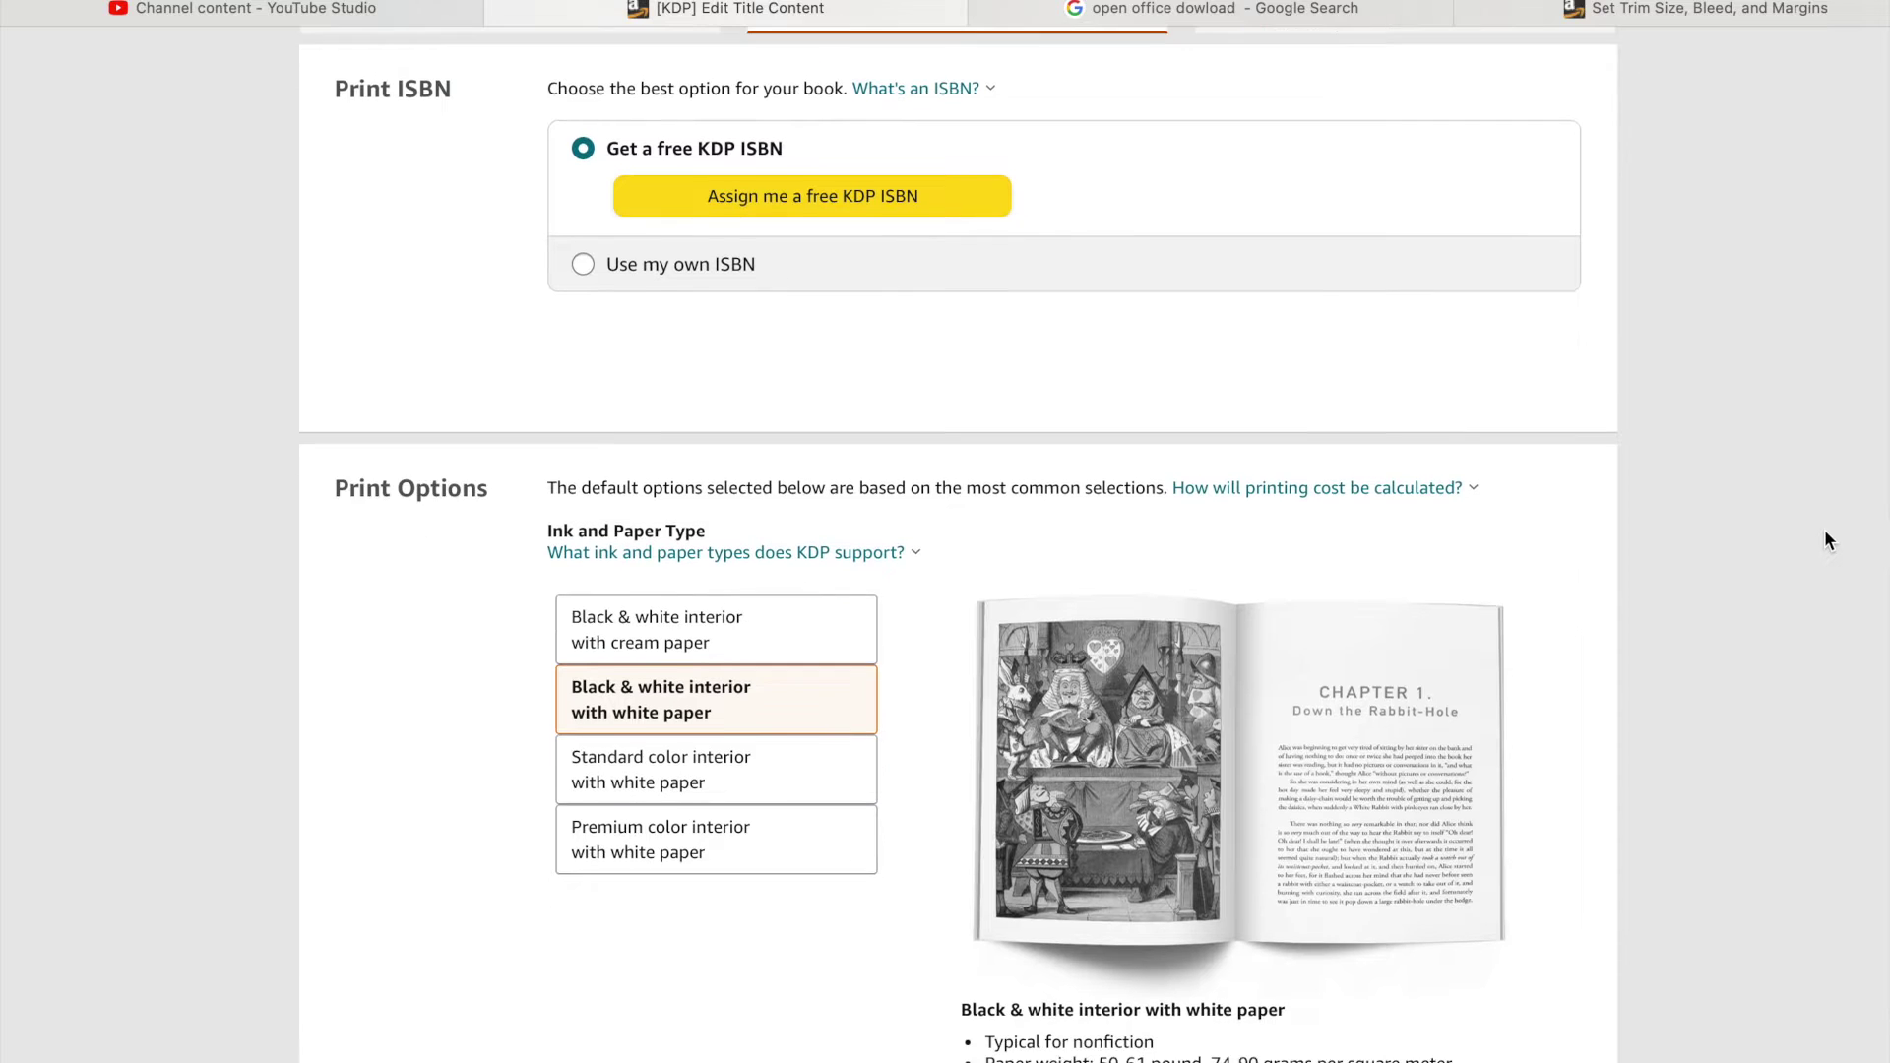
{"action": "scroll", "coordinate": [1824, 540], "scroll_direction": "down", "scroll_amount": 4}
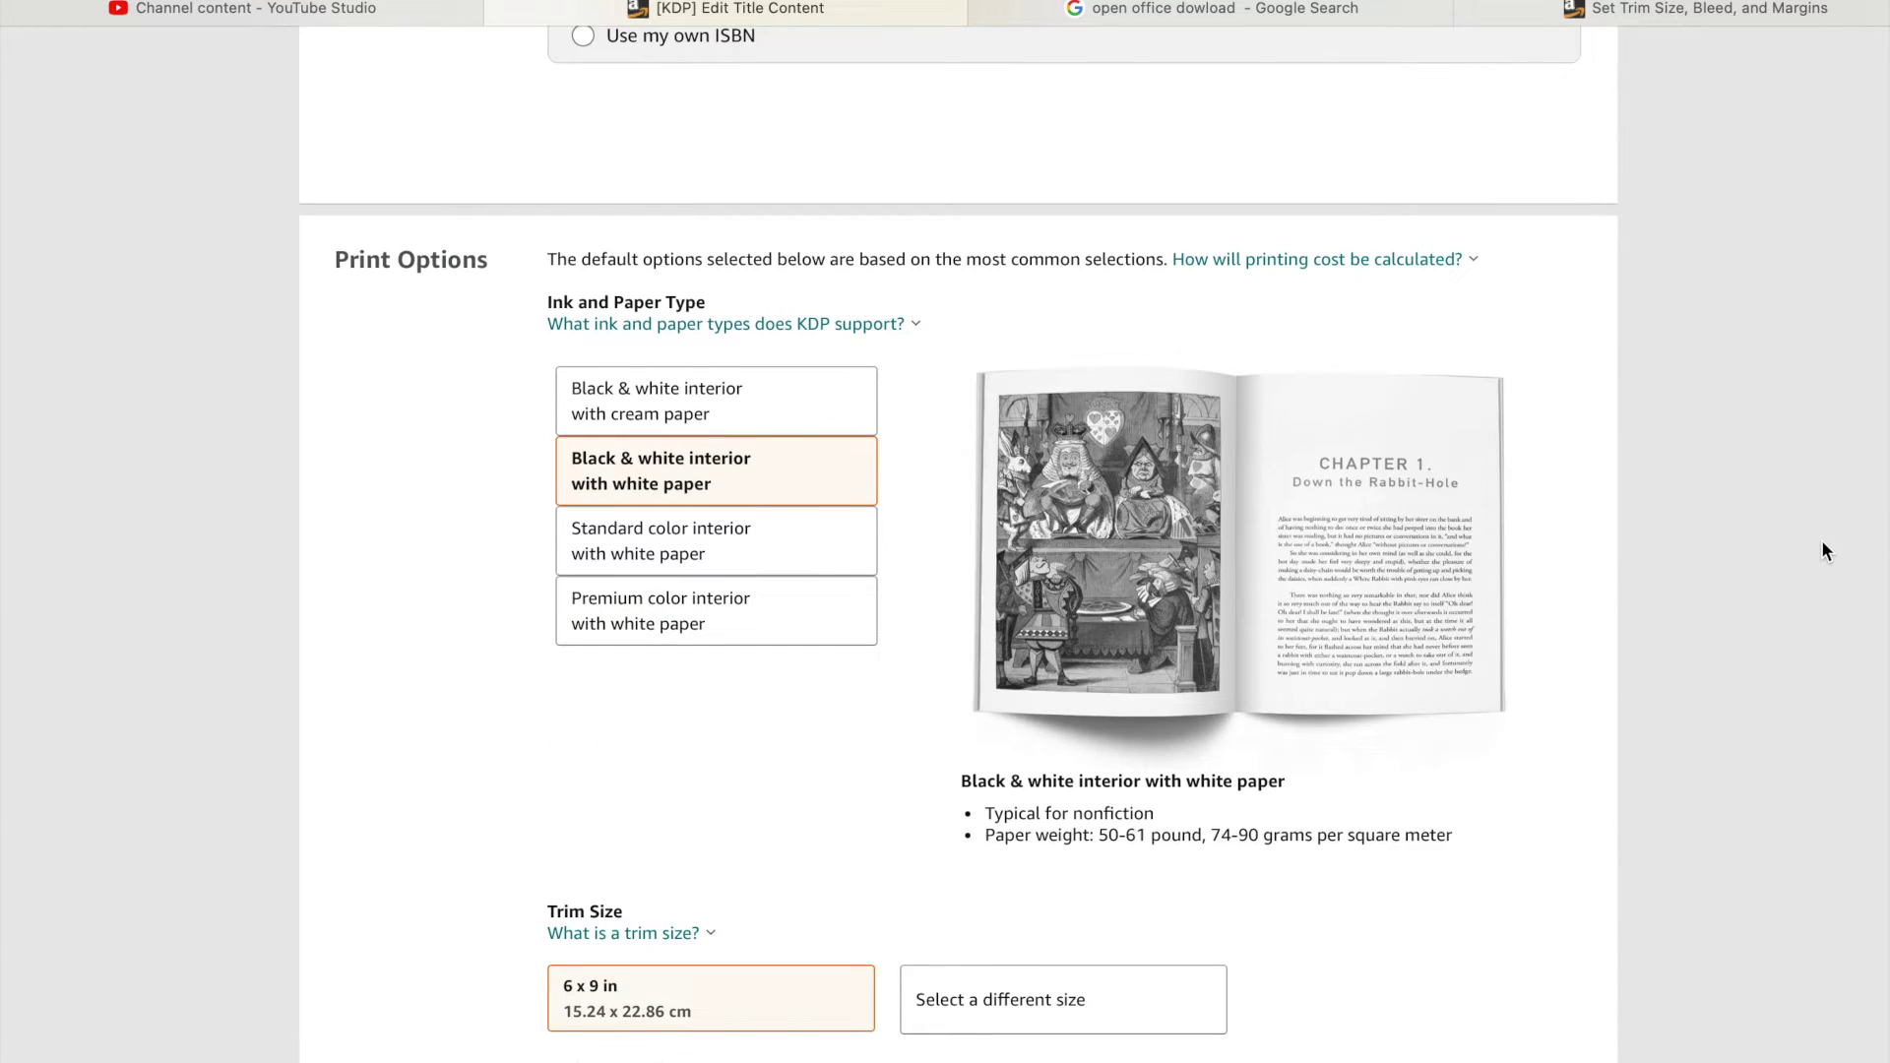
{"action": "scroll", "coordinate": [1822, 544], "scroll_direction": "up", "scroll_amount": 8}
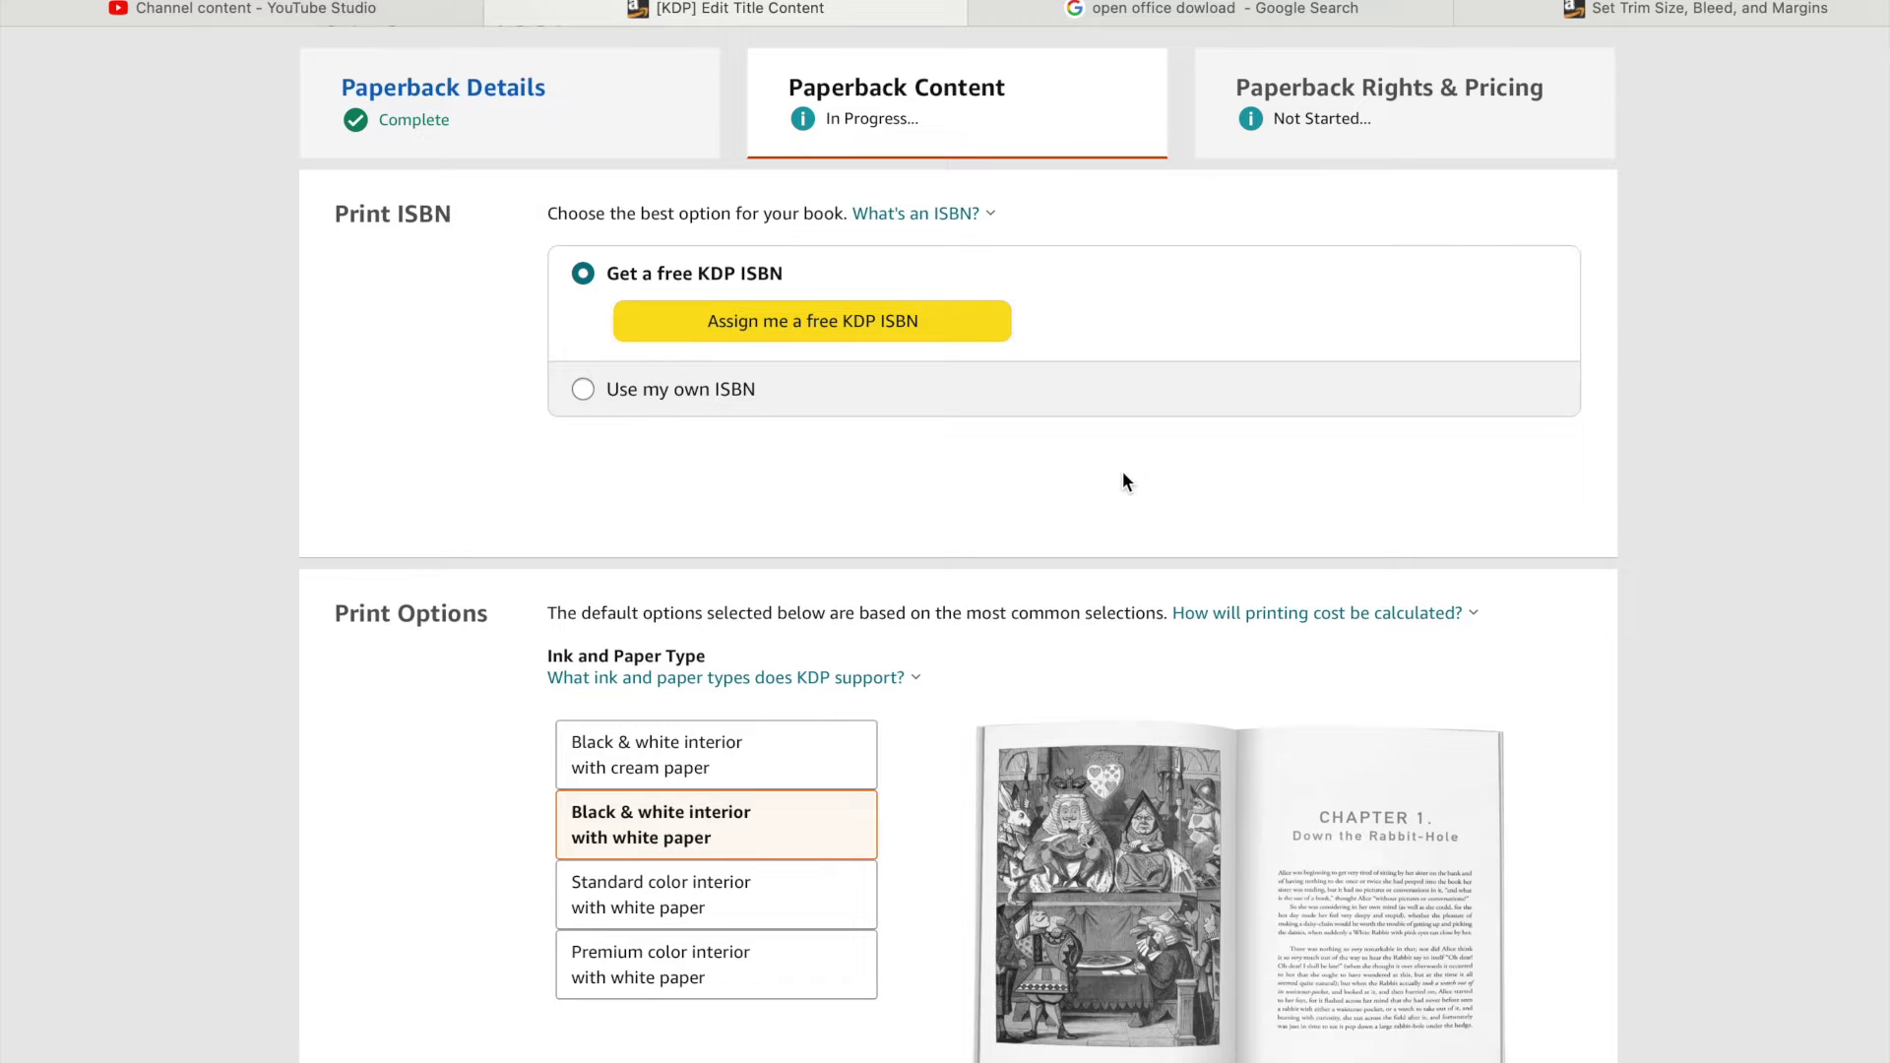
{"action": "scroll", "coordinate": [1043, 528], "scroll_direction": "down", "scroll_amount": 6}
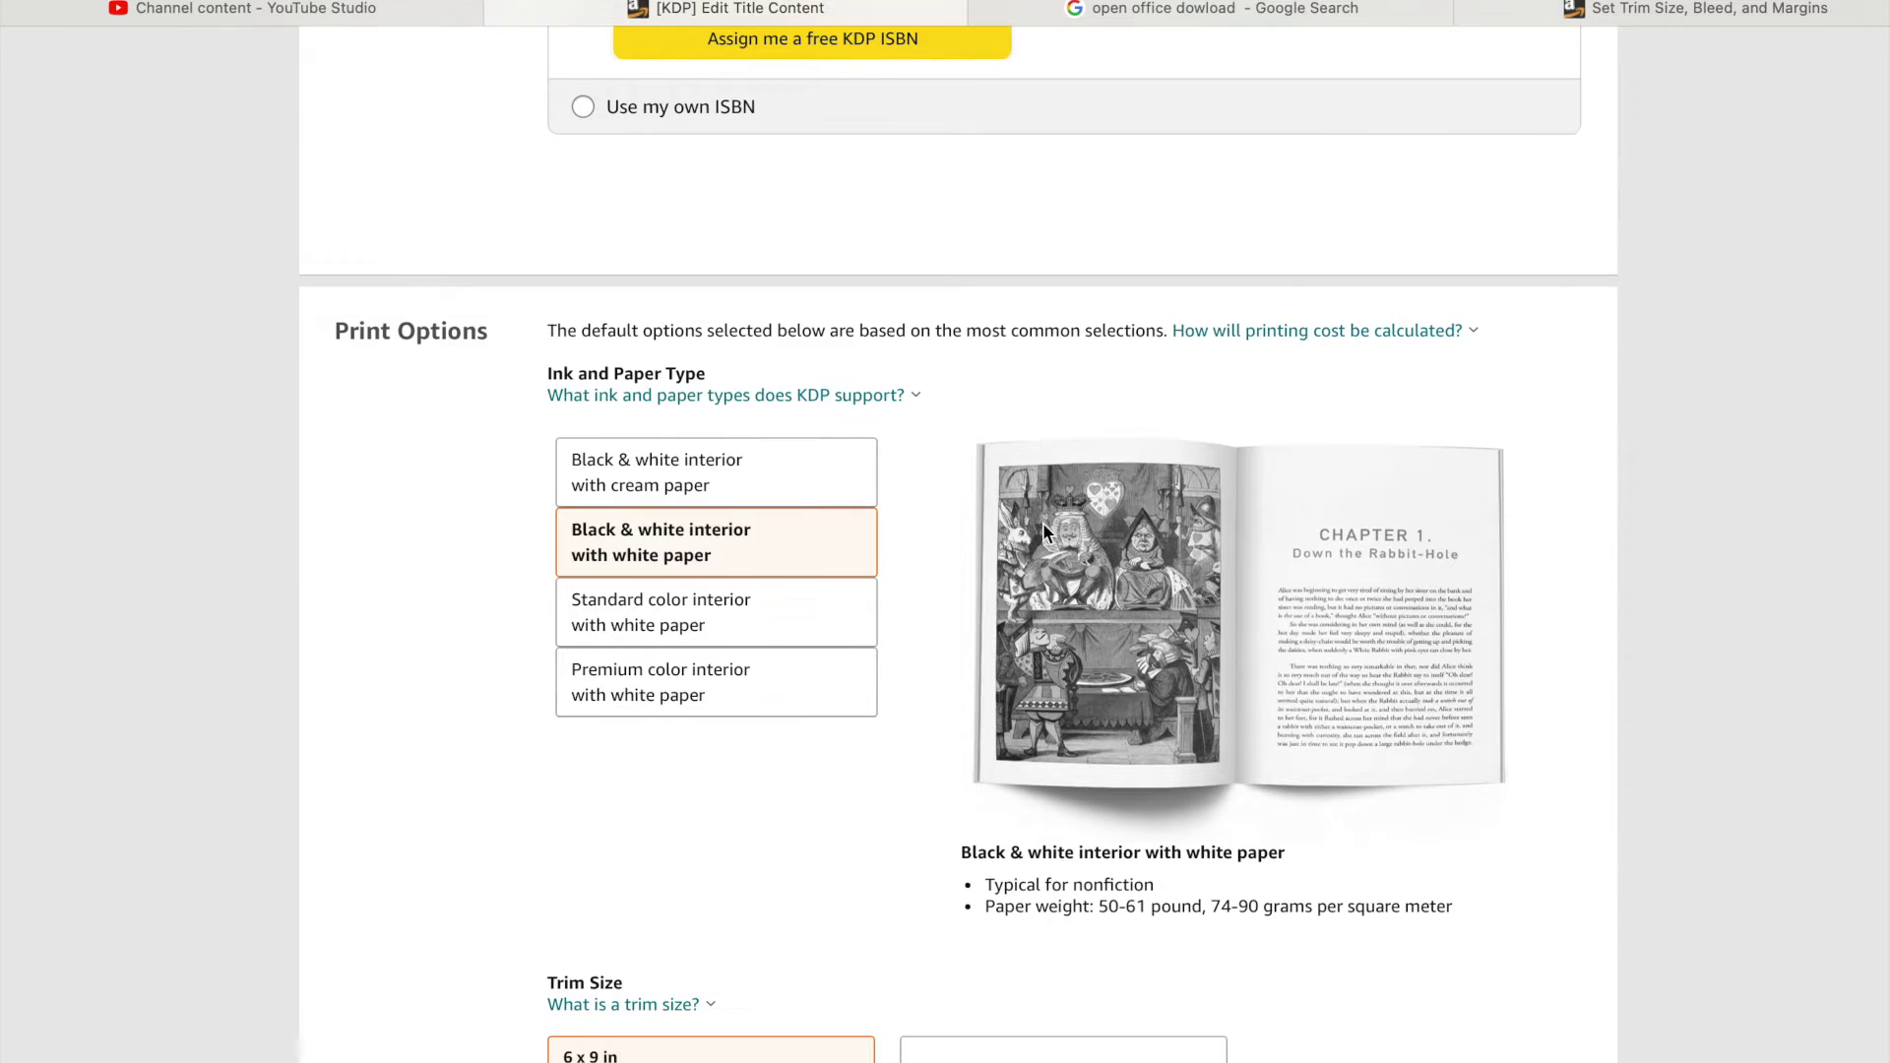
{"action": "scroll", "coordinate": [1688, 615], "scroll_direction": "down", "scroll_amount": 1}
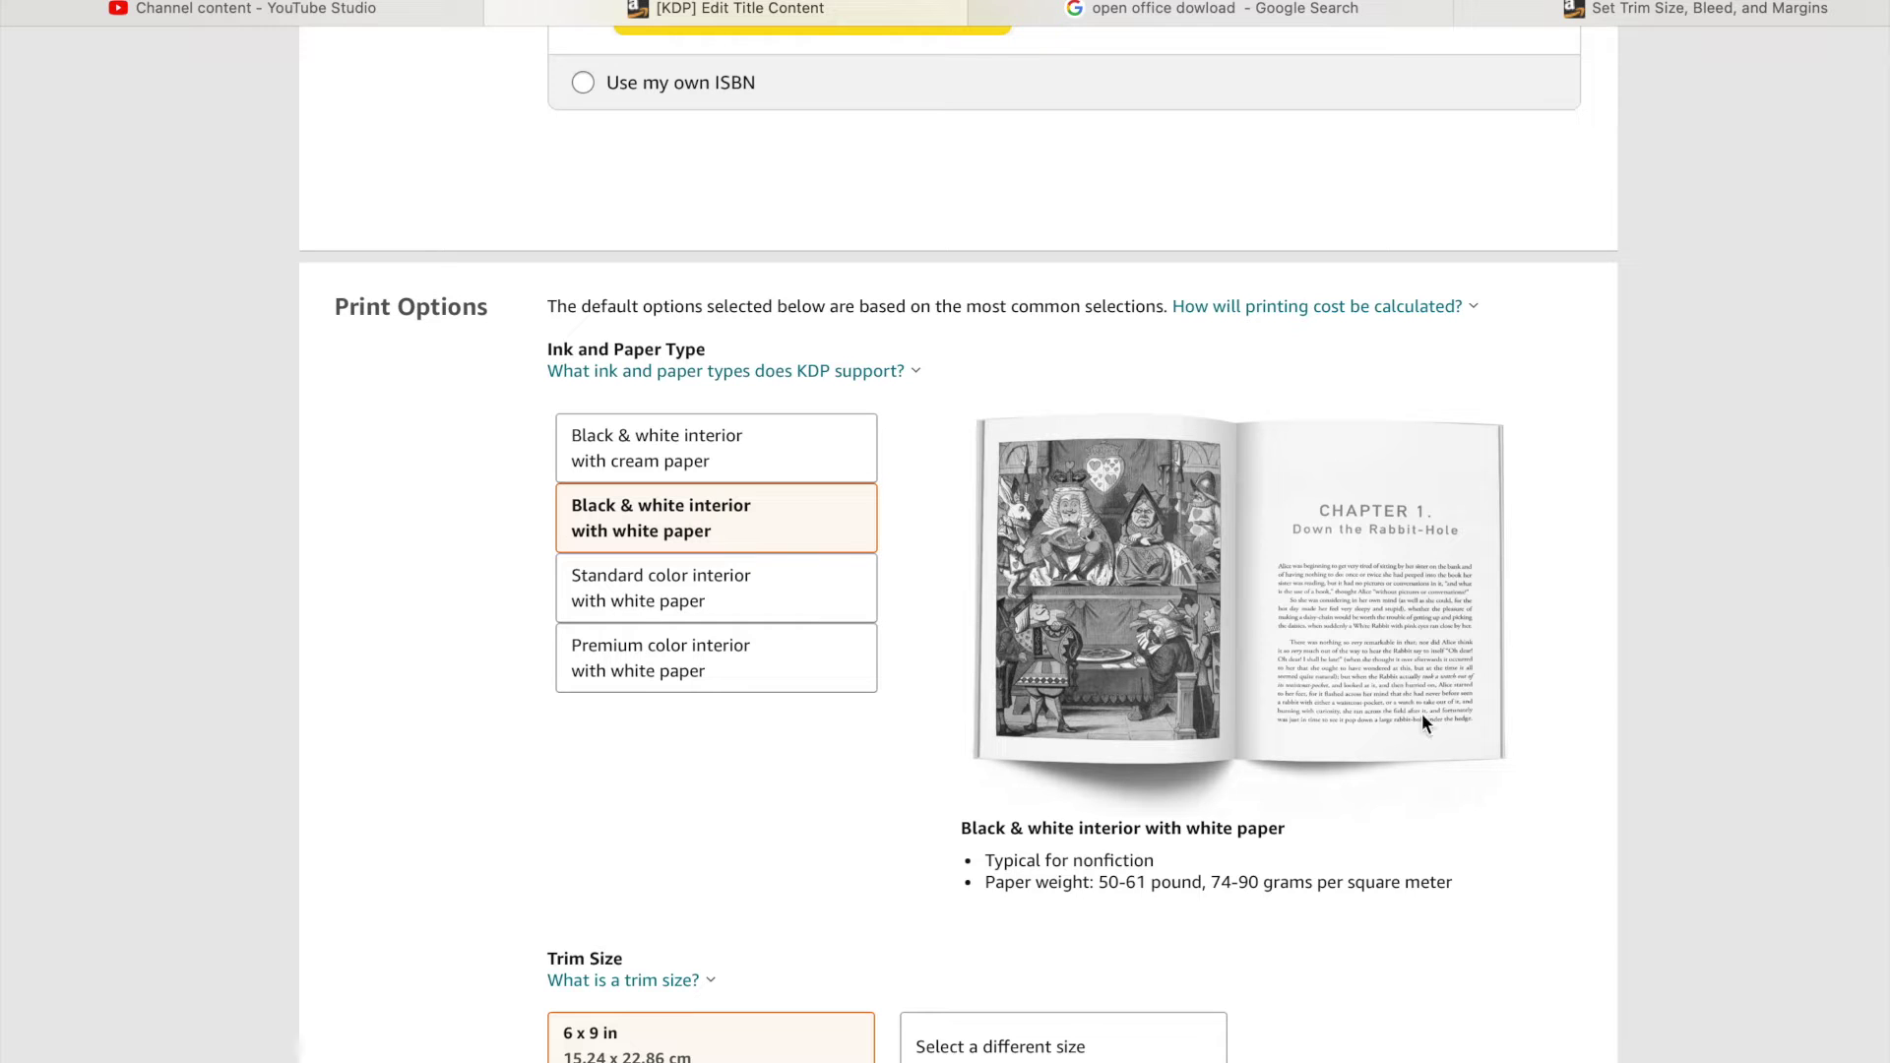
{"action": "left_click_drag", "start_coordinate": [995, 848], "coordinate": [937, 825]}
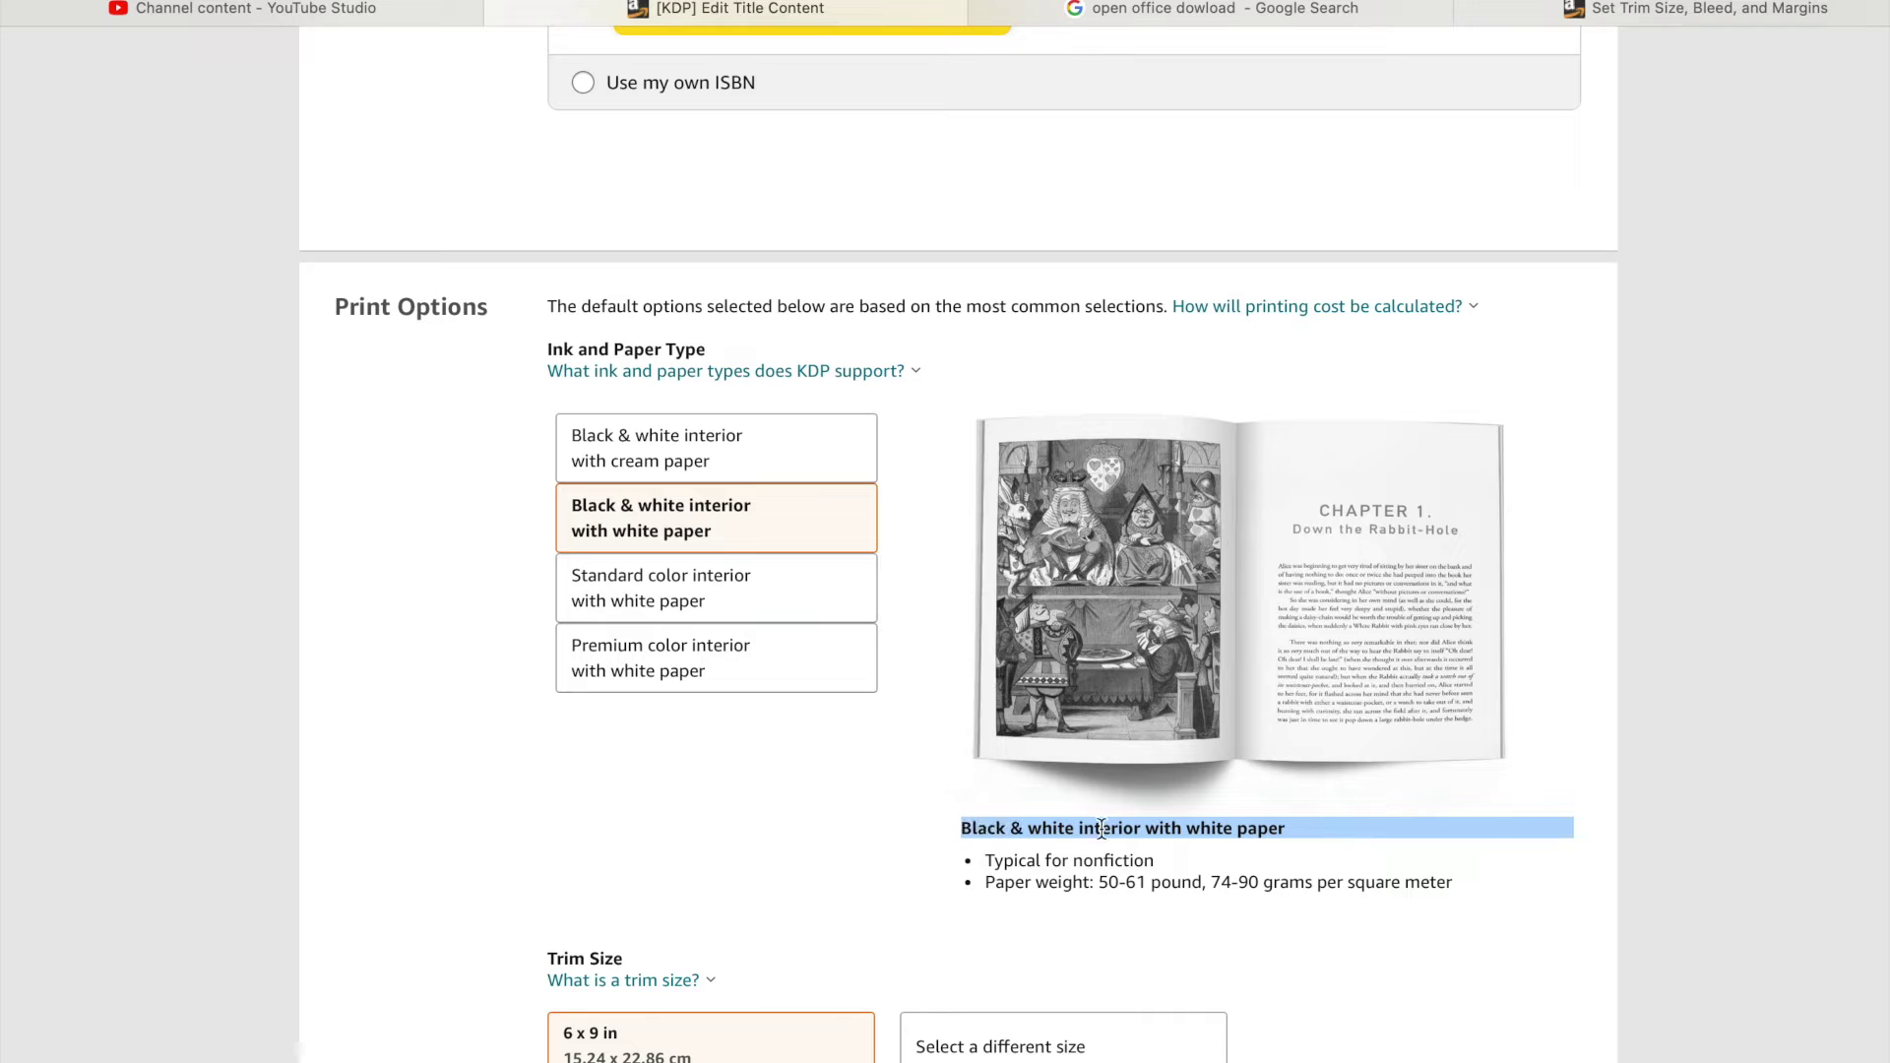
{"action": "left_click", "coordinate": [750, 775]}
Review the paperback's trim size and bleed settings down to the cover finish options
{"action": "scroll", "coordinate": [750, 776], "scroll_direction": "down", "scroll_amount": 2}
{"action": "scroll", "coordinate": [750, 775], "scroll_direction": "down", "scroll_amount": 4}
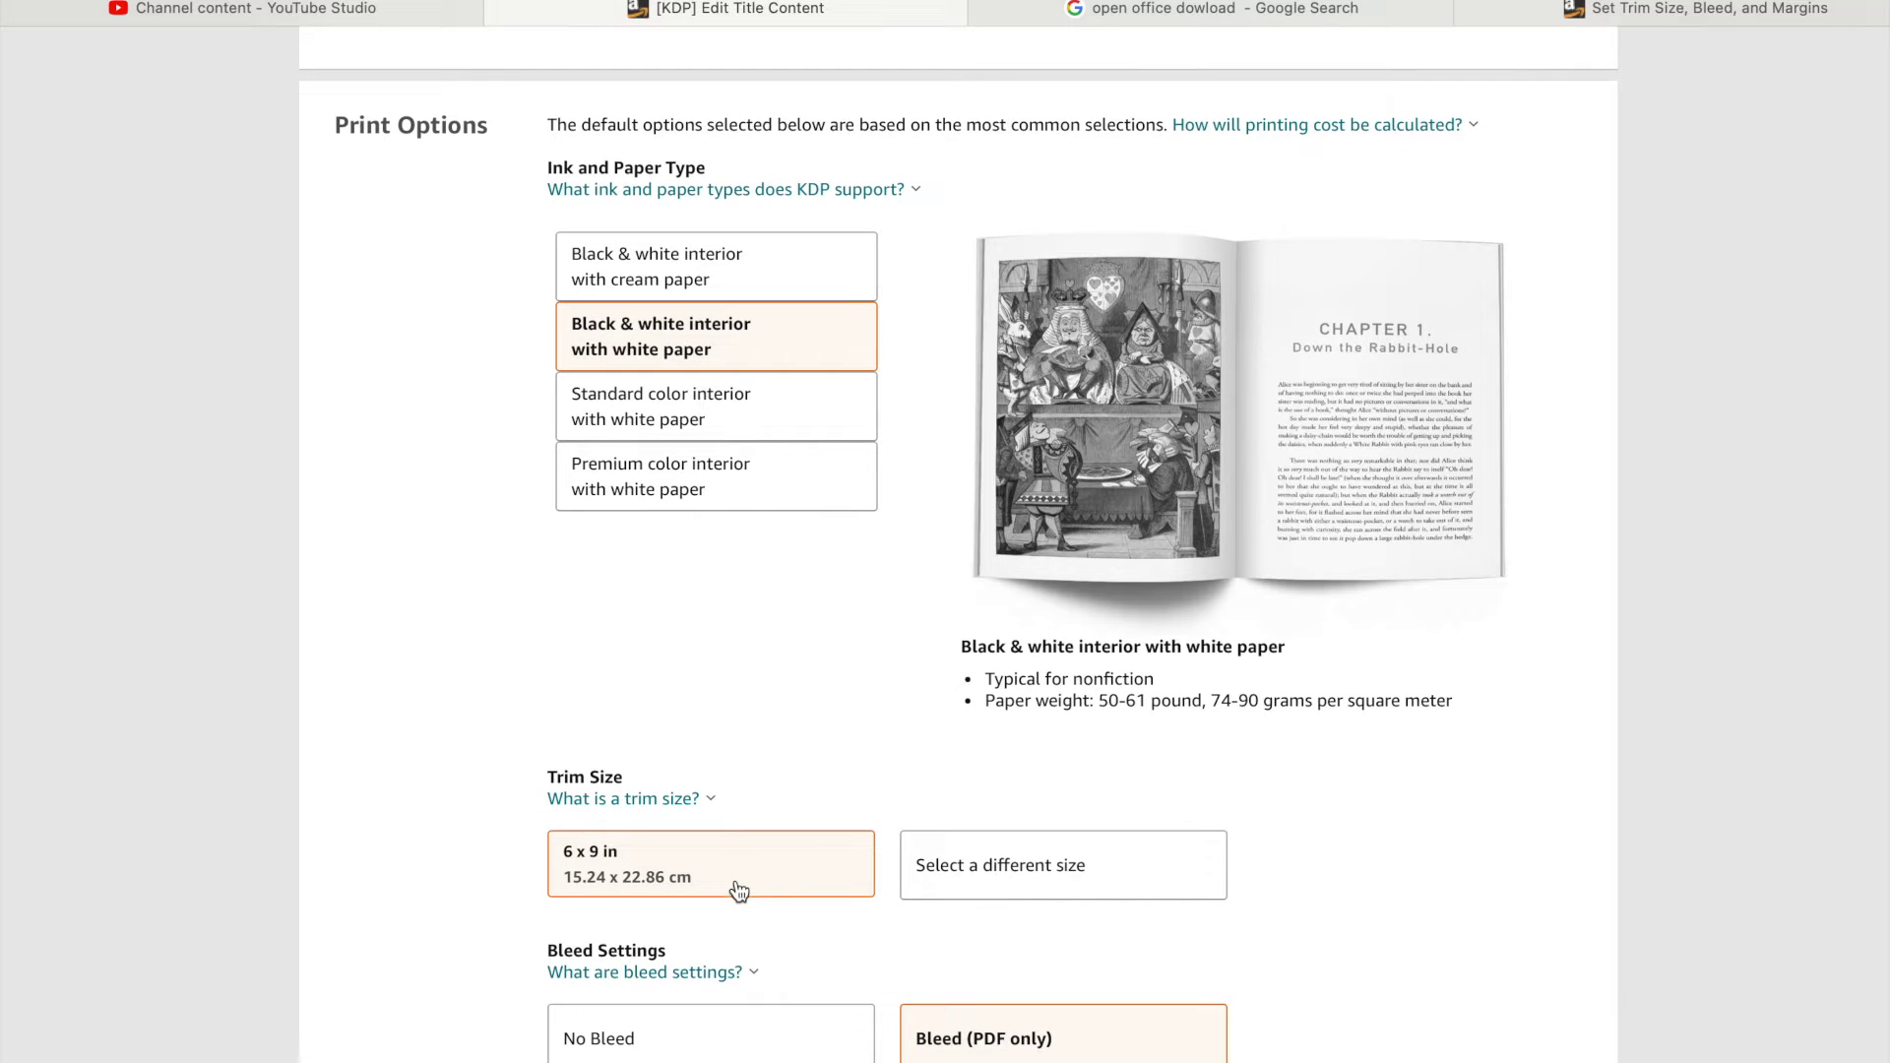
{"action": "scroll", "coordinate": [1275, 834], "scroll_direction": "down", "scroll_amount": 2}
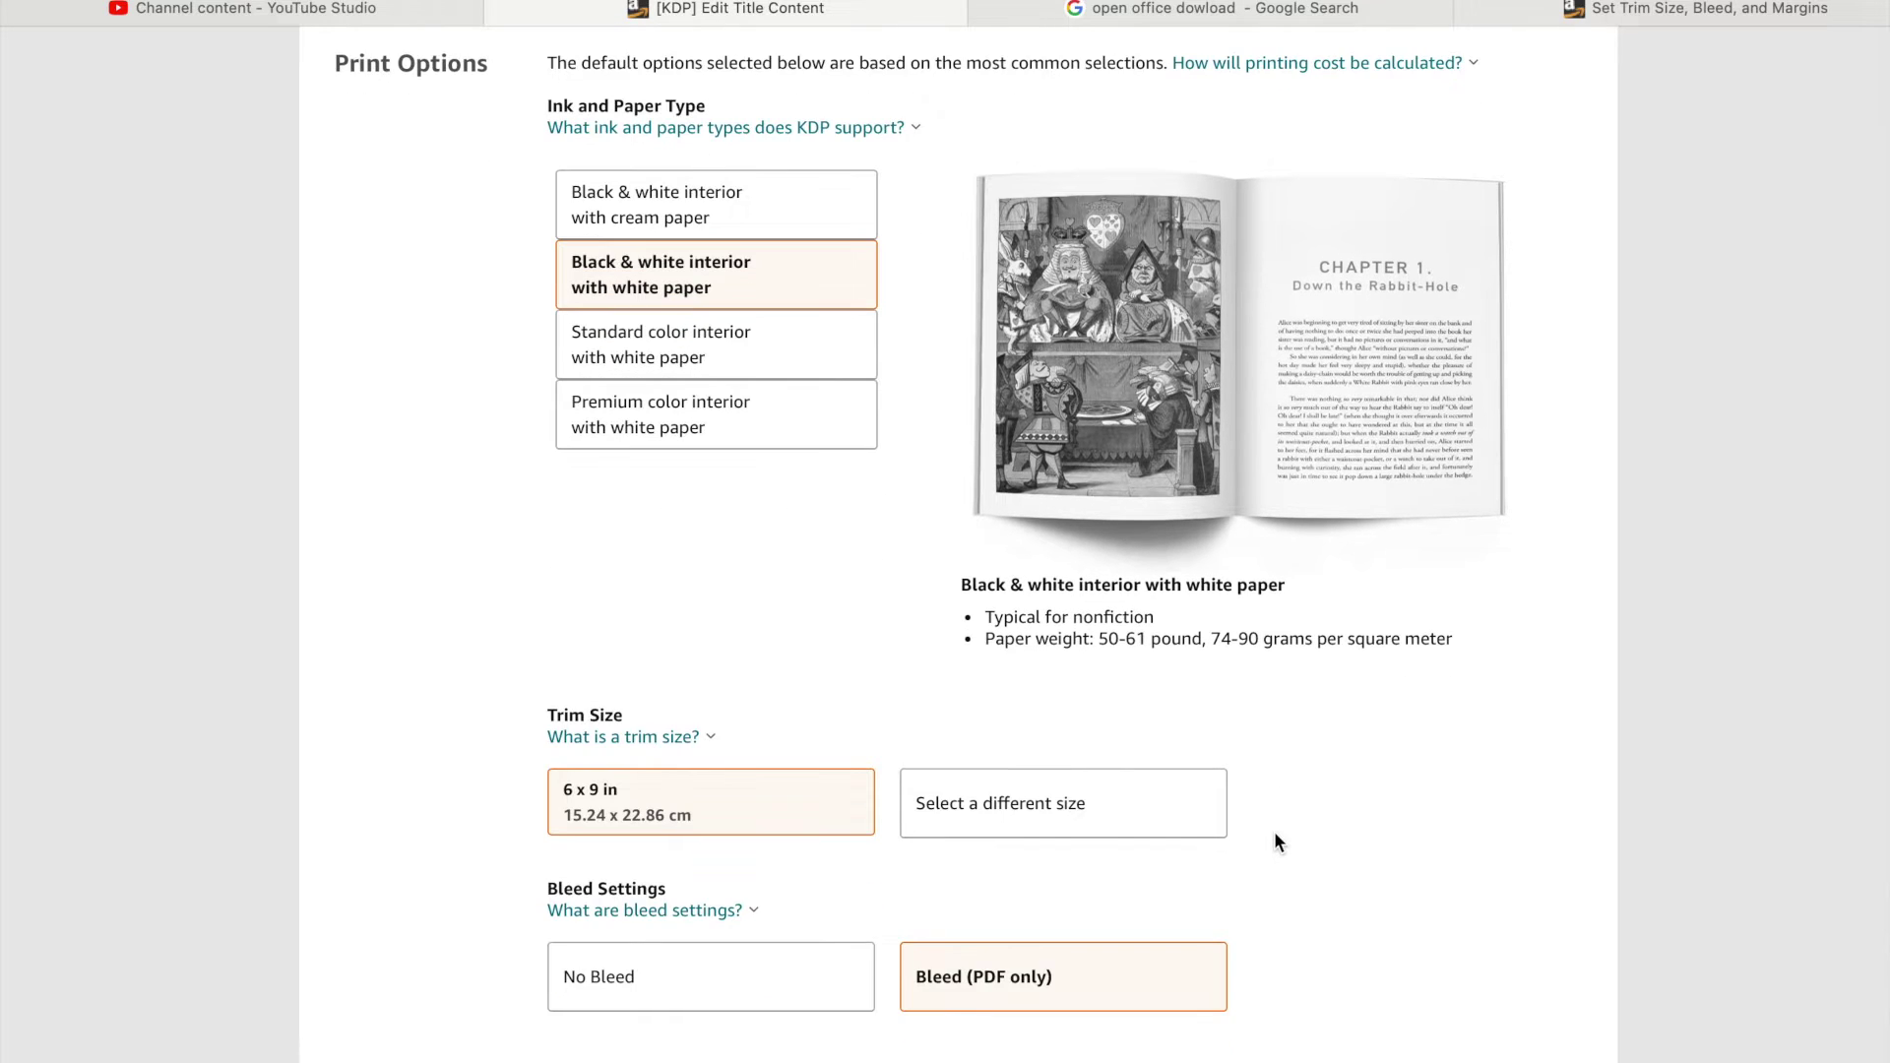
{"action": "scroll", "coordinate": [1275, 835], "scroll_direction": "down", "scroll_amount": 1}
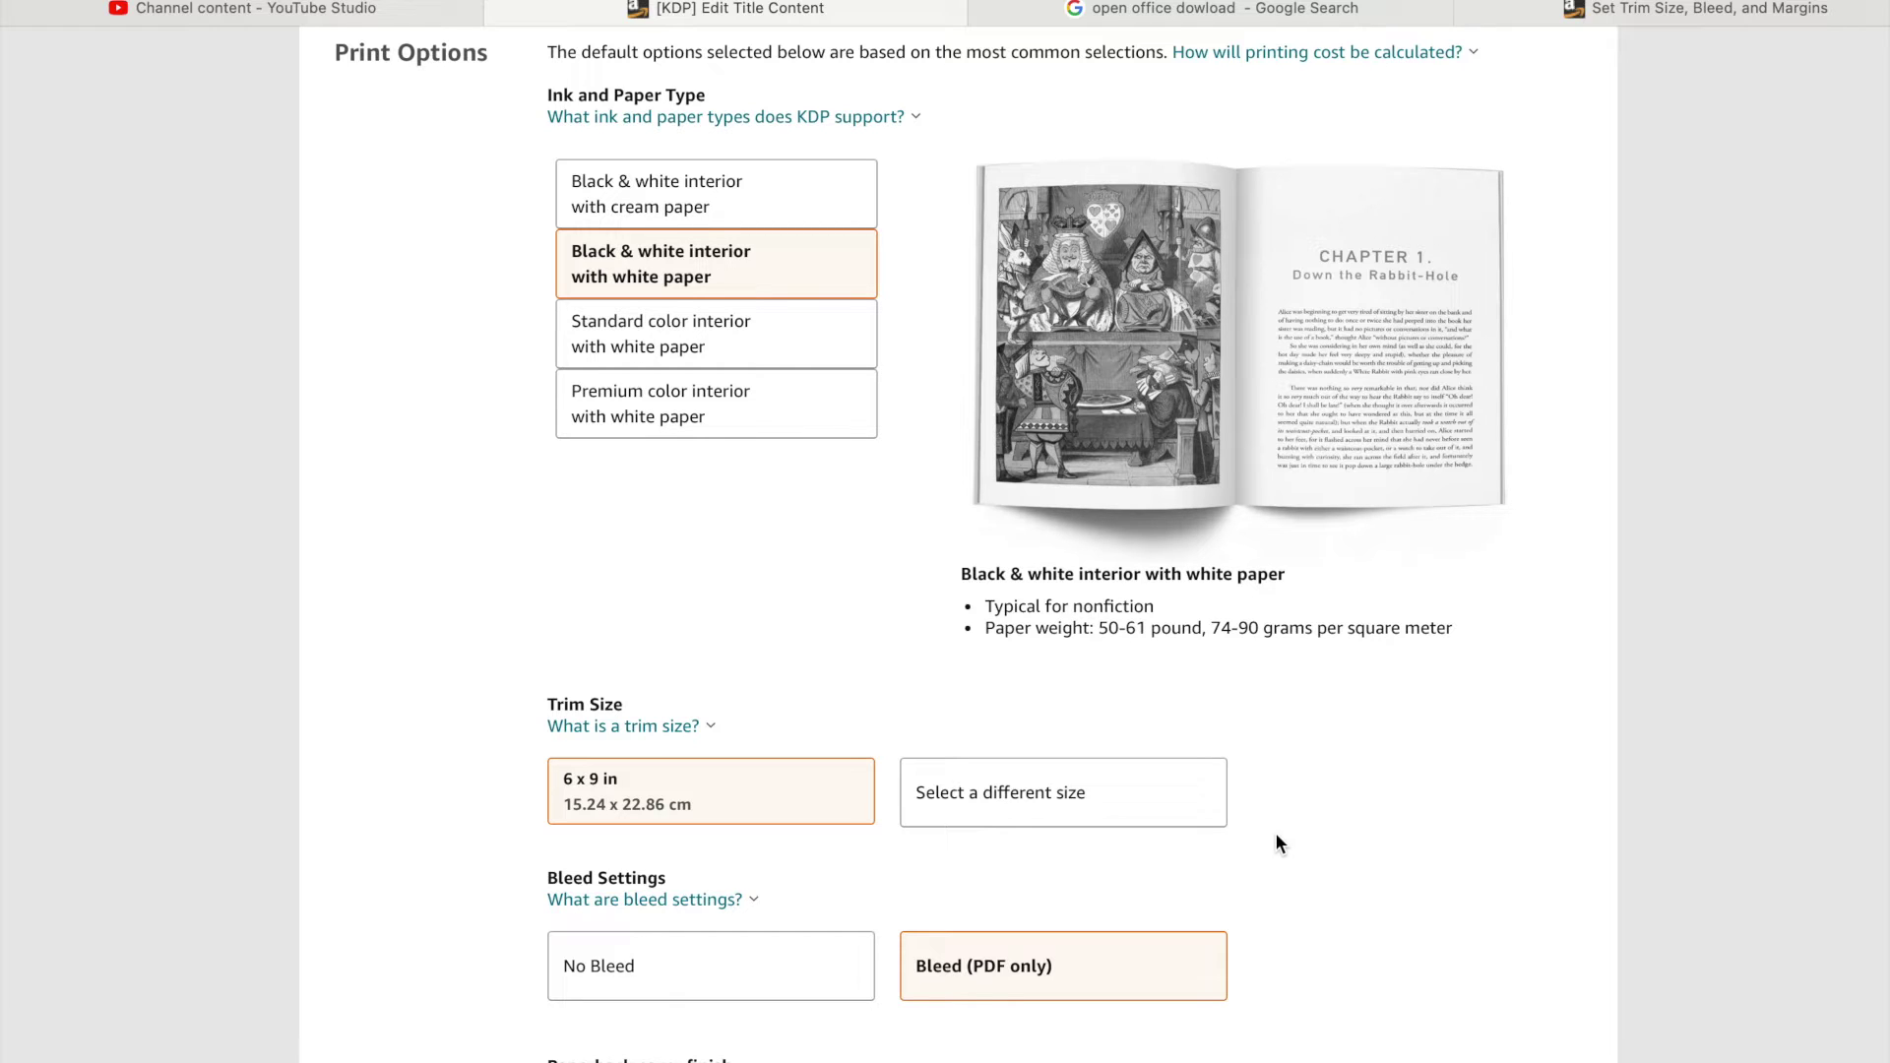
{"action": "scroll", "coordinate": [1276, 839], "scroll_direction": "down", "scroll_amount": 1}
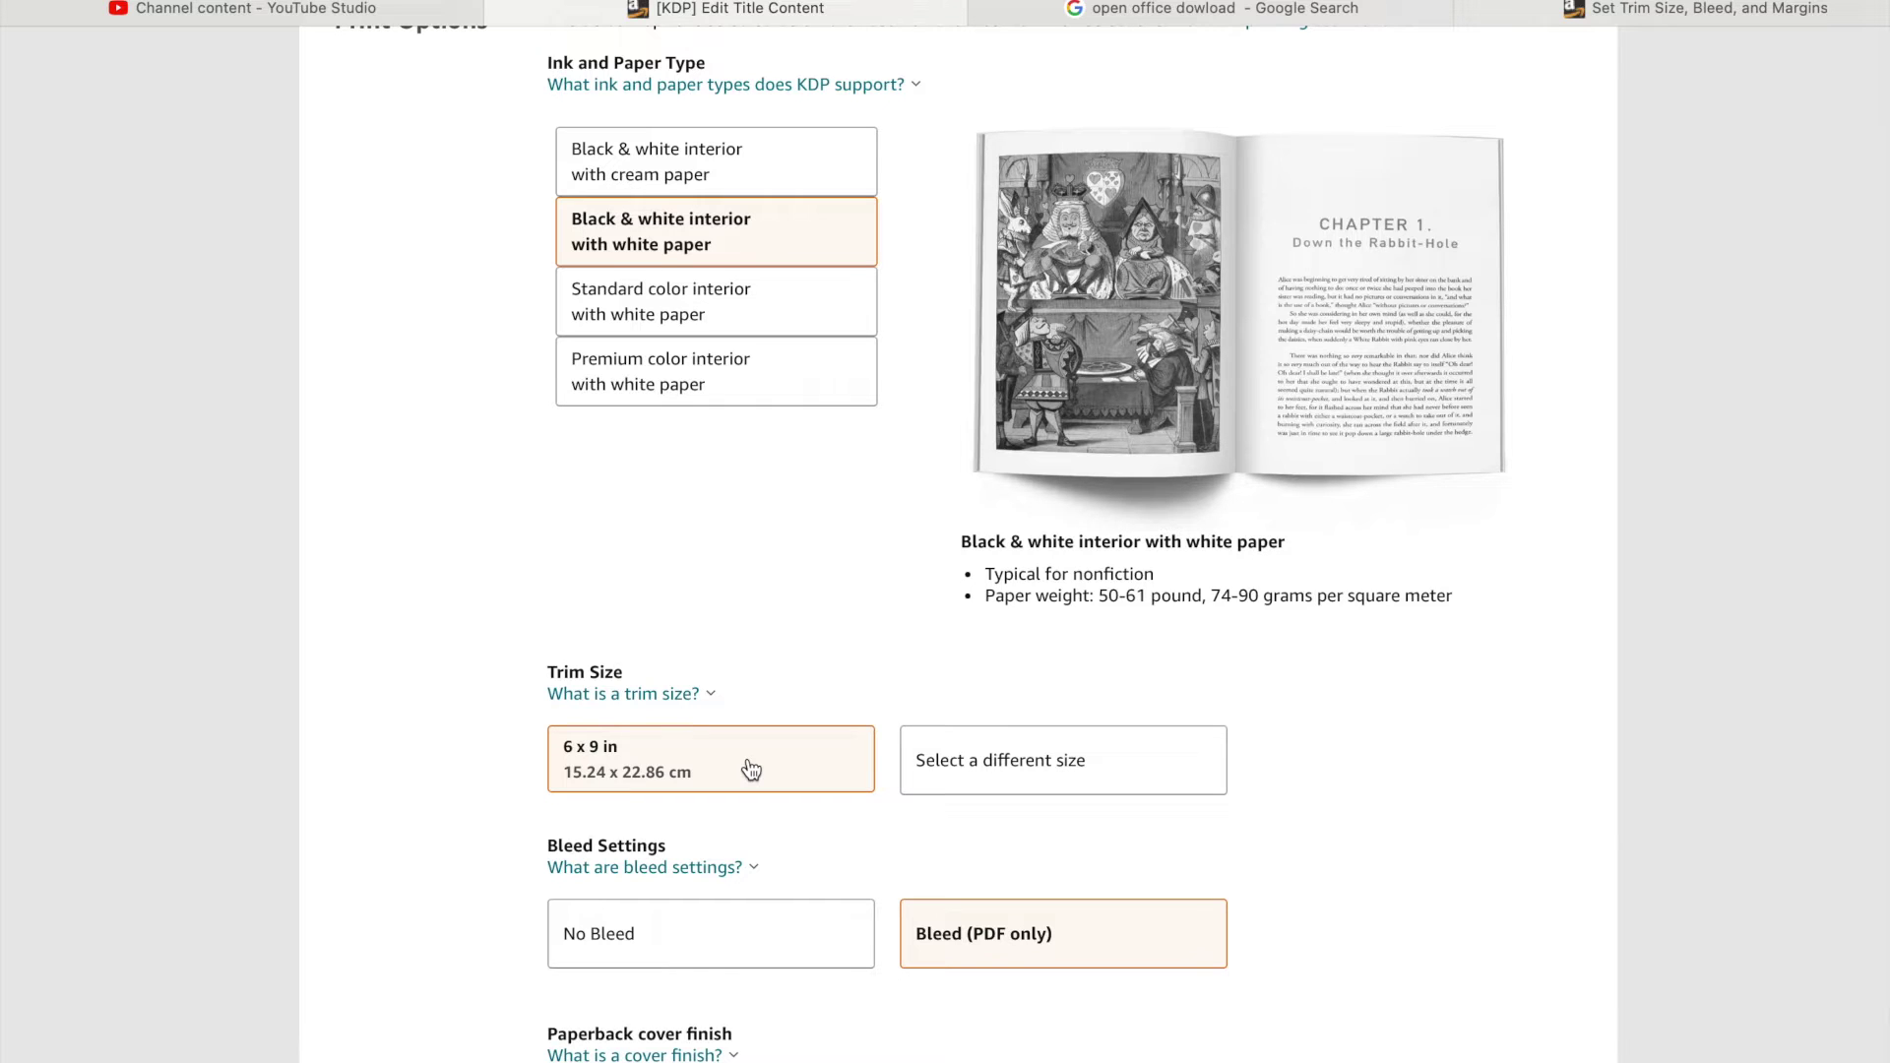
{"action": "scroll", "coordinate": [753, 773], "scroll_direction": "down", "scroll_amount": 1}
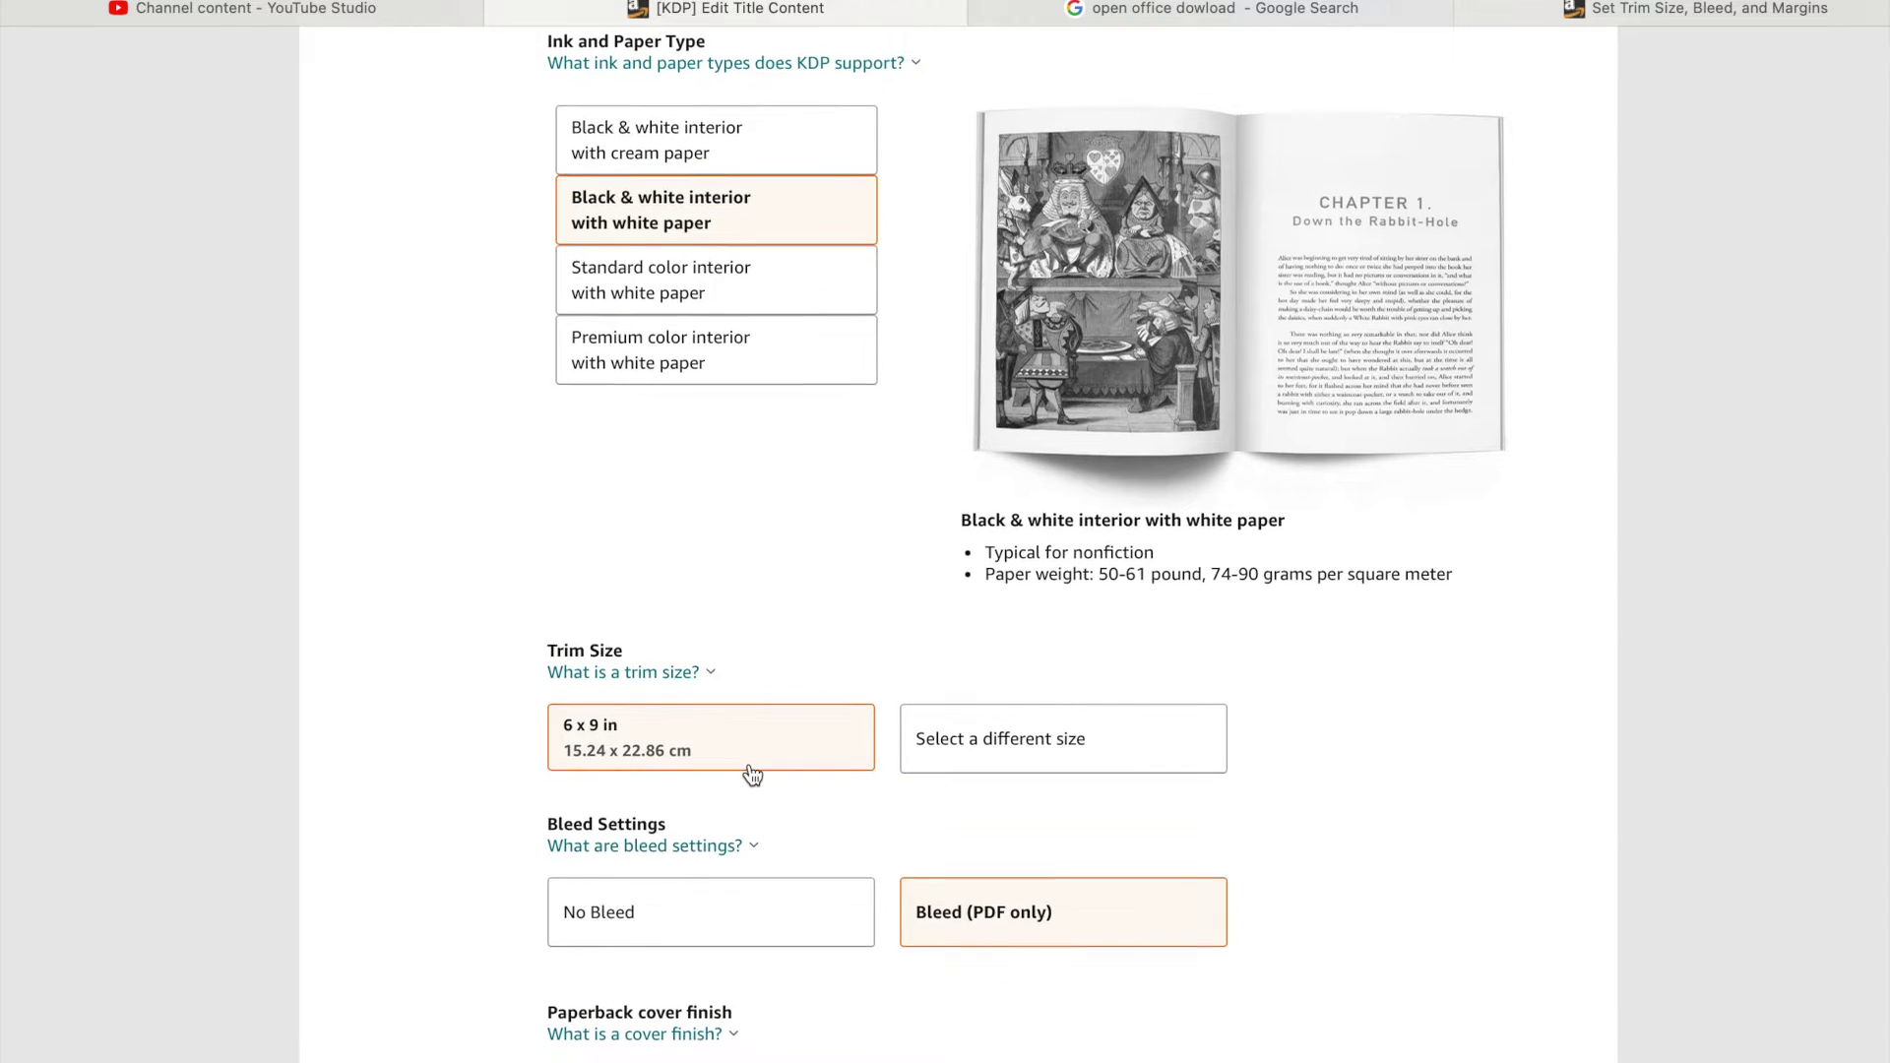
{"action": "scroll", "coordinate": [752, 775], "scroll_direction": "down", "scroll_amount": 3}
{"action": "scroll", "coordinate": [756, 775], "scroll_direction": "down", "scroll_amount": 3}
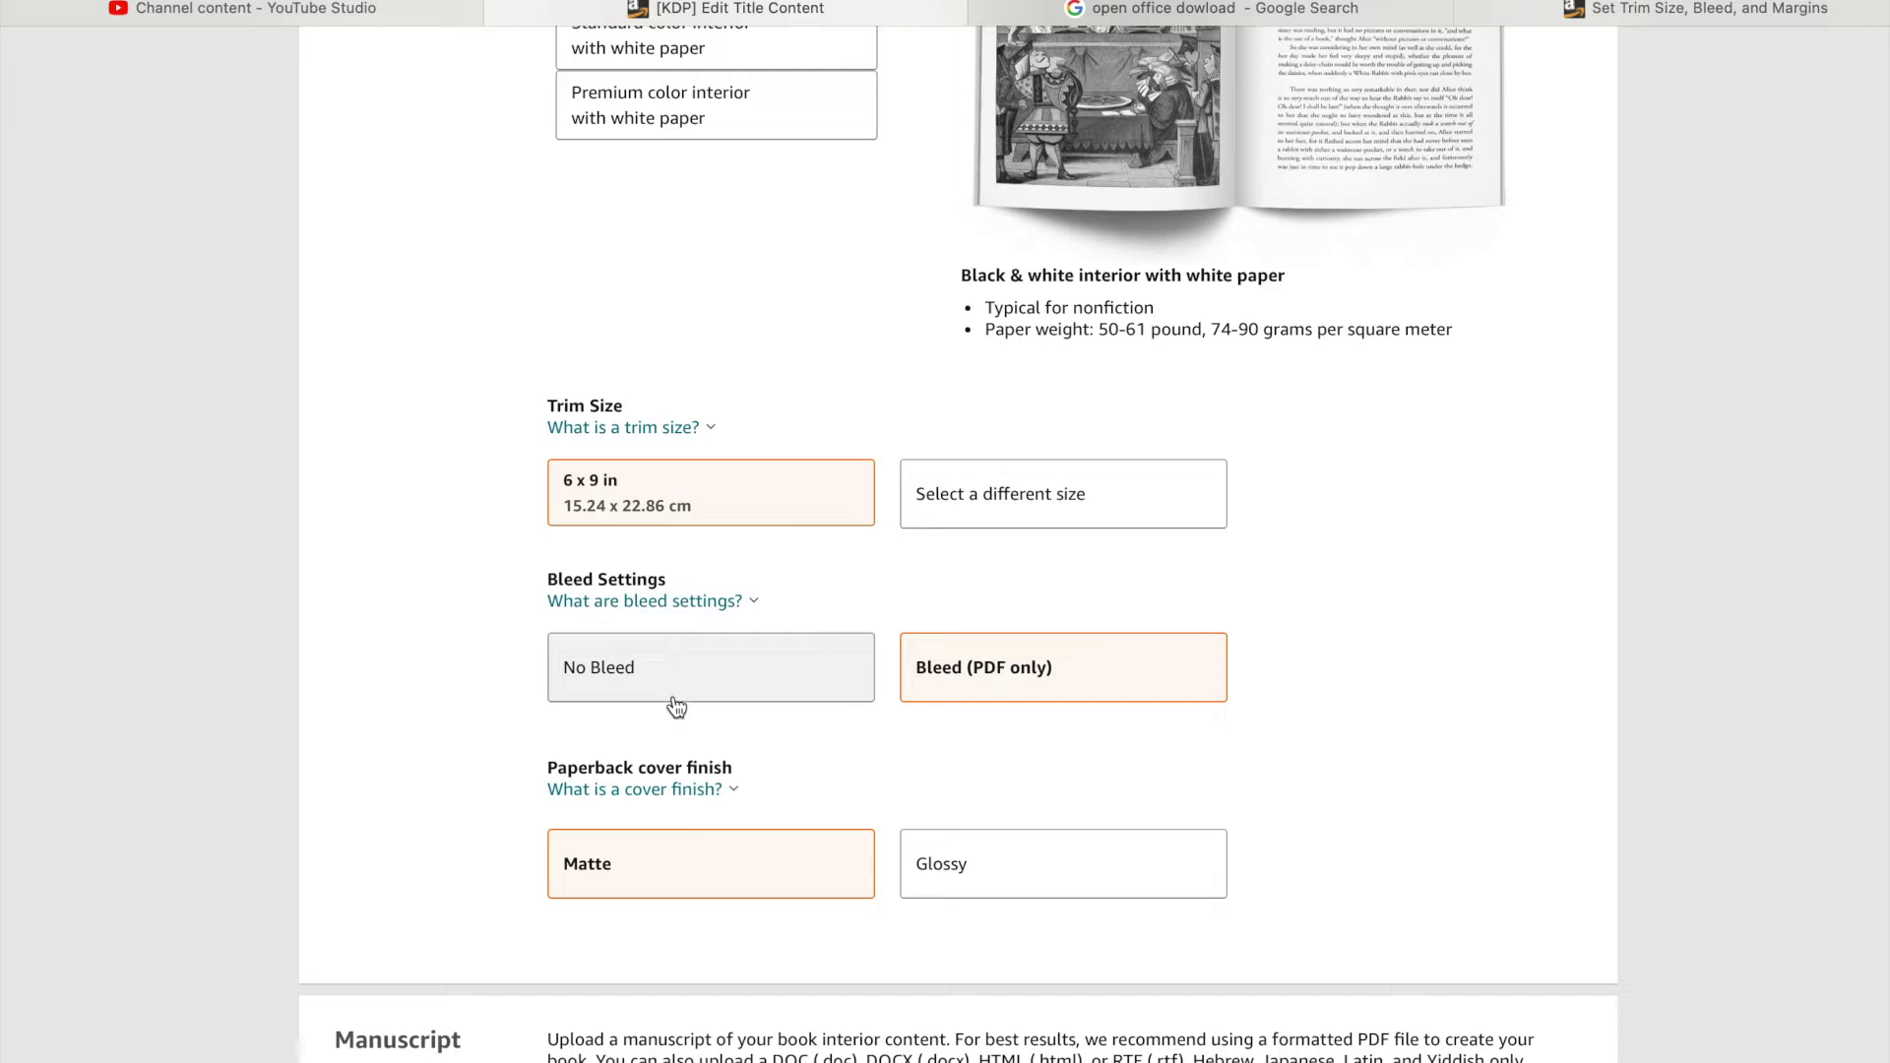
Compare the bleed and no-bleed interior illustrations on the KDP trim size help page, and return to the paperback content
{"action": "left_click", "coordinate": [1679, 3]}
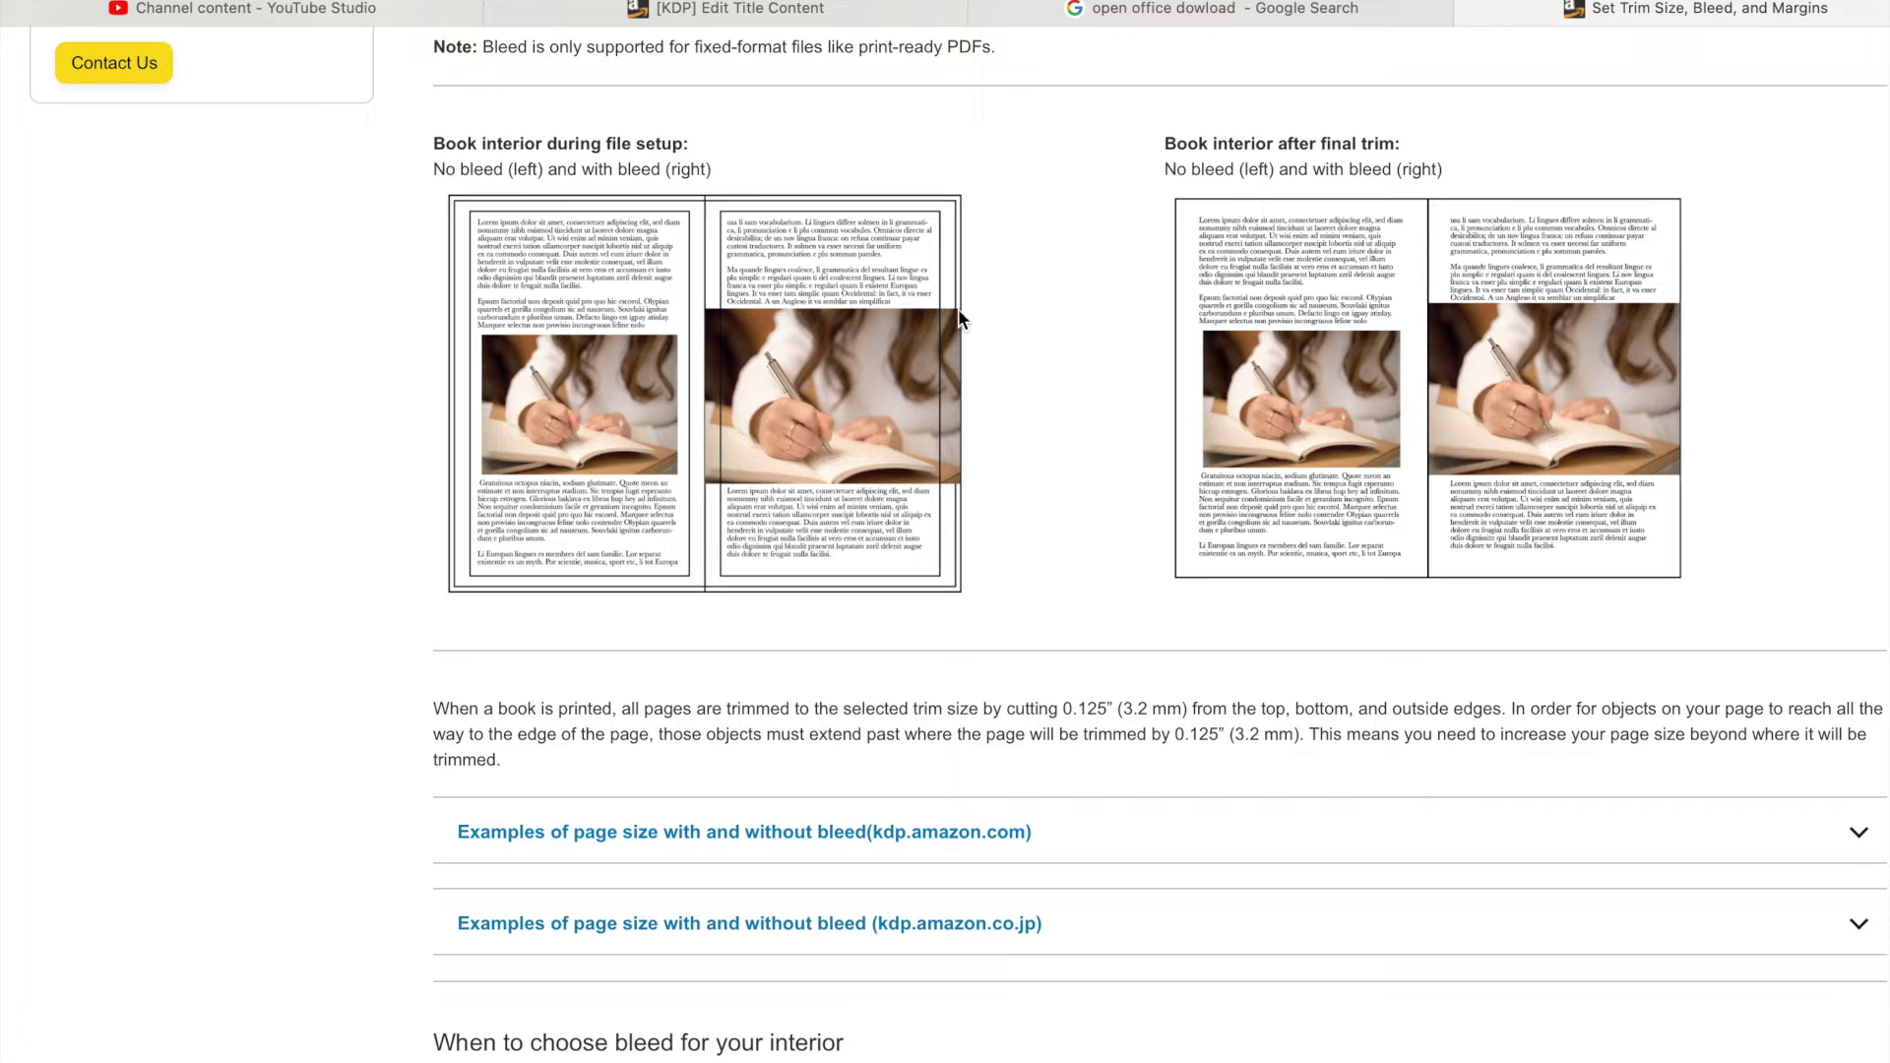
{"action": "left_click", "coordinate": [783, 8]}
{"action": "scroll", "coordinate": [1384, 636], "scroll_direction": "down", "scroll_amount": 1}
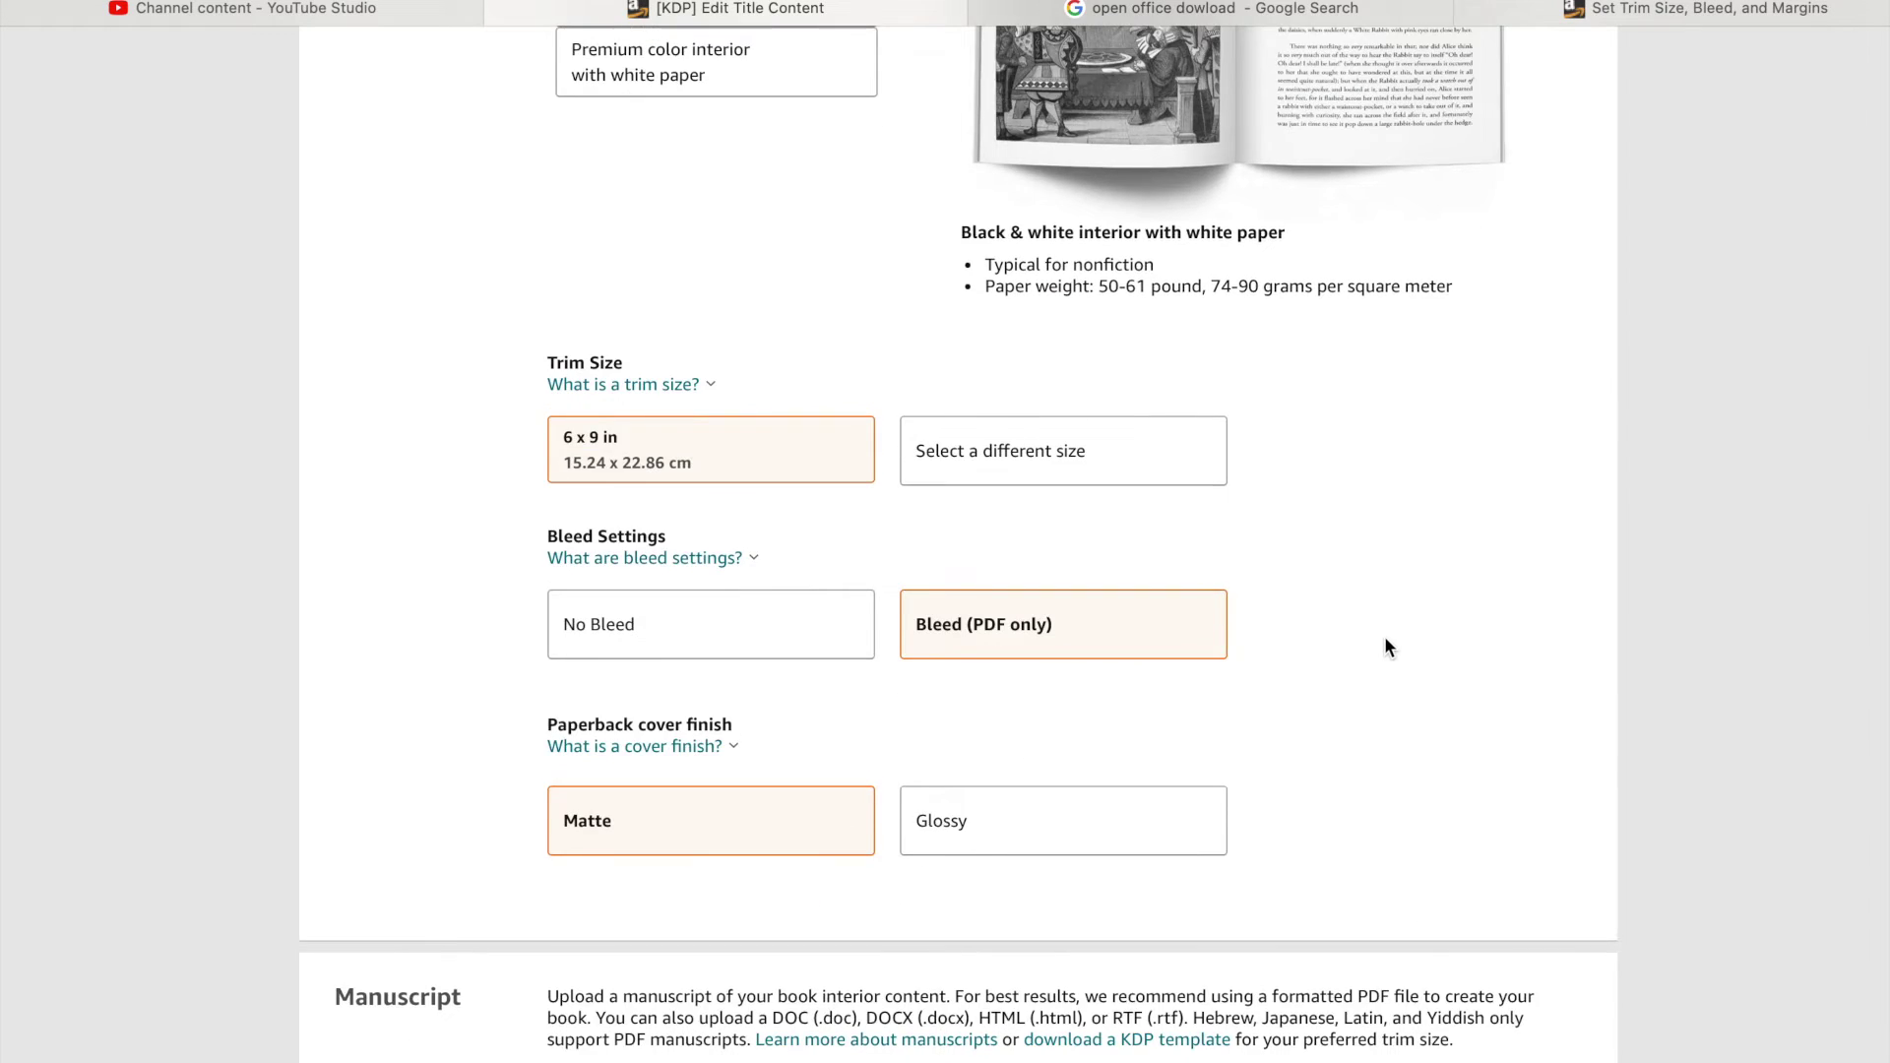
Review the cover finish and manuscript upload sections, and bring up the Google search results for the OpenOffice download
{"action": "scroll", "coordinate": [1385, 648], "scroll_direction": "down", "scroll_amount": 3}
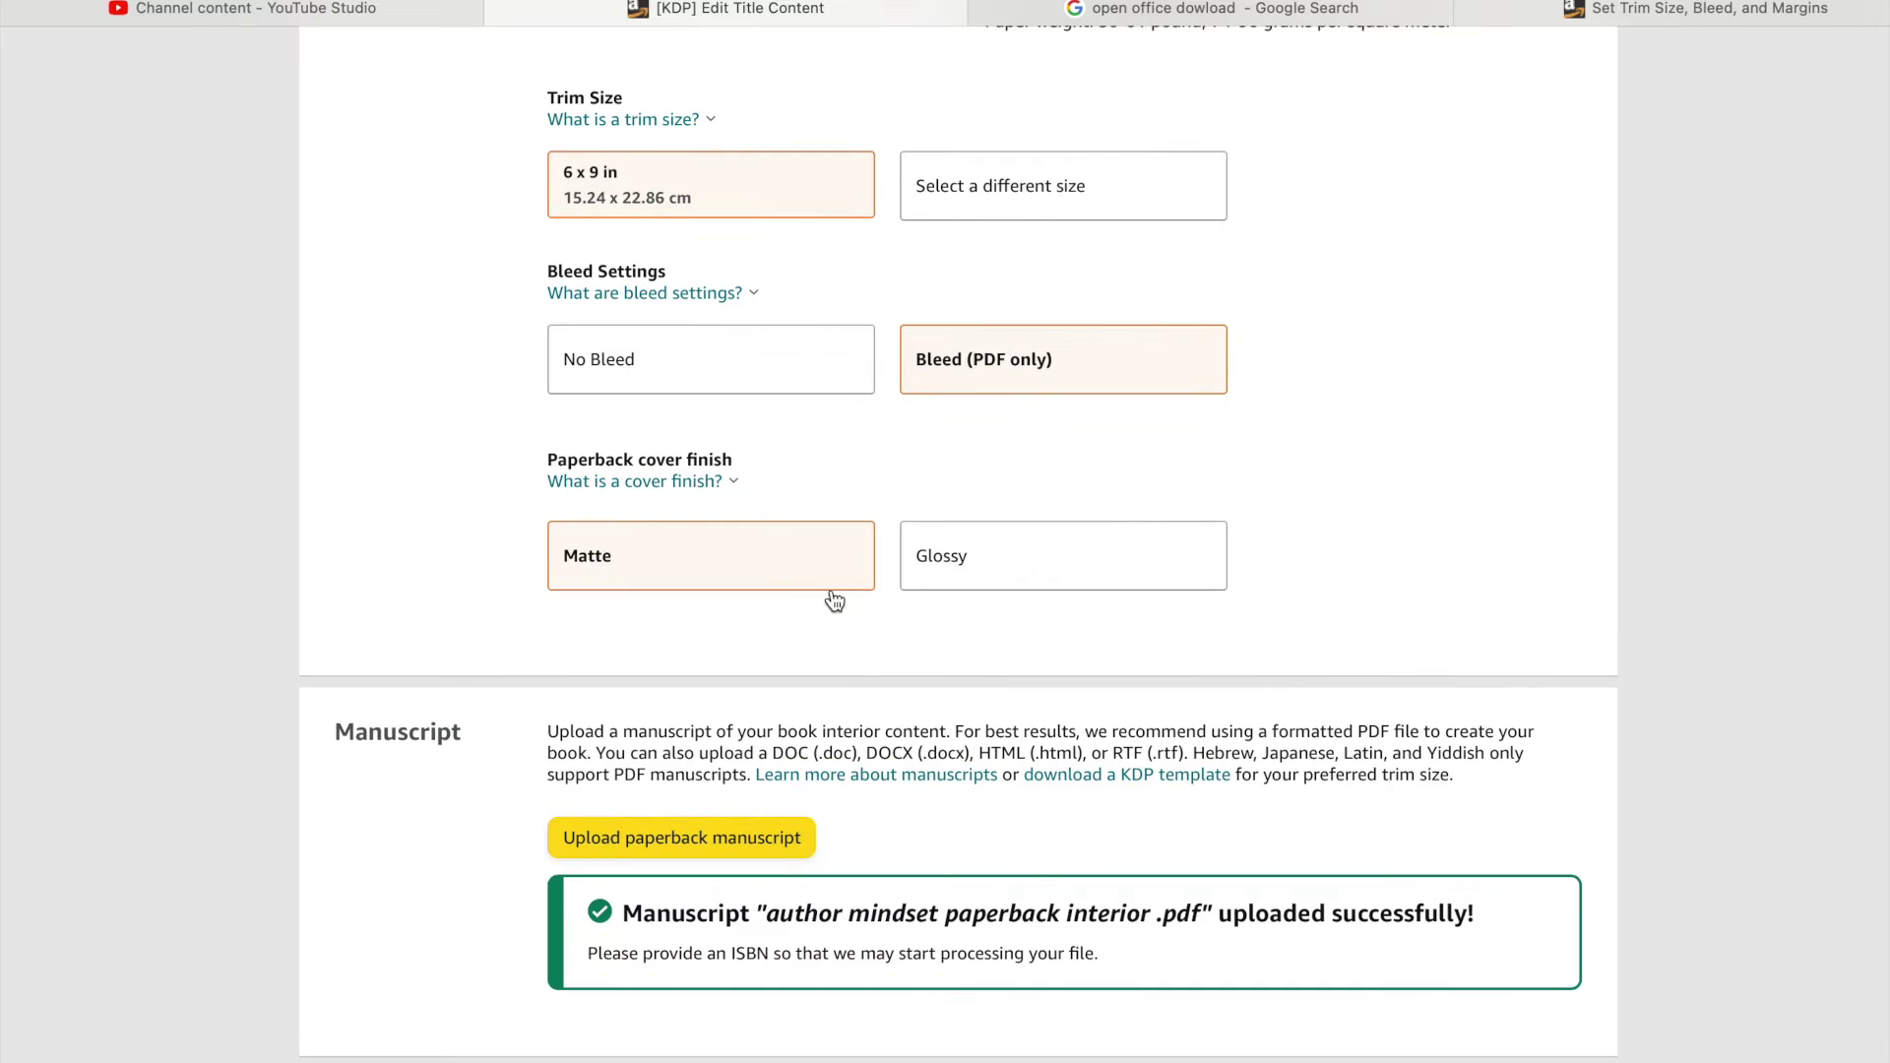
{"action": "scroll", "coordinate": [848, 624], "scroll_direction": "down", "scroll_amount": 3}
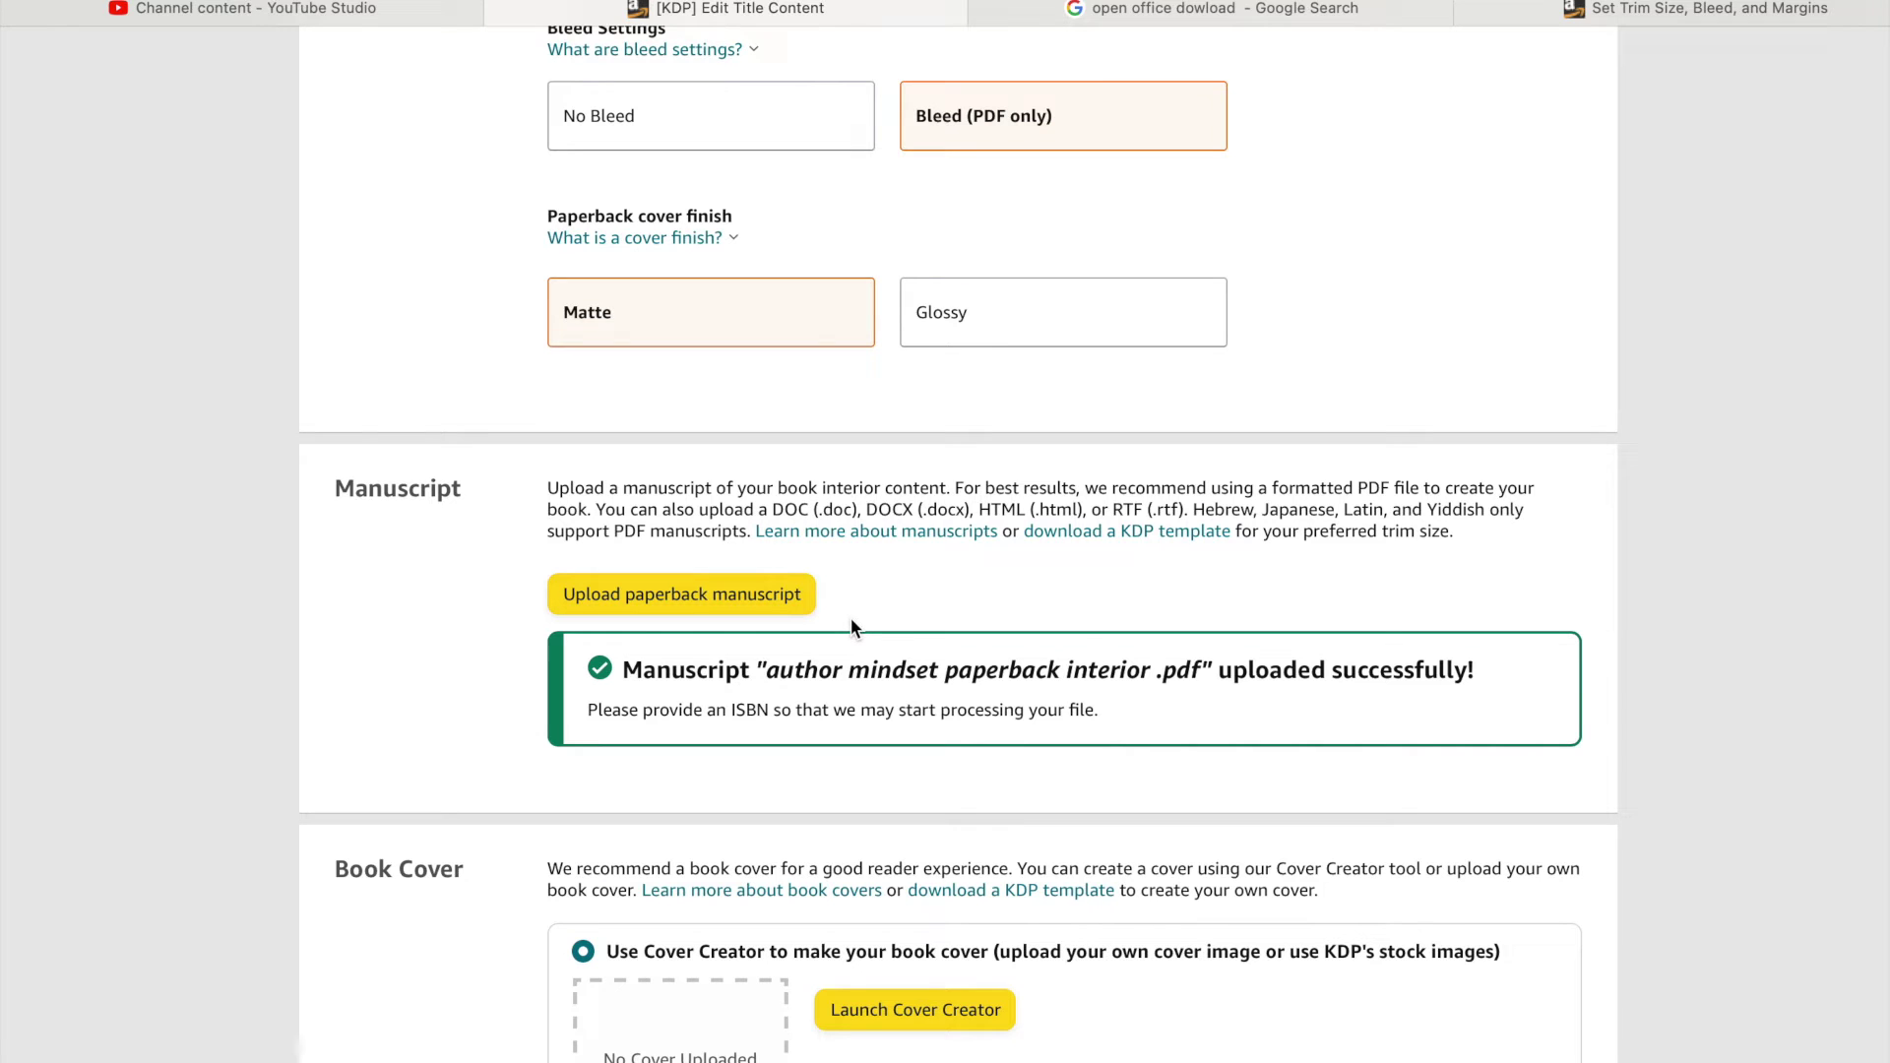
{"action": "scroll", "coordinate": [860, 636], "scroll_direction": "down", "scroll_amount": 1}
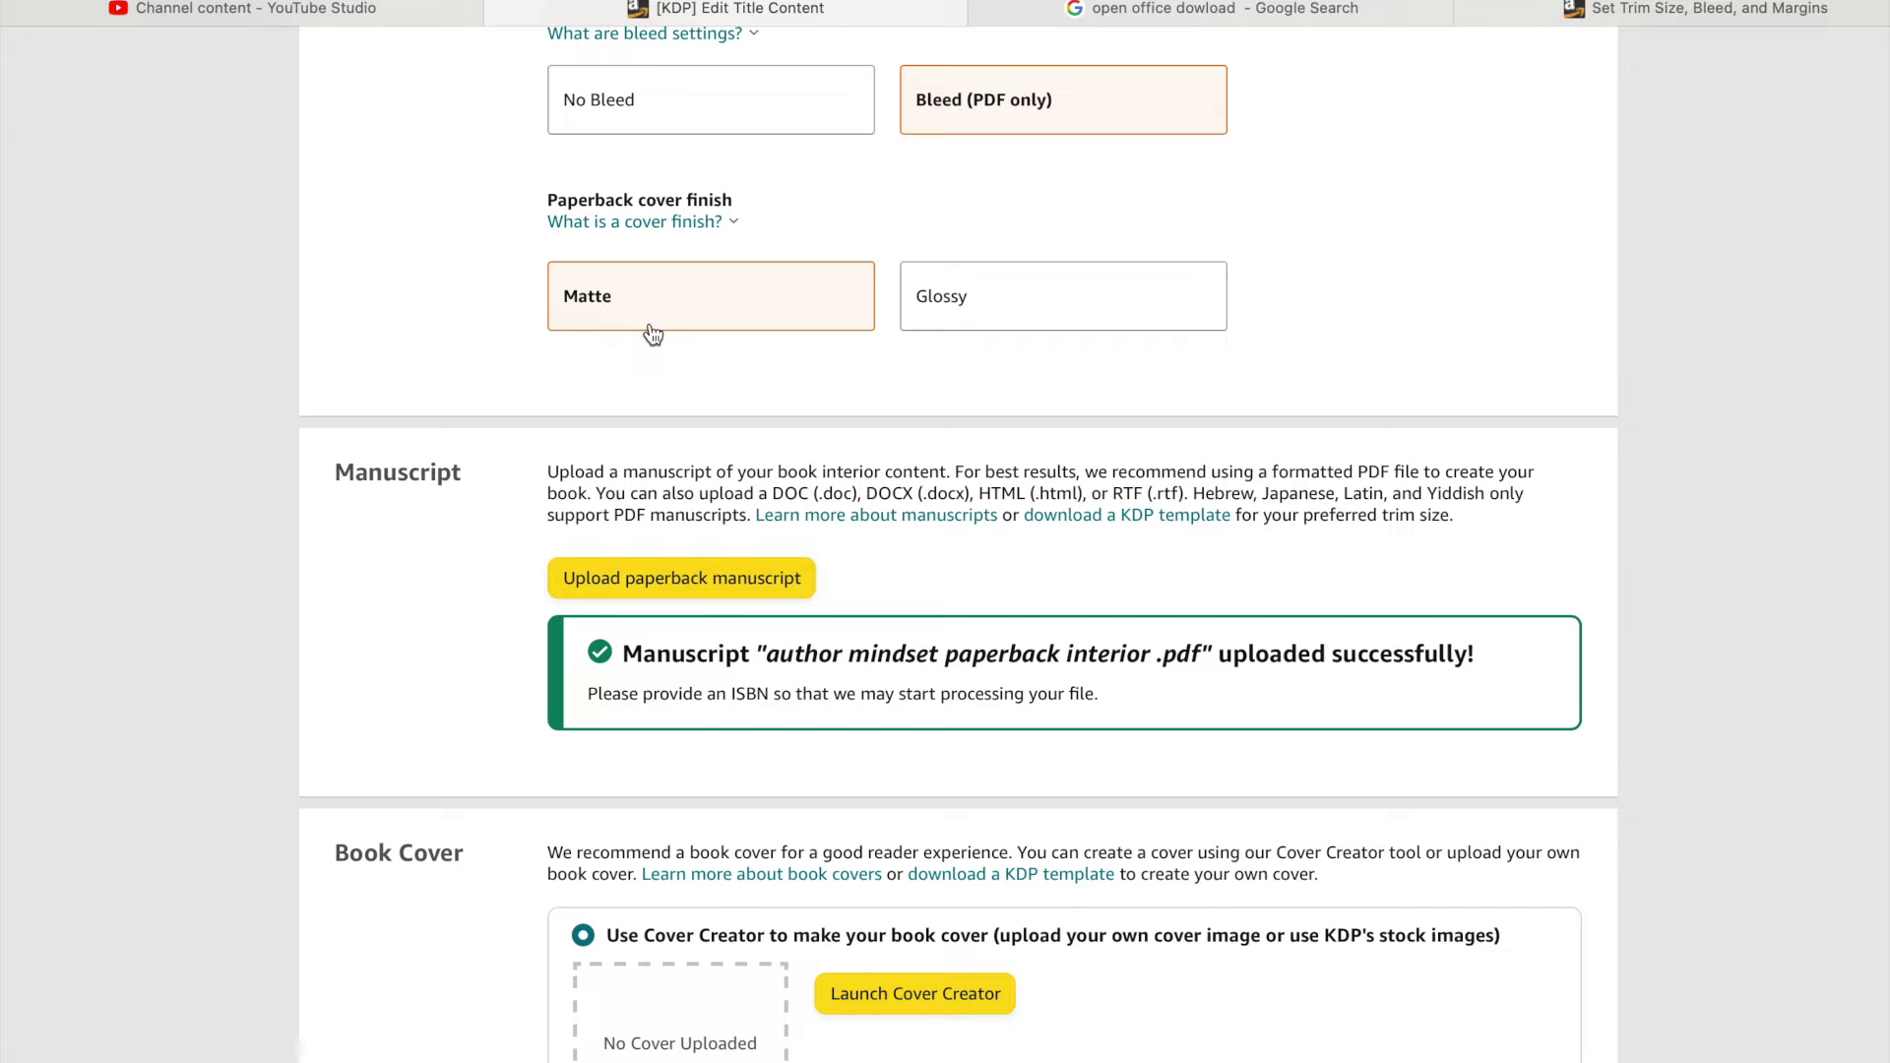
{"action": "scroll", "coordinate": [1100, 638], "scroll_direction": "down", "scroll_amount": 1}
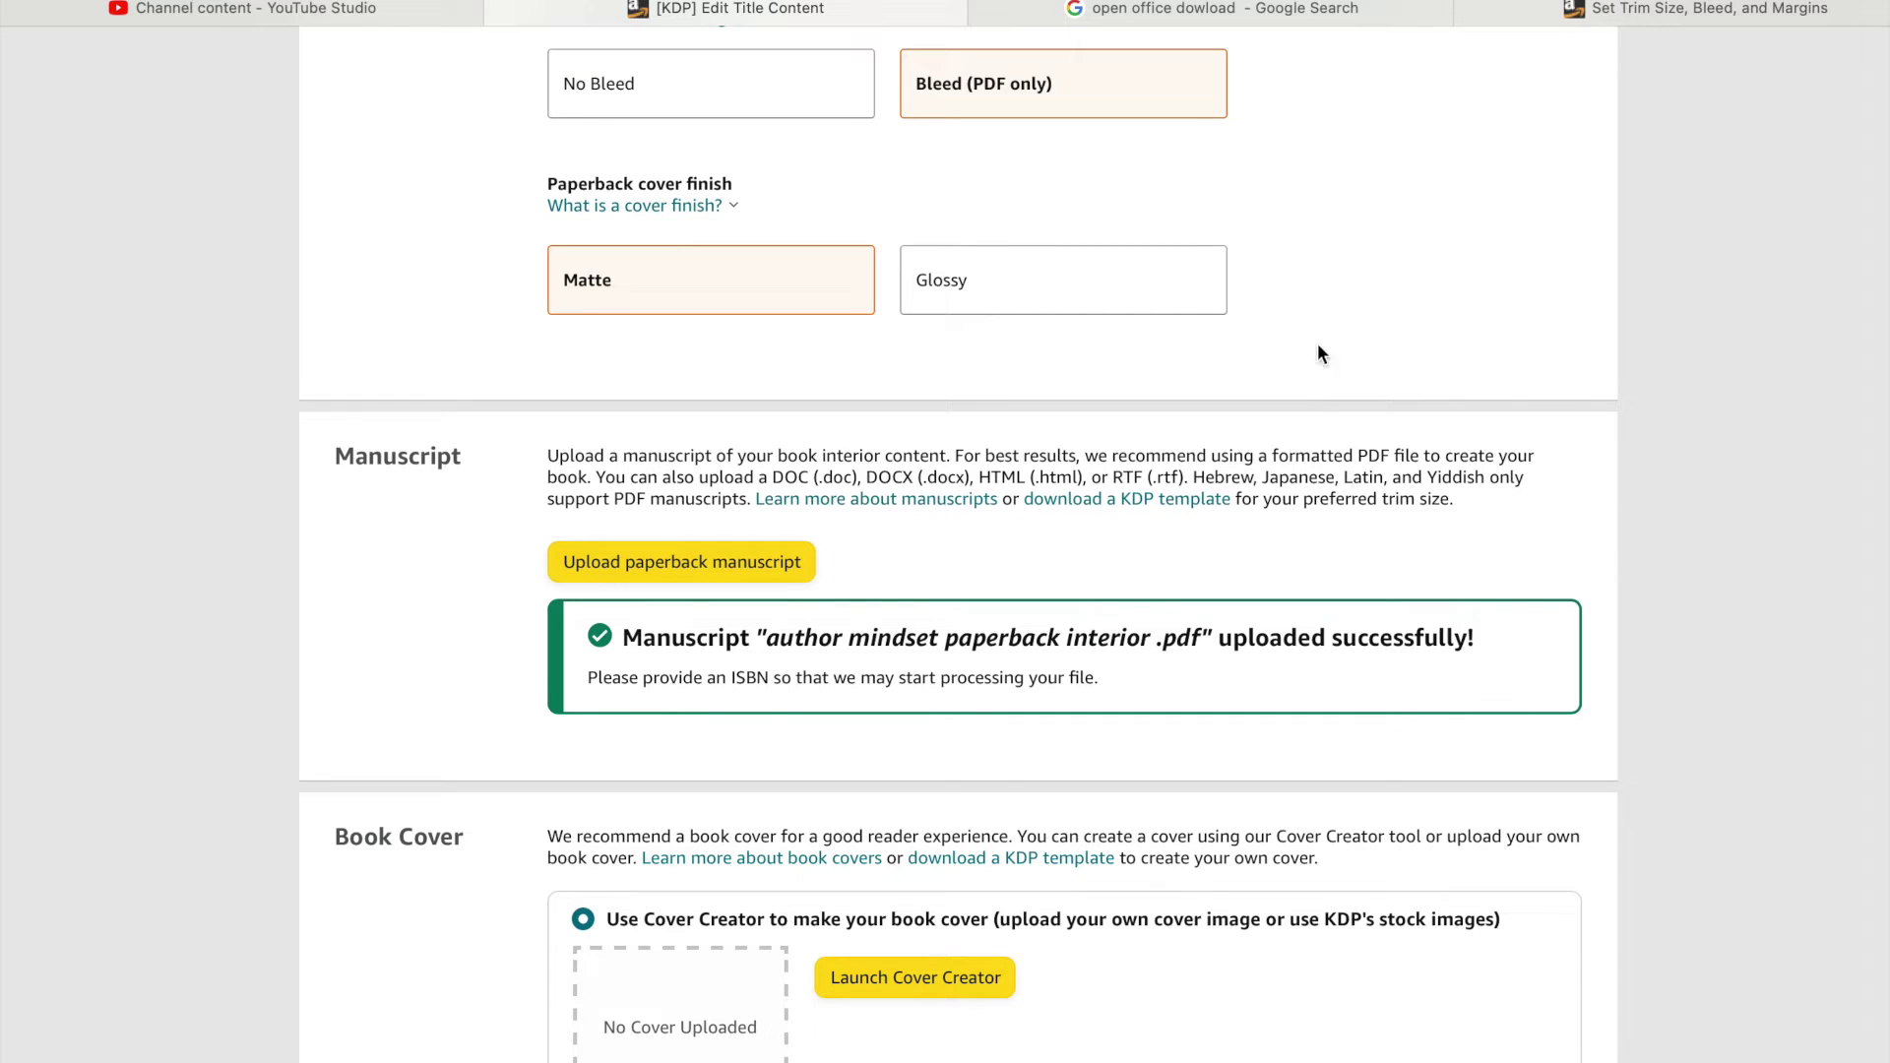
{"action": "left_click", "coordinate": [1255, 9]}
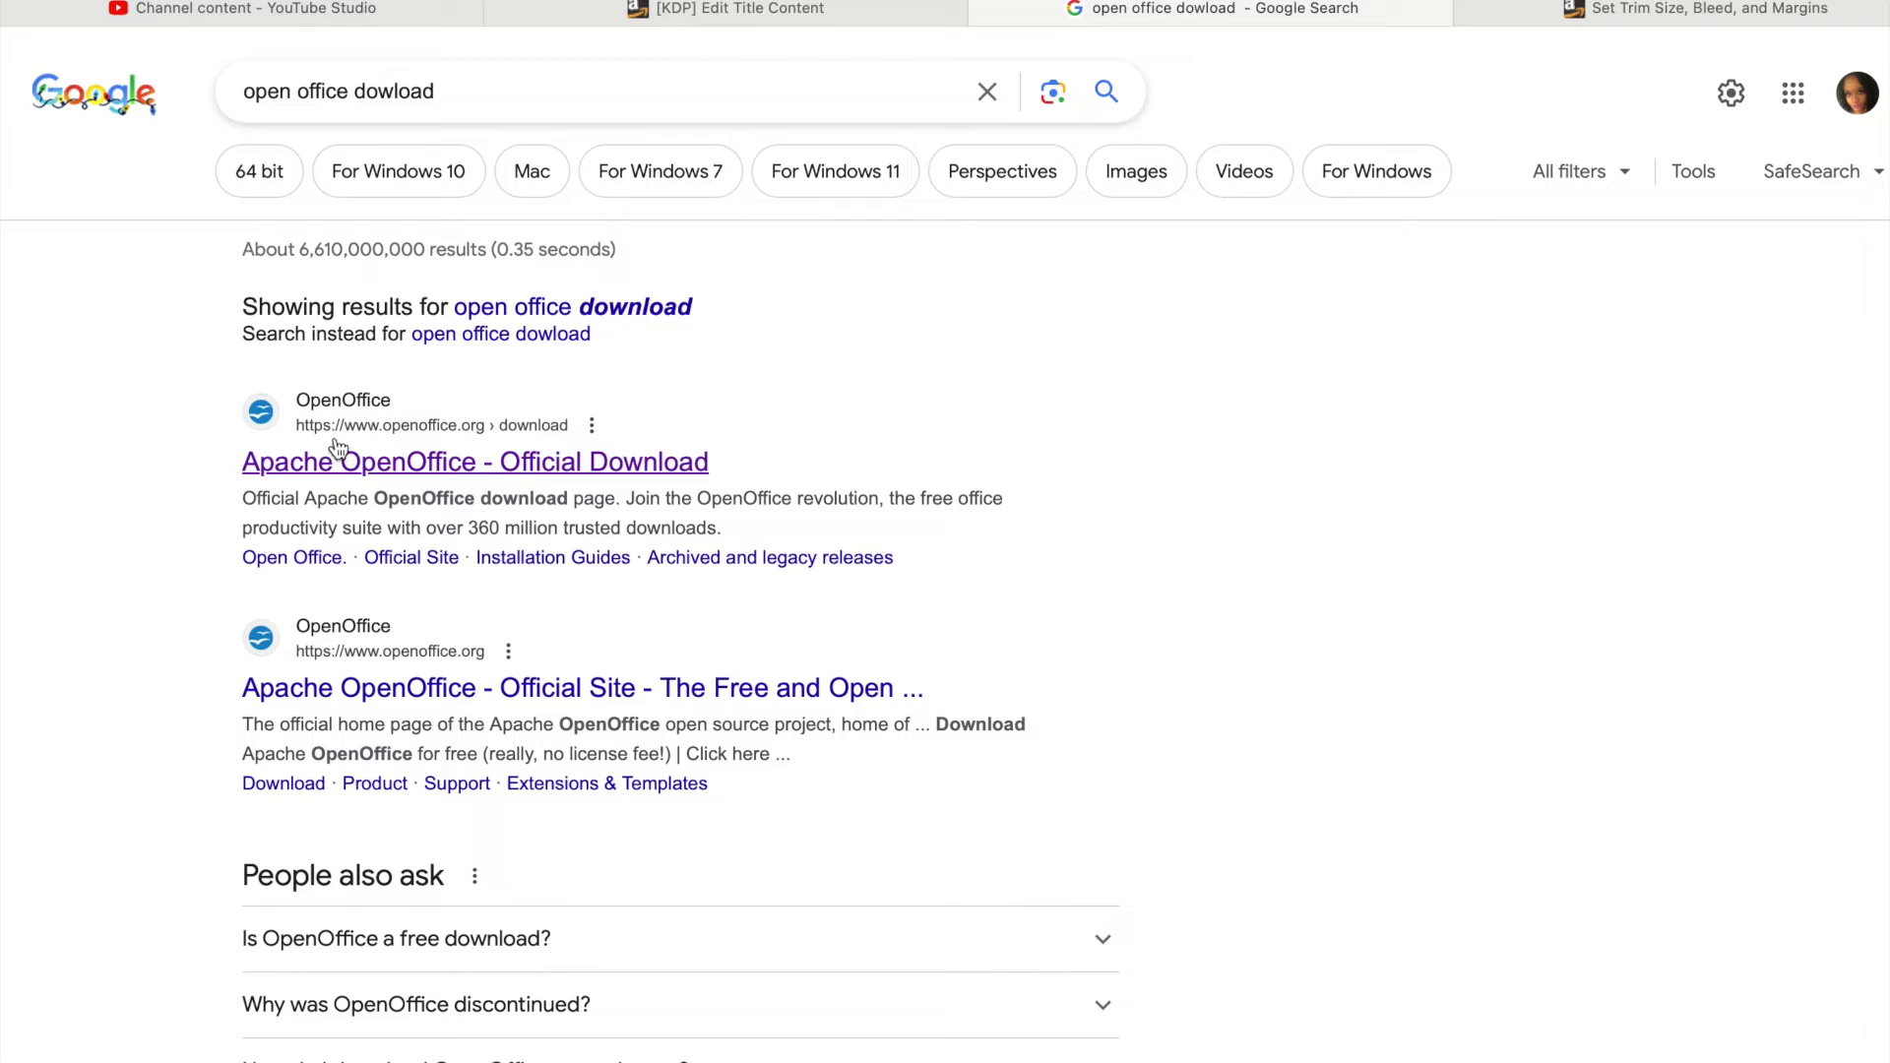
Open the official Apache OpenOffice download page, view its operating system options, and return to the KDP title content page
{"action": "left_click", "coordinate": [506, 468]}
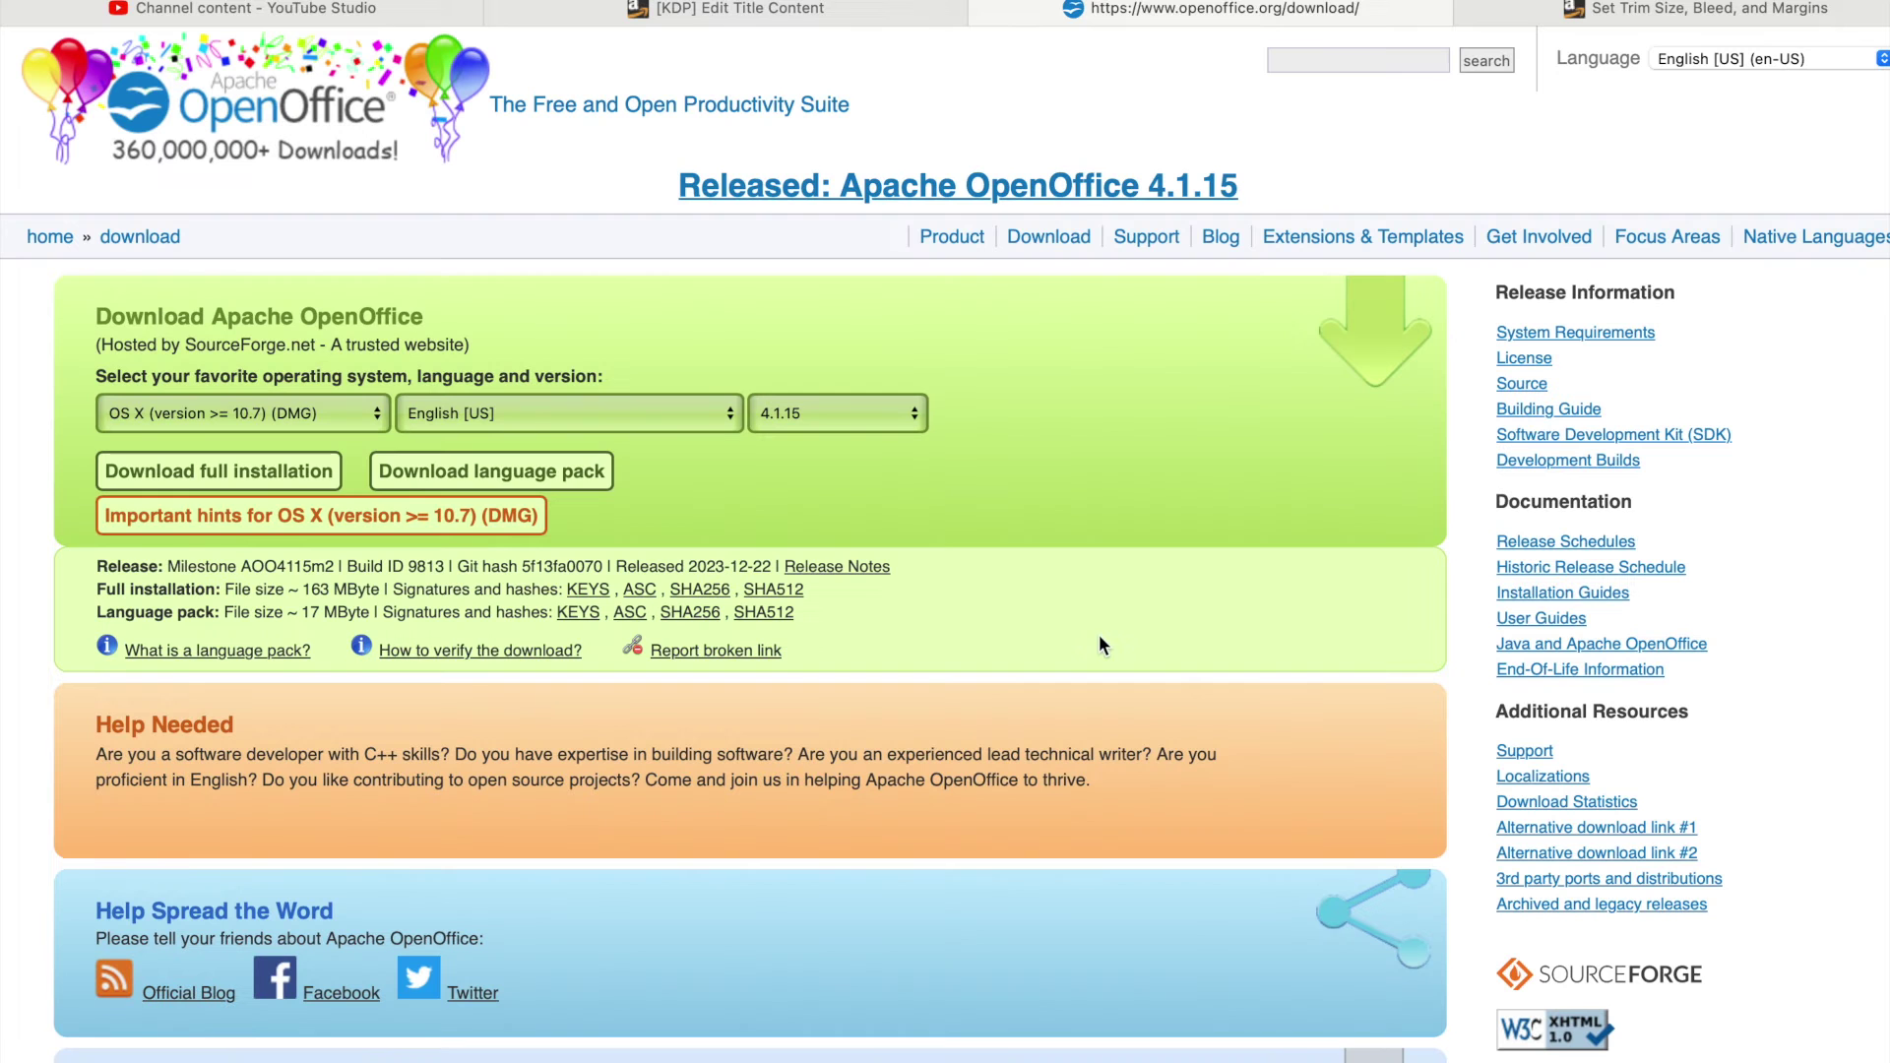
{"action": "left_click", "coordinate": [270, 437]}
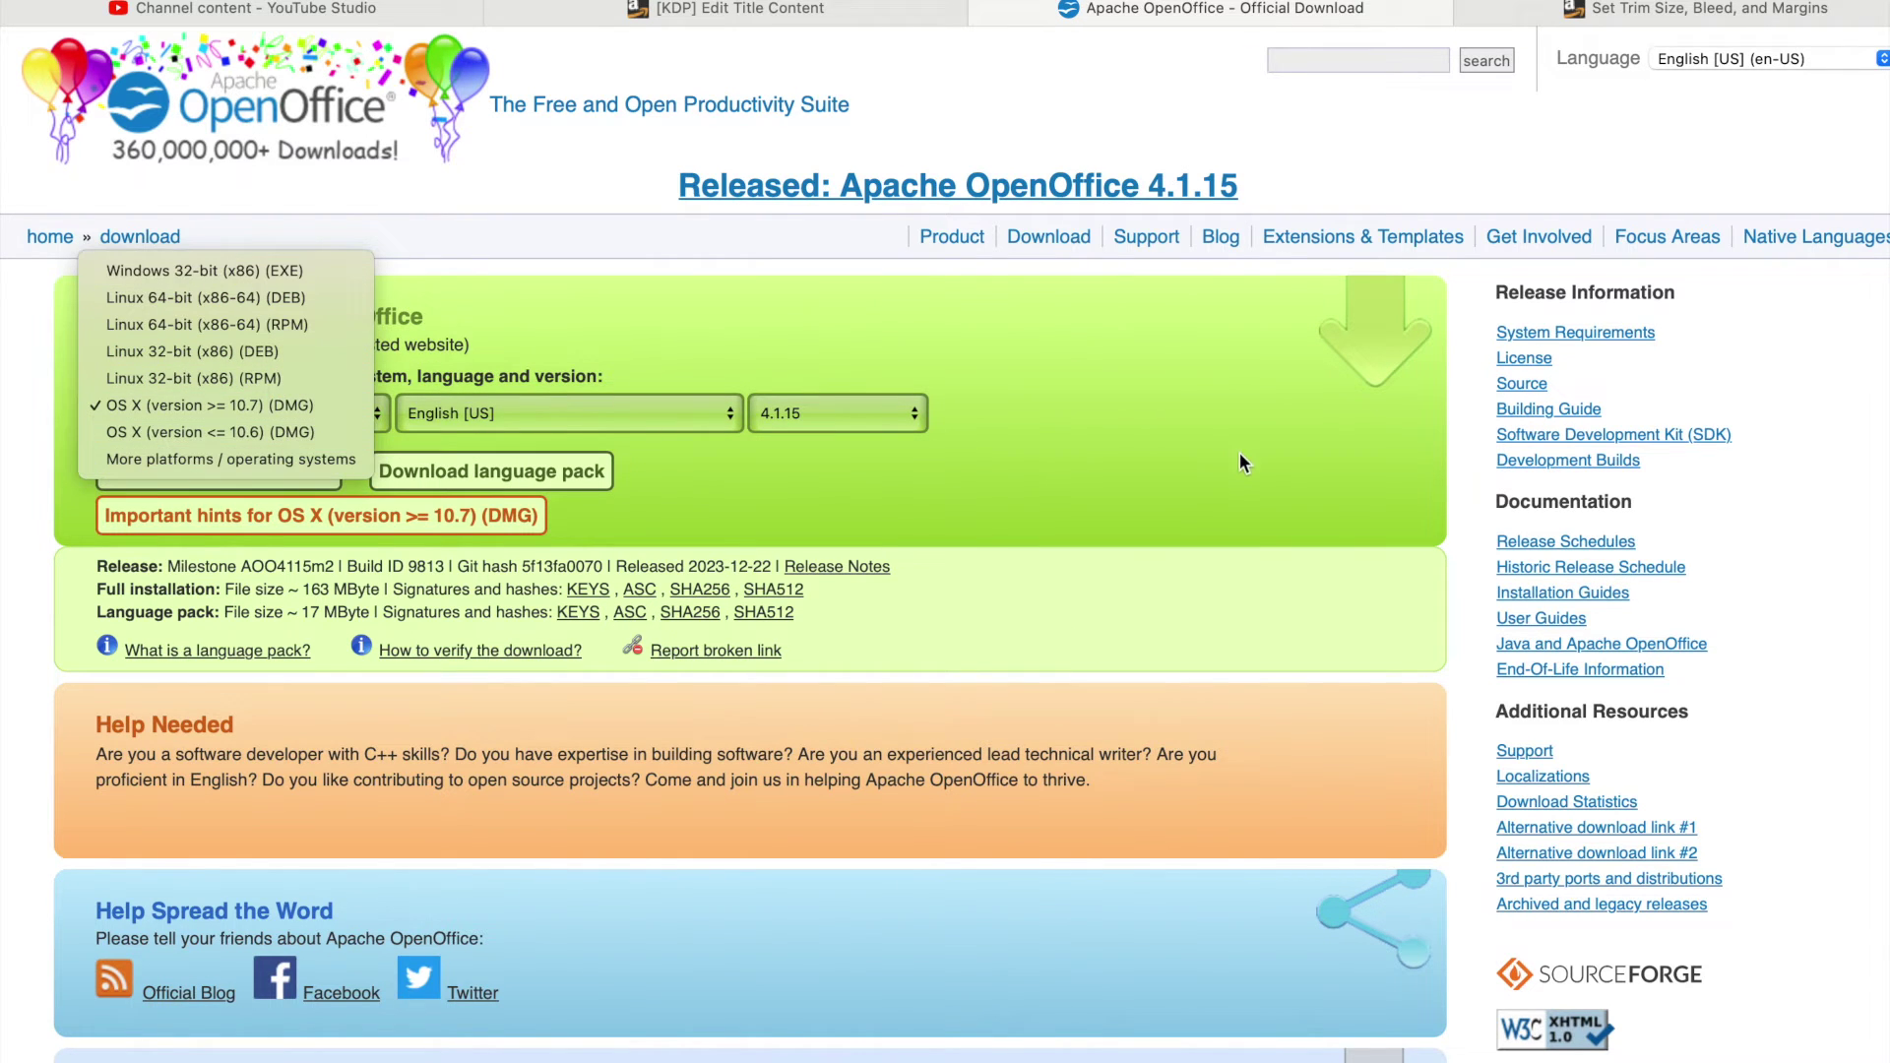
{"action": "left_click", "coordinate": [797, 20]}
{"action": "left_click", "coordinate": [803, 14]}
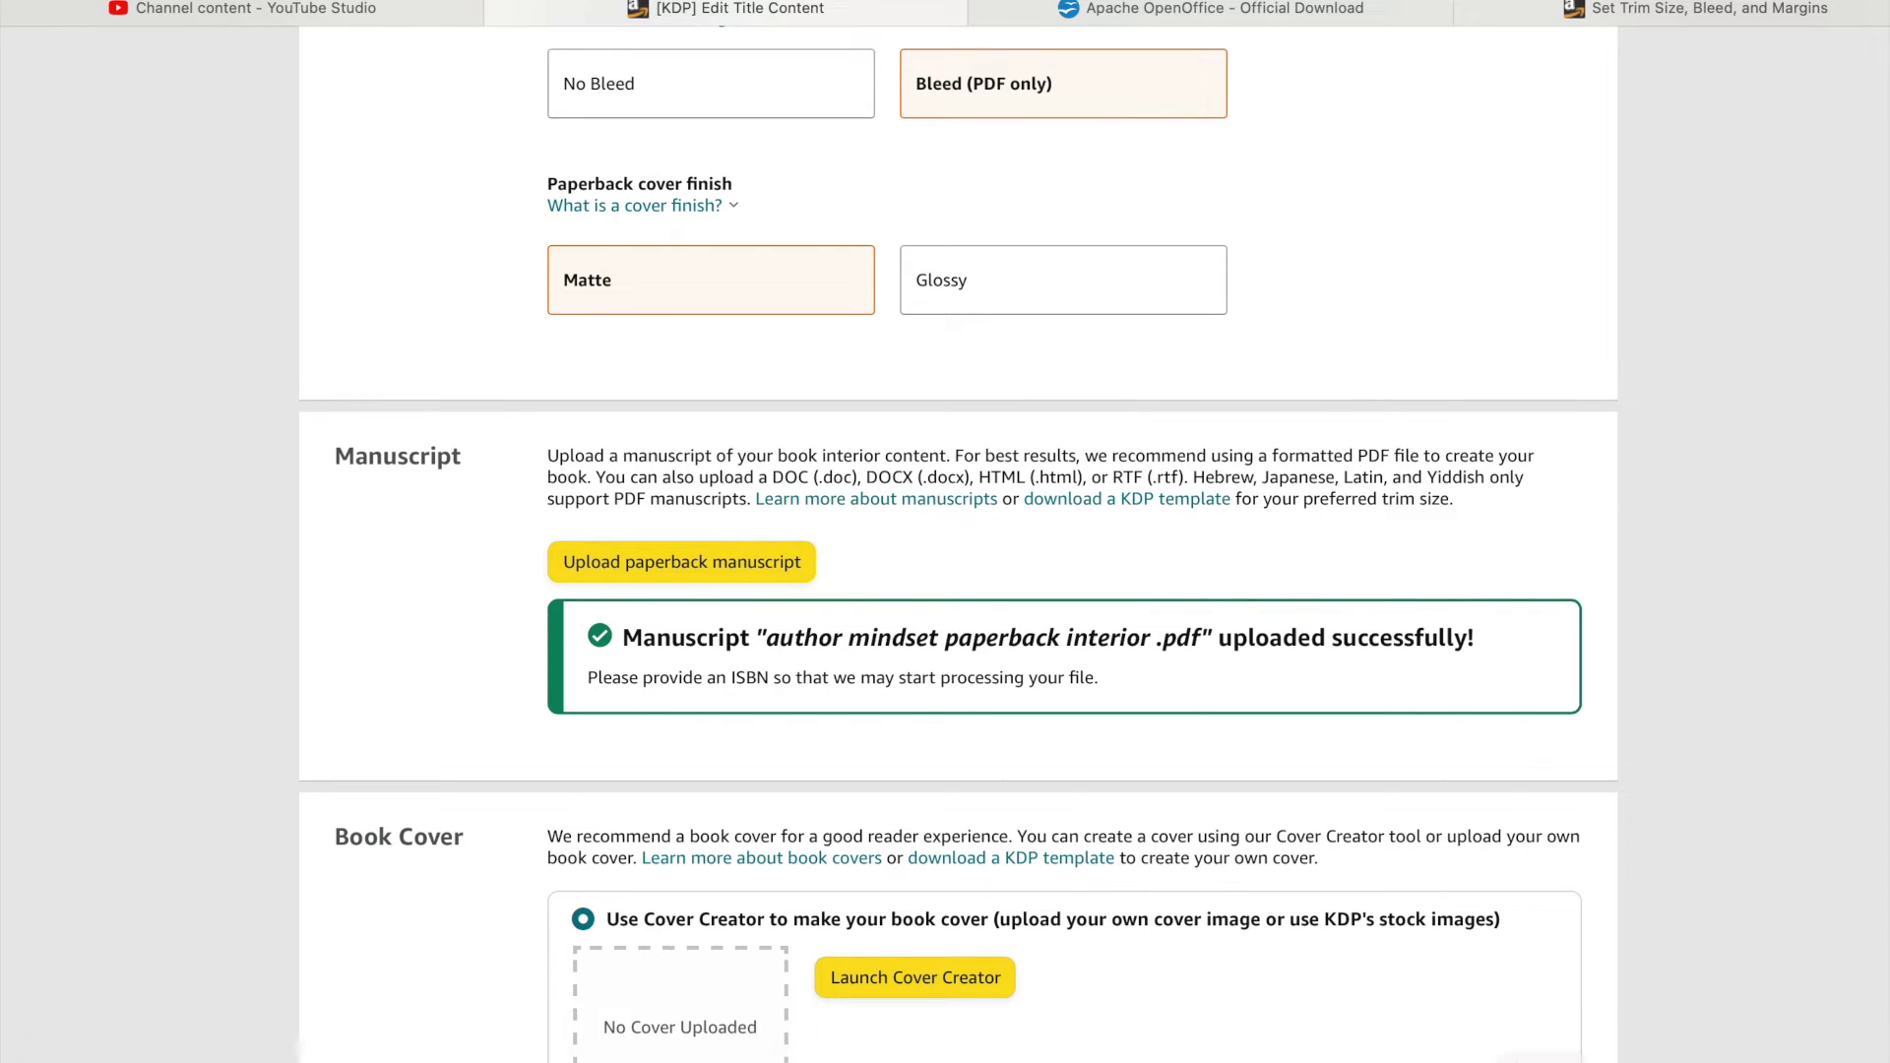
Switch to OpenOffice Writer and enlarge the document window
{"action": "mouse_move", "coordinate": [1611, 1053]}
{"action": "left_click", "coordinate": [1676, 1055]}
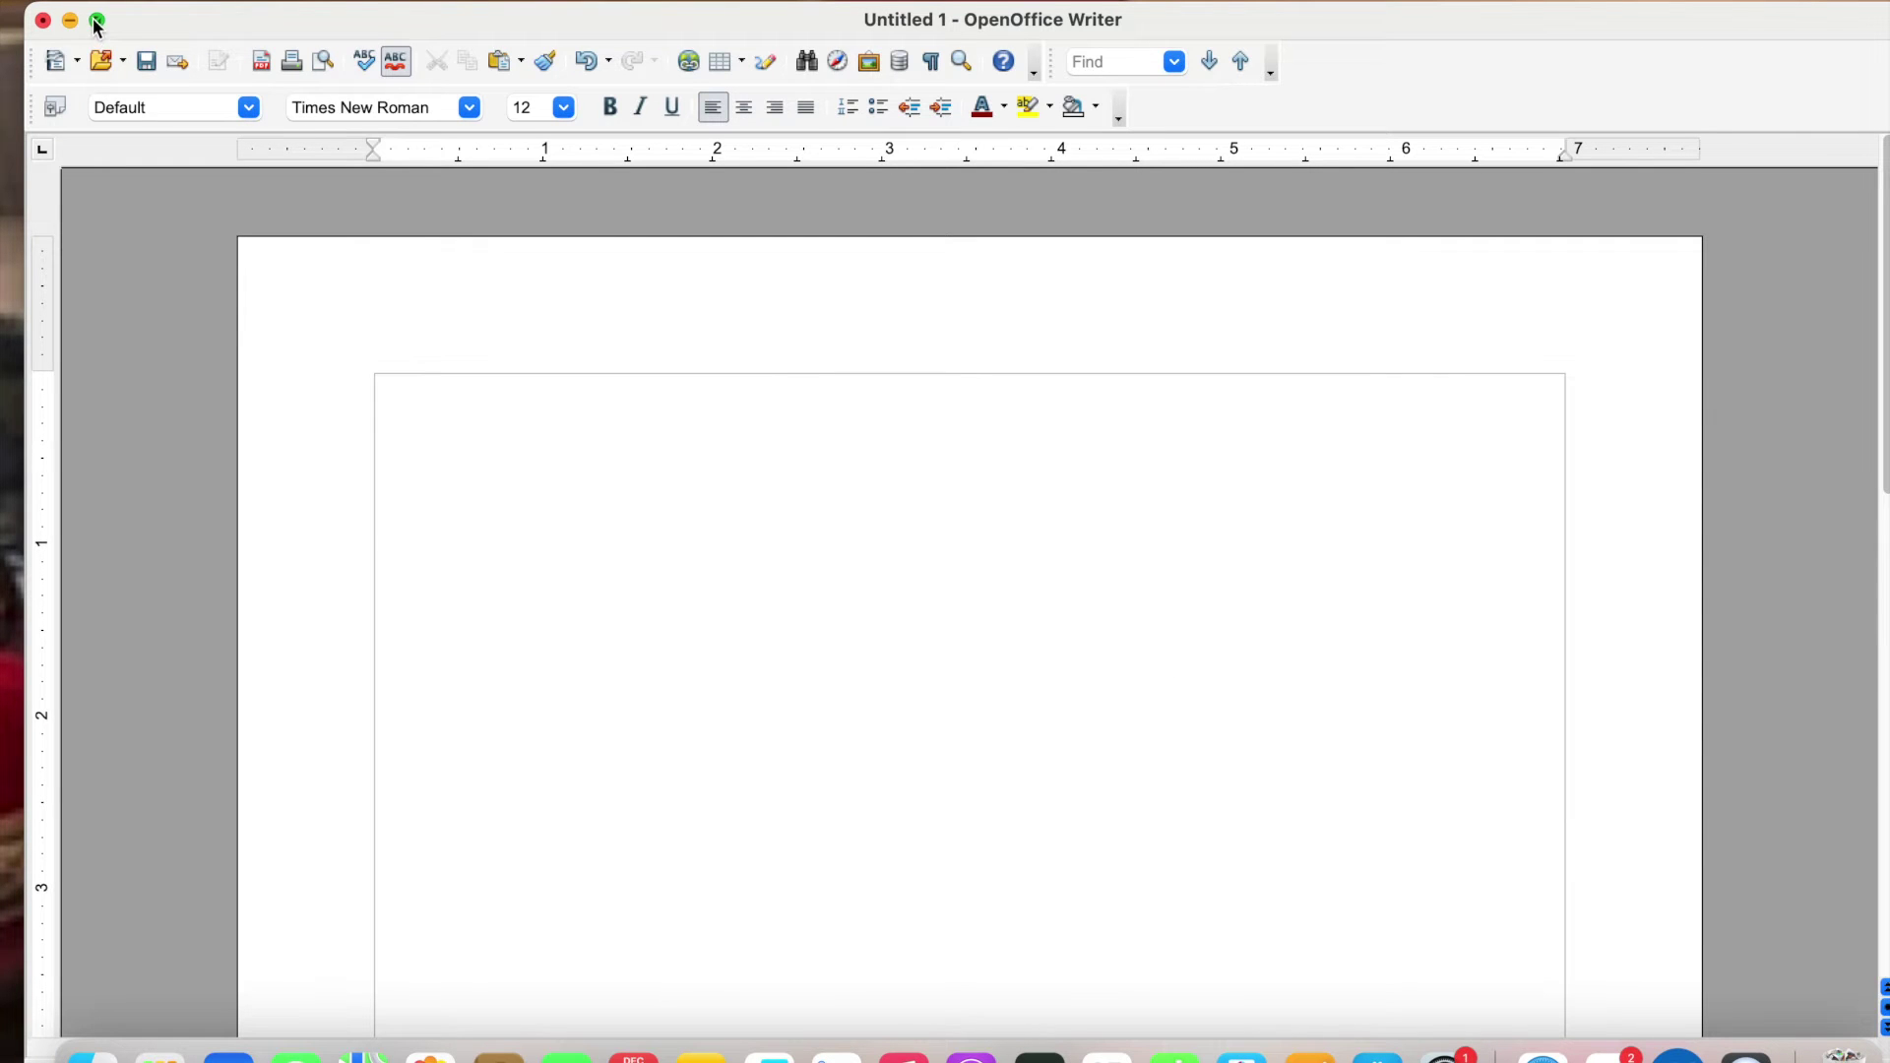
{"action": "mouse_move", "coordinate": [106, 21]}
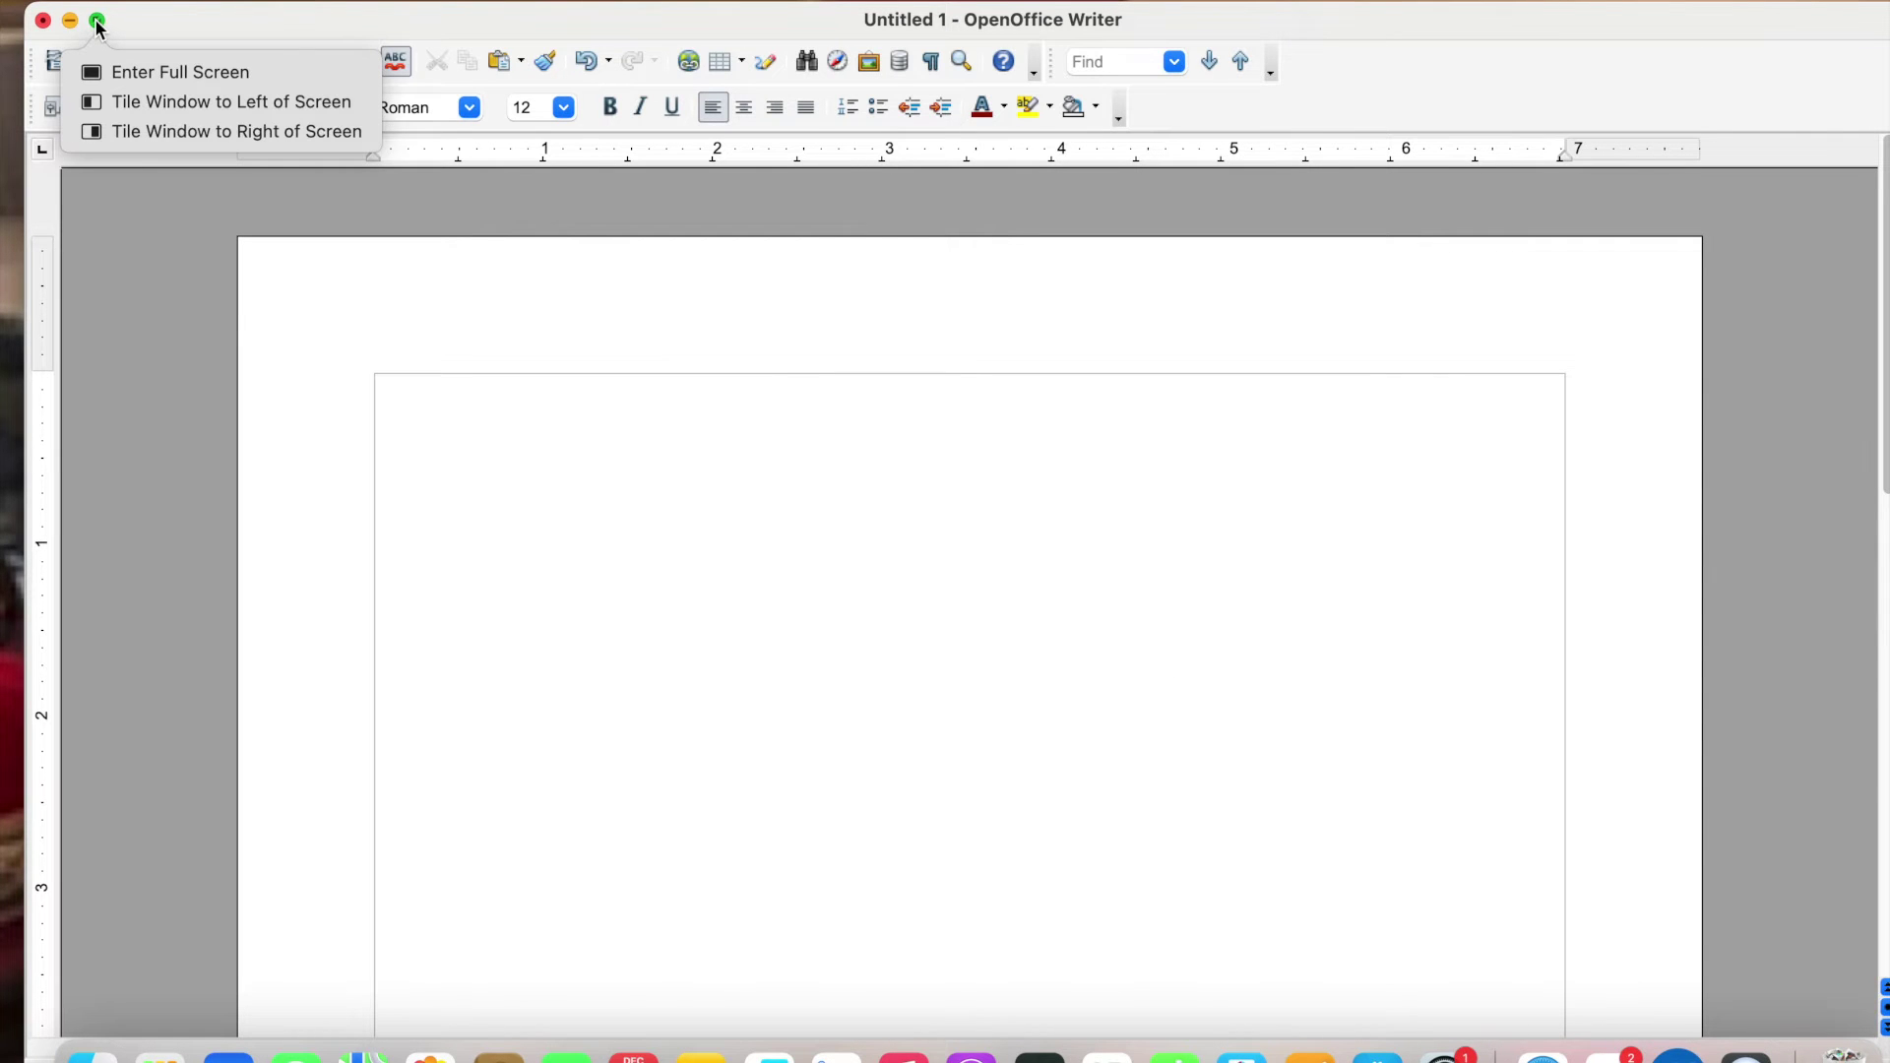
{"action": "left_click", "coordinate": [98, 20]}
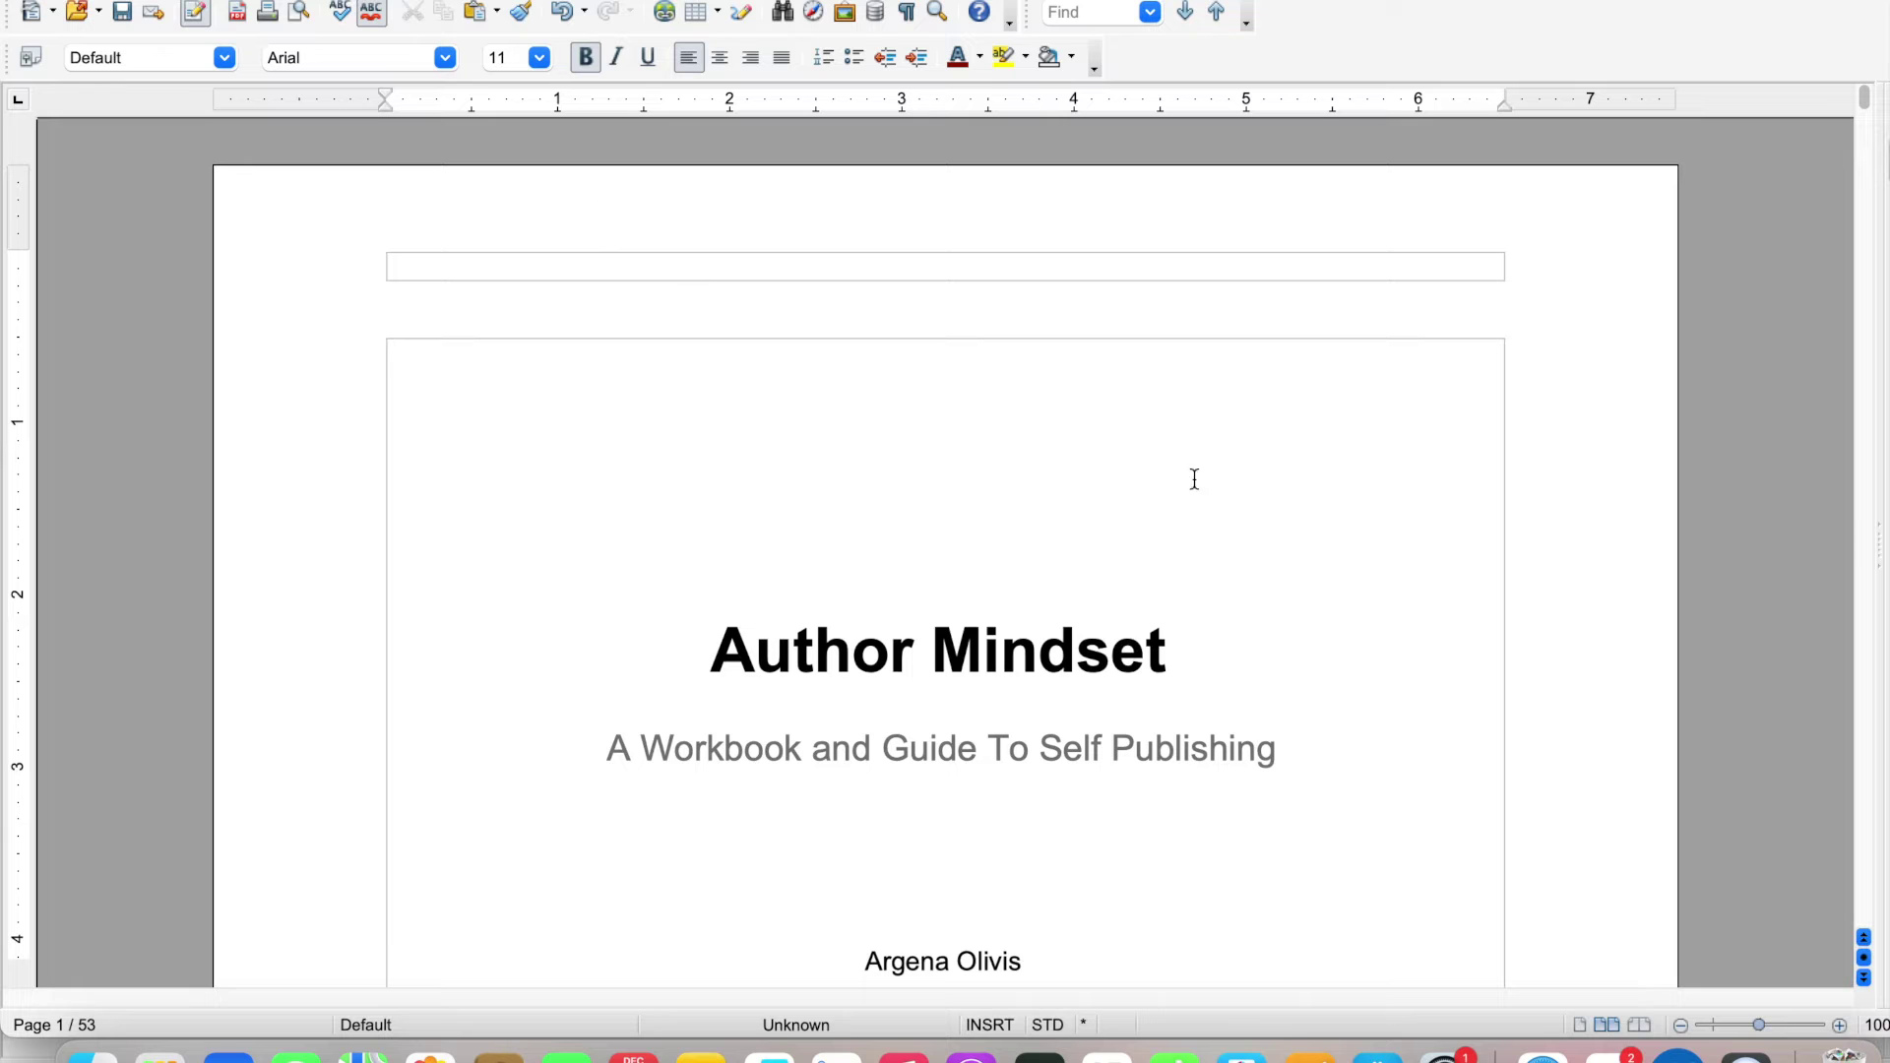
Return to the KDP paperback content and review the available trim sizes, keeping 6 x 9 in selected
{"action": "left_click", "coordinate": [1542, 1053]}
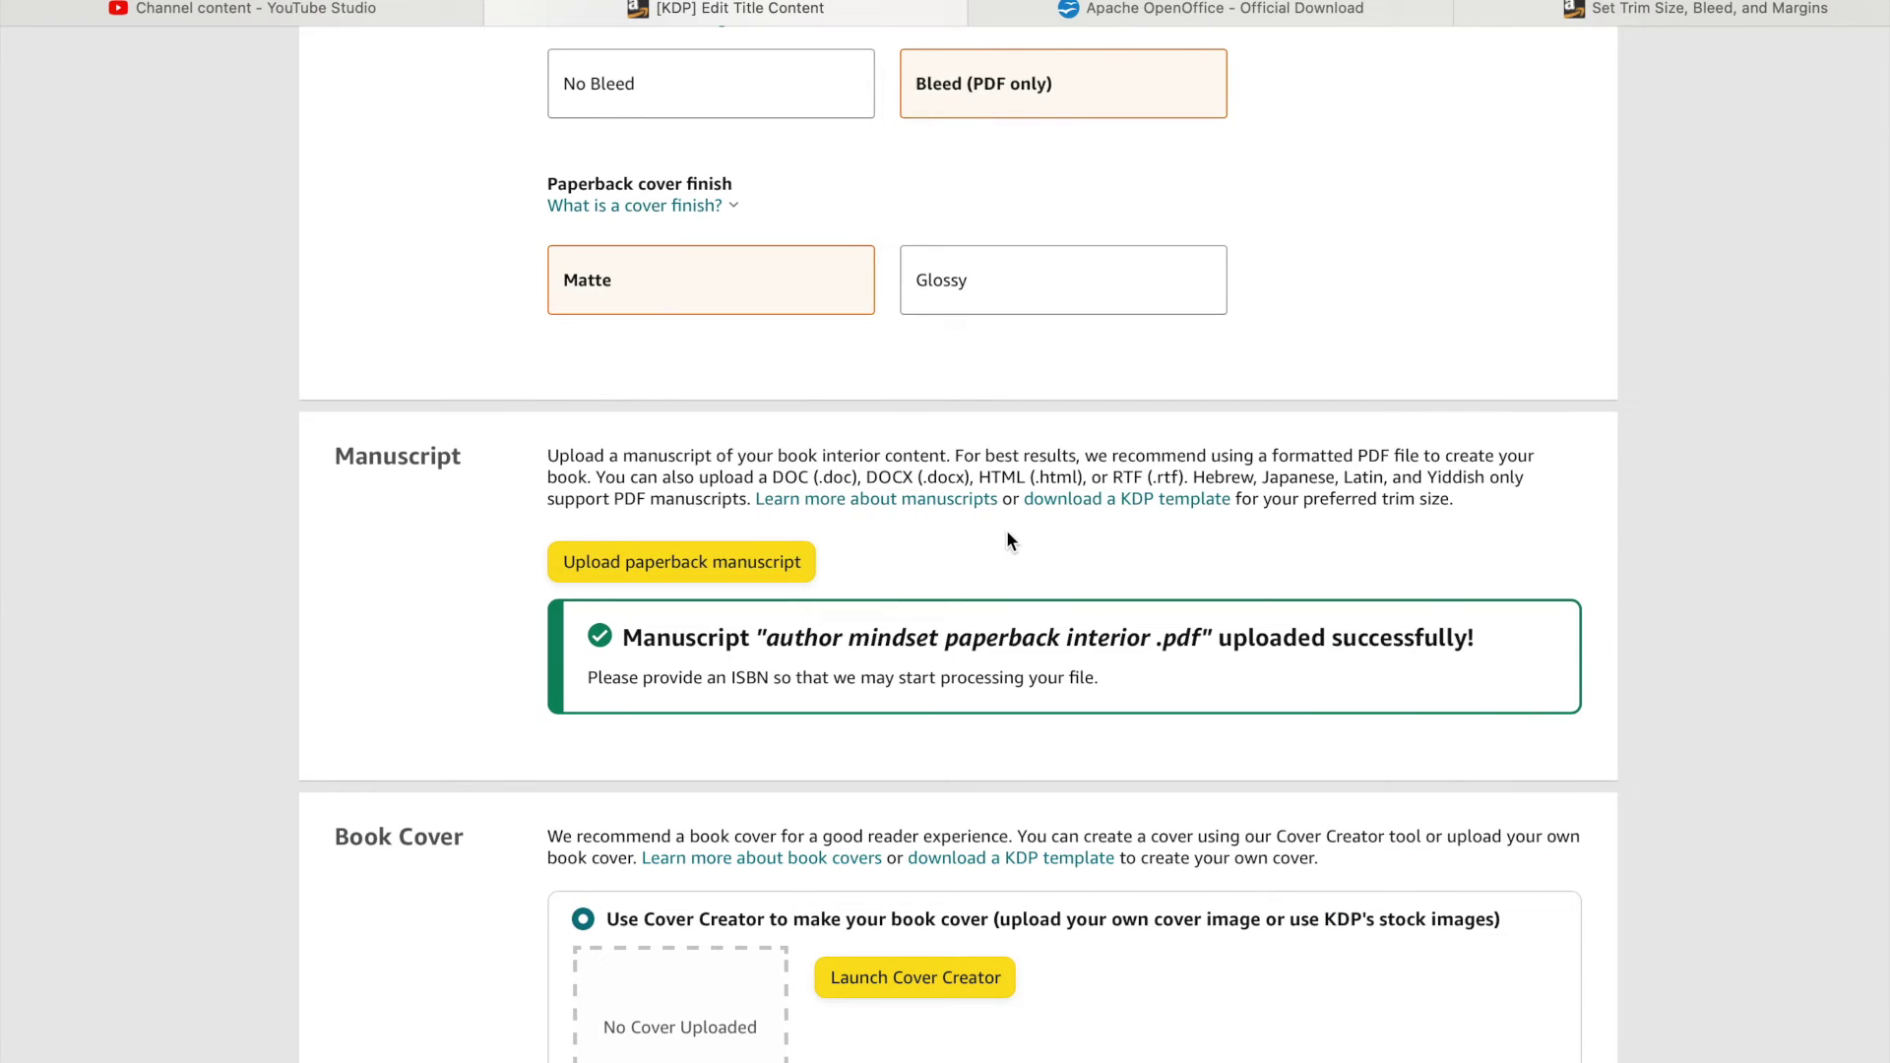
{"action": "scroll", "coordinate": [999, 504], "scroll_direction": "up", "scroll_amount": 5}
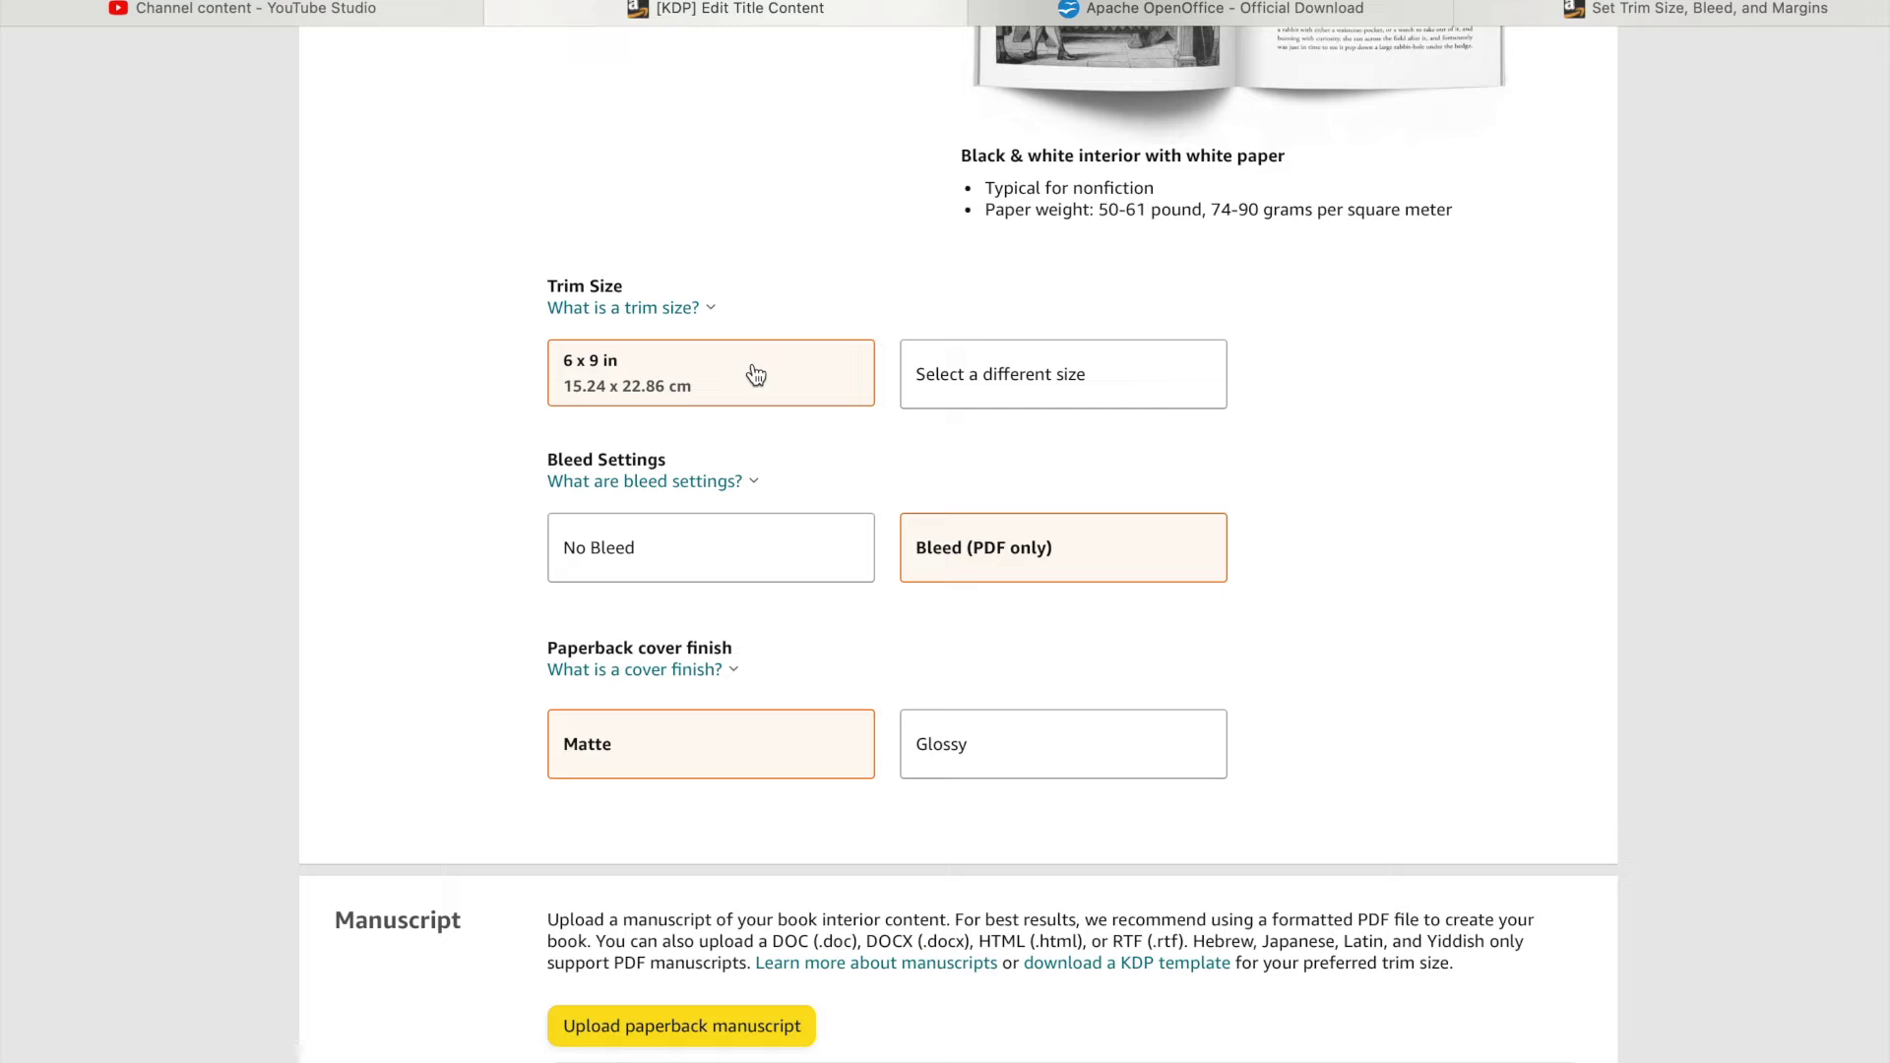
{"action": "left_click", "coordinate": [1113, 386]}
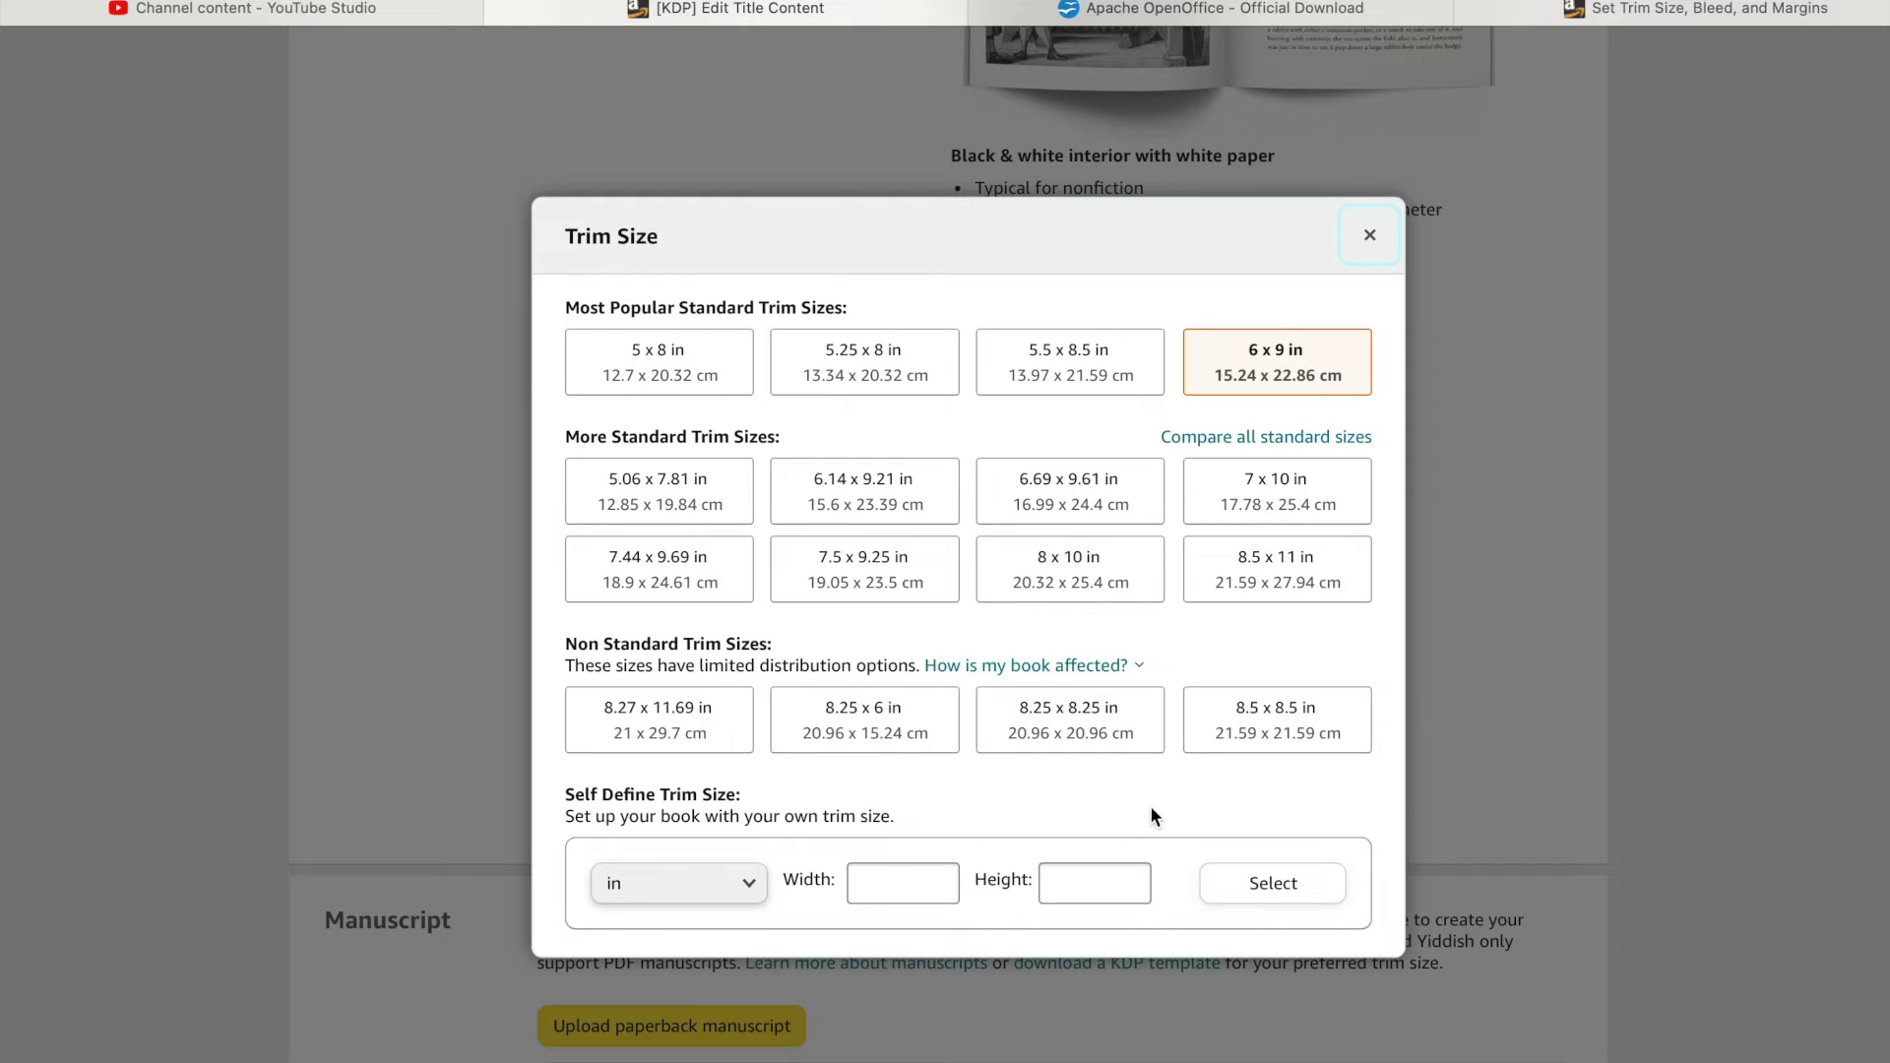
{"action": "left_click", "coordinate": [1371, 237]}
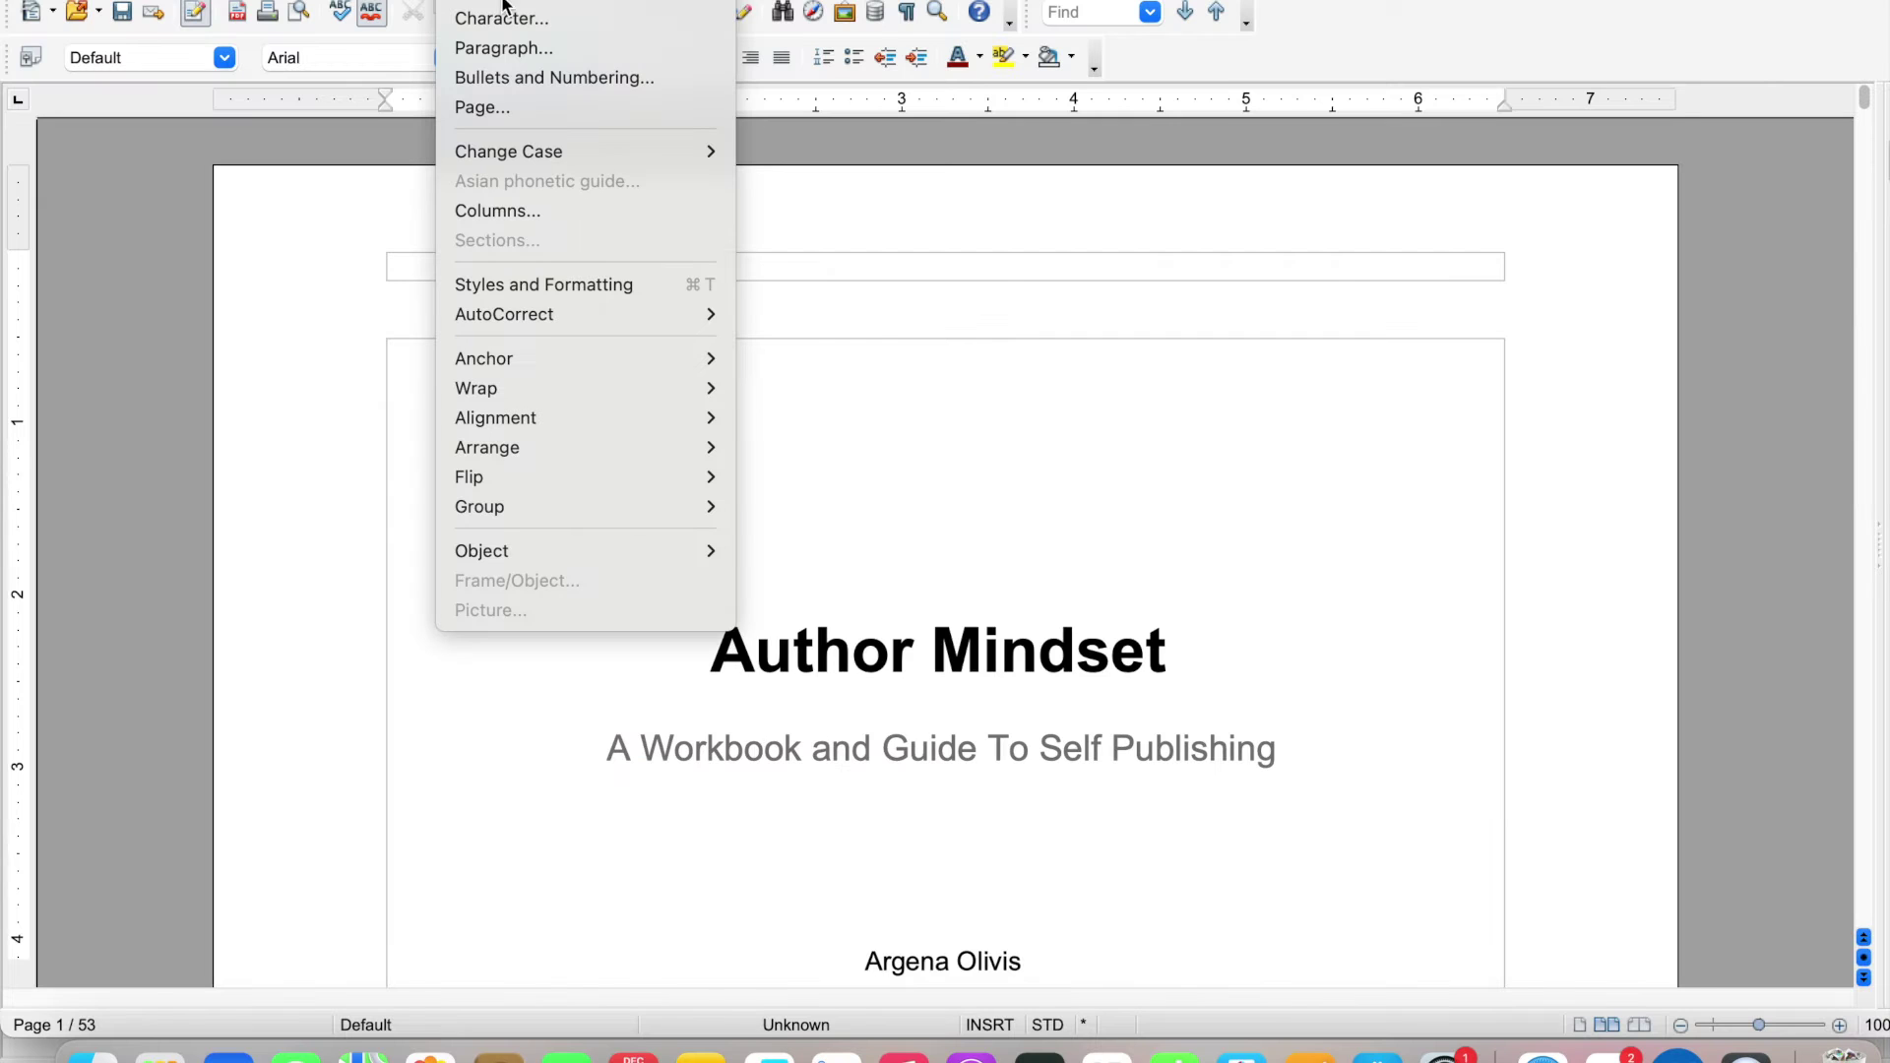
In the OpenOffice Writer manuscript, set the default page style to 6" wide by 9" high
{"action": "mouse_move", "coordinate": [572, 557]}
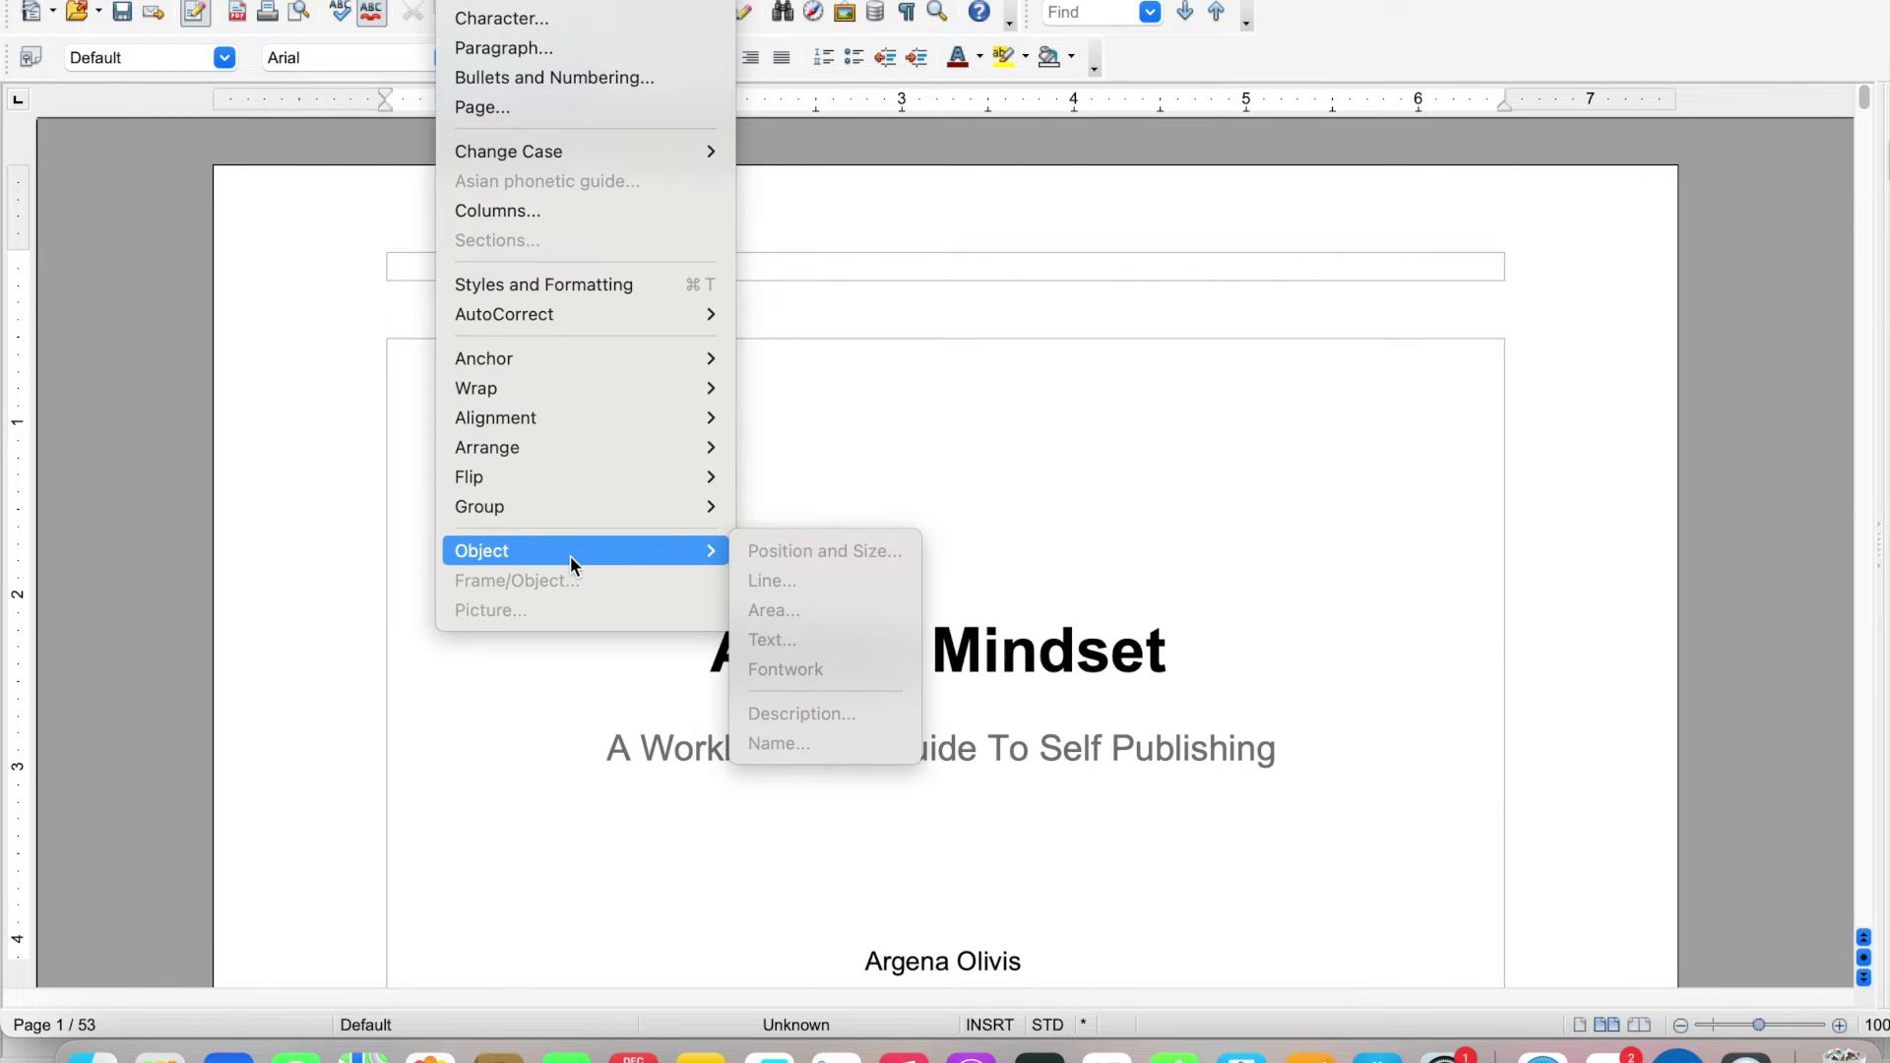
{"action": "left_click", "coordinate": [591, 111]}
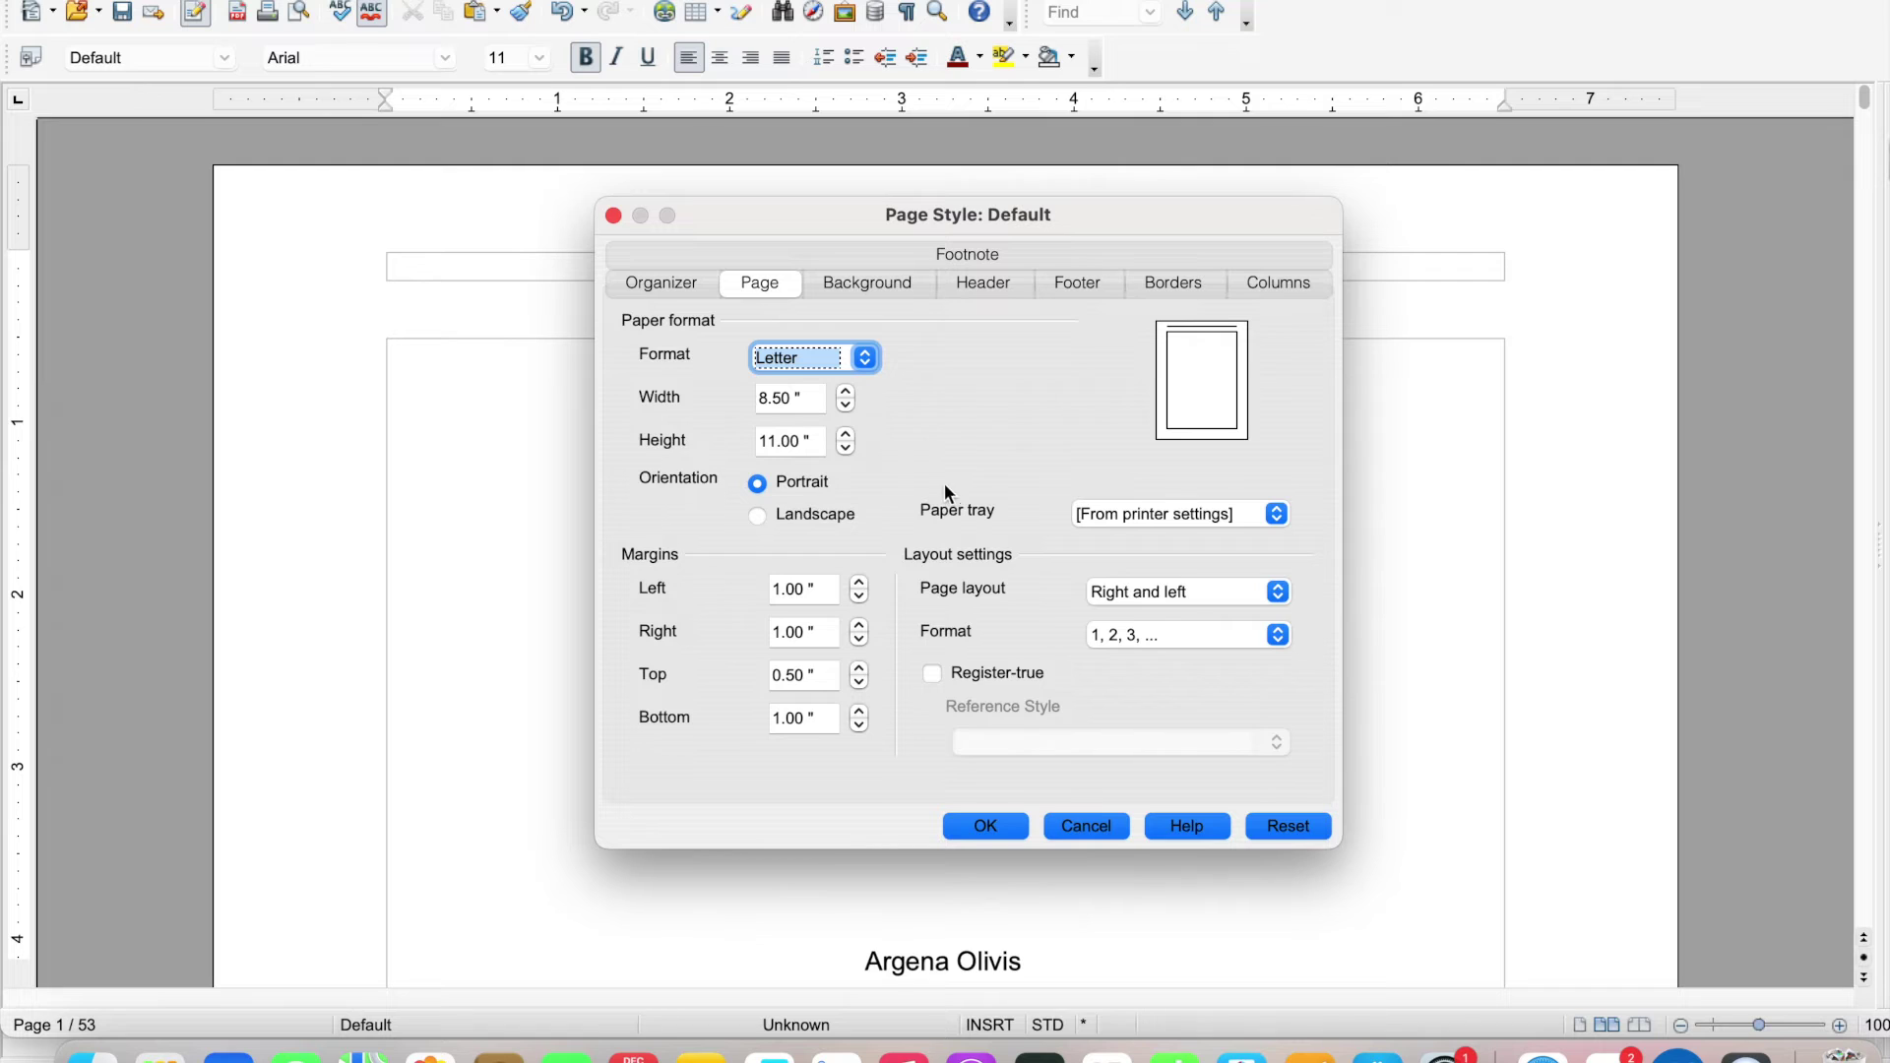
{"action": "left_click", "coordinate": [787, 397]}
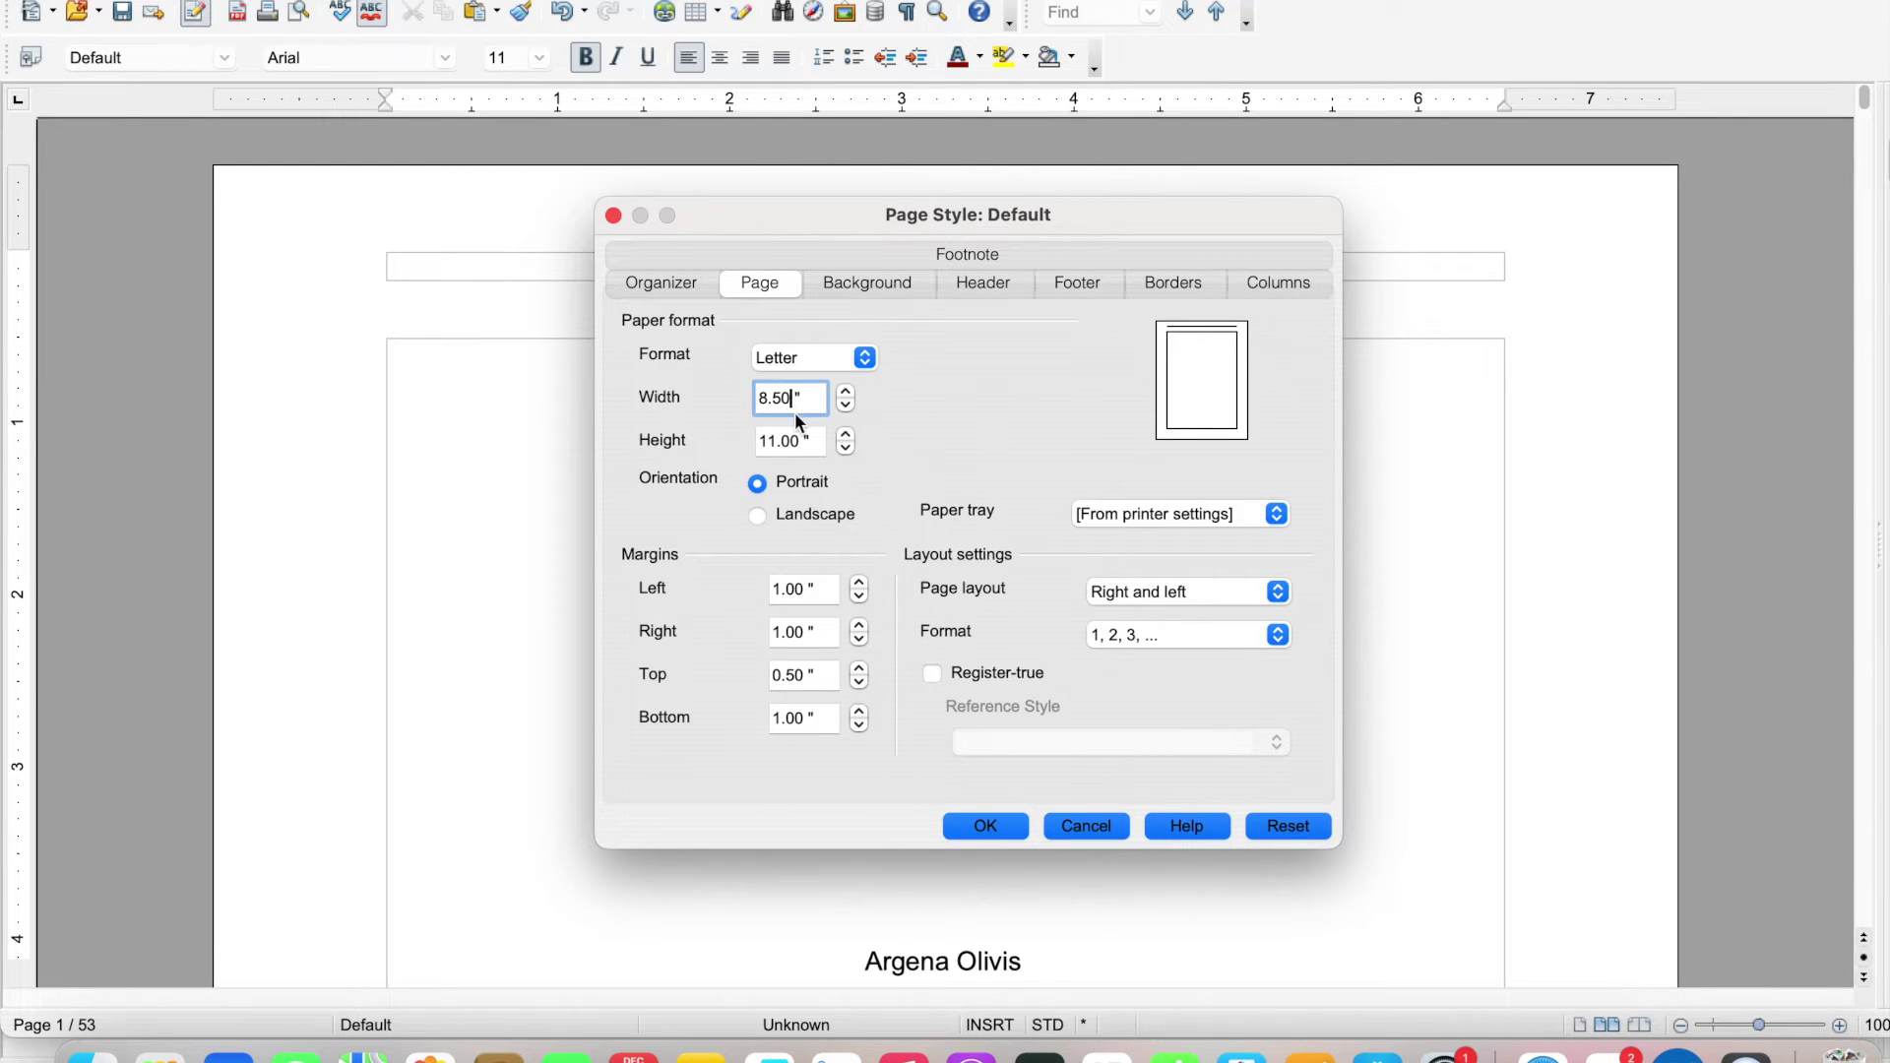
{"action": "left_click", "coordinate": [773, 399]}
{"action": "double_click", "coordinate": [773, 399]}
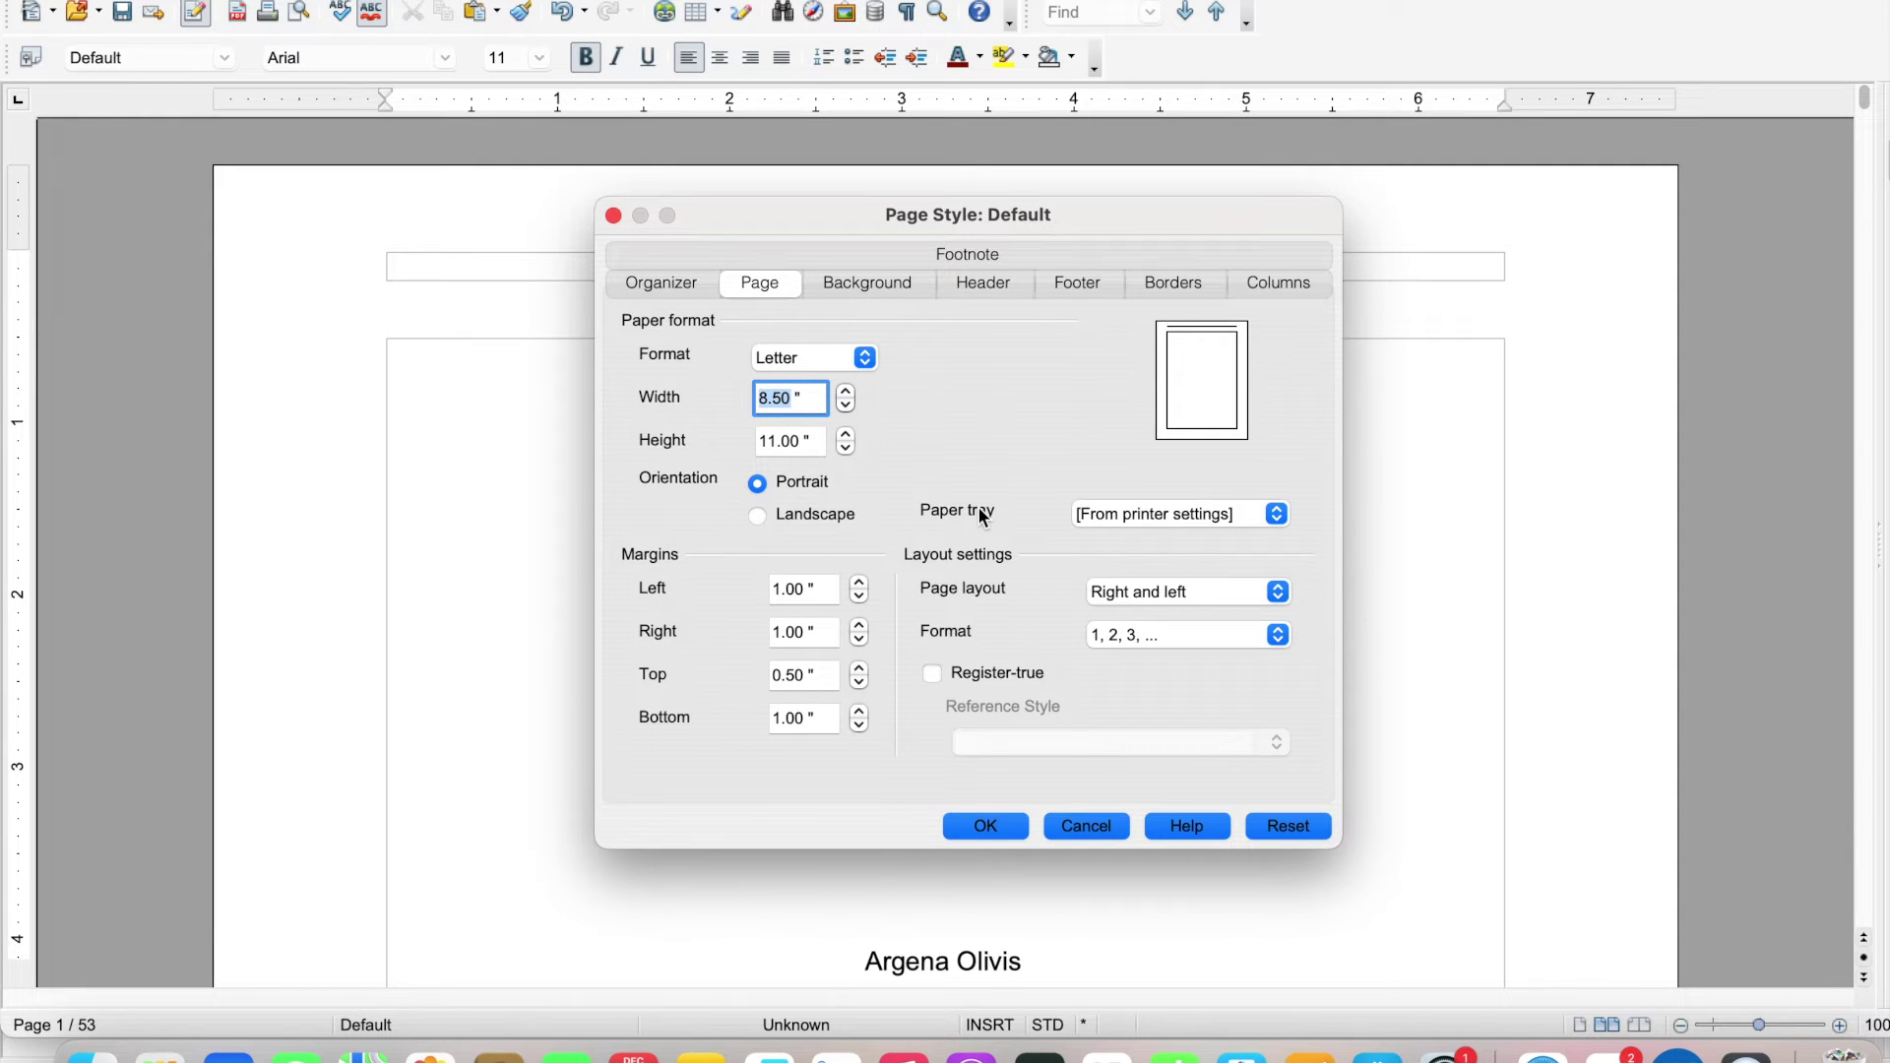
{"action": "type", "text": "6"}
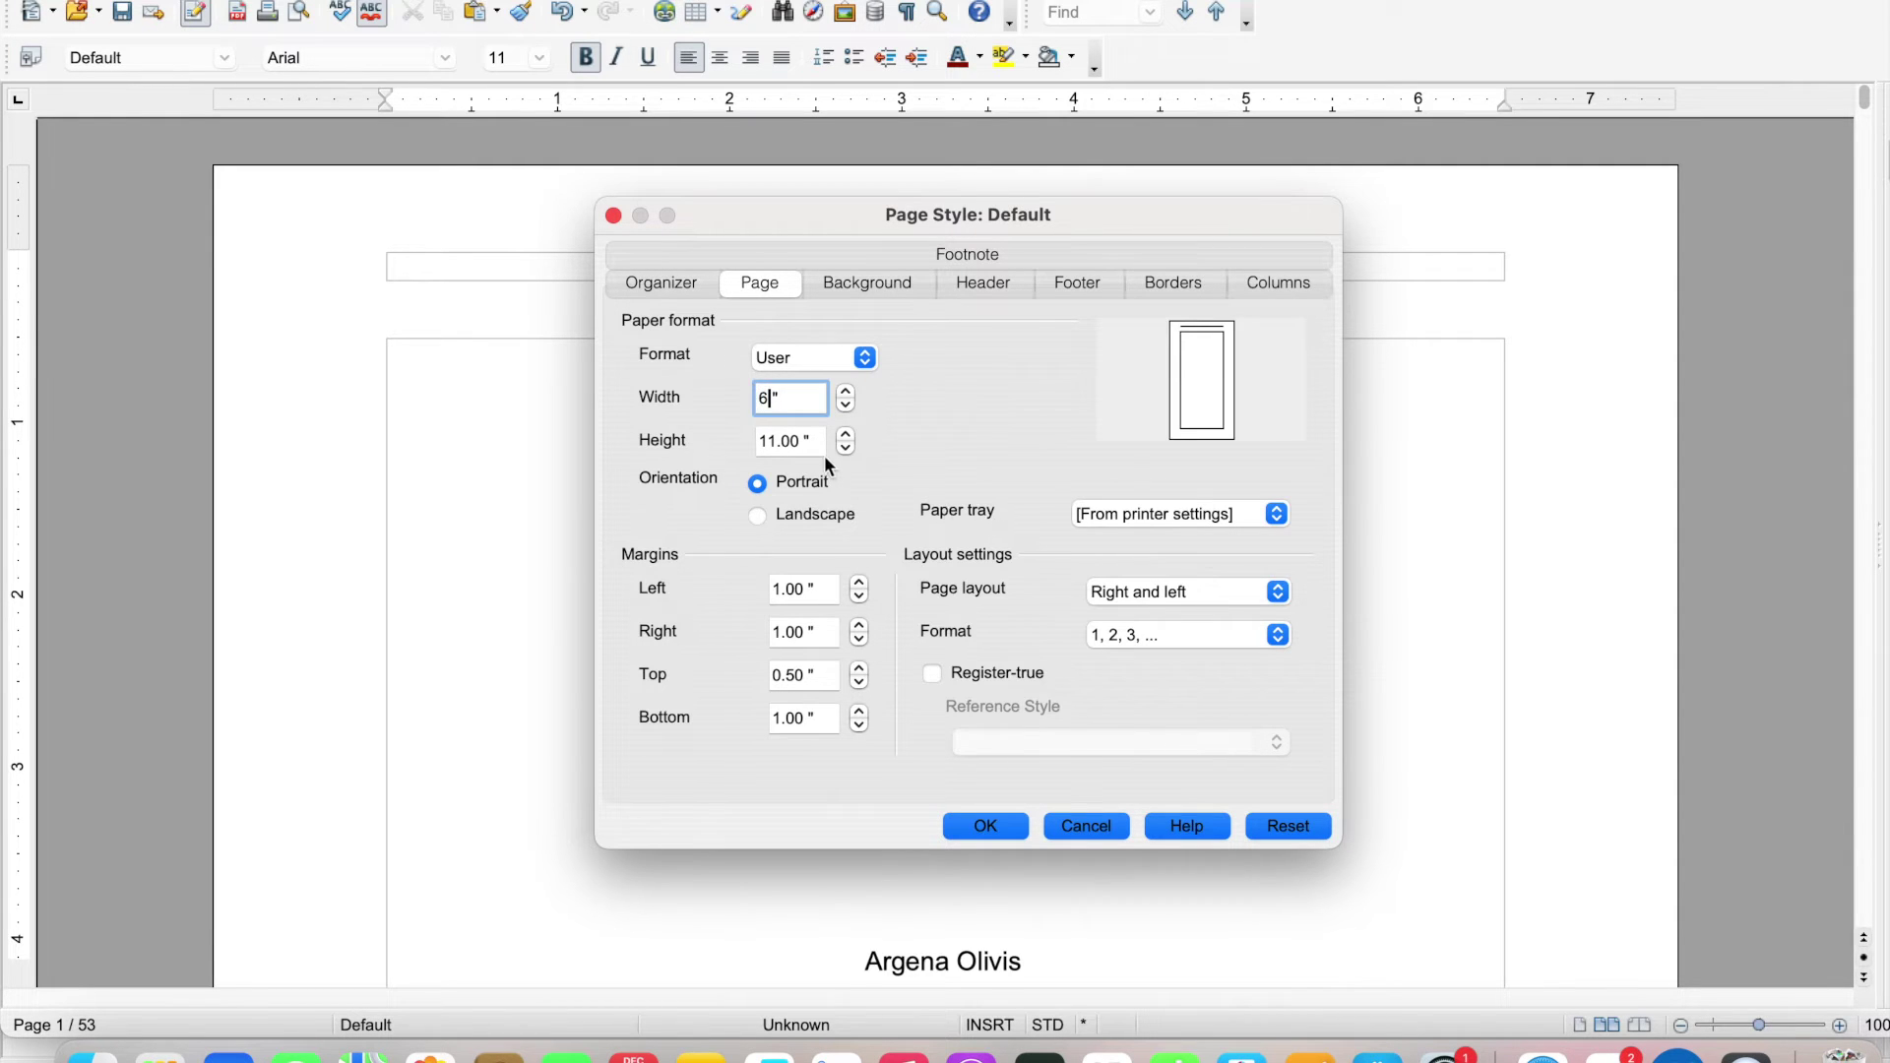
{"action": "double_click", "coordinate": [777, 440]}
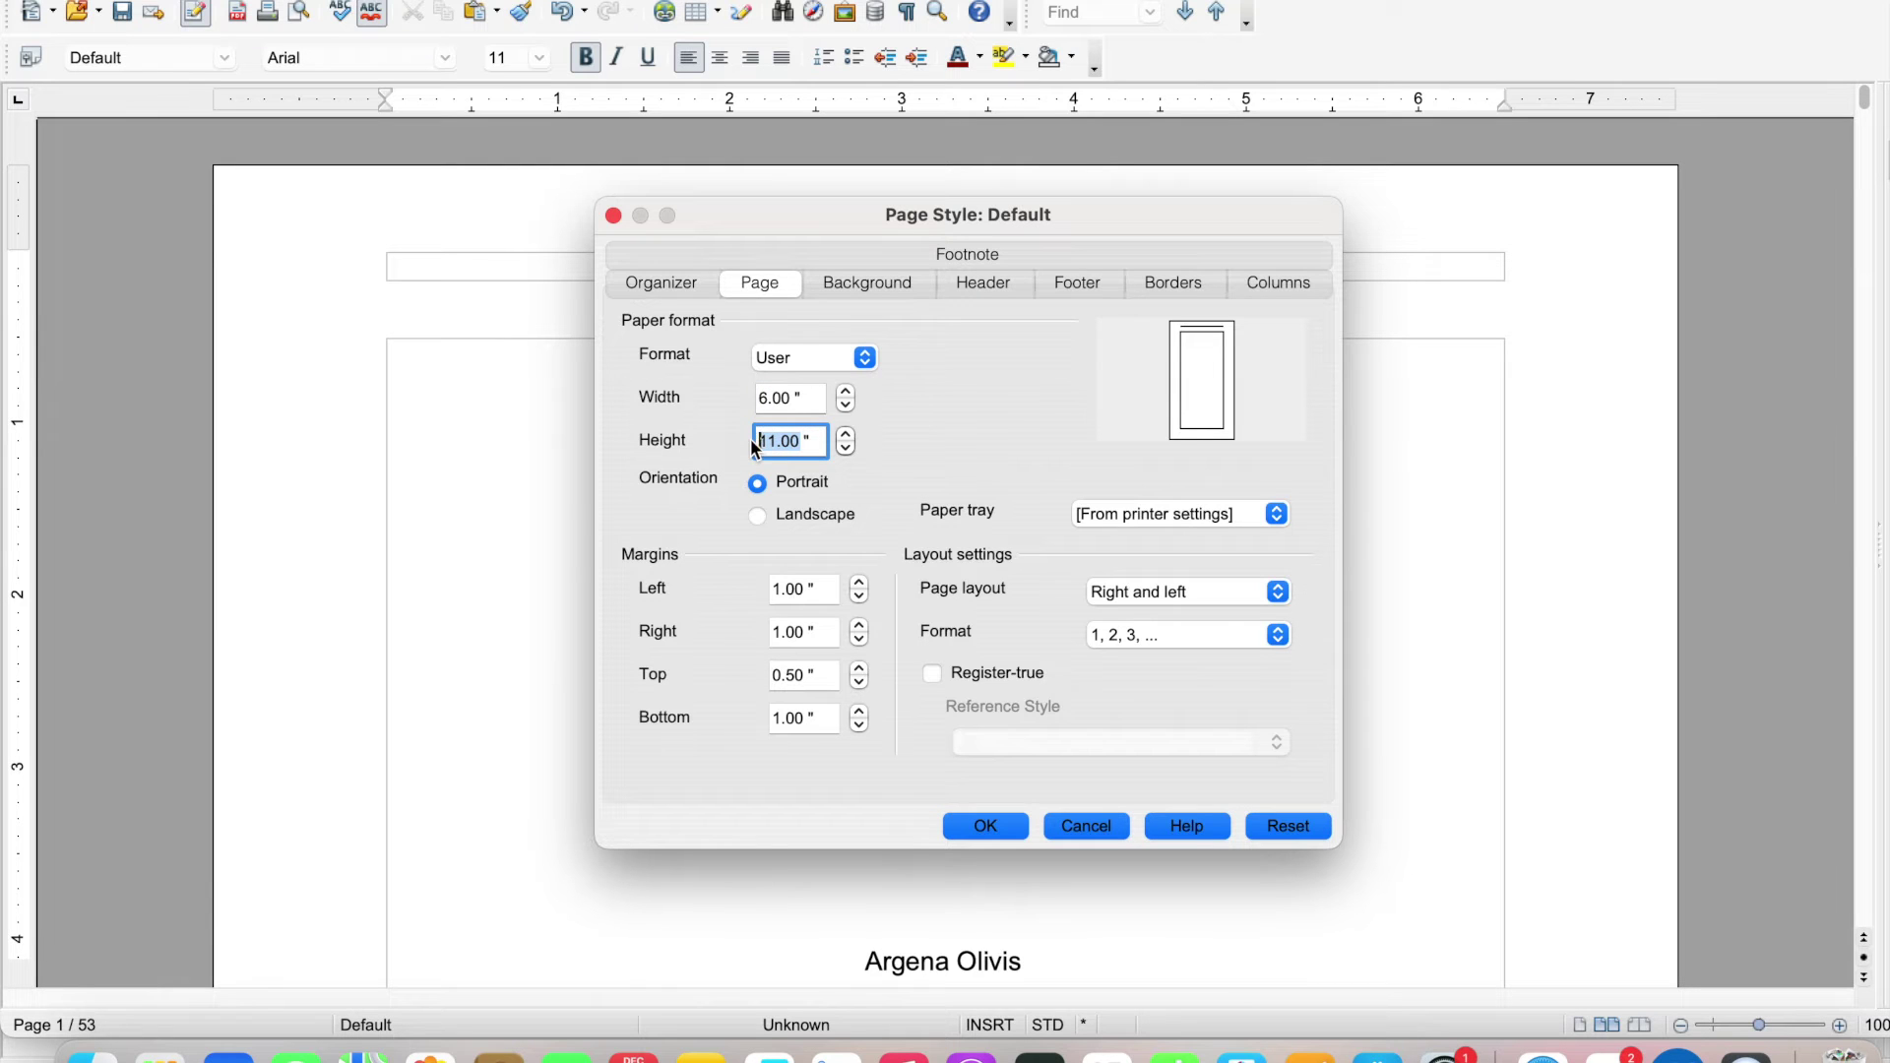
{"action": "type", "text": "9"}
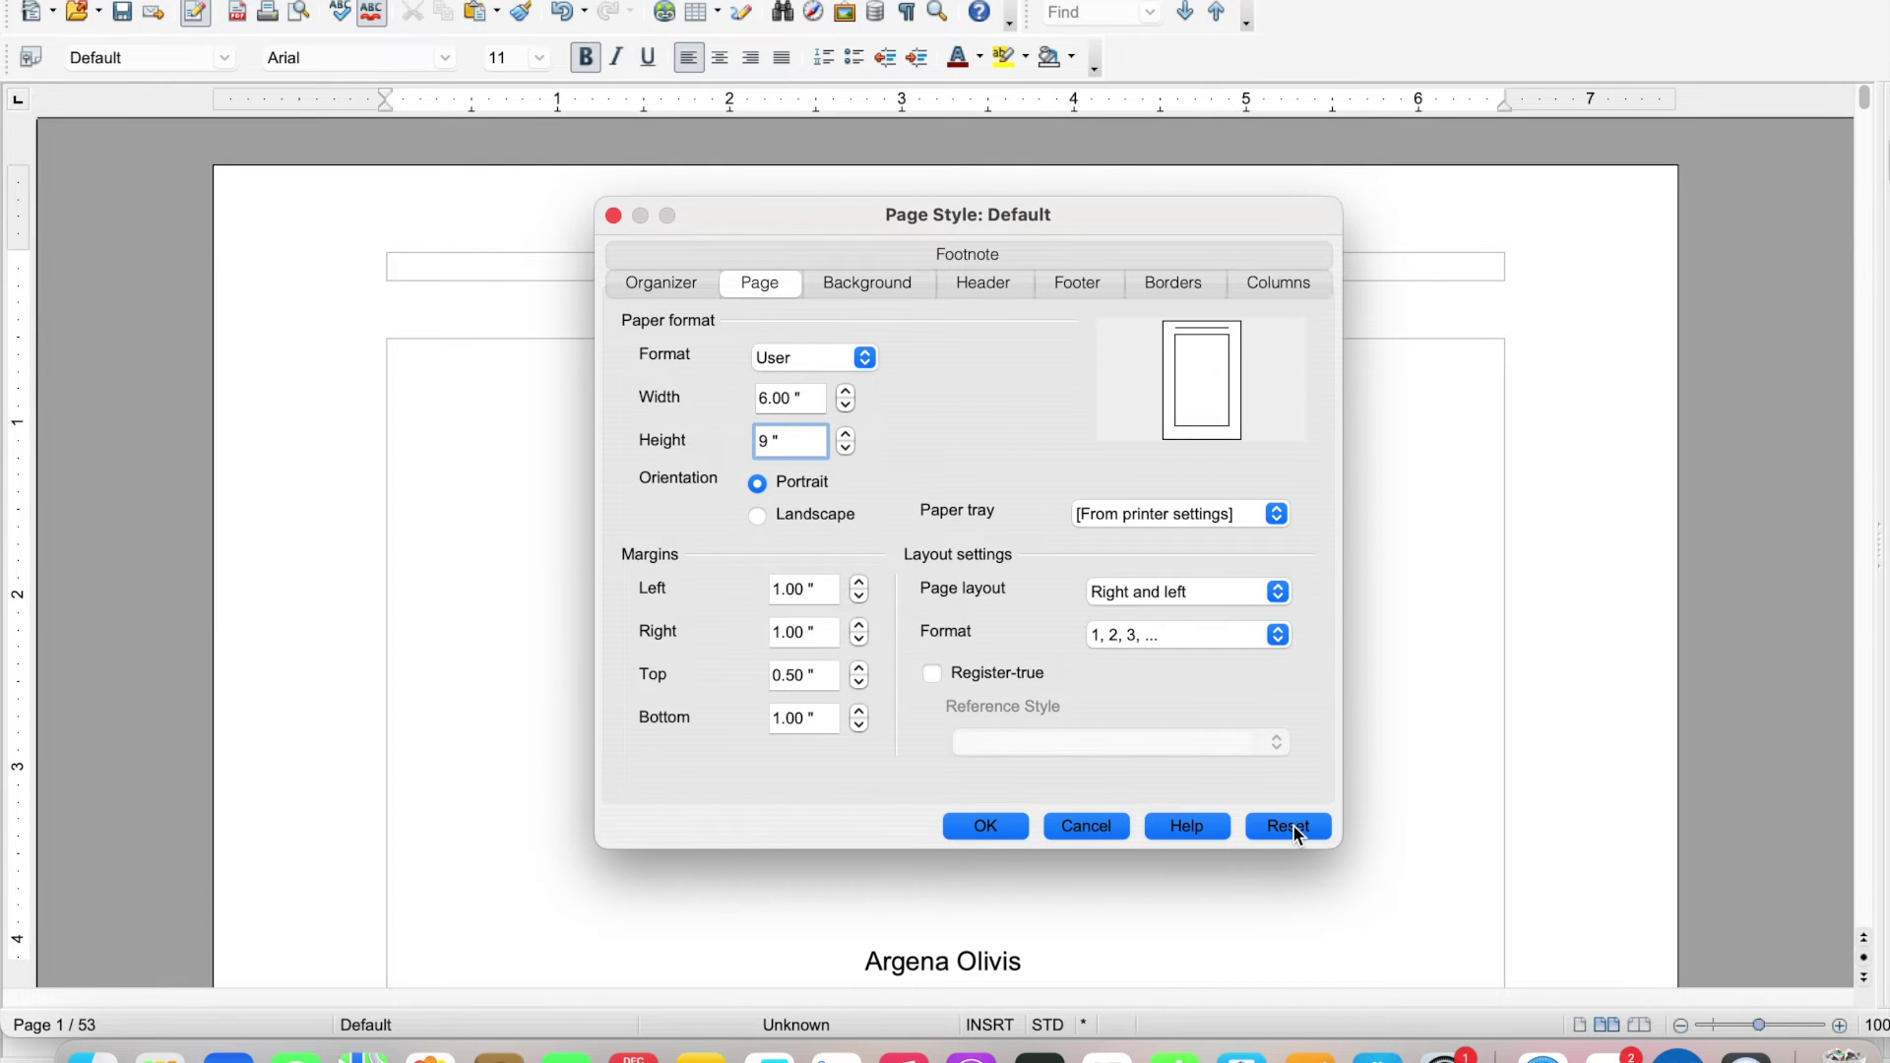
{"action": "left_click", "coordinate": [985, 827]}
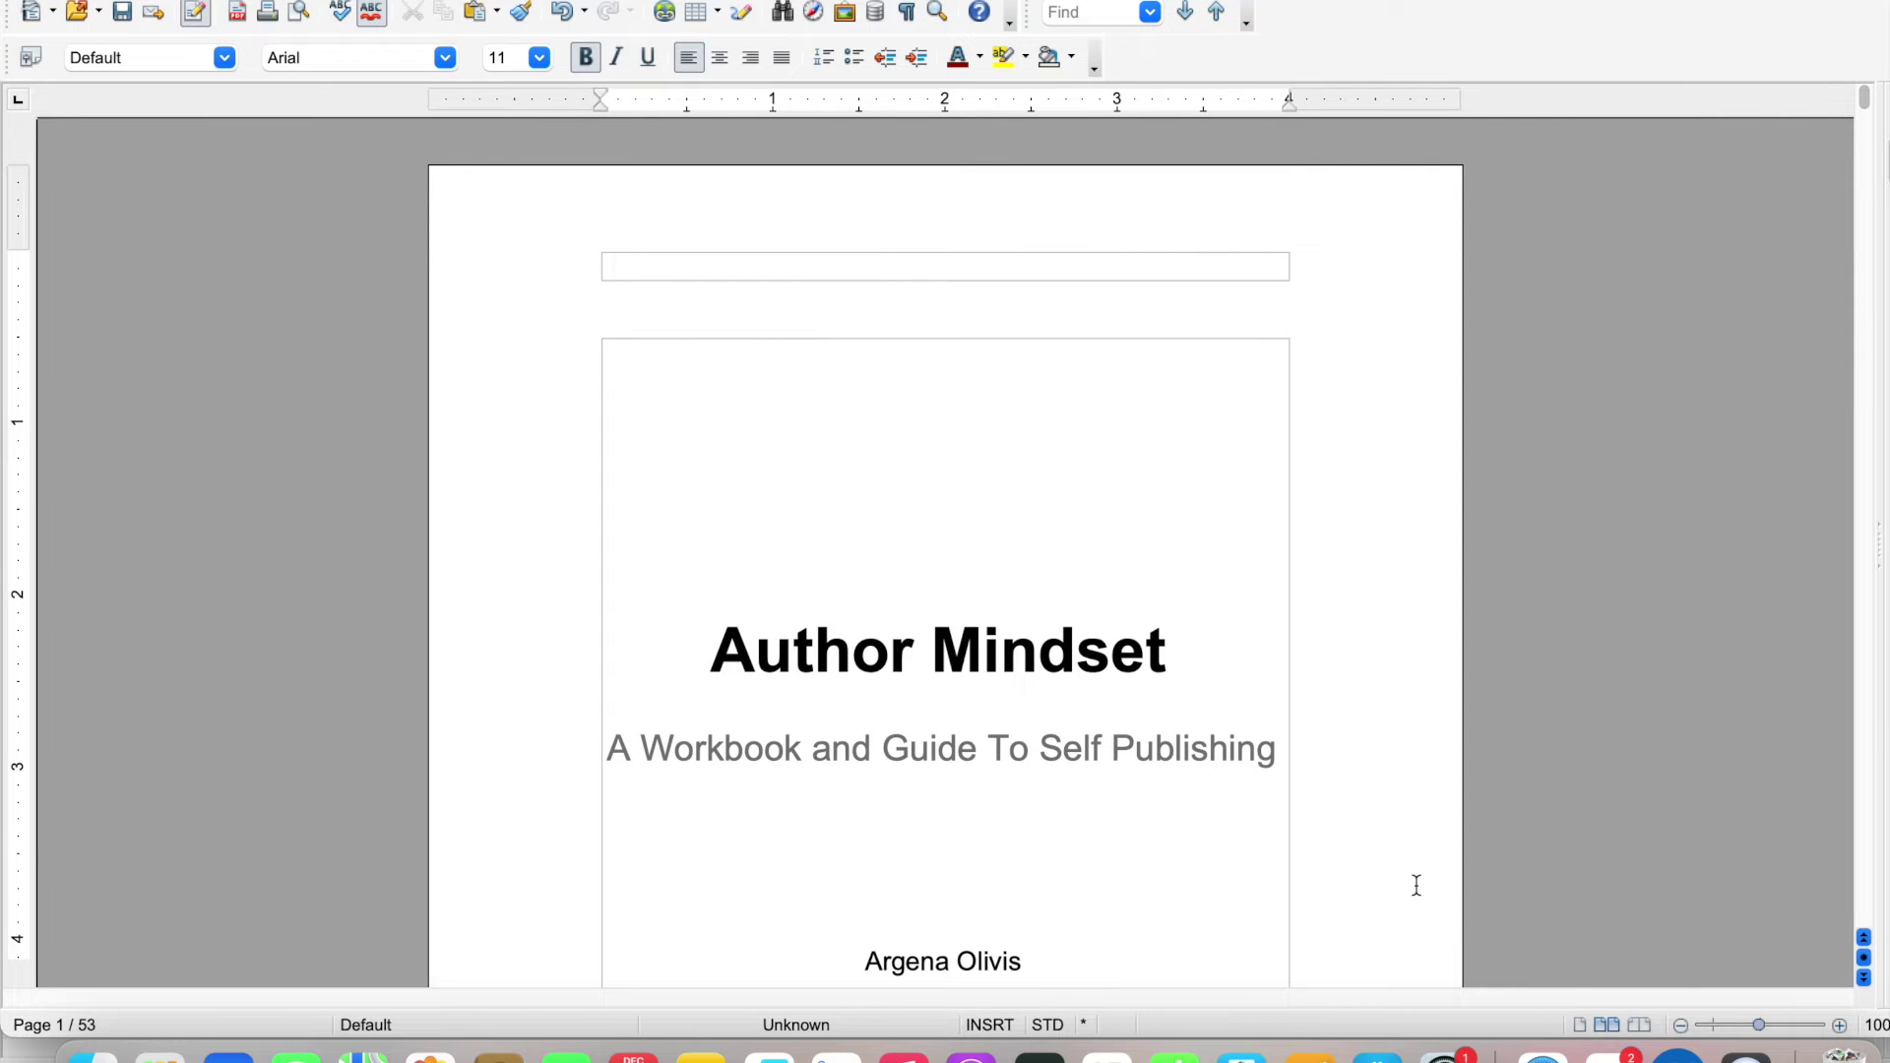
Examine how the title page and copyright page of the manuscript are laid out at the new page size
{"action": "scroll", "coordinate": [1404, 901], "scroll_direction": "down", "scroll_amount": 3}
{"action": "scroll", "coordinate": [1402, 897], "scroll_direction": "up", "scroll_amount": 3}
{"action": "scroll", "coordinate": [1402, 898], "scroll_direction": "down", "scroll_amount": 7}
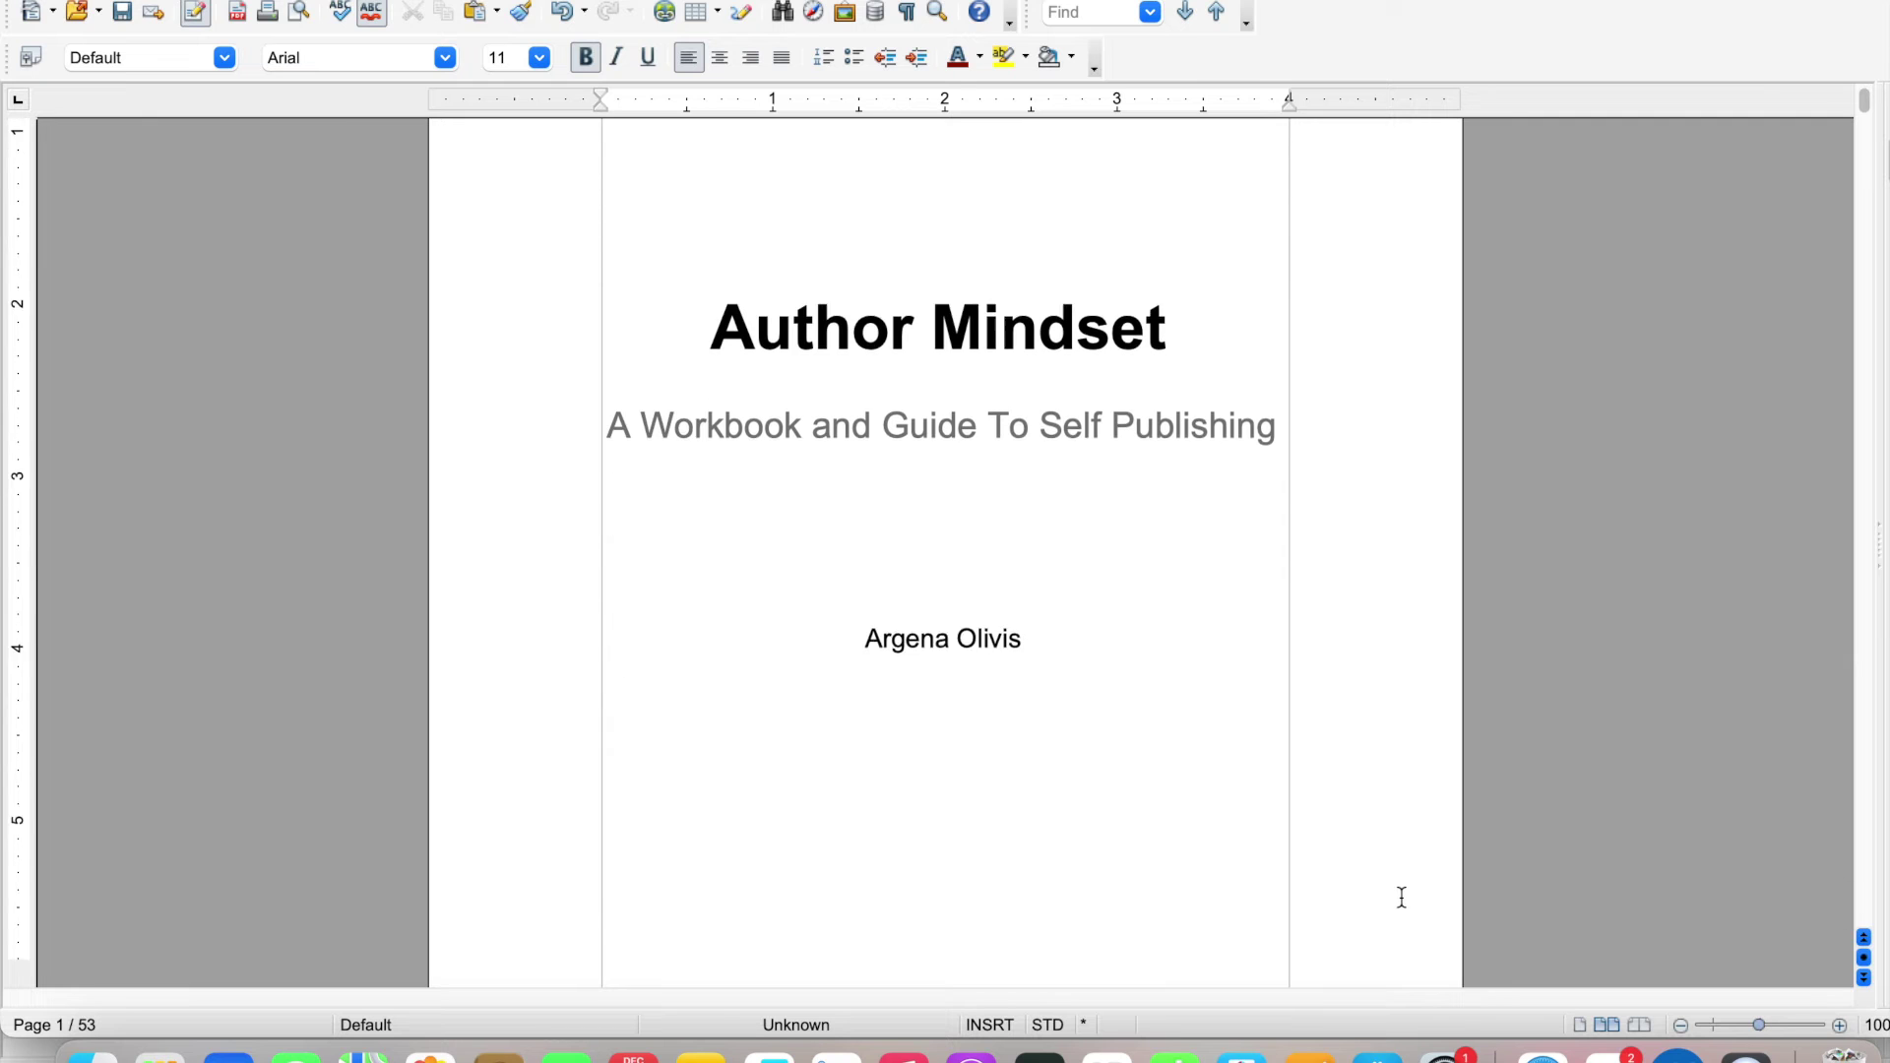
{"action": "scroll", "coordinate": [1402, 898], "scroll_direction": "up", "scroll_amount": 7}
{"action": "scroll", "coordinate": [1404, 898], "scroll_direction": "down", "scroll_amount": 4}
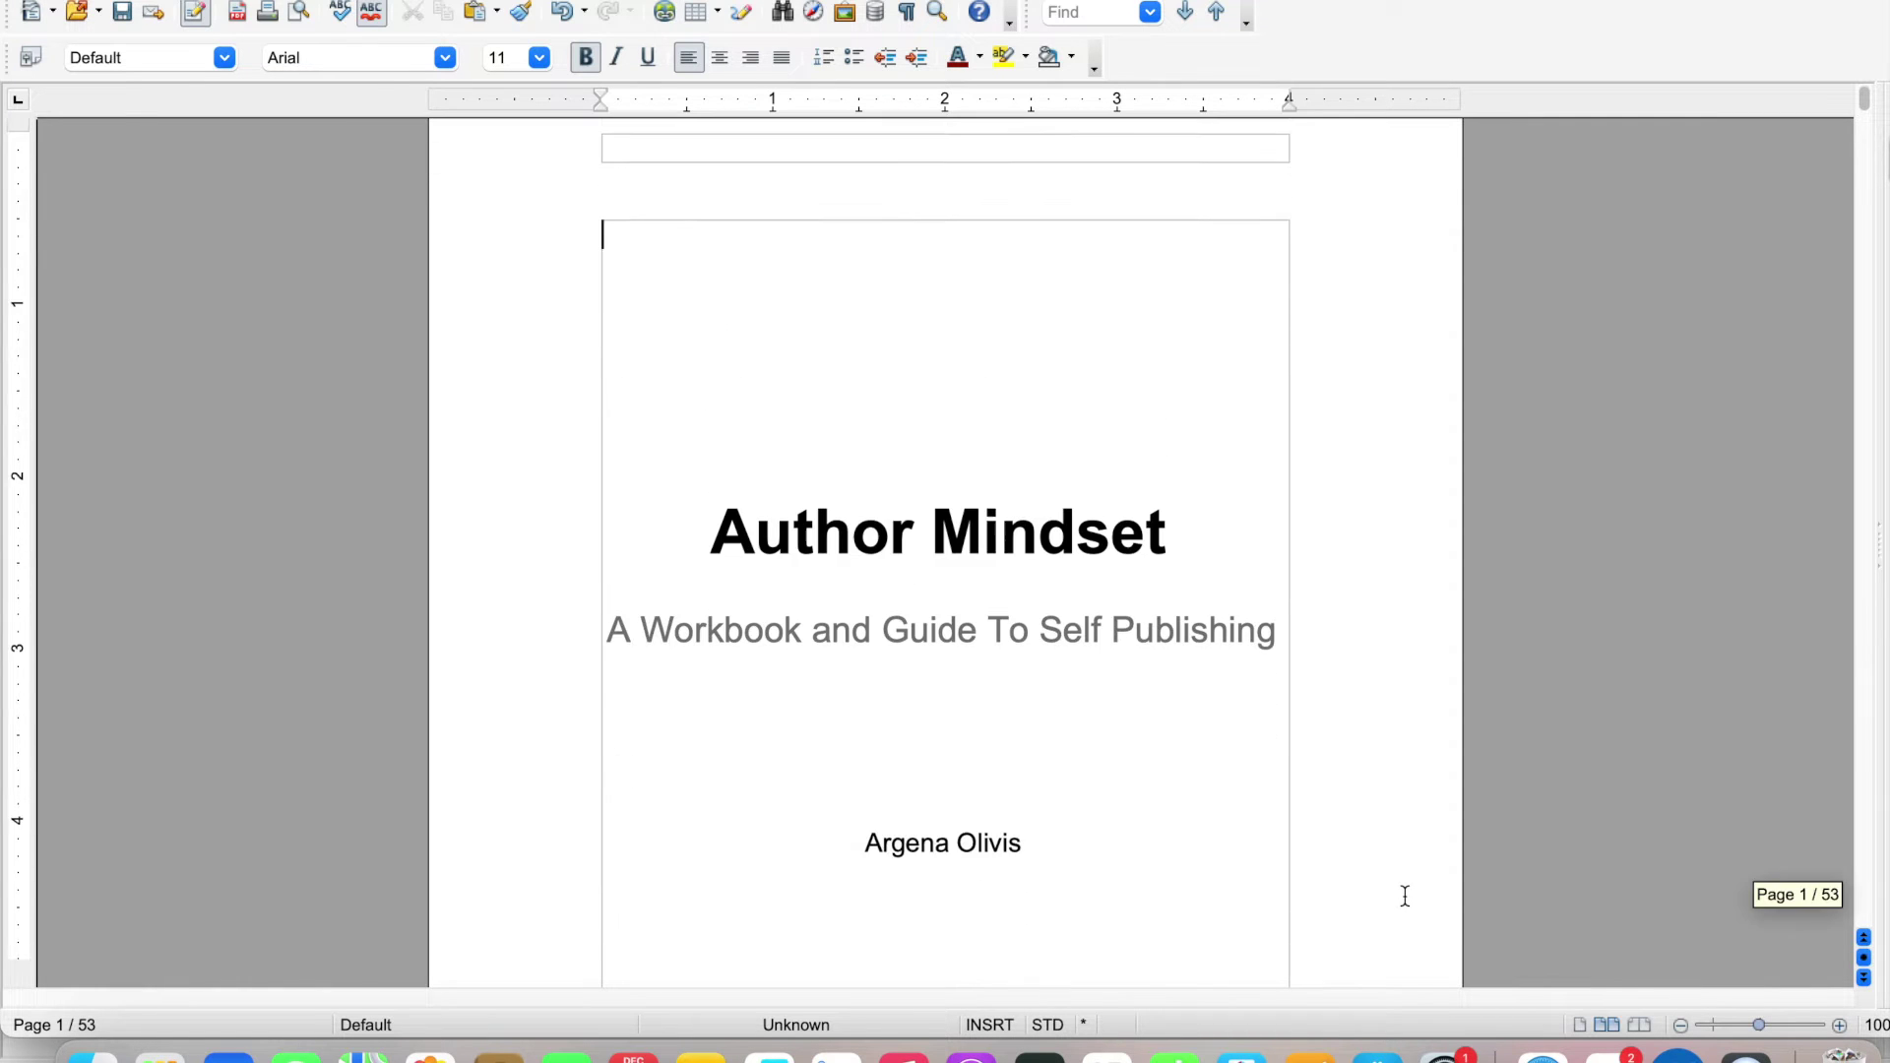
{"action": "scroll", "coordinate": [1406, 895], "scroll_direction": "down", "scroll_amount": 4}
{"action": "scroll", "coordinate": [1406, 896], "scroll_direction": "up", "scroll_amount": 8}
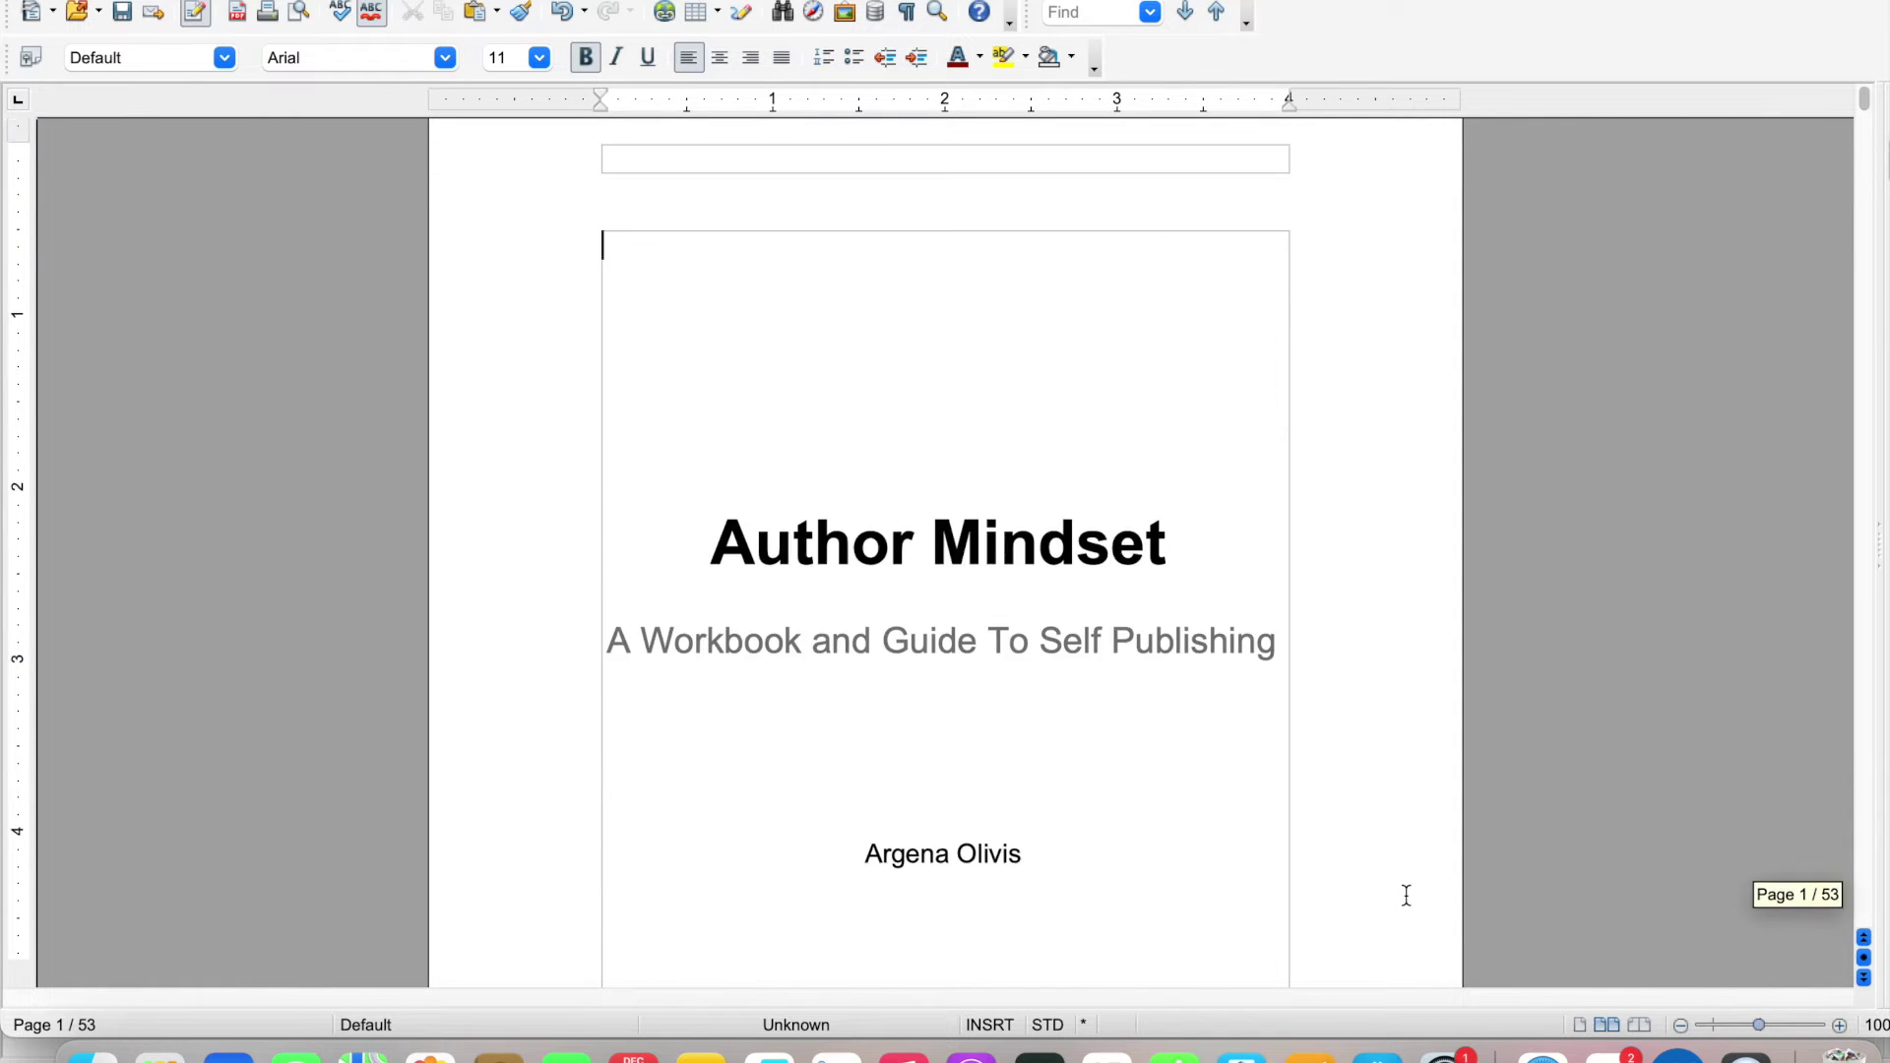
{"action": "scroll", "coordinate": [1406, 895], "scroll_direction": "down", "scroll_amount": 17}
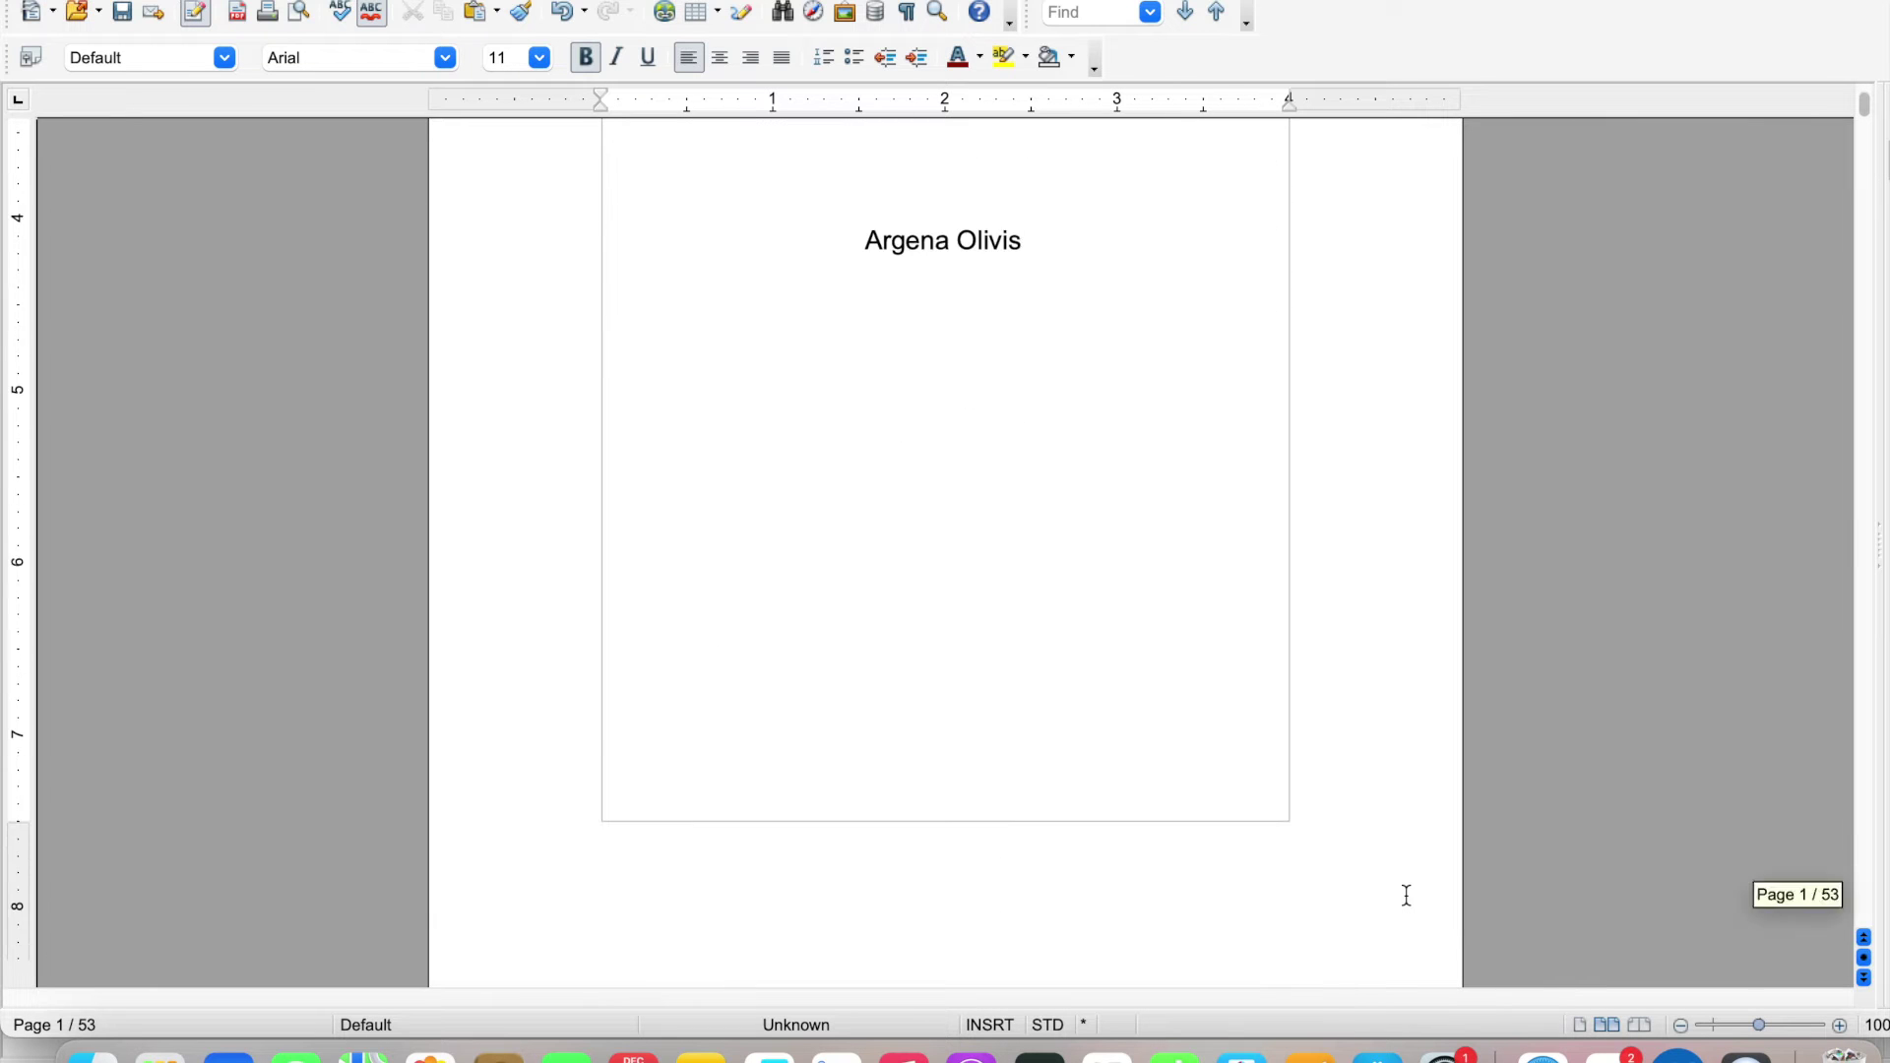
{"action": "scroll", "coordinate": [1408, 895], "scroll_direction": "down", "scroll_amount": 14}
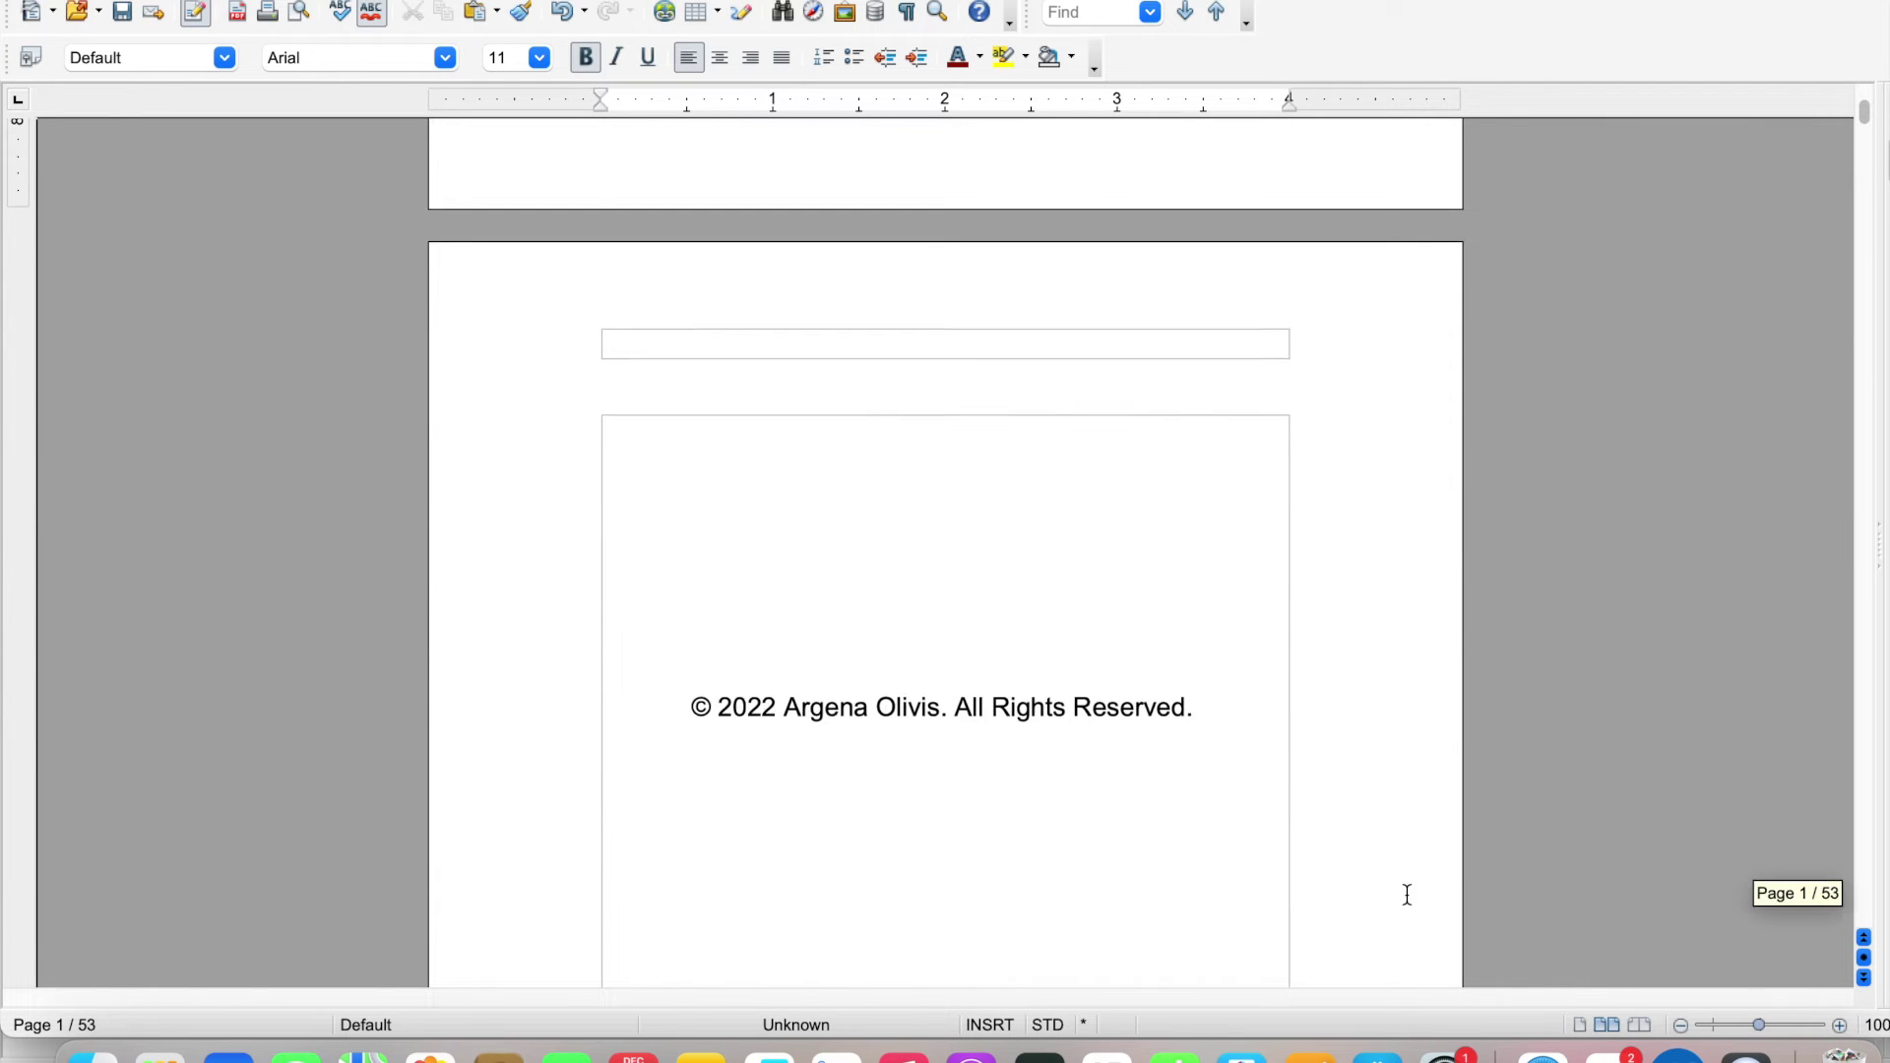
{"action": "scroll", "coordinate": [1408, 895], "scroll_direction": "up", "scroll_amount": 7}
{"action": "scroll", "coordinate": [1408, 895], "scroll_direction": "up", "scroll_amount": 20}
{"action": "scroll", "coordinate": [1405, 897], "scroll_direction": "down", "scroll_amount": 6}
{"action": "scroll", "coordinate": [1406, 897], "scroll_direction": "down", "scroll_amount": 20}
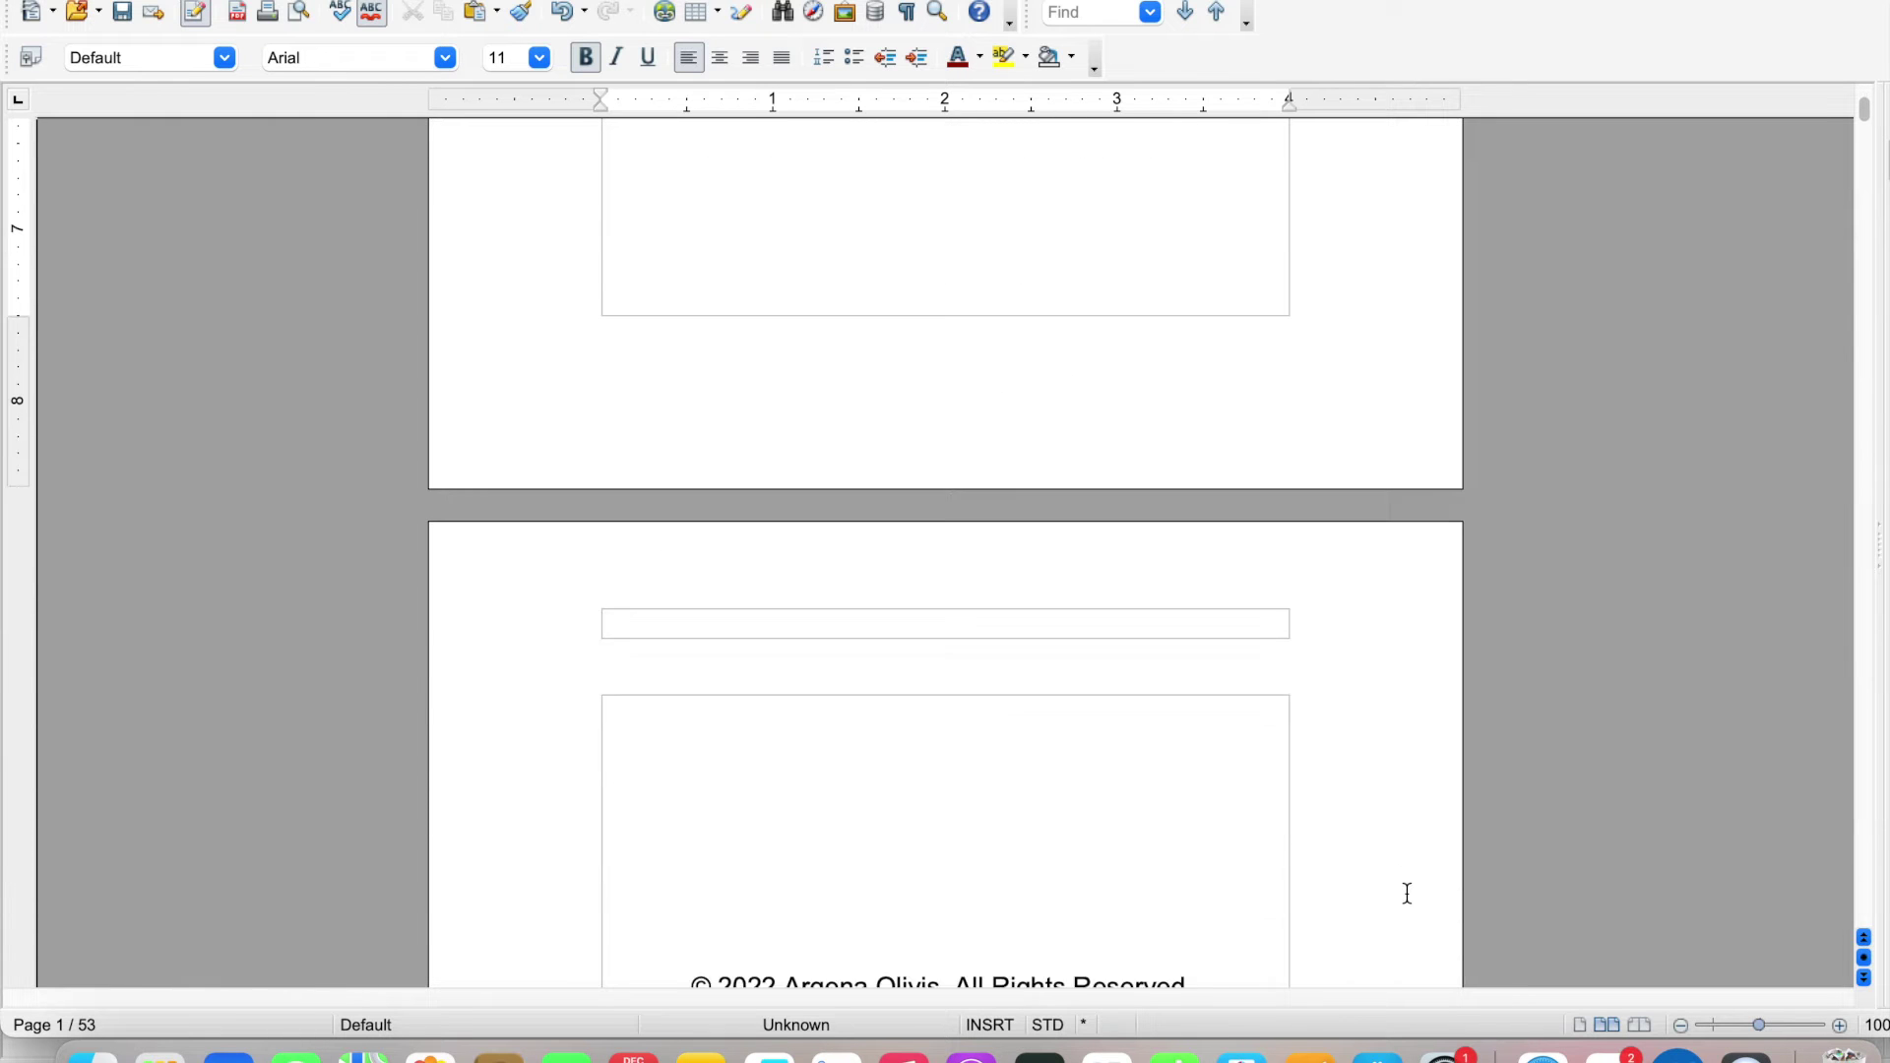
Delete the blank lines above the copyright notice on page 2 until it moves back onto the title page
{"action": "left_click", "coordinate": [694, 891]}
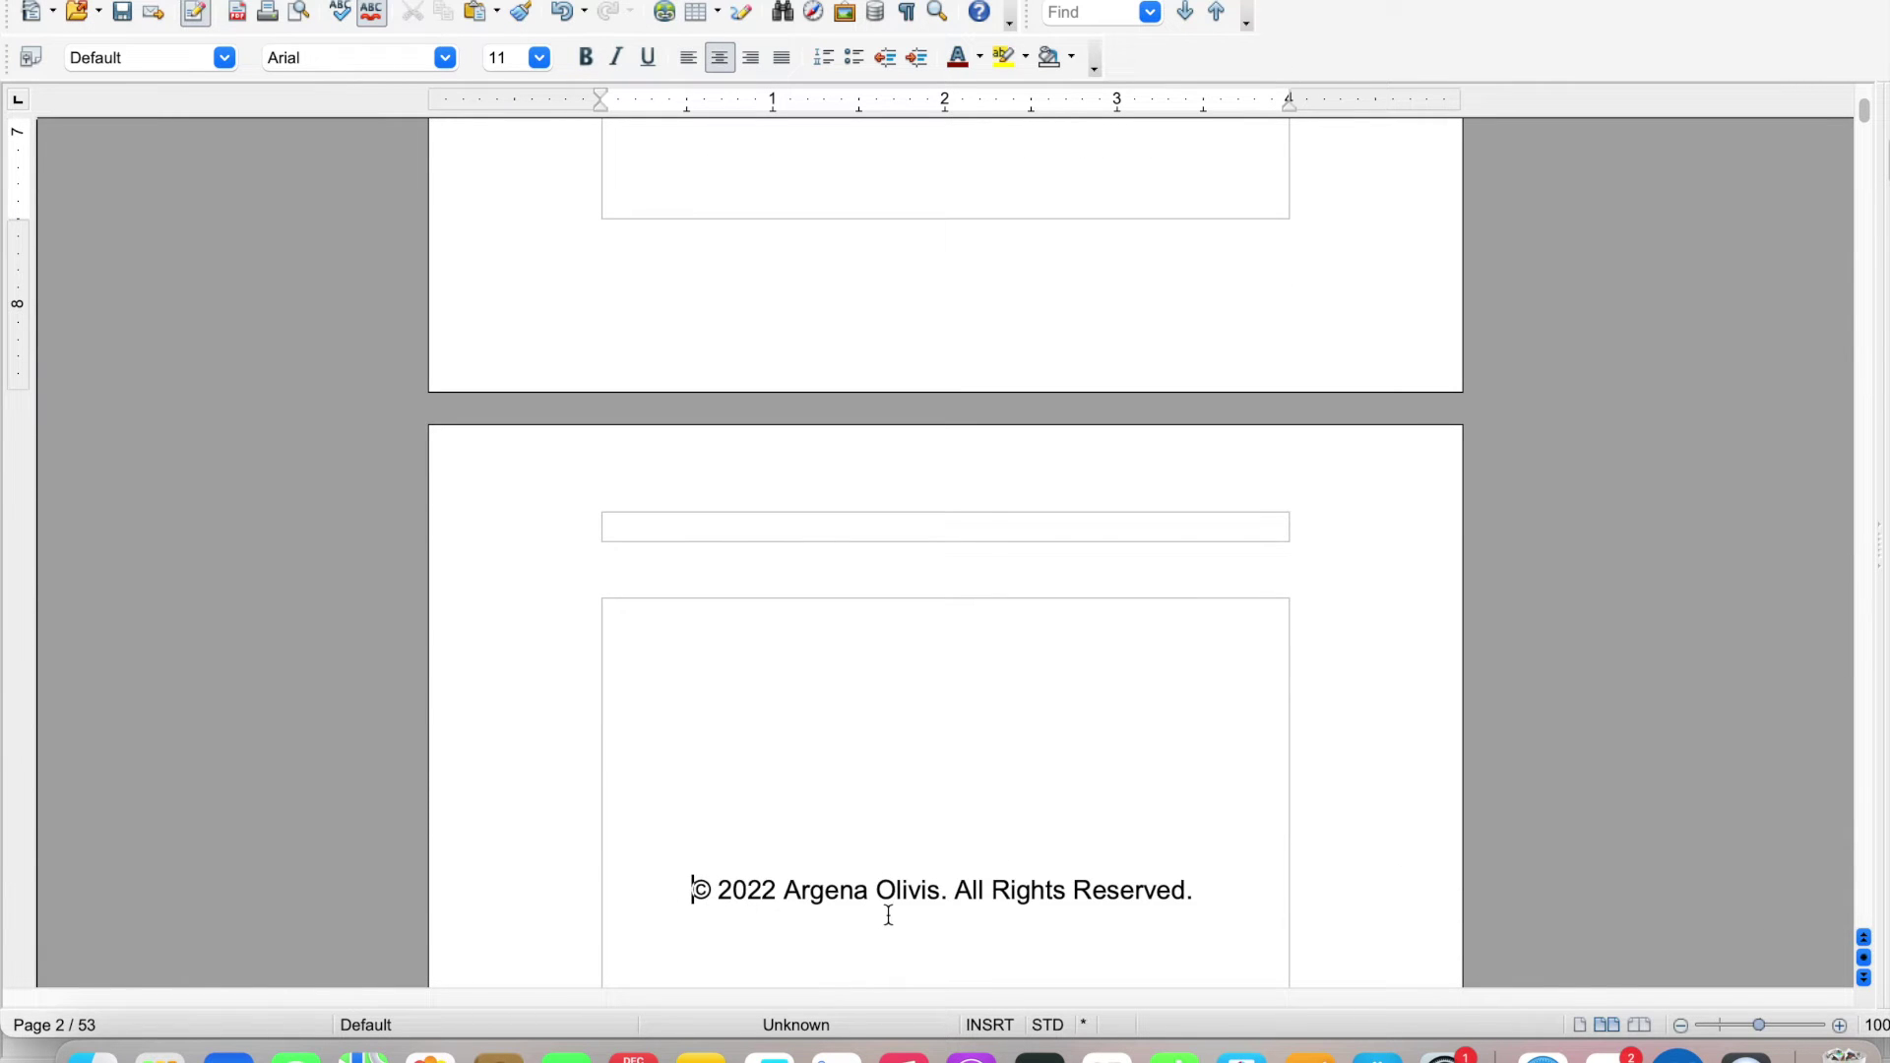
{"action": "key", "text": "BackSpace"}
{"action": "key", "text": "BackSpace"}
{"action": "key", "text": "BackSpace"}
{"action": "key", "text": "BackSpace"}
{"action": "key", "text": "BackSpace"}
{"action": "key", "text": "BackSpace"}
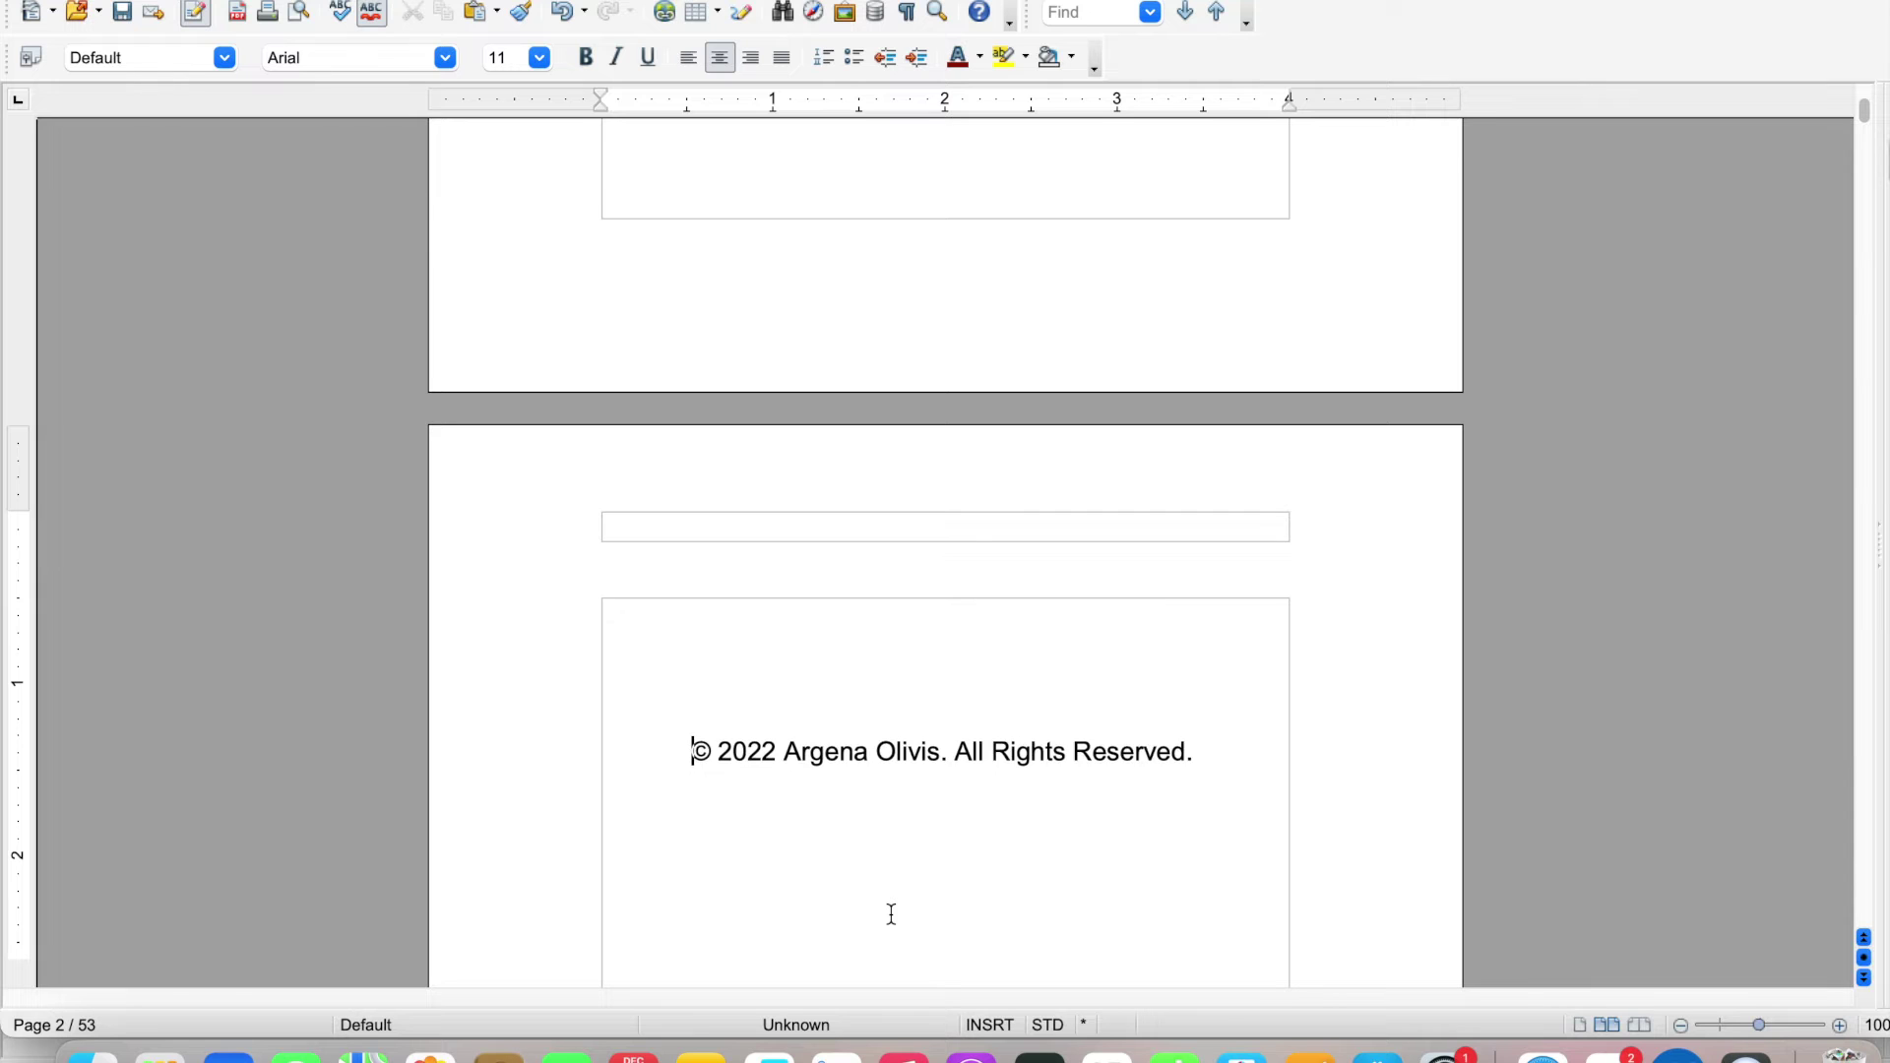
{"action": "key", "text": "BackSpace"}
{"action": "key", "text": "BackSpace"}
{"action": "key", "text": "BackSpace"}
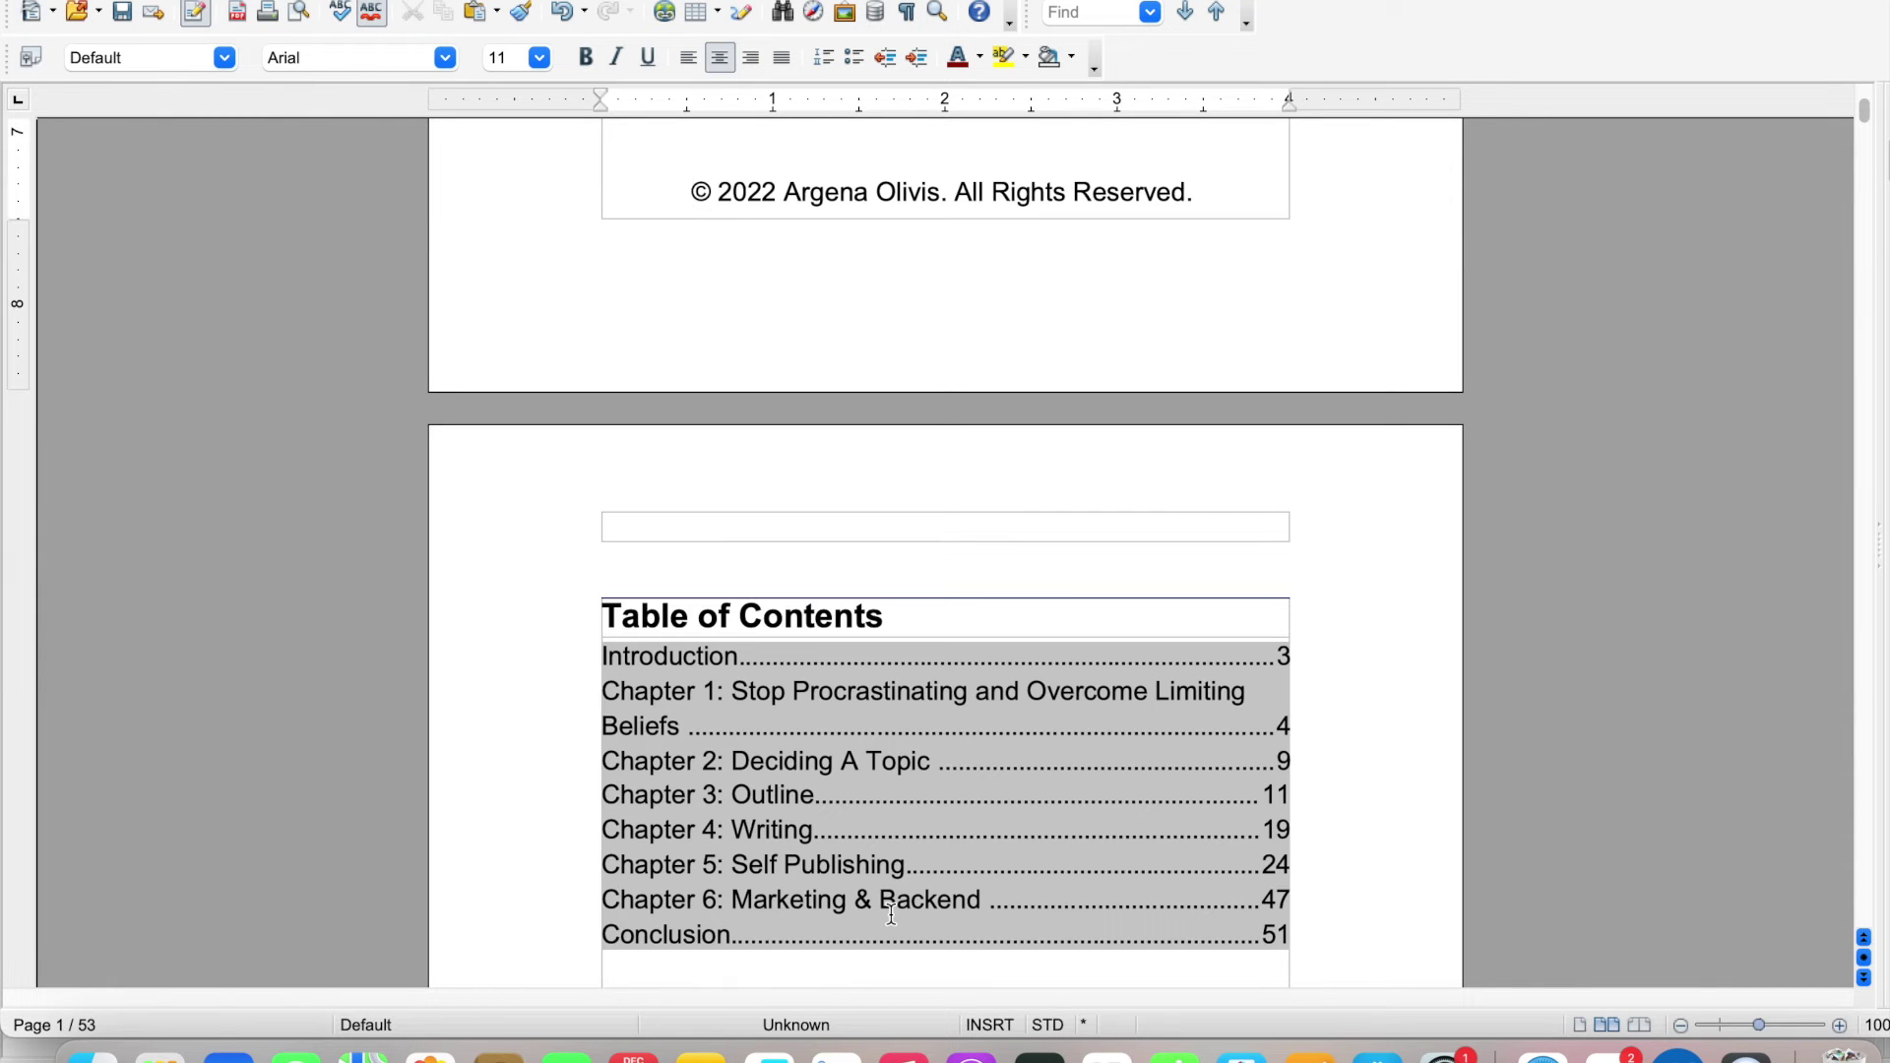
Insert a page break before the copyright notice so that it starts its own page
{"action": "scroll", "coordinate": [985, 788], "scroll_direction": "up", "scroll_amount": 5}
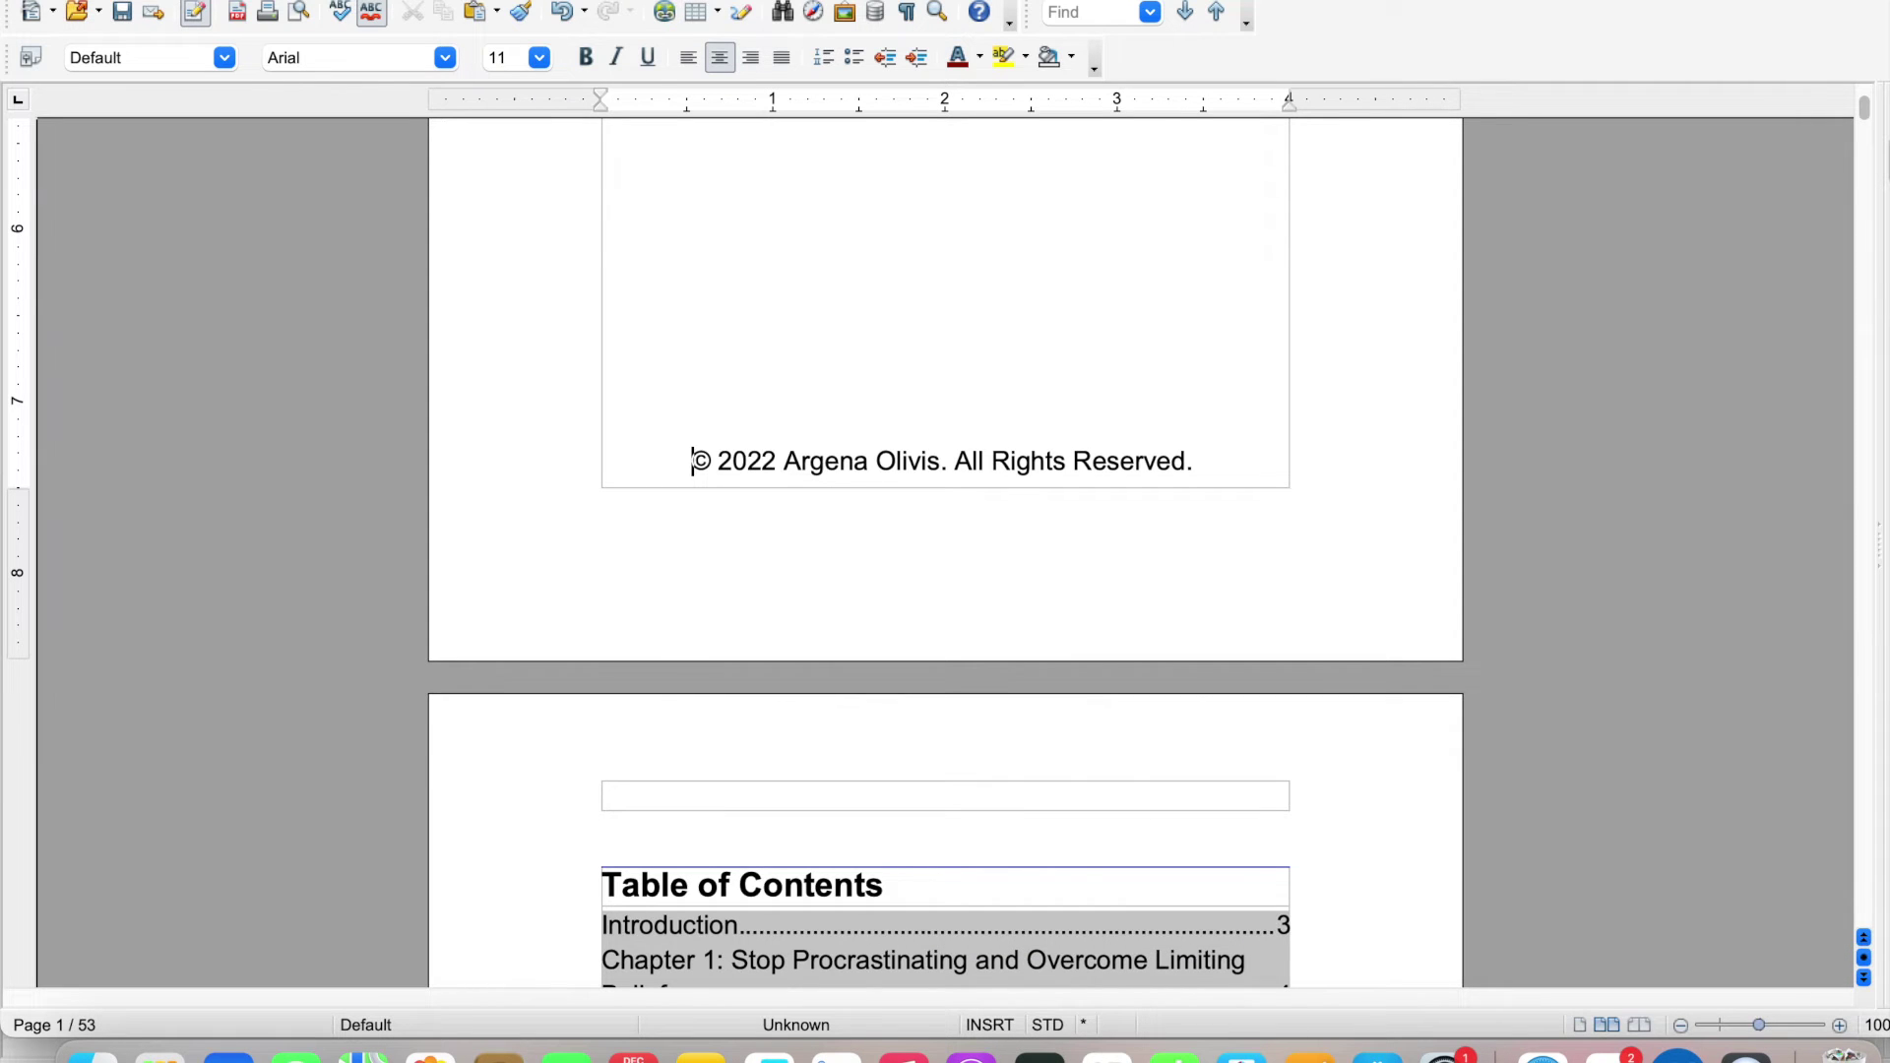
{"action": "left_click", "coordinate": [393, 0]}
{"action": "left_click", "coordinate": [413, 0]}
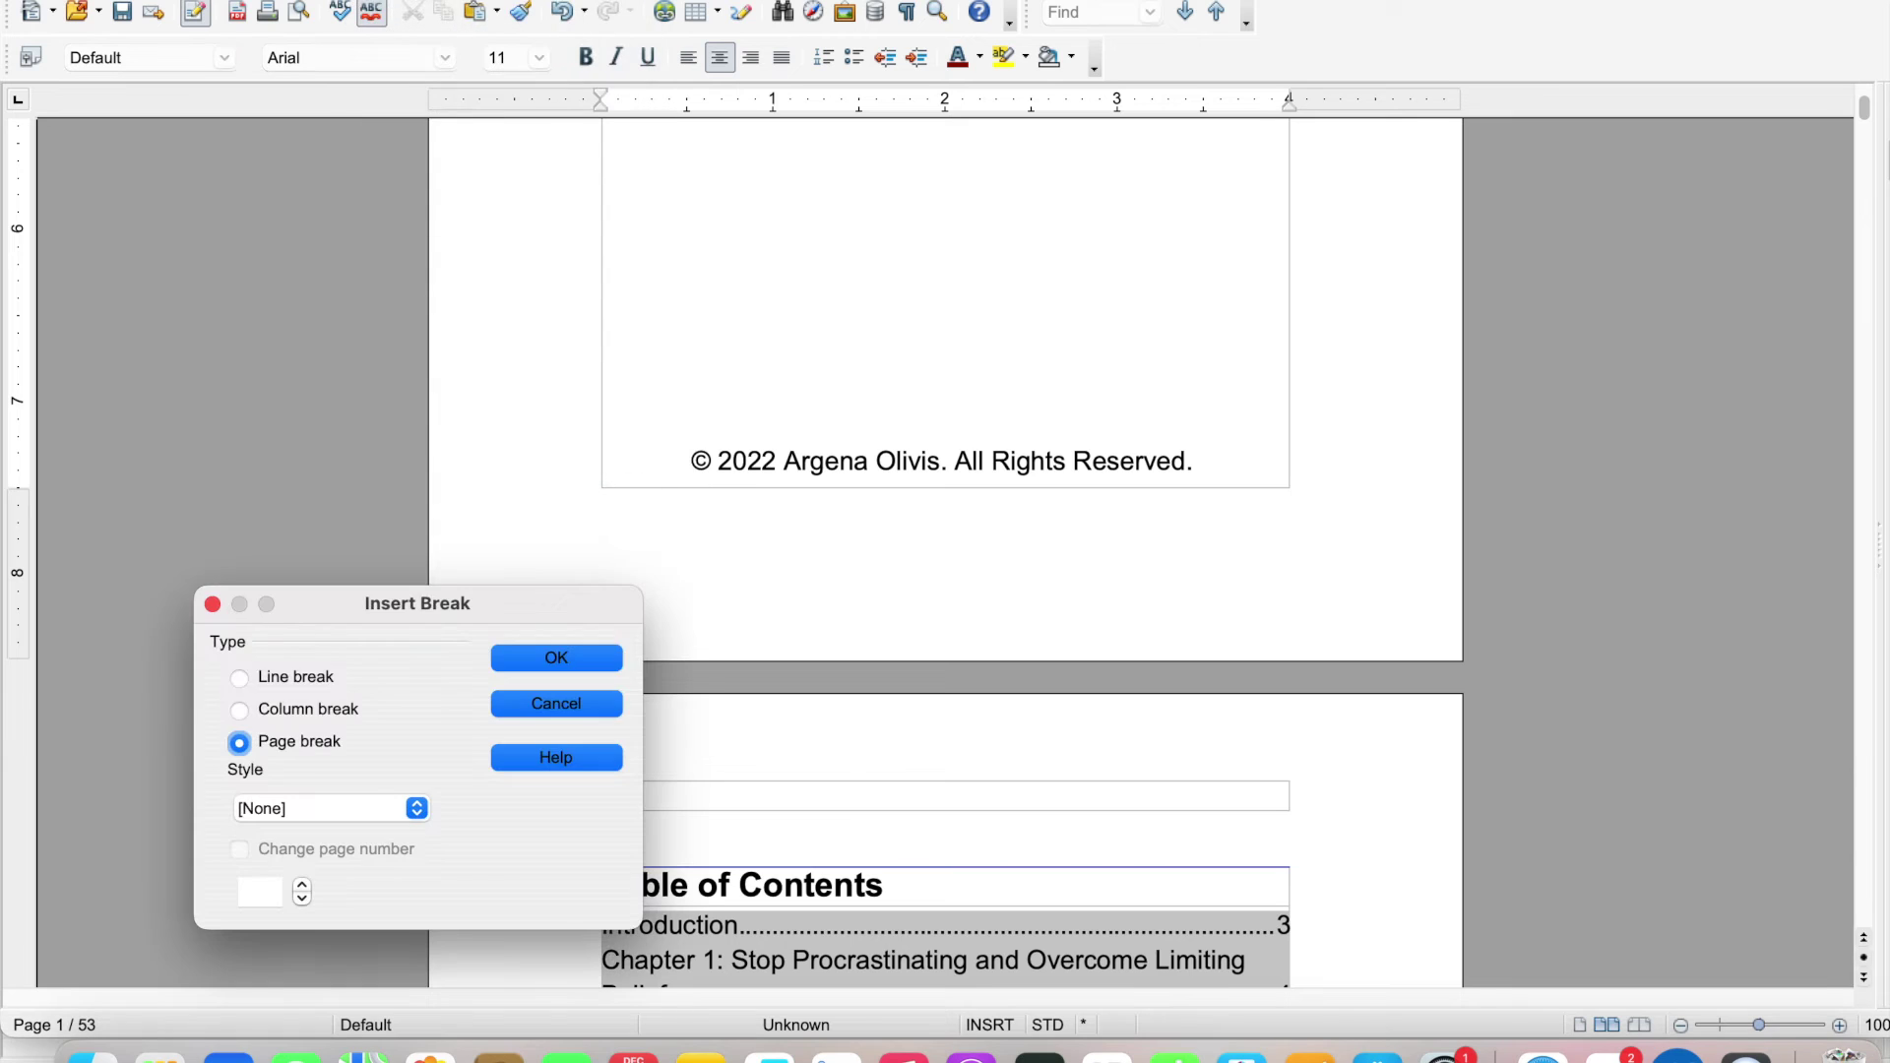
{"action": "left_click", "coordinate": [556, 657]}
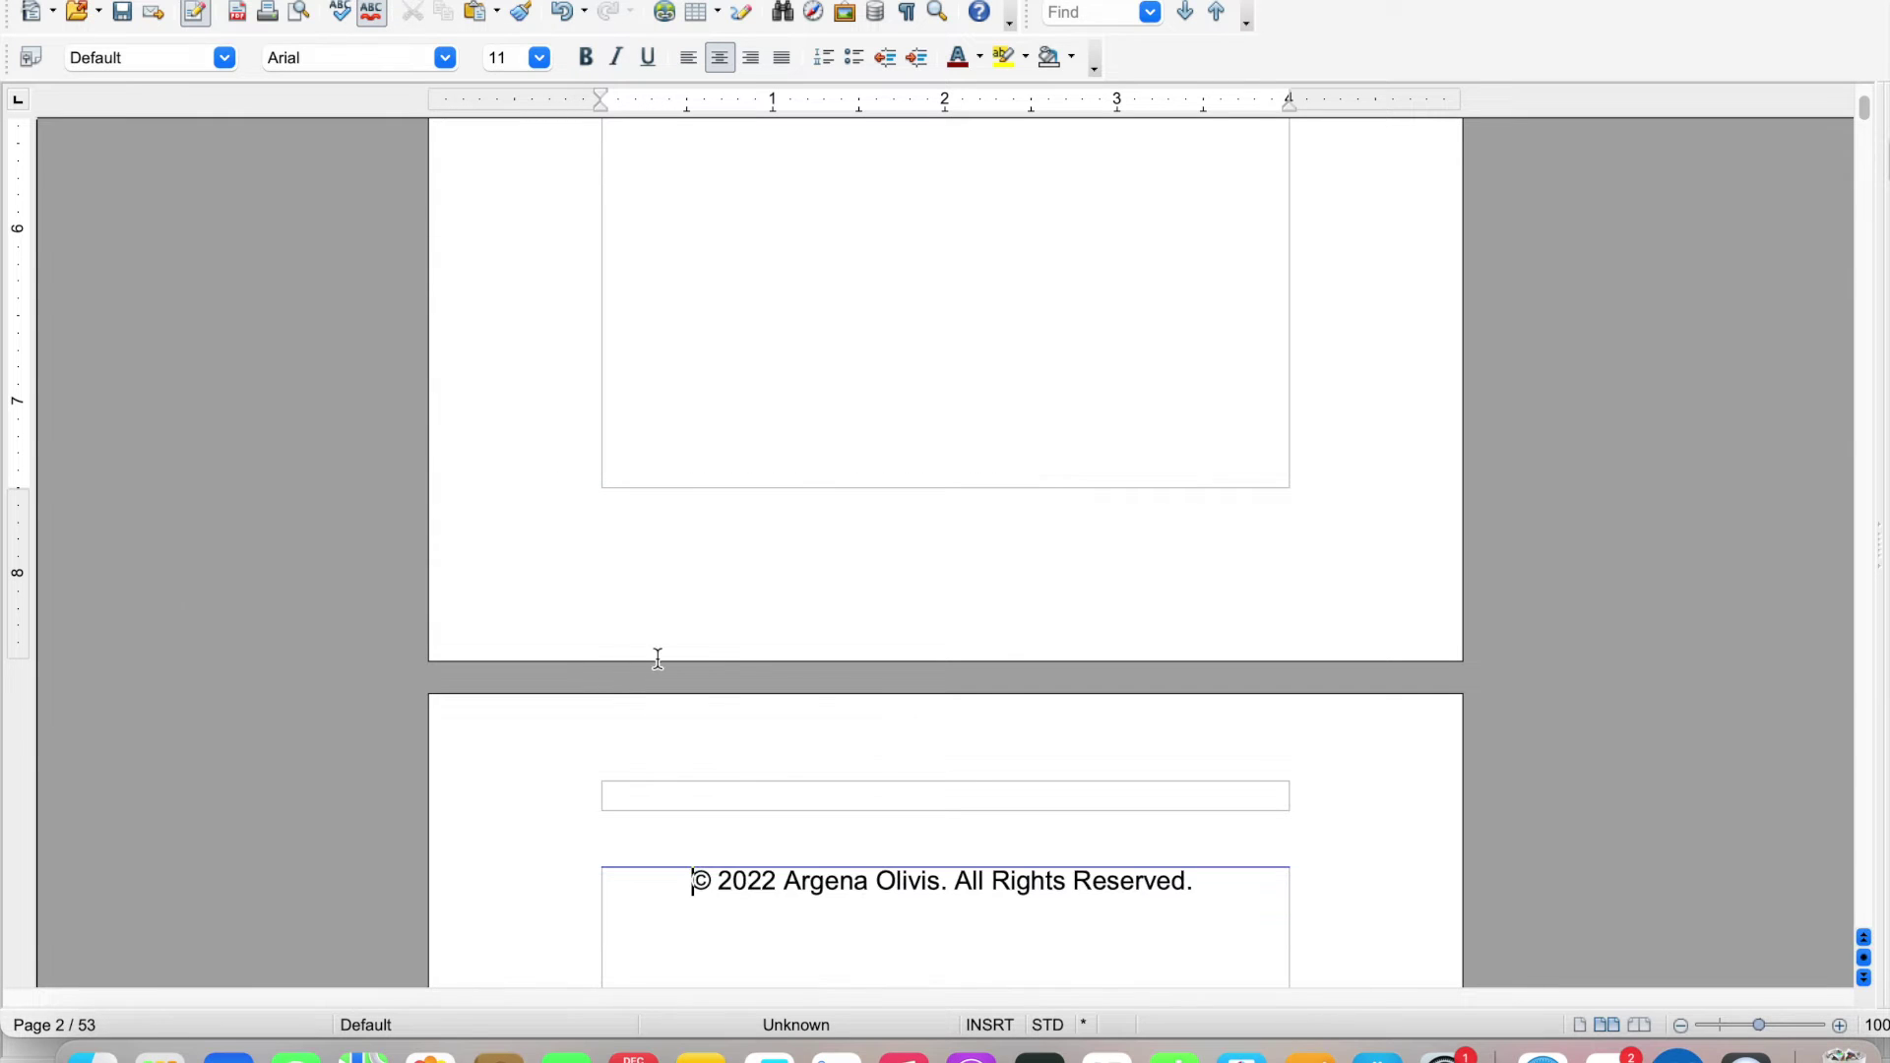
Insert a page break directly before the Table of Contents heading
{"action": "scroll", "coordinate": [995, 688], "scroll_direction": "down", "scroll_amount": 3}
{"action": "scroll", "coordinate": [996, 688], "scroll_direction": "down", "scroll_amount": 10}
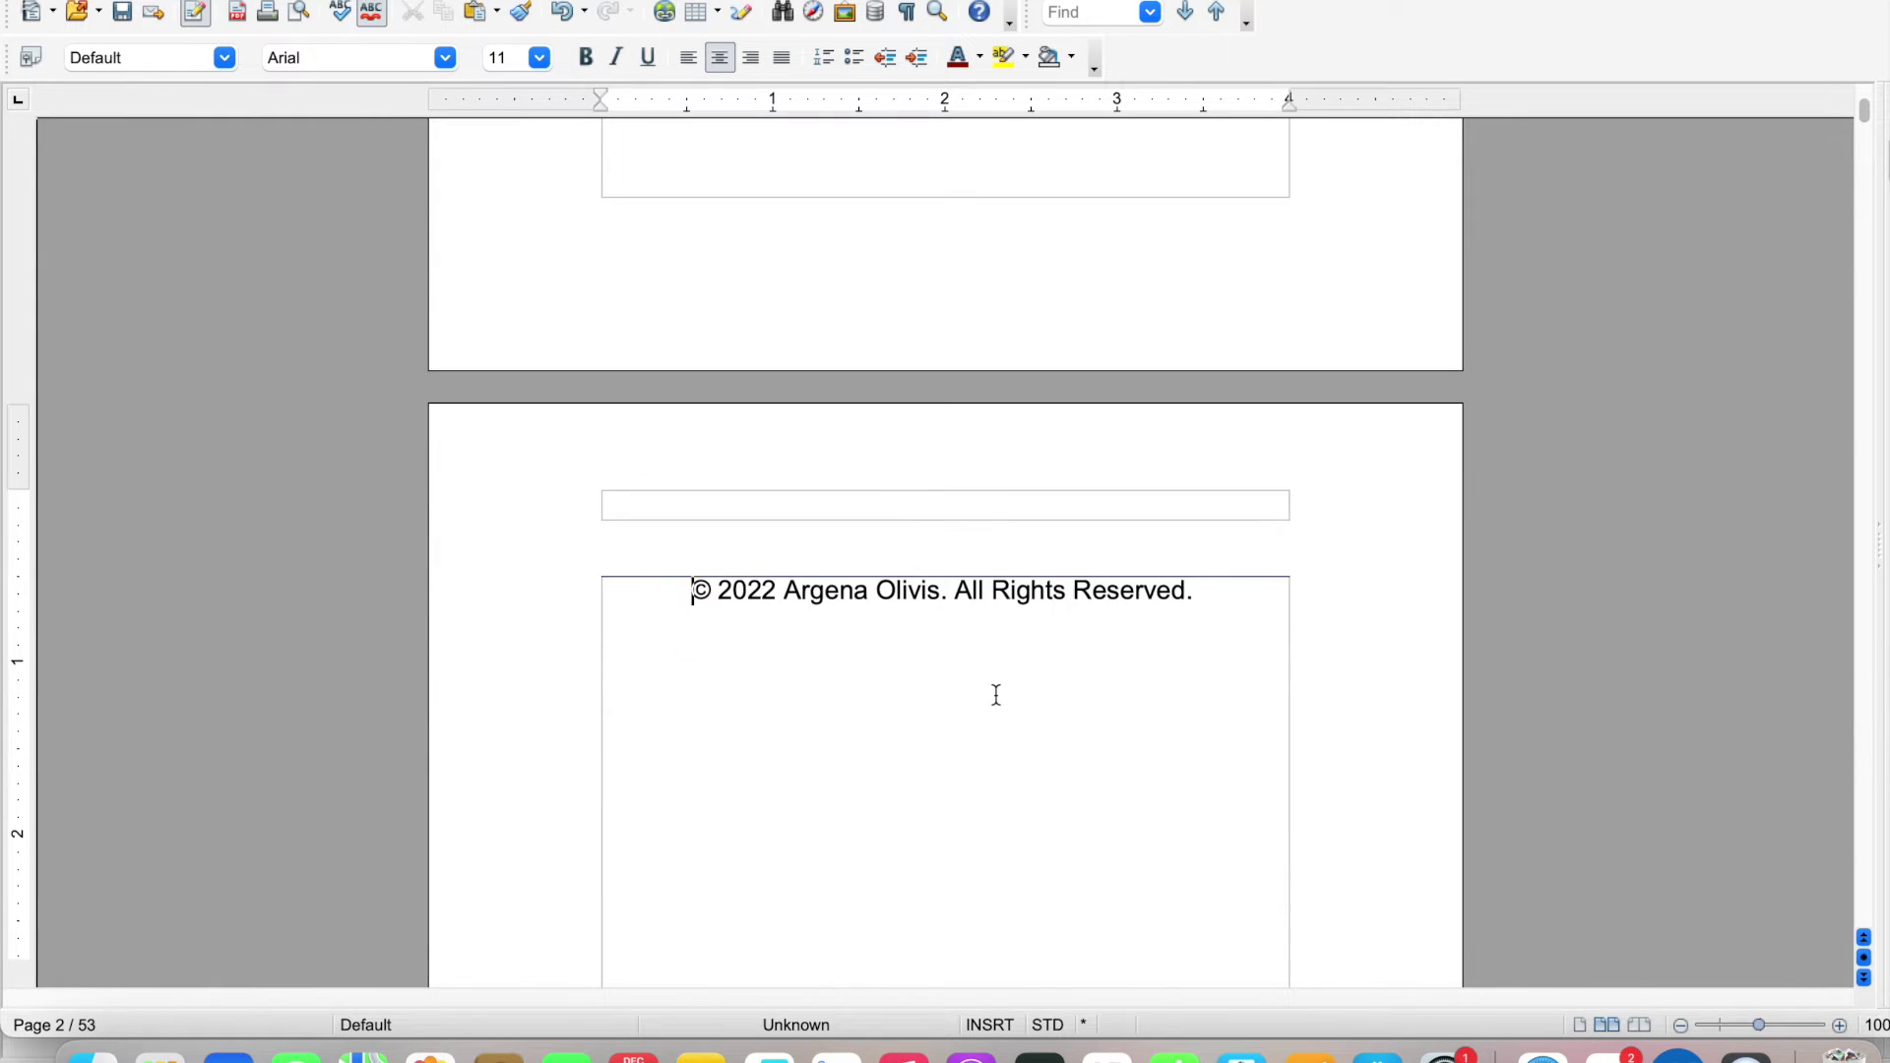
{"action": "scroll", "coordinate": [998, 697], "scroll_direction": "down", "scroll_amount": 7}
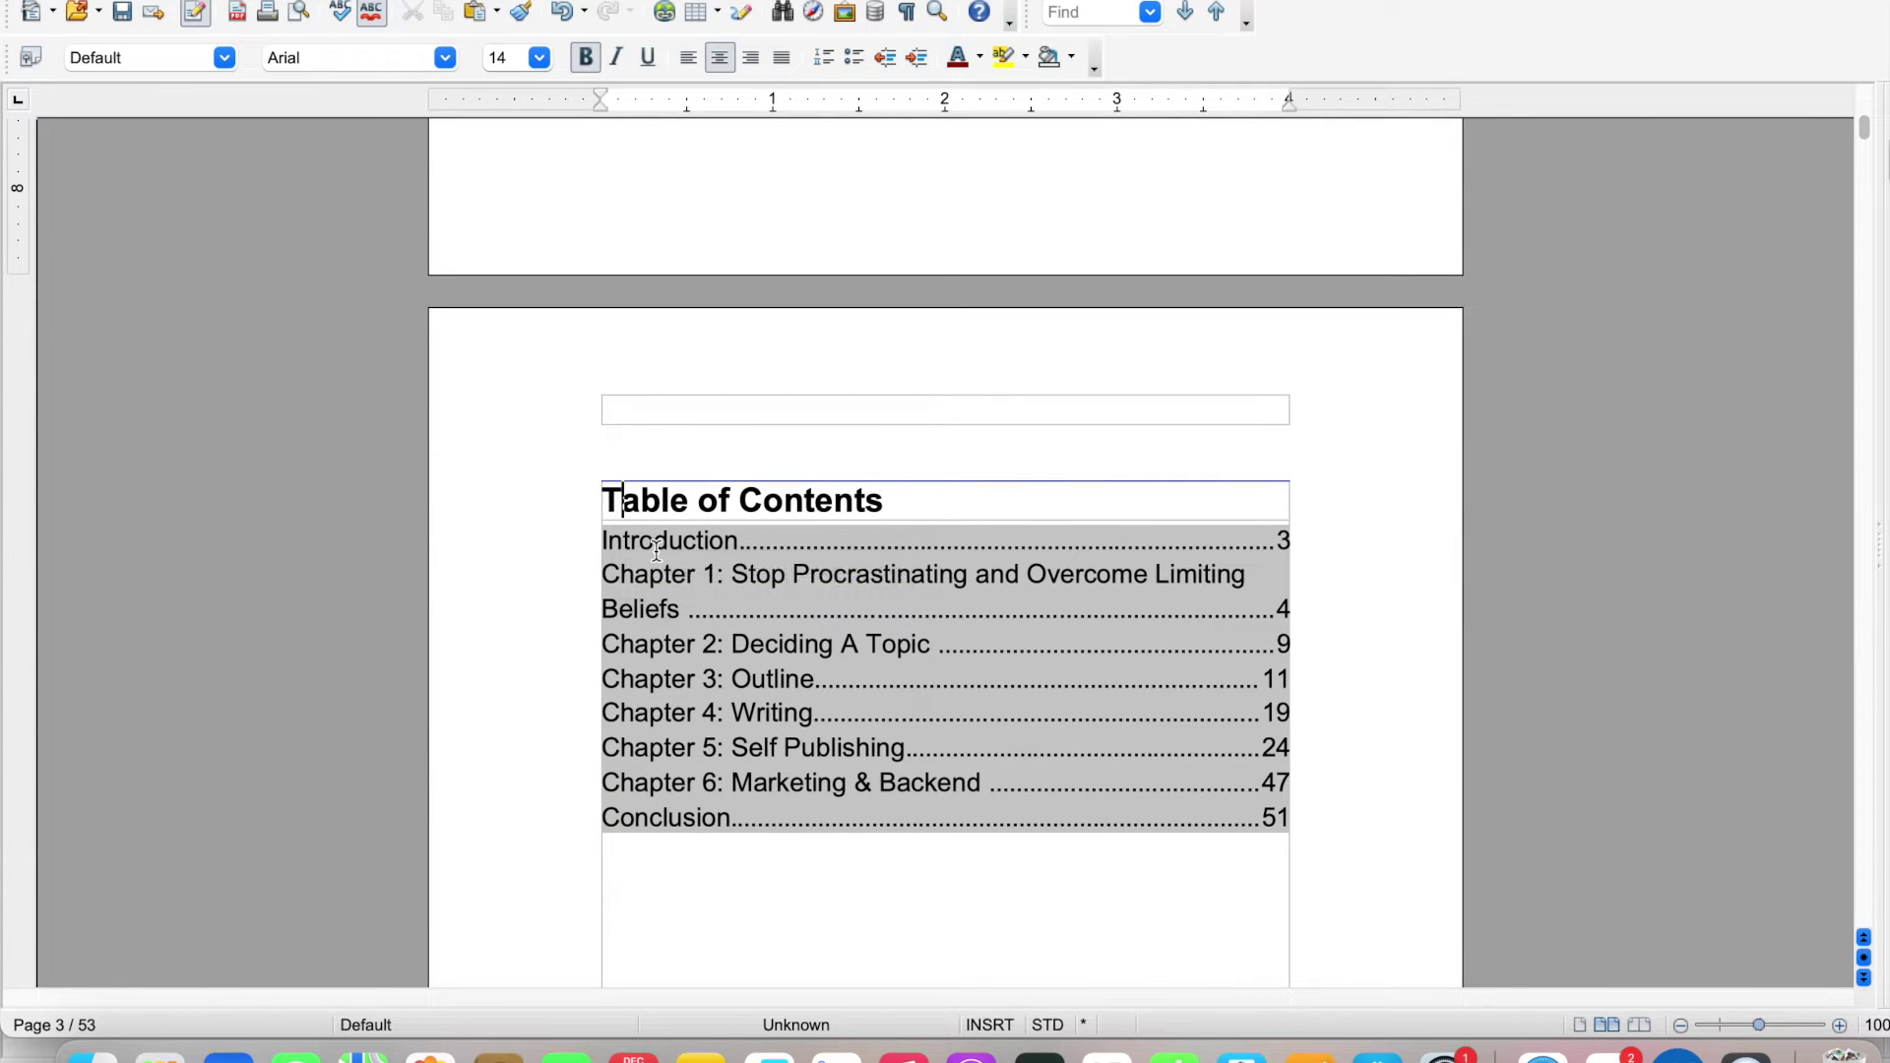
{"action": "left_click", "coordinate": [612, 500]}
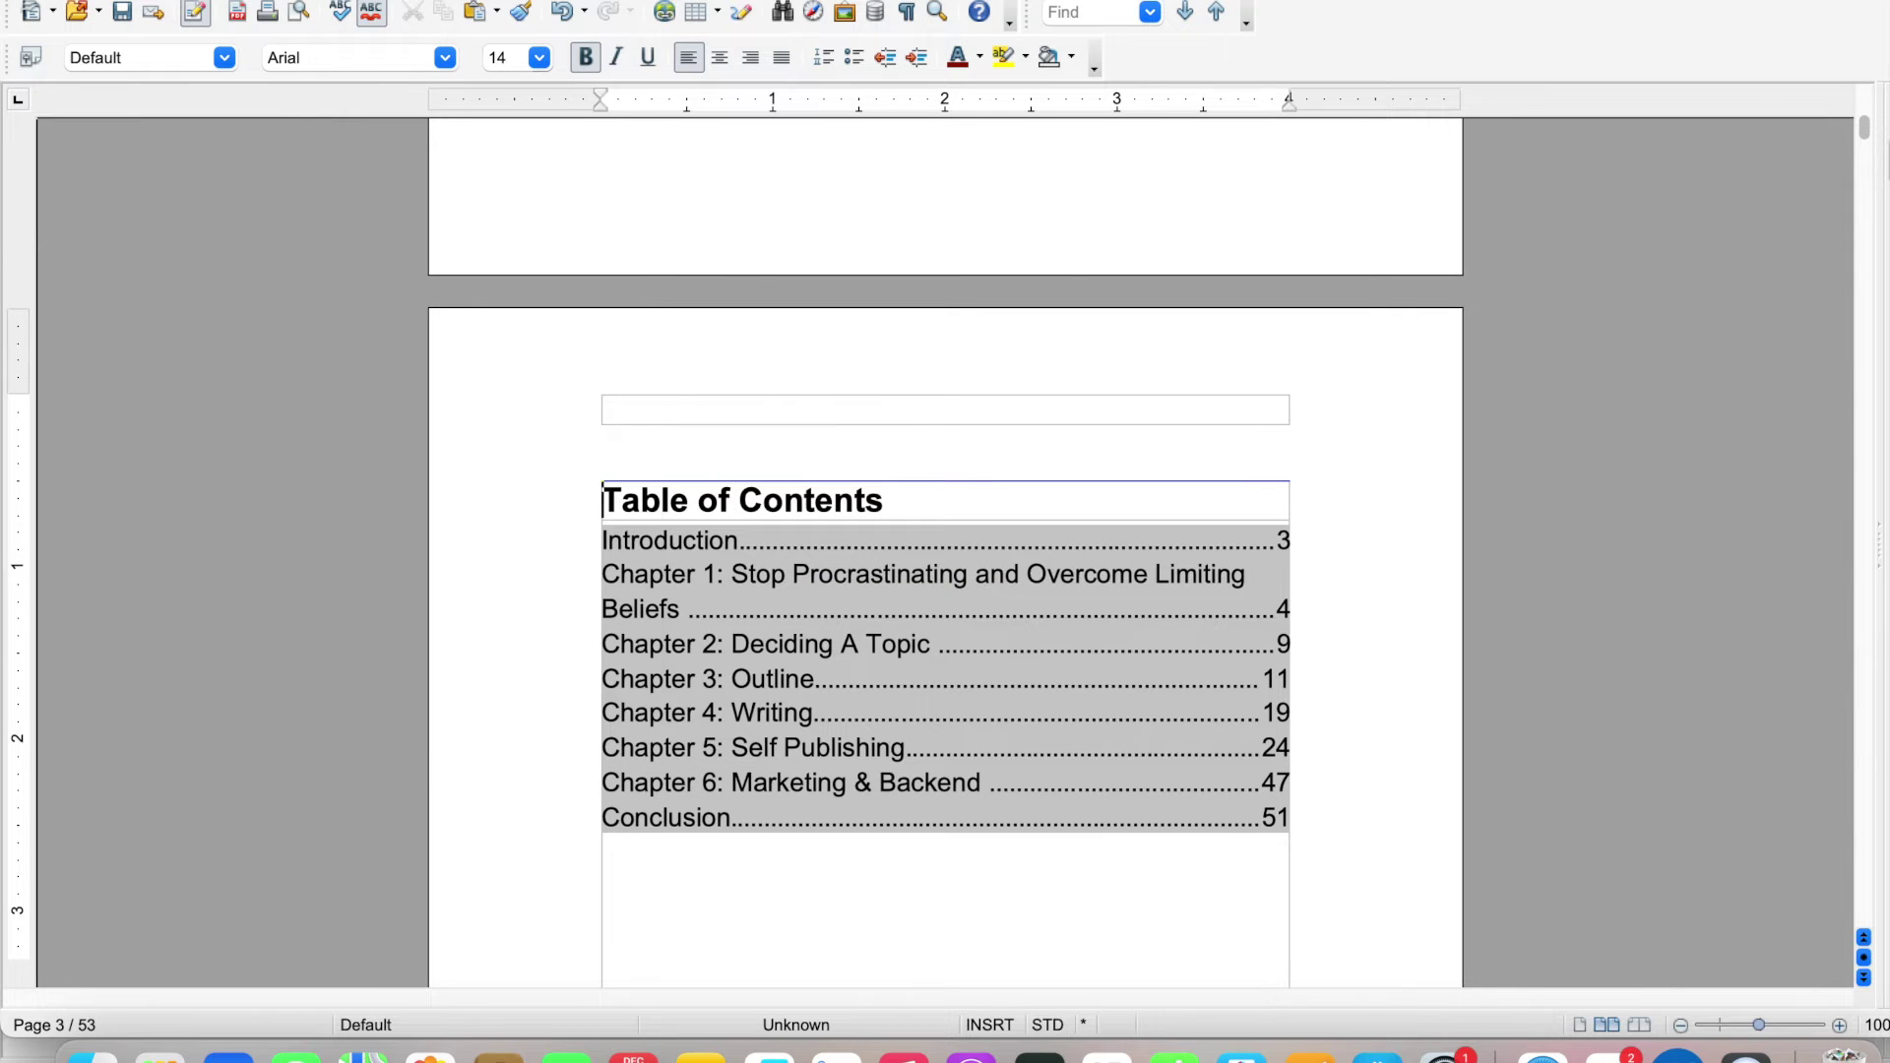
{"action": "left_click", "coordinate": [433, 0]}
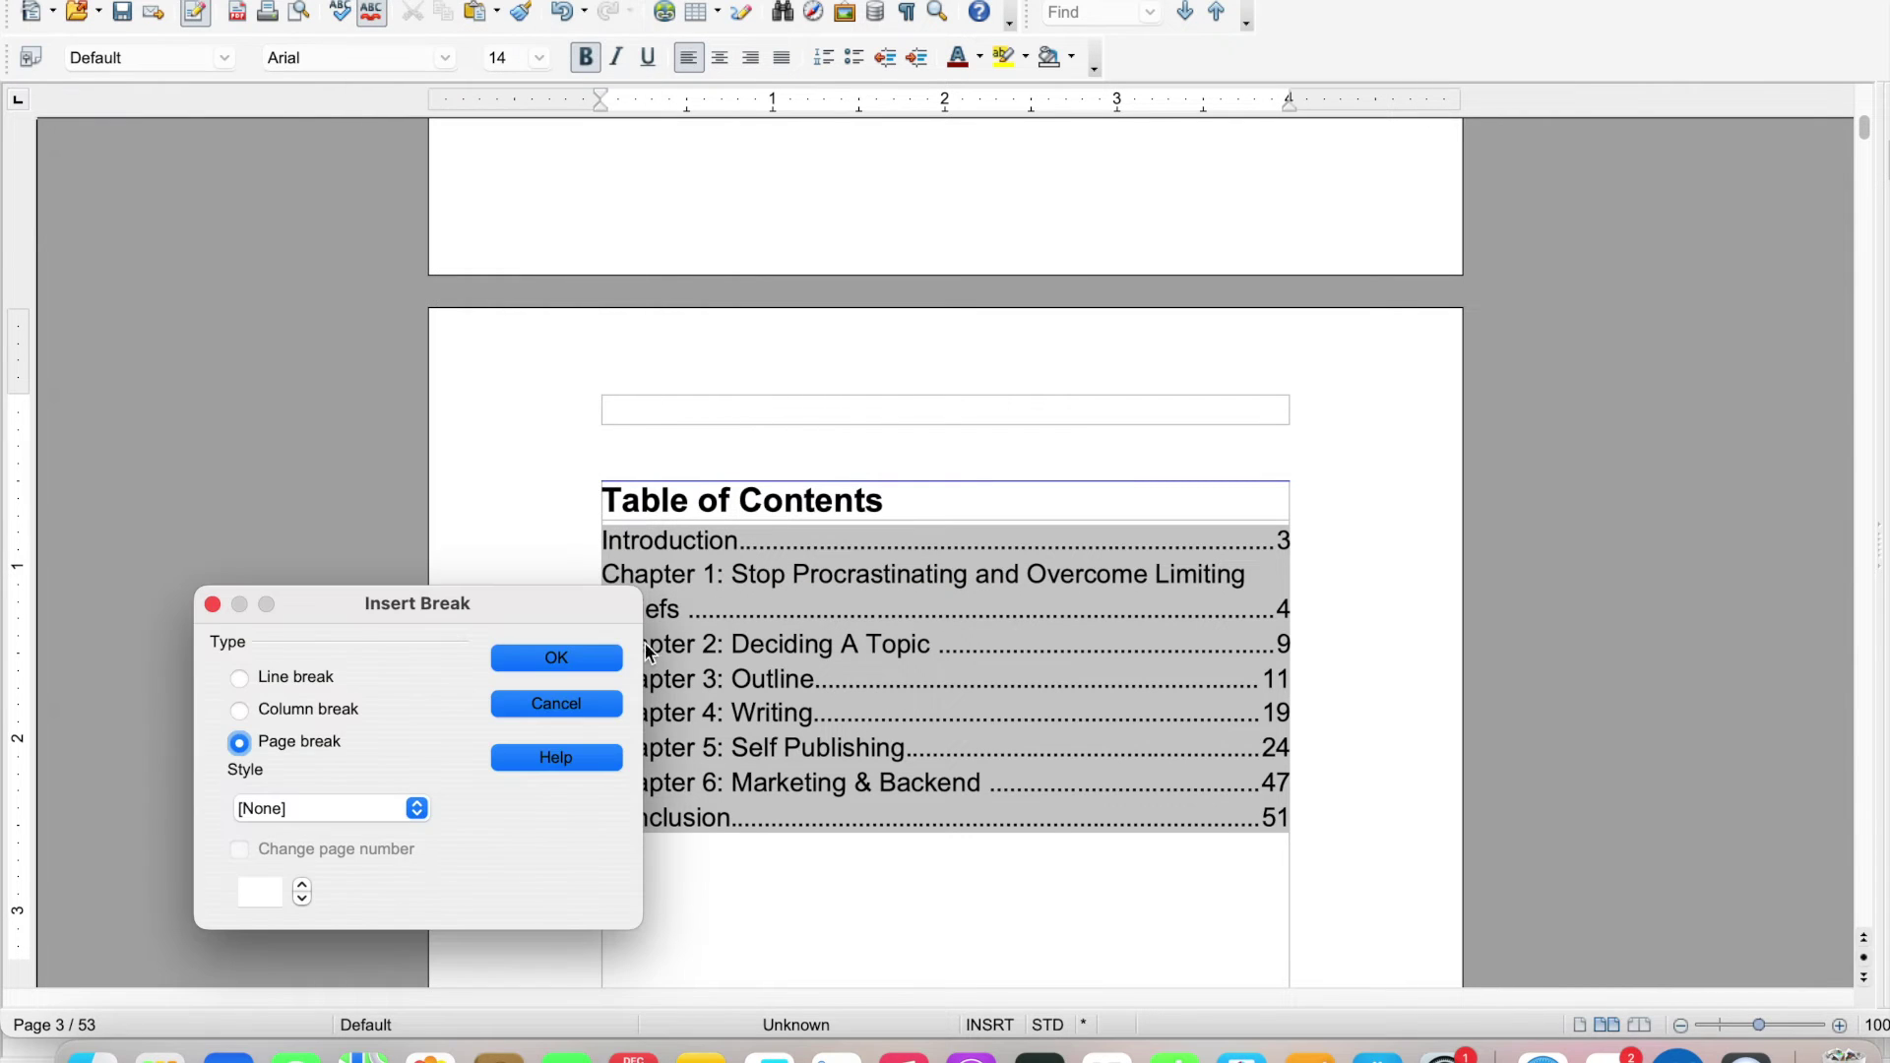
{"action": "left_click", "coordinate": [605, 659]}
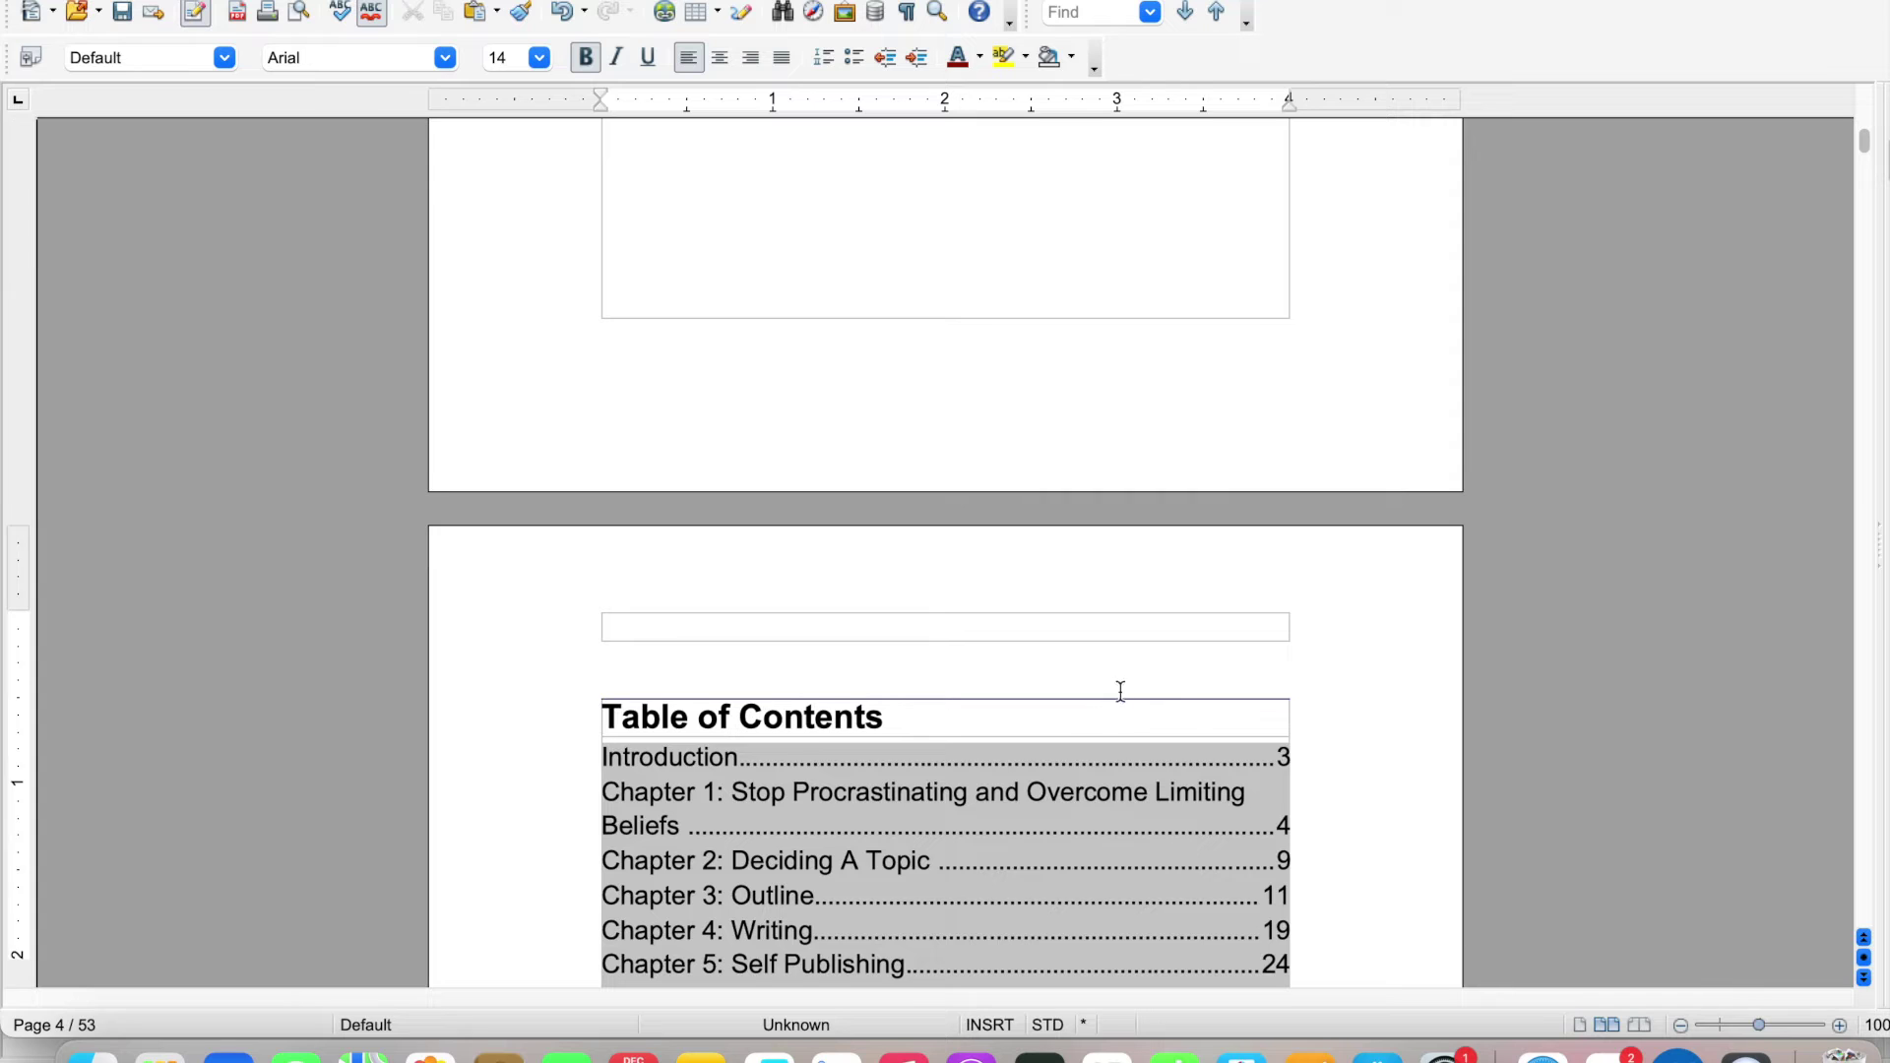
Delete the page break before the copyright notice to return it to the title page, and check the Table of Contents page
{"action": "scroll", "coordinate": [1109, 705], "scroll_direction": "up", "scroll_amount": 5}
{"action": "scroll", "coordinate": [1064, 751], "scroll_direction": "up", "scroll_amount": 10}
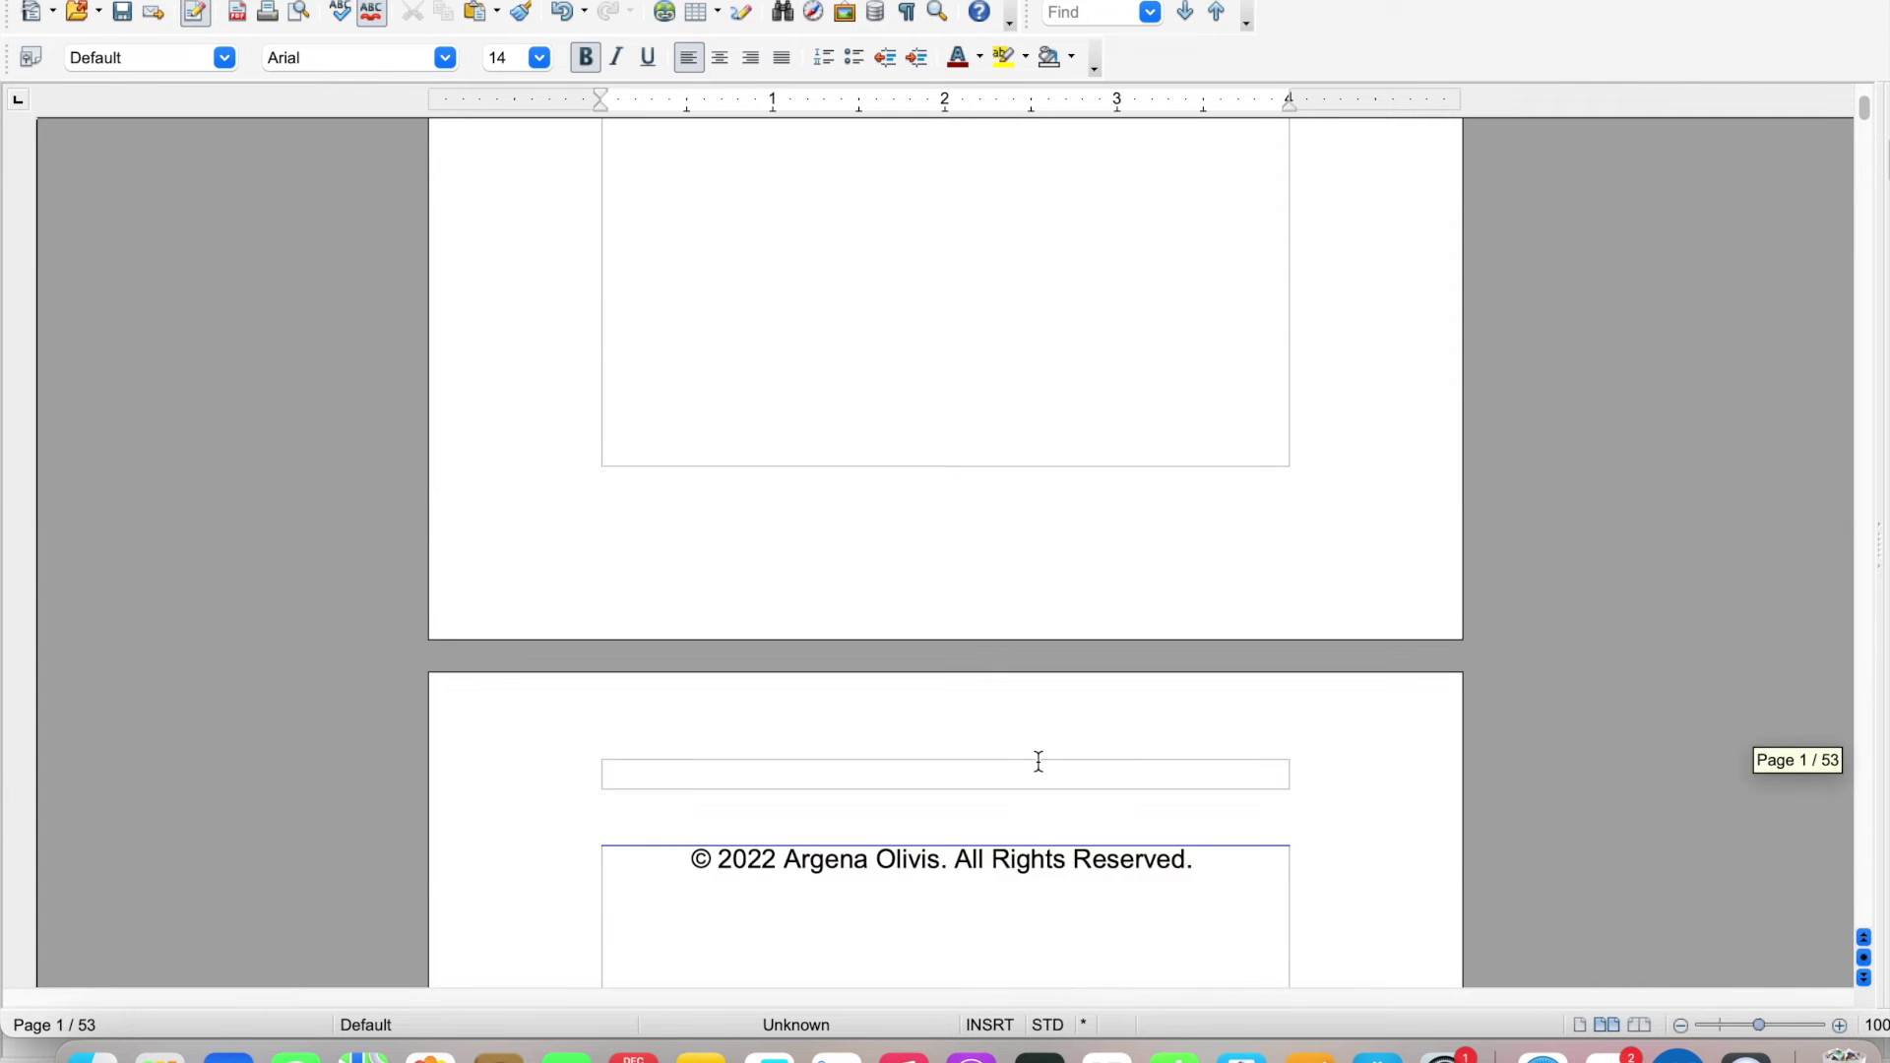
{"action": "left_click", "coordinate": [700, 810]}
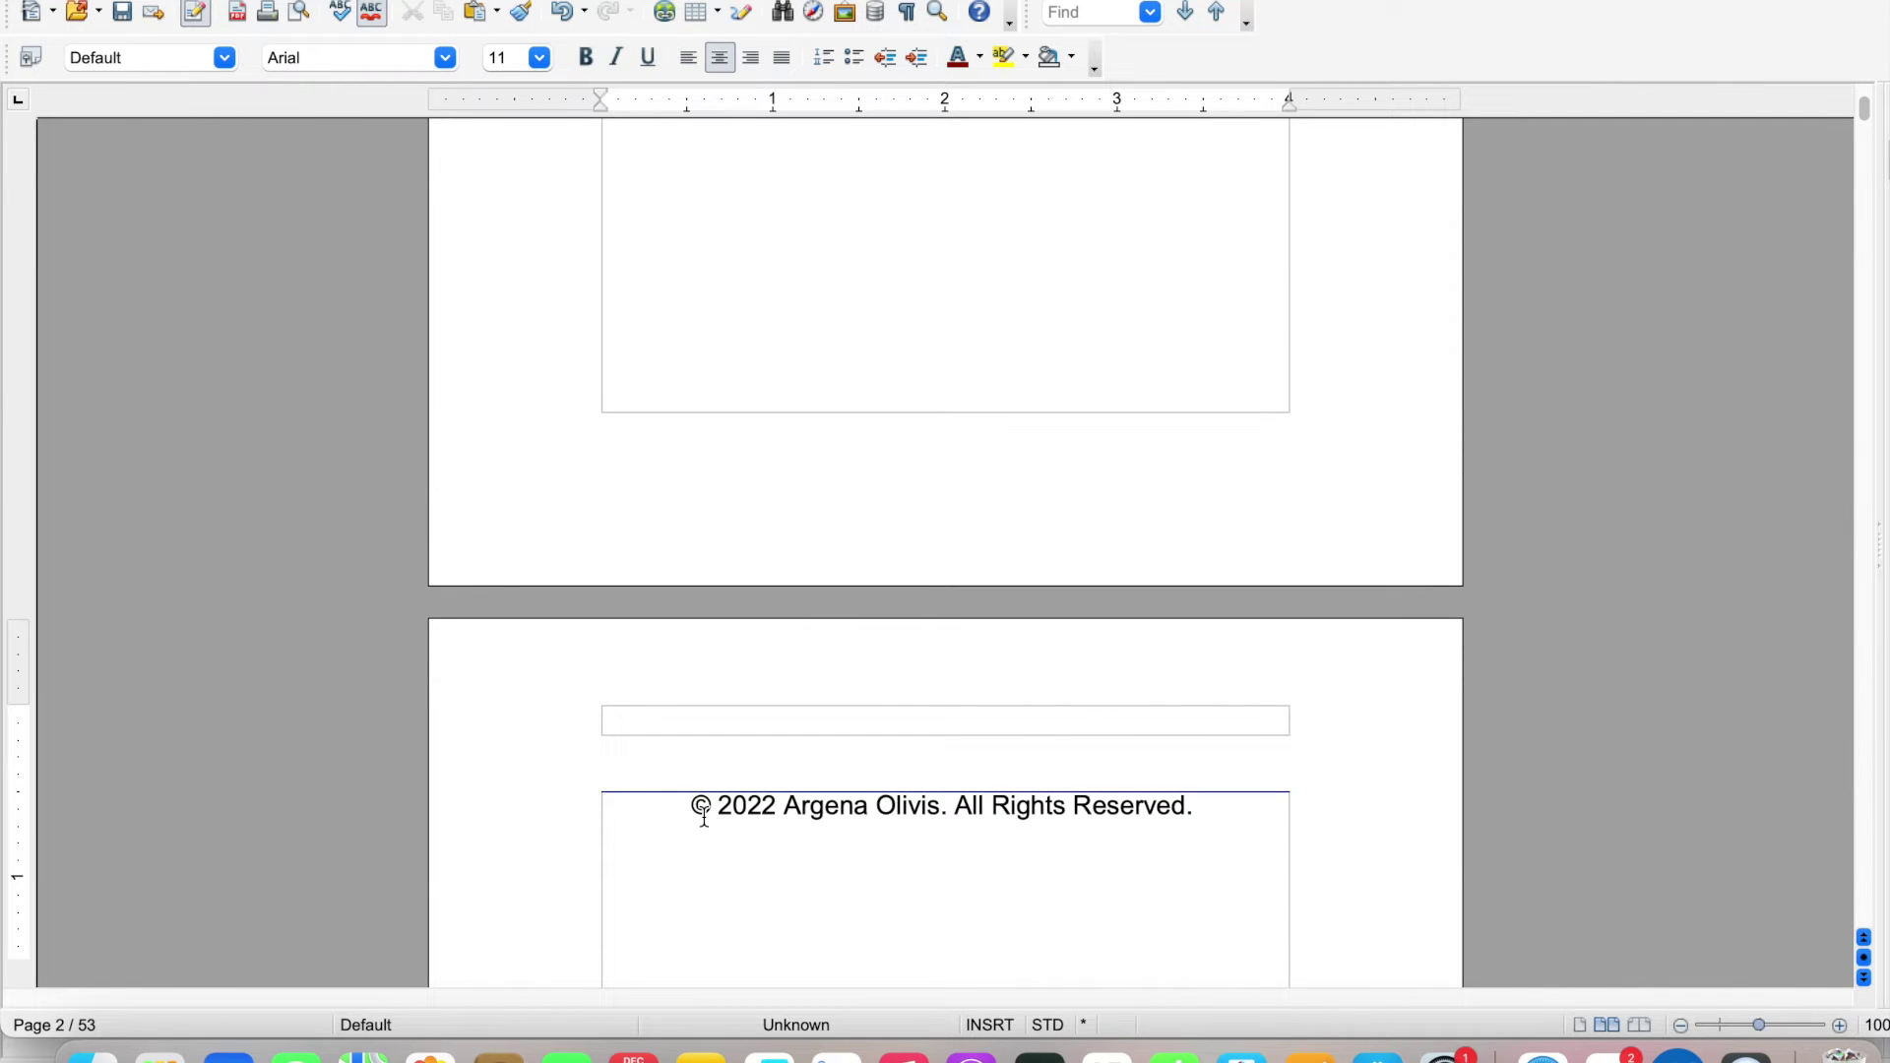
{"action": "key", "text": "BackSpace"}
{"action": "scroll", "coordinate": [778, 861], "scroll_direction": "down", "scroll_amount": 10}
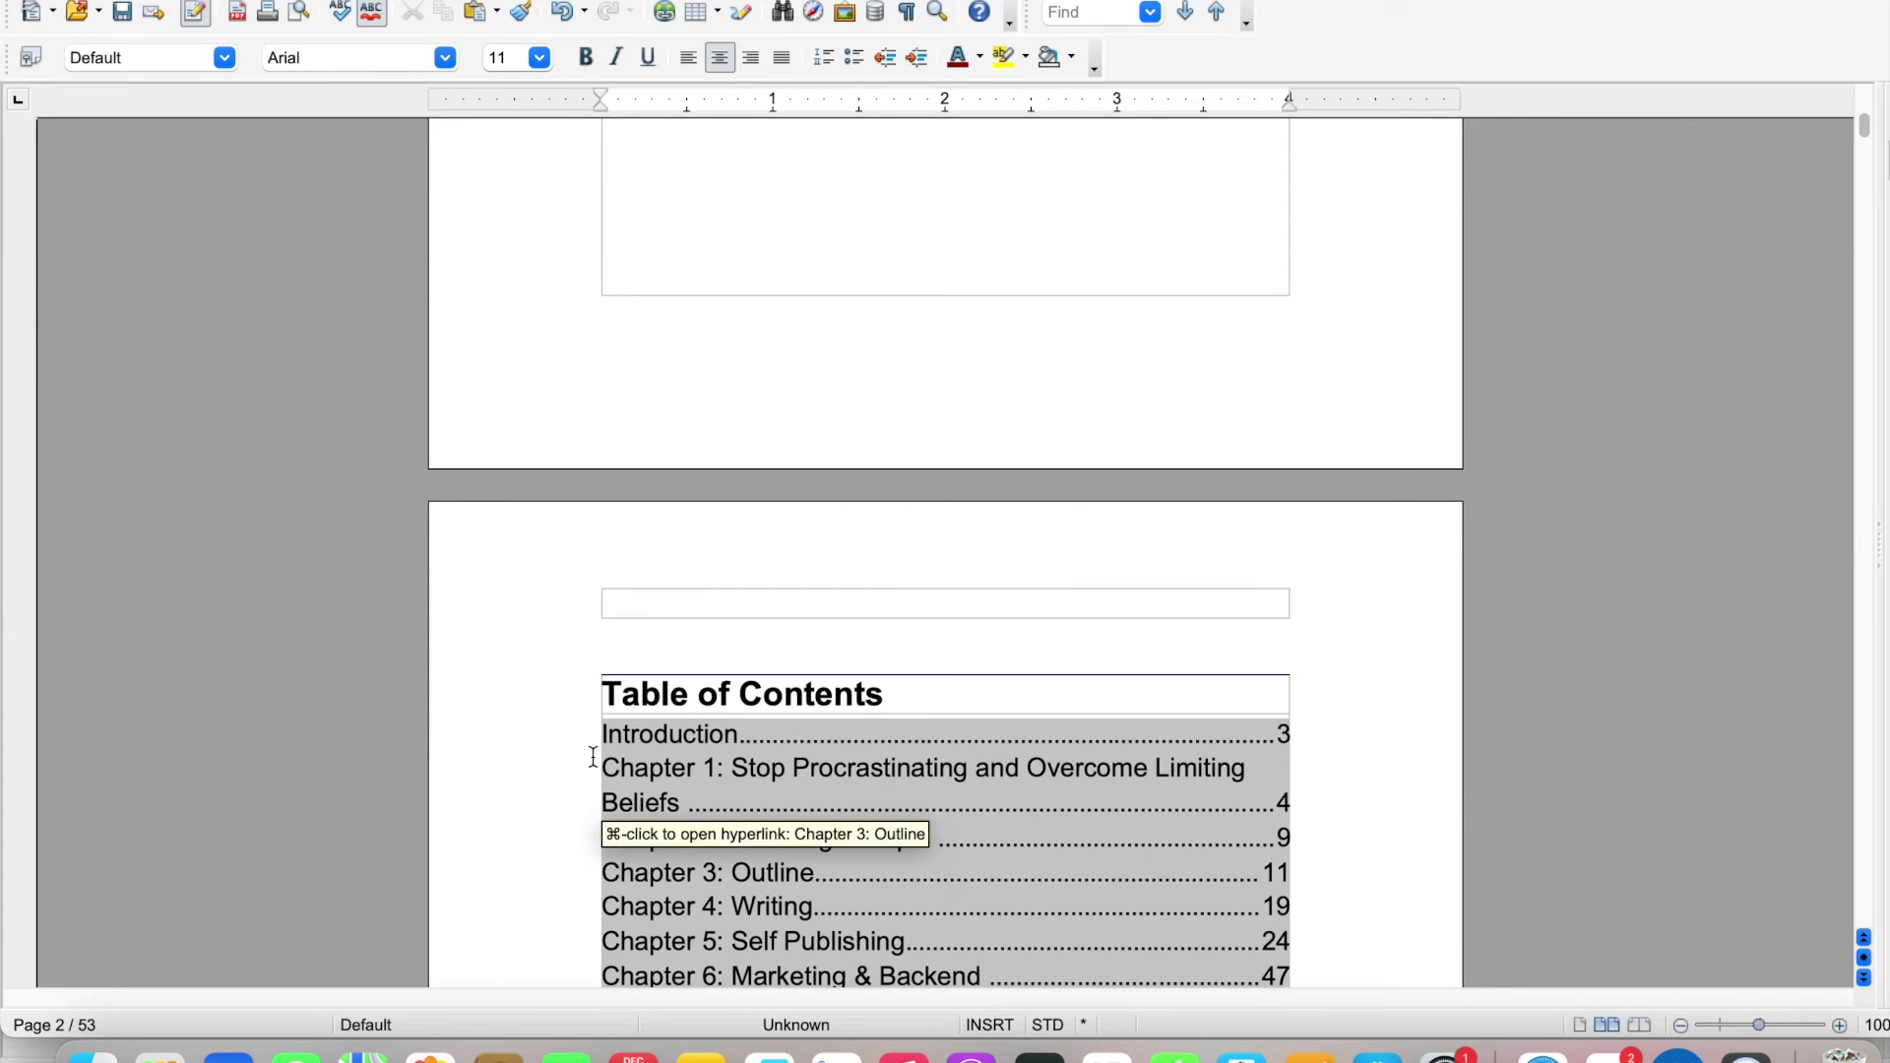
{"action": "left_click", "coordinate": [604, 691]}
{"action": "scroll", "coordinate": [605, 689], "scroll_direction": "down", "scroll_amount": 3}
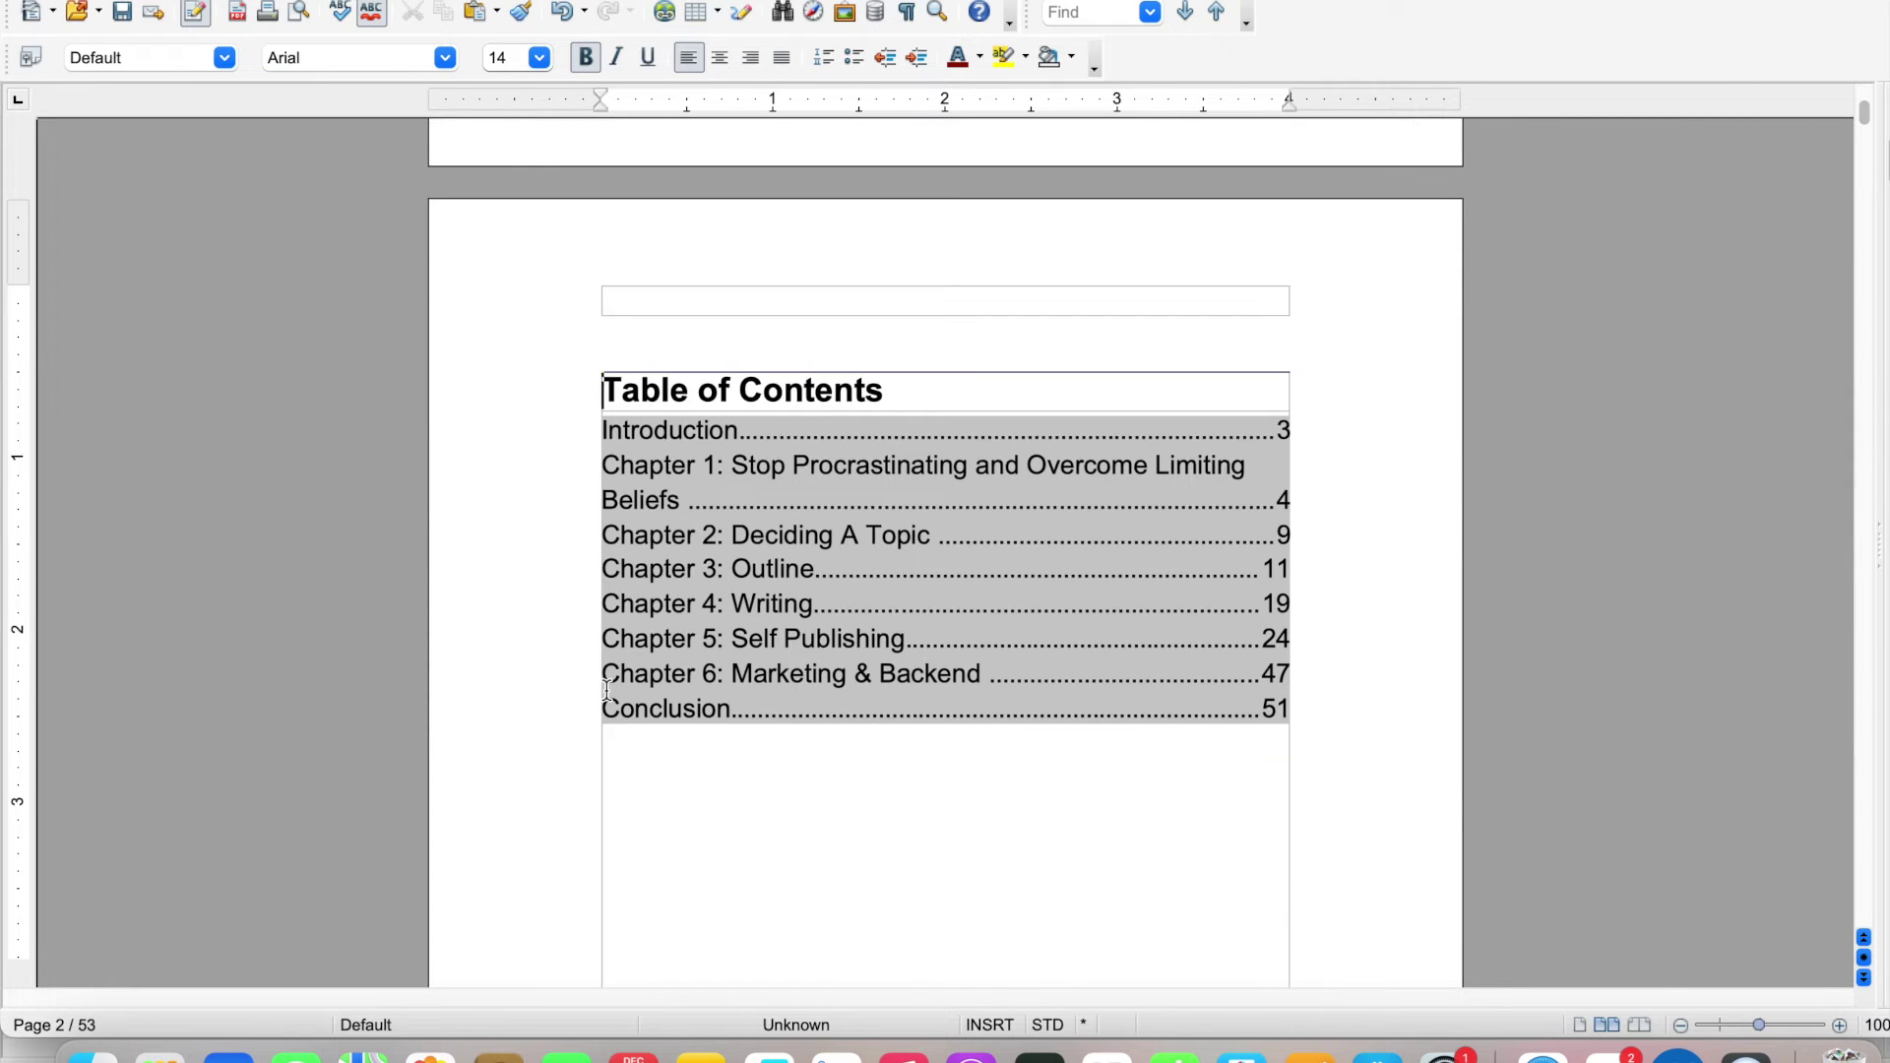
{"action": "scroll", "coordinate": [630, 739], "scroll_direction": "up", "scroll_amount": 5}
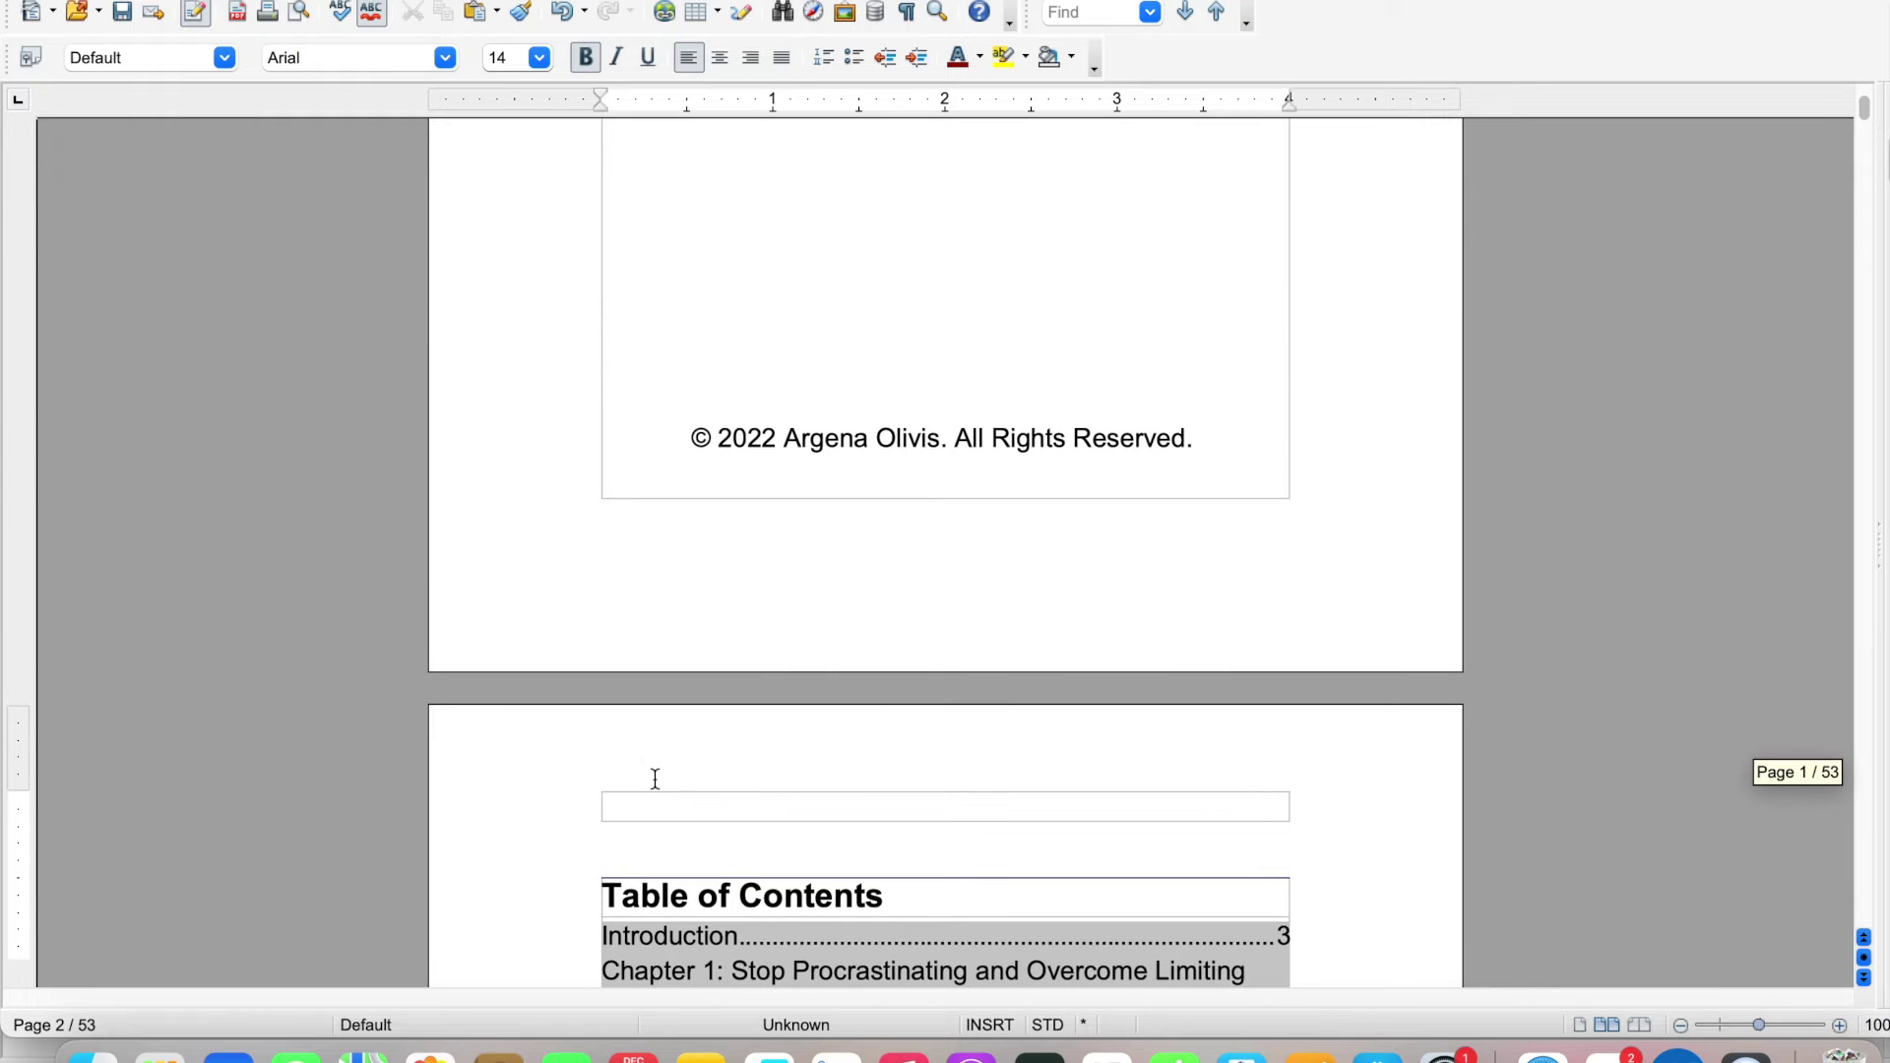
{"action": "scroll", "coordinate": [964, 861], "scroll_direction": "down", "scroll_amount": 1}
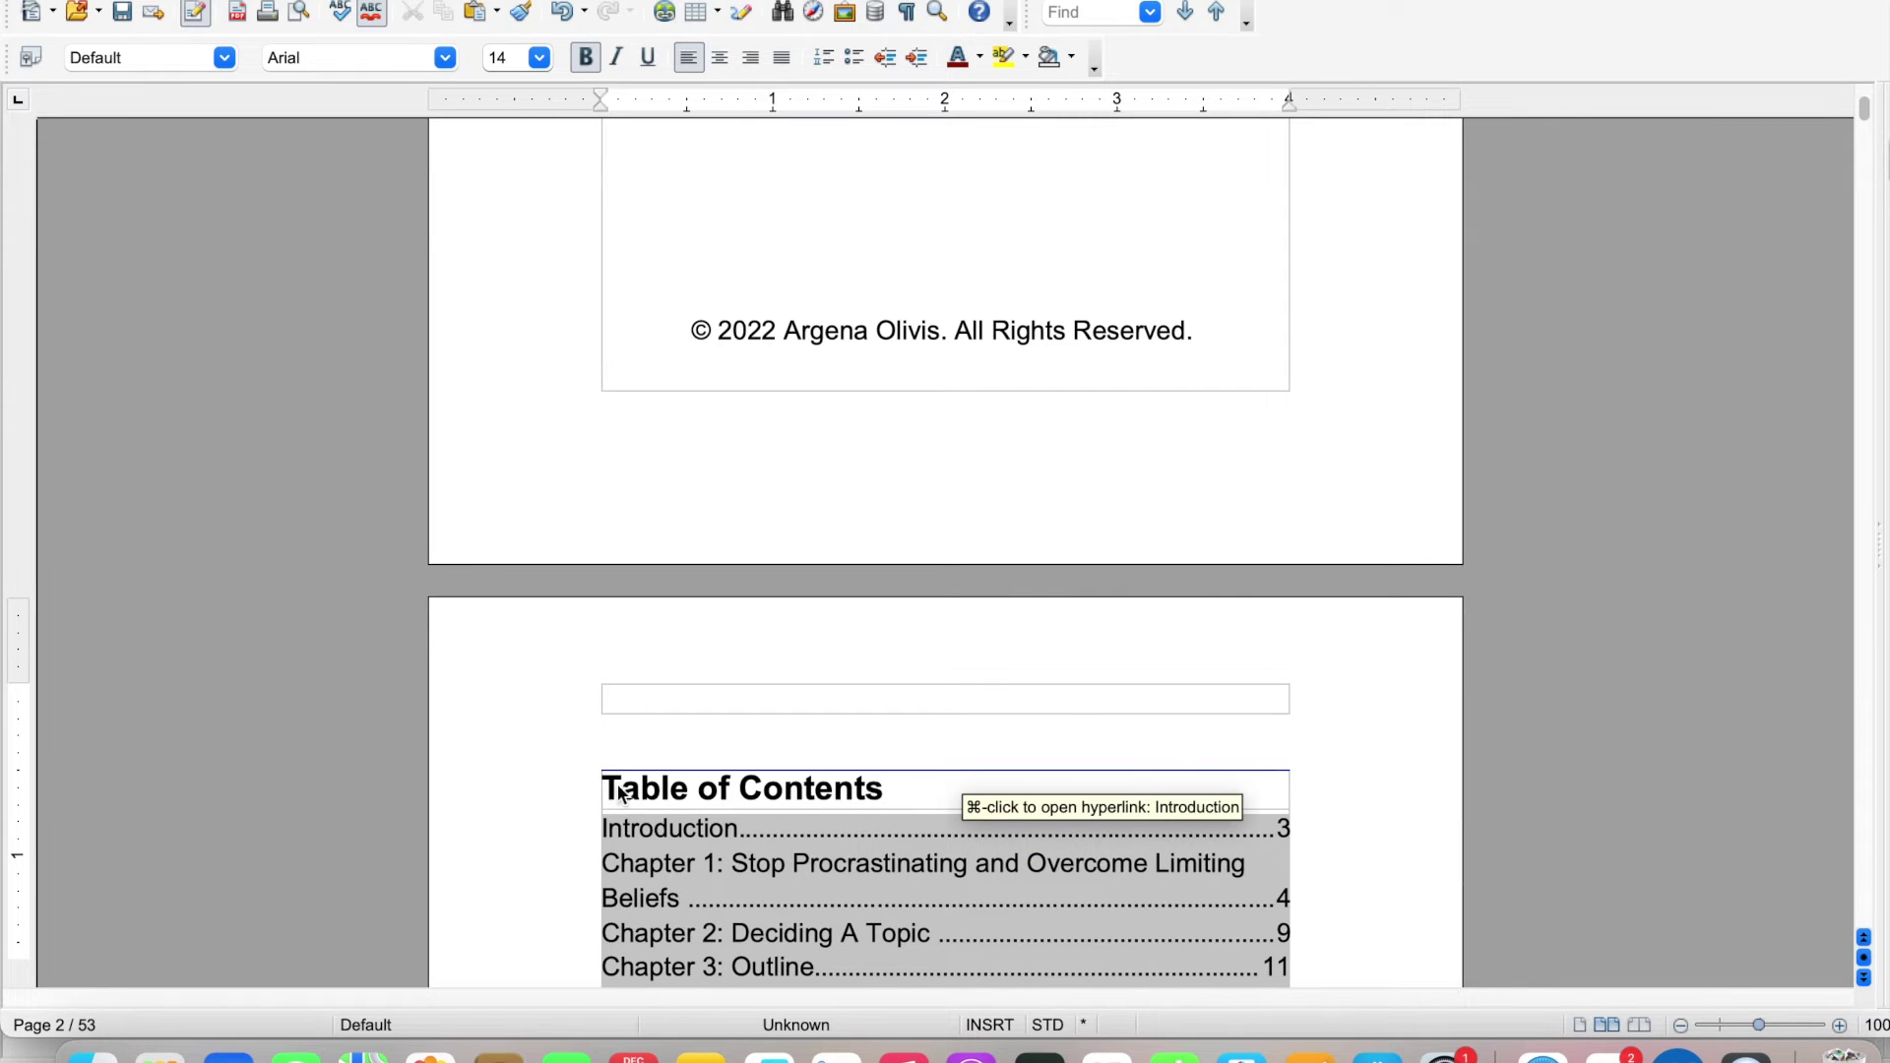
Insert a page break before the EXERCISE heading that follows the "Writing this book is what I desire" lines on page 6
{"action": "scroll", "coordinate": [1389, 836], "scroll_direction": "down", "scroll_amount": 1}
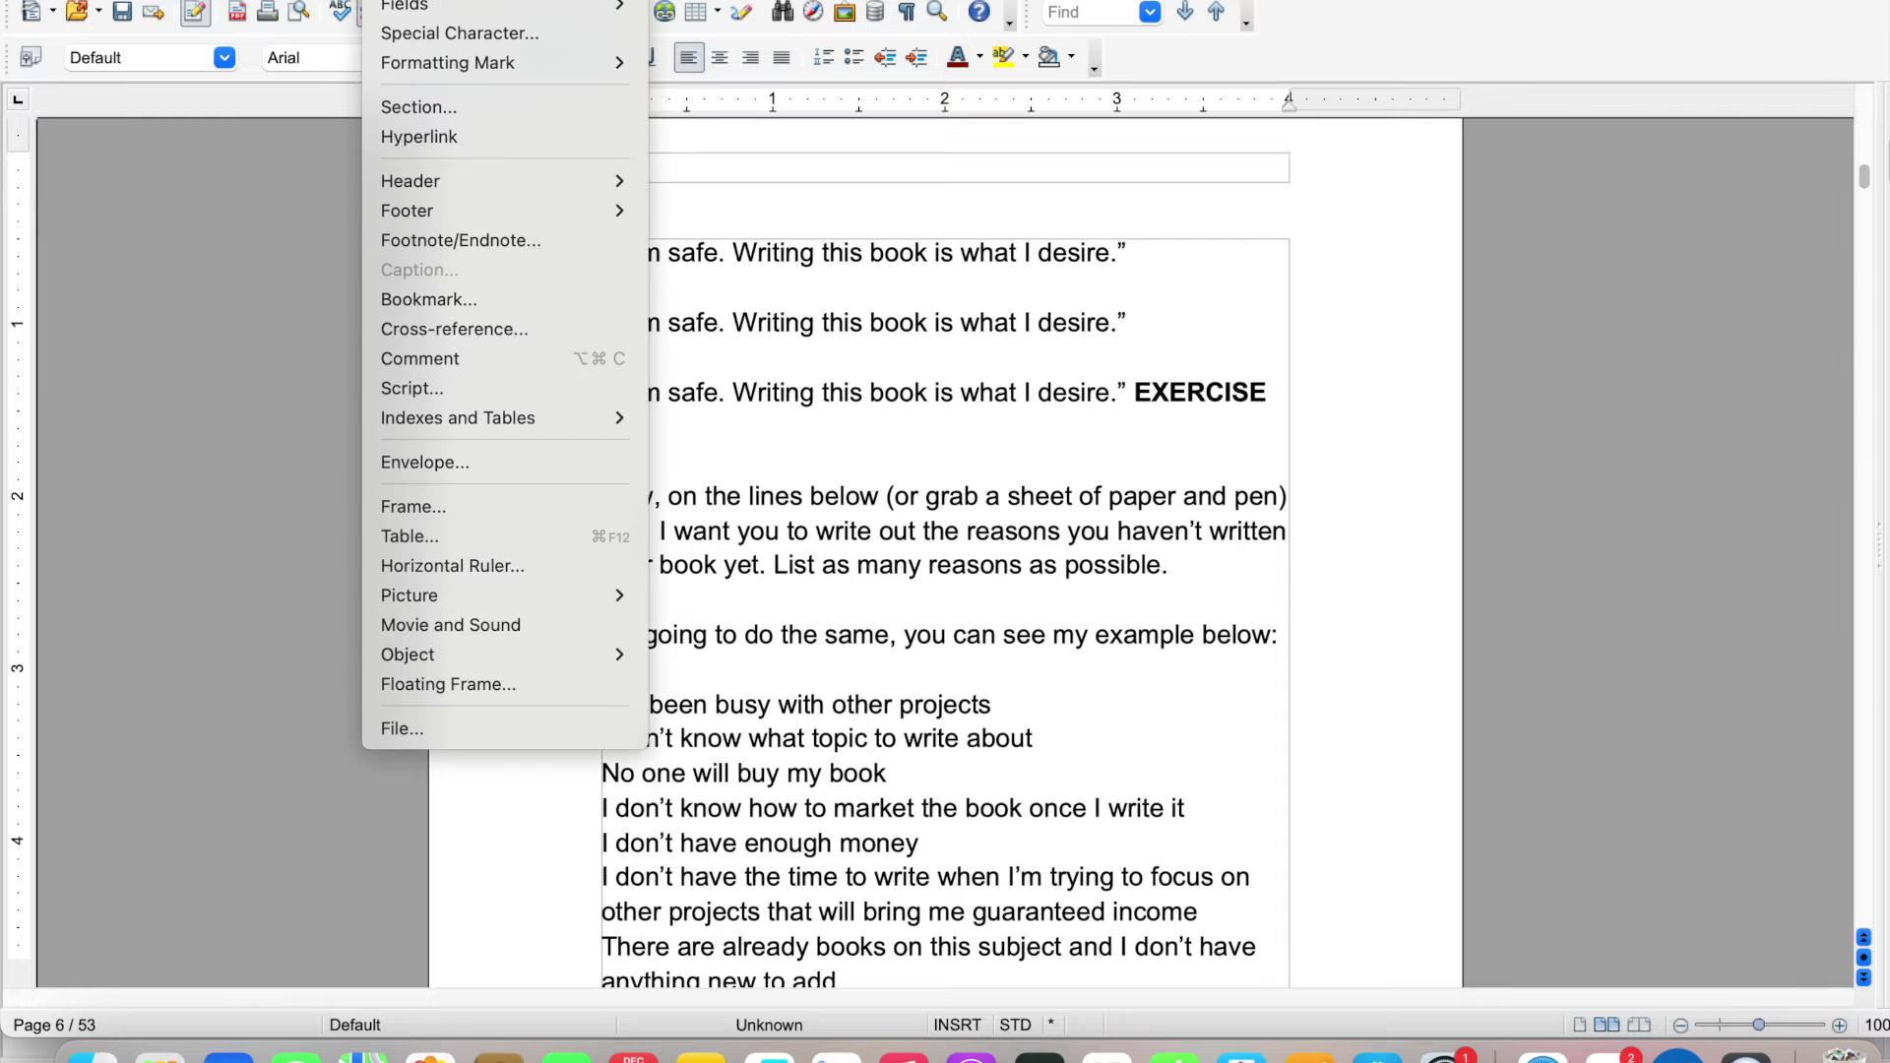
{"action": "left_click", "coordinate": [424, 2]}
{"action": "left_click", "coordinate": [556, 660]}
Remove extra blank lines above the paragraph starting "The above statements are limiting beliefs" on page 8
{"action": "scroll", "coordinate": [1007, 696], "scroll_direction": "down", "scroll_amount": 20}
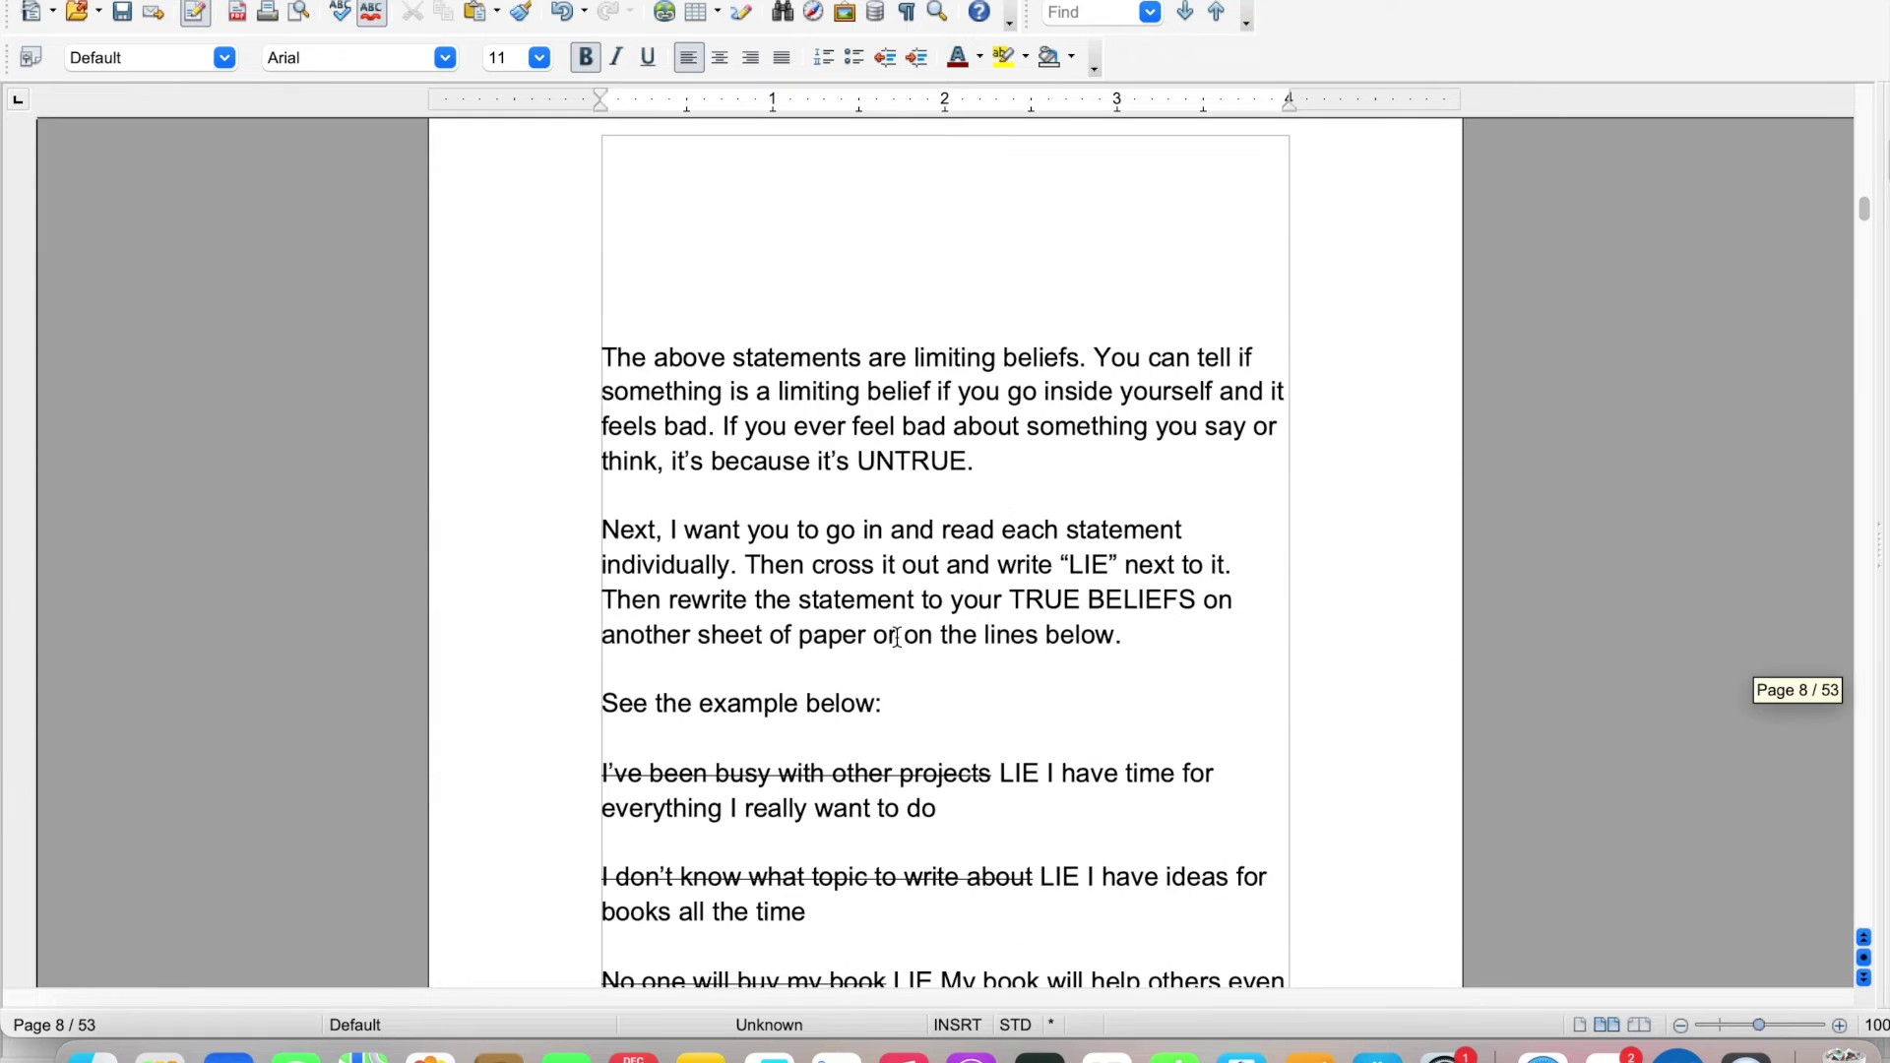
{"action": "left_click", "coordinate": [614, 351]}
{"action": "key", "text": "BackSpace"}
{"action": "key", "text": "BackSpace"}
{"action": "key", "text": "BackSpace"}
{"action": "key", "text": "BackSpace"}
{"action": "key", "text": "BackSpace"}
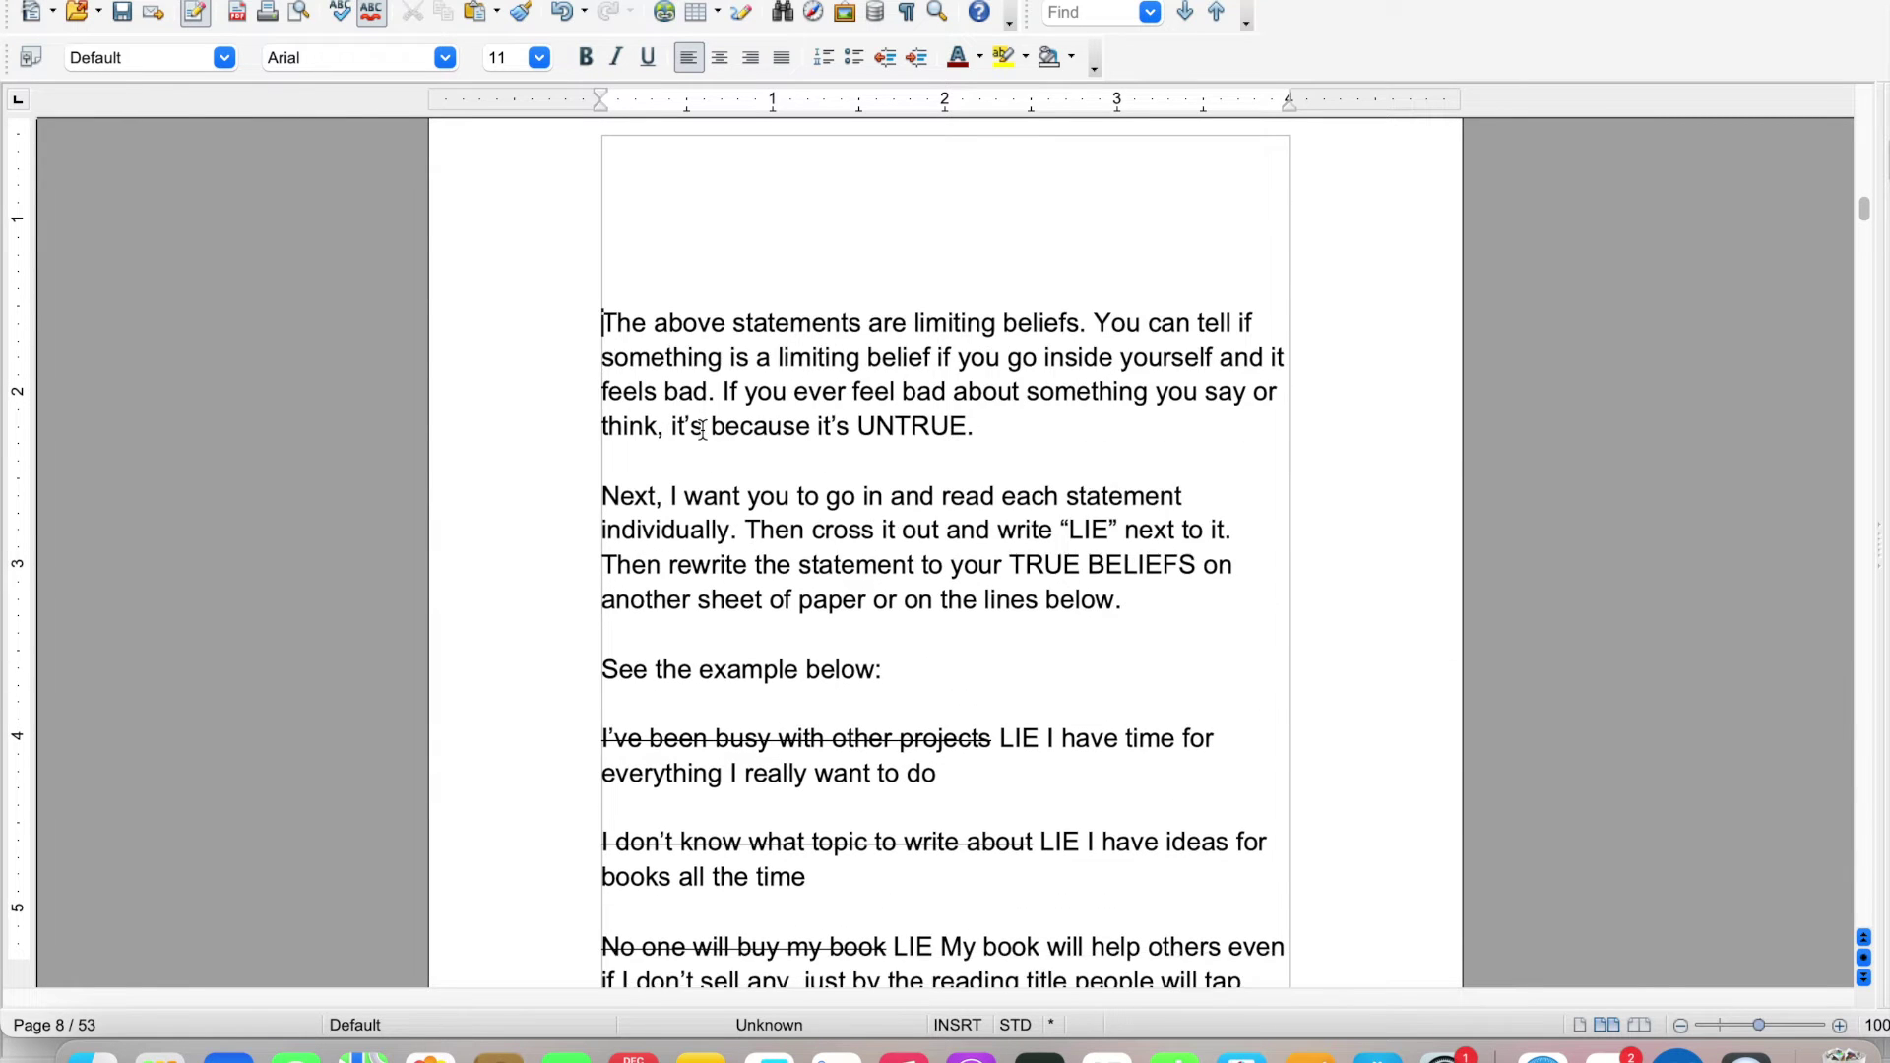
Insert a page break before the EXERCISE #2 heading in Chapter 2 so that the exercise starts its own page
{"action": "scroll", "coordinate": [915, 626], "scroll_direction": "down", "scroll_amount": 20}
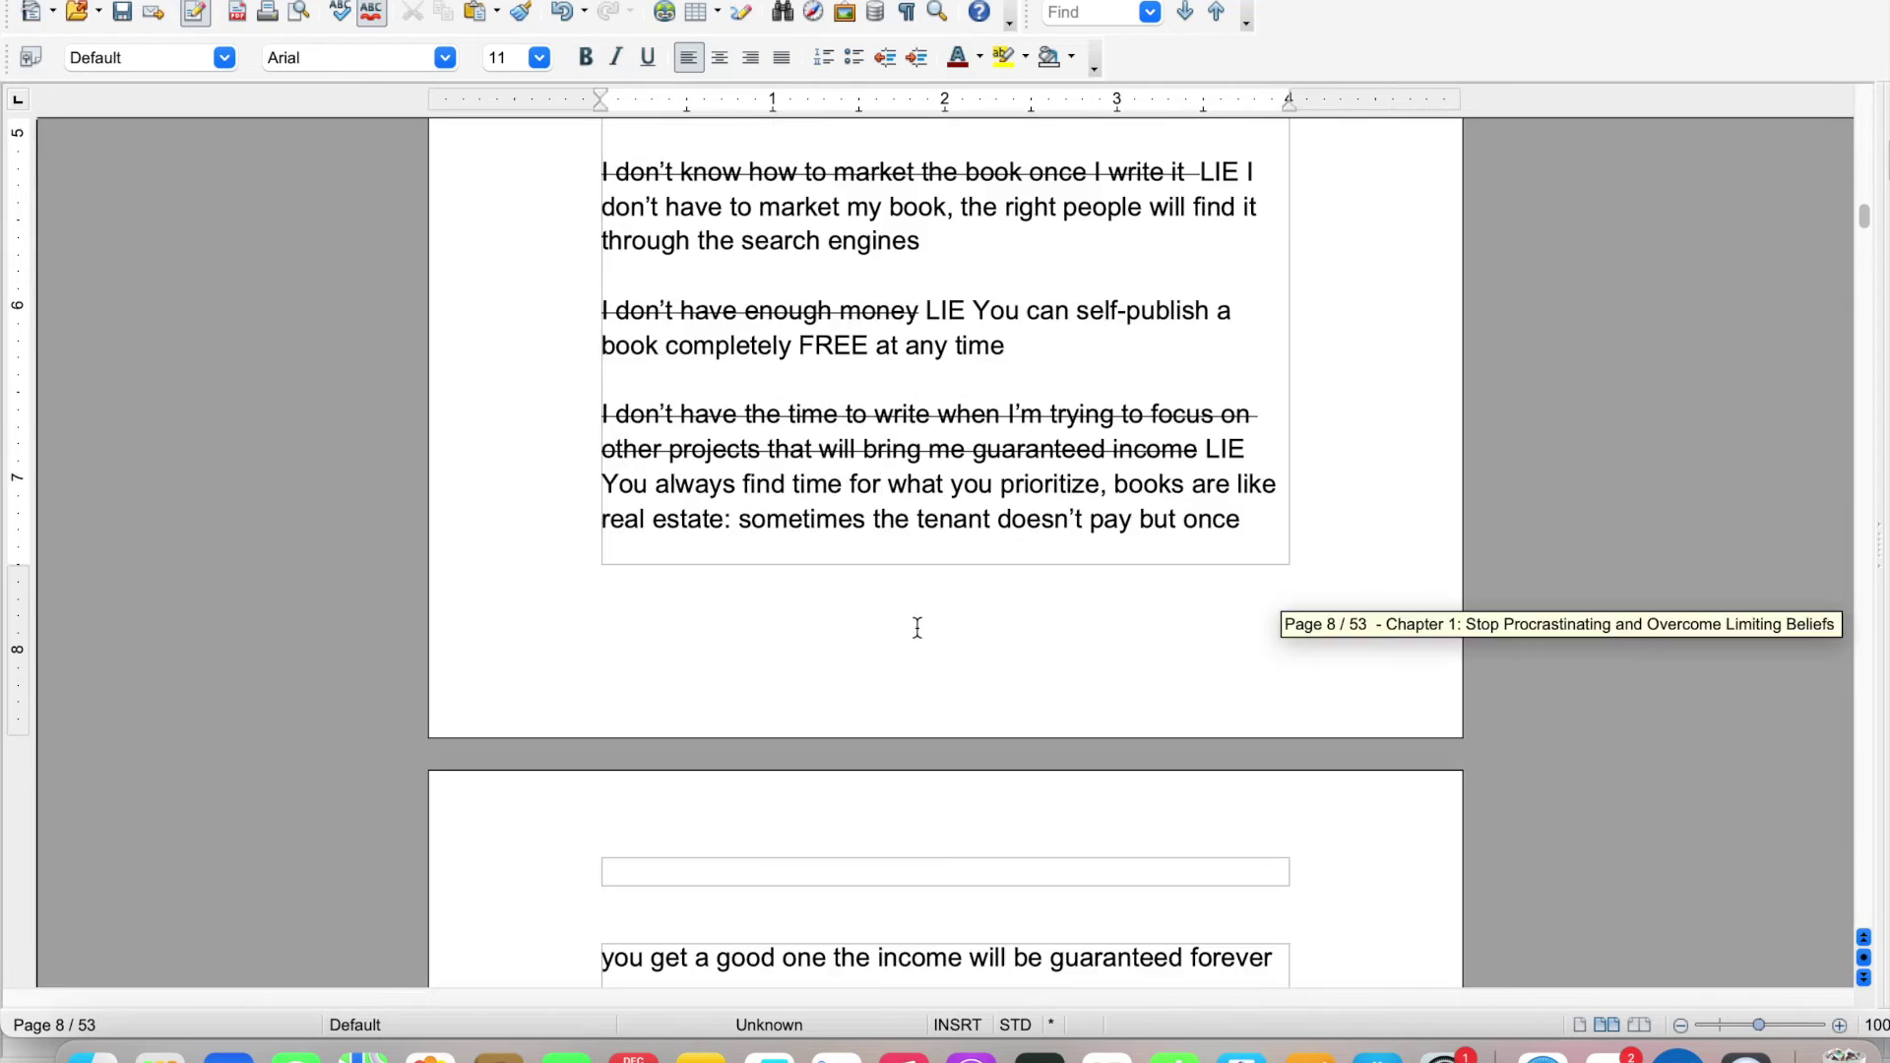
{"action": "scroll", "coordinate": [921, 631], "scroll_direction": "down", "scroll_amount": 20}
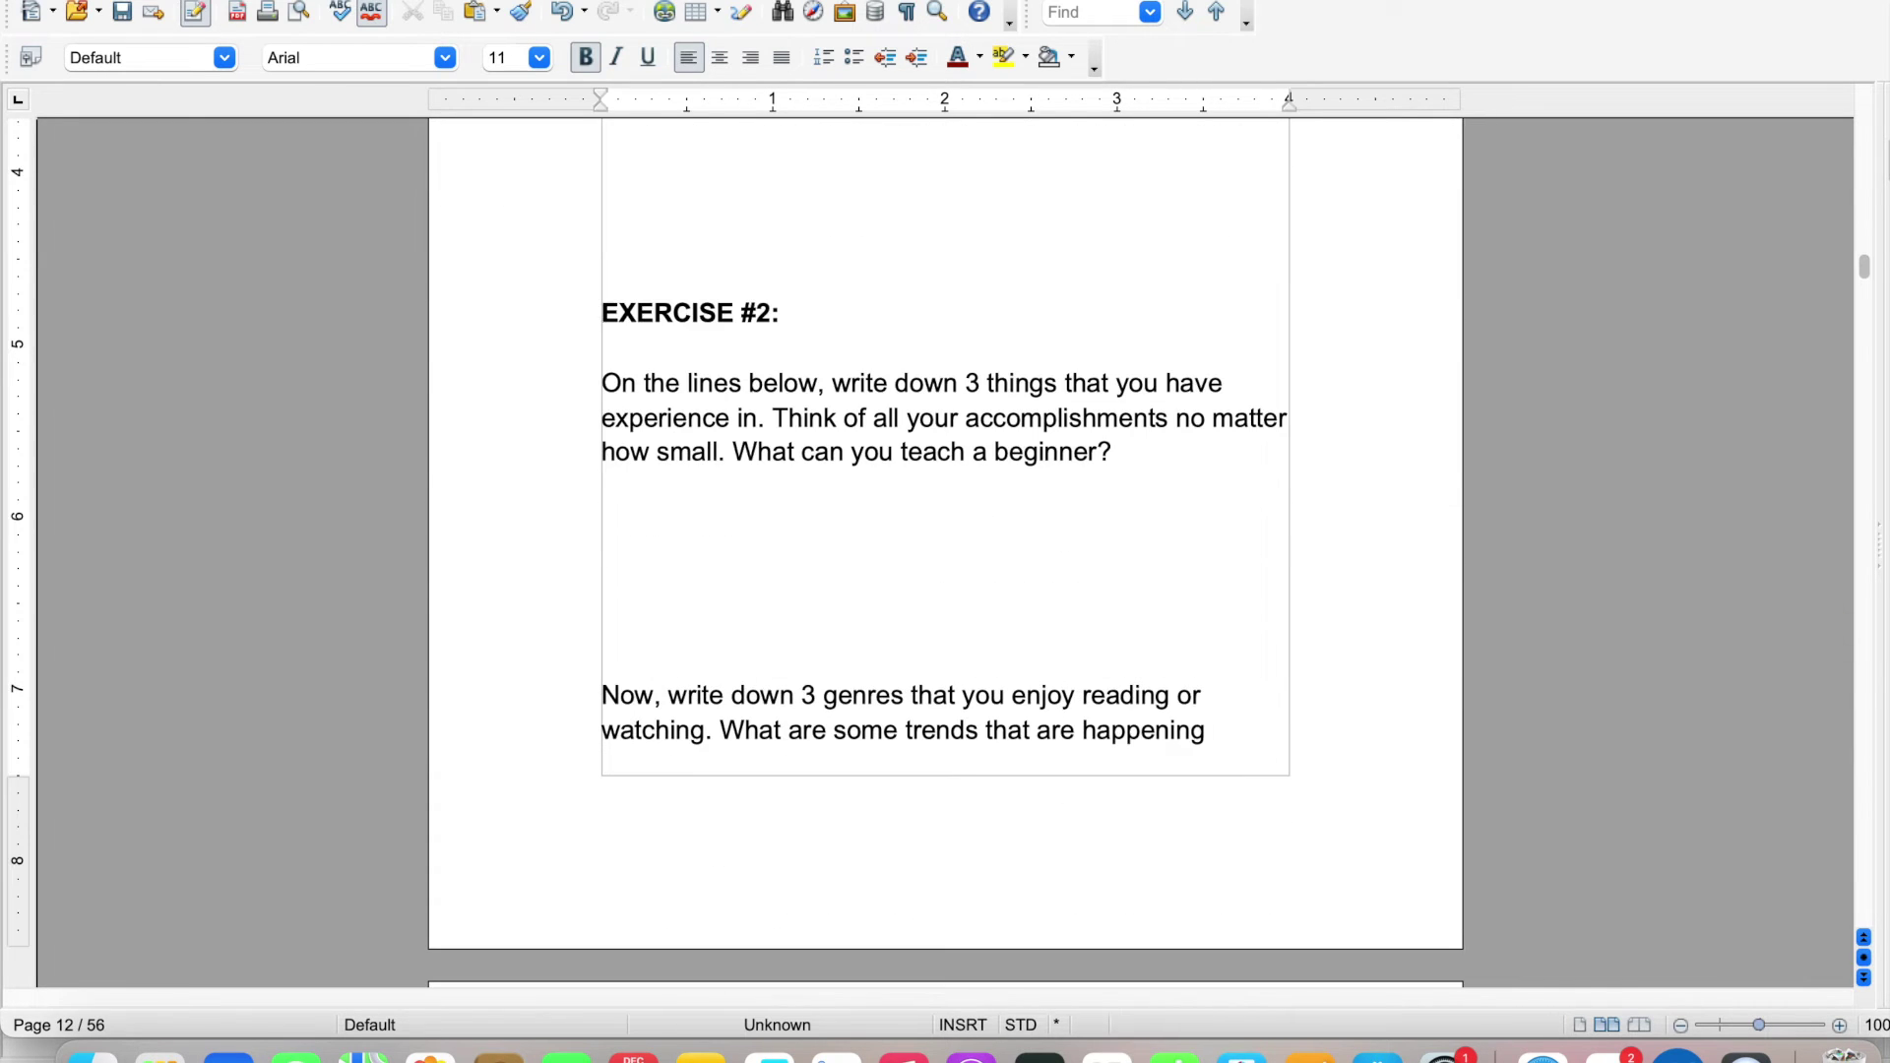
{"action": "left_click", "coordinate": [404, 0]}
{"action": "left_click", "coordinate": [414, 0]}
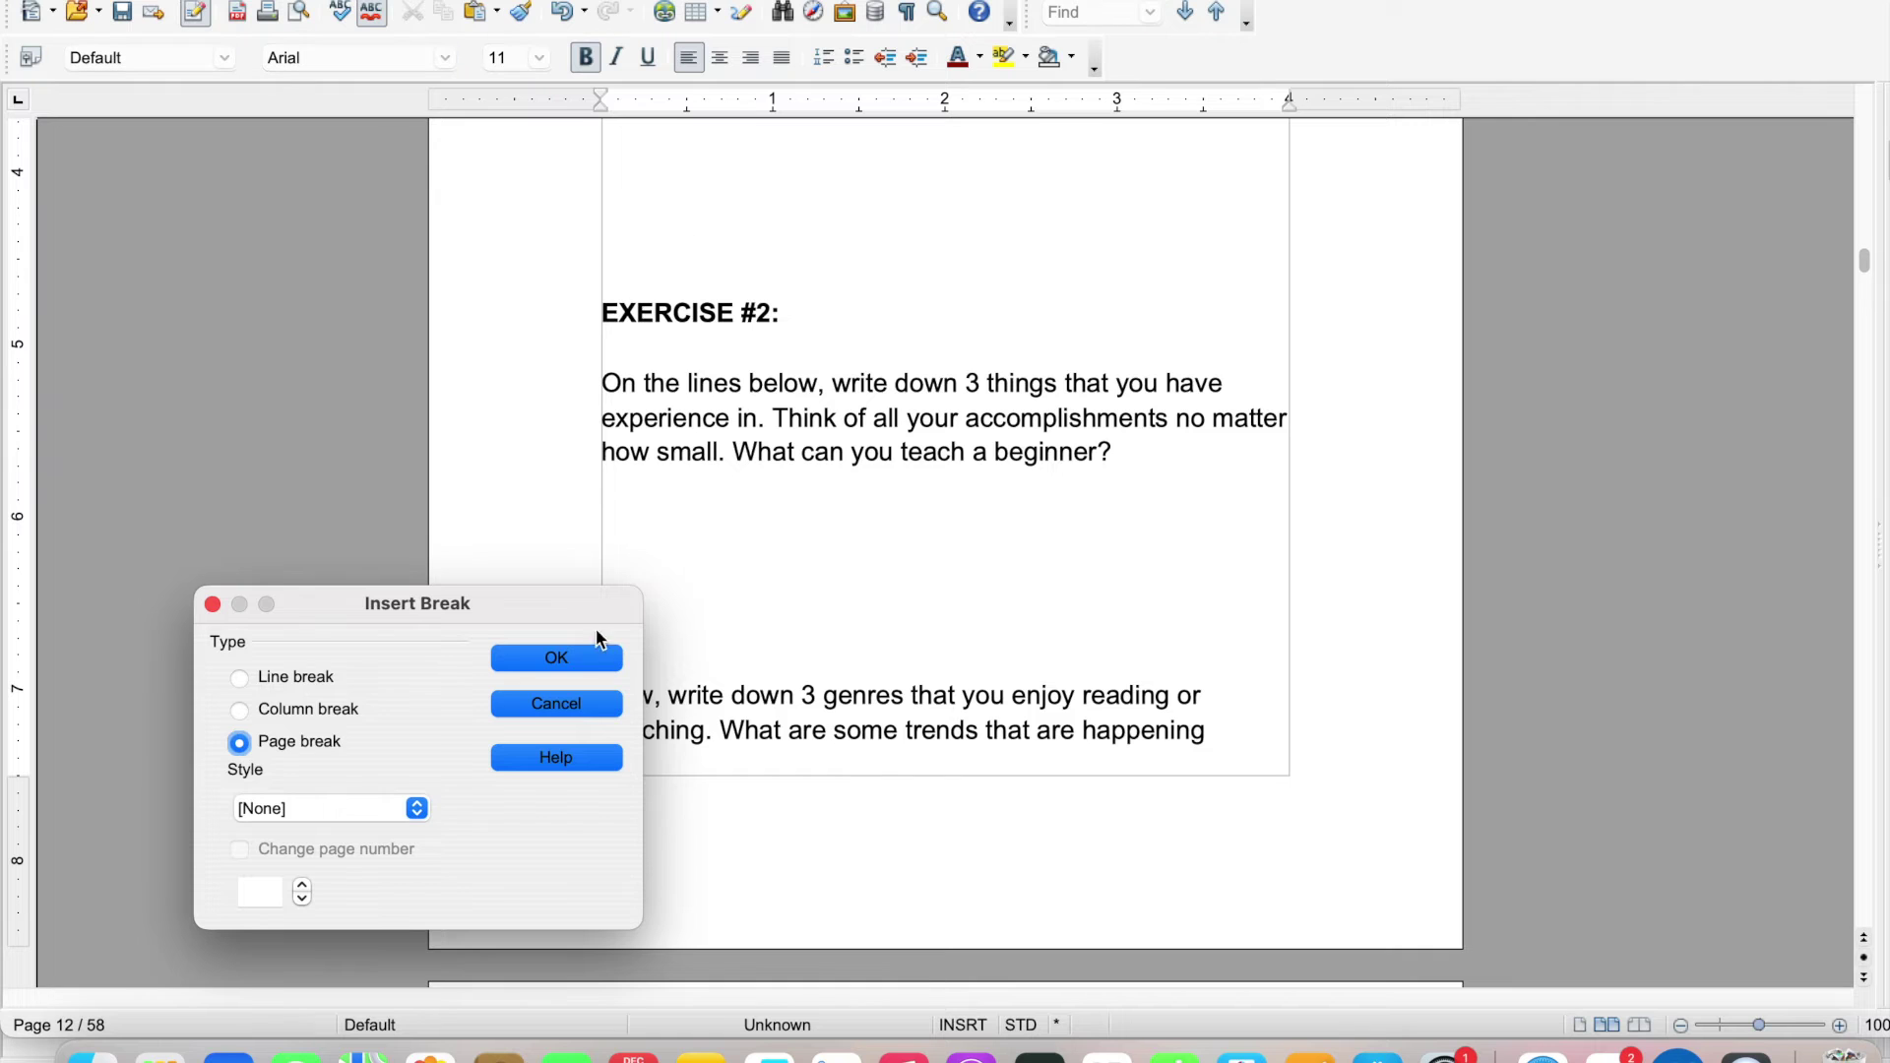
{"action": "left_click", "coordinate": [585, 664]}
{"action": "scroll", "coordinate": [863, 692], "scroll_direction": "down", "scroll_amount": 10}
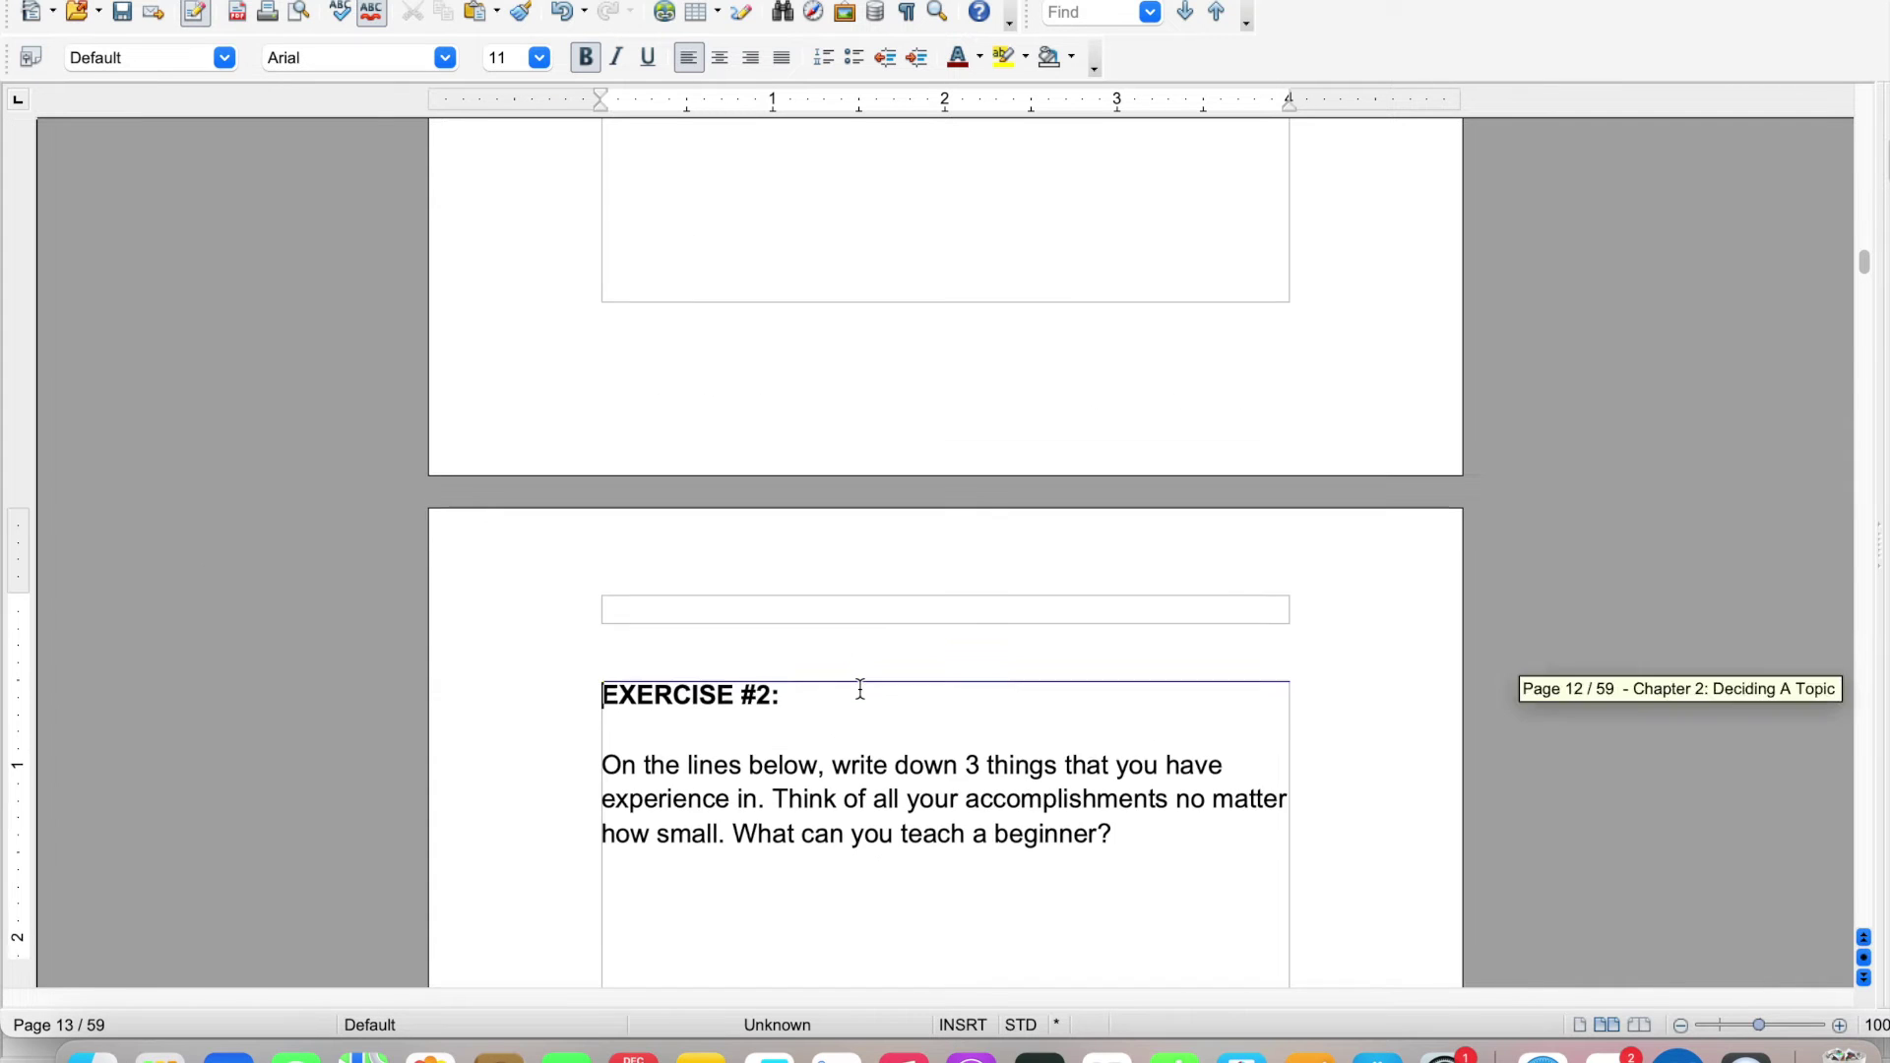
Examine the paragraph style of the "Chapter 3: Outline" heading and the available styles, and return to the start of Chapter 2
{"action": "scroll", "coordinate": [863, 692], "scroll_direction": "down", "scroll_amount": 20}
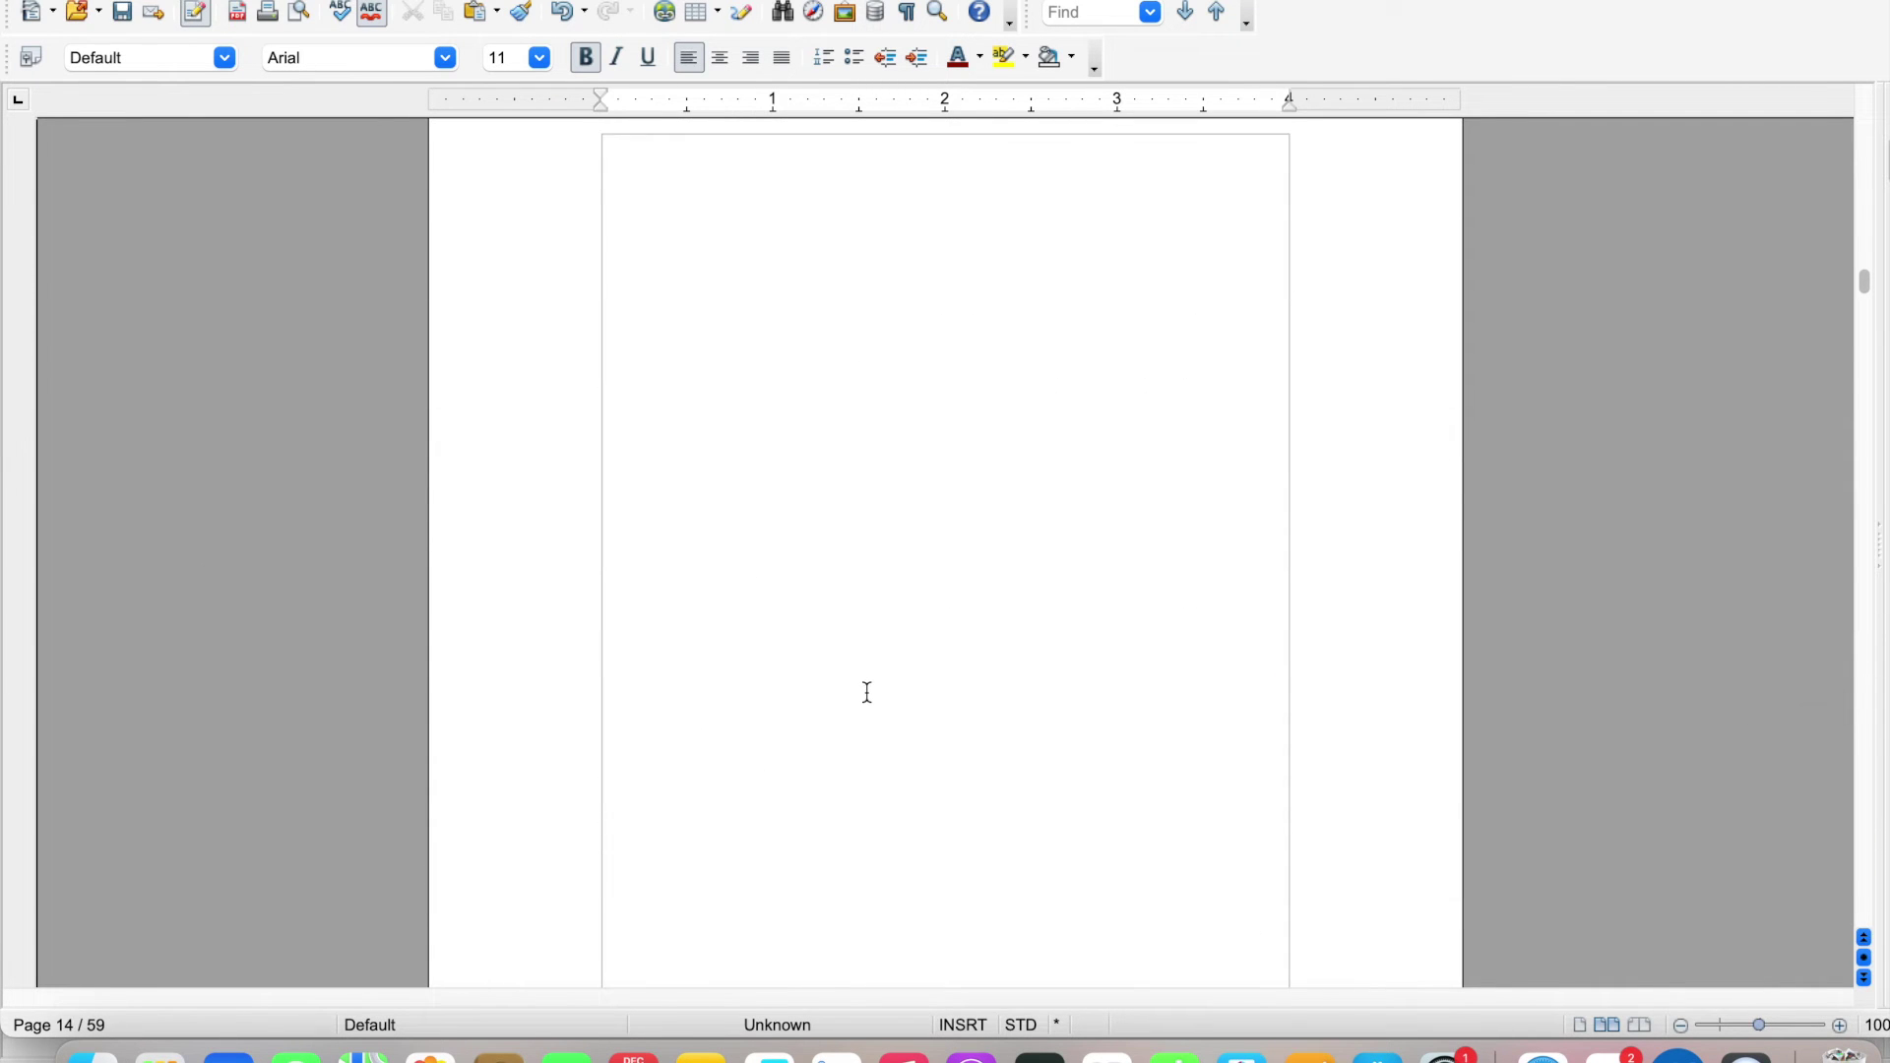
{"action": "scroll", "coordinate": [867, 693], "scroll_direction": "down", "scroll_amount": 7}
{"action": "left_click_drag", "start_coordinate": [982, 399], "coordinate": [569, 382]}
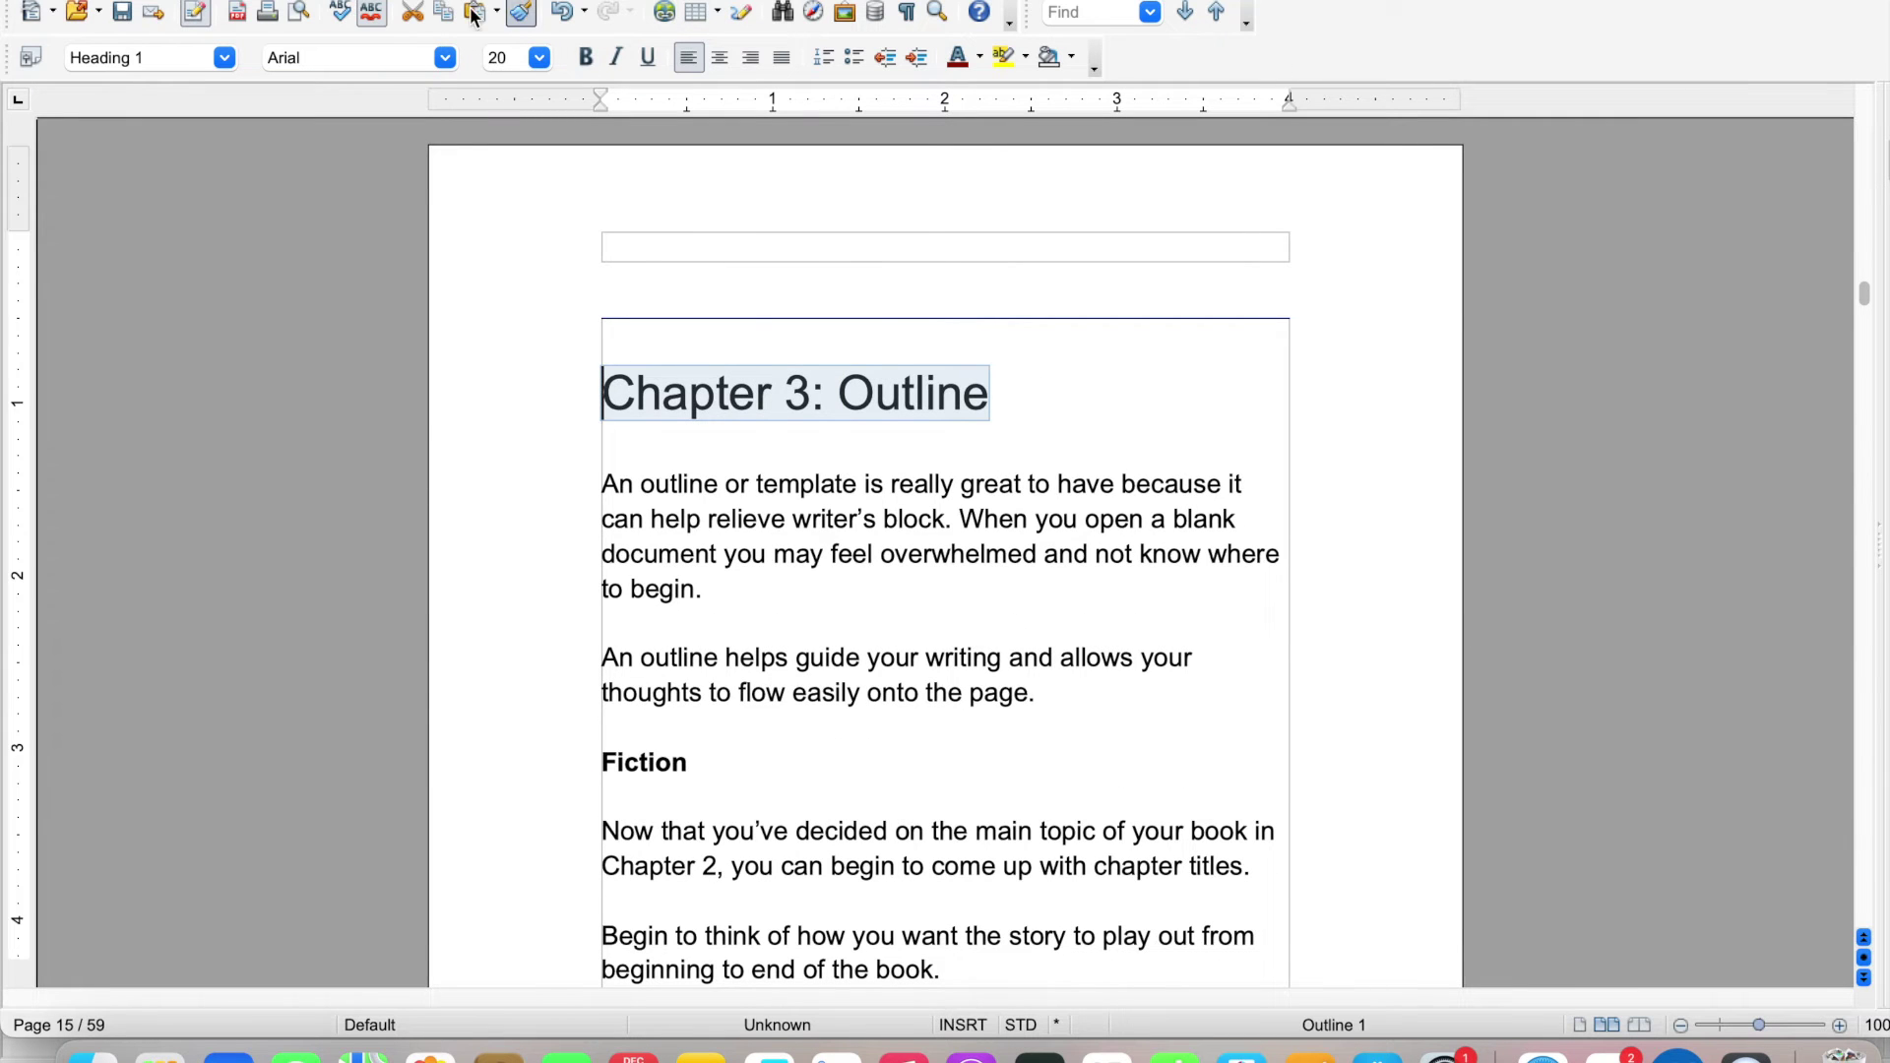
{"action": "left_click", "coordinate": [225, 58]}
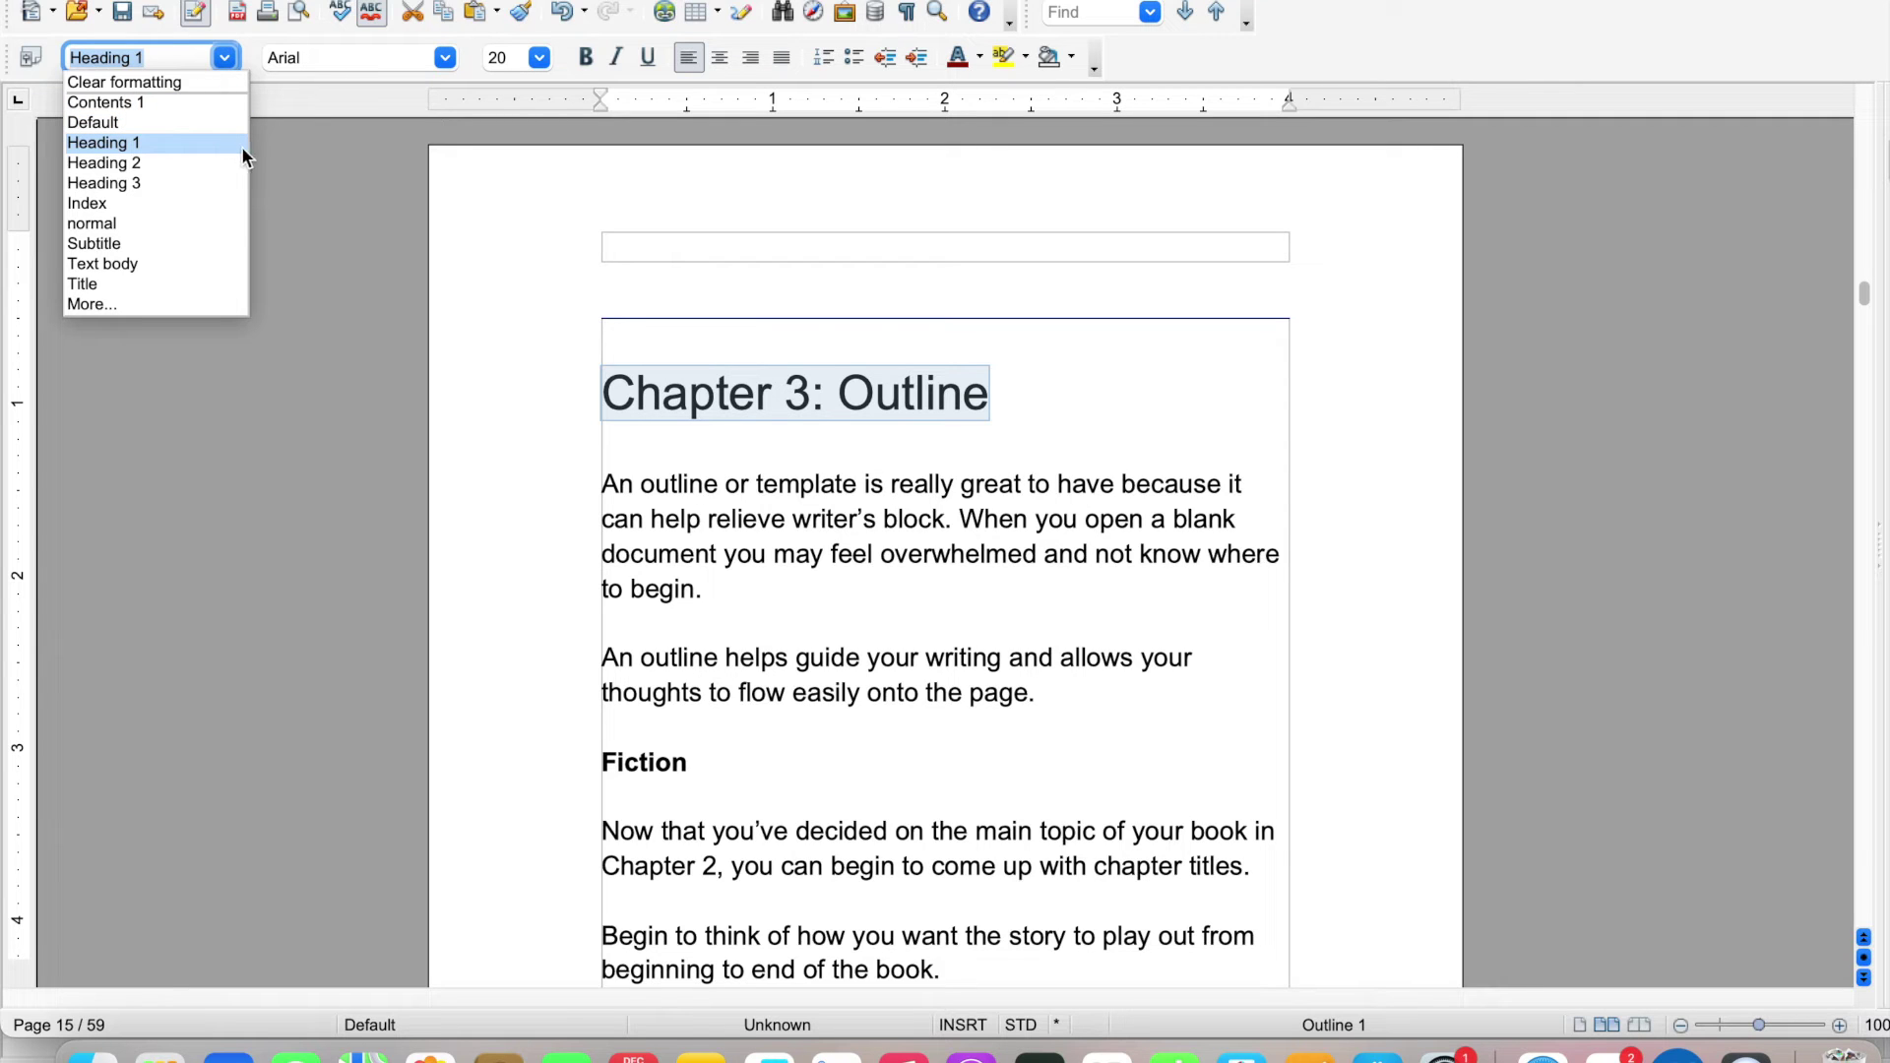
{"action": "scroll", "coordinate": [1007, 440], "scroll_direction": "up", "scroll_amount": 15}
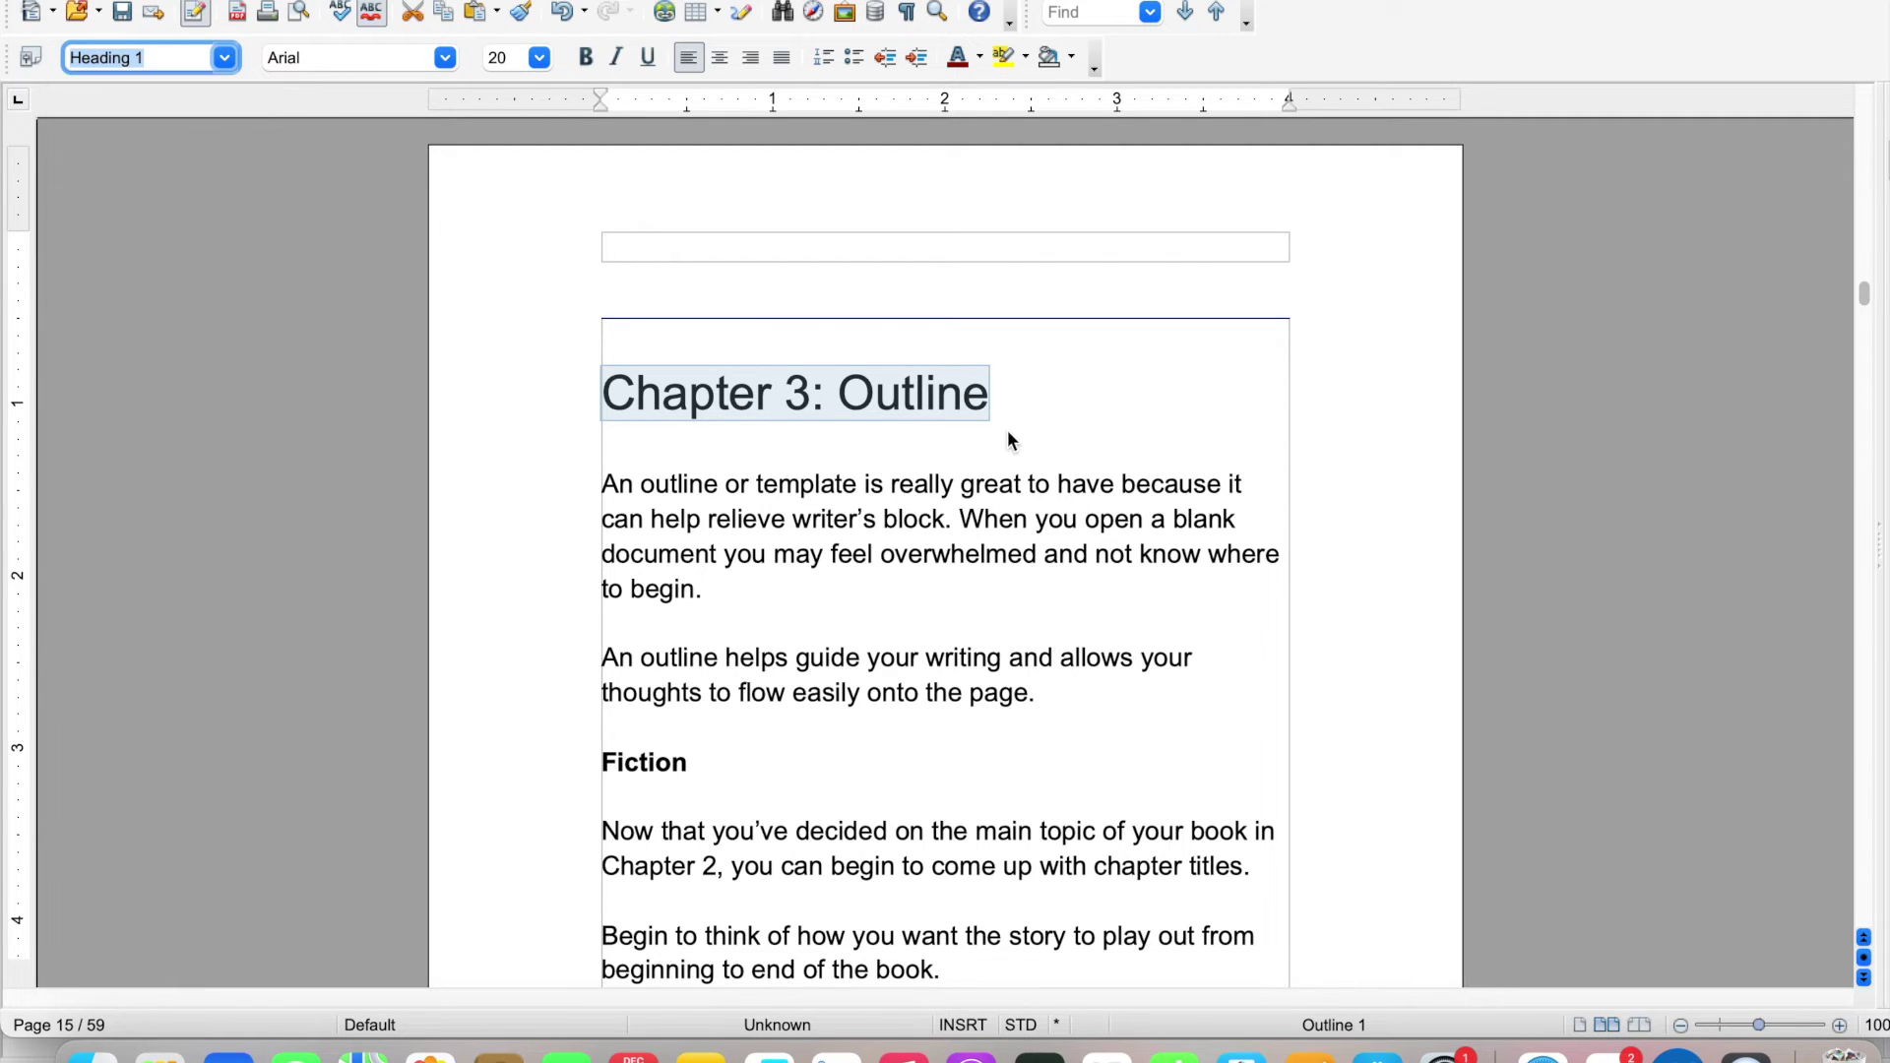
{"action": "scroll", "coordinate": [958, 534], "scroll_direction": "up", "scroll_amount": 20}
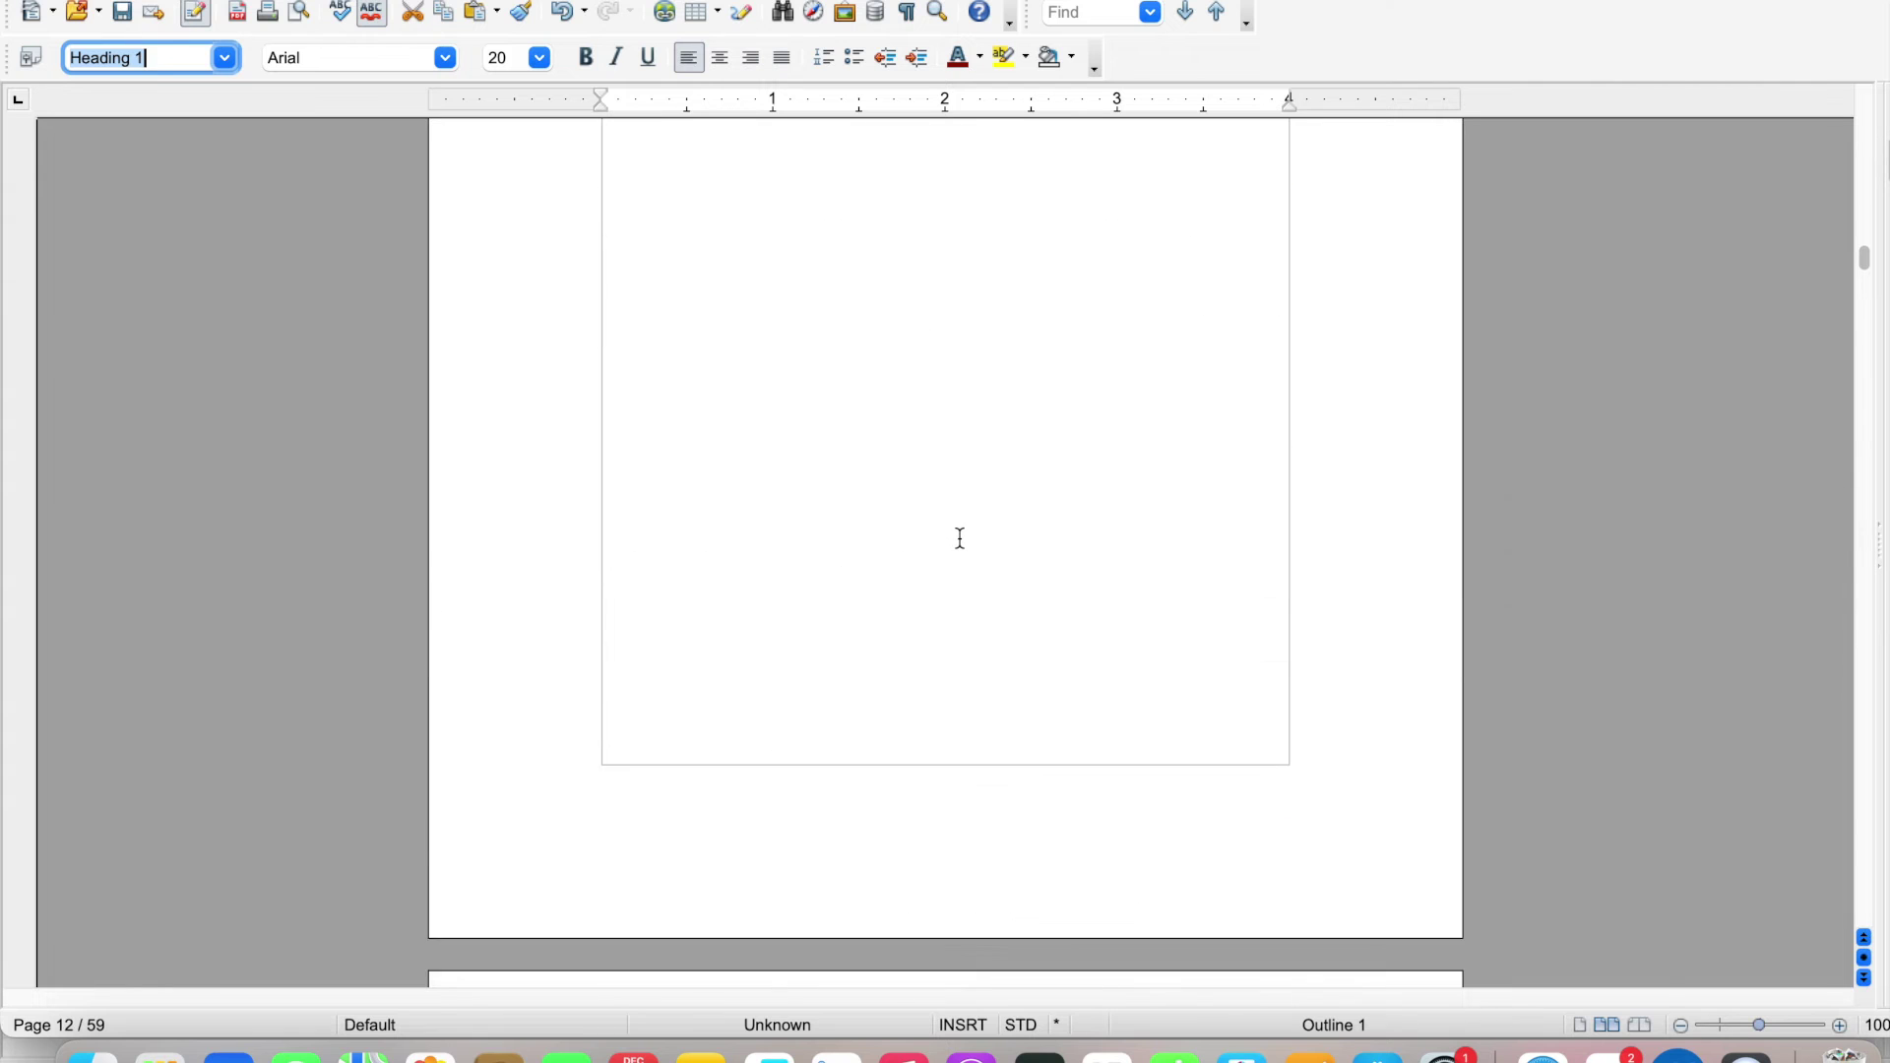
{"action": "scroll", "coordinate": [953, 576], "scroll_direction": "up", "scroll_amount": 10}
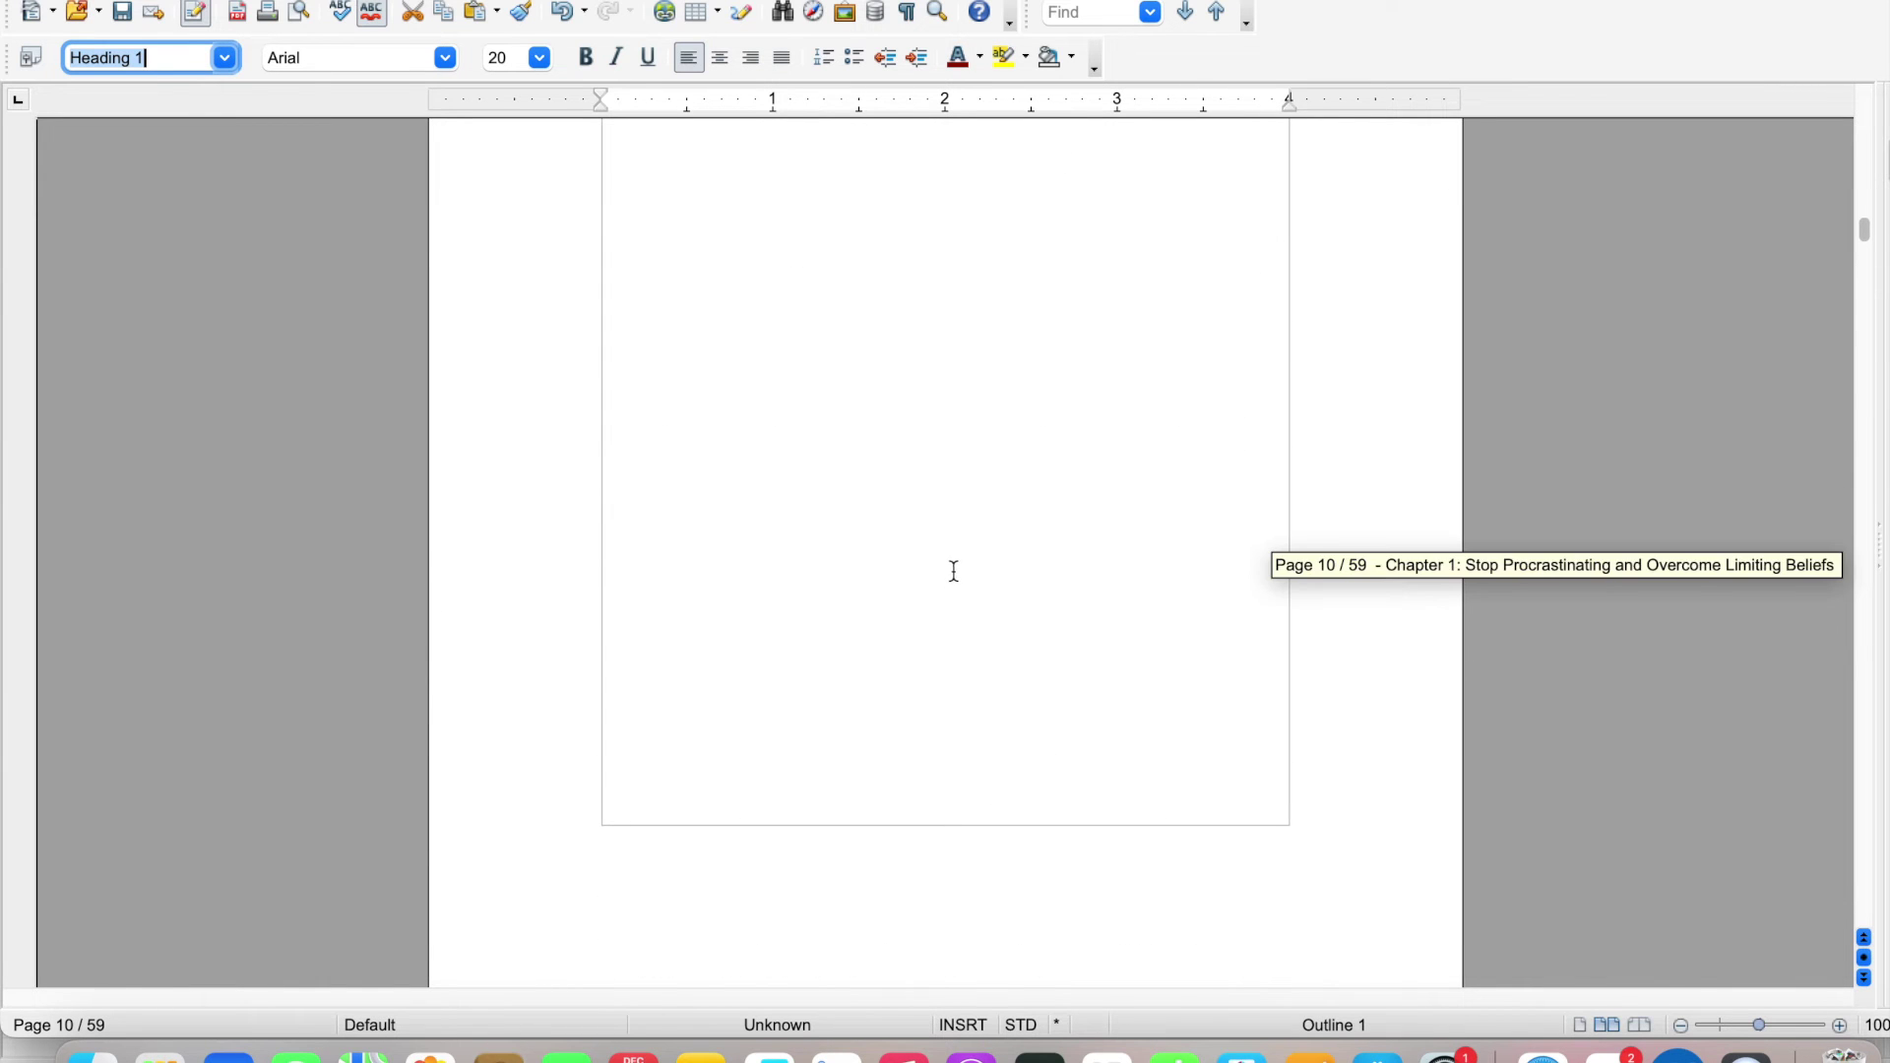
{"action": "scroll", "coordinate": [953, 576], "scroll_direction": "down", "scroll_amount": 8}
{"action": "scroll", "coordinate": [954, 574], "scroll_direction": "down", "scroll_amount": 10}
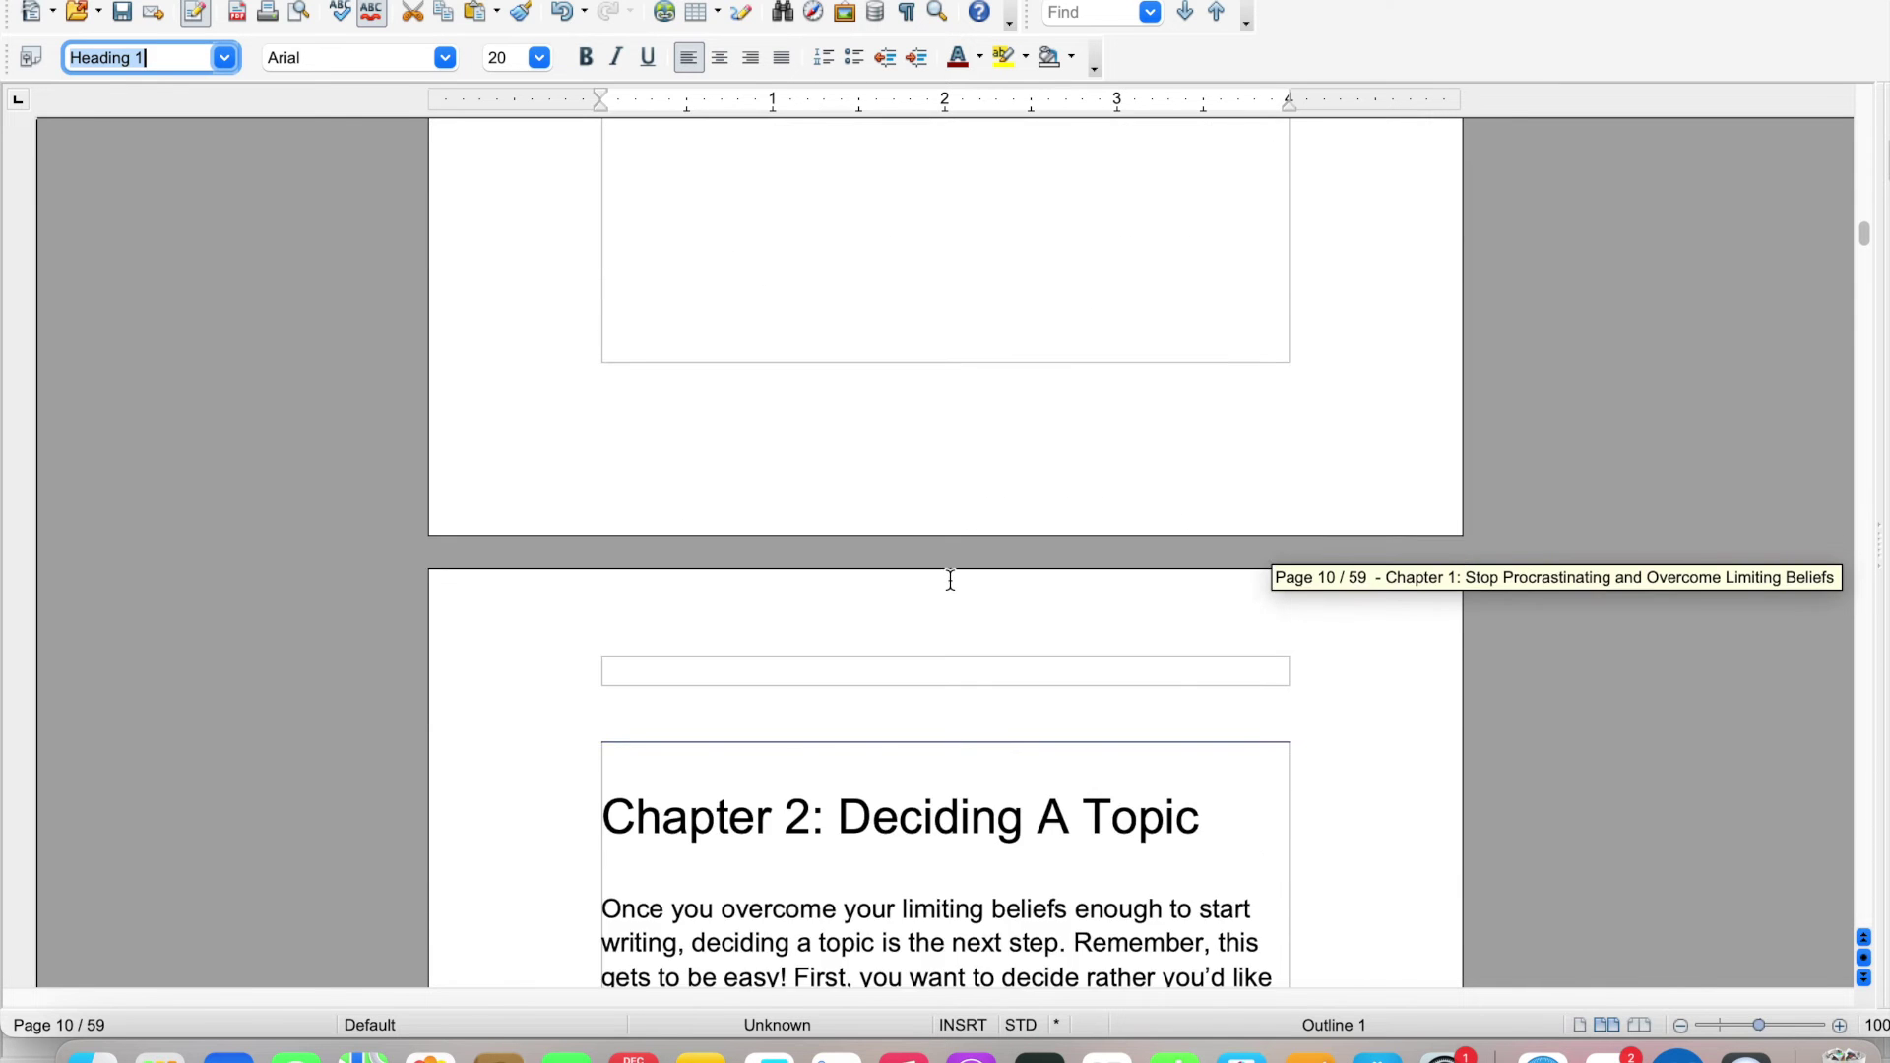
Check the paragraph style of the opening body paragraph under the "Chapter 2: Deciding A Topic" heading
{"action": "left_click_drag", "start_coordinate": [1213, 459], "coordinate": [603, 453]}
{"action": "left_click", "coordinate": [733, 616]}
{"action": "left_click_drag", "start_coordinate": [604, 539], "coordinate": [930, 647]}
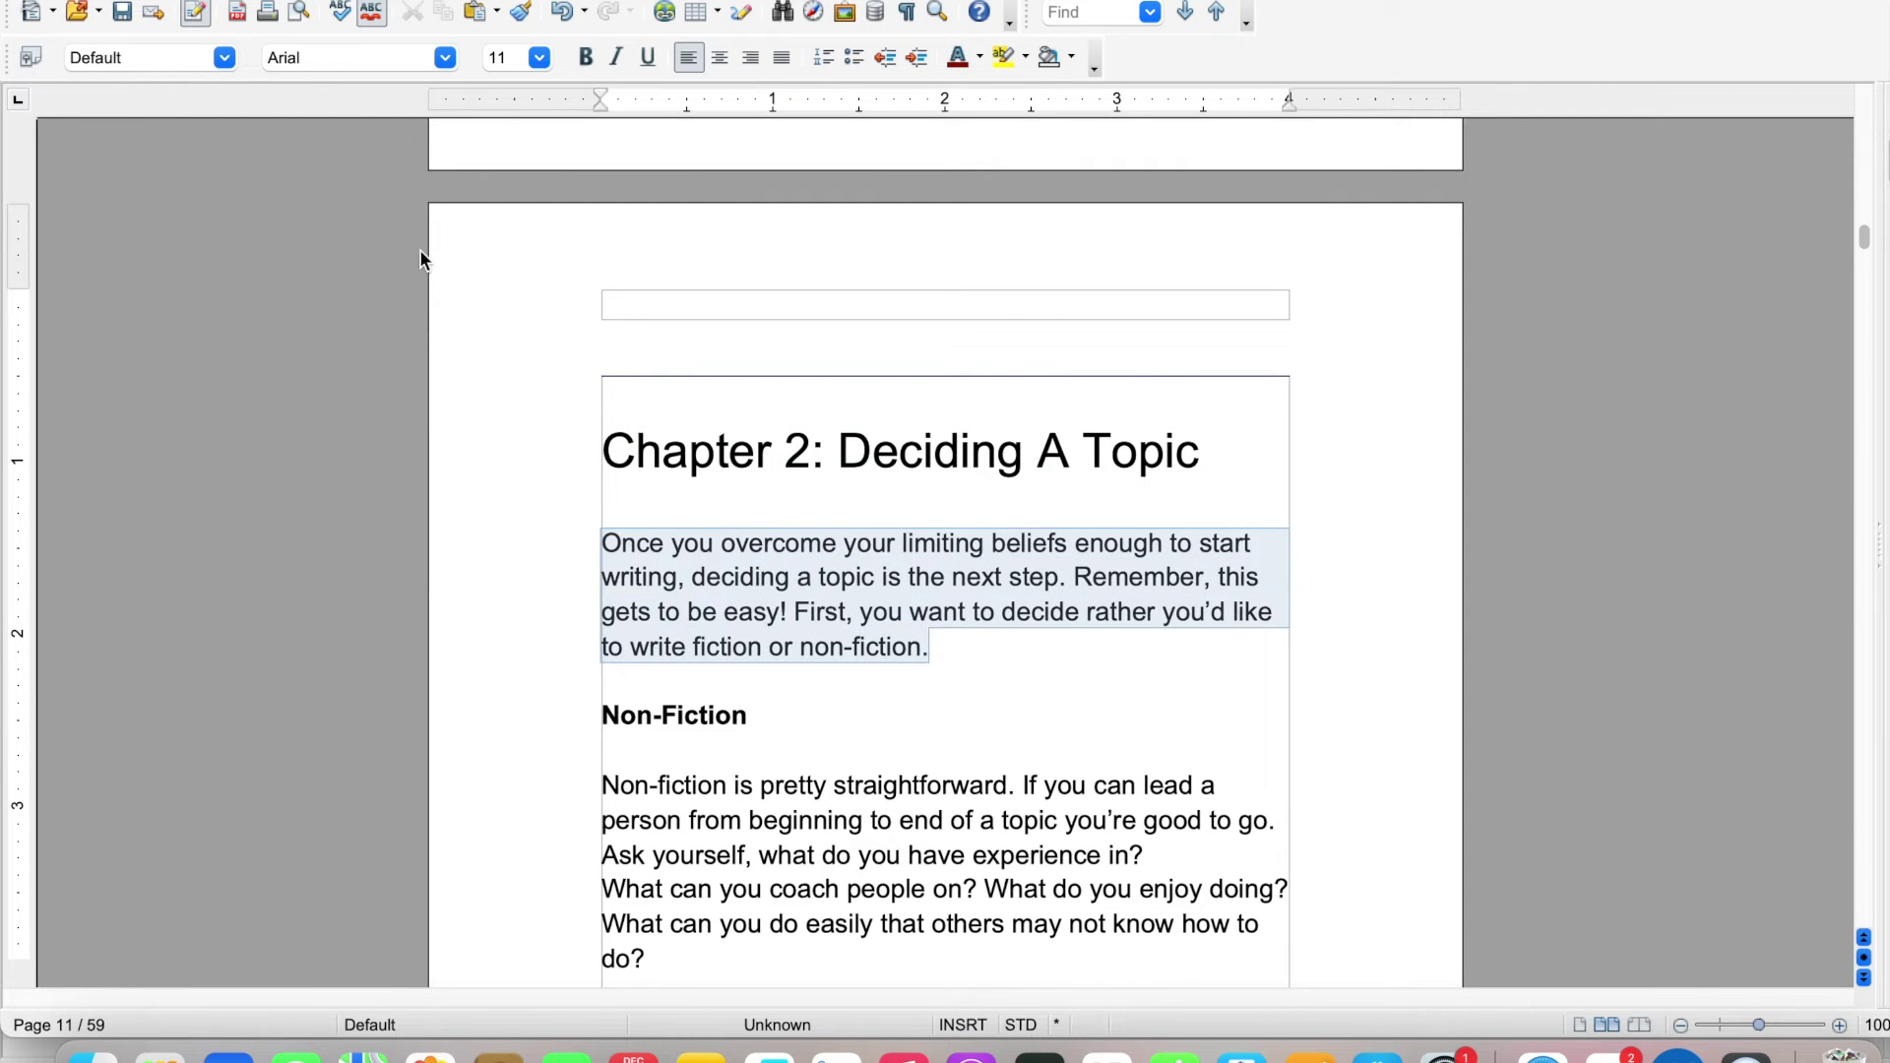
{"action": "left_click", "coordinate": [222, 59]}
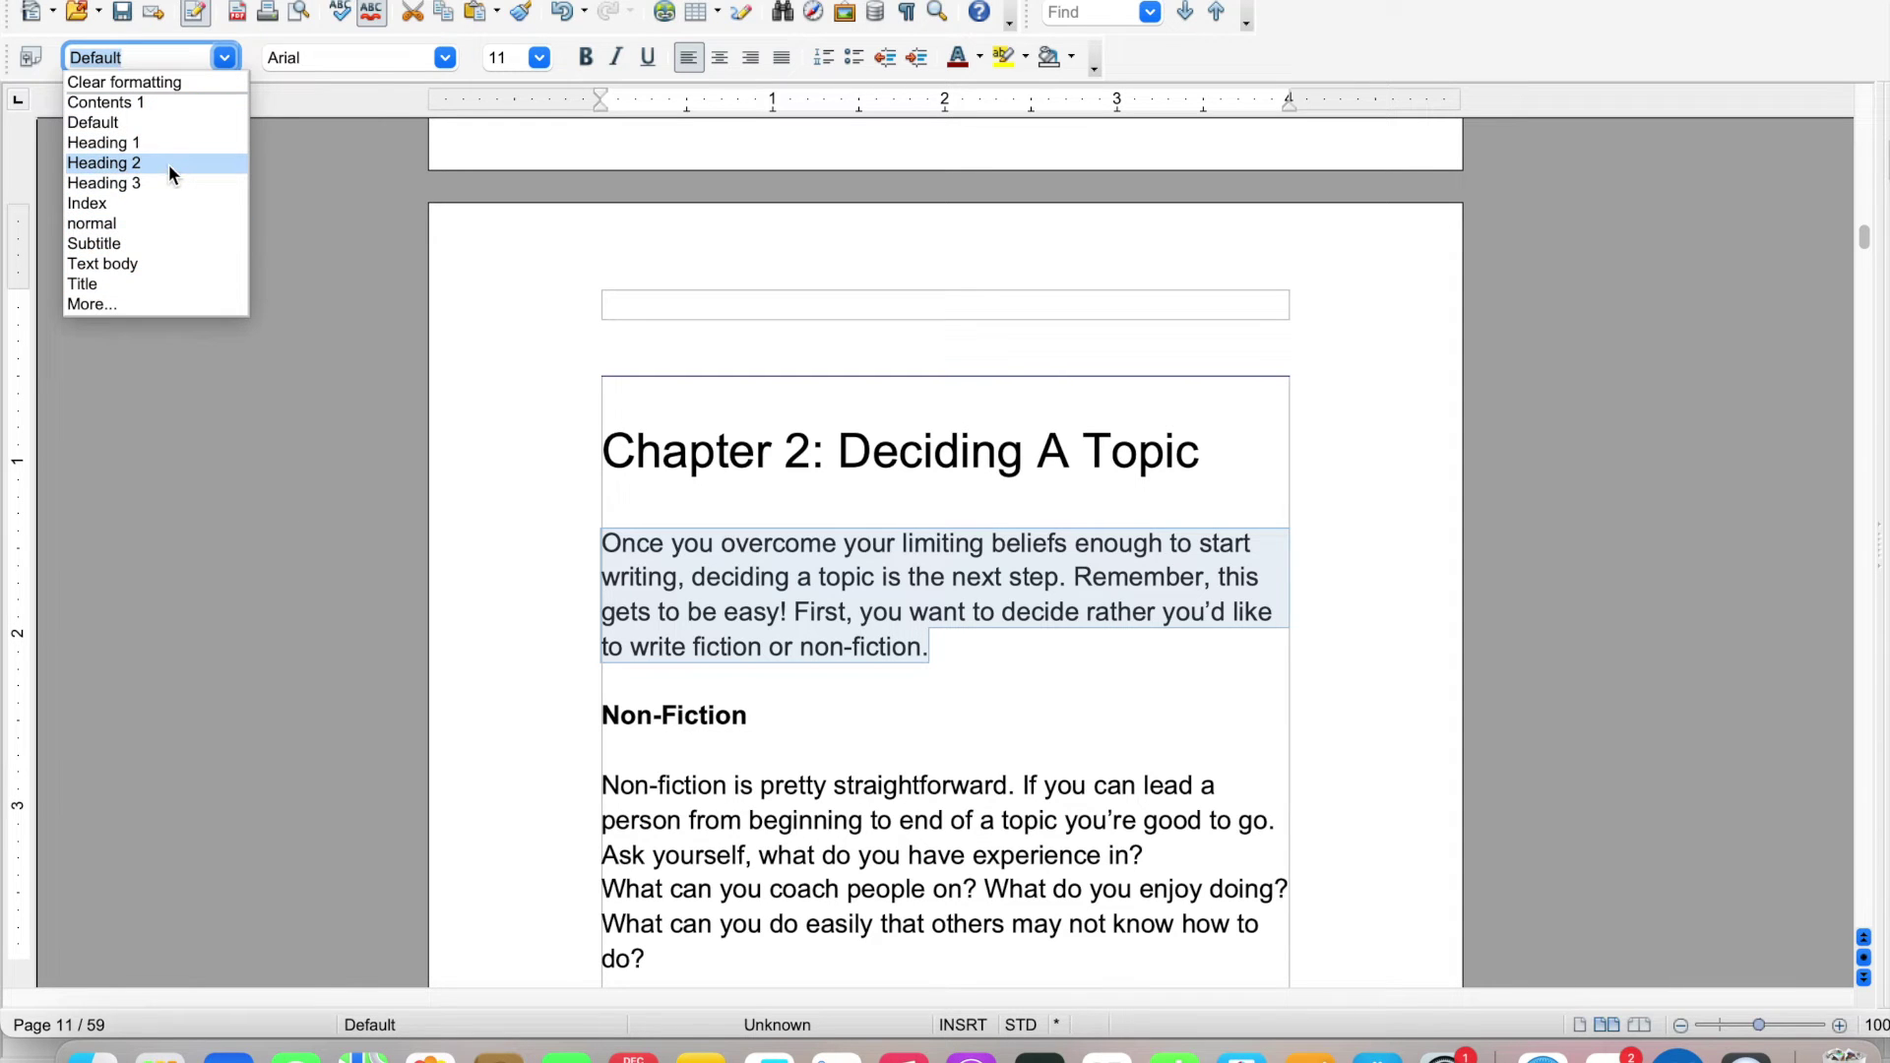
{"action": "left_click", "coordinate": [764, 709]}
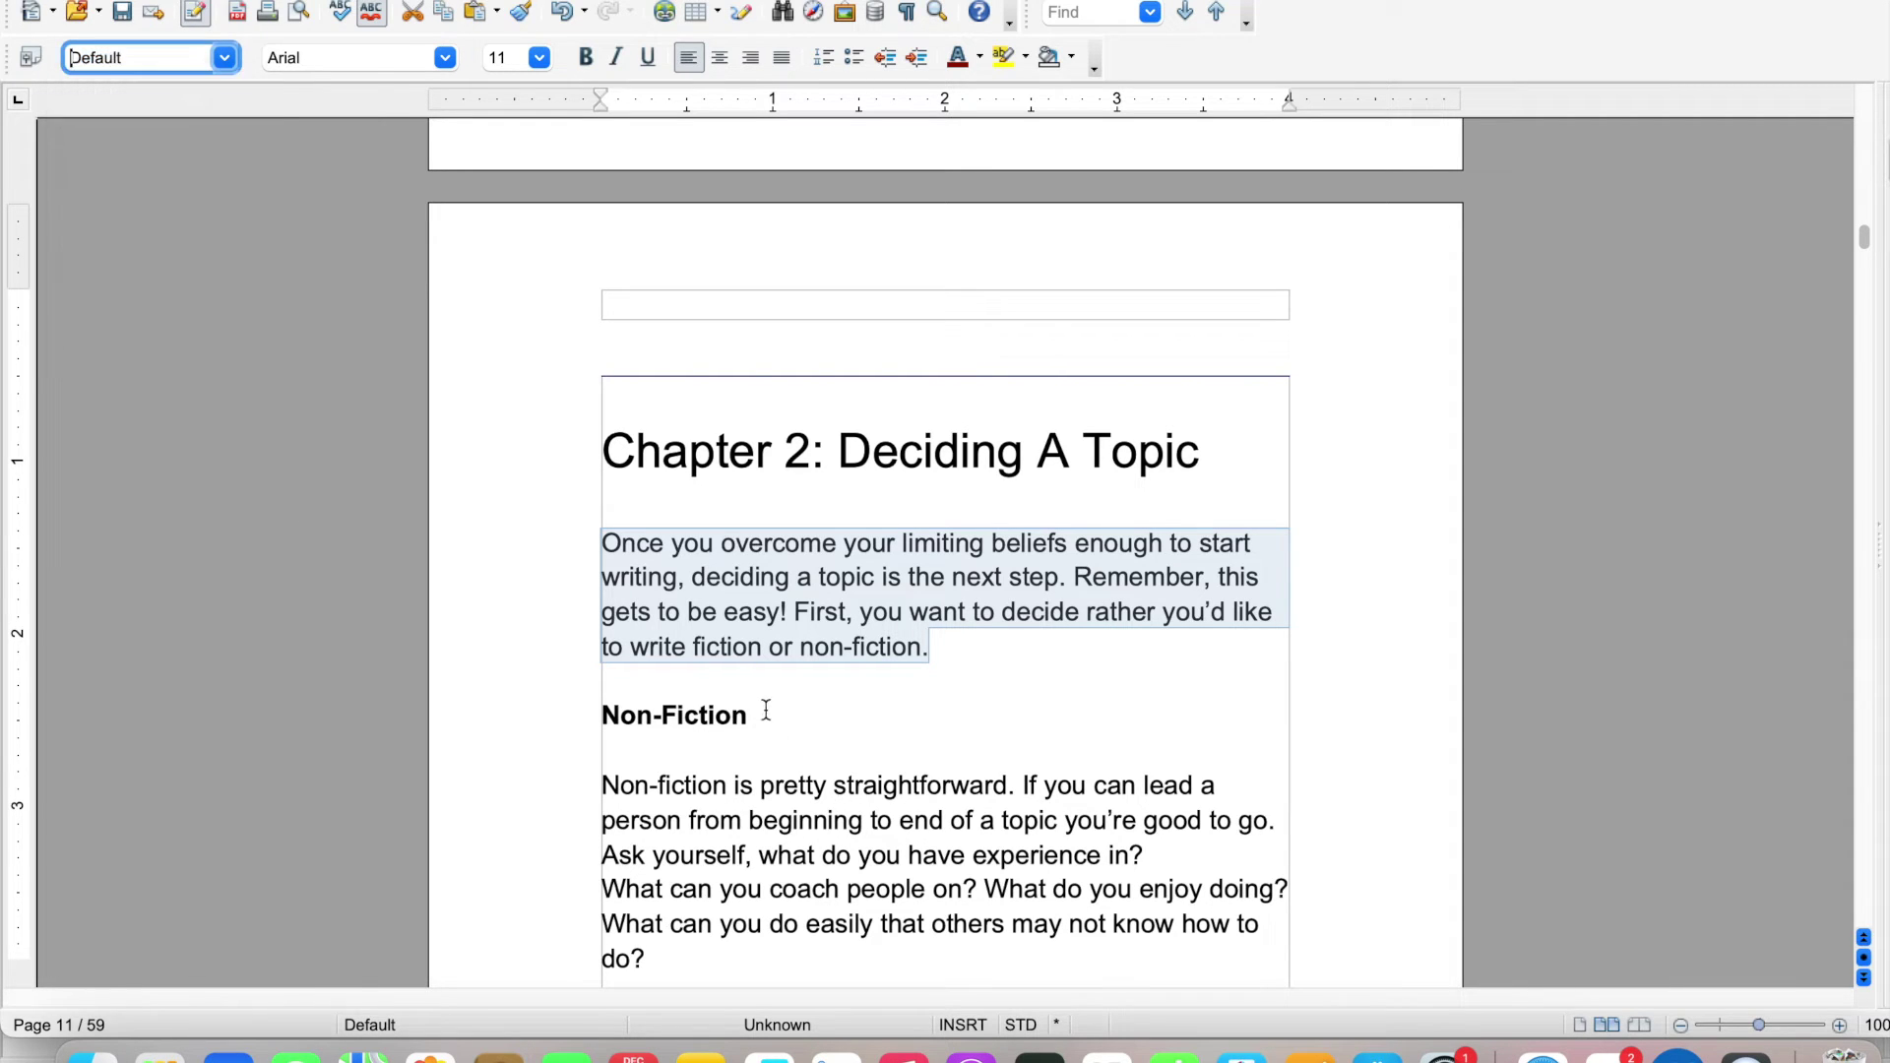
Apply the Heading 2 style to the "Non-Fiction" subheading in Chapter 2
{"action": "left_click", "coordinate": [732, 715]}
{"action": "triple_click", "coordinate": [706, 715]}
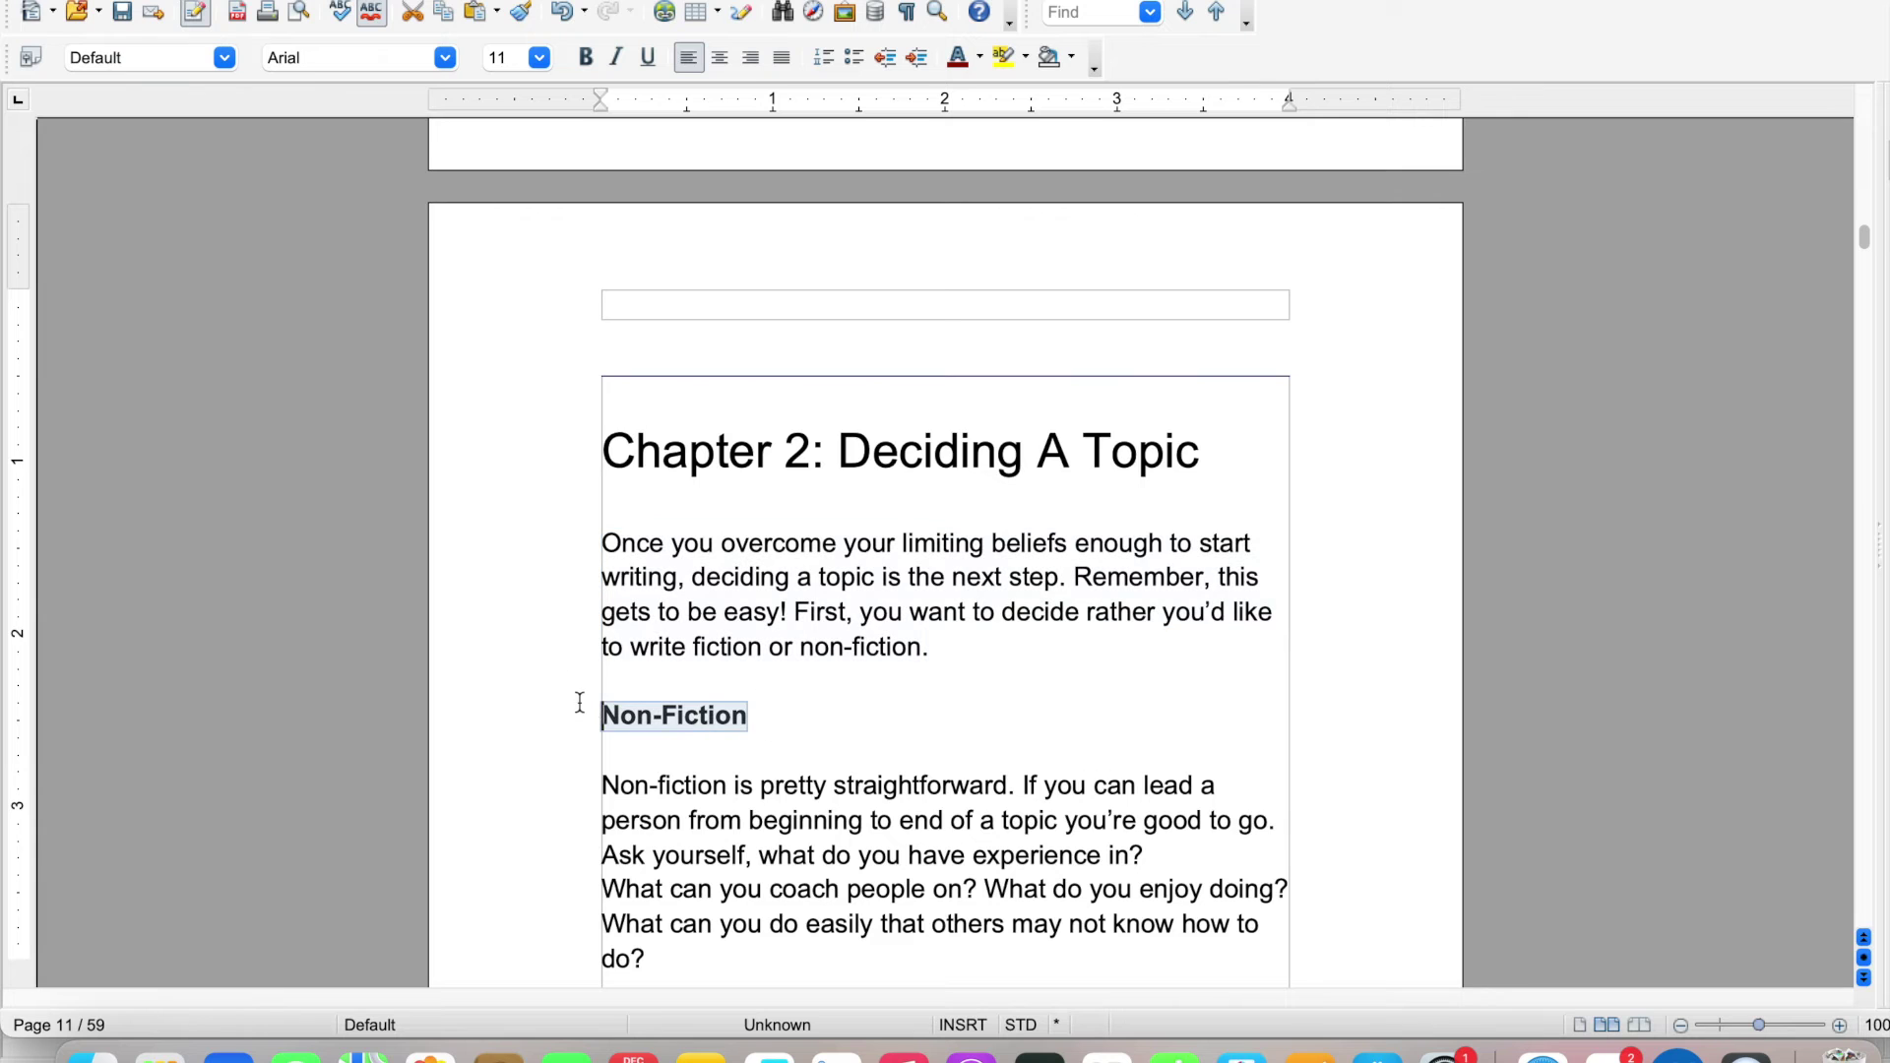
{"action": "left_click", "coordinate": [224, 61]}
{"action": "left_click", "coordinate": [182, 160]}
{"action": "left_click", "coordinate": [1008, 769]}
Examine the page layout from Chapter 2 through to the "Publishing on Amazon" section in Chapter 5
{"action": "scroll", "coordinate": [1044, 787], "scroll_direction": "down", "scroll_amount": 10}
{"action": "scroll", "coordinate": [1091, 822], "scroll_direction": "down", "scroll_amount": 15}
{"action": "scroll", "coordinate": [1105, 838], "scroll_direction": "down", "scroll_amount": 15}
{"action": "scroll", "coordinate": [1142, 866], "scroll_direction": "down", "scroll_amount": 15}
{"action": "scroll", "coordinate": [1142, 887], "scroll_direction": "down", "scroll_amount": 15}
{"action": "scroll", "coordinate": [1150, 886], "scroll_direction": "down", "scroll_amount": 15}
{"action": "scroll", "coordinate": [1150, 875], "scroll_direction": "down", "scroll_amount": 15}
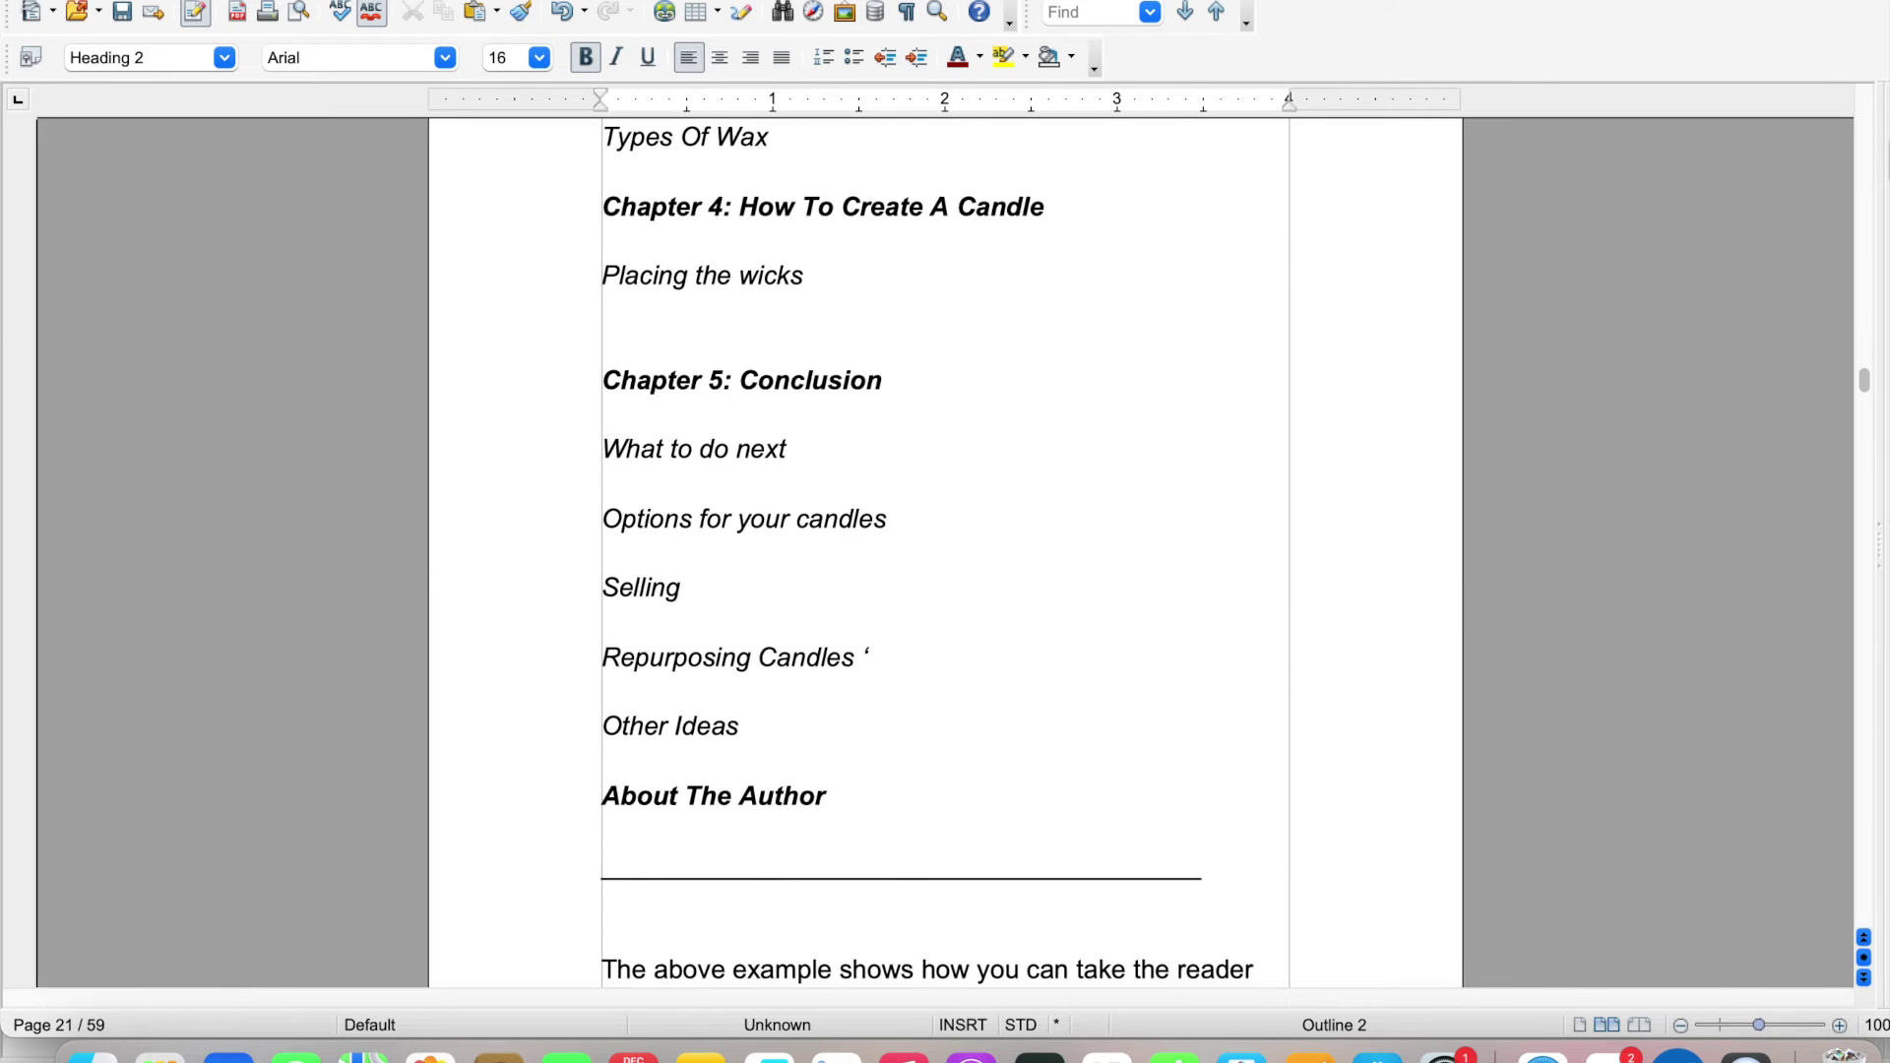
{"action": "left_click_drag", "start_coordinate": [1868, 394], "coordinate": [1867, 458]}
{"action": "scroll", "coordinate": [1231, 764], "scroll_direction": "down", "scroll_amount": 10}
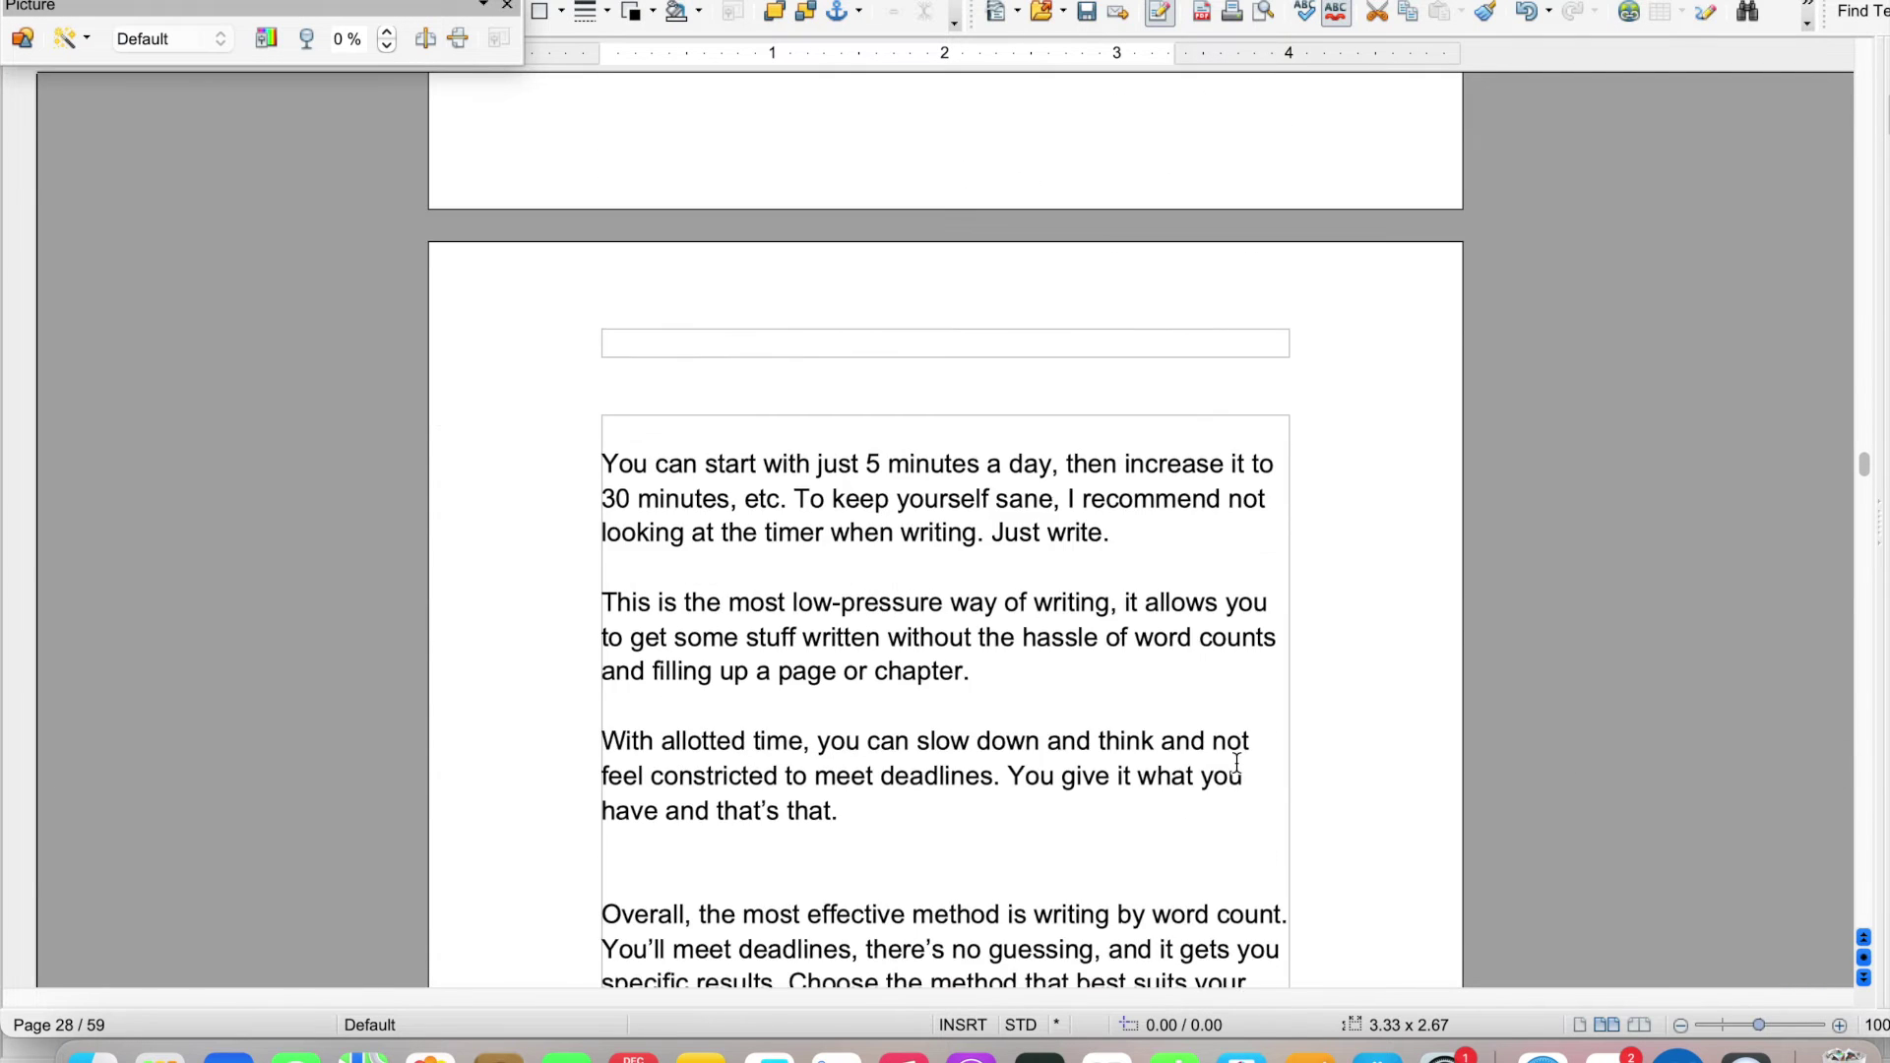
{"action": "scroll", "coordinate": [1237, 764], "scroll_direction": "down", "scroll_amount": 15}
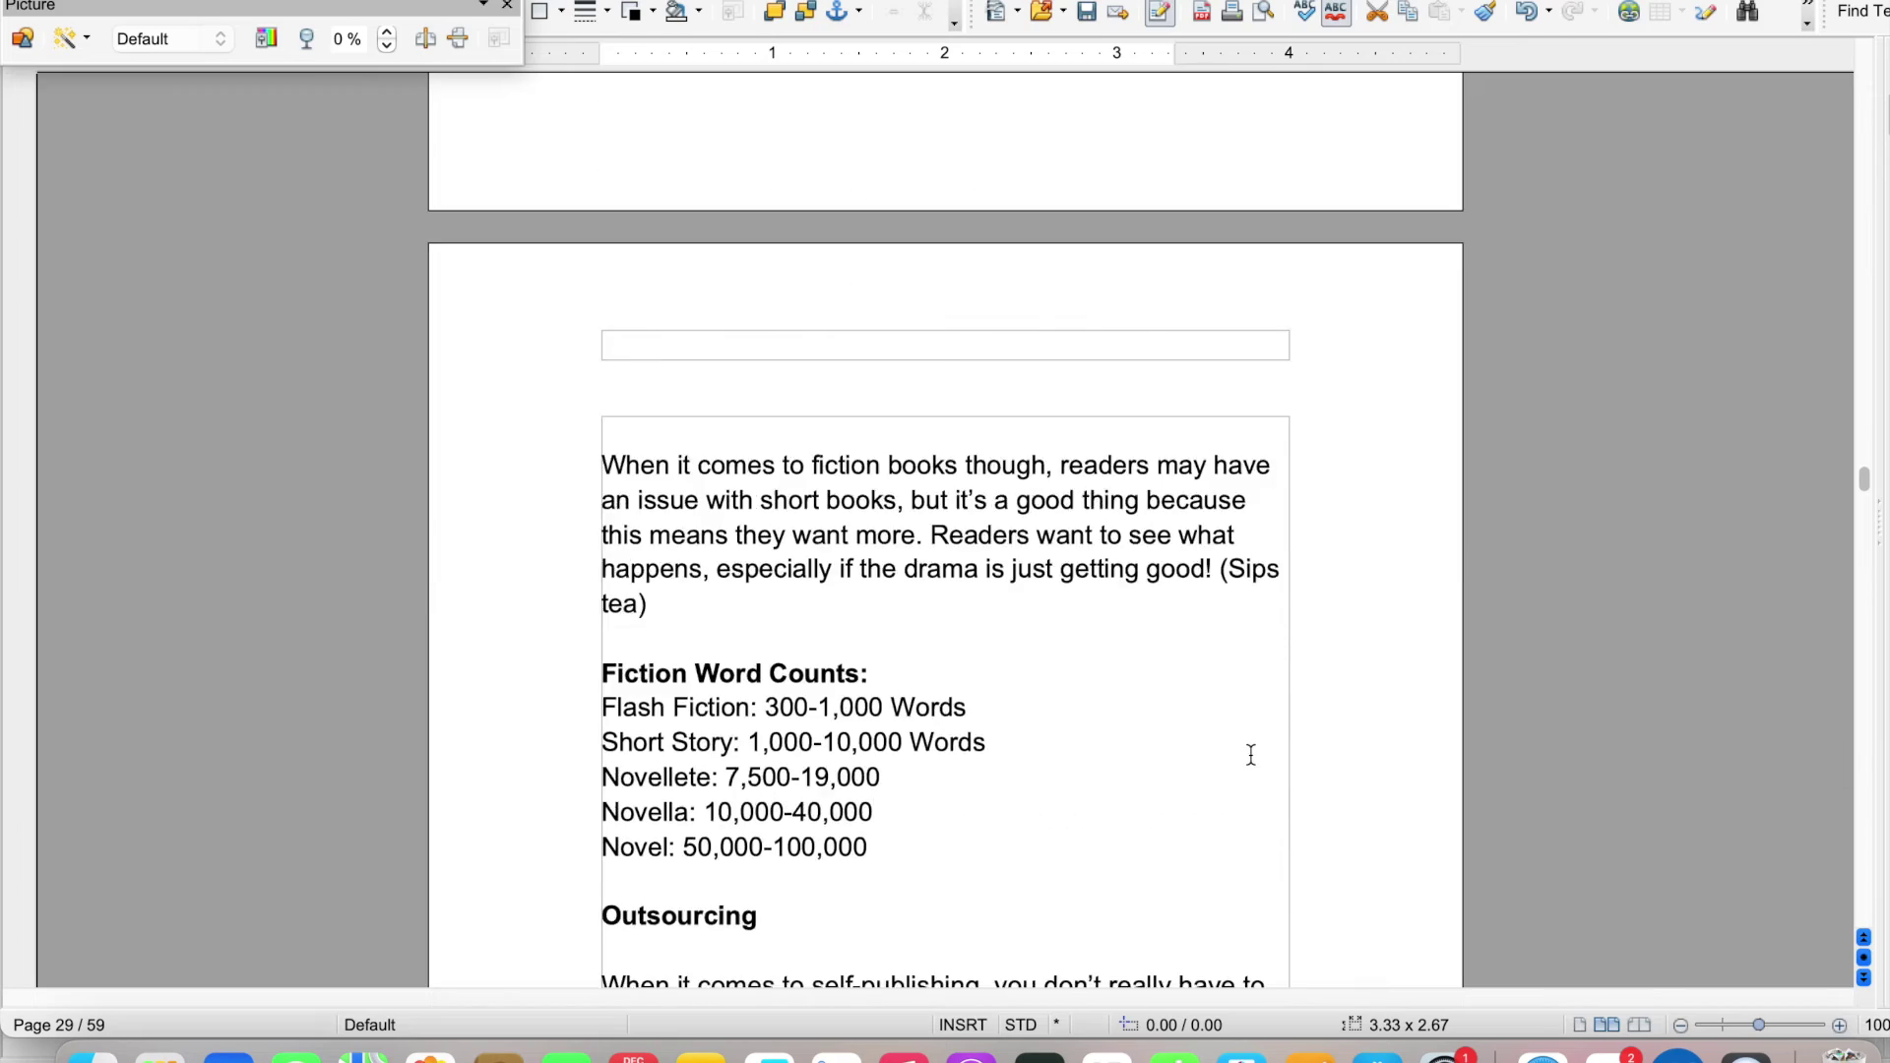
{"action": "scroll", "coordinate": [1252, 754], "scroll_direction": "down", "scroll_amount": 15}
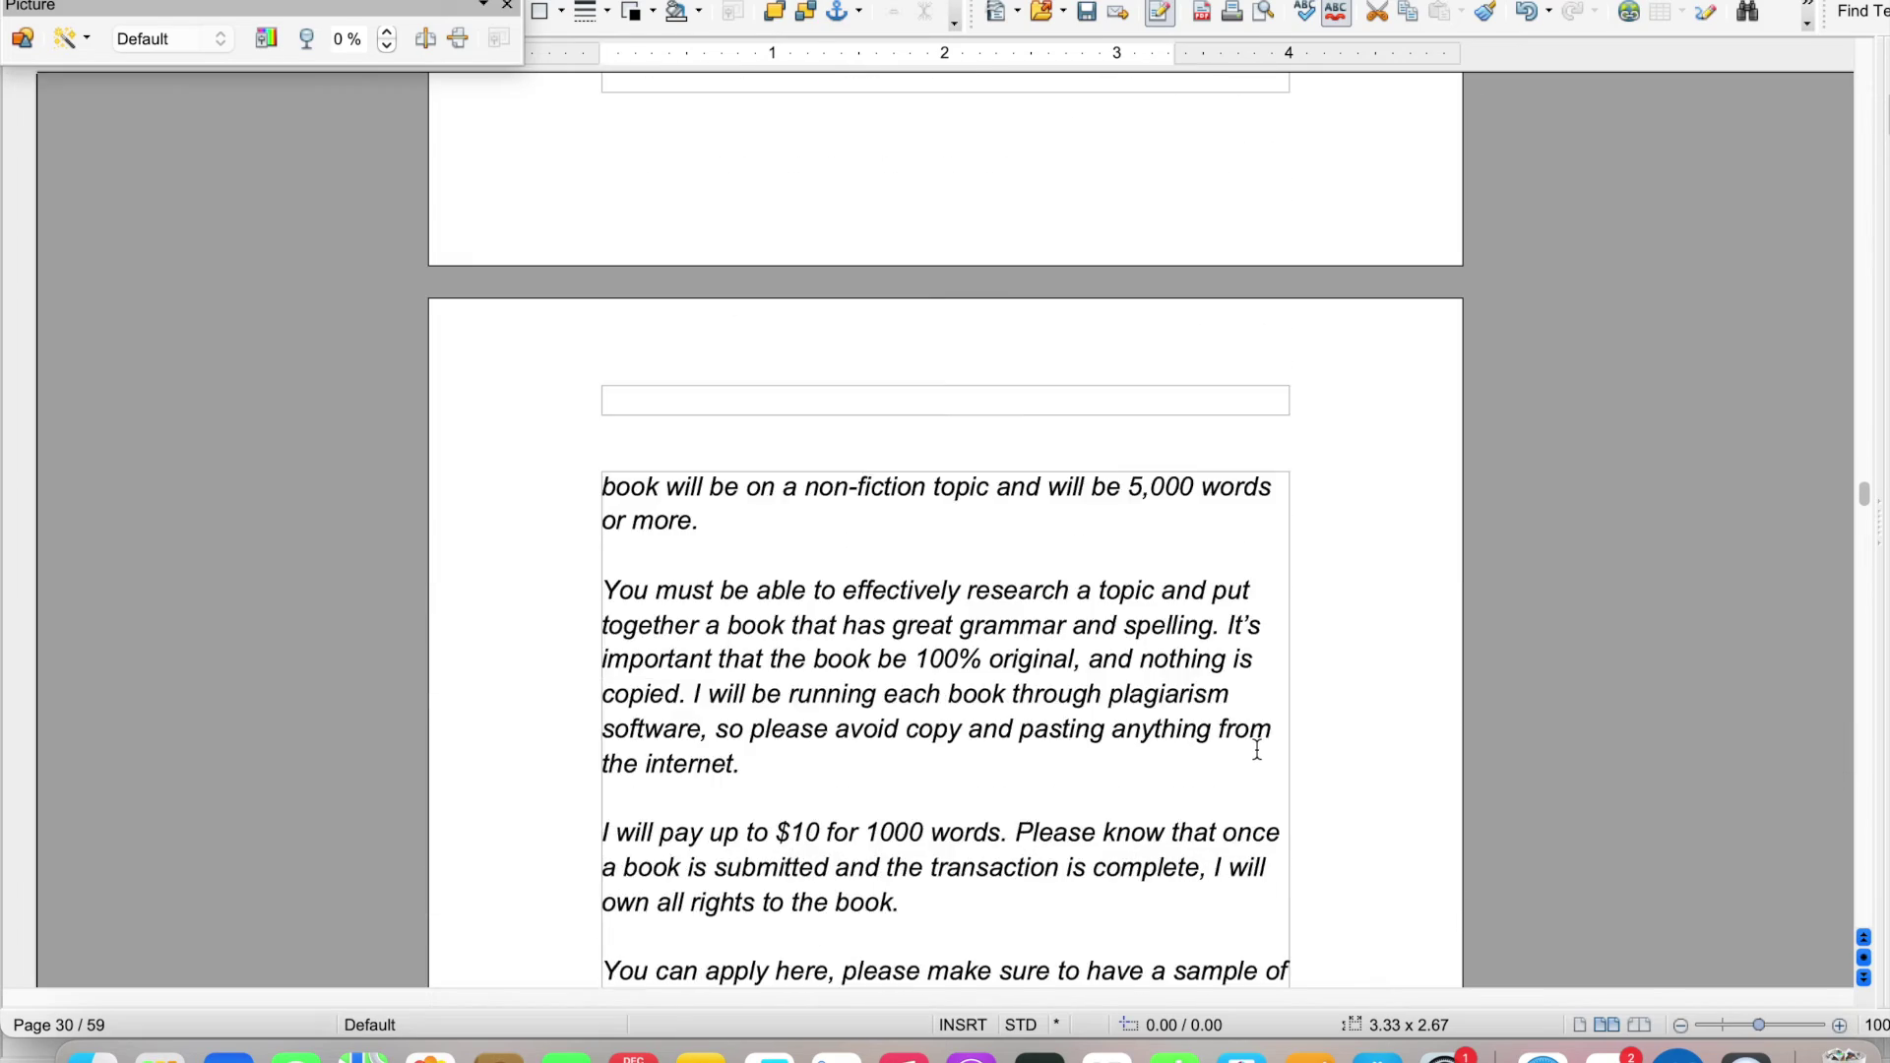
{"action": "scroll", "coordinate": [1258, 750], "scroll_direction": "down", "scroll_amount": 18}
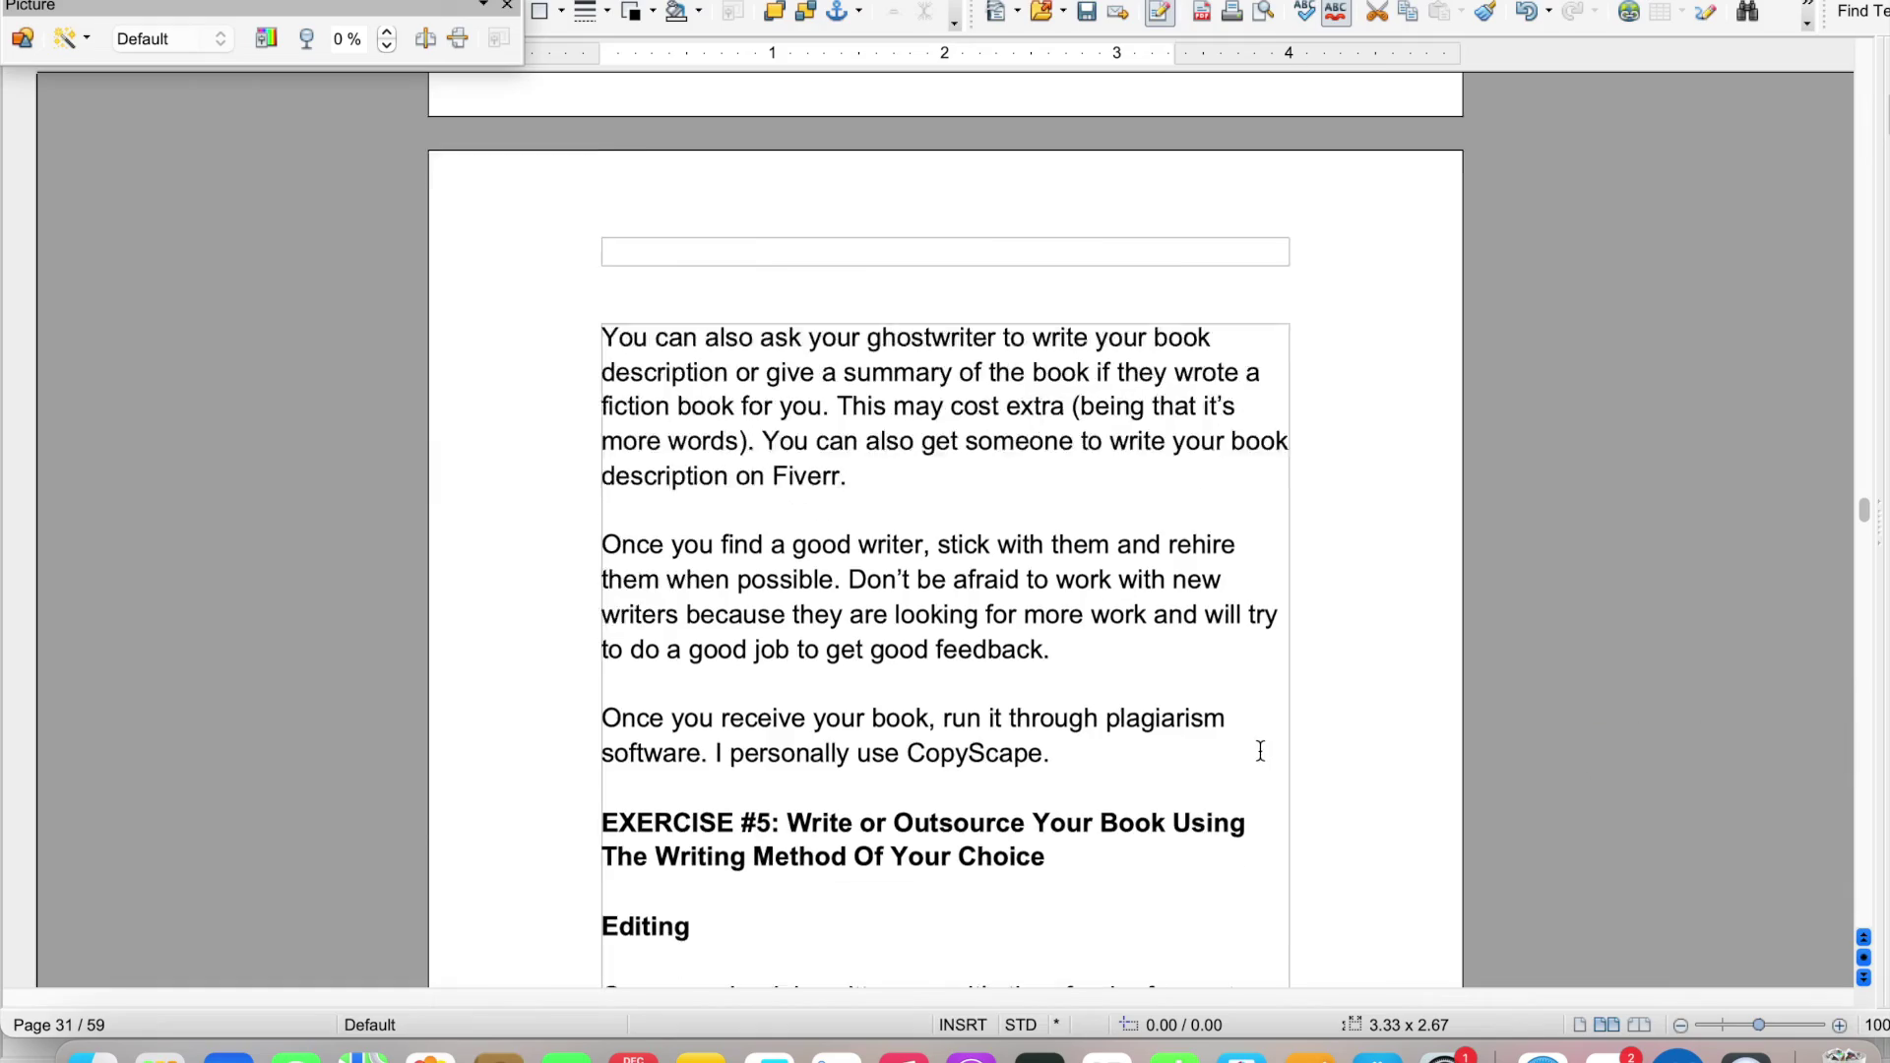
{"action": "scroll", "coordinate": [1261, 751], "scroll_direction": "down", "scroll_amount": 20}
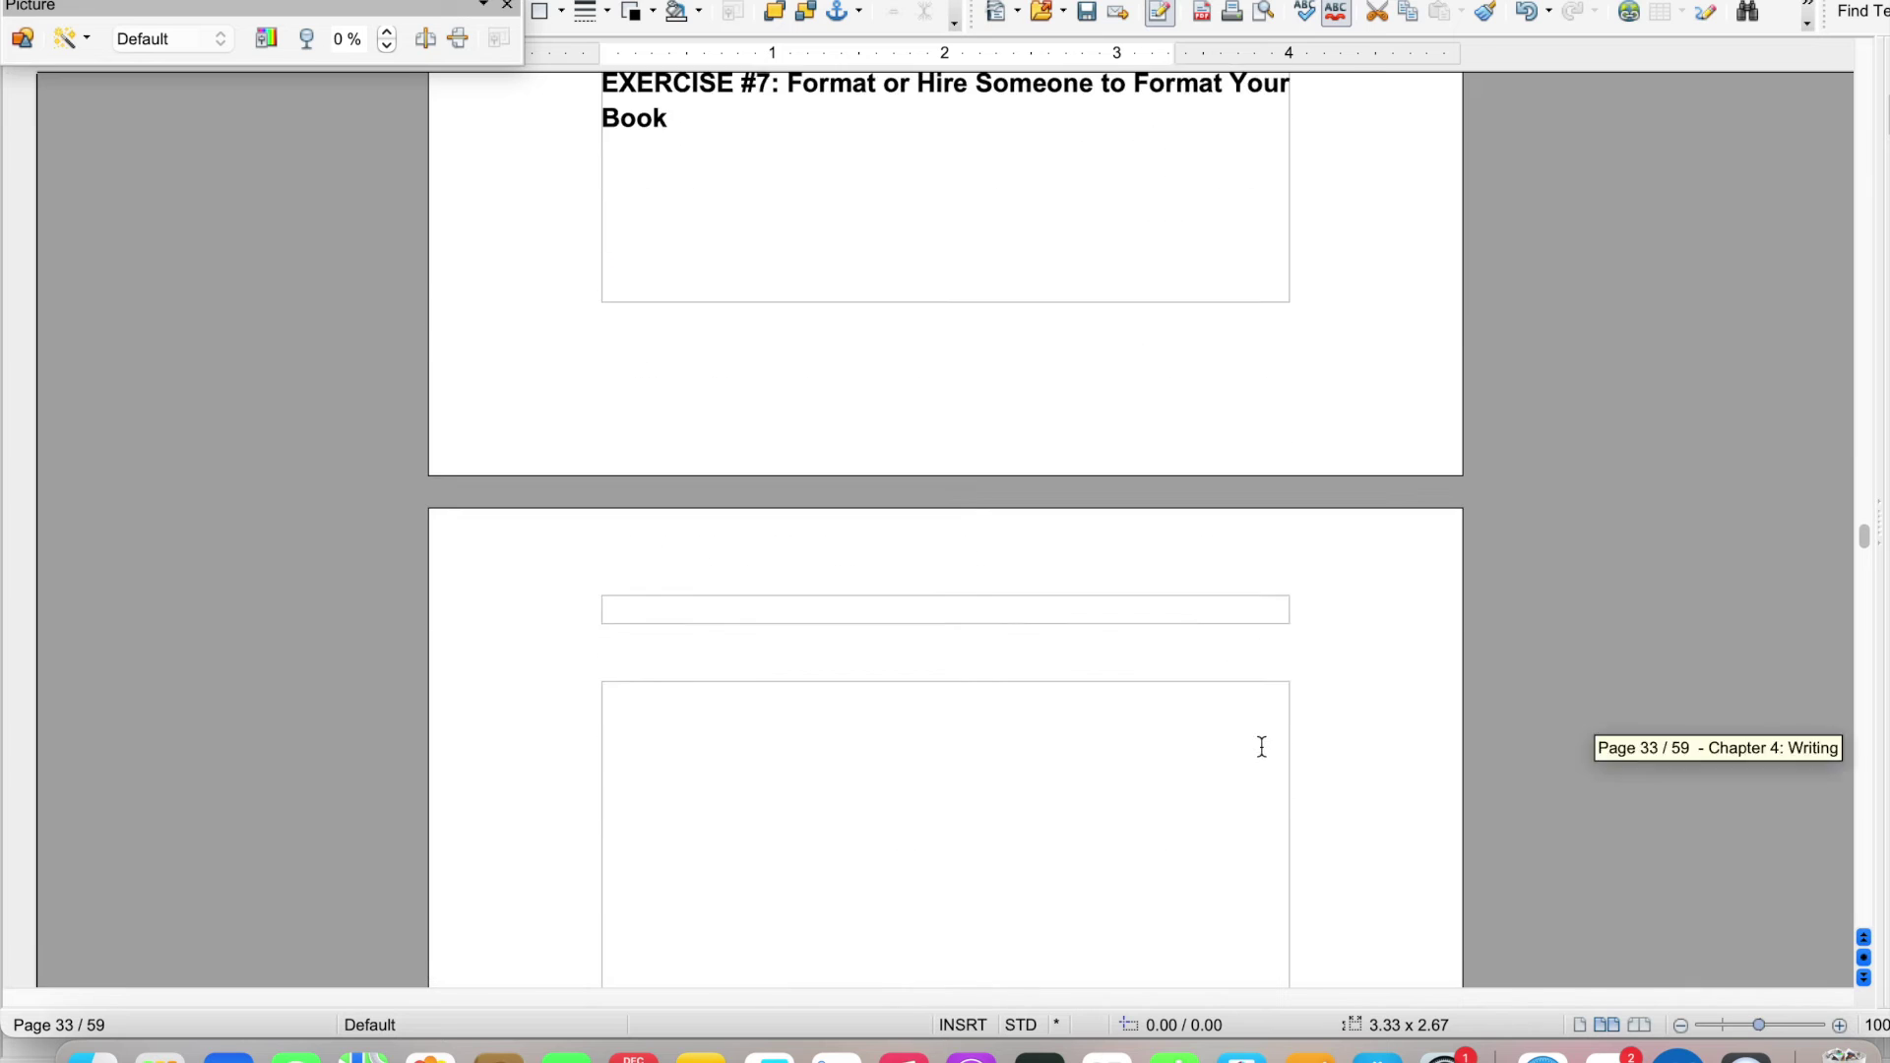
{"action": "scroll", "coordinate": [1261, 748], "scroll_direction": "down", "scroll_amount": 20}
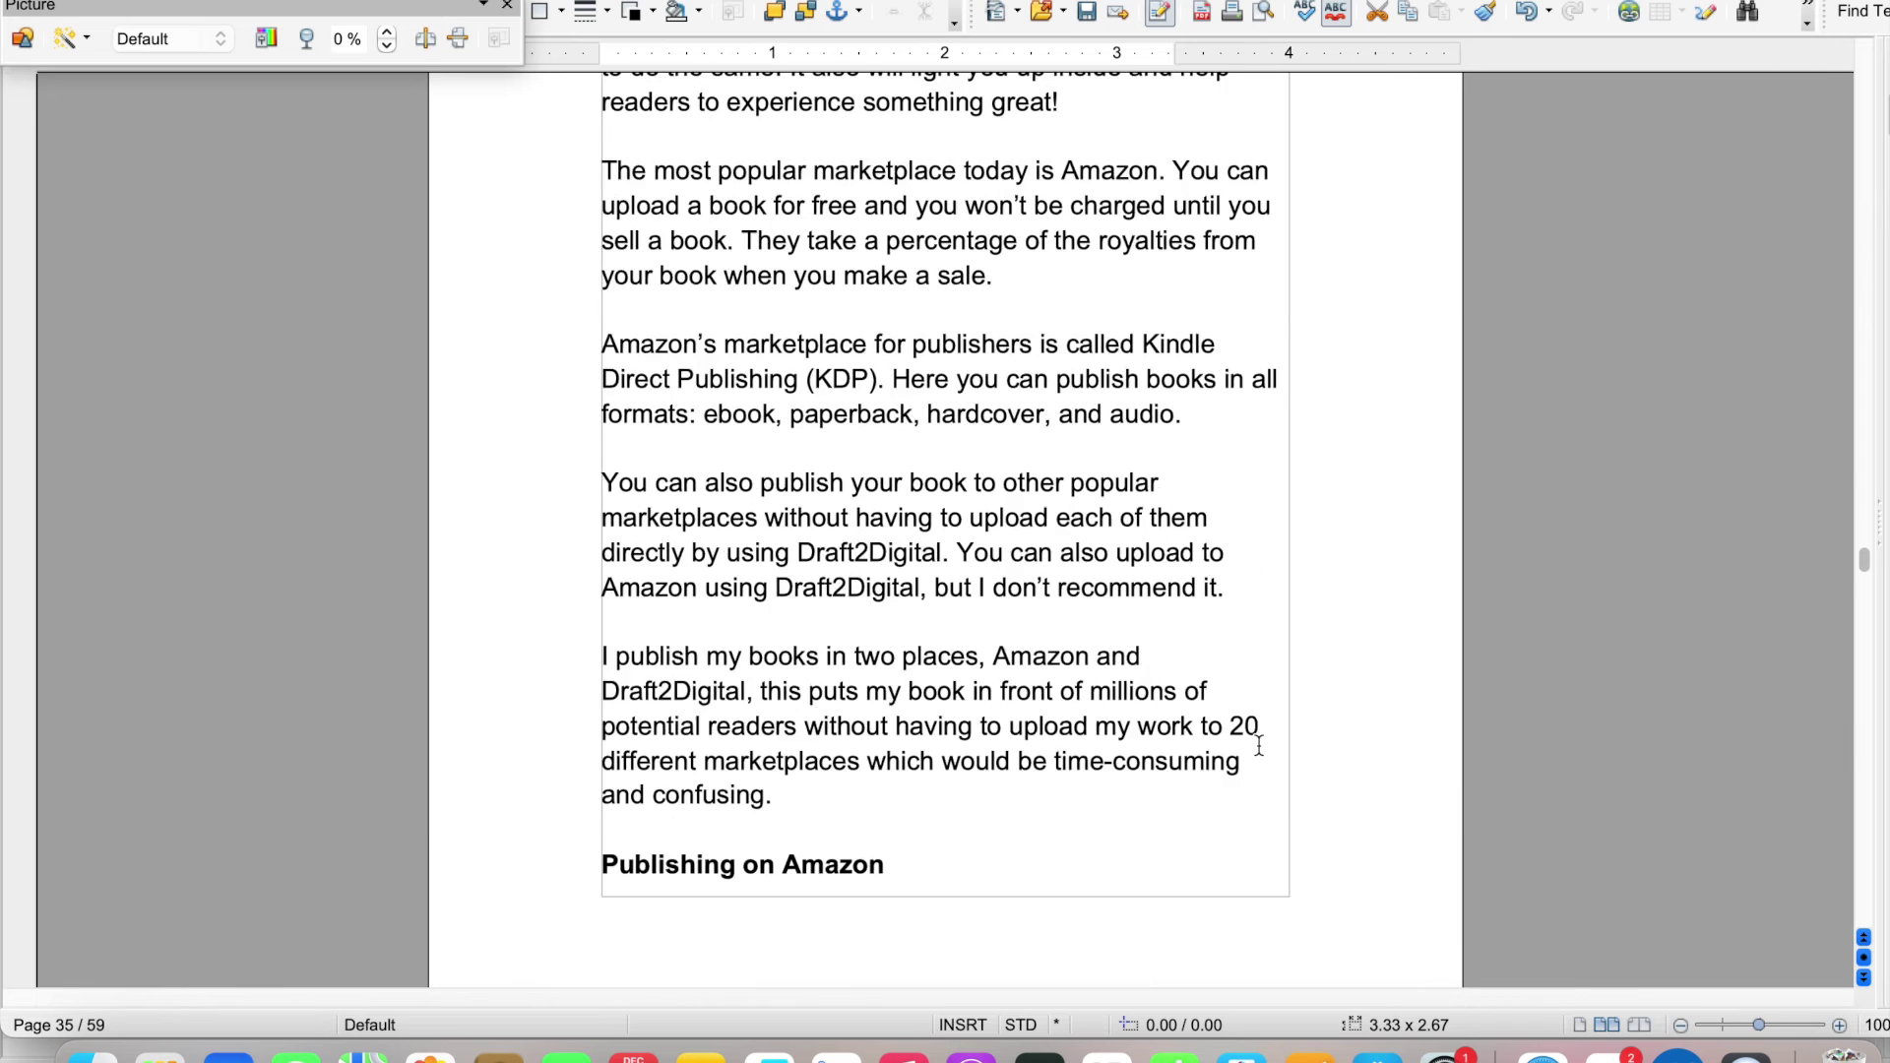
{"action": "scroll", "coordinate": [1258, 748], "scroll_direction": "down", "scroll_amount": 5}
Shrink the KDP "Create a new title or series" screenshot on page 36 to about 3.7 inches wide so it fits within the margins
{"action": "left_click", "coordinate": [1154, 683]}
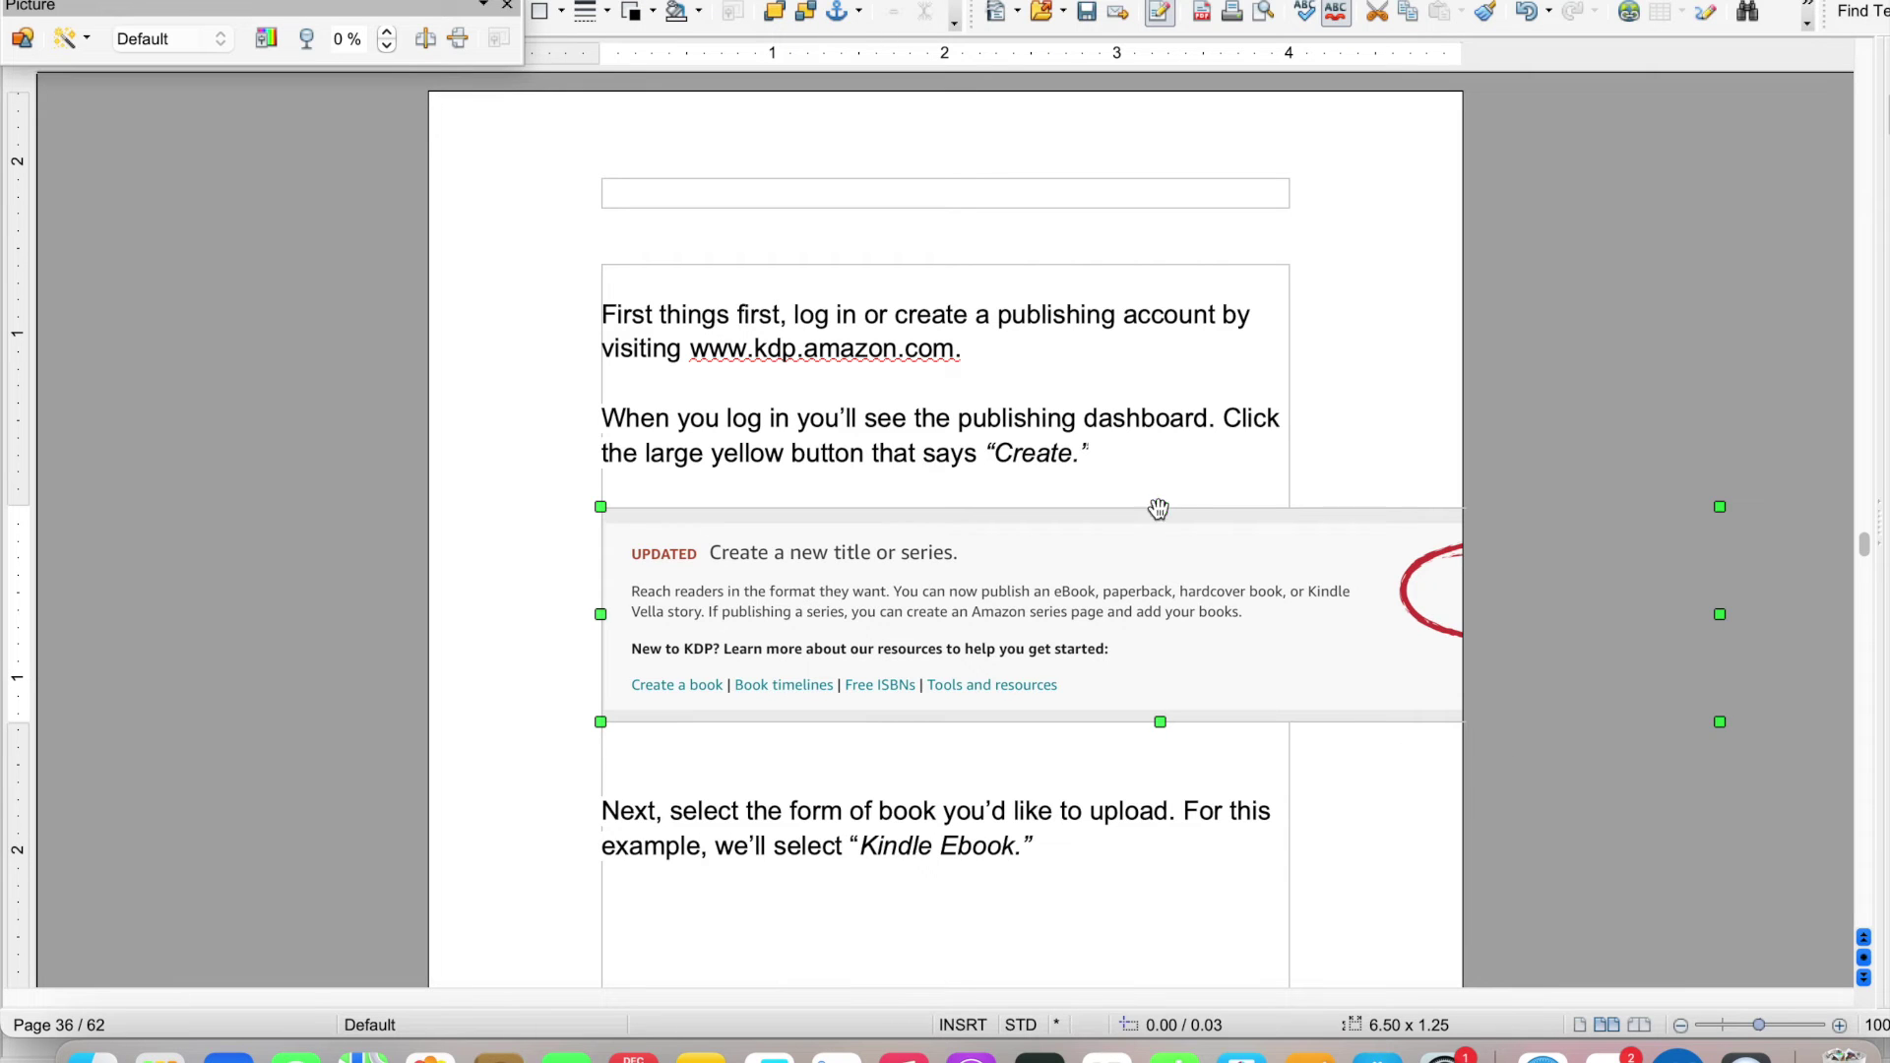
{"action": "left_click_drag", "start_coordinate": [1723, 722], "coordinate": [1231, 684]}
{"action": "left_click", "coordinate": [1630, 661]}
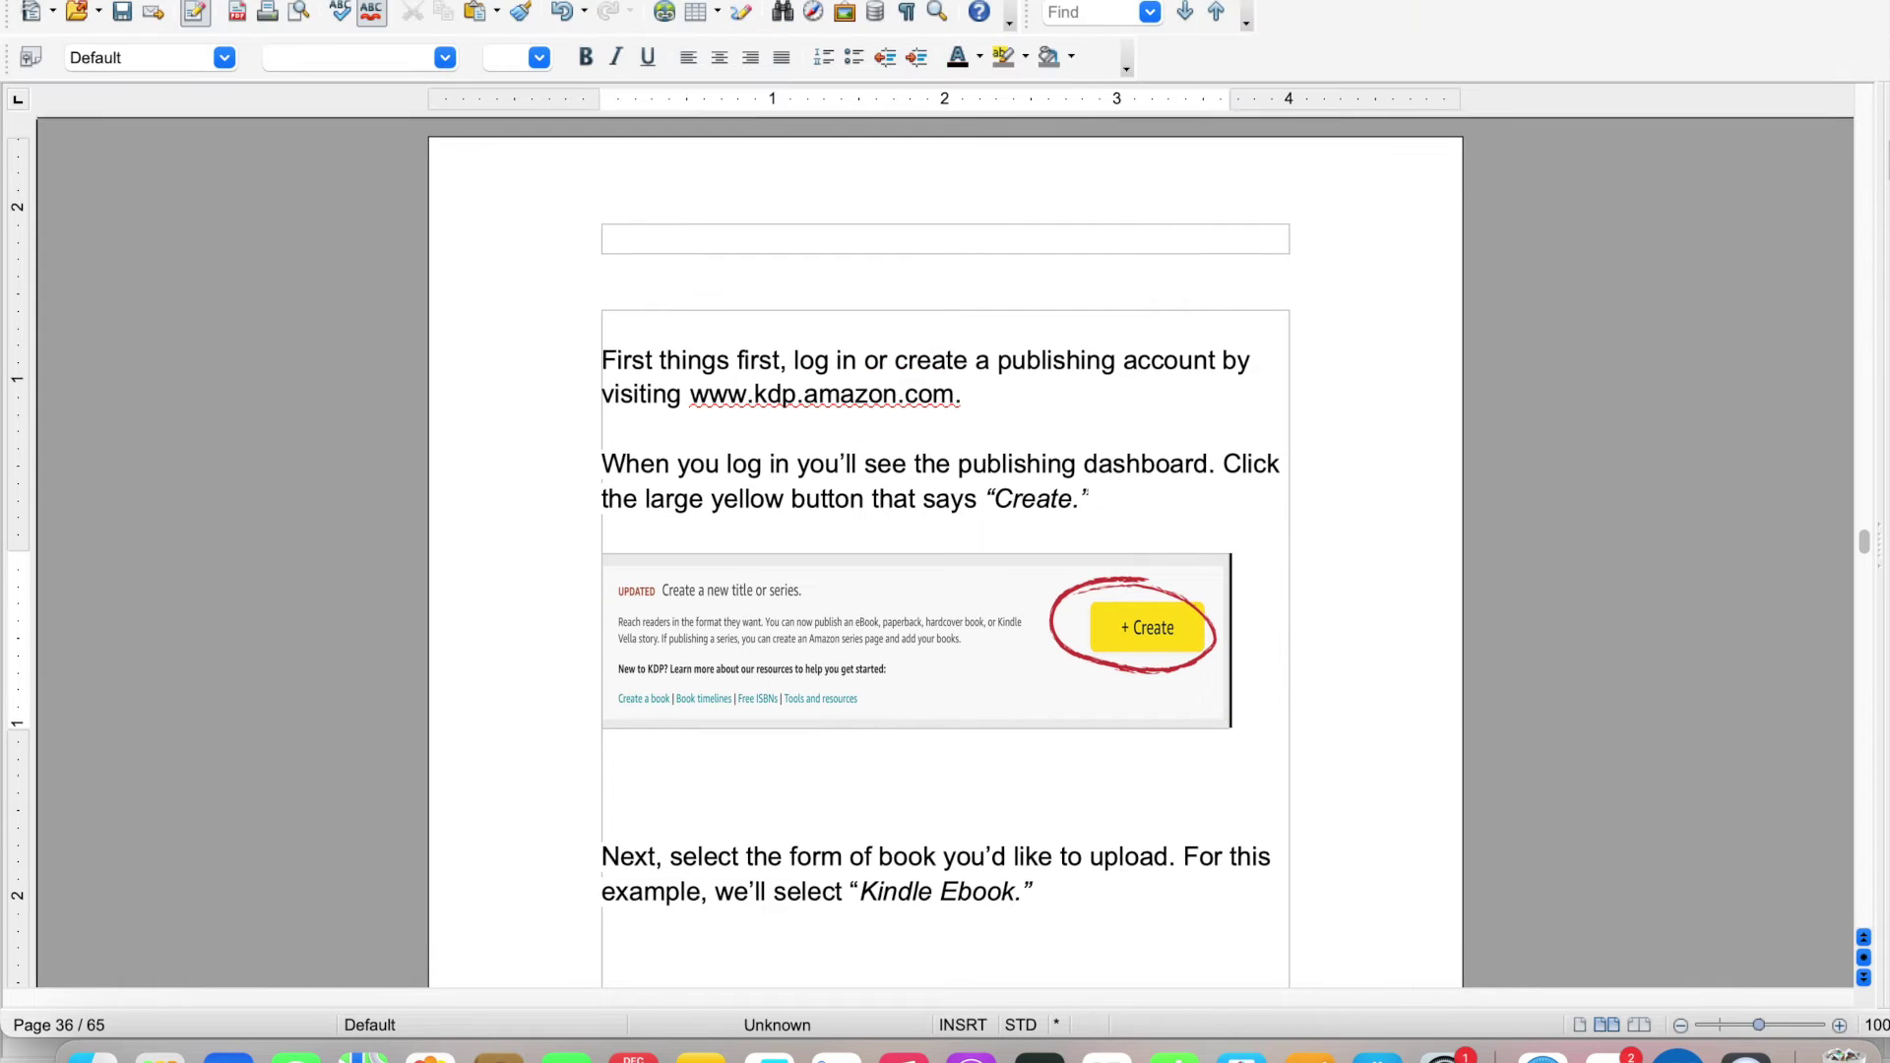
{"action": "scroll", "coordinate": [1158, 627], "scroll_direction": "down", "scroll_amount": 10}
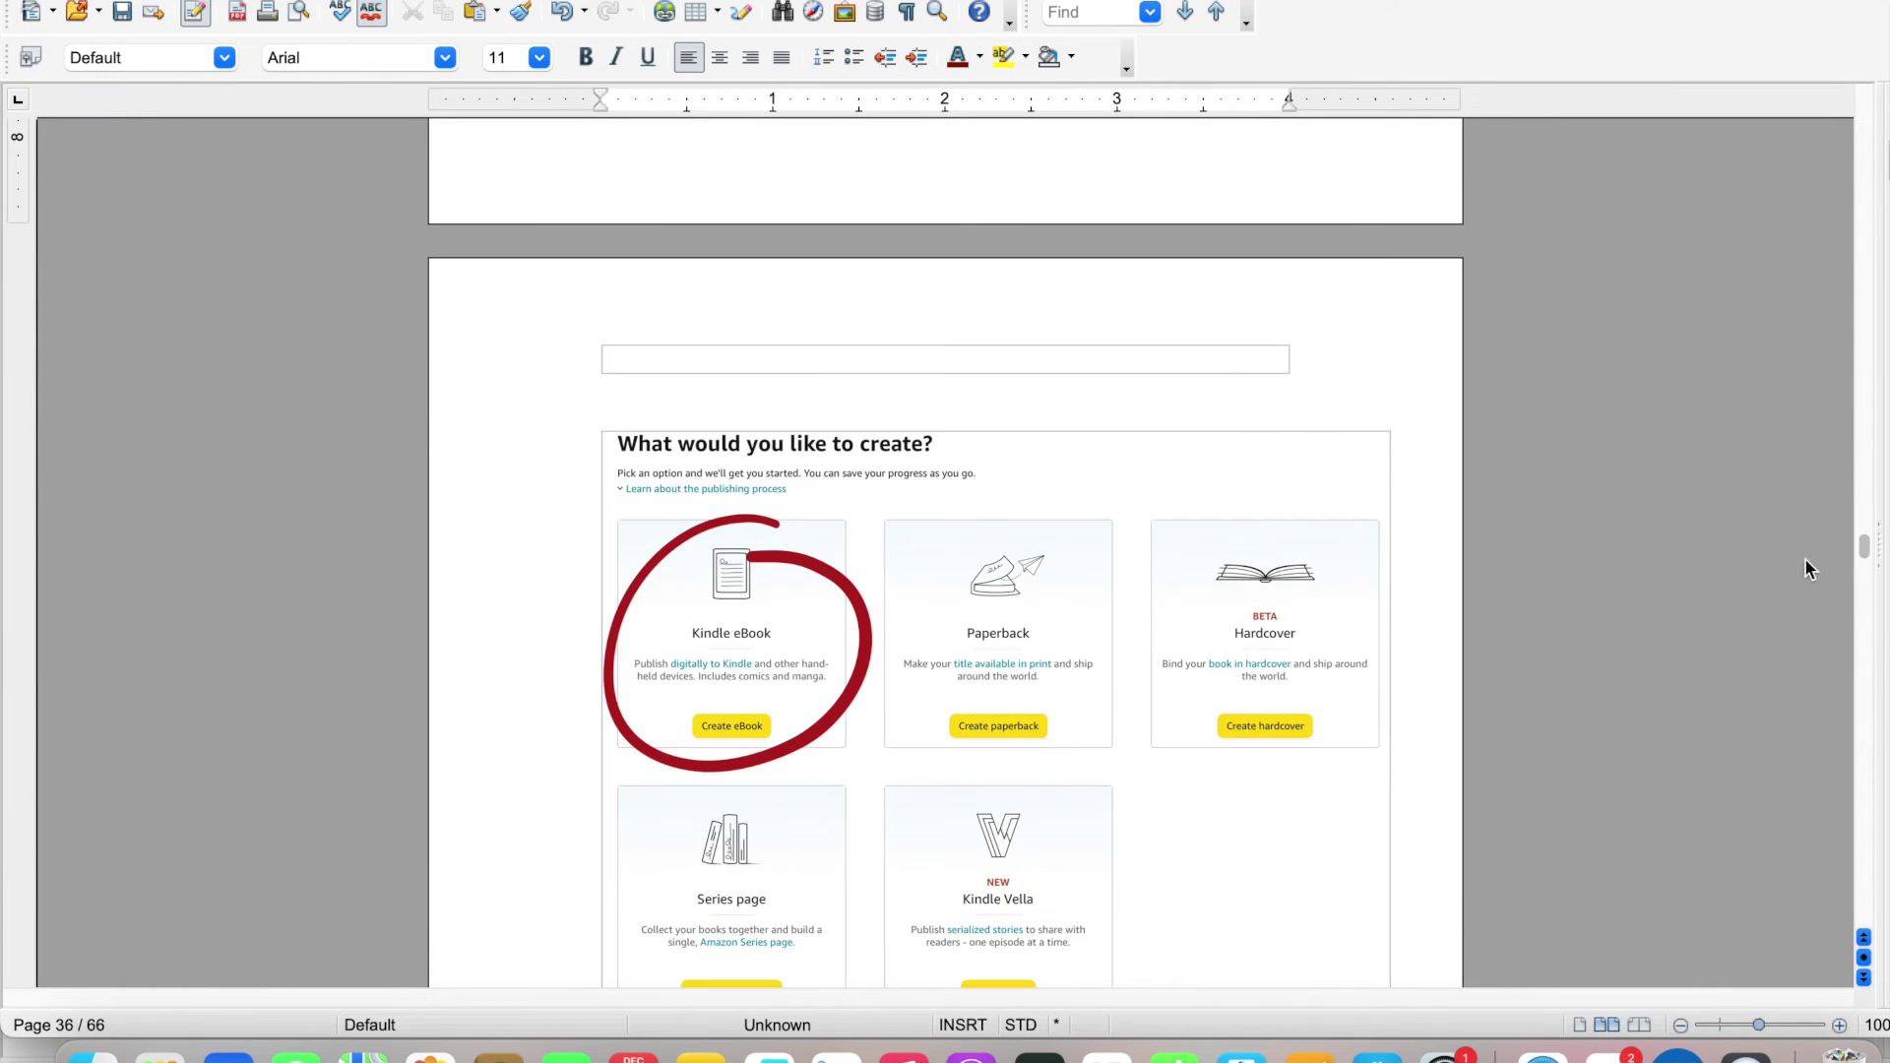
{"action": "scroll", "coordinate": [1019, 568], "scroll_direction": "down", "scroll_amount": 15}
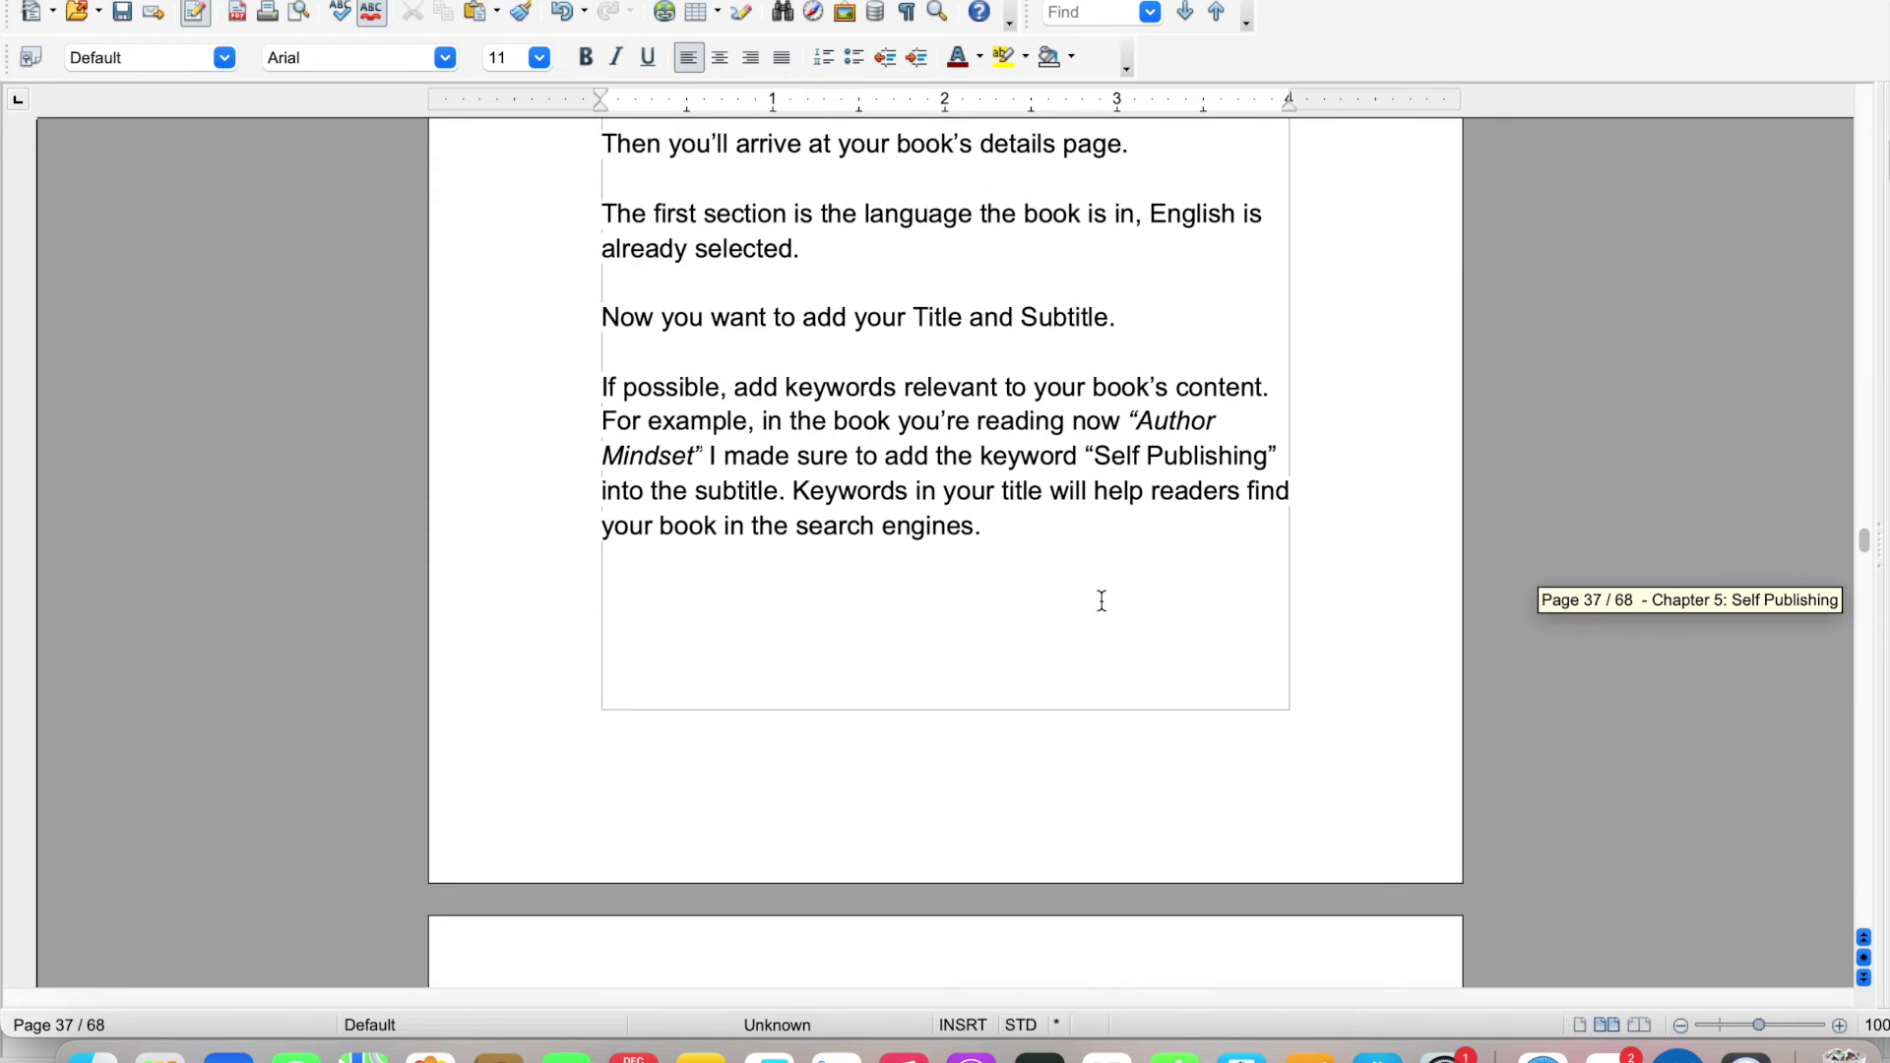
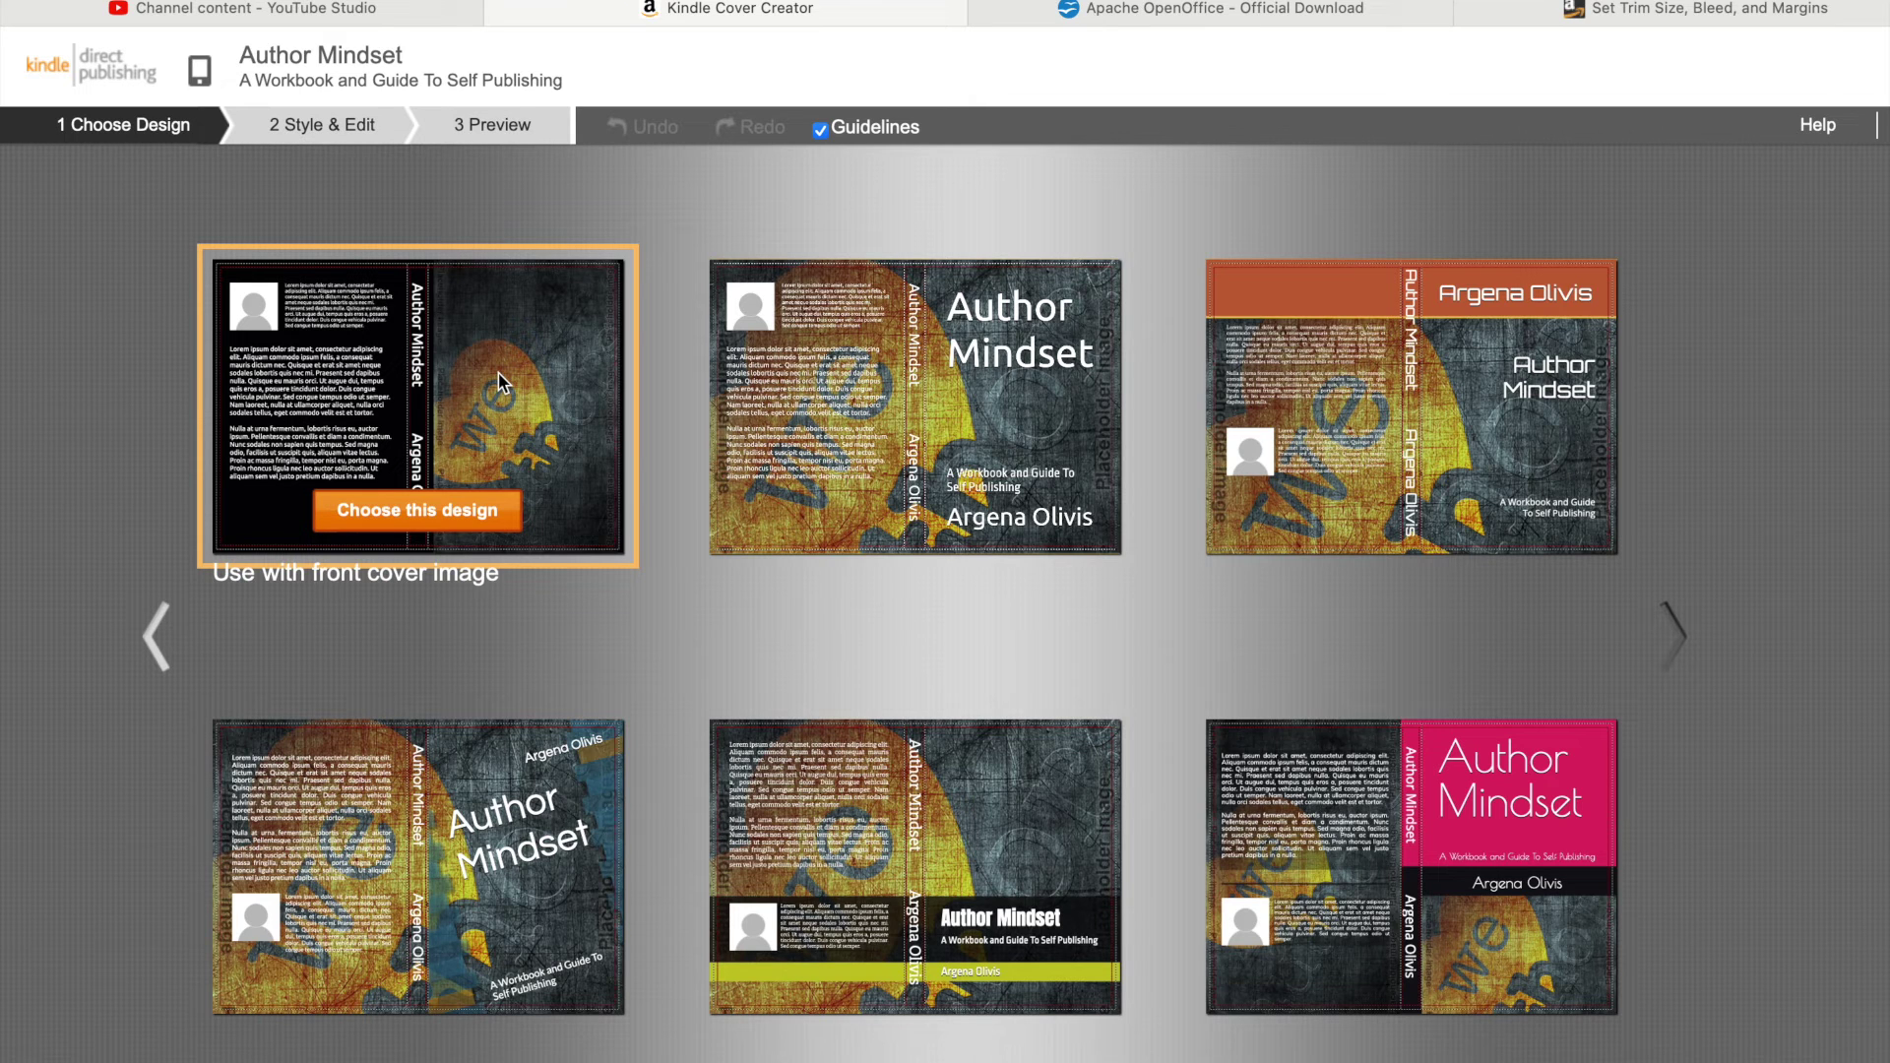
Choose the "Use with front cover image" design in Cover Creator and dismiss the Quick Tutorial
{"action": "left_click", "coordinate": [502, 383]}
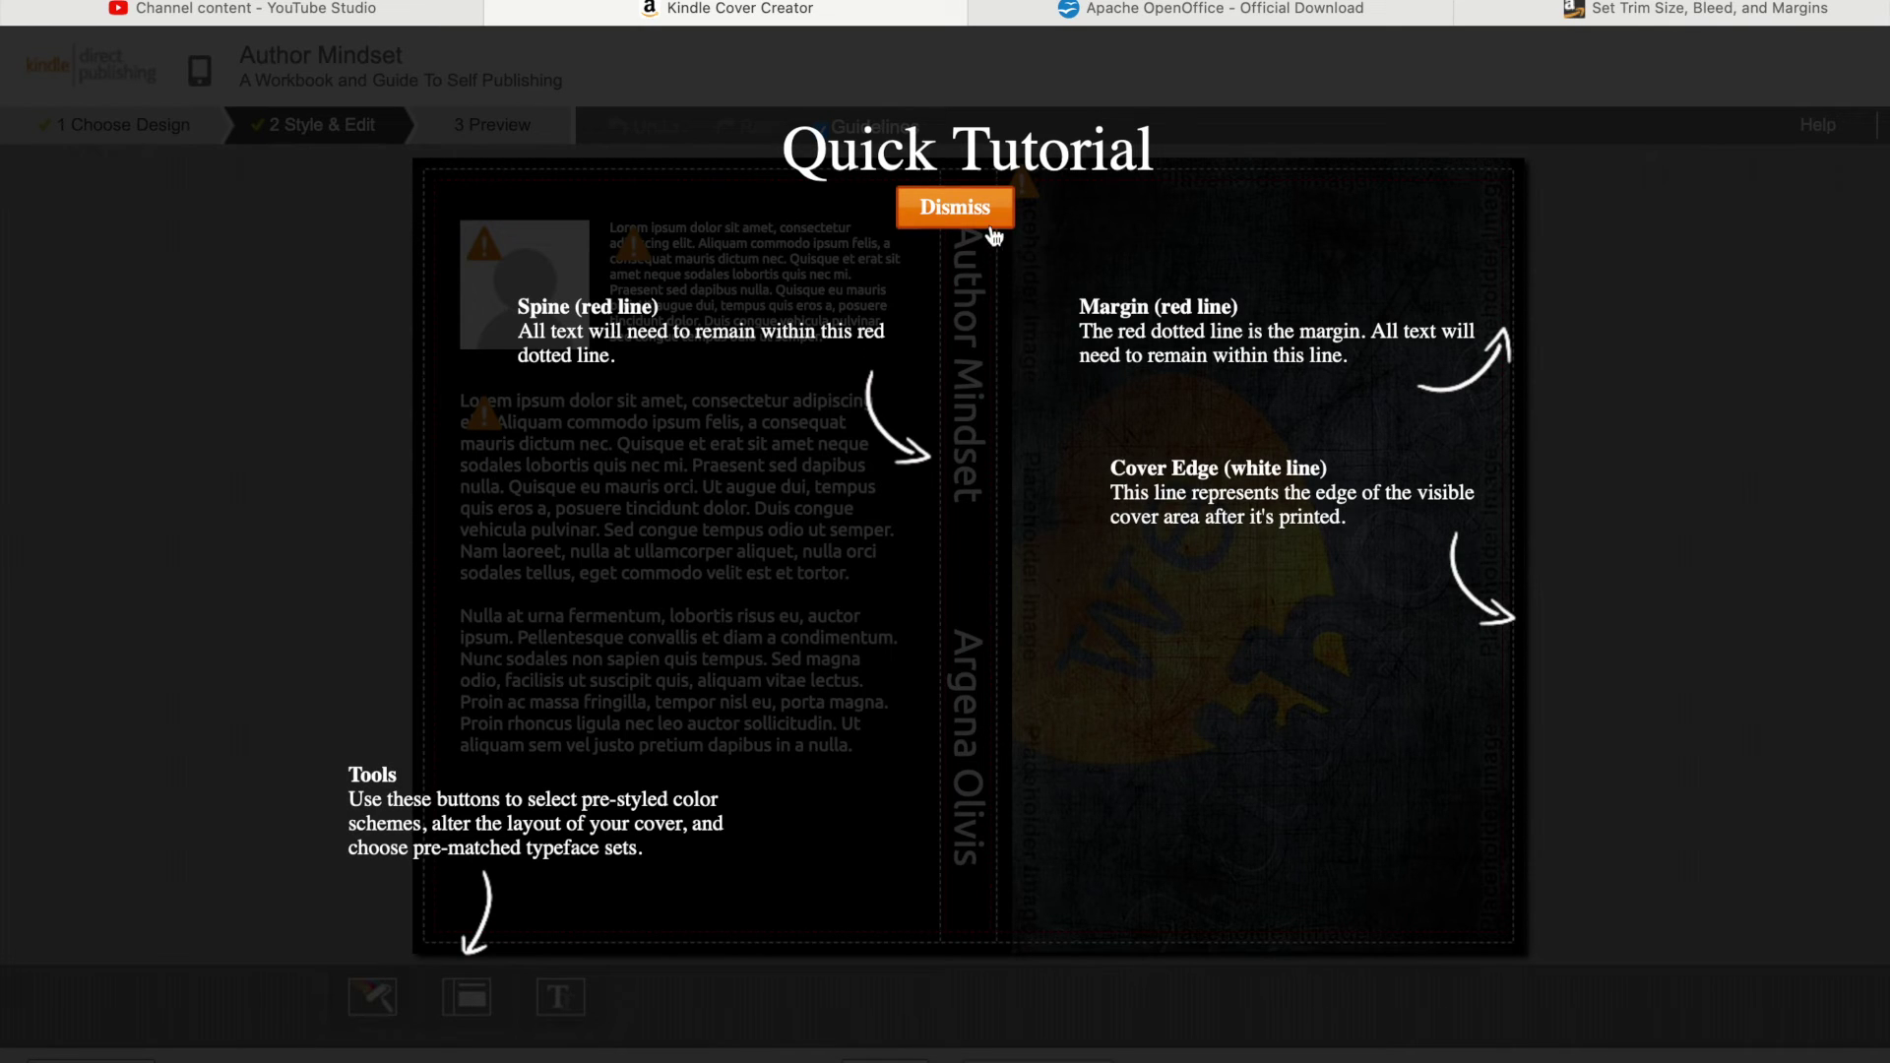
{"action": "left_click", "coordinate": [998, 197]}
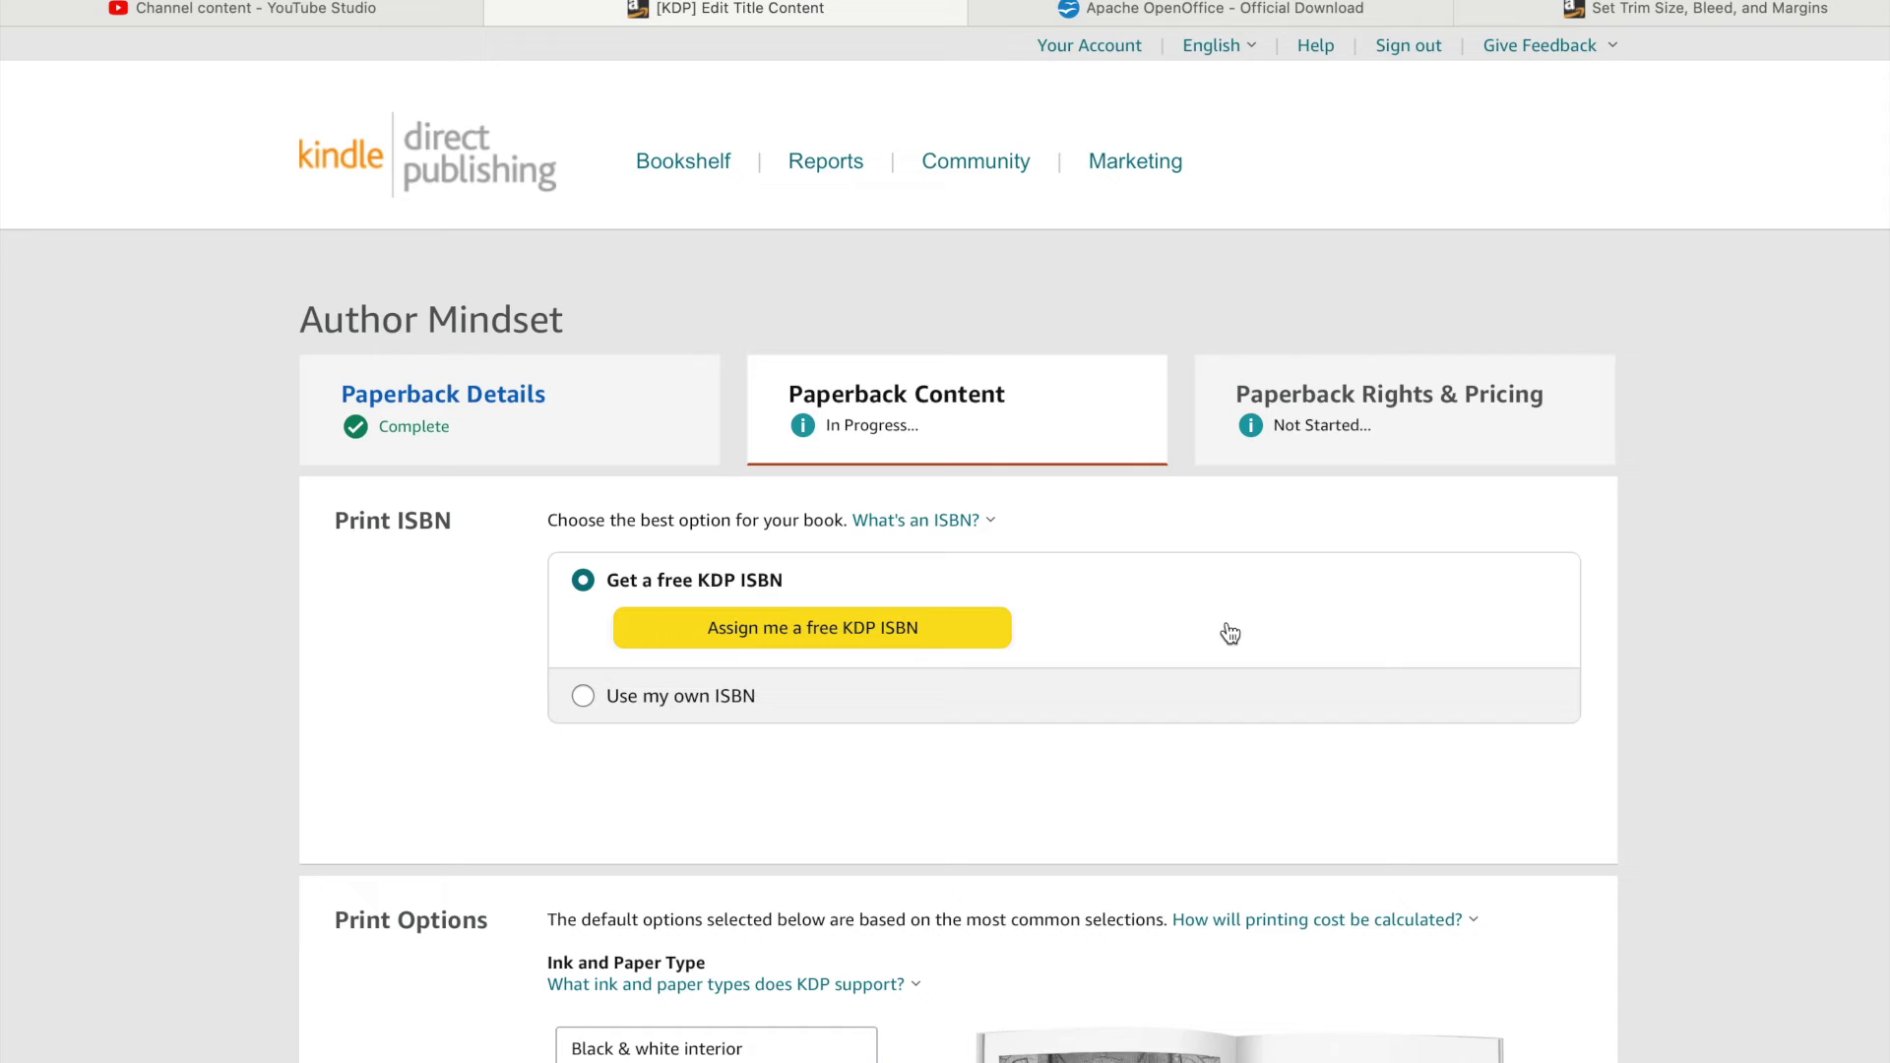
Switch the book cover option to uploading an existing print-ready PDF and upload "author mindset.pdf" as the cover
{"action": "scroll", "coordinate": [1221, 640], "scroll_direction": "down", "scroll_amount": 5}
{"action": "scroll", "coordinate": [1214, 652], "scroll_direction": "down", "scroll_amount": 15}
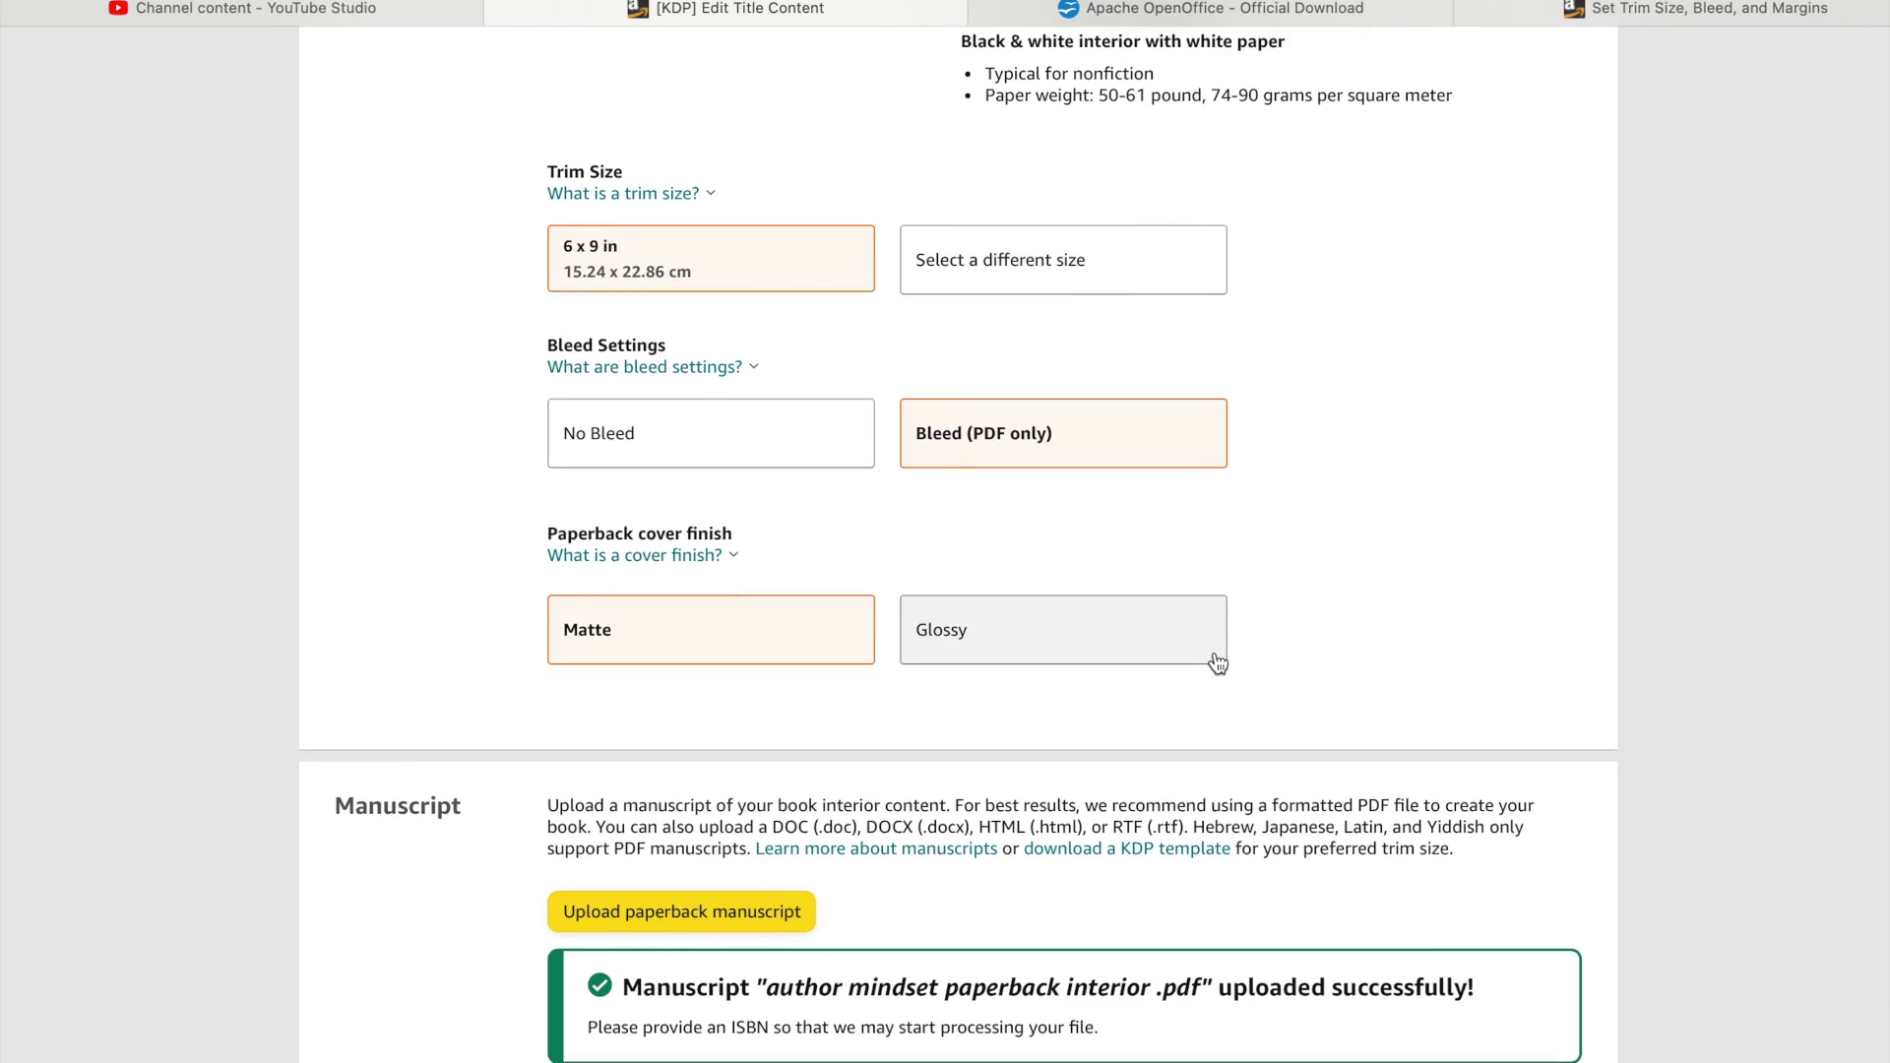
{"action": "scroll", "coordinate": [1215, 651], "scroll_direction": "down", "scroll_amount": 3}
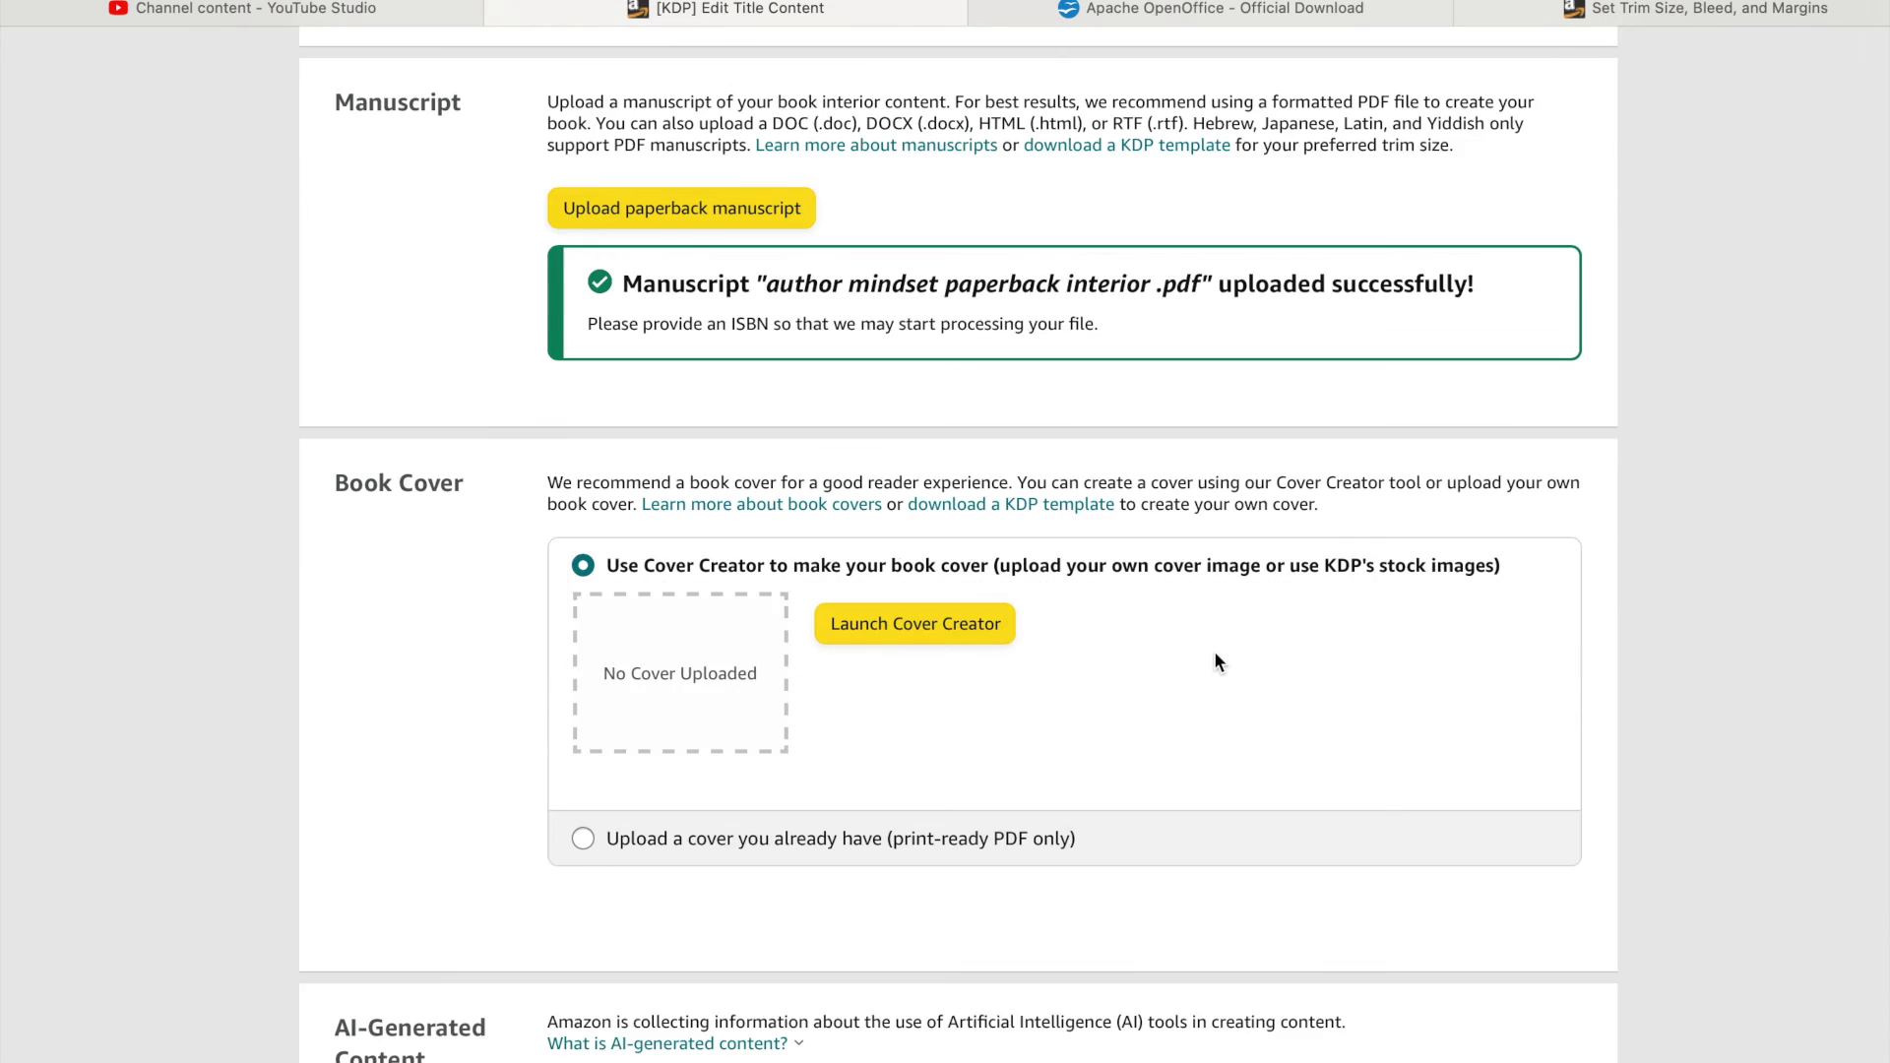
{"action": "scroll", "coordinate": [1214, 652], "scroll_direction": "down", "scroll_amount": 1}
{"action": "left_click", "coordinate": [709, 740]}
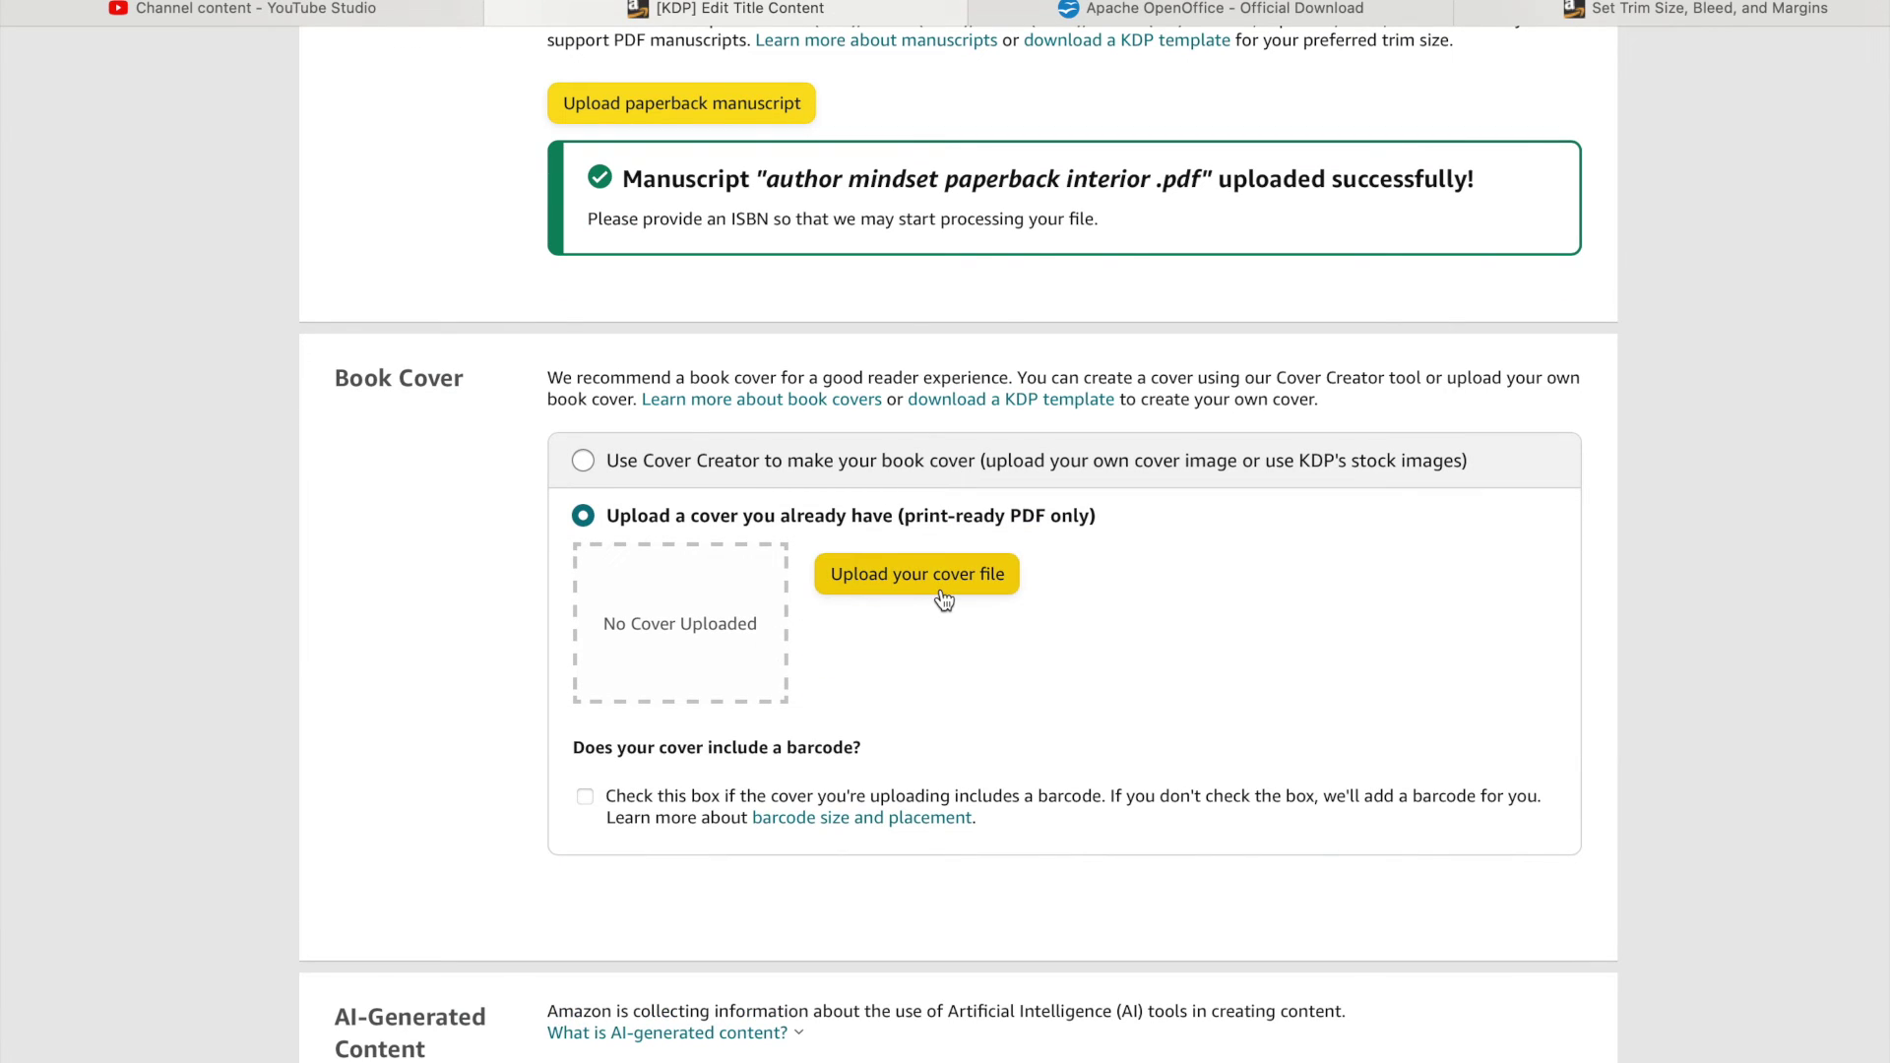
{"action": "left_click", "coordinate": [944, 599]}
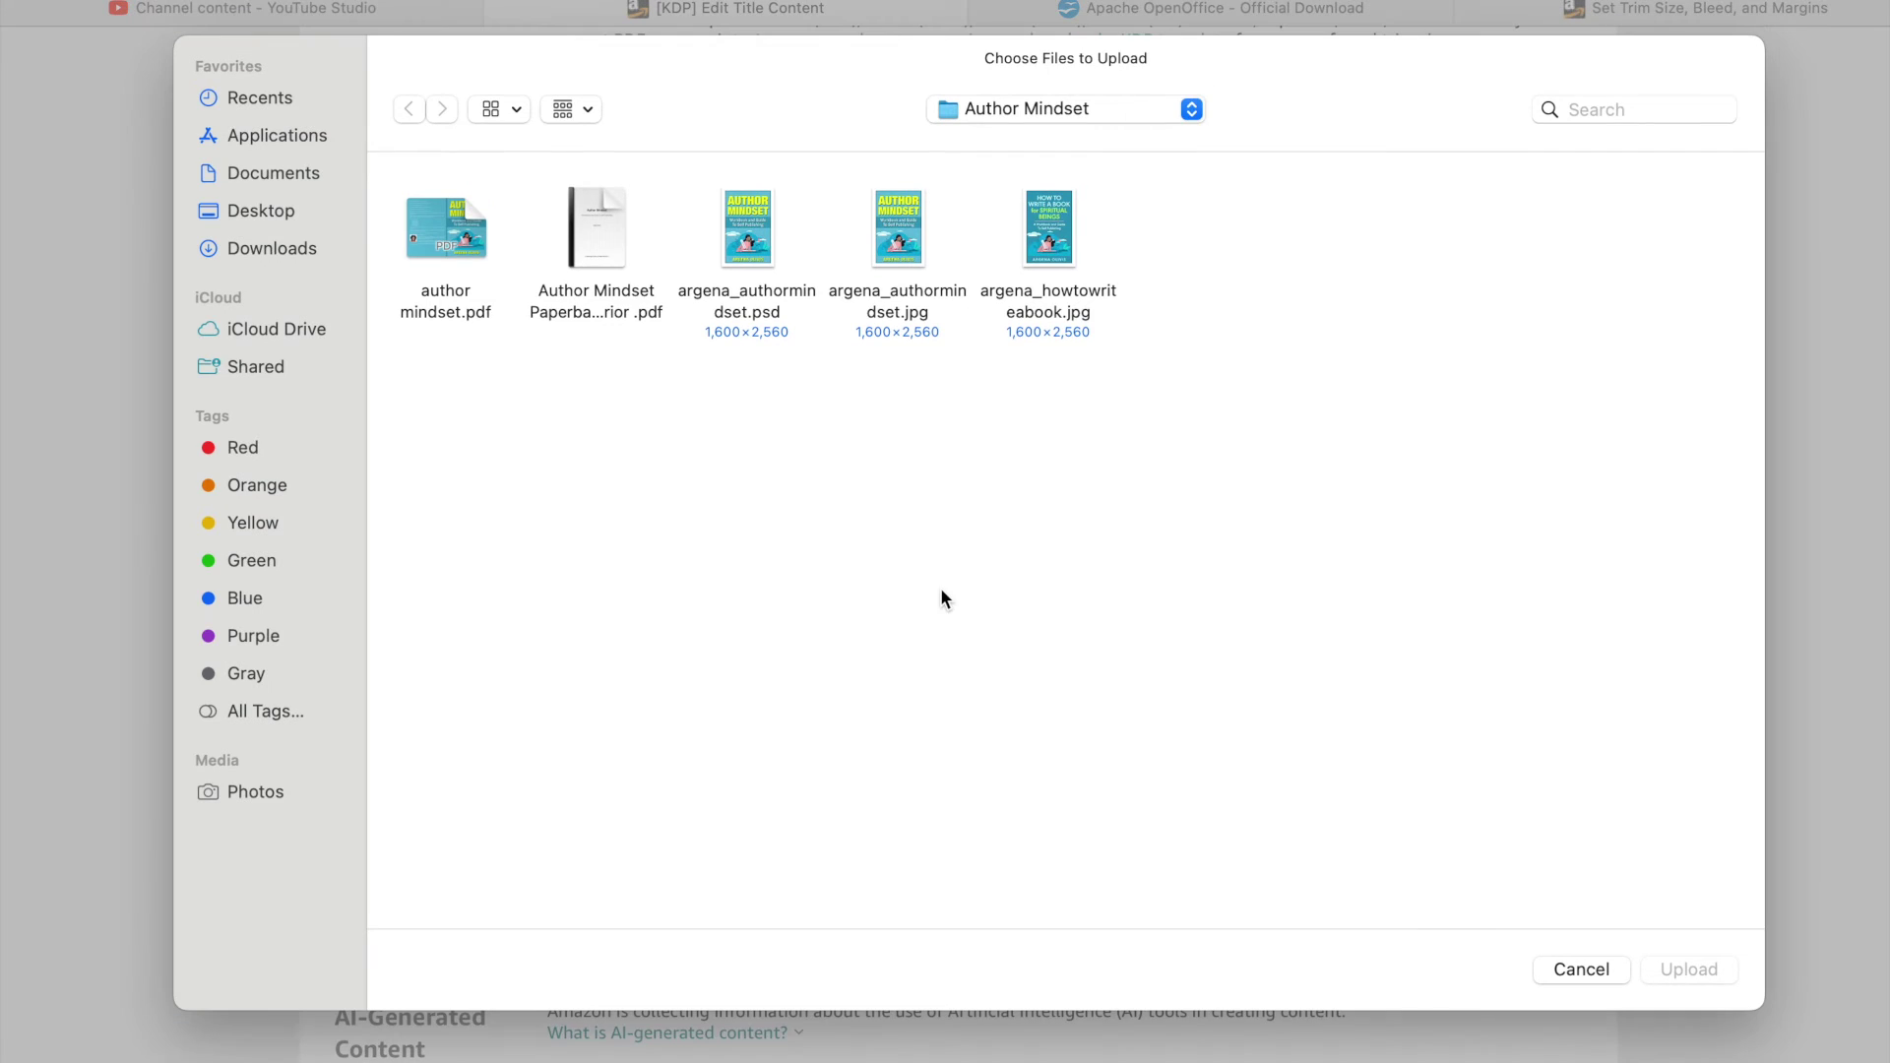
{"action": "double_click", "coordinate": [436, 209]}
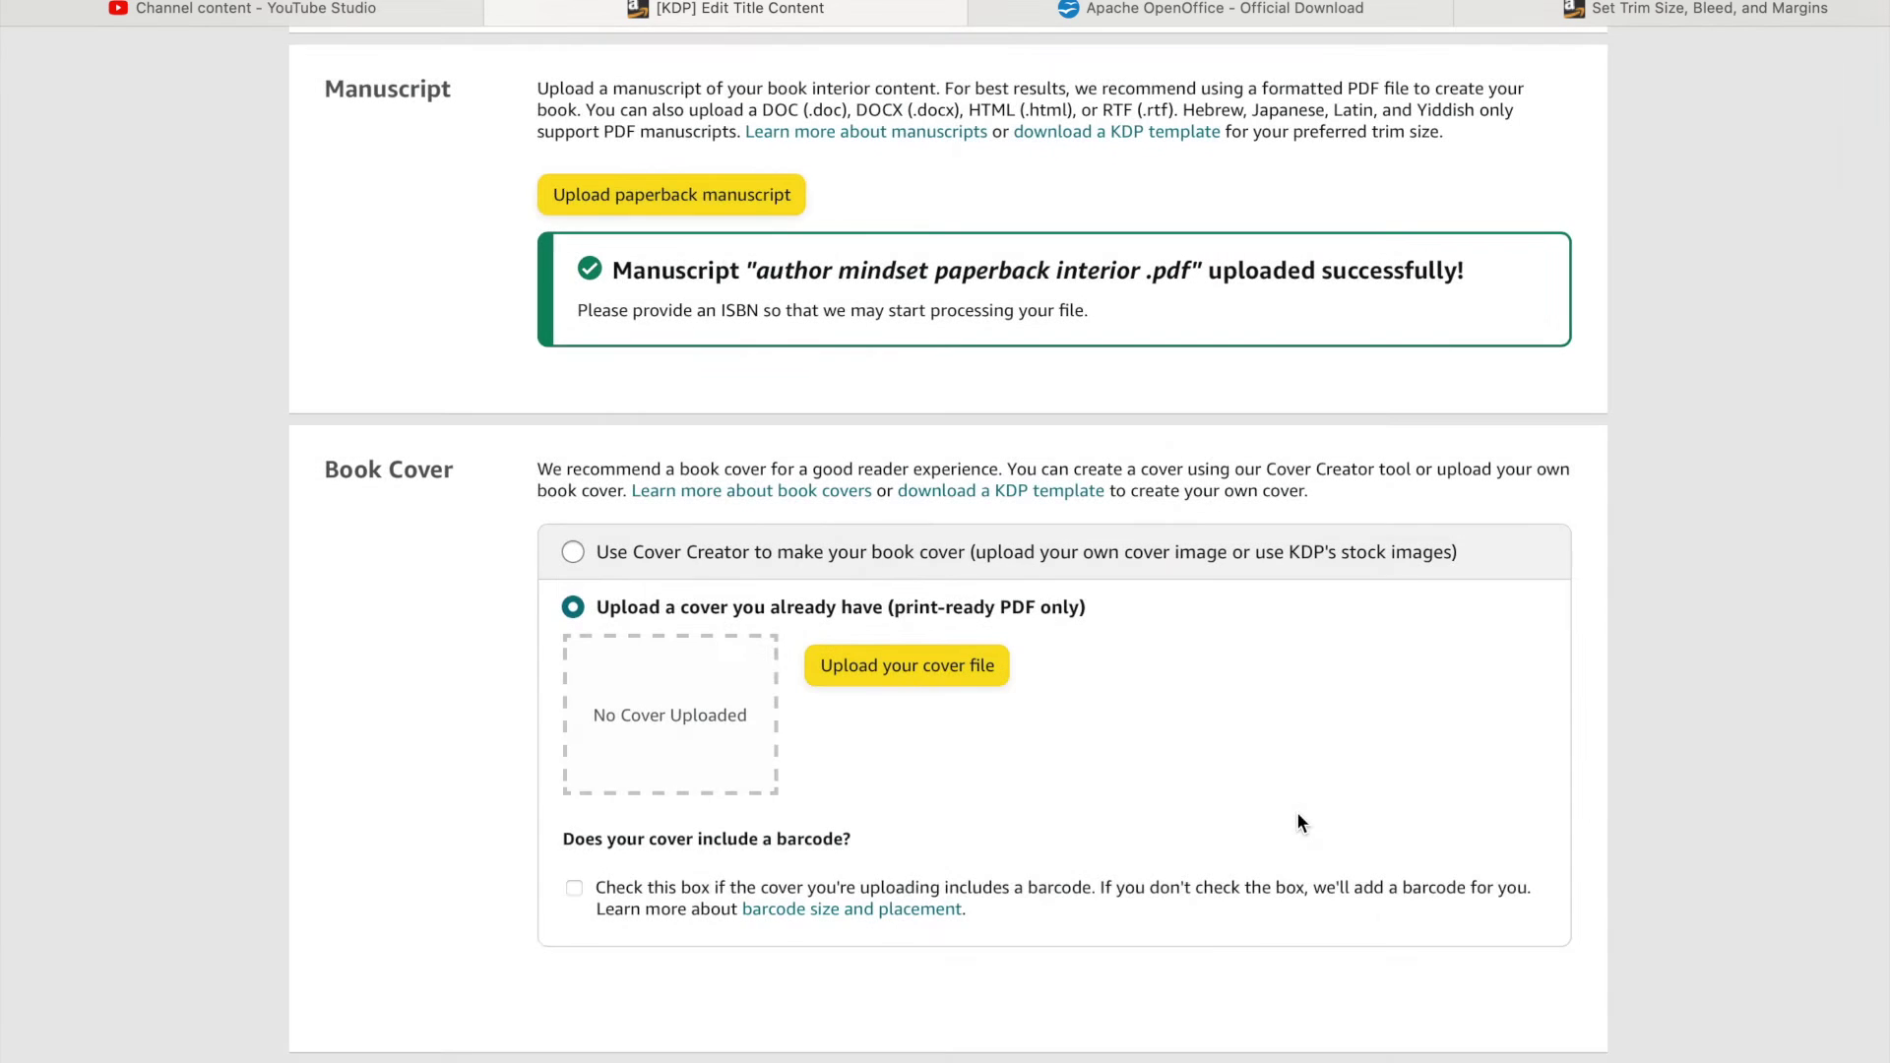
Answer No to the AI-Generated Content question about using AI tools in the book
{"action": "scroll", "coordinate": [1298, 816], "scroll_direction": "down", "scroll_amount": 2}
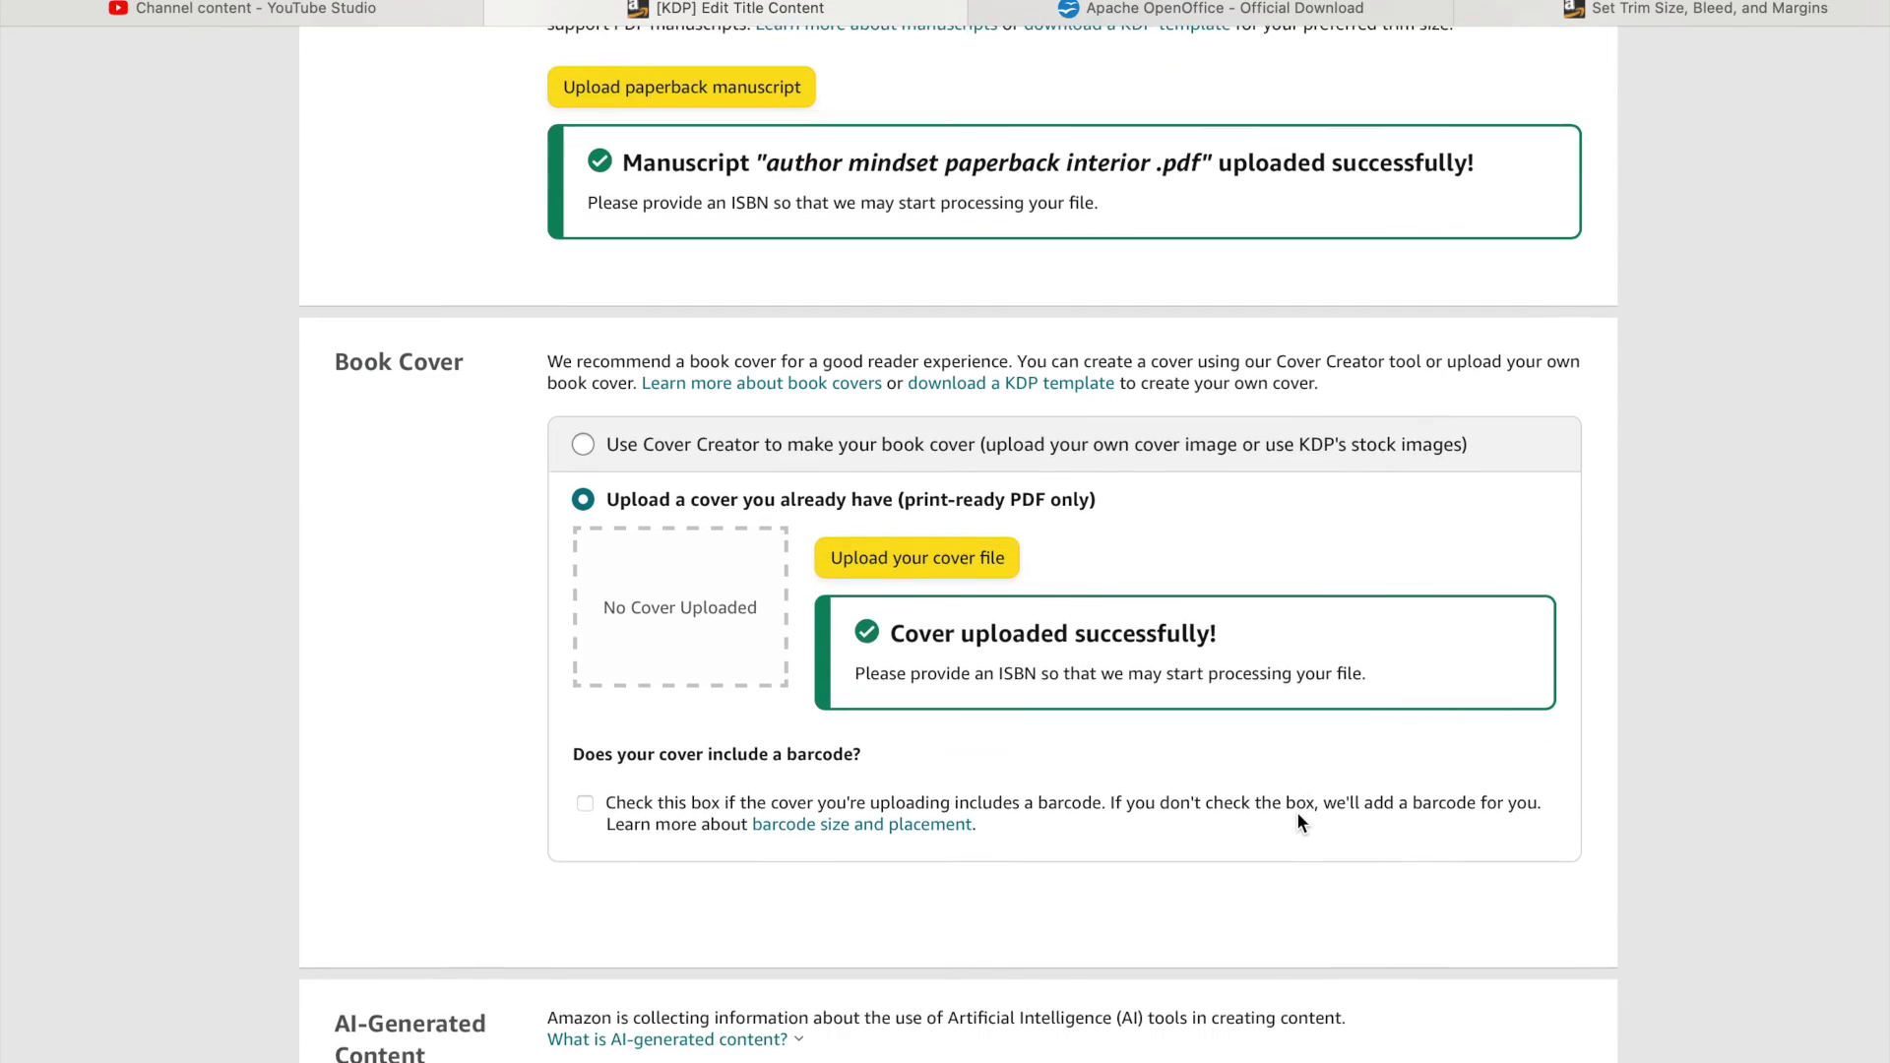
{"action": "scroll", "coordinate": [1300, 823], "scroll_direction": "down", "scroll_amount": 3}
{"action": "scroll", "coordinate": [1299, 823], "scroll_direction": "down", "scroll_amount": 1}
{"action": "scroll", "coordinate": [1297, 816], "scroll_direction": "down", "scroll_amount": 1}
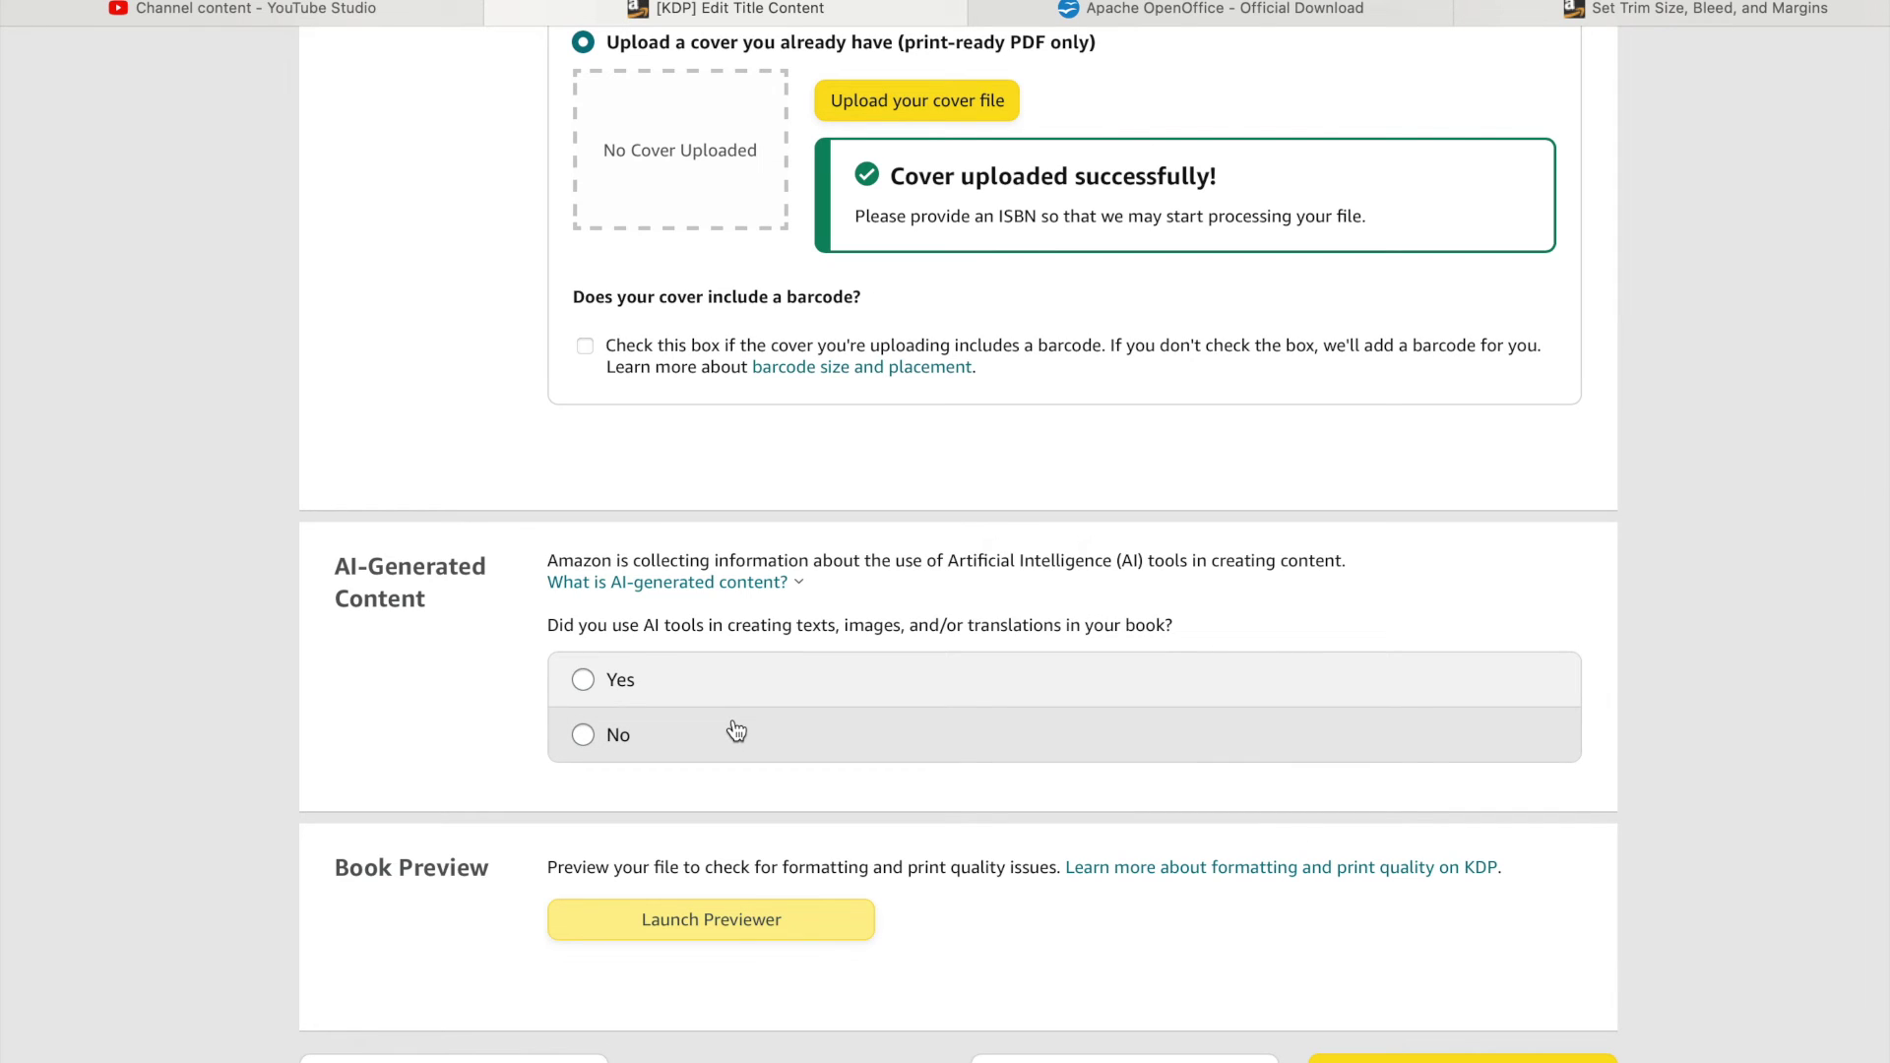
{"action": "left_click", "coordinate": [718, 748]}
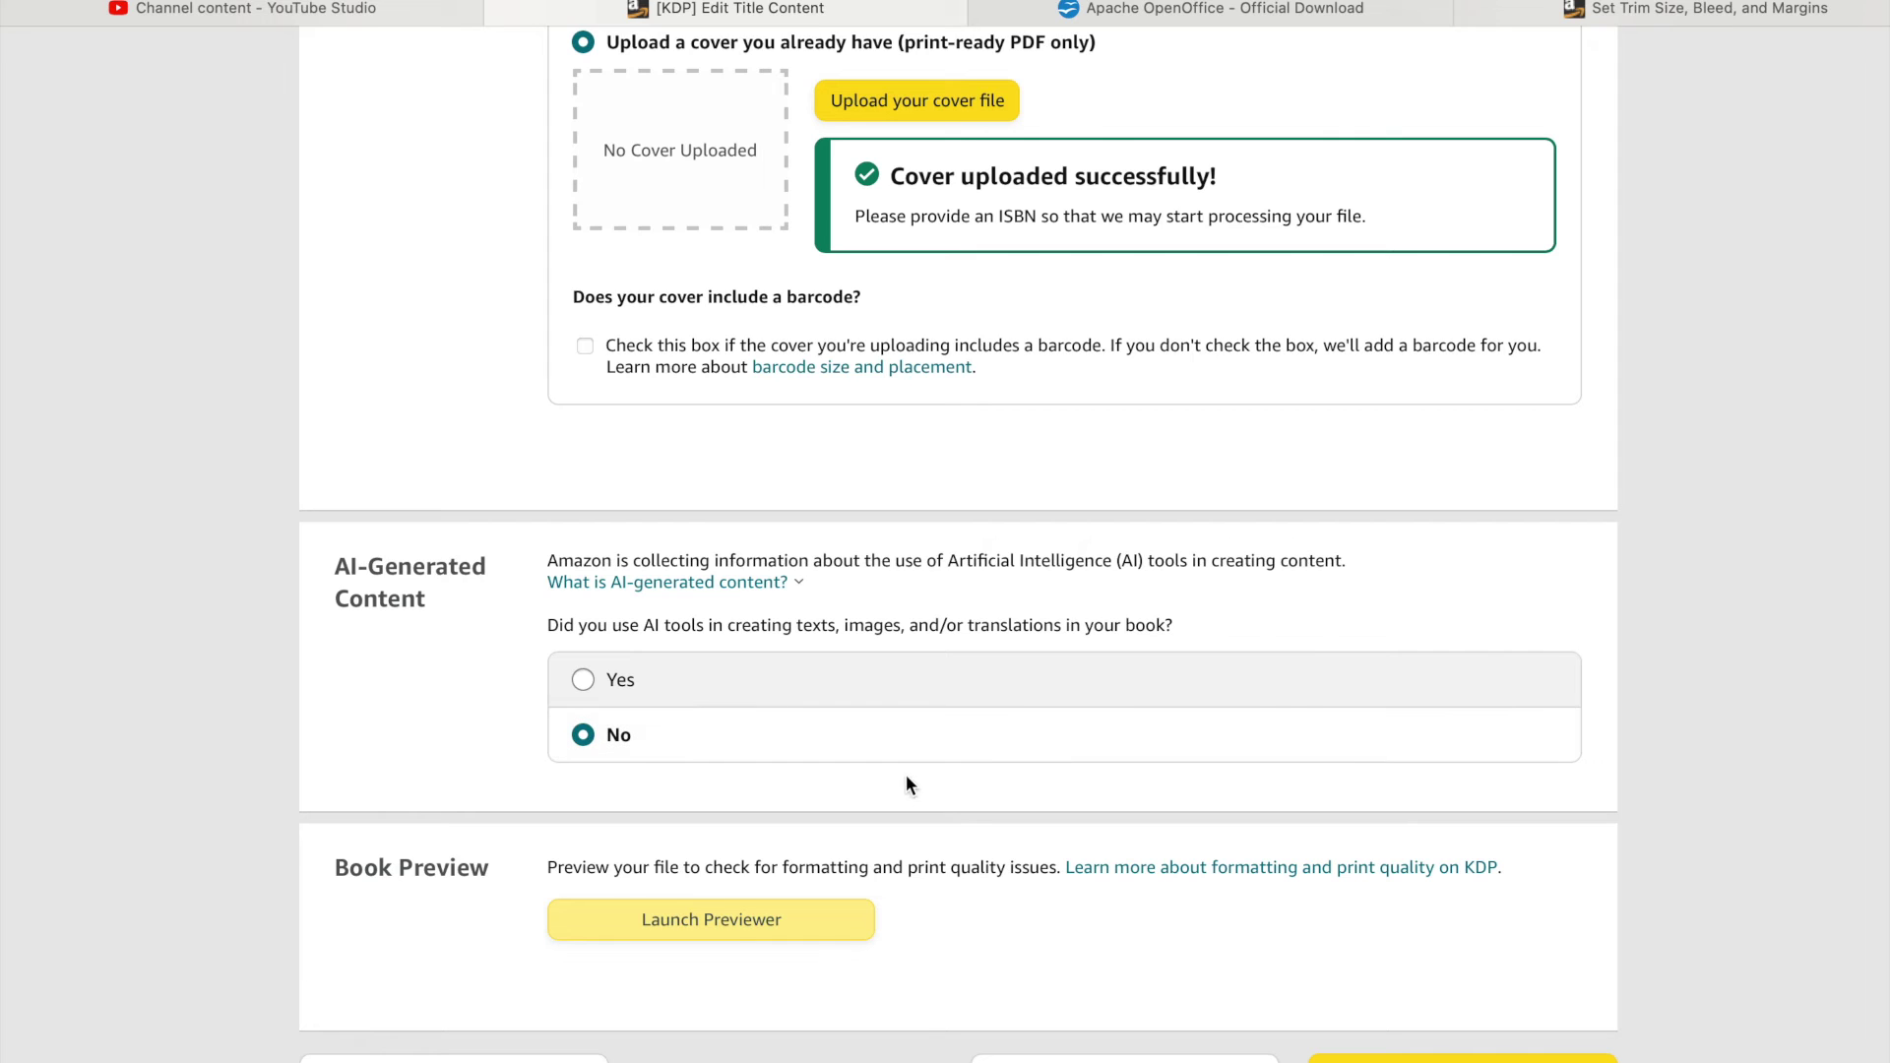
Try to save the paperback content and continue to the pricing stage
{"action": "scroll", "coordinate": [972, 831], "scroll_direction": "down", "scroll_amount": 1}
{"action": "scroll", "coordinate": [975, 835], "scroll_direction": "down", "scroll_amount": 6}
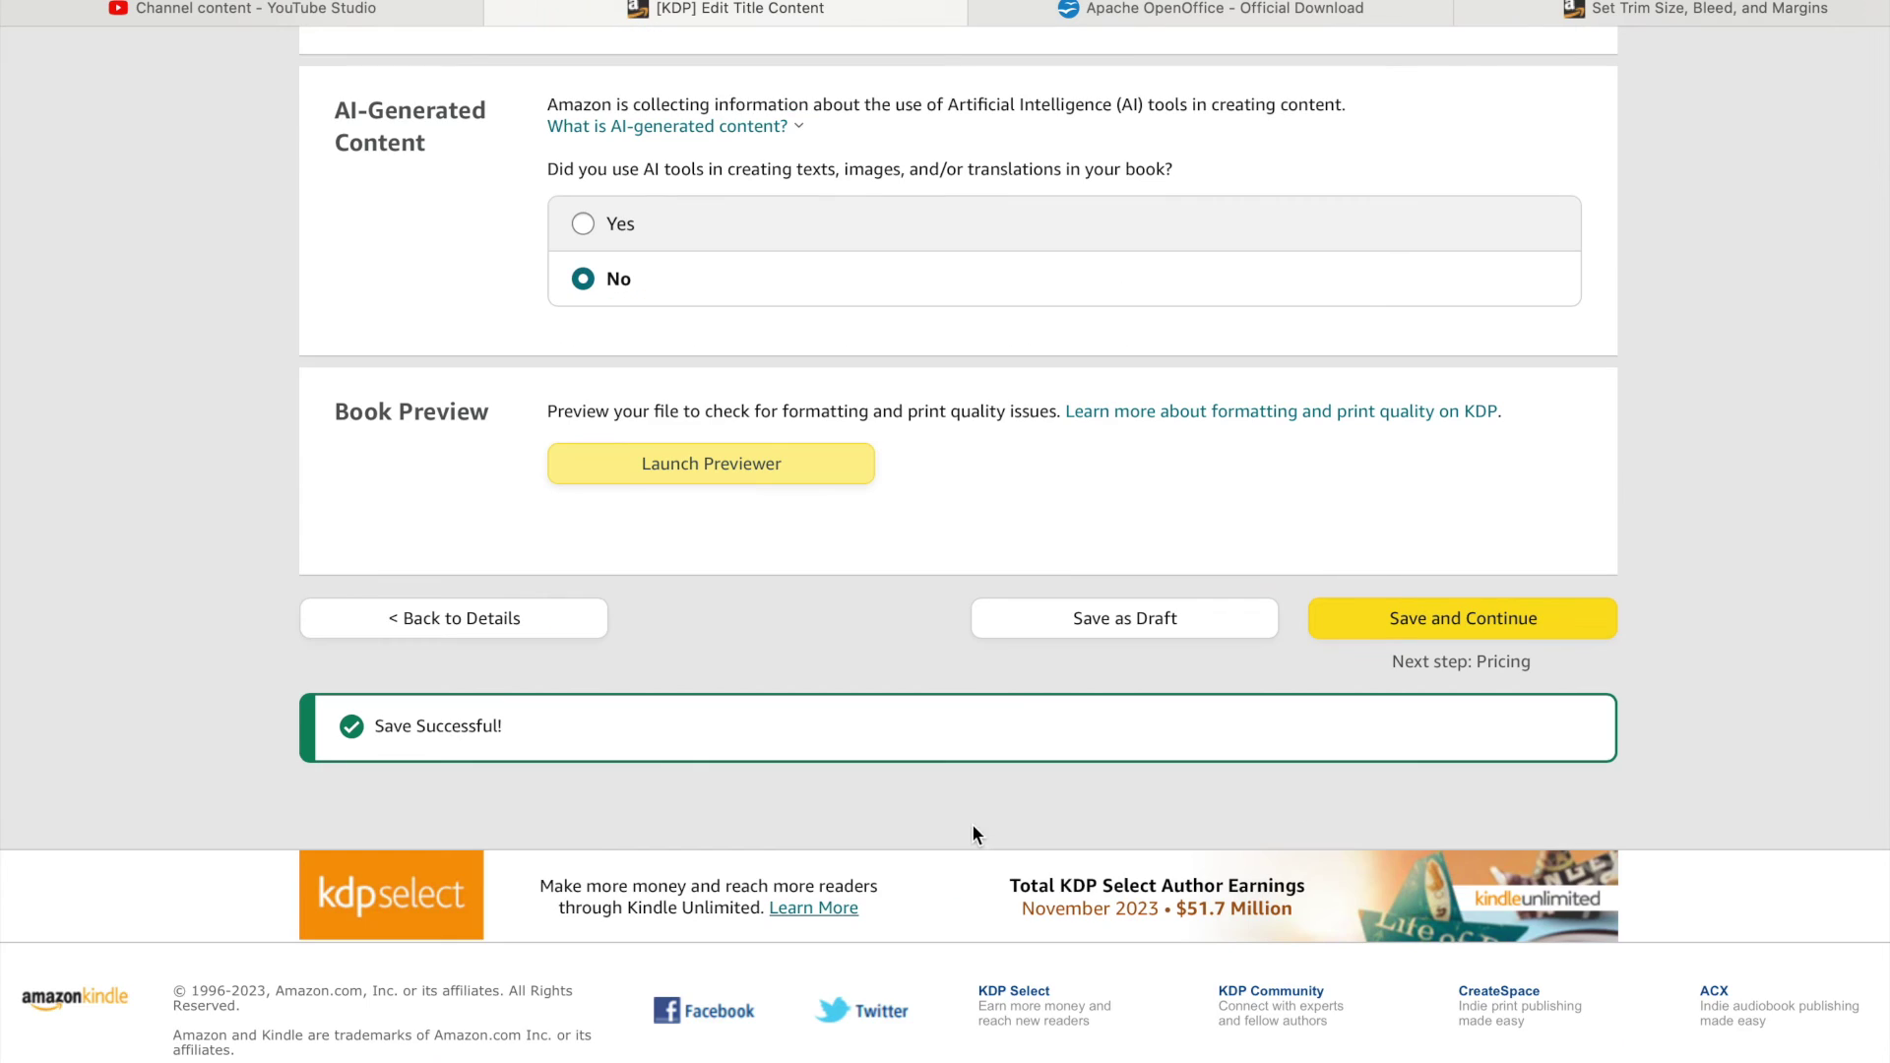
{"action": "left_click", "coordinate": [1439, 623]}
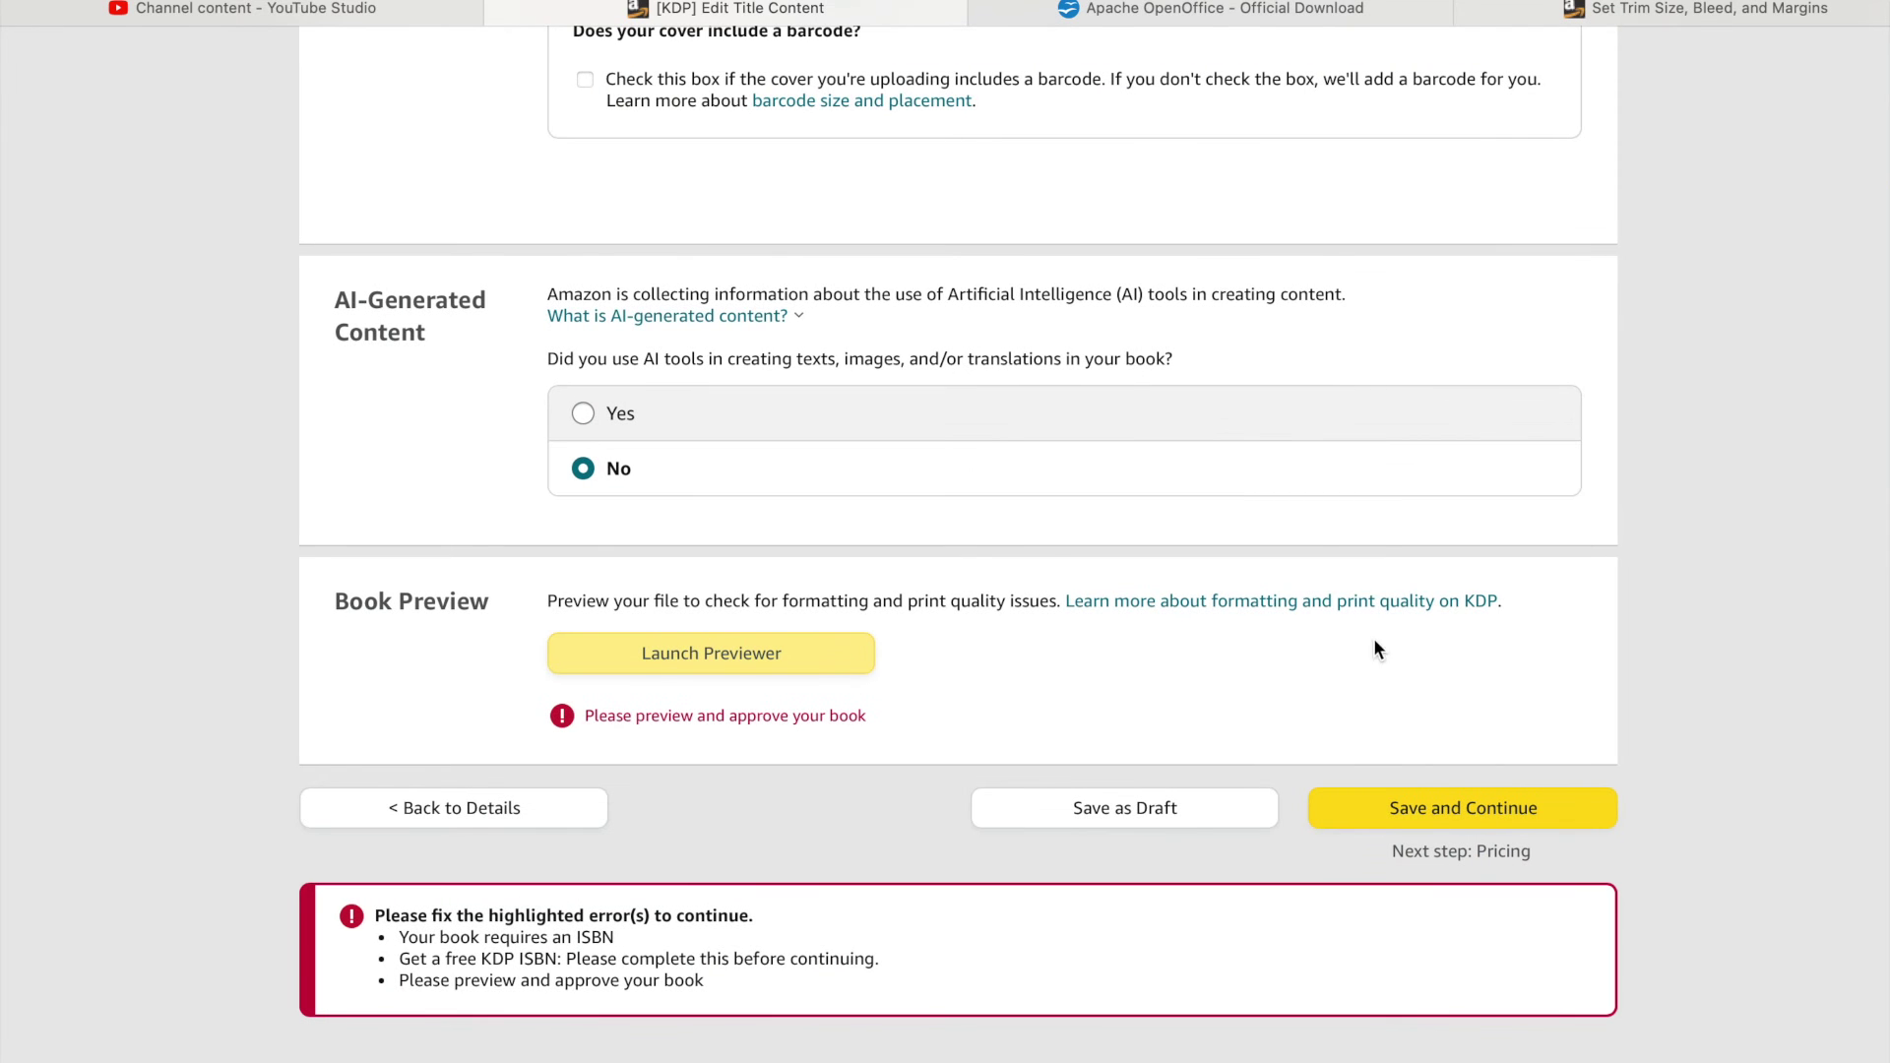
{"action": "scroll", "coordinate": [974, 875], "scroll_direction": "down", "scroll_amount": 1}
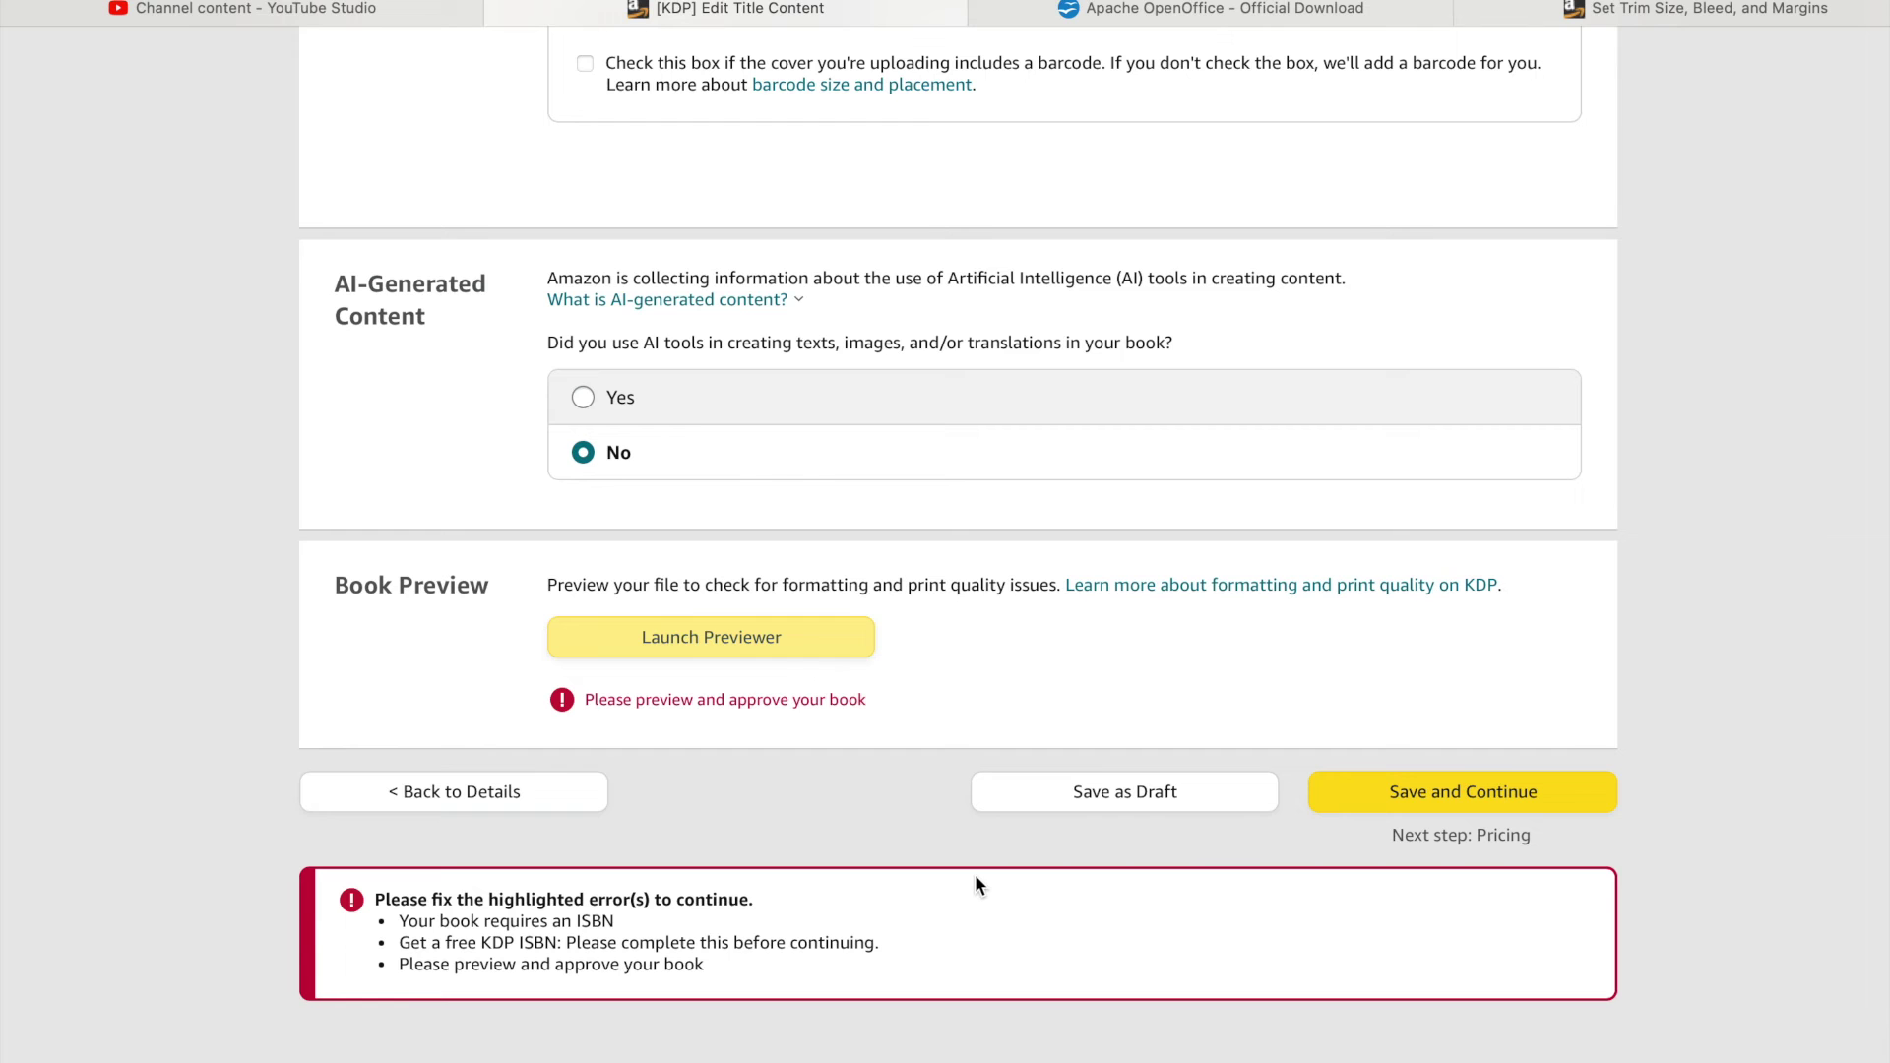
Assign a free KDP ISBN to the paperback and confirm the assignment
{"action": "key", "text": "Home"}
{"action": "scroll", "coordinate": [975, 846], "scroll_direction": "down", "scroll_amount": 1}
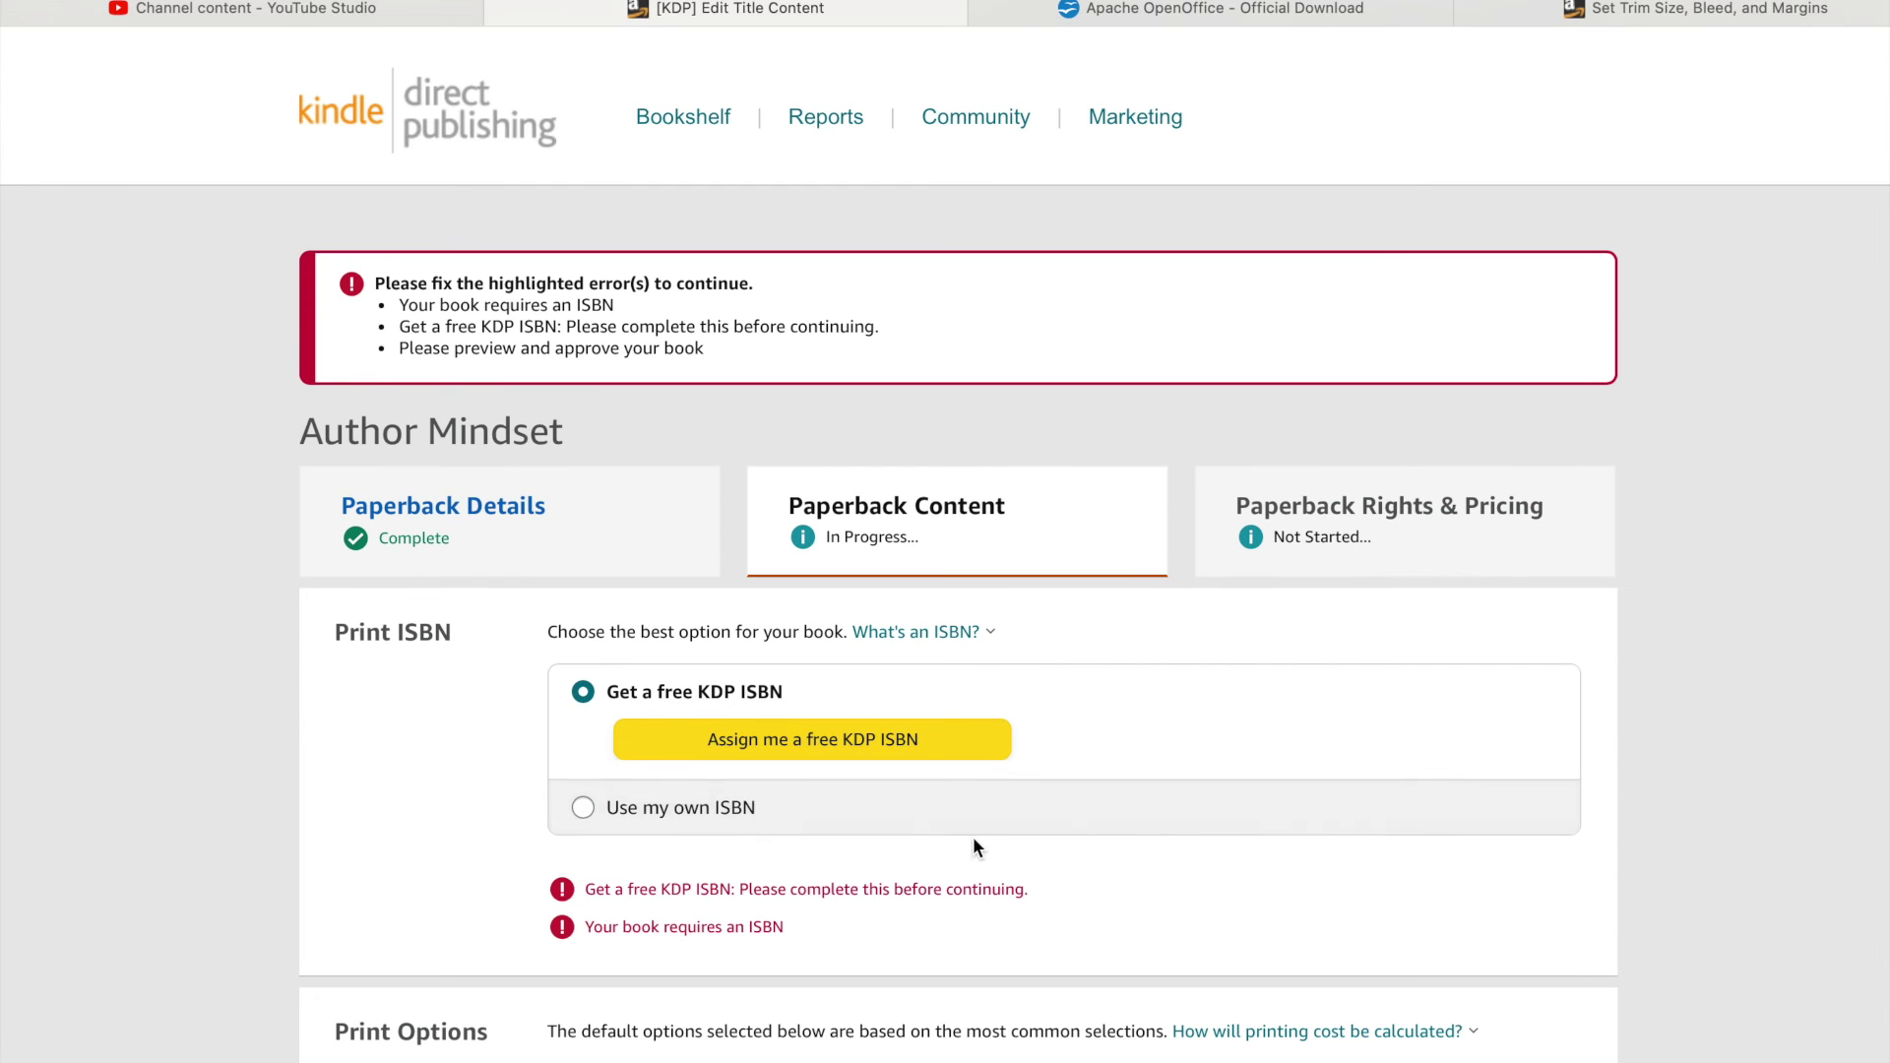
{"action": "left_click", "coordinate": [909, 751]}
{"action": "left_click", "coordinate": [1587, 684]}
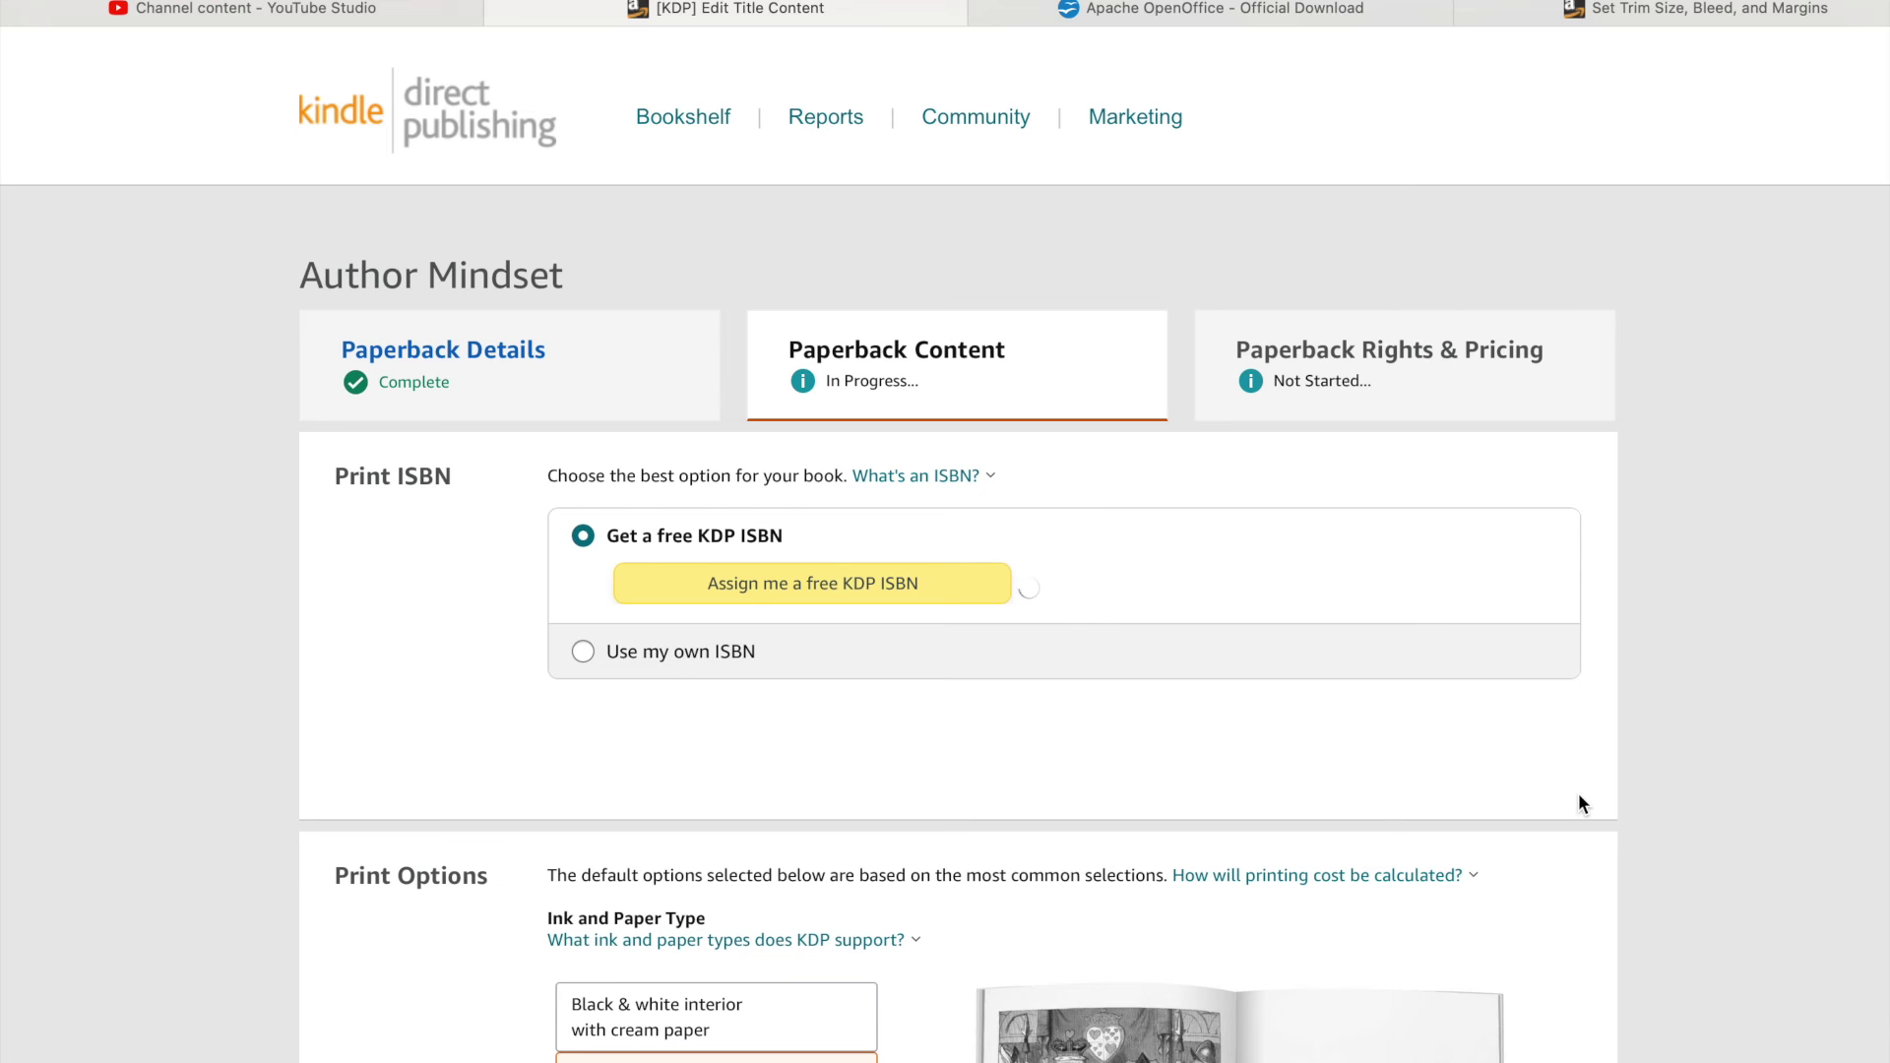
Launch the print previewer for the uploaded paperback manuscript and cover
{"action": "scroll", "coordinate": [1579, 805], "scroll_direction": "down", "scroll_amount": 12}
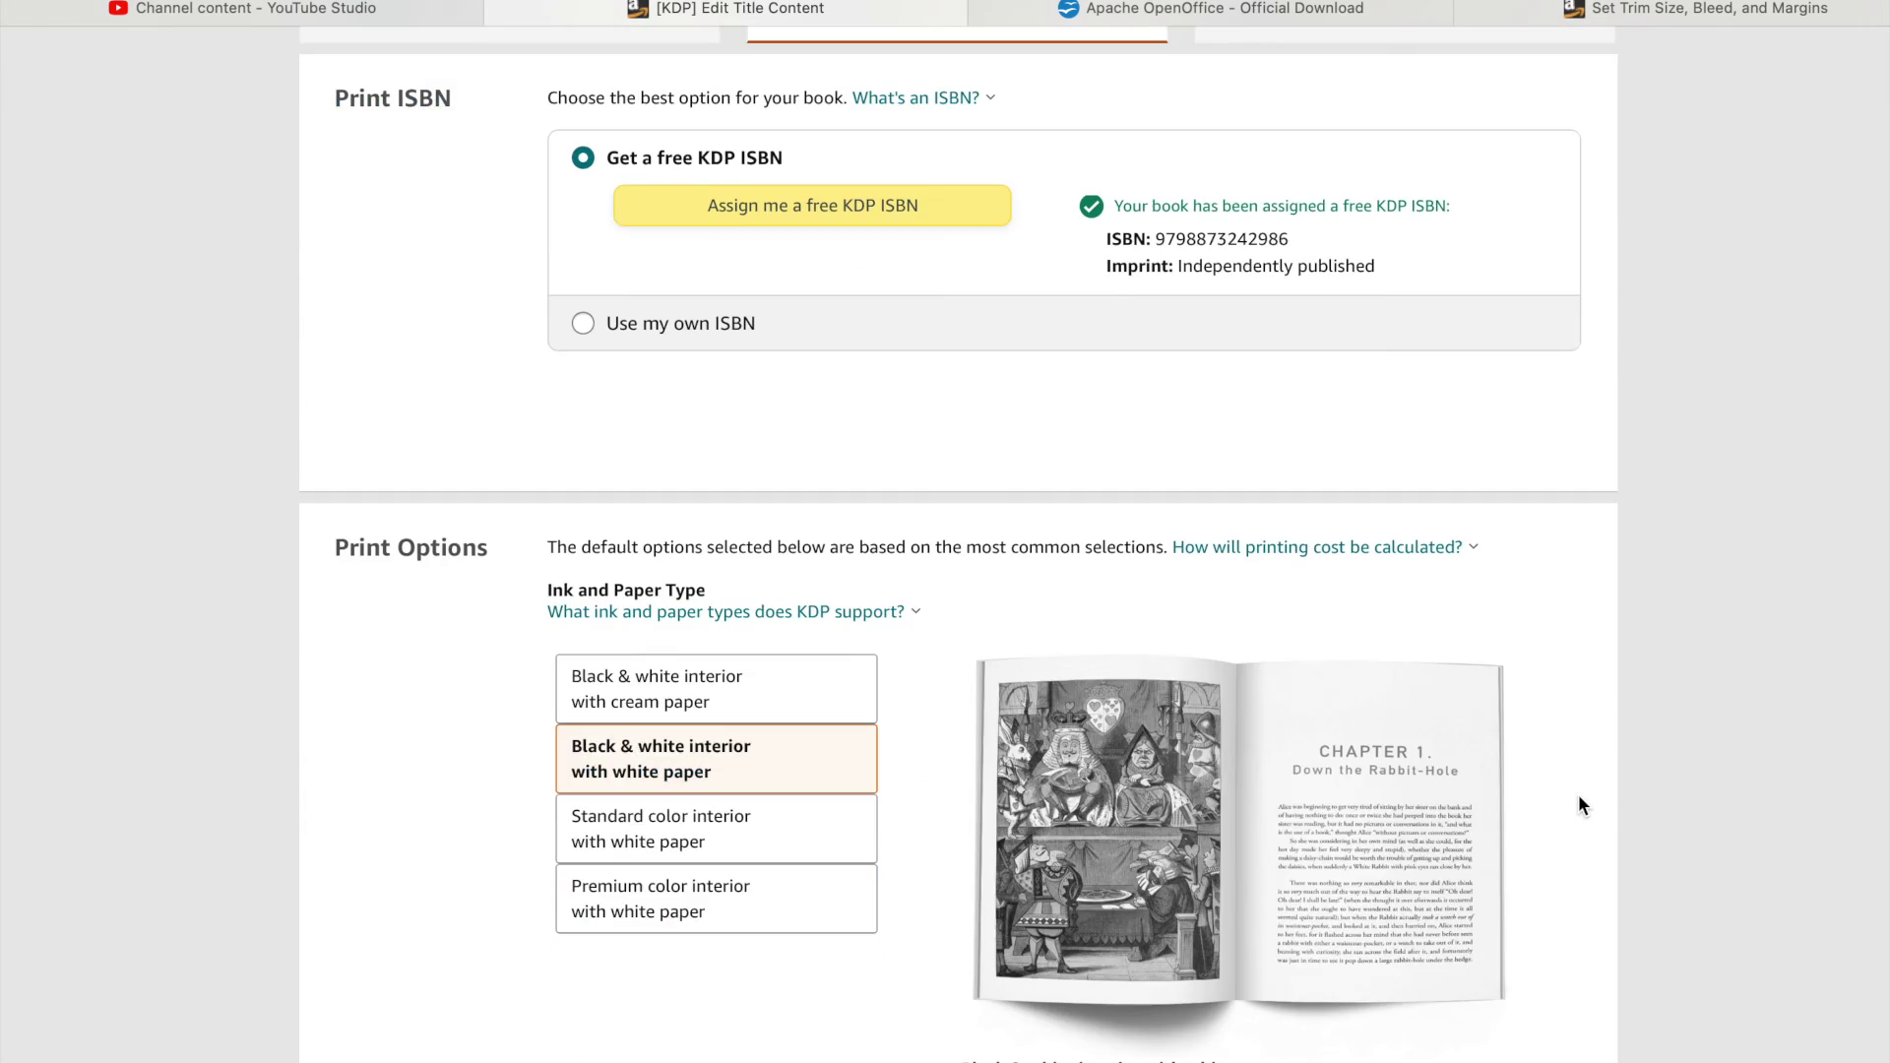
{"action": "scroll", "coordinate": [1581, 819], "scroll_direction": "down", "scroll_amount": 15}
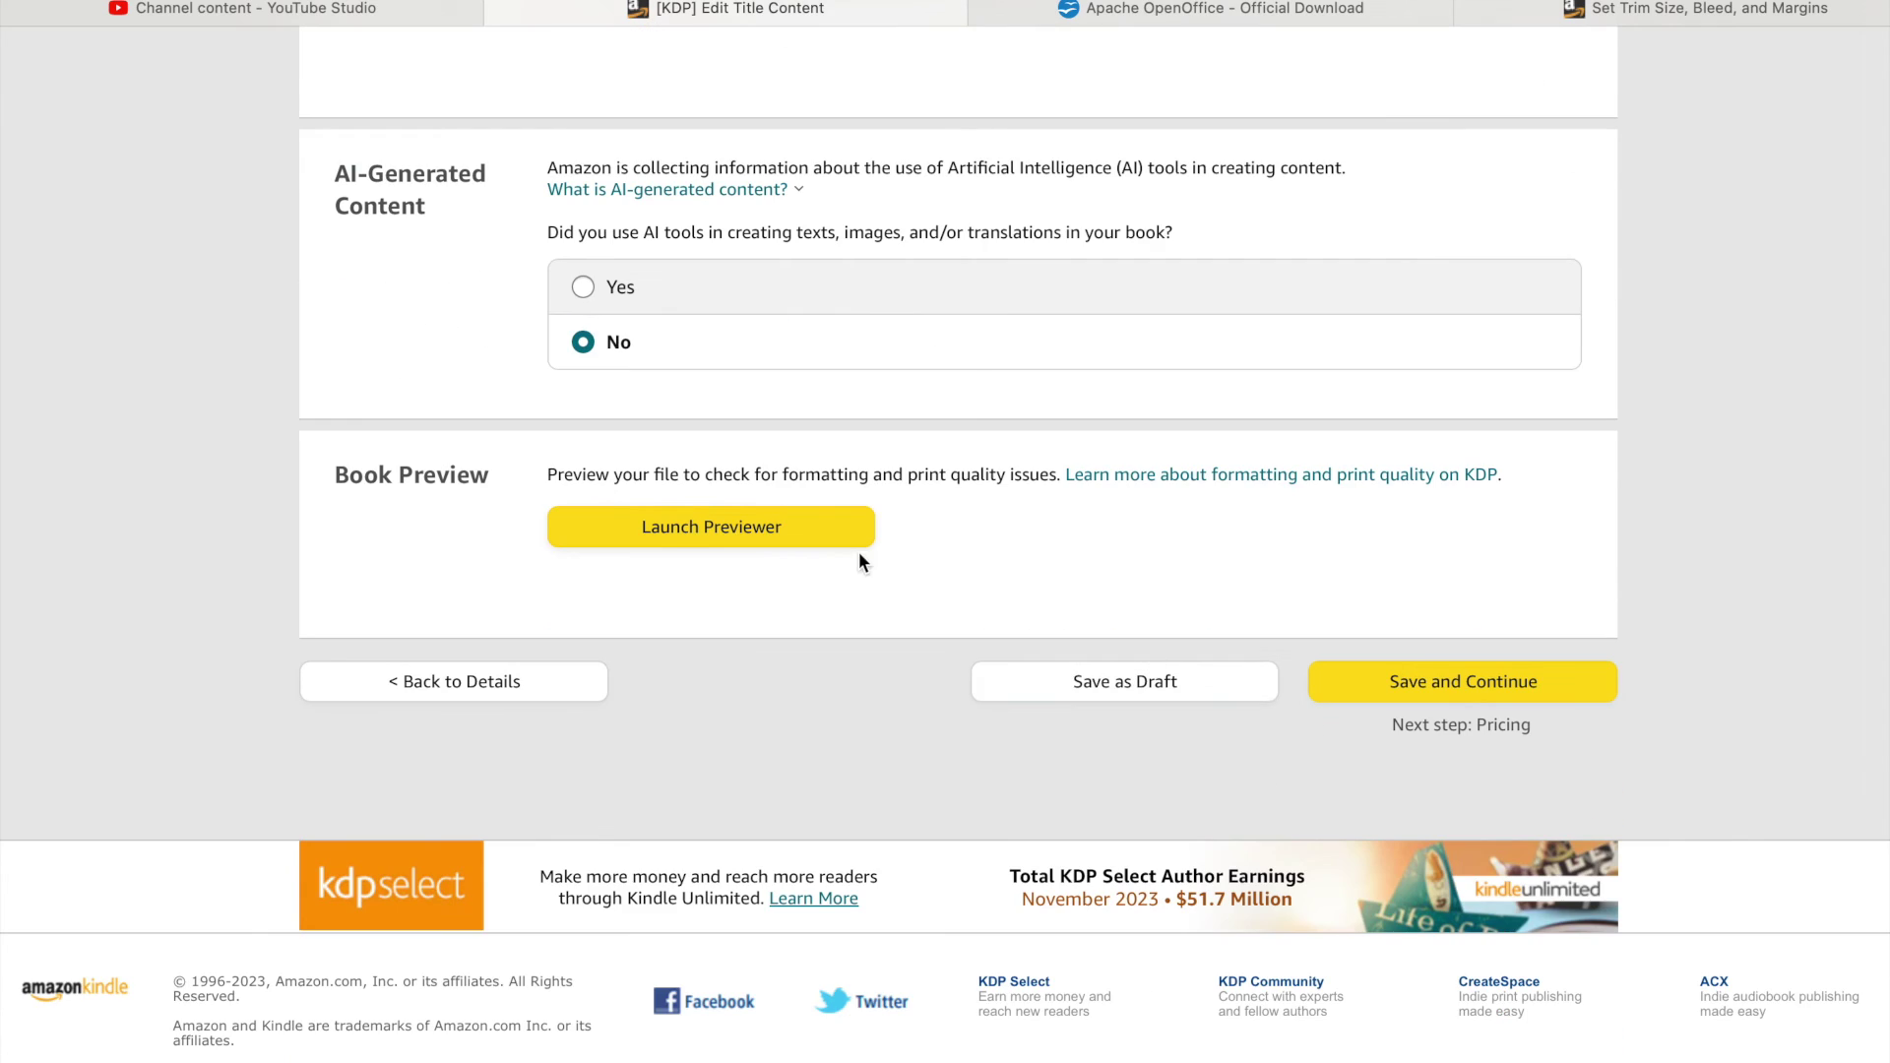
{"action": "left_click", "coordinate": [767, 581]}
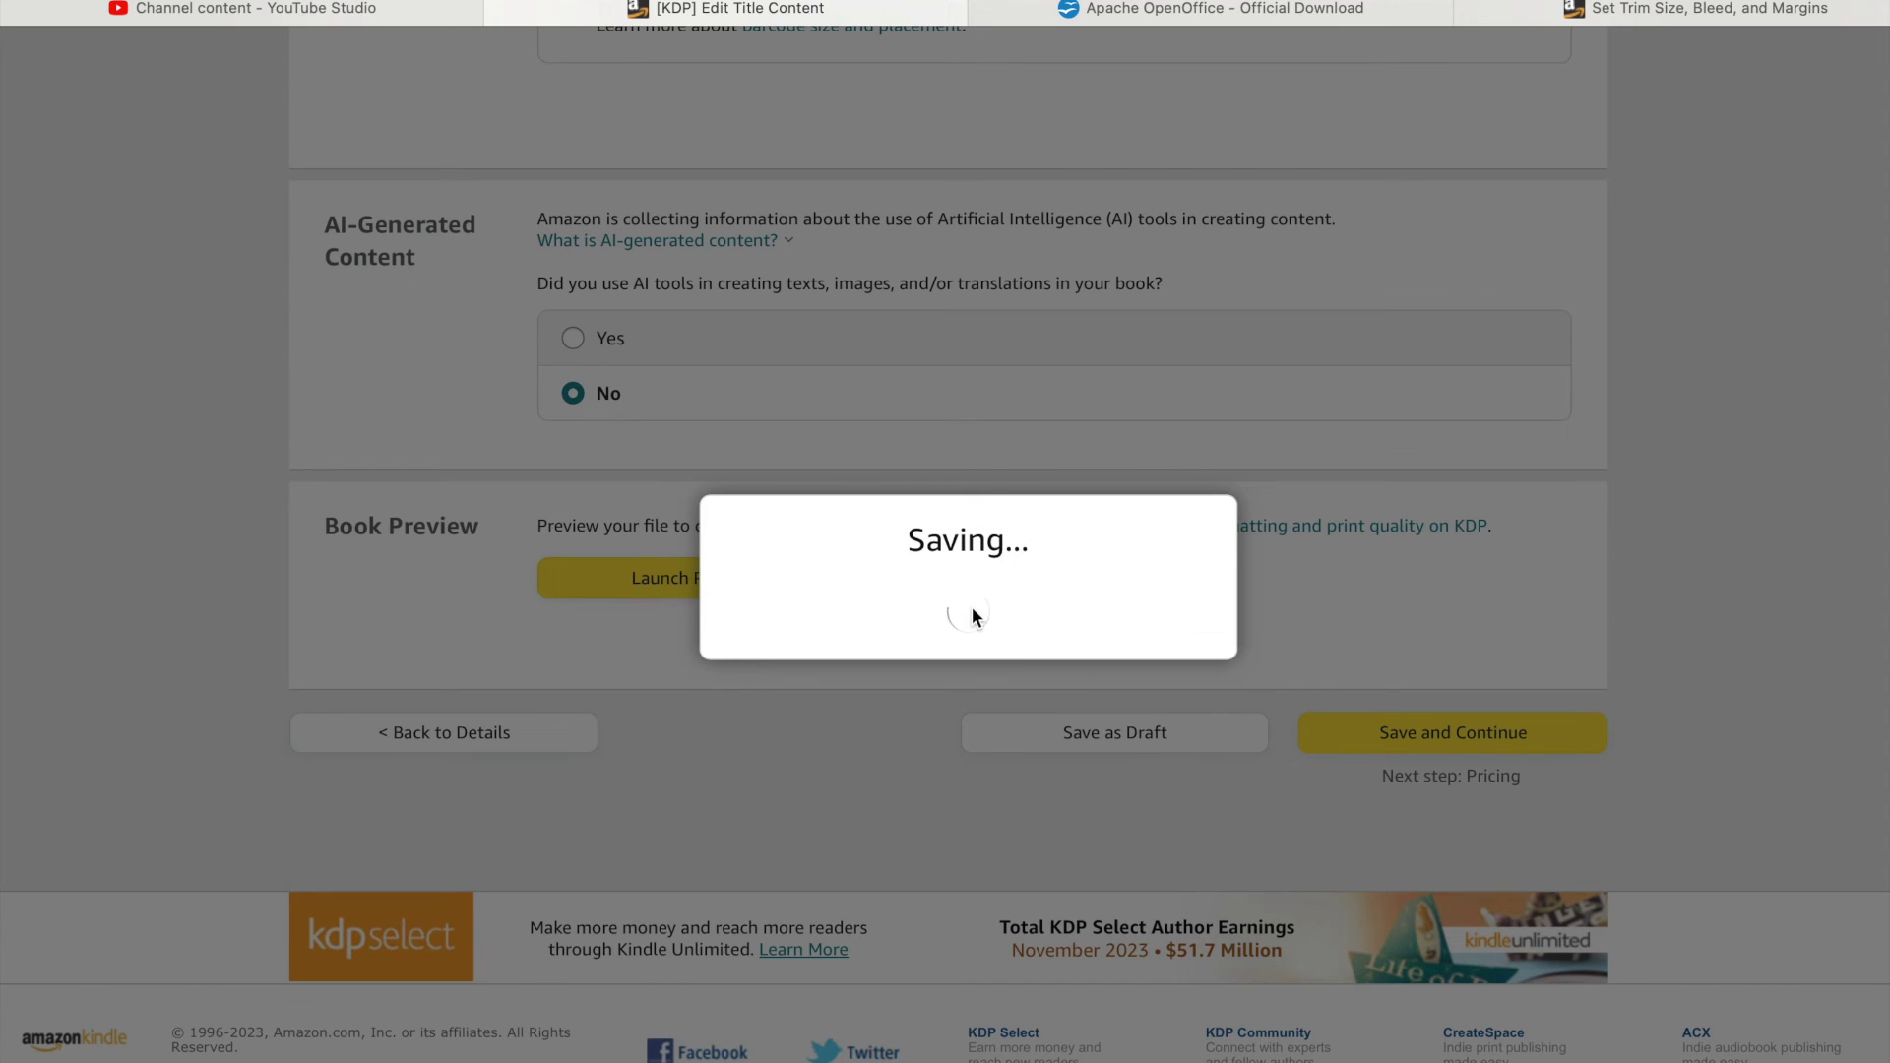
{"action": "scroll", "coordinate": [1275, 690], "scroll_direction": "down", "scroll_amount": 1}
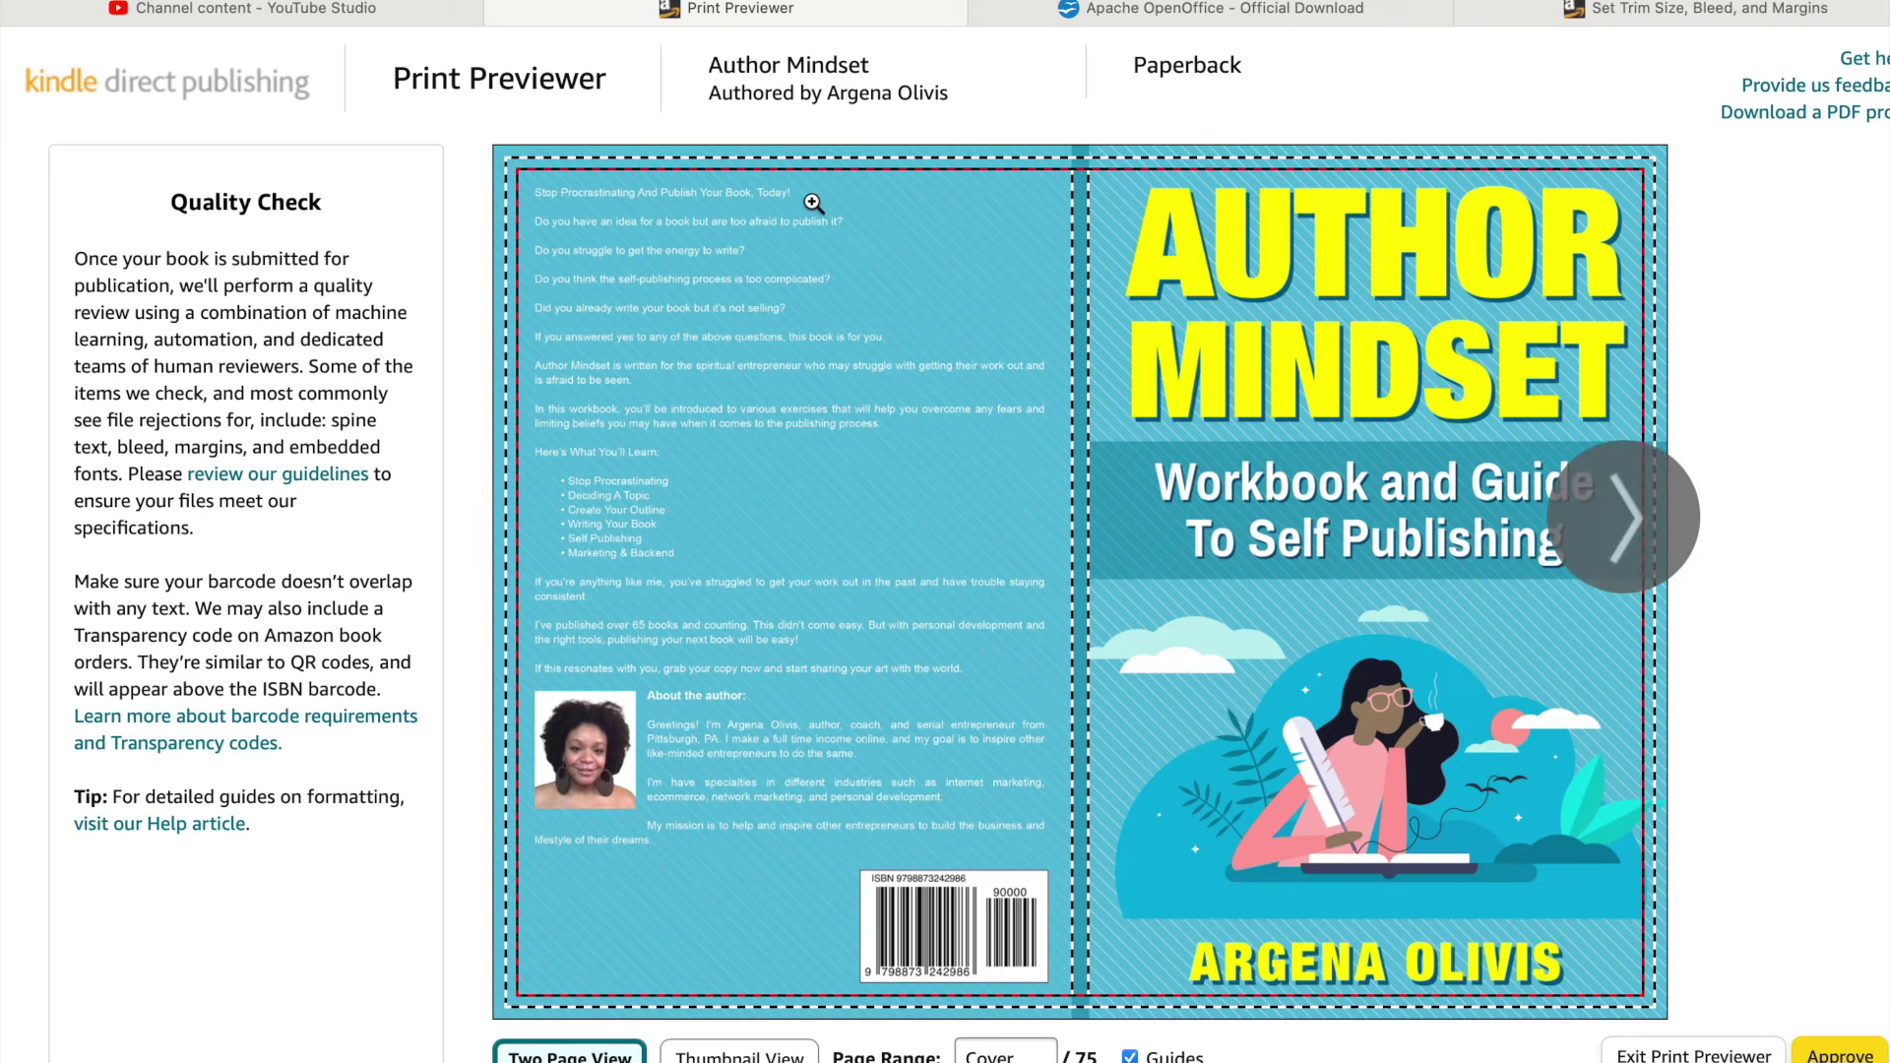
Examine the cover, title page, table of contents and introduction against the print guides
{"action": "mouse_move", "coordinate": [831, 211]}
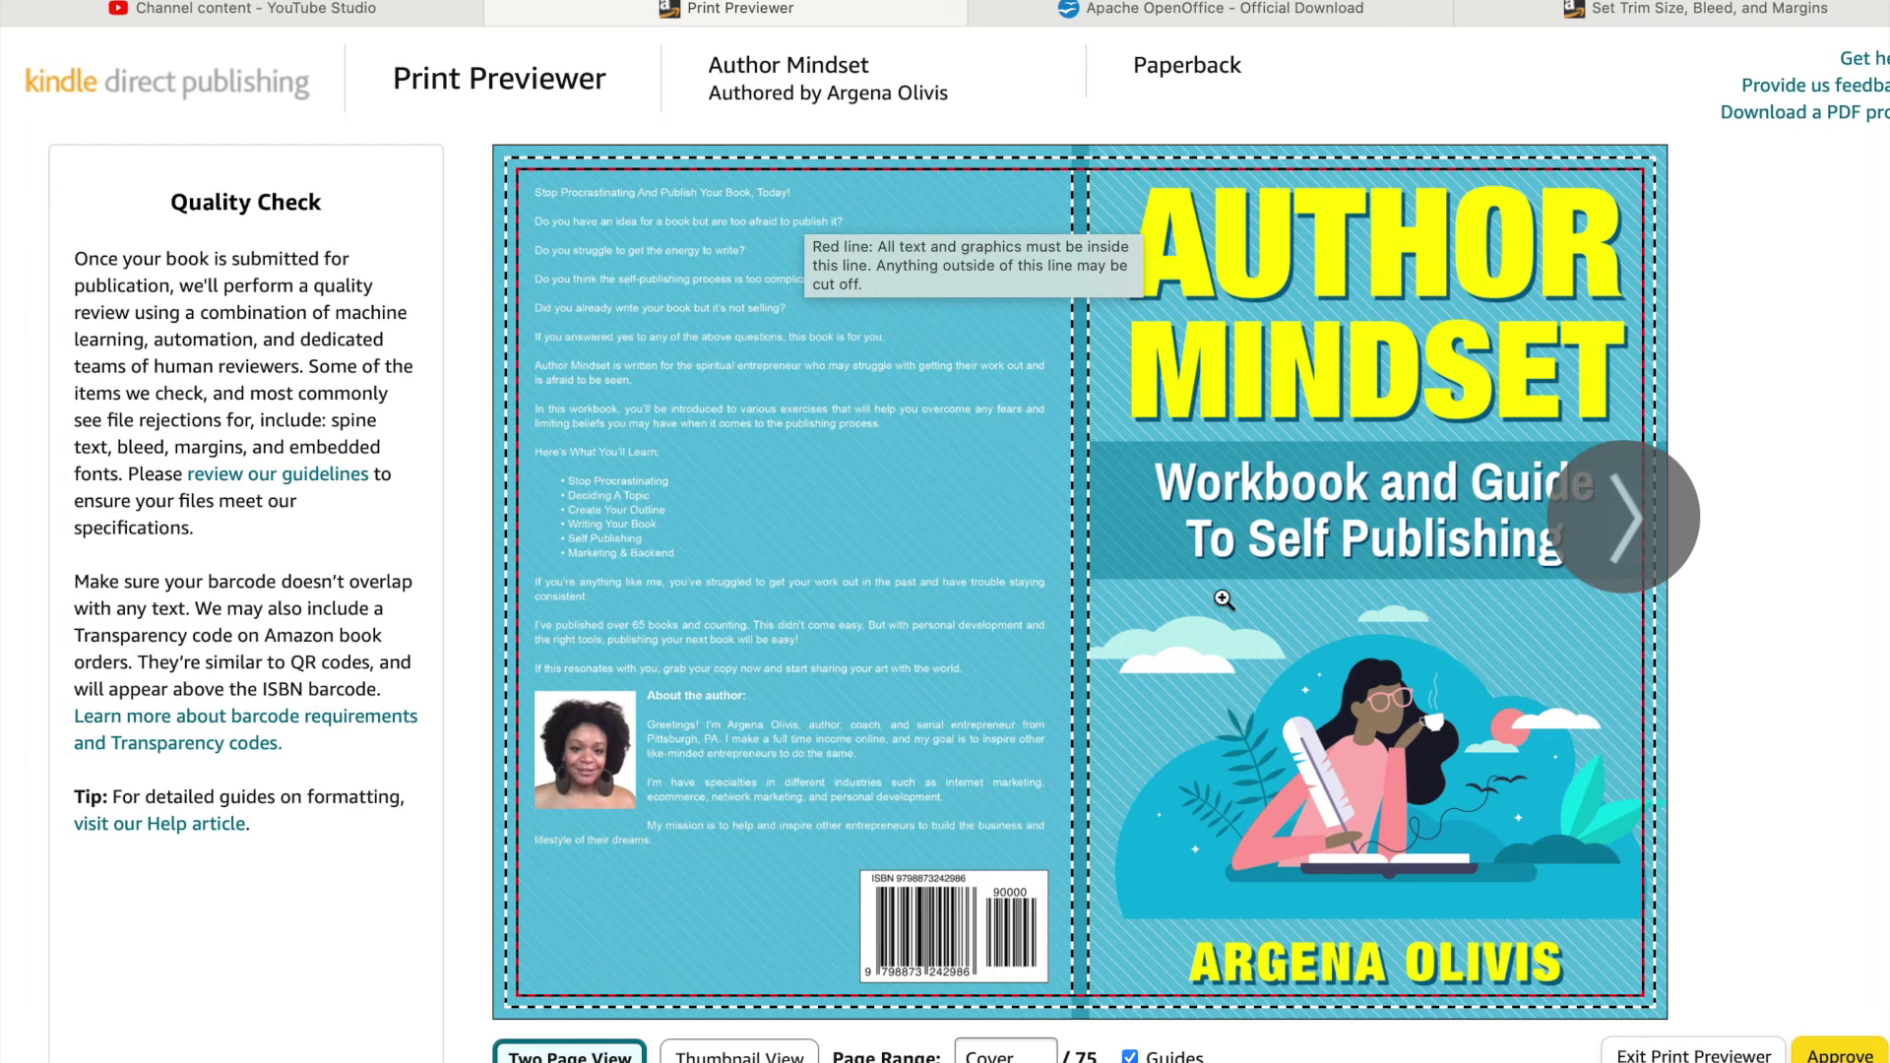
{"action": "left_click", "coordinate": [1629, 546]}
{"action": "left_click", "coordinate": [1629, 547]}
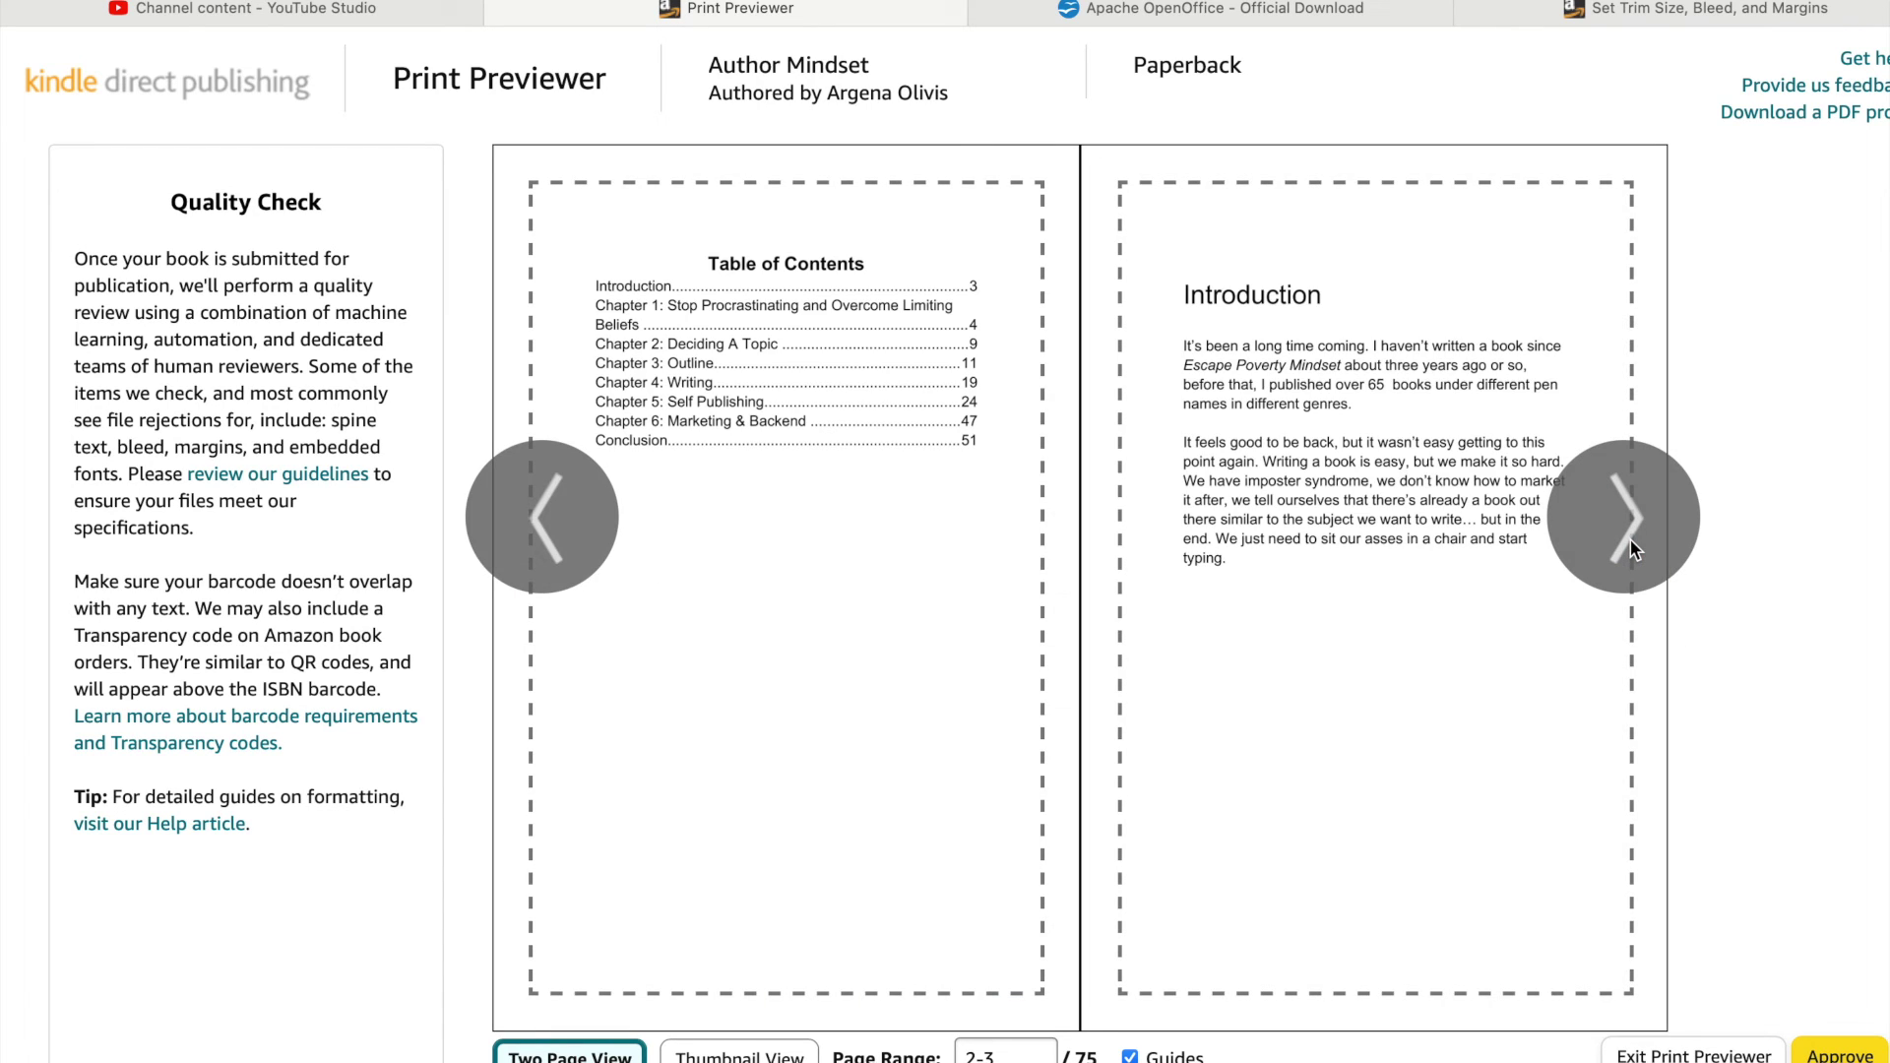
{"action": "left_click", "coordinate": [584, 527]}
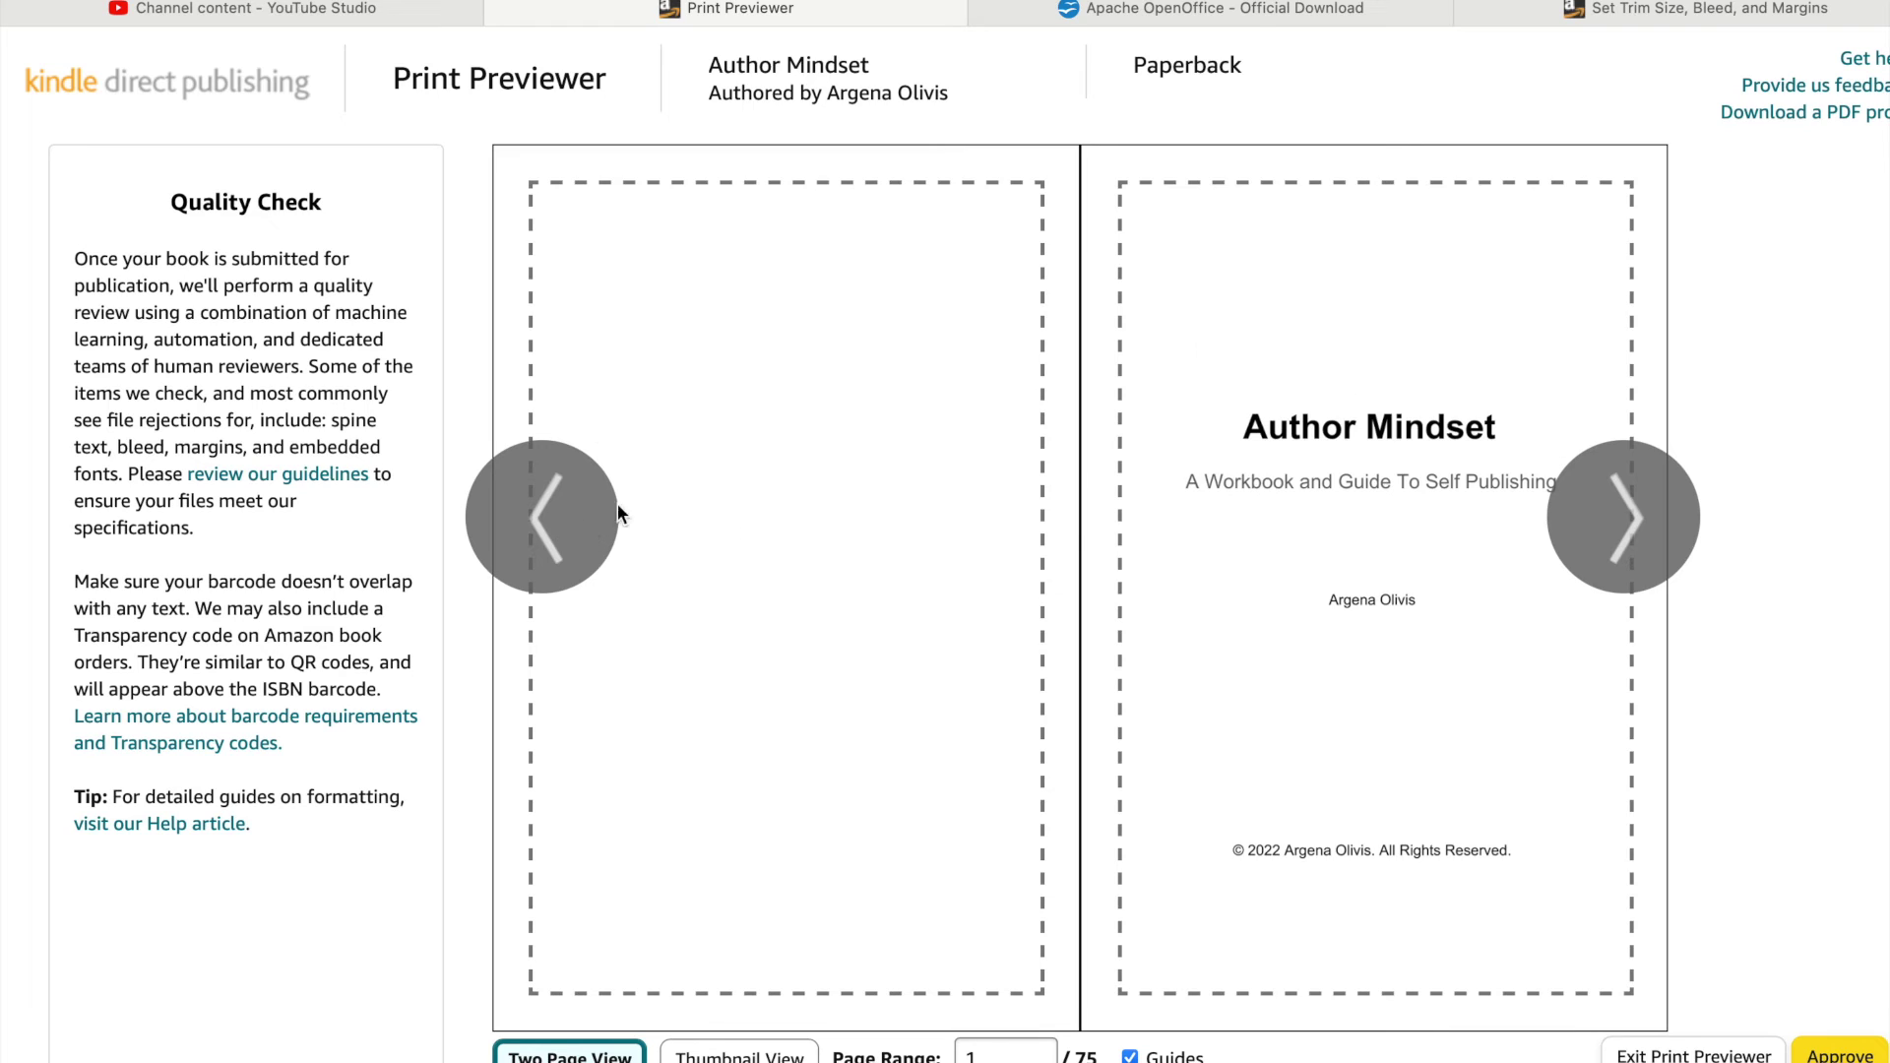
{"action": "left_click", "coordinate": [1606, 513]}
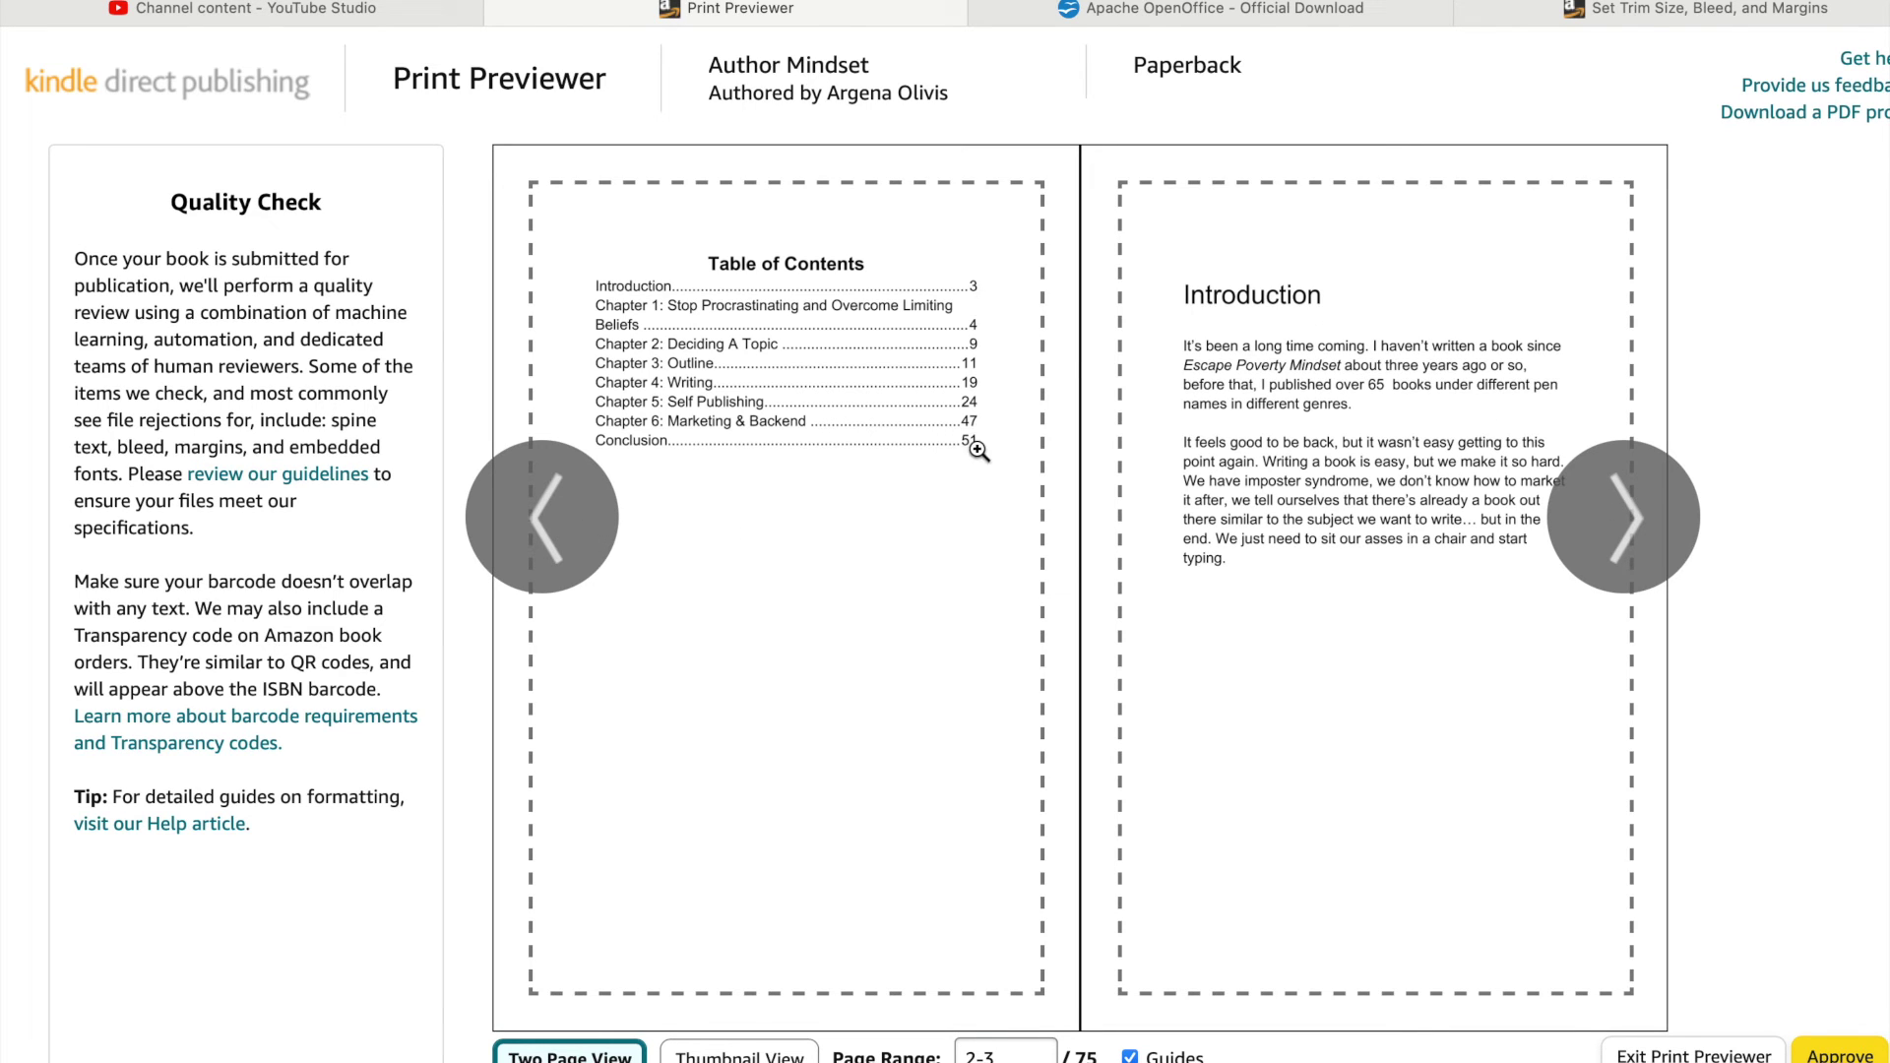
{"action": "mouse_move", "coordinate": [978, 462]}
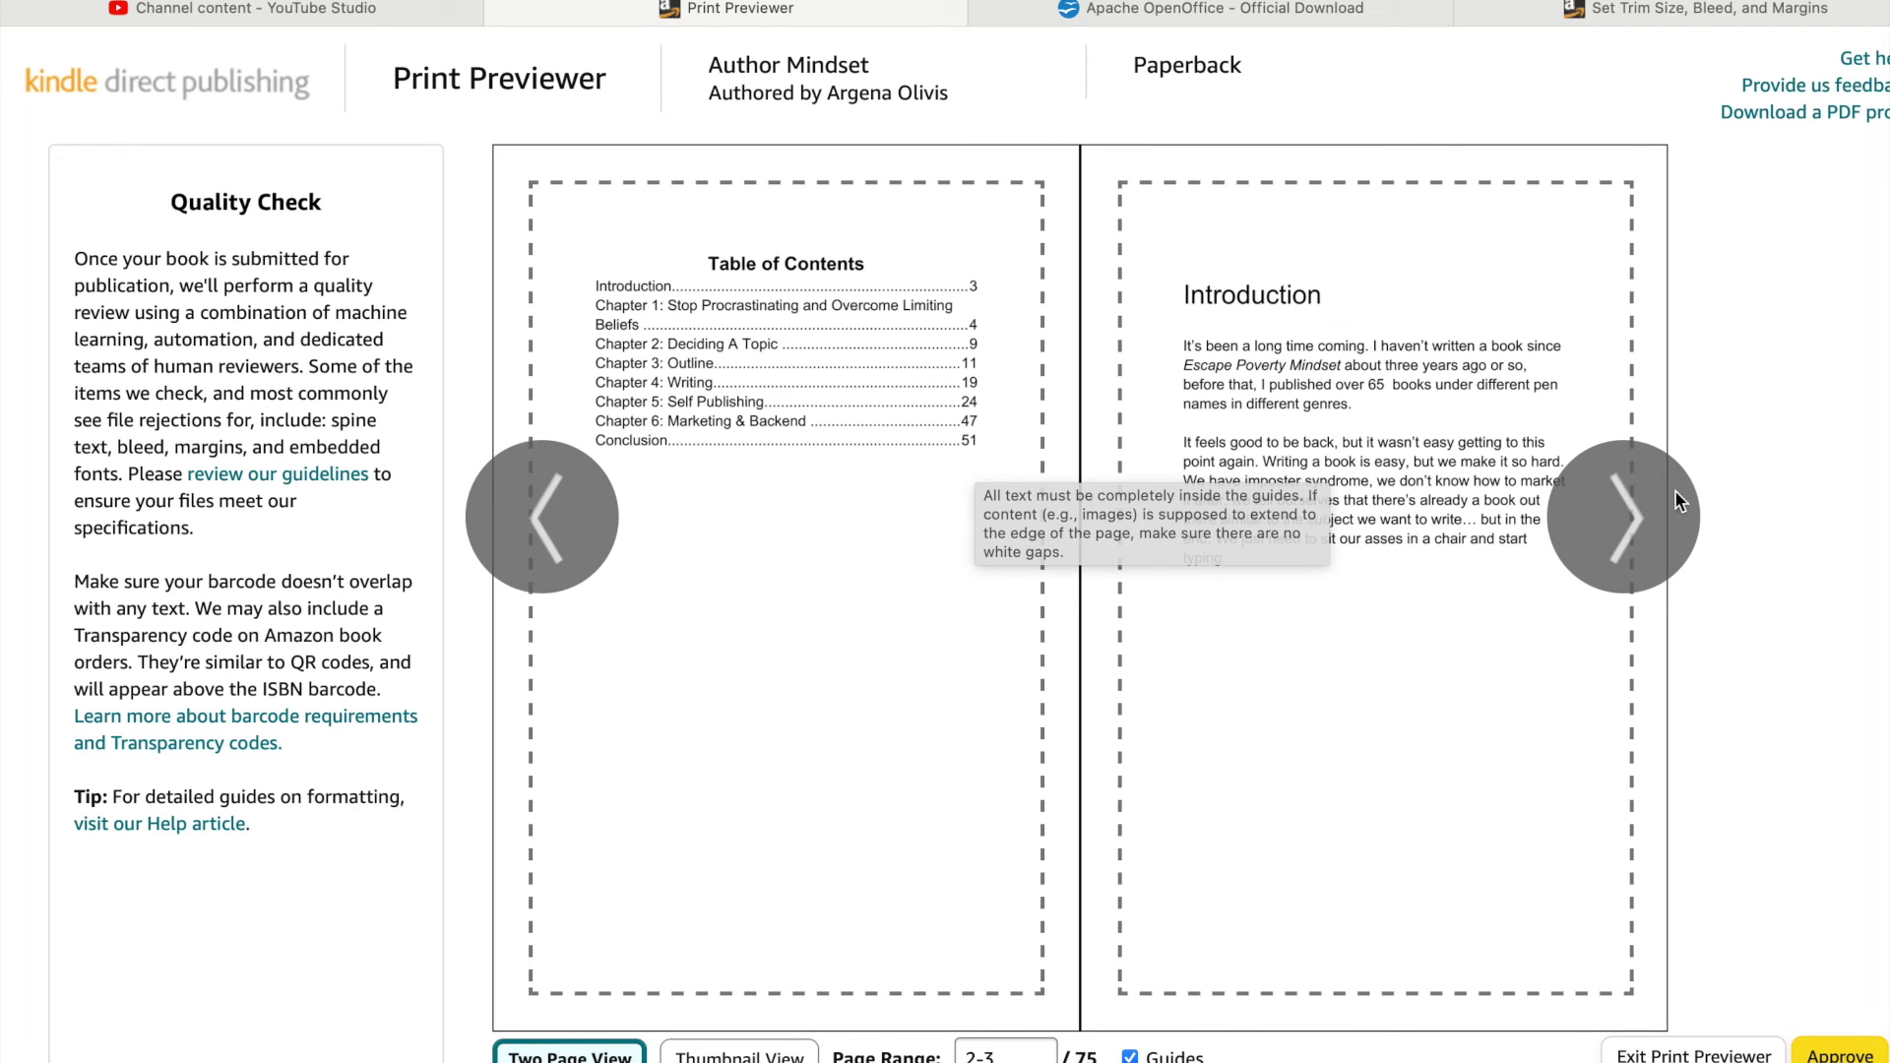
Examine the two-page spreads from Chapter 1 on page 4 through the Draft2Digital section on page 51 for text and images outside the guides
{"action": "left_click", "coordinate": [1629, 522]}
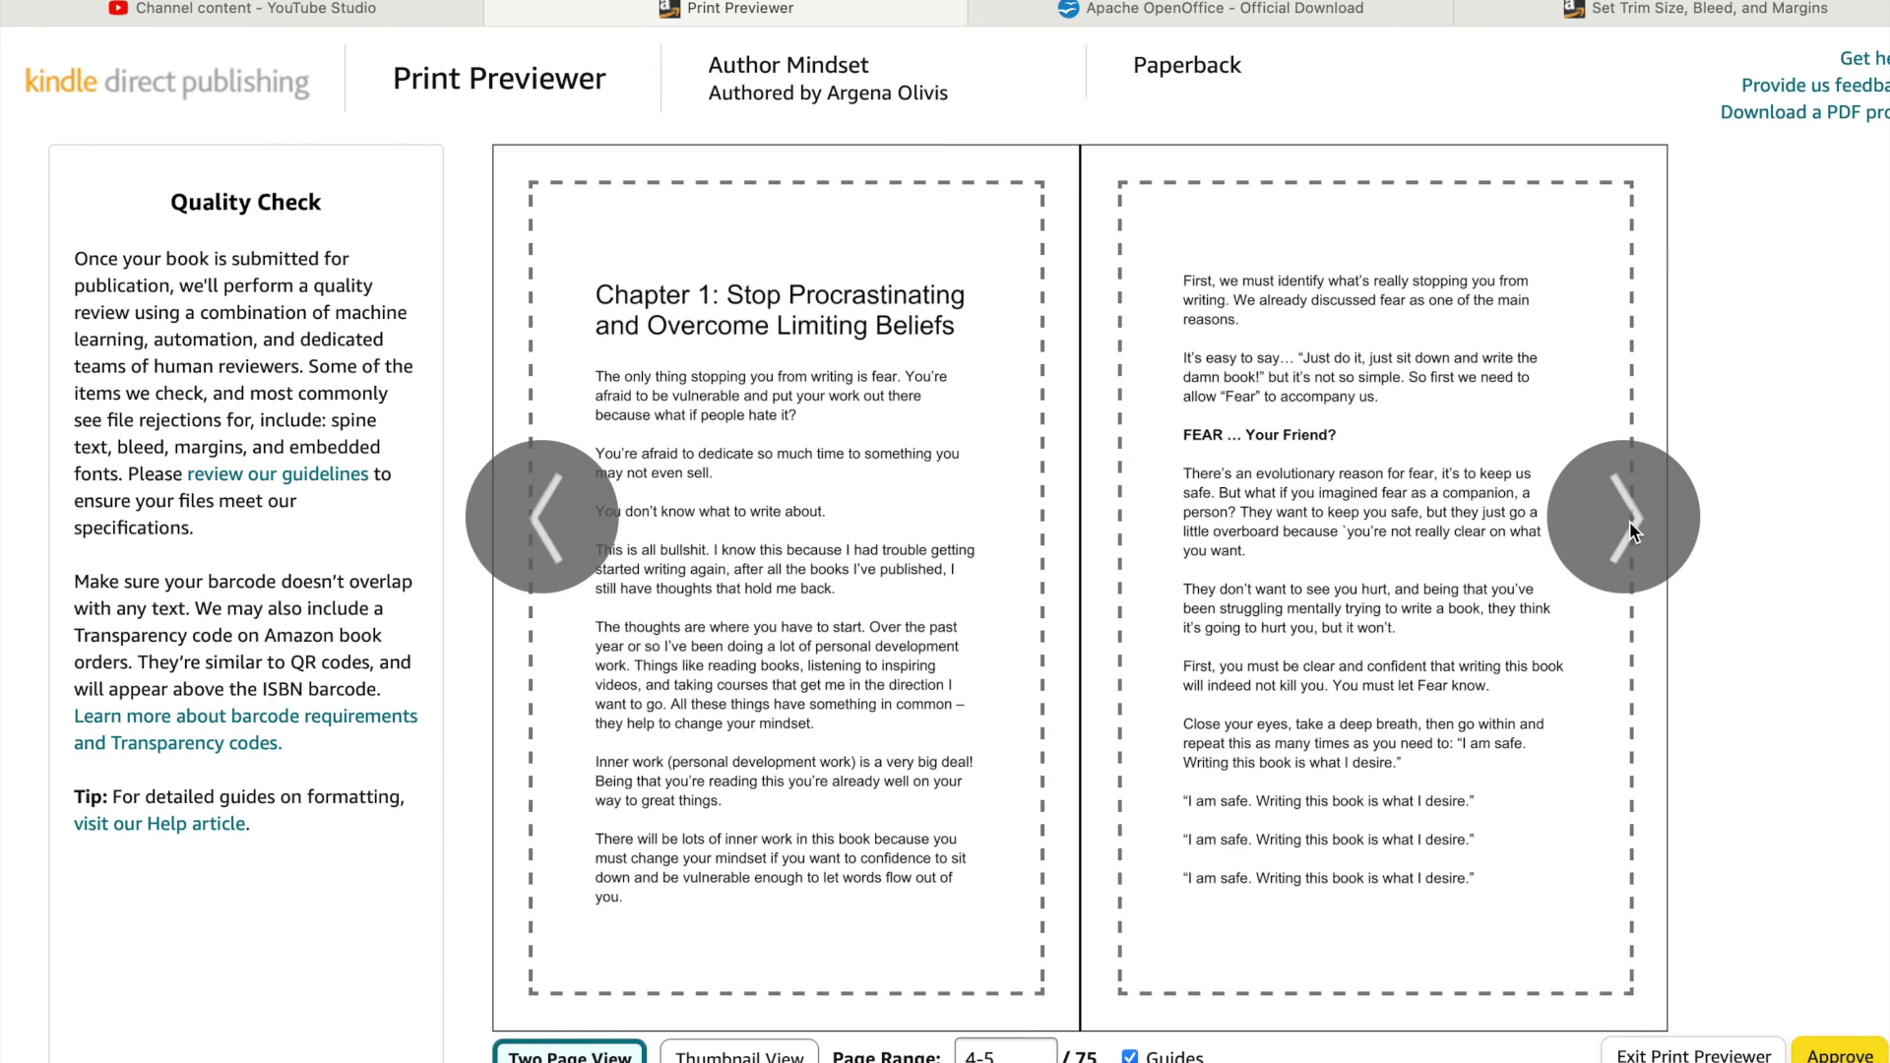
{"action": "left_click", "coordinate": [1629, 521]}
{"action": "left_click", "coordinate": [1628, 522]}
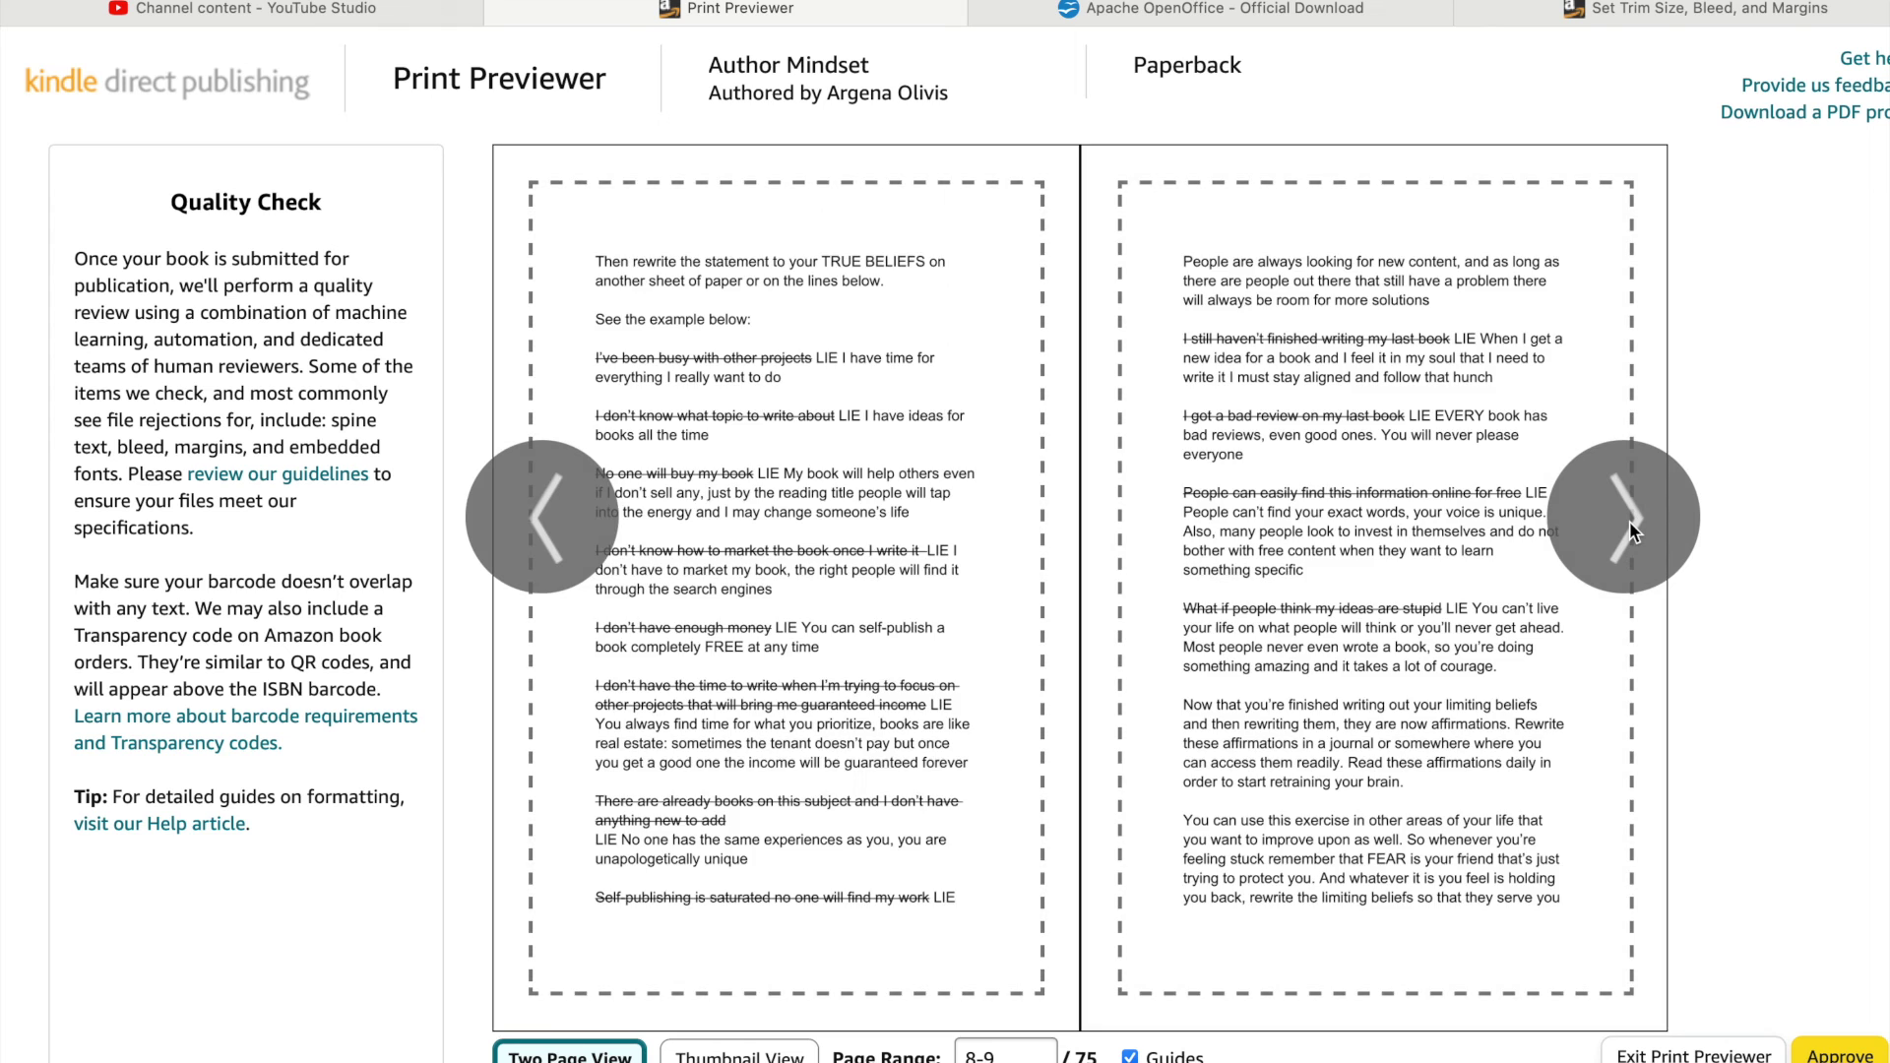
{"action": "left_click", "coordinate": [1630, 521]}
{"action": "left_click", "coordinate": [1628, 522]}
{"action": "left_click", "coordinate": [1628, 522]}
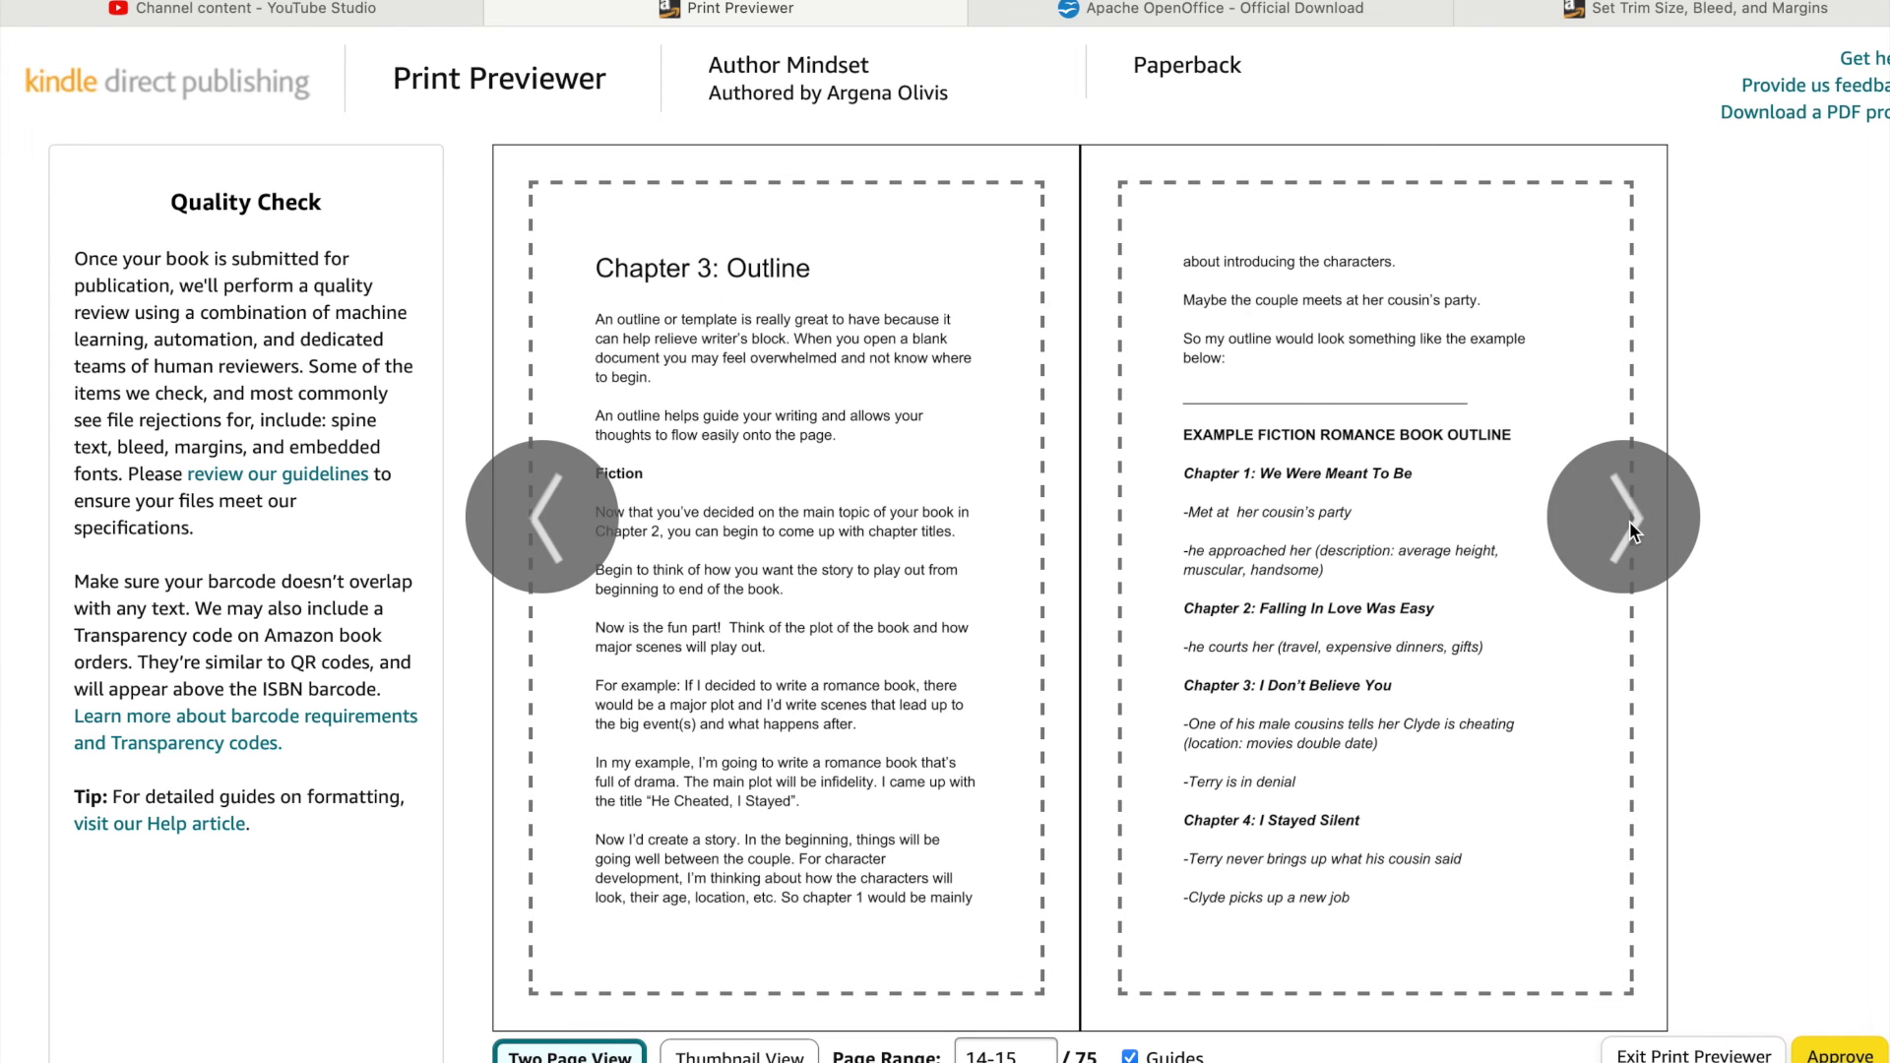
{"action": "left_click", "coordinate": [1629, 521]}
{"action": "left_click", "coordinate": [1629, 522]}
{"action": "left_click", "coordinate": [1628, 521]}
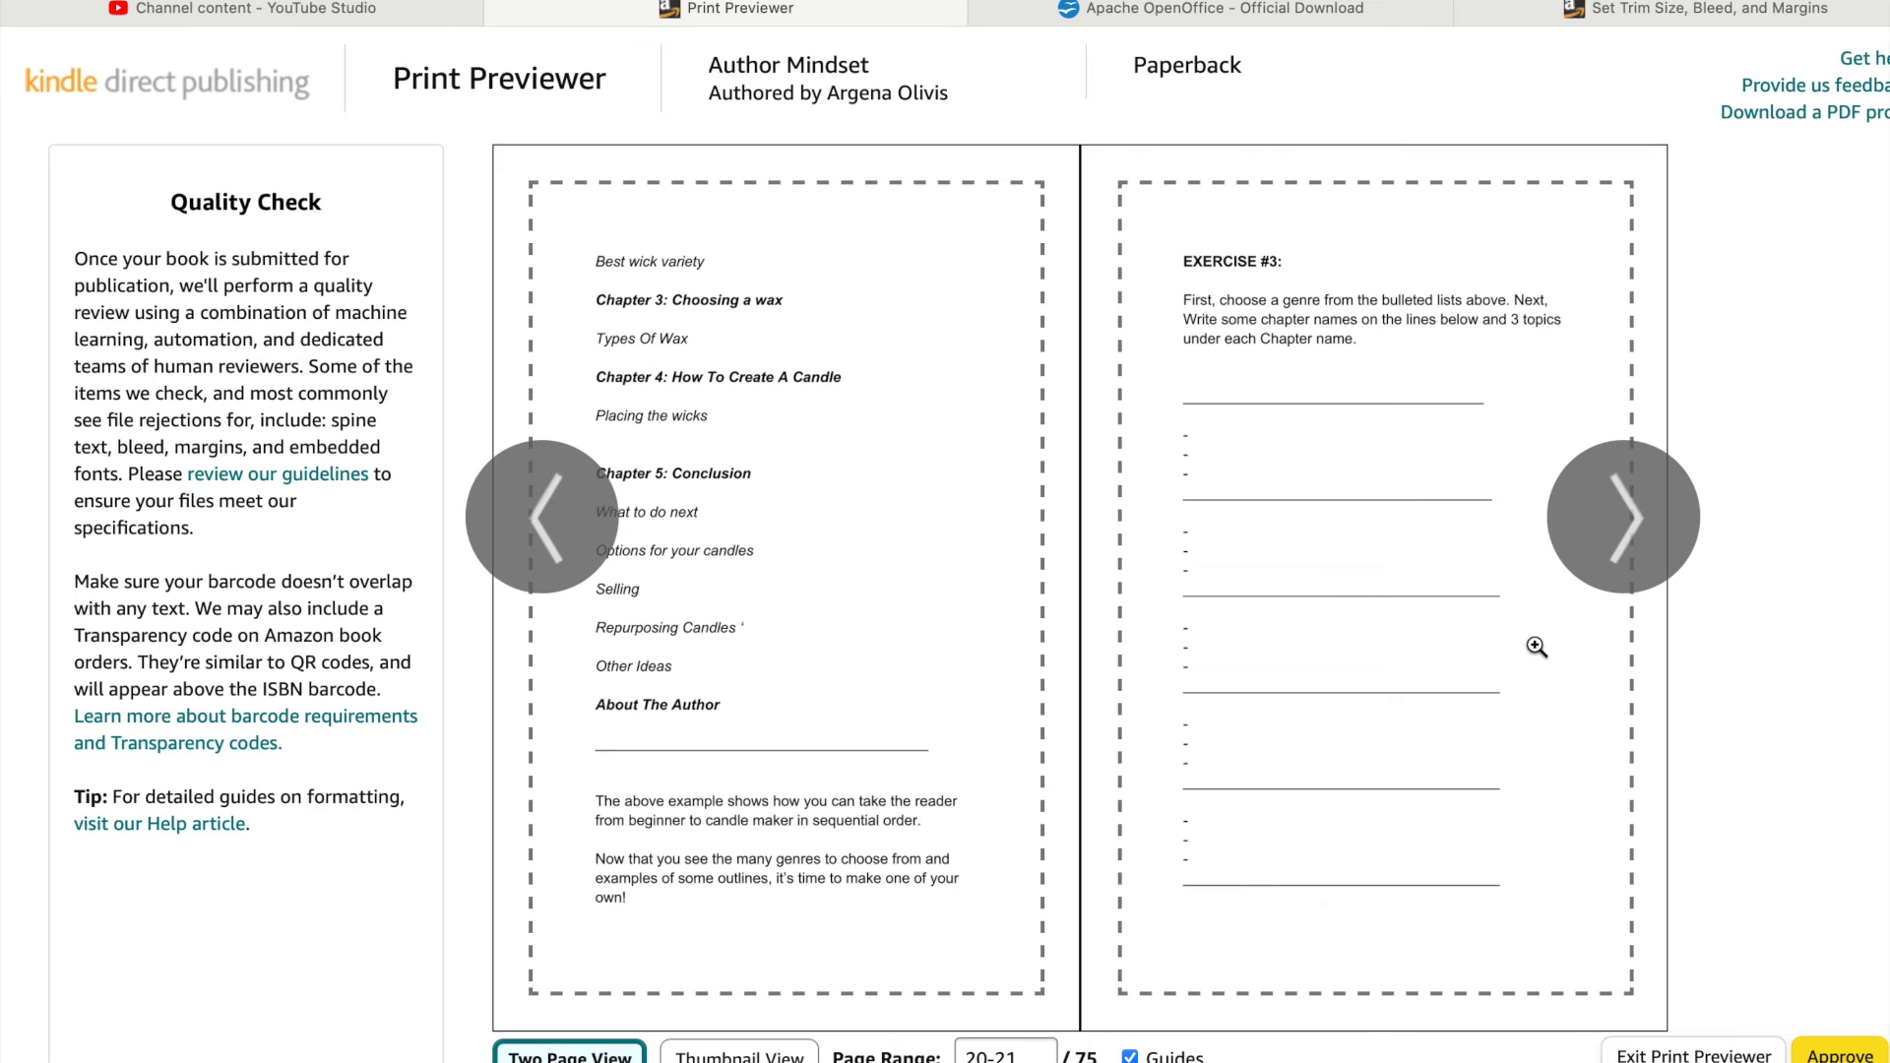
{"action": "left_click", "coordinate": [1585, 518]}
{"action": "left_click", "coordinate": [1585, 518]}
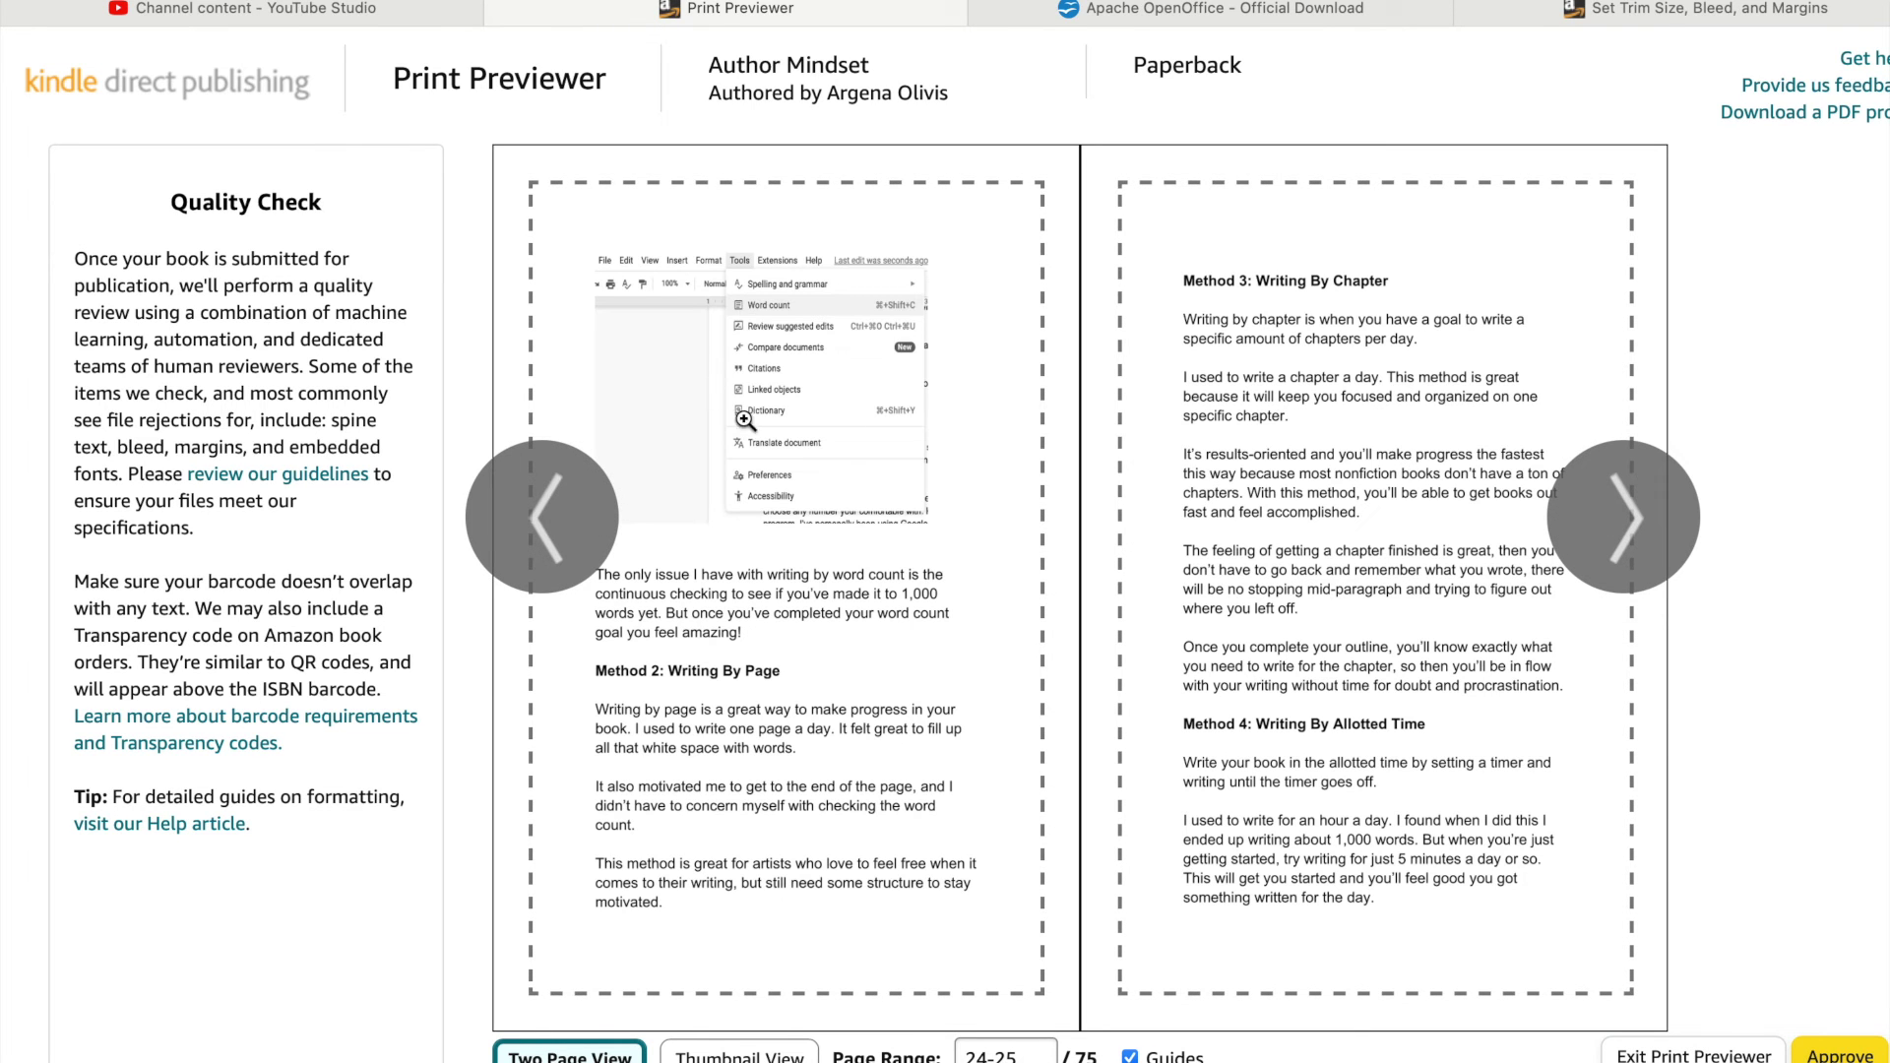
{"action": "left_click", "coordinate": [1629, 527]}
{"action": "left_click", "coordinate": [1627, 525]}
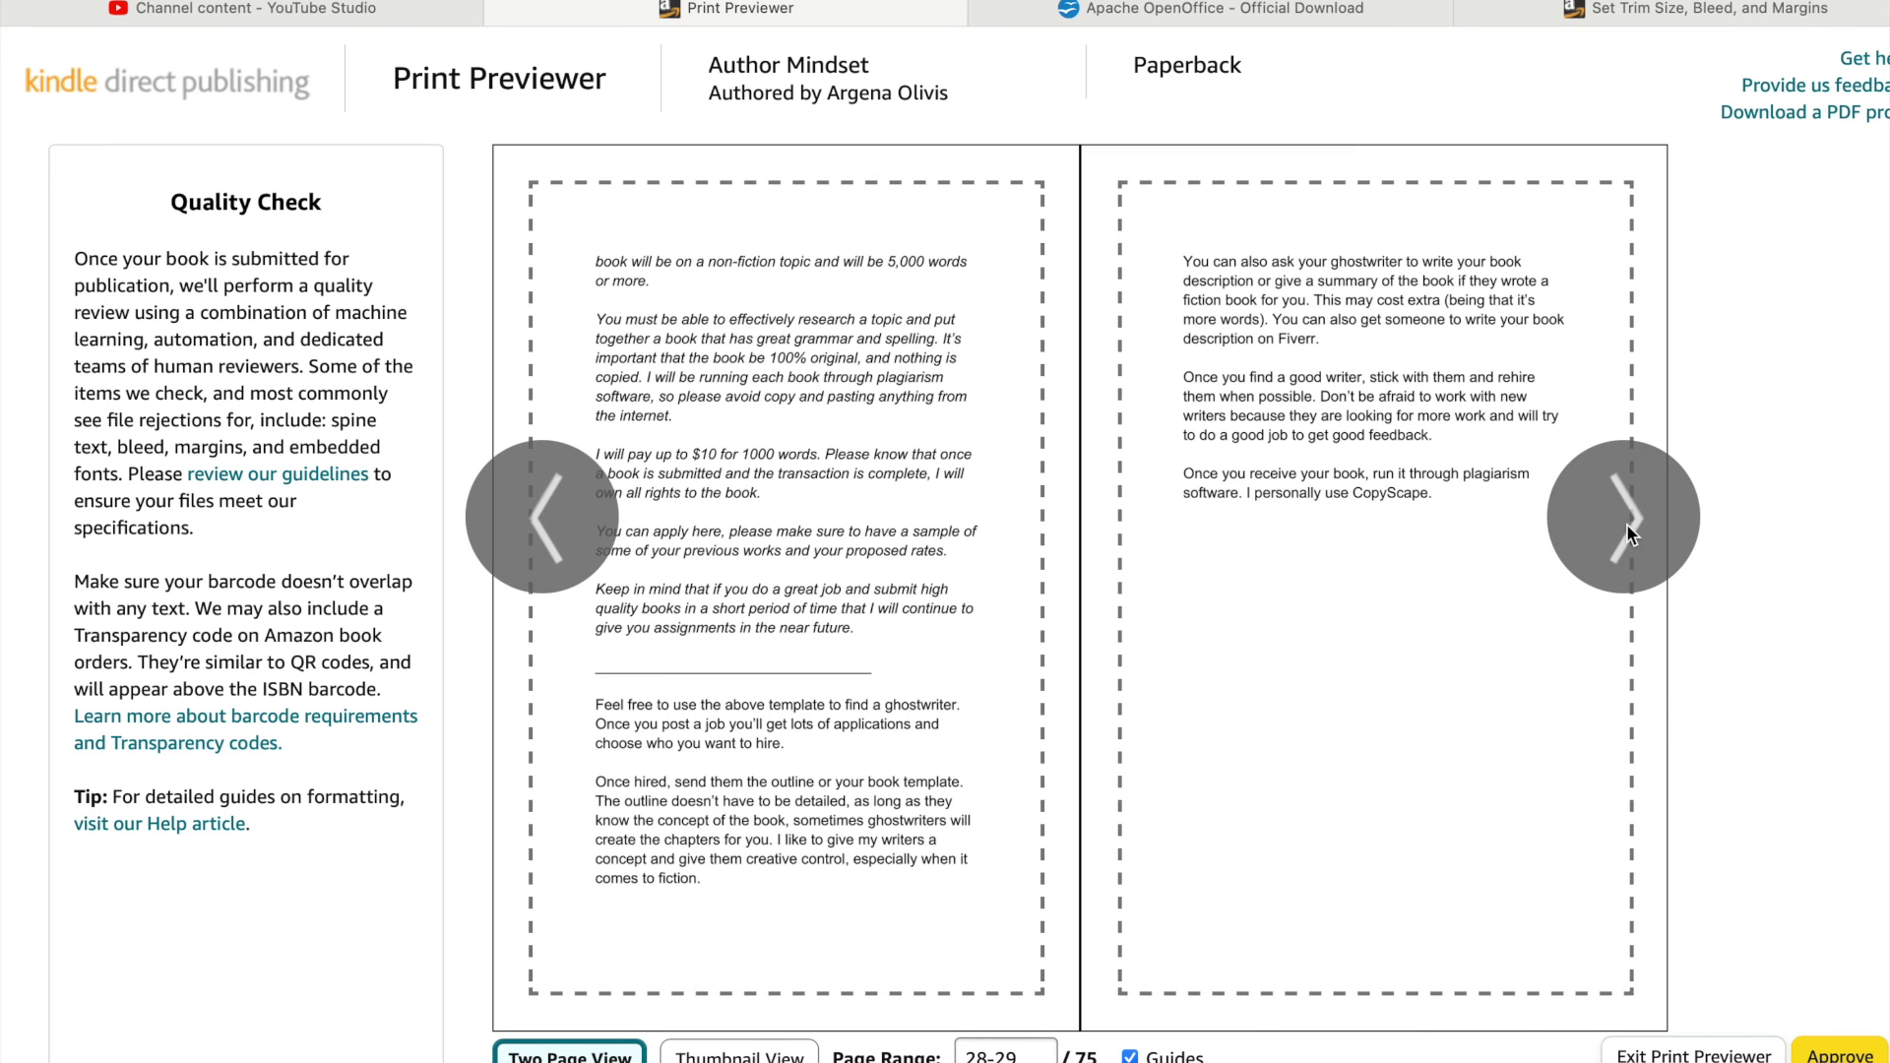
{"action": "left_click", "coordinate": [1625, 524]}
{"action": "left_click", "coordinate": [1627, 525]}
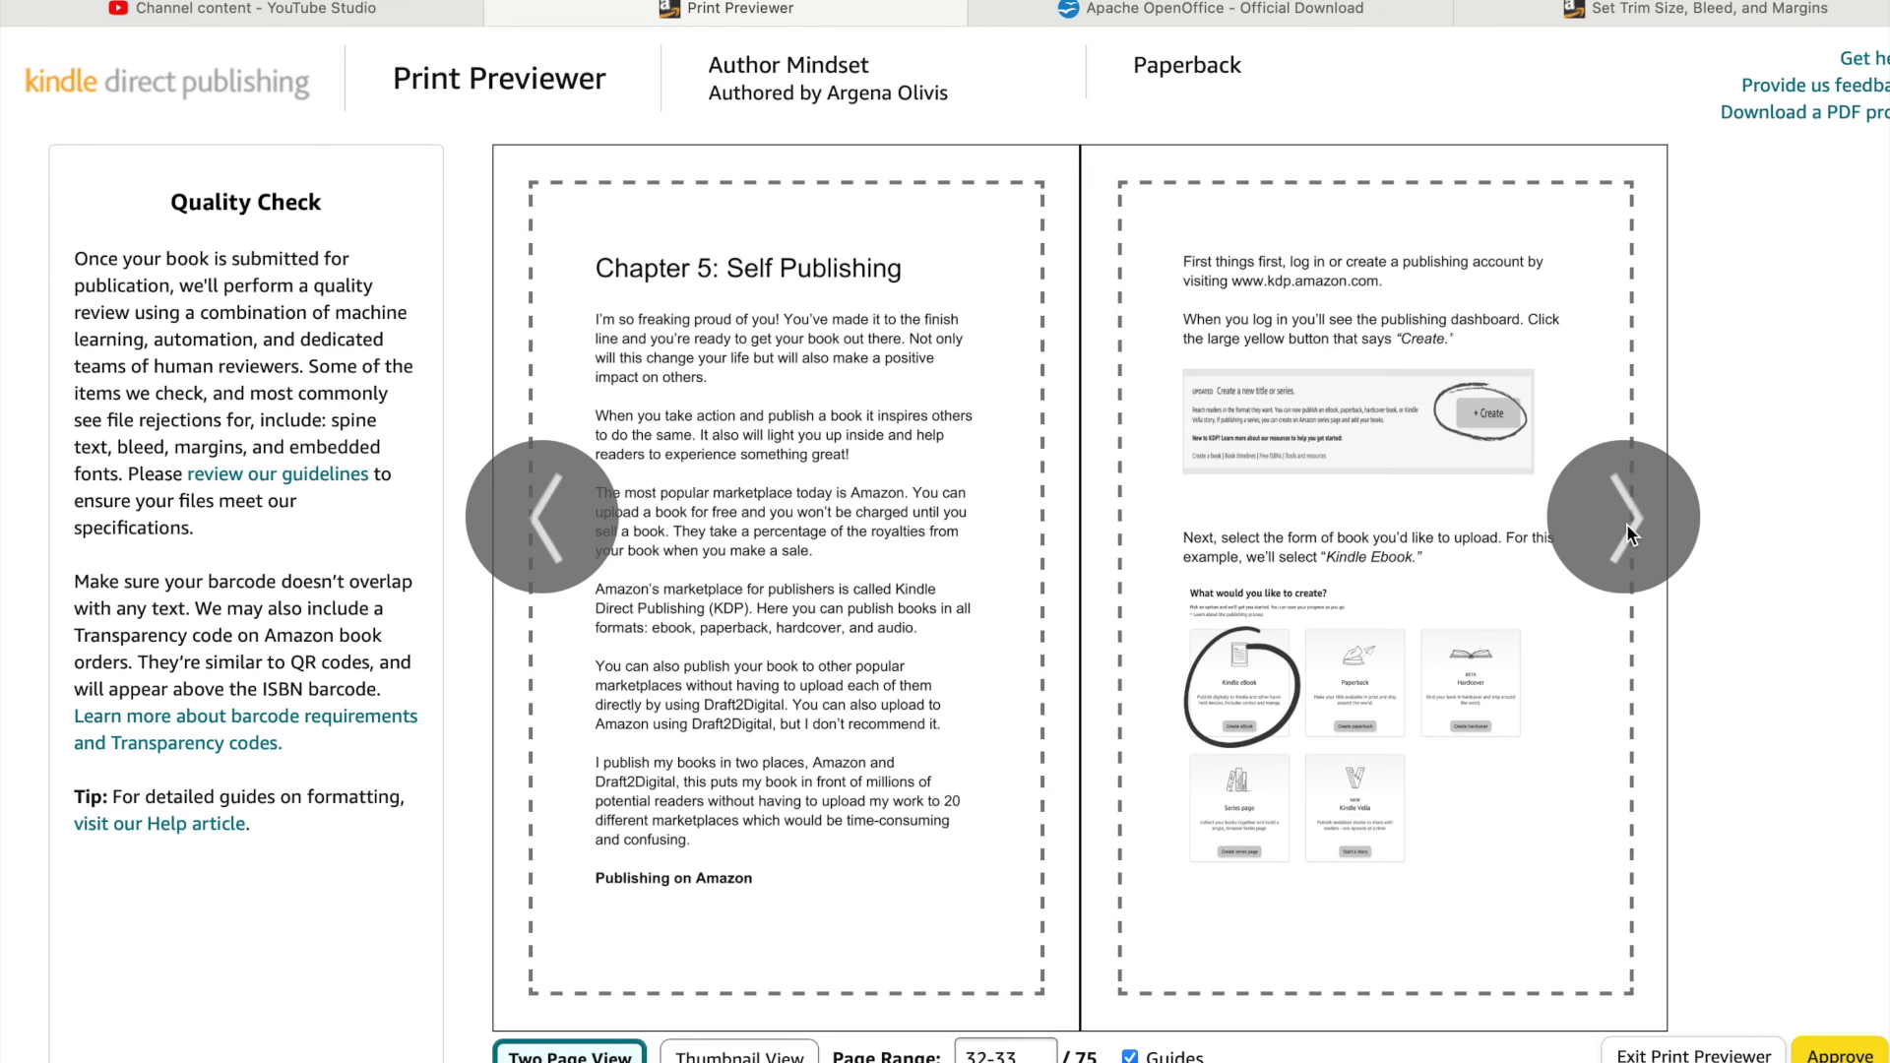
{"action": "left_click", "coordinate": [1628, 525]}
{"action": "left_click", "coordinate": [1627, 524]}
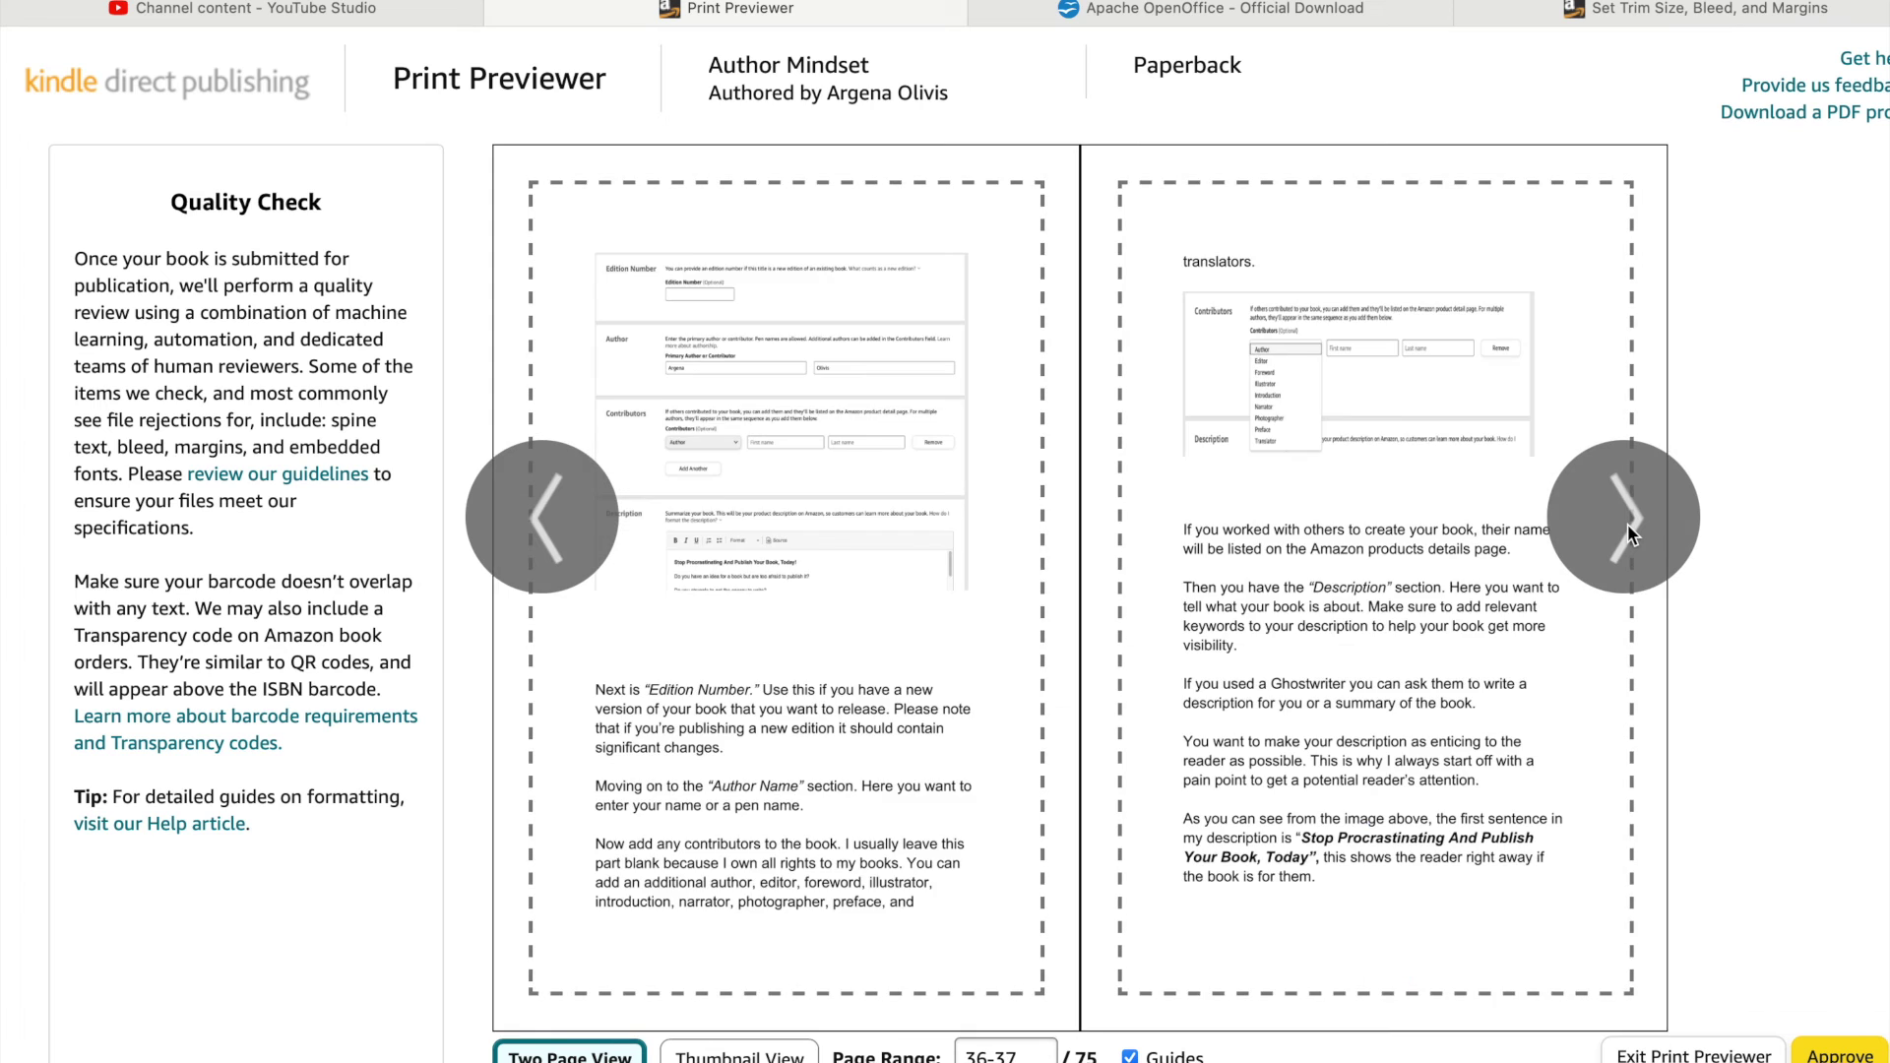
{"action": "left_click", "coordinate": [1629, 525]}
{"action": "left_click", "coordinate": [1627, 523]}
{"action": "left_click", "coordinate": [1628, 524]}
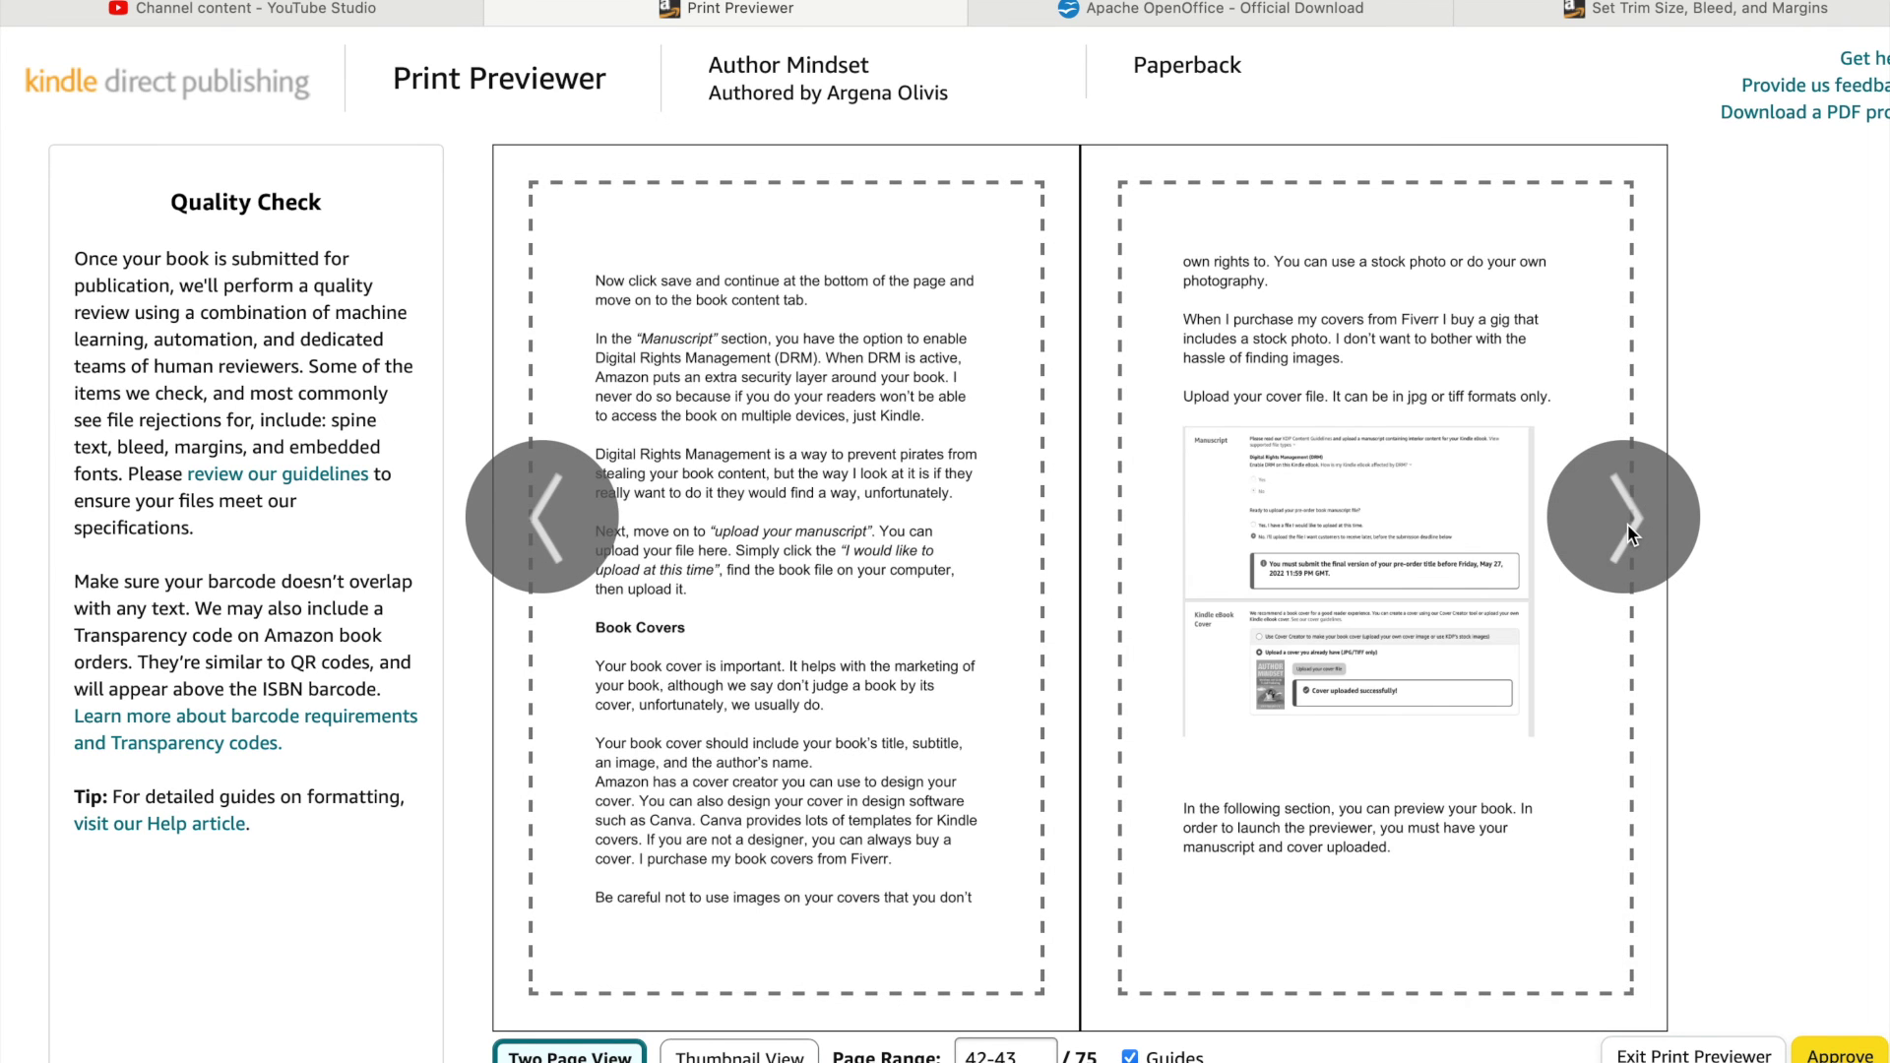
{"action": "left_click", "coordinate": [1627, 524]}
{"action": "left_click", "coordinate": [1628, 525]}
{"action": "left_click", "coordinate": [1627, 525]}
{"action": "left_click", "coordinate": [1627, 525]}
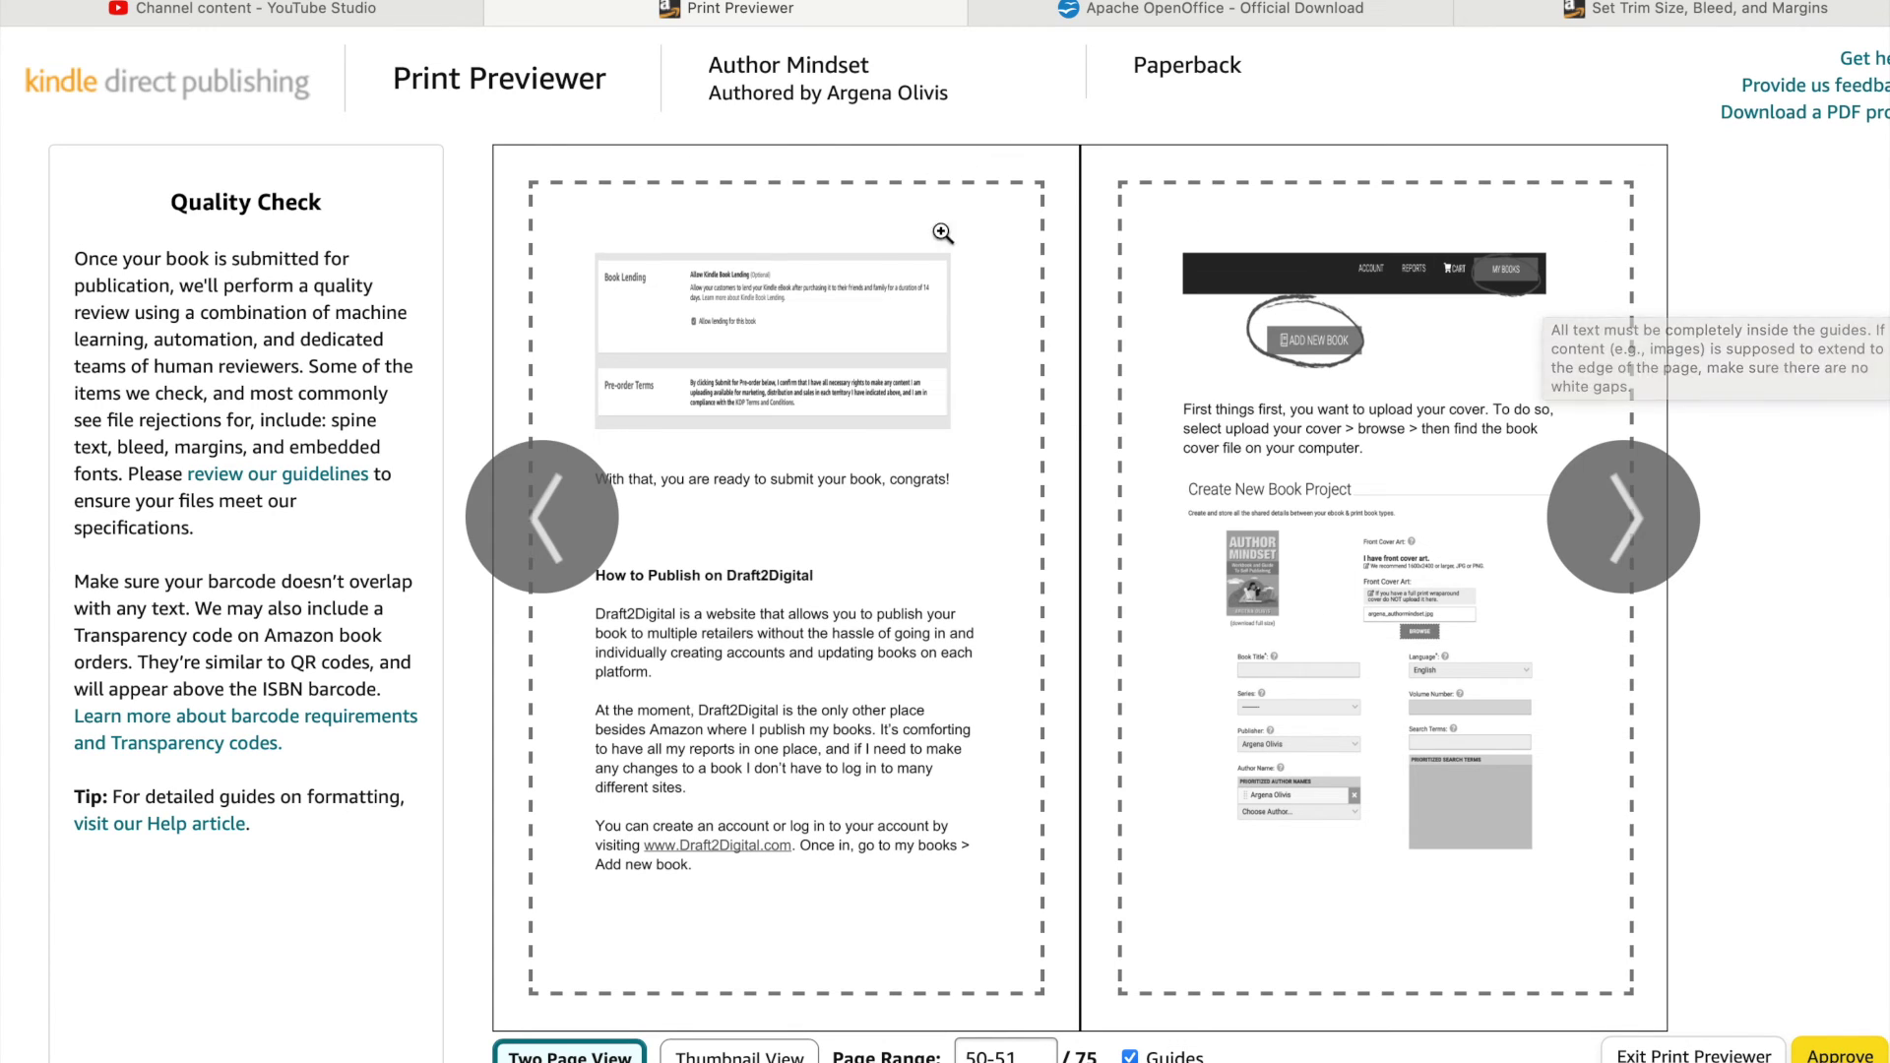
Save the paperback content with its printing cost summary and continue to the rights and pricing page
{"action": "mouse_move", "coordinate": [1129, 632]}
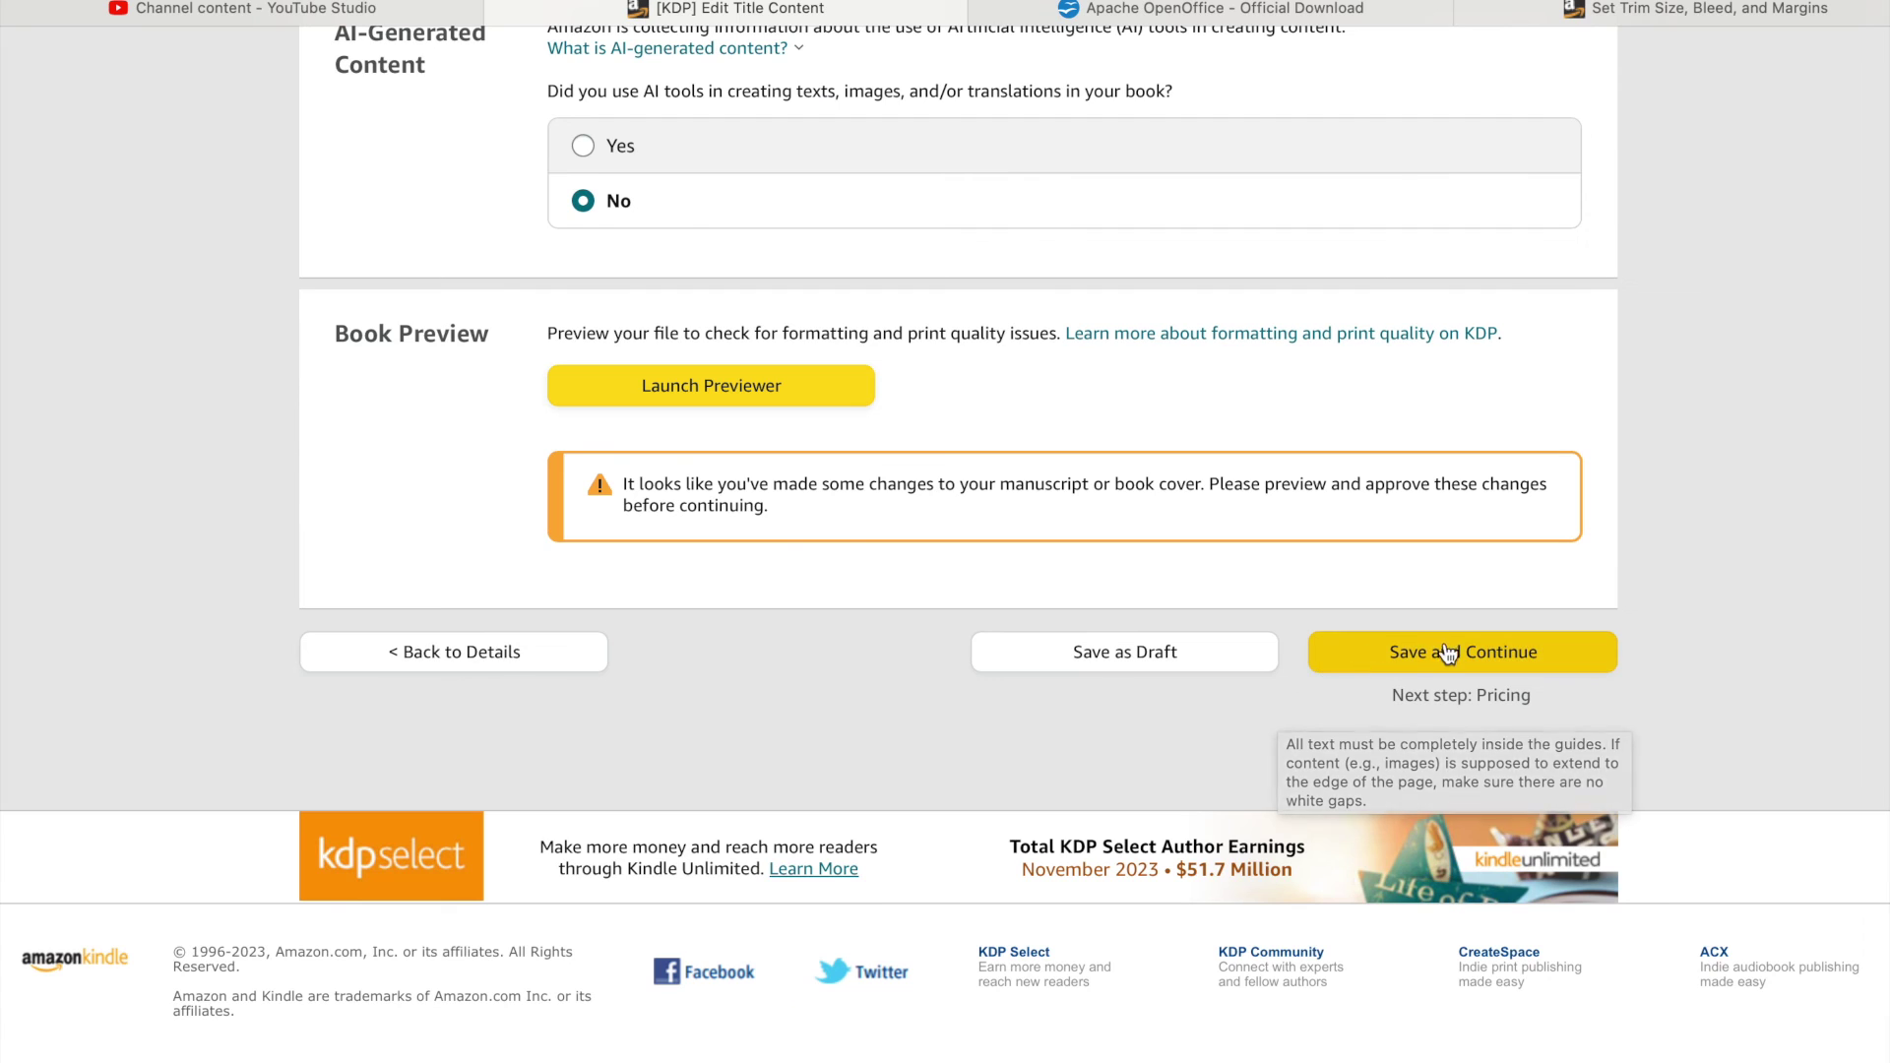
{"action": "left_click", "coordinate": [1454, 652]}
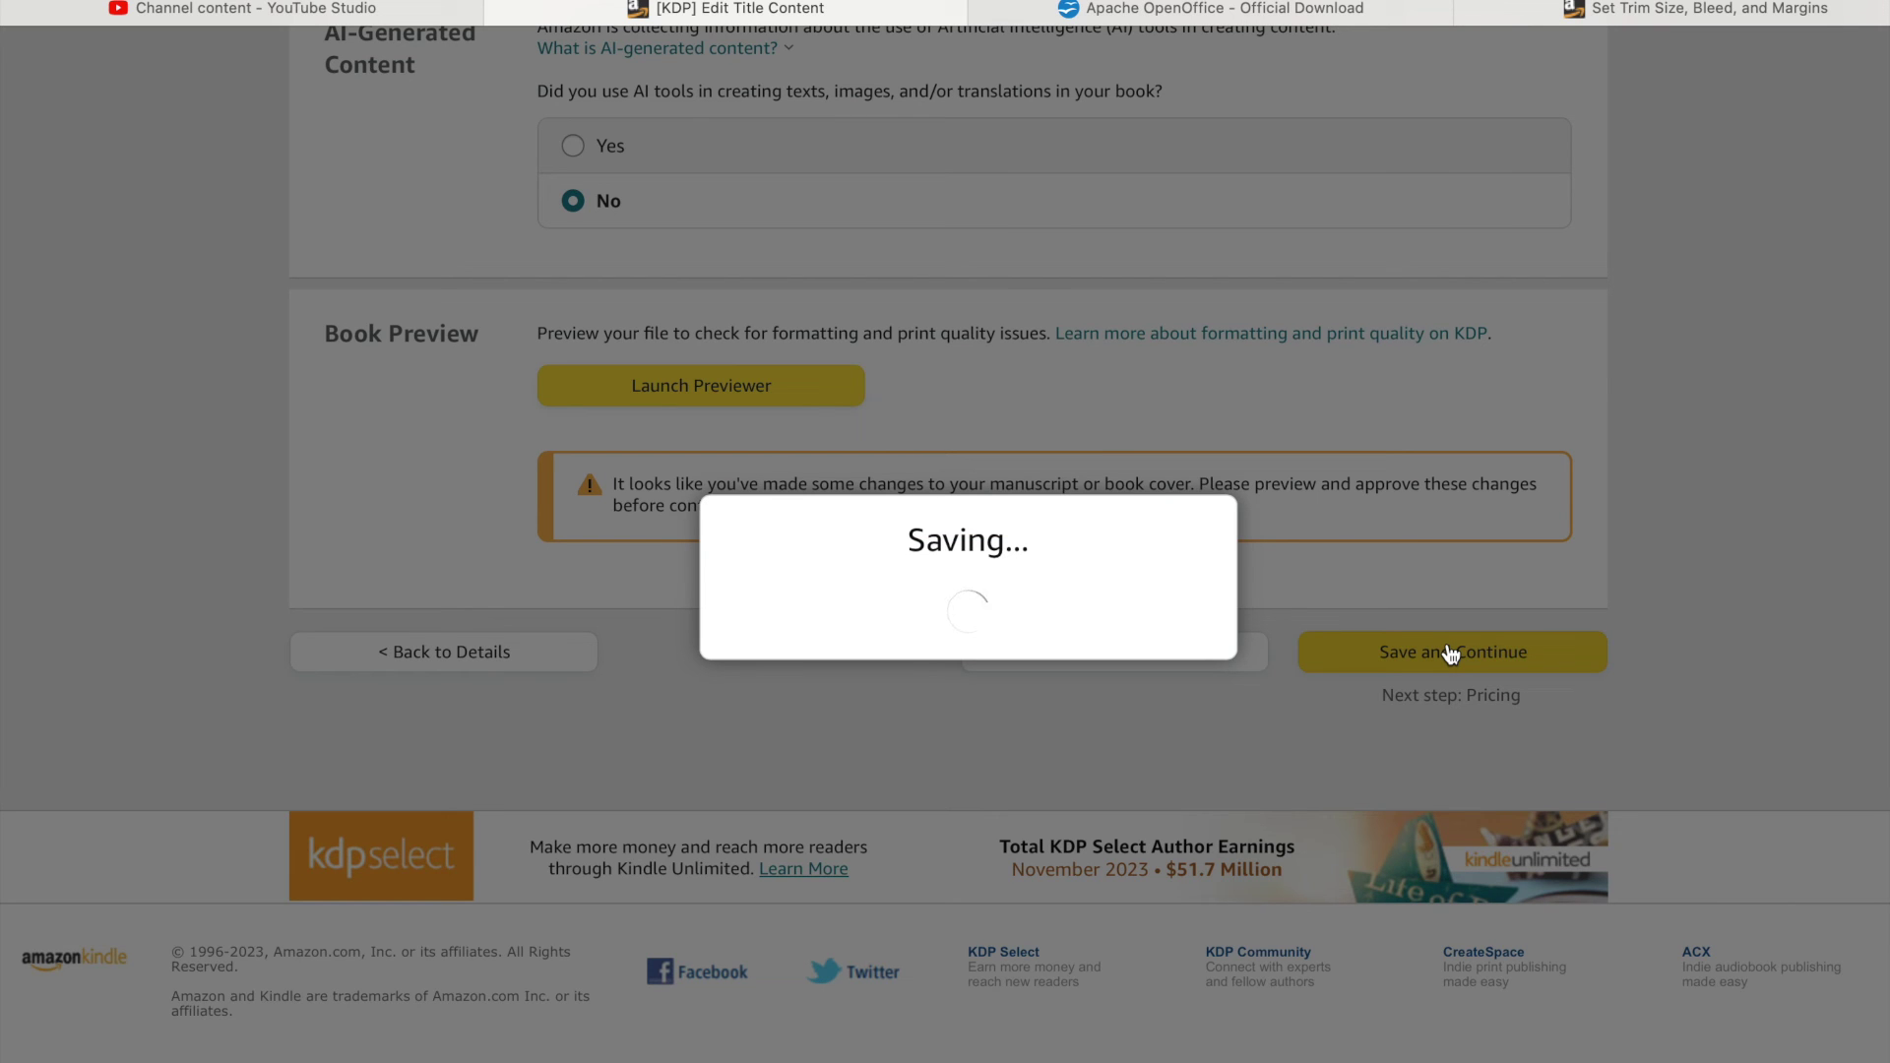
{"action": "scroll", "coordinate": [1590, 934], "scroll_direction": "down", "scroll_amount": 2}
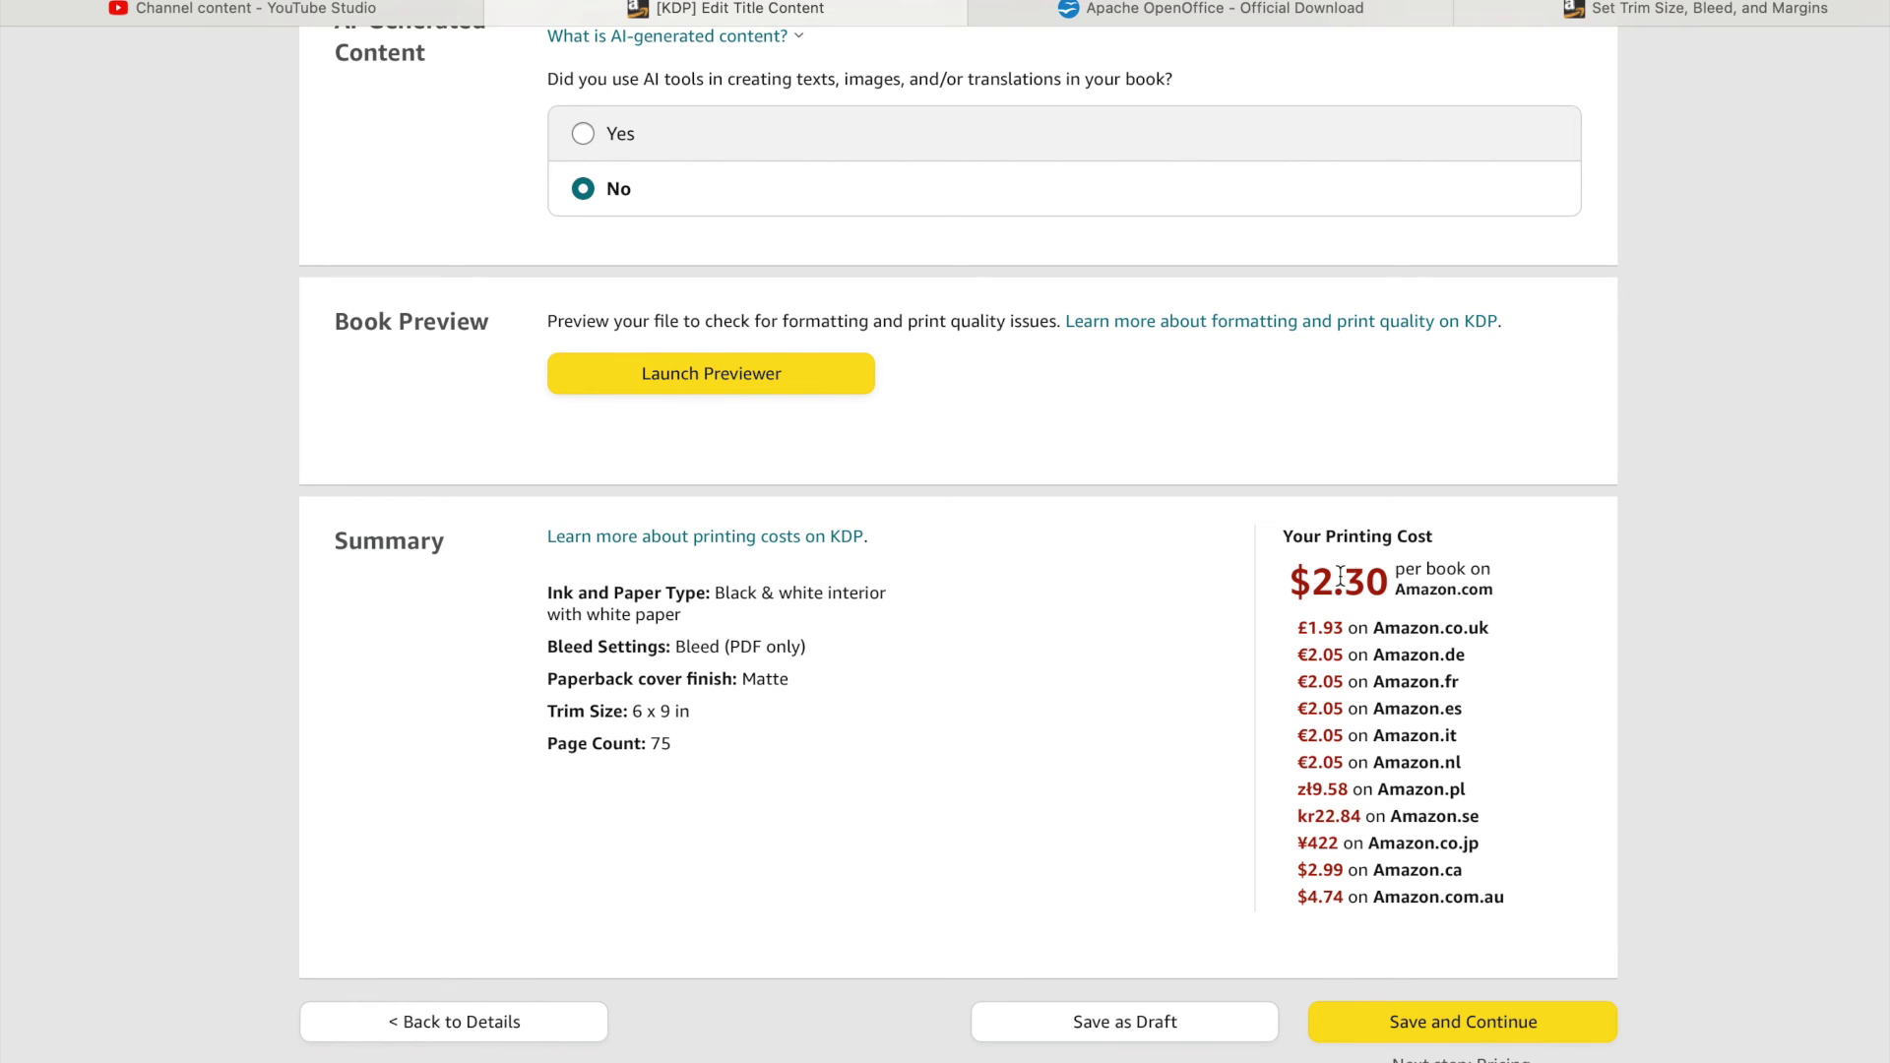
{"action": "scroll", "coordinate": [1452, 787], "scroll_direction": "up", "scroll_amount": 9}
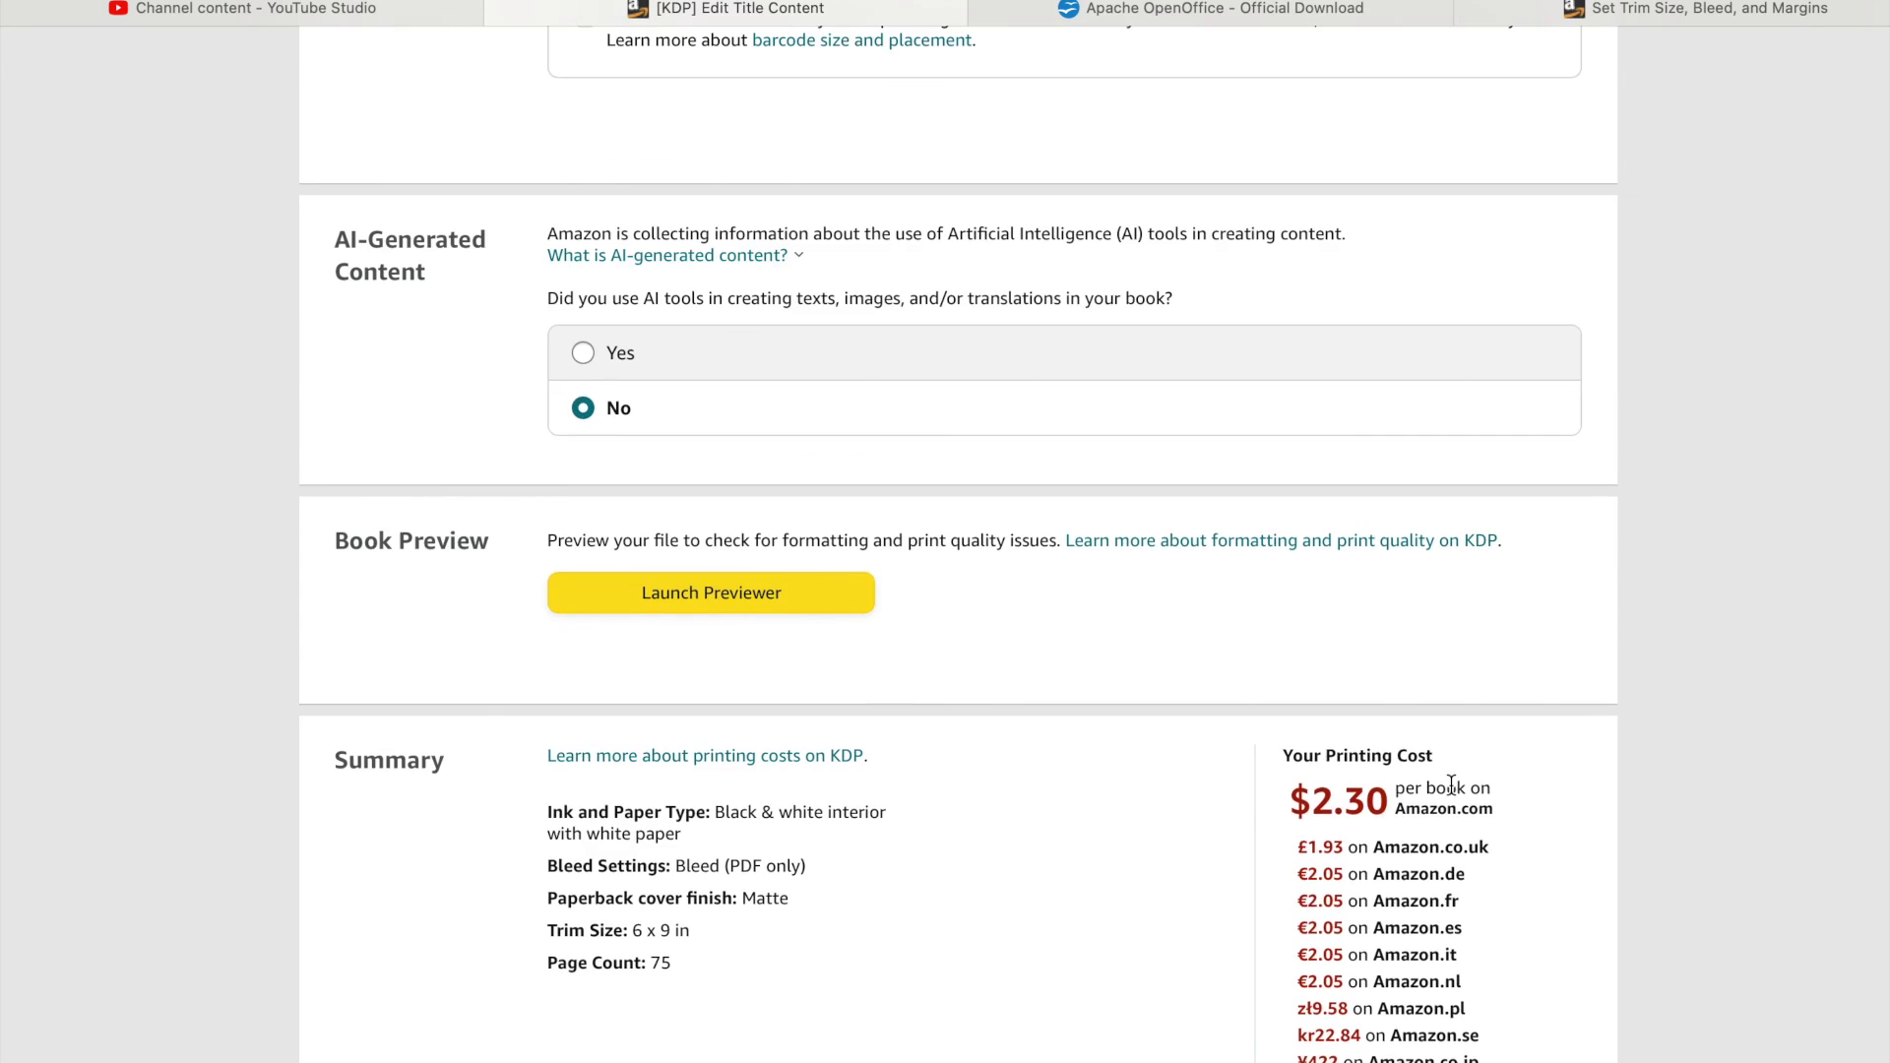
{"action": "scroll", "coordinate": [1450, 784], "scroll_direction": "up", "scroll_amount": 3}
{"action": "scroll", "coordinate": [1450, 788], "scroll_direction": "down", "scroll_amount": 12}
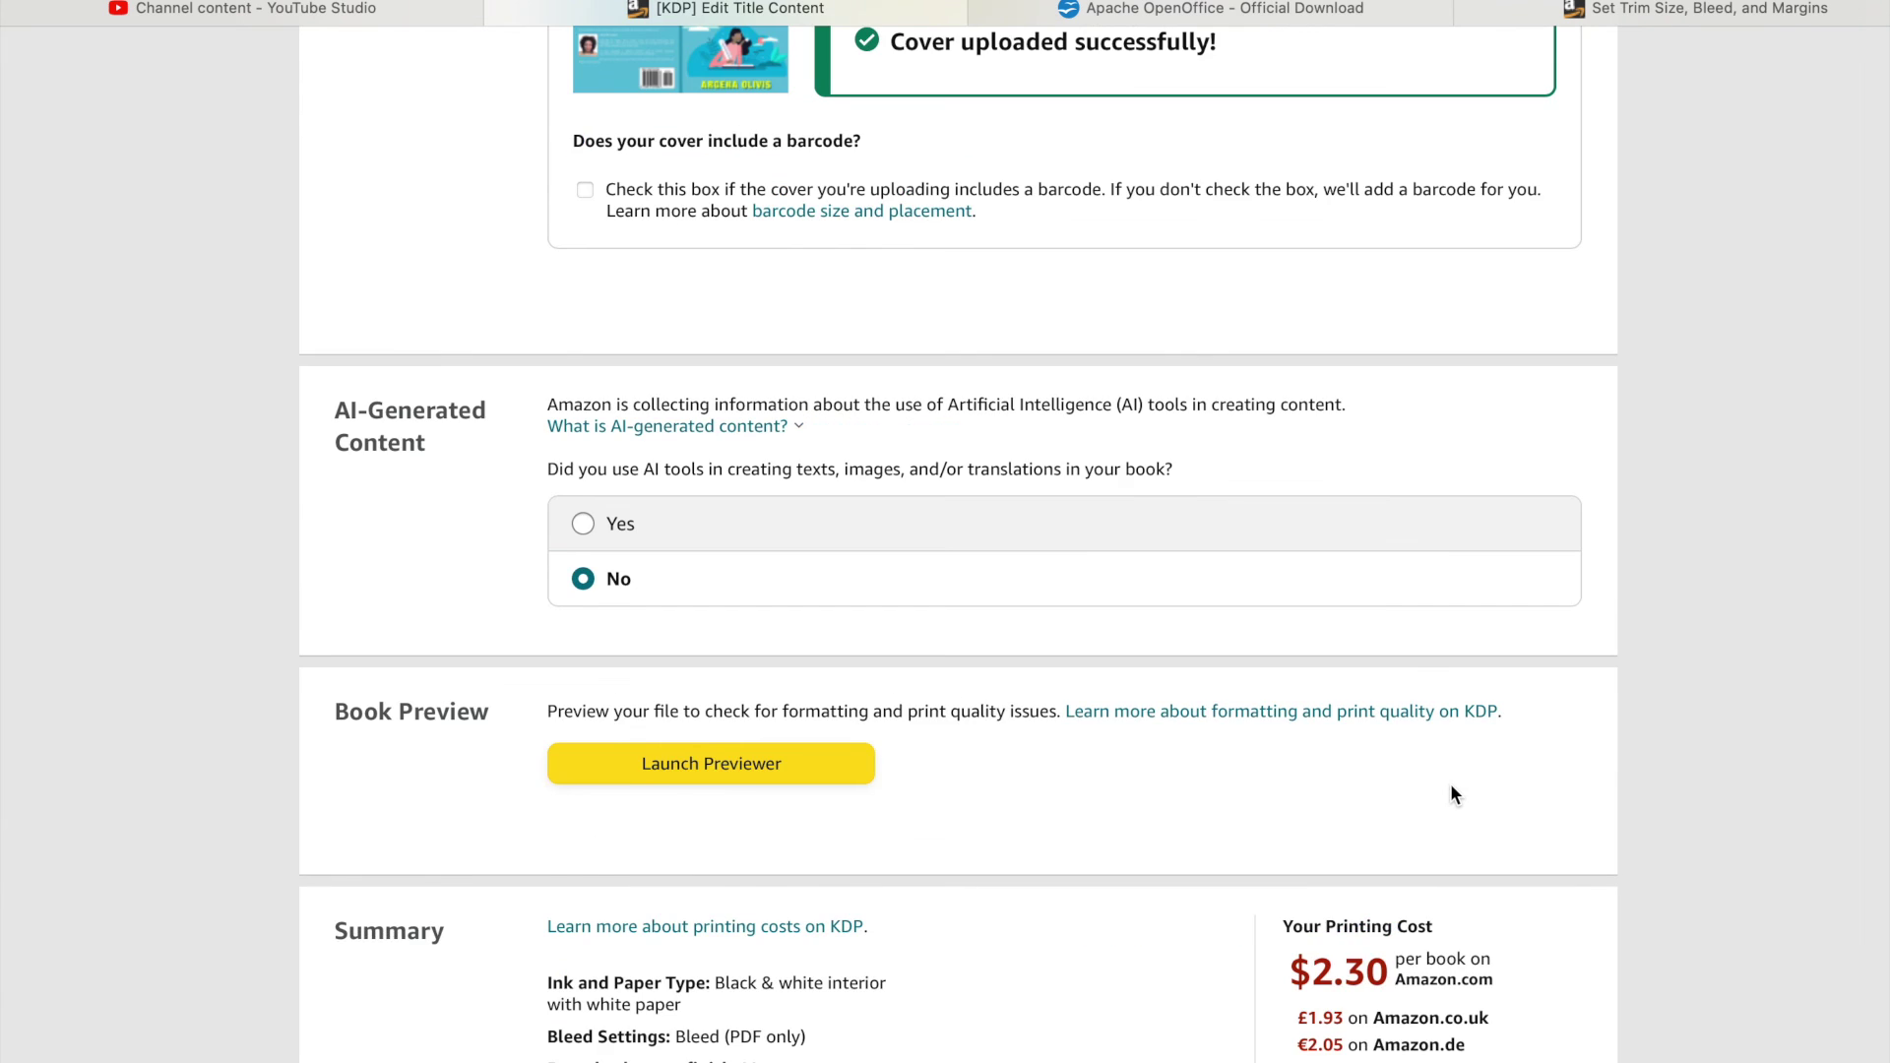
{"action": "left_click", "coordinate": [1515, 916]}
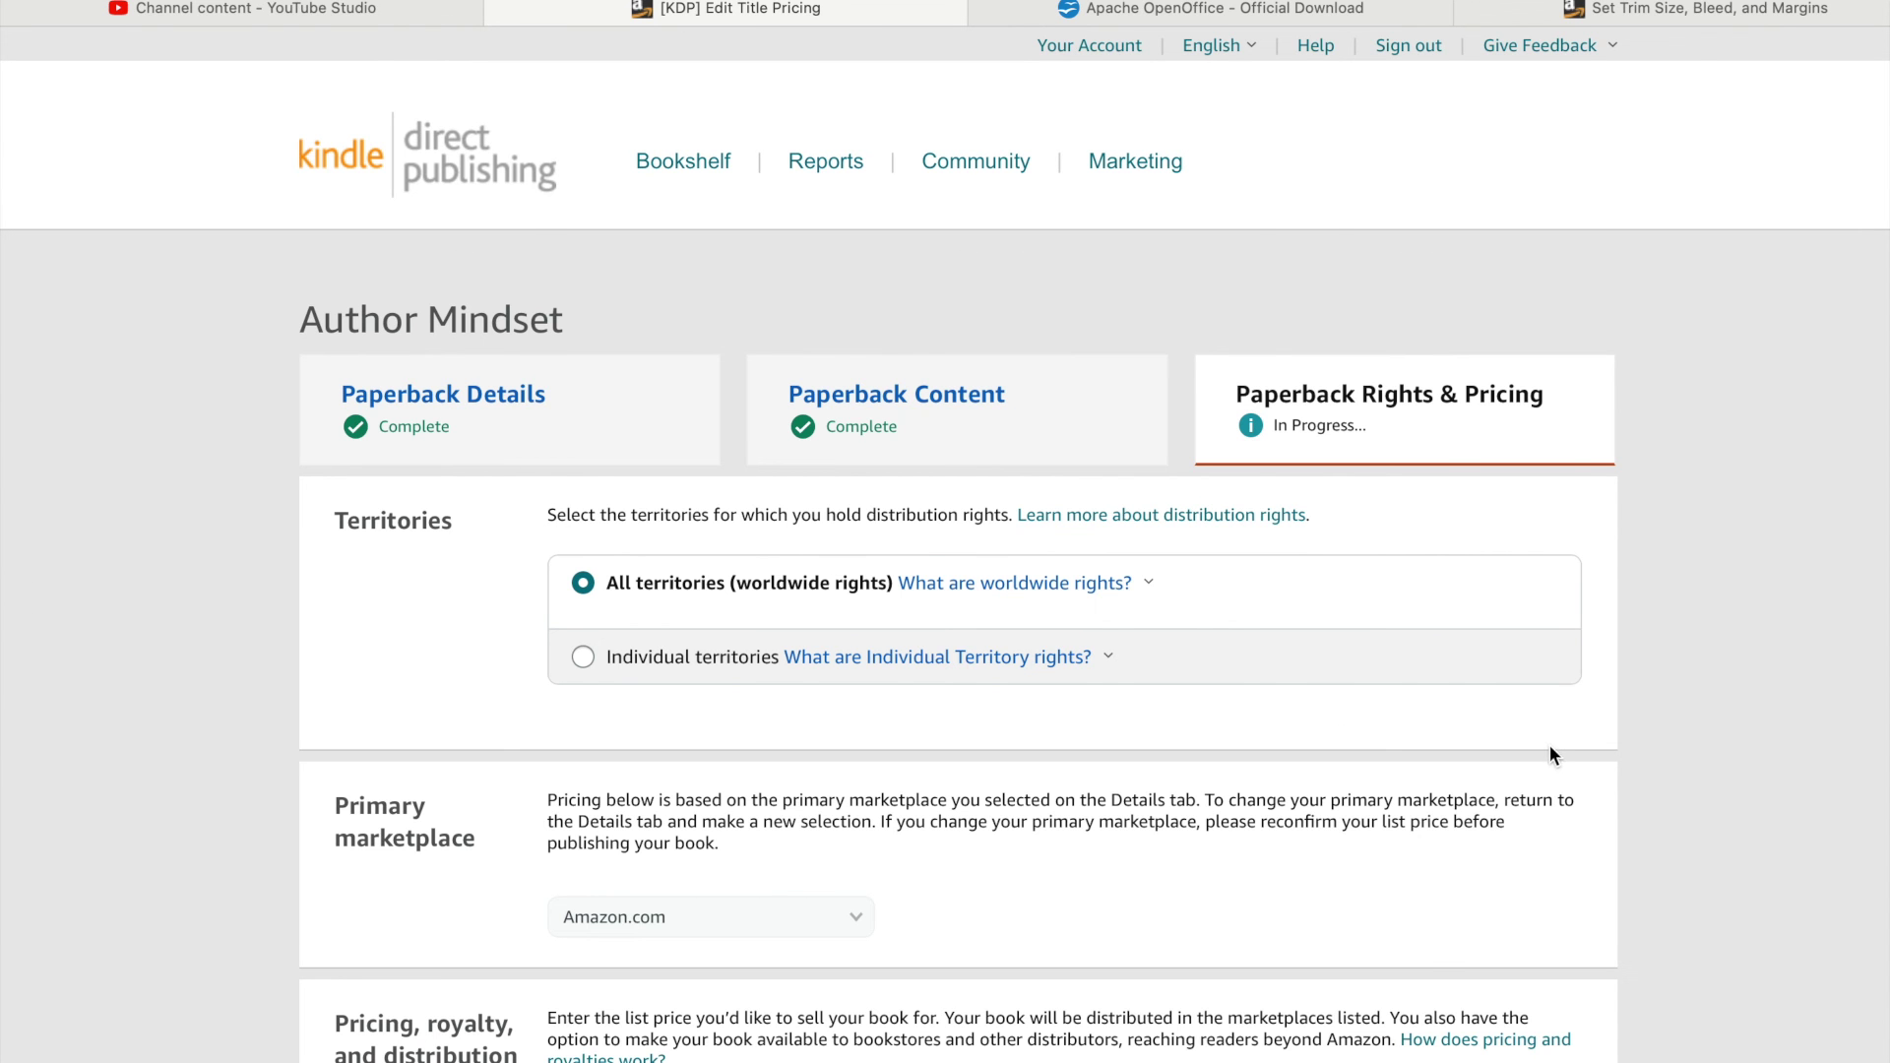
Set the paperback's Amazon.com list price to 11.11 USD as the basis for all other marketplaces
{"action": "scroll", "coordinate": [1556, 738], "scroll_direction": "down", "scroll_amount": 3}
{"action": "scroll", "coordinate": [1565, 740], "scroll_direction": "down", "scroll_amount": 1}
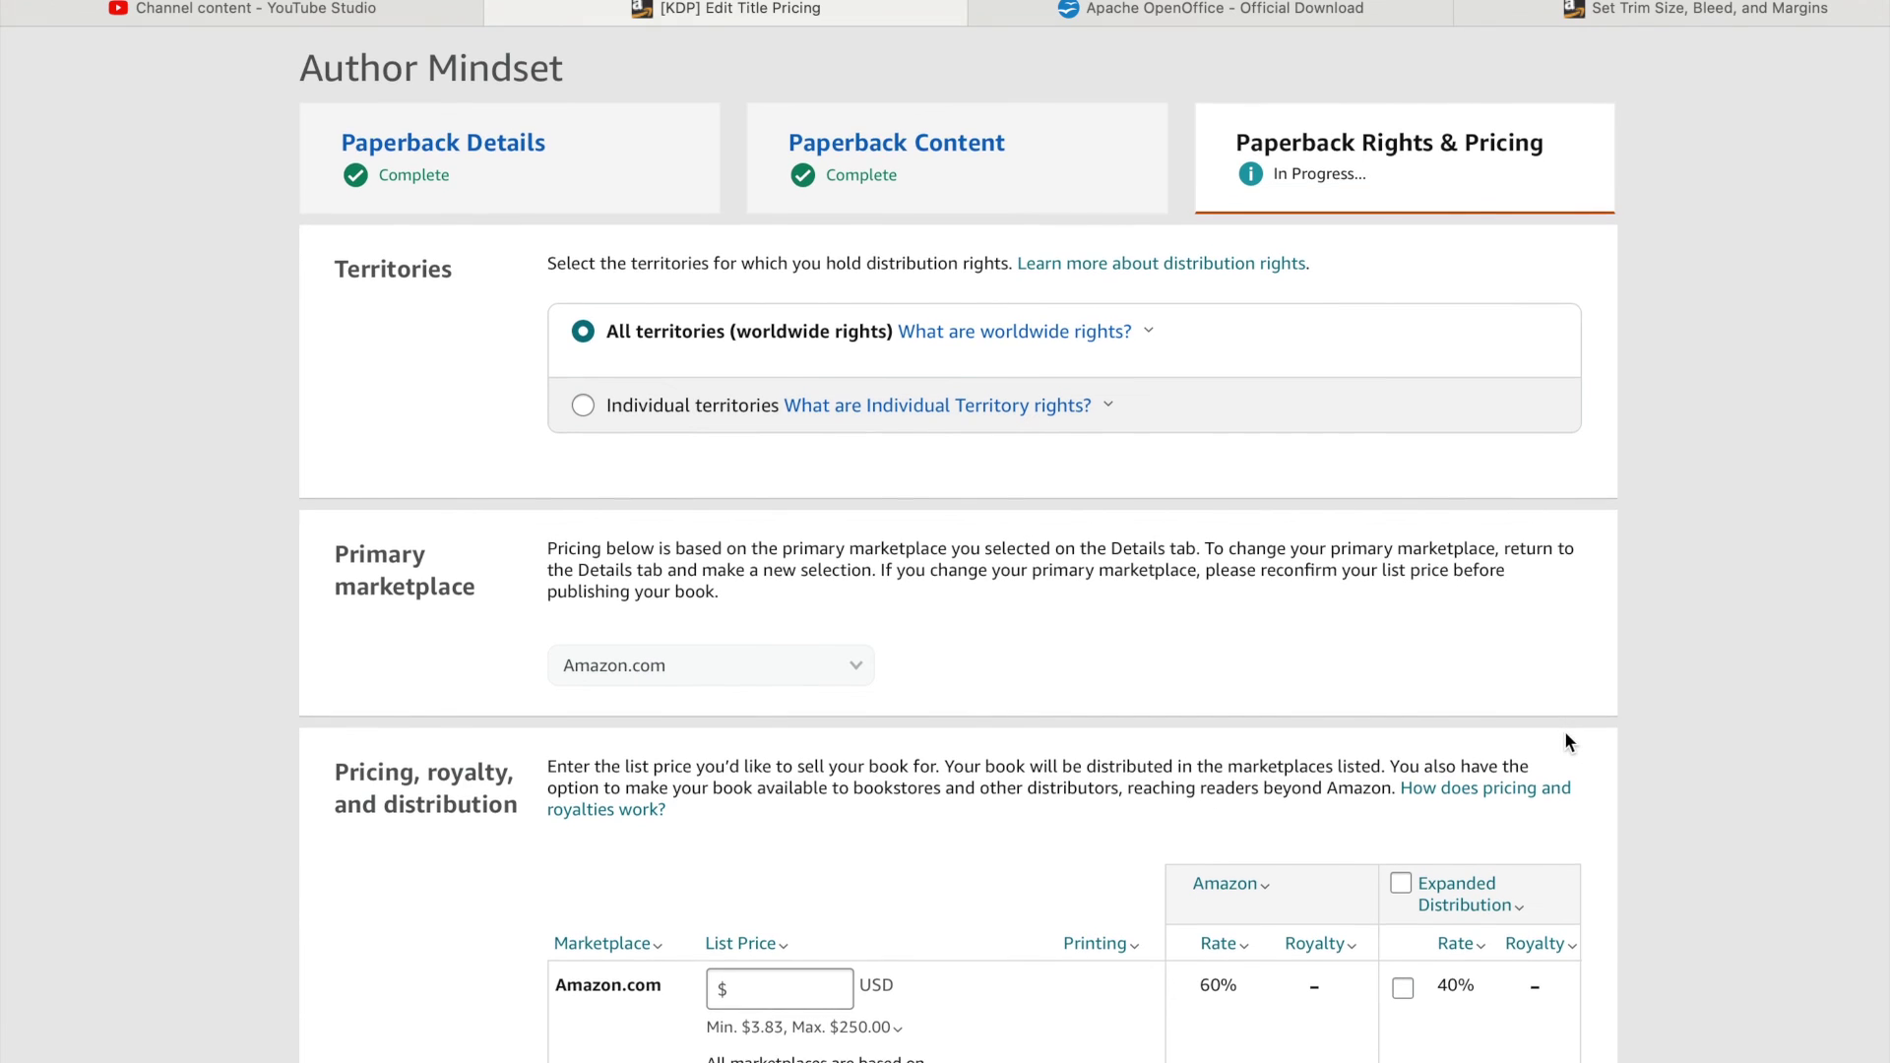
{"action": "scroll", "coordinate": [1566, 740], "scroll_direction": "down", "scroll_amount": 5}
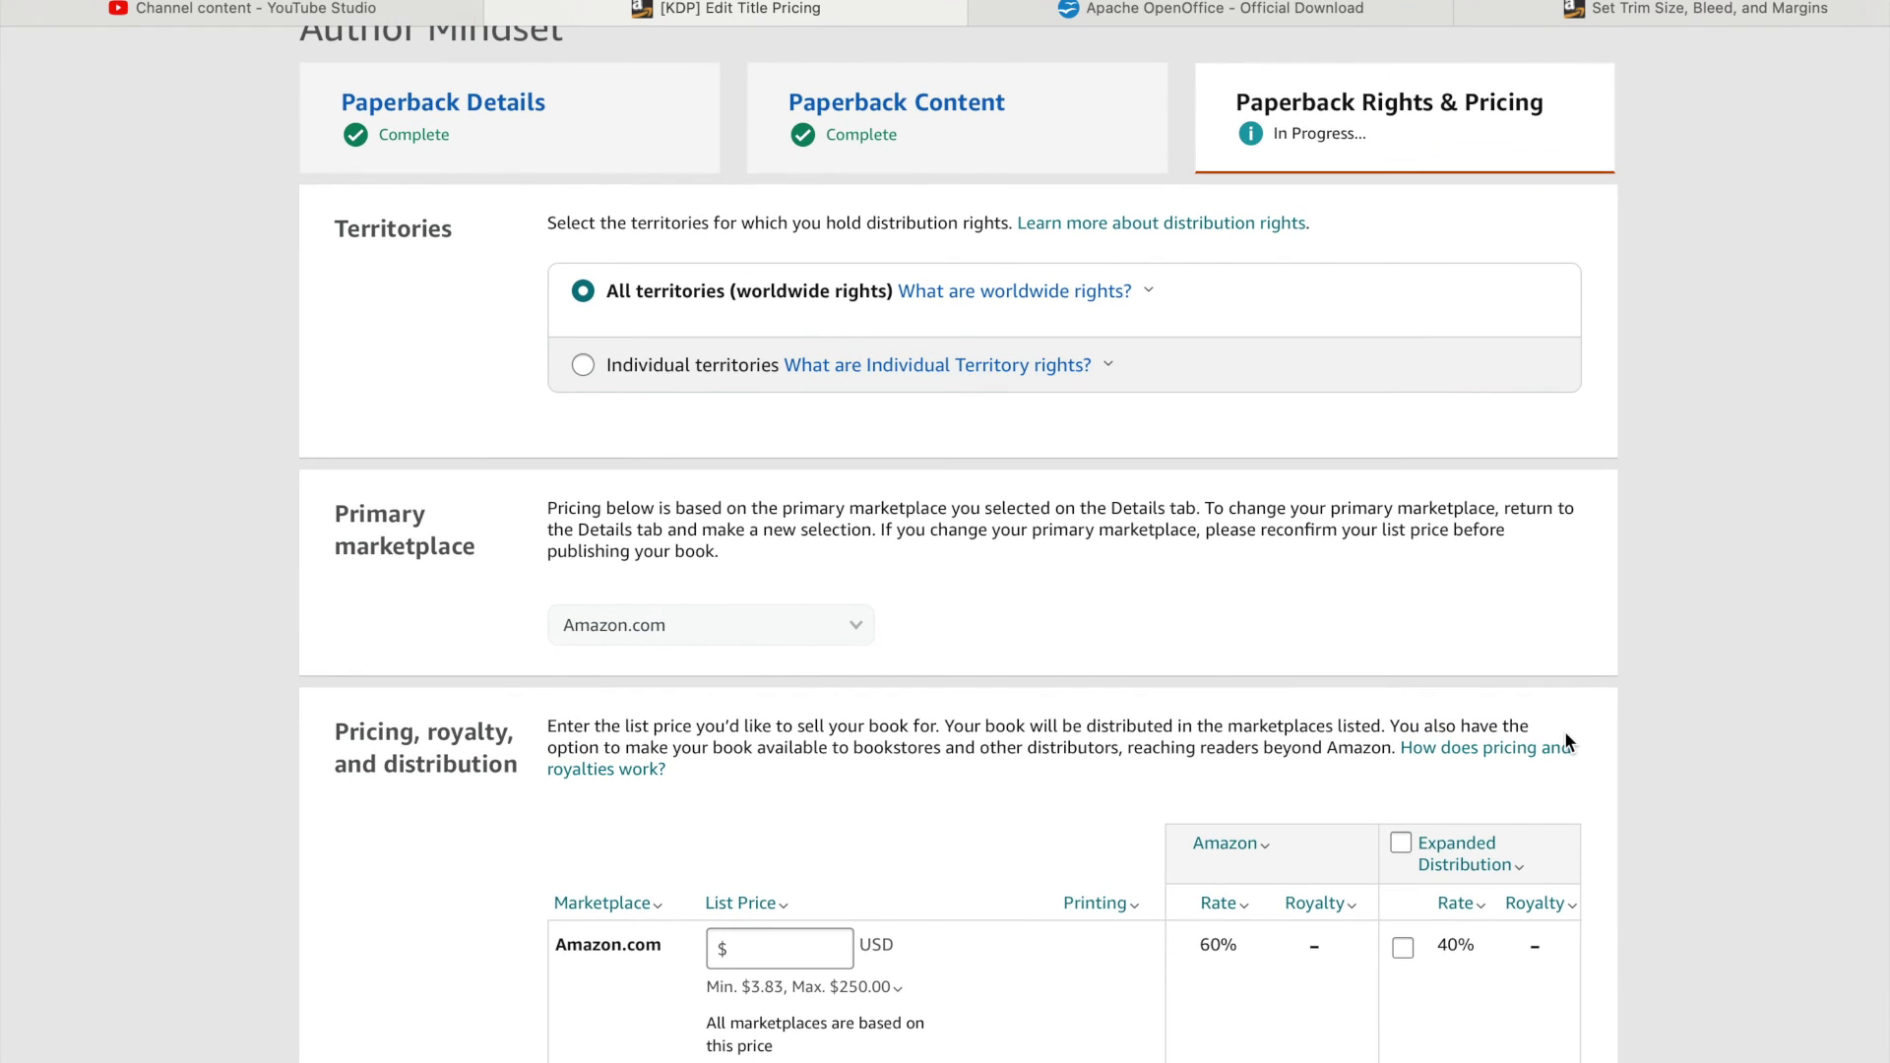
{"action": "scroll", "coordinate": [1566, 744], "scroll_direction": "down", "scroll_amount": 3}
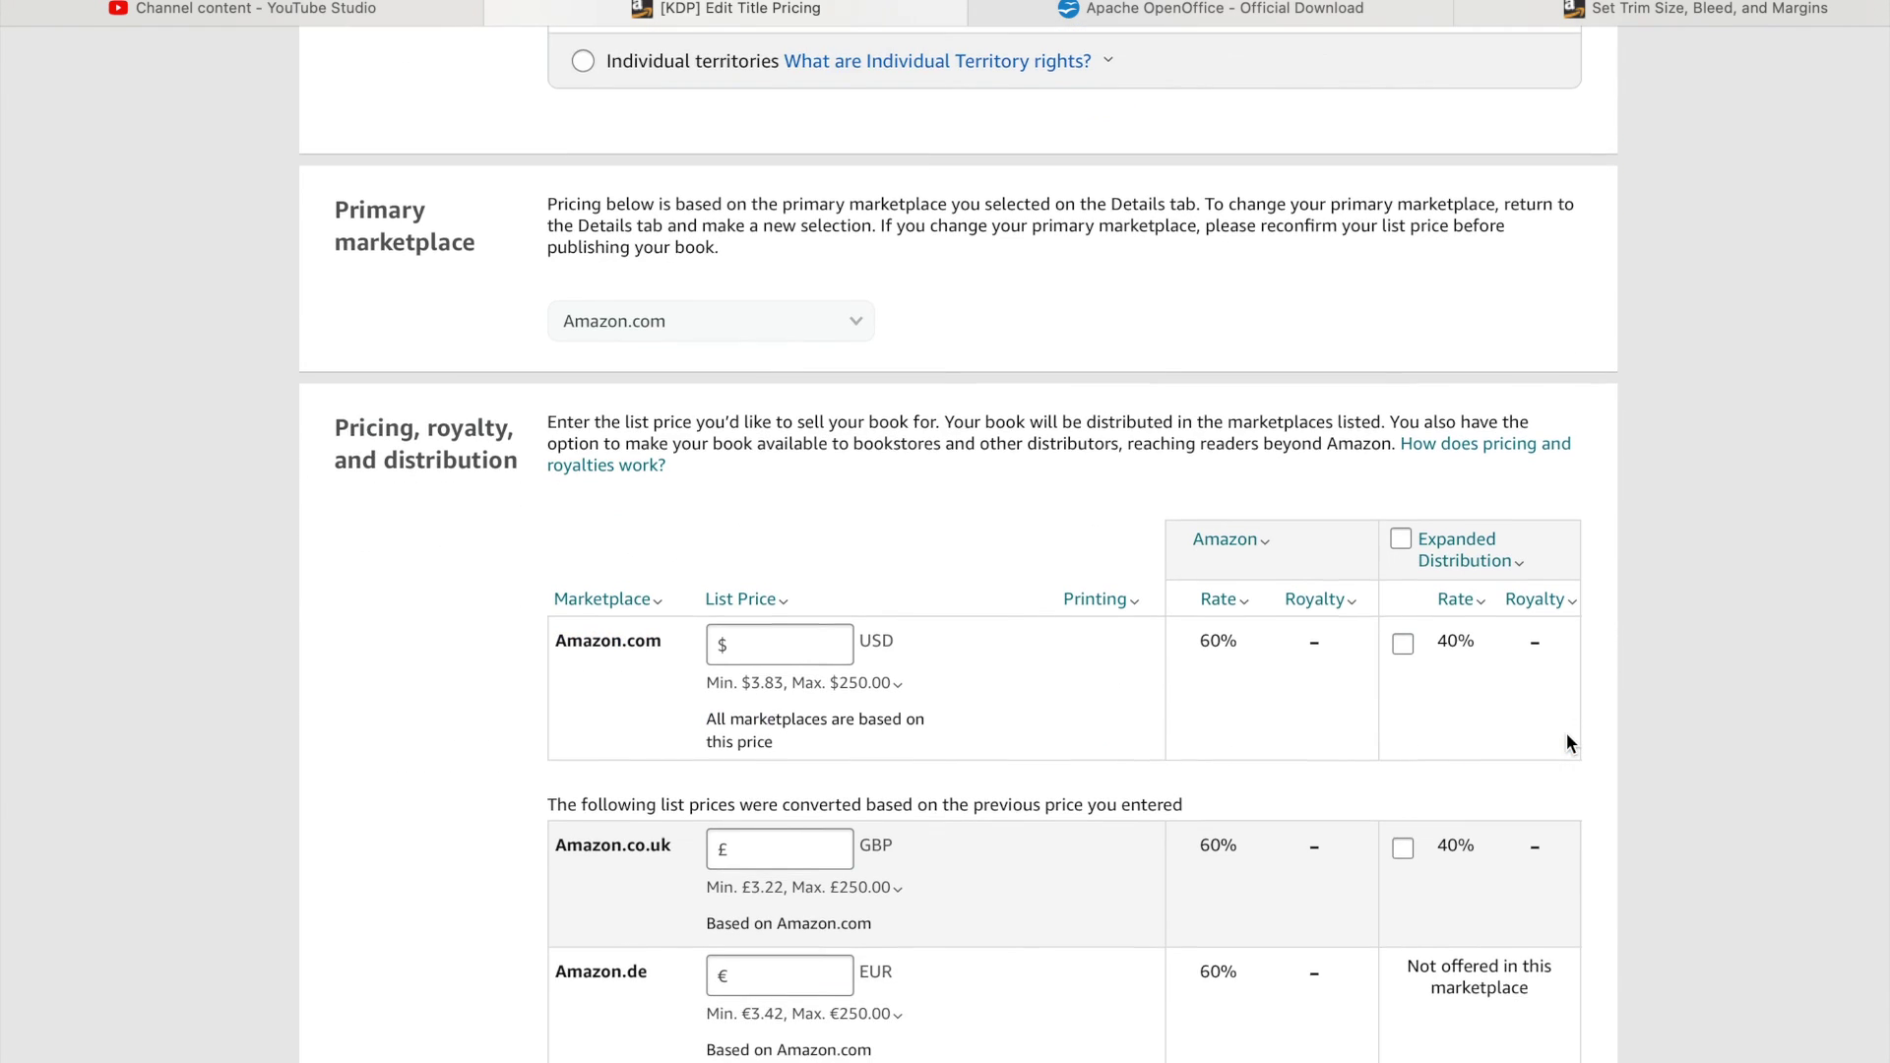
{"action": "scroll", "coordinate": [1569, 743], "scroll_direction": "down", "scroll_amount": 1}
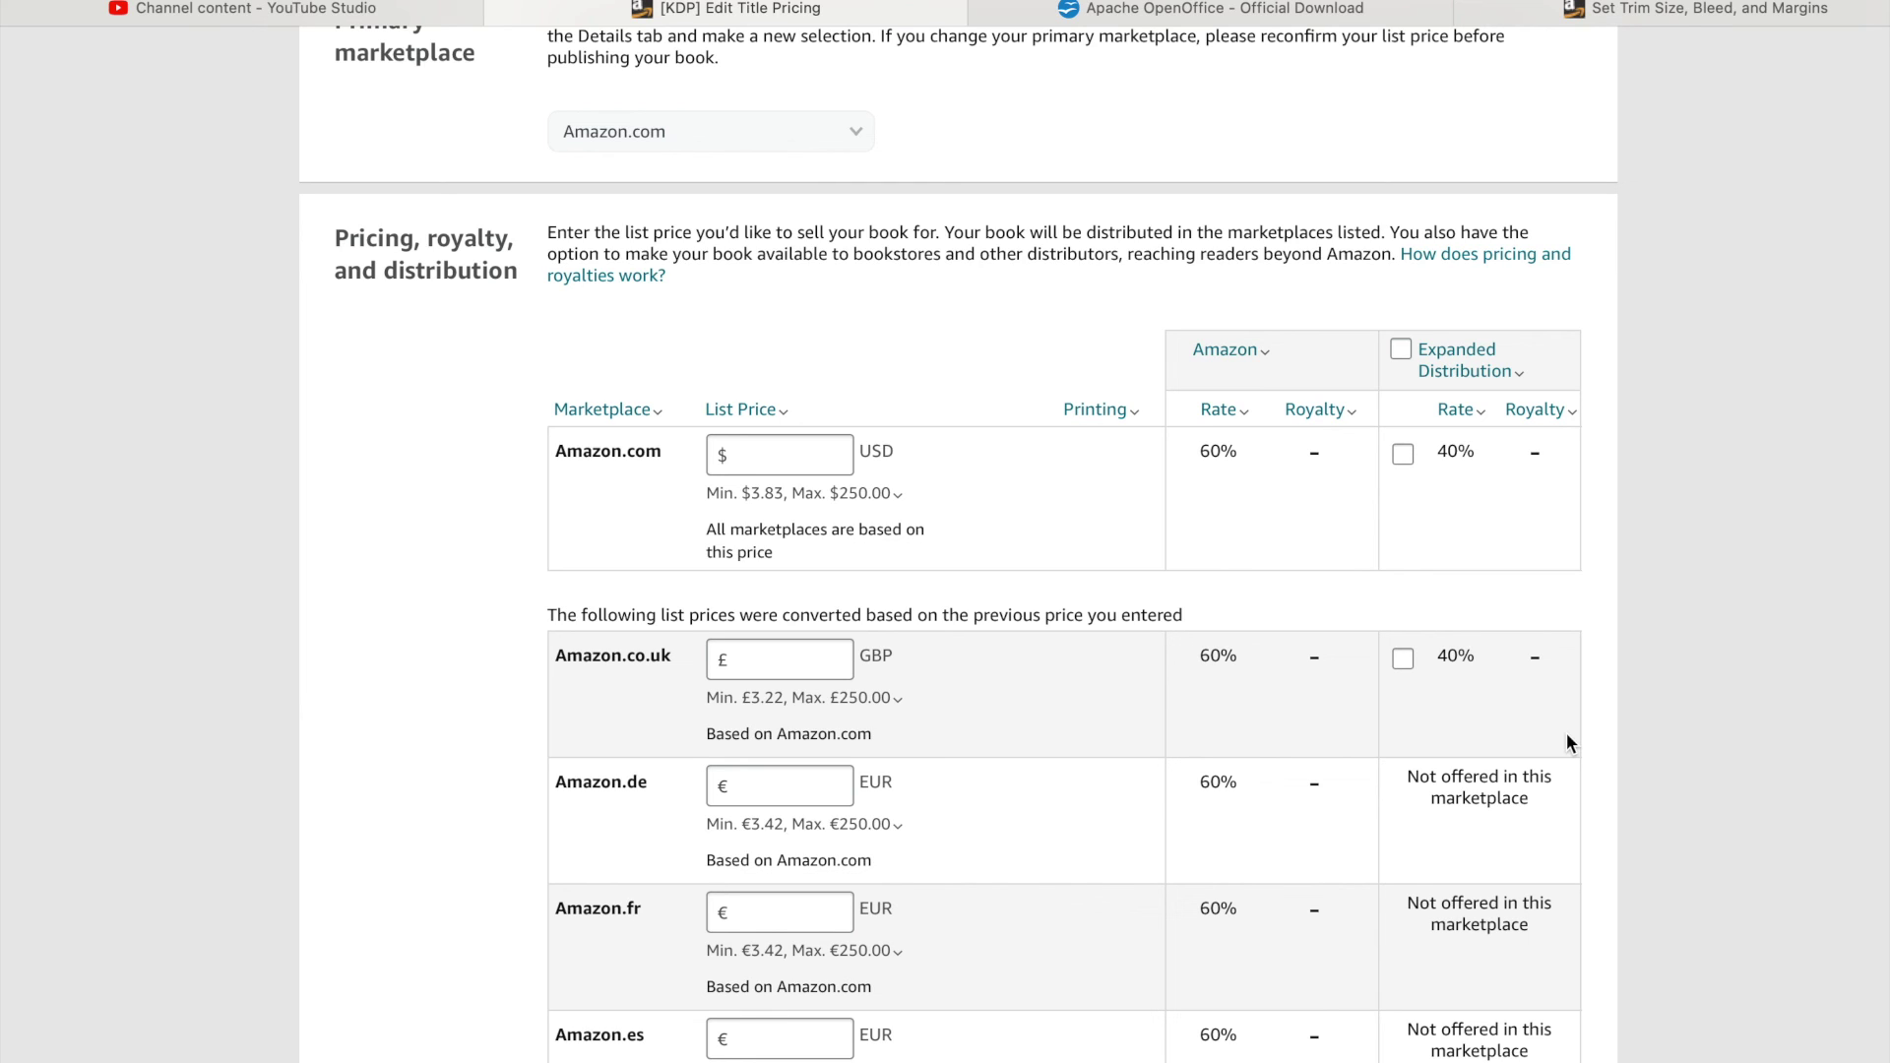
{"action": "left_click", "coordinate": [793, 462]}
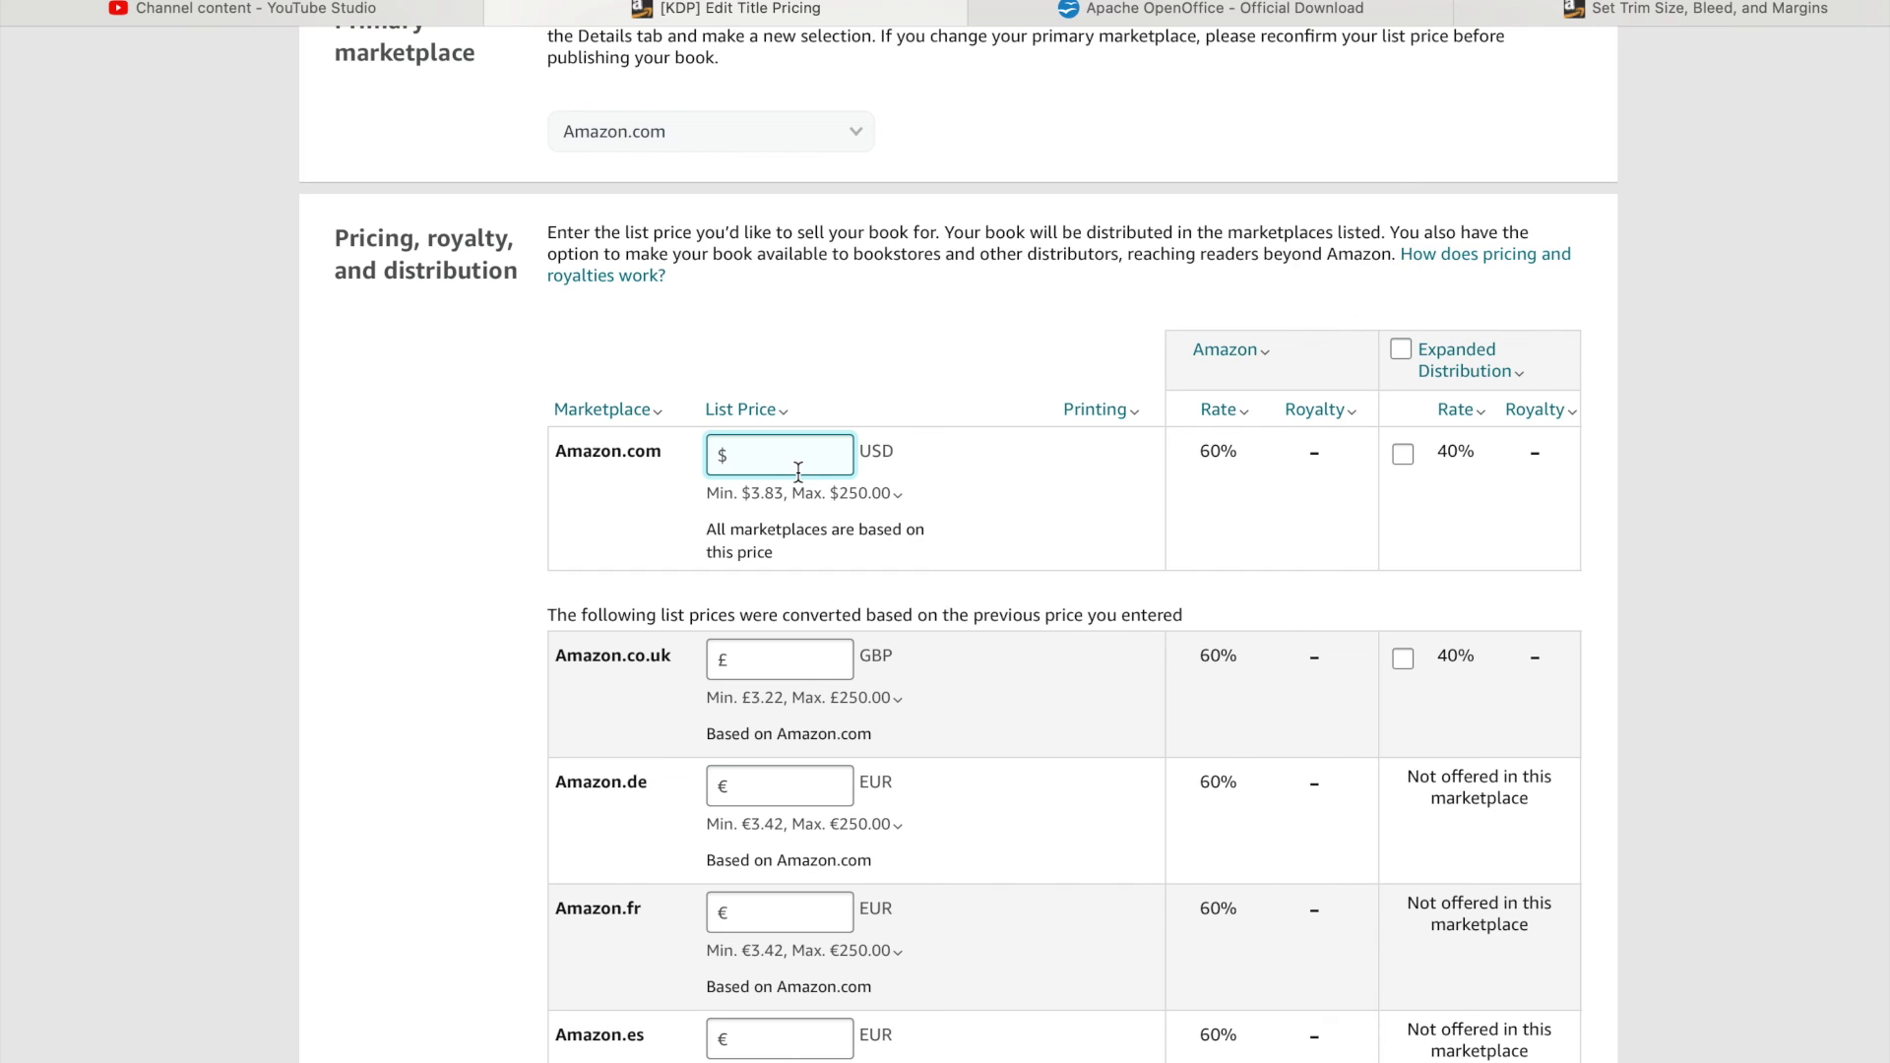
{"action": "type", "text": "11.11"}
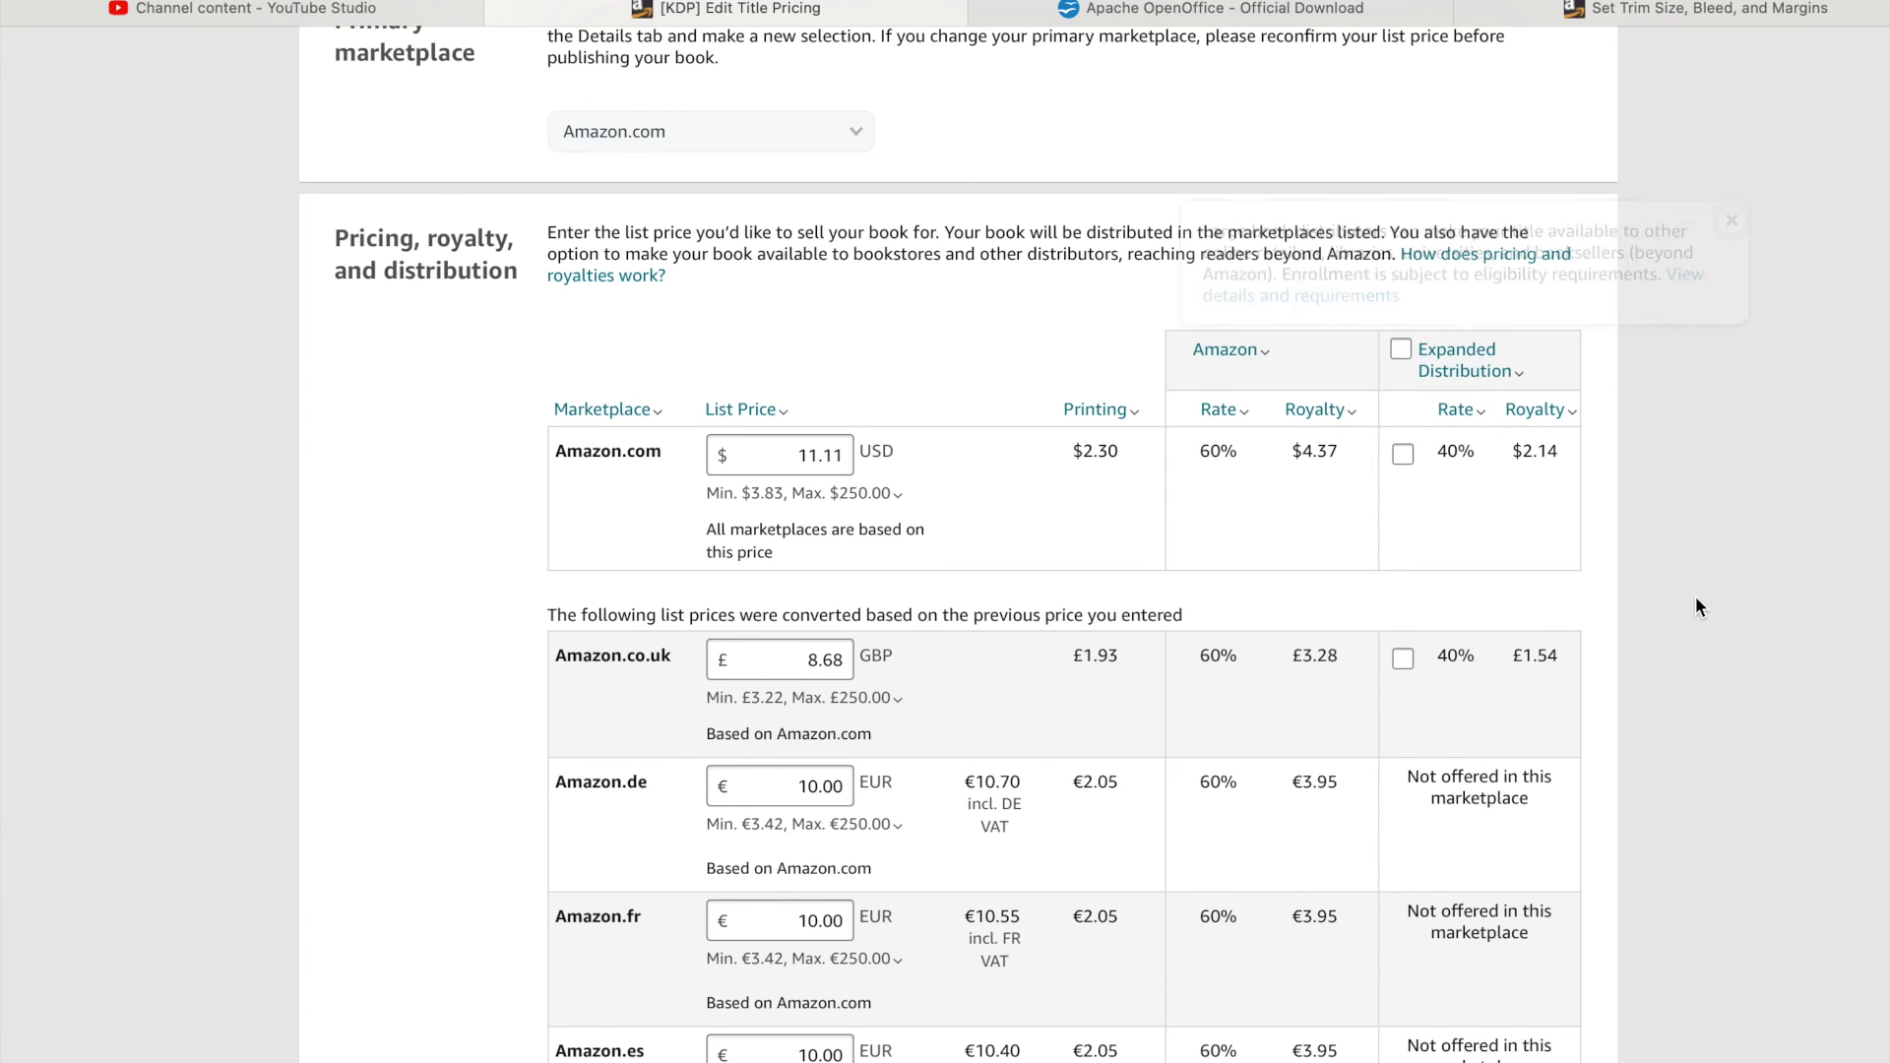
Examine the territories, the converted marketplace prices with printing costs and royalties, and the terms, proof and publishing options
{"action": "scroll", "coordinate": [1720, 649], "scroll_direction": "down", "scroll_amount": 3}
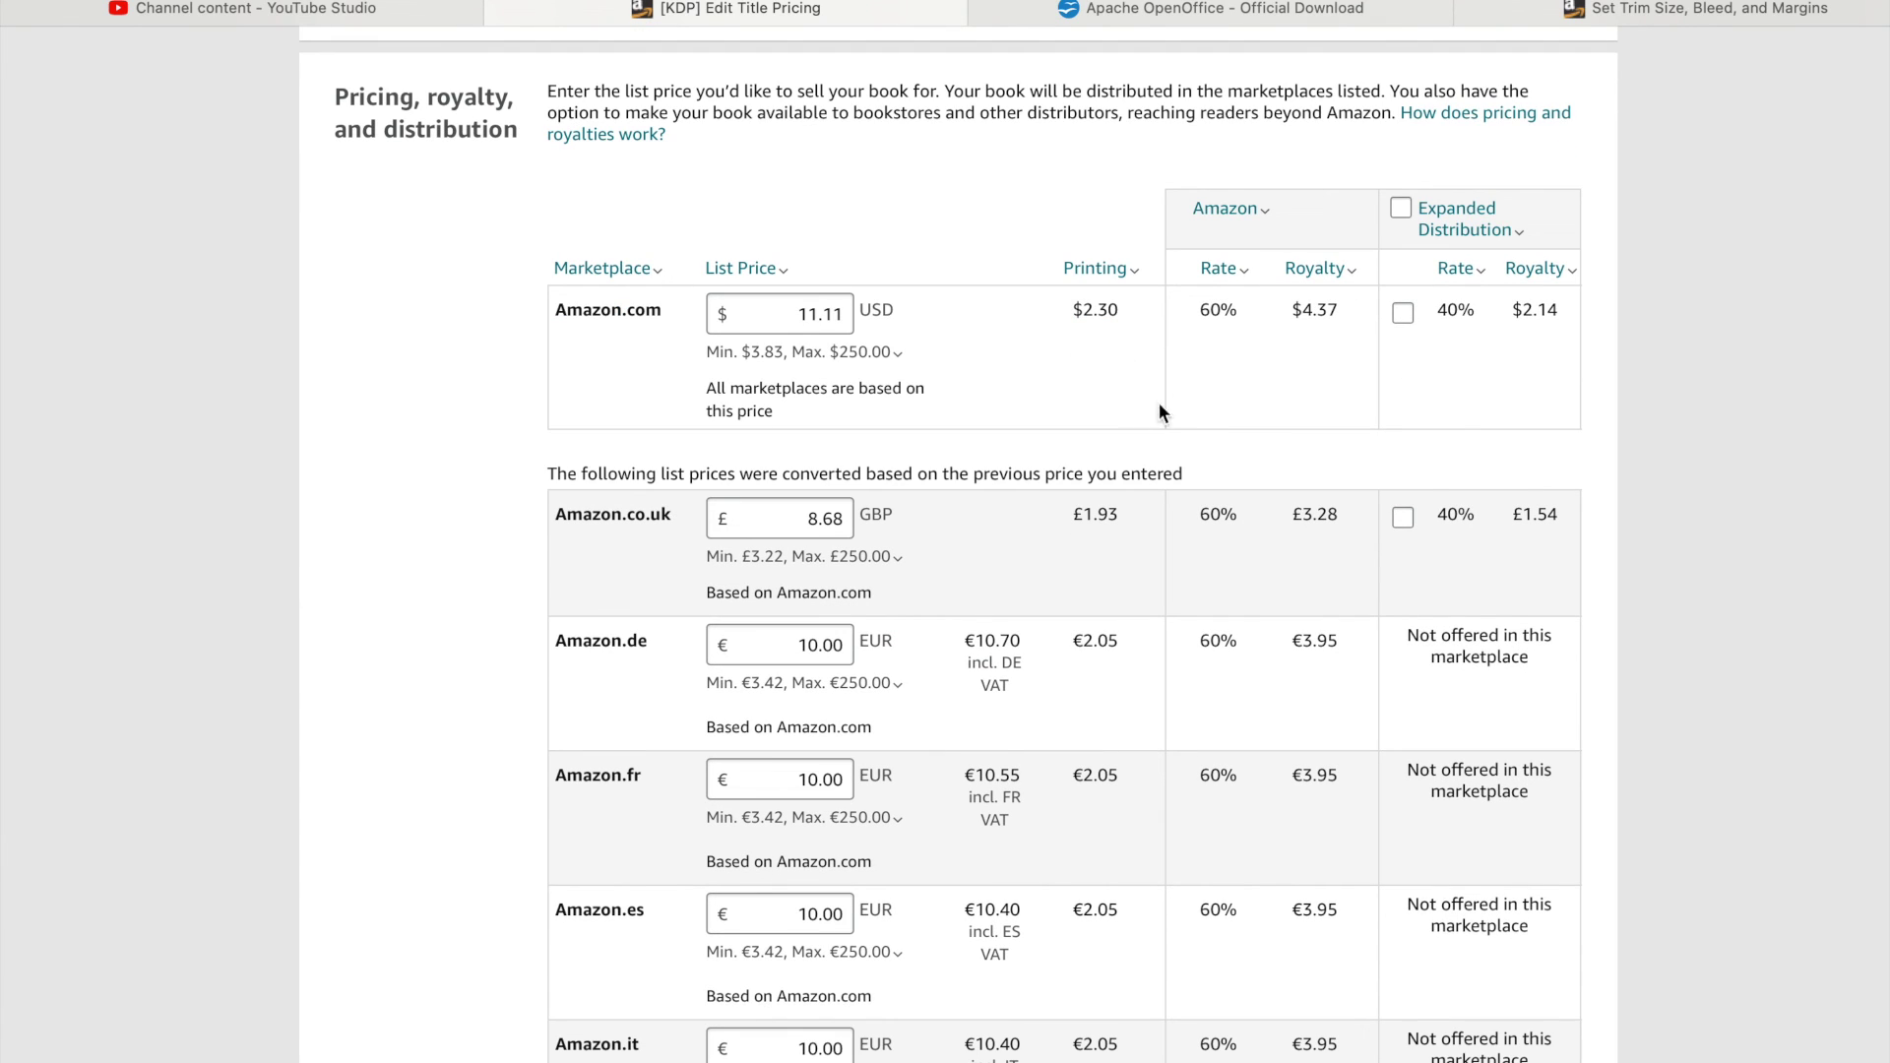
{"action": "scroll", "coordinate": [1770, 621], "scroll_direction": "down", "scroll_amount": 1}
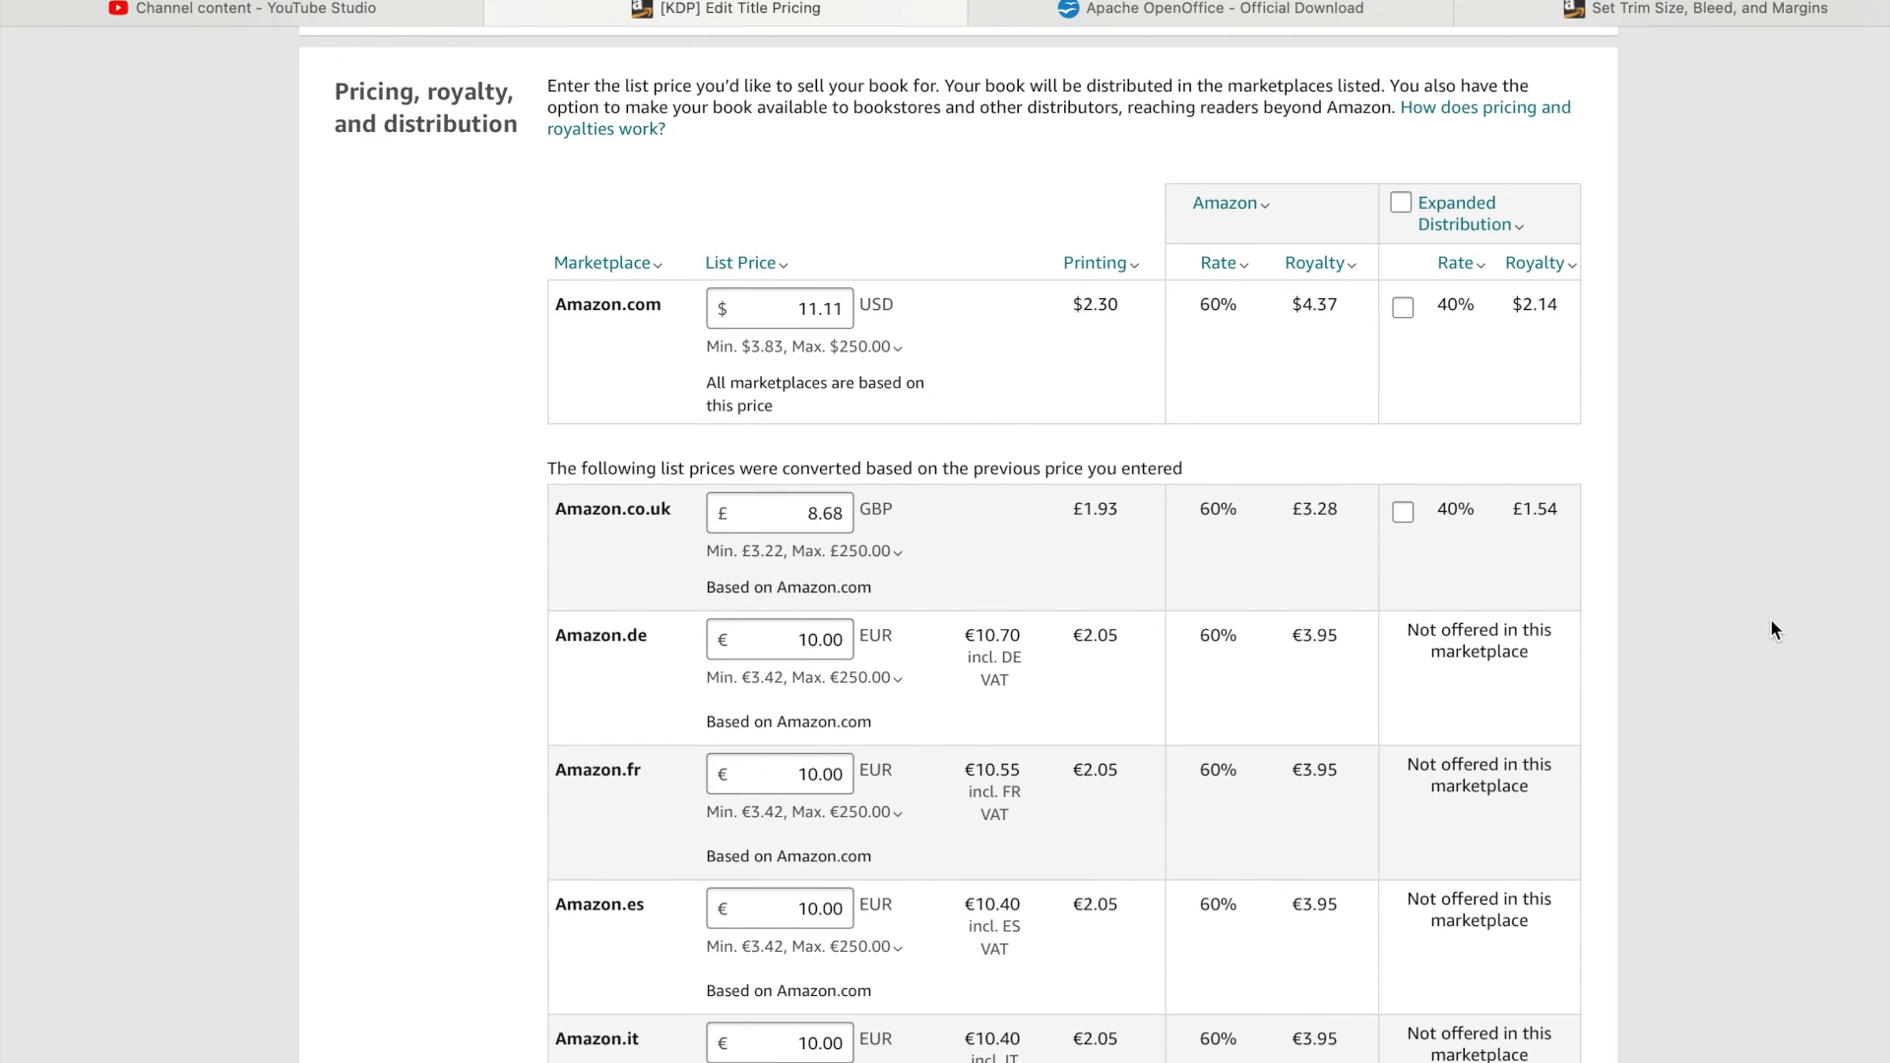
{"action": "scroll", "coordinate": [1771, 622], "scroll_direction": "down", "scroll_amount": 6}
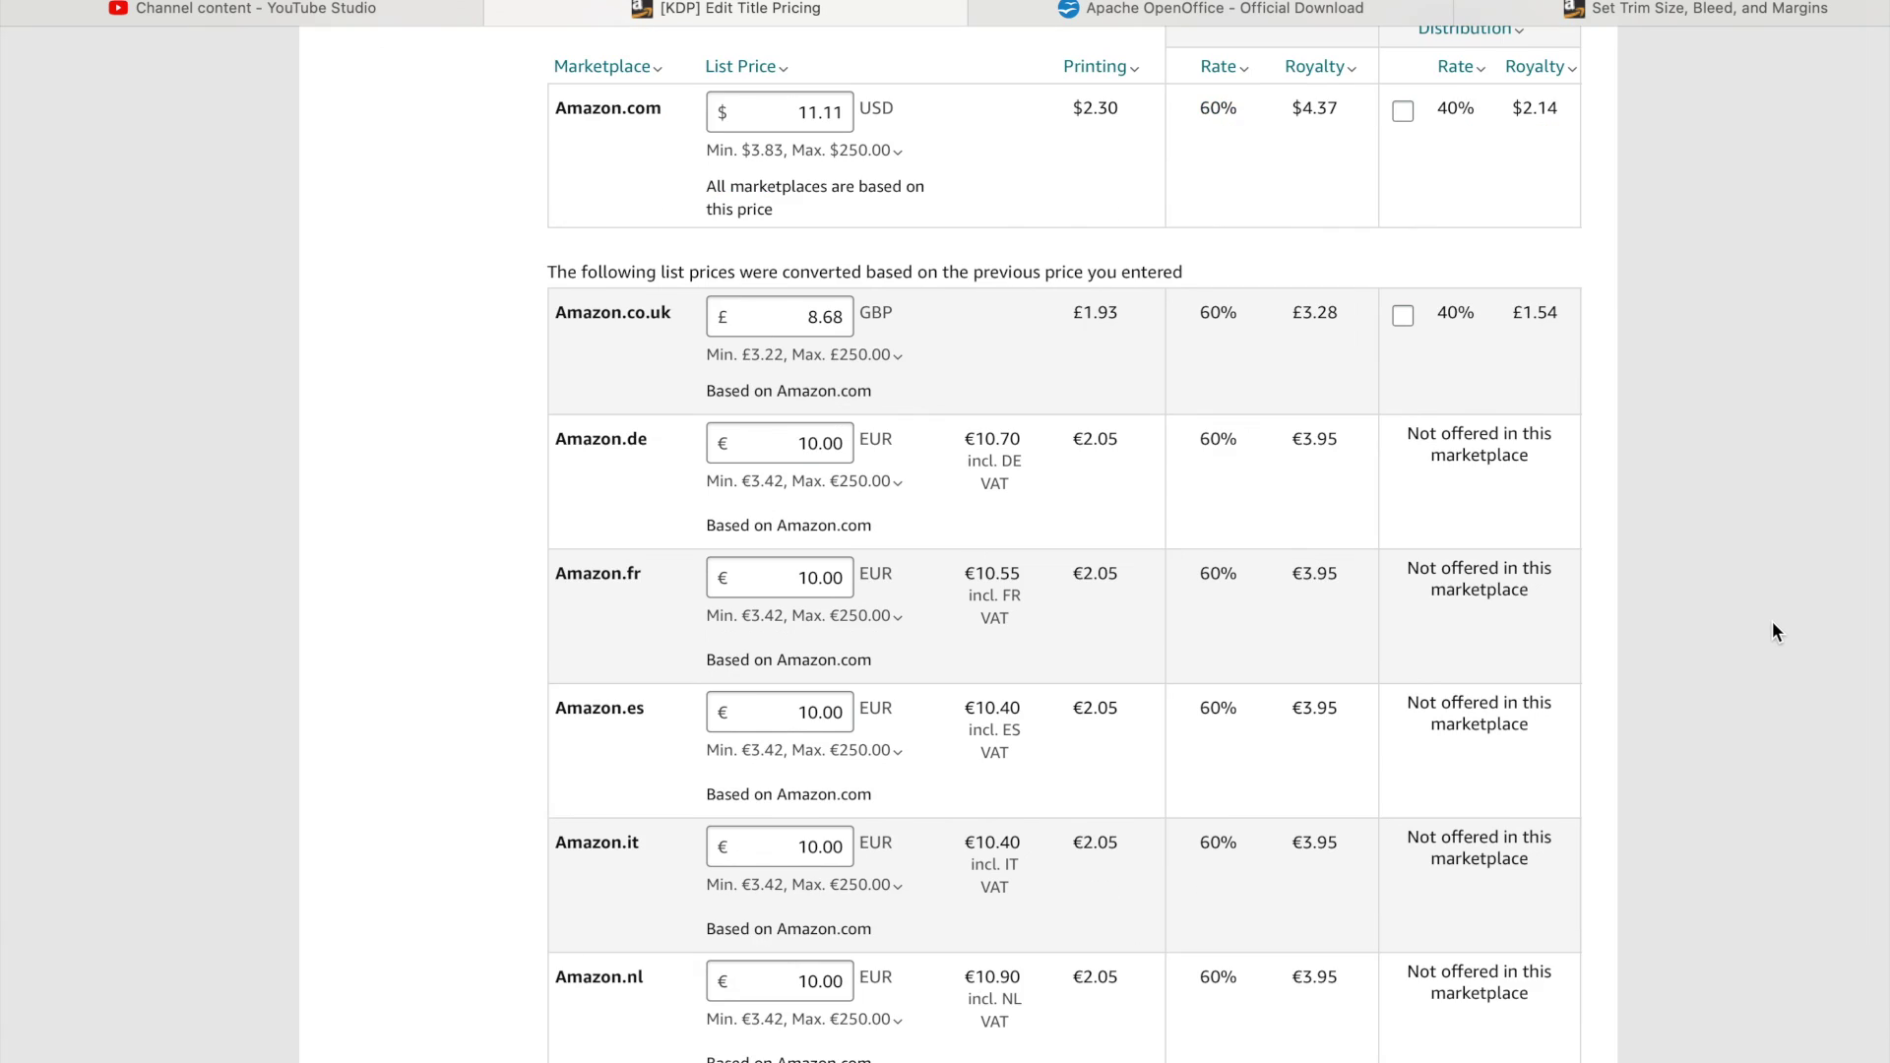
{"action": "scroll", "coordinate": [1773, 631], "scroll_direction": "down", "scroll_amount": 15}
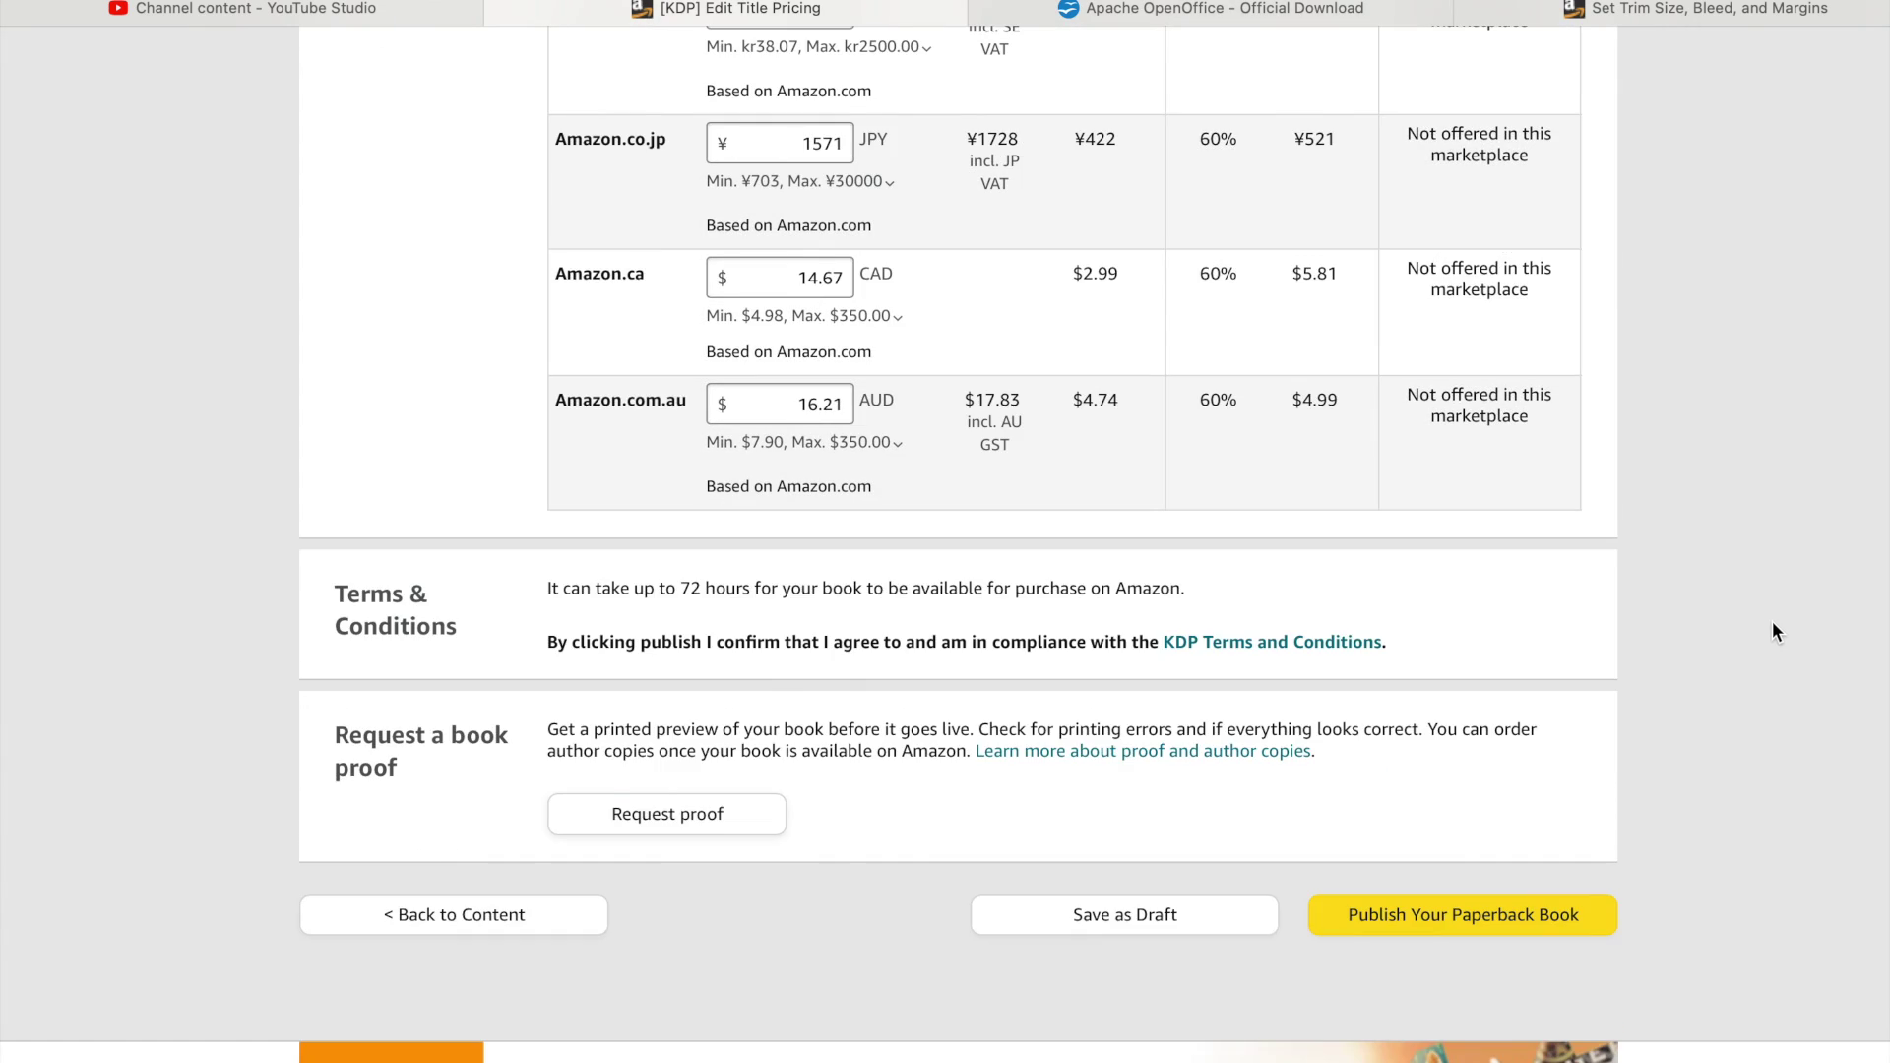
{"action": "scroll", "coordinate": [1772, 631], "scroll_direction": "up", "scroll_amount": 20}
{"action": "scroll", "coordinate": [1773, 631], "scroll_direction": "down", "scroll_amount": 7}
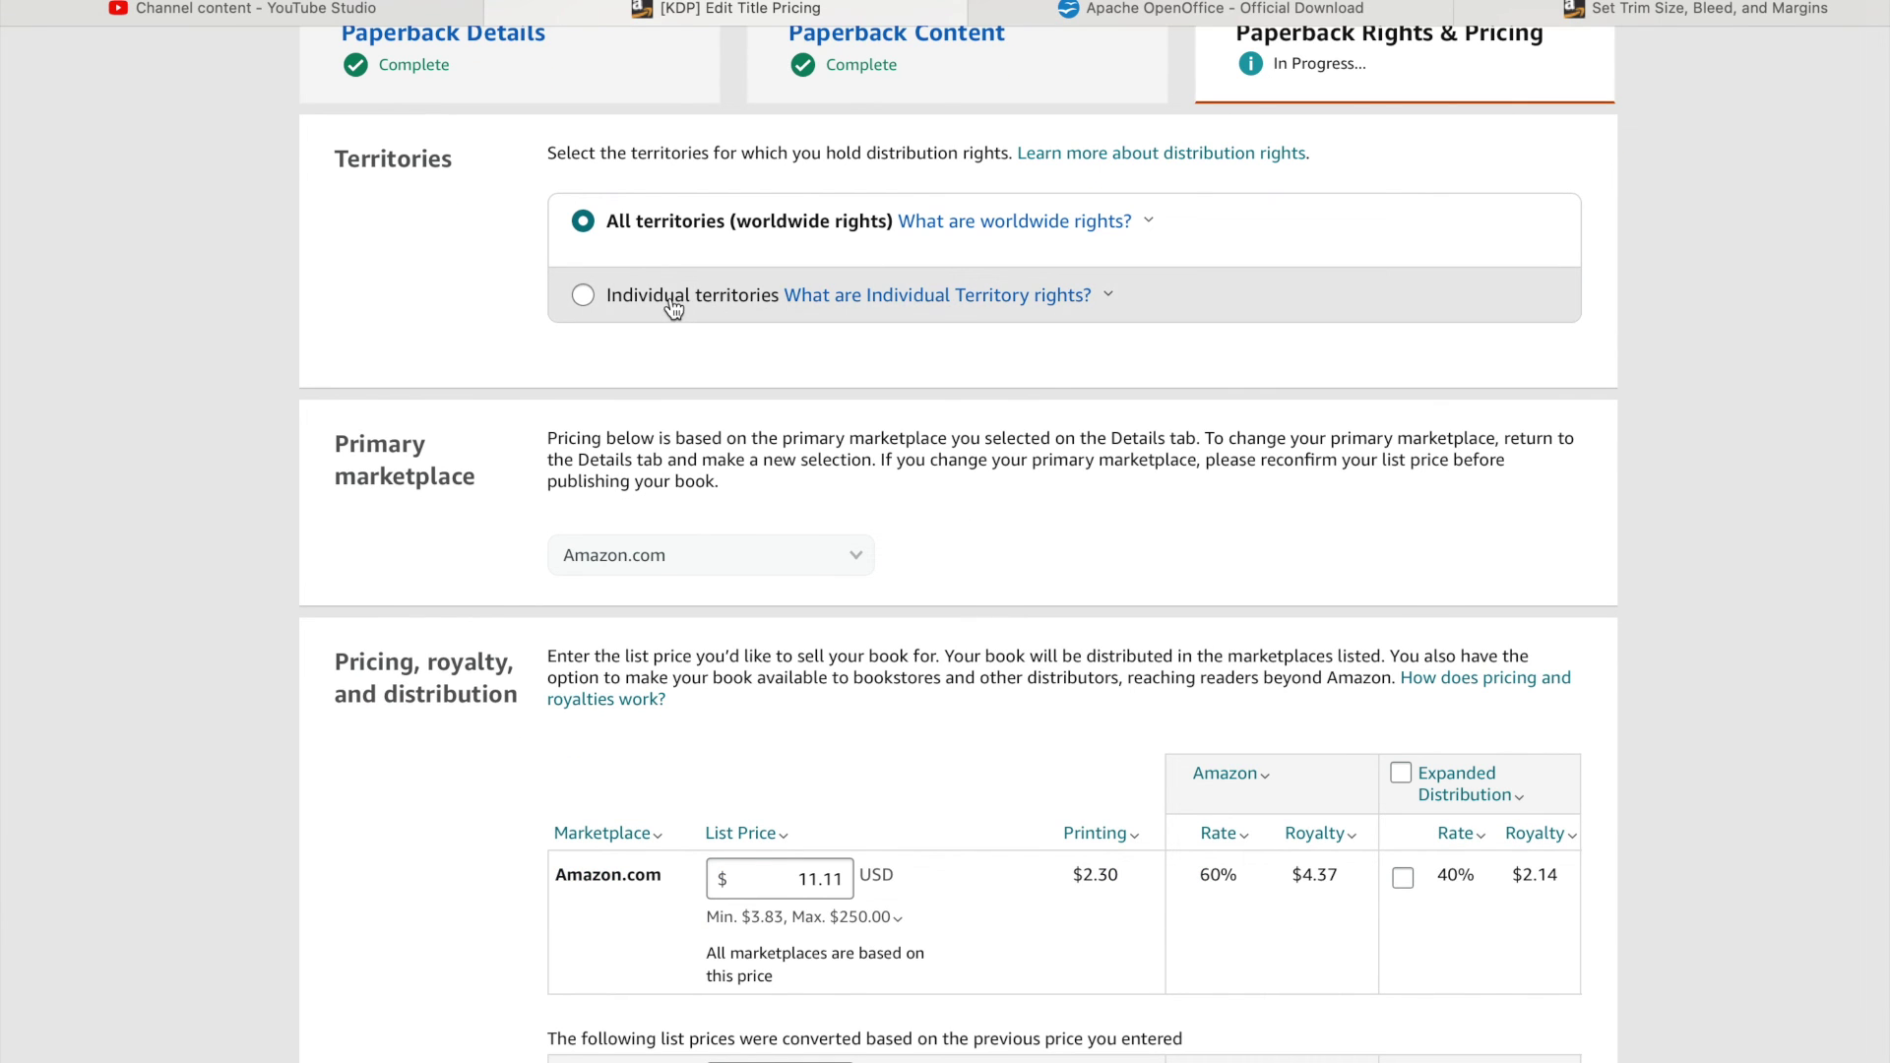
{"action": "scroll", "coordinate": [1789, 561], "scroll_direction": "down", "scroll_amount": 6}
{"action": "scroll", "coordinate": [1791, 569], "scroll_direction": "down", "scroll_amount": 2}
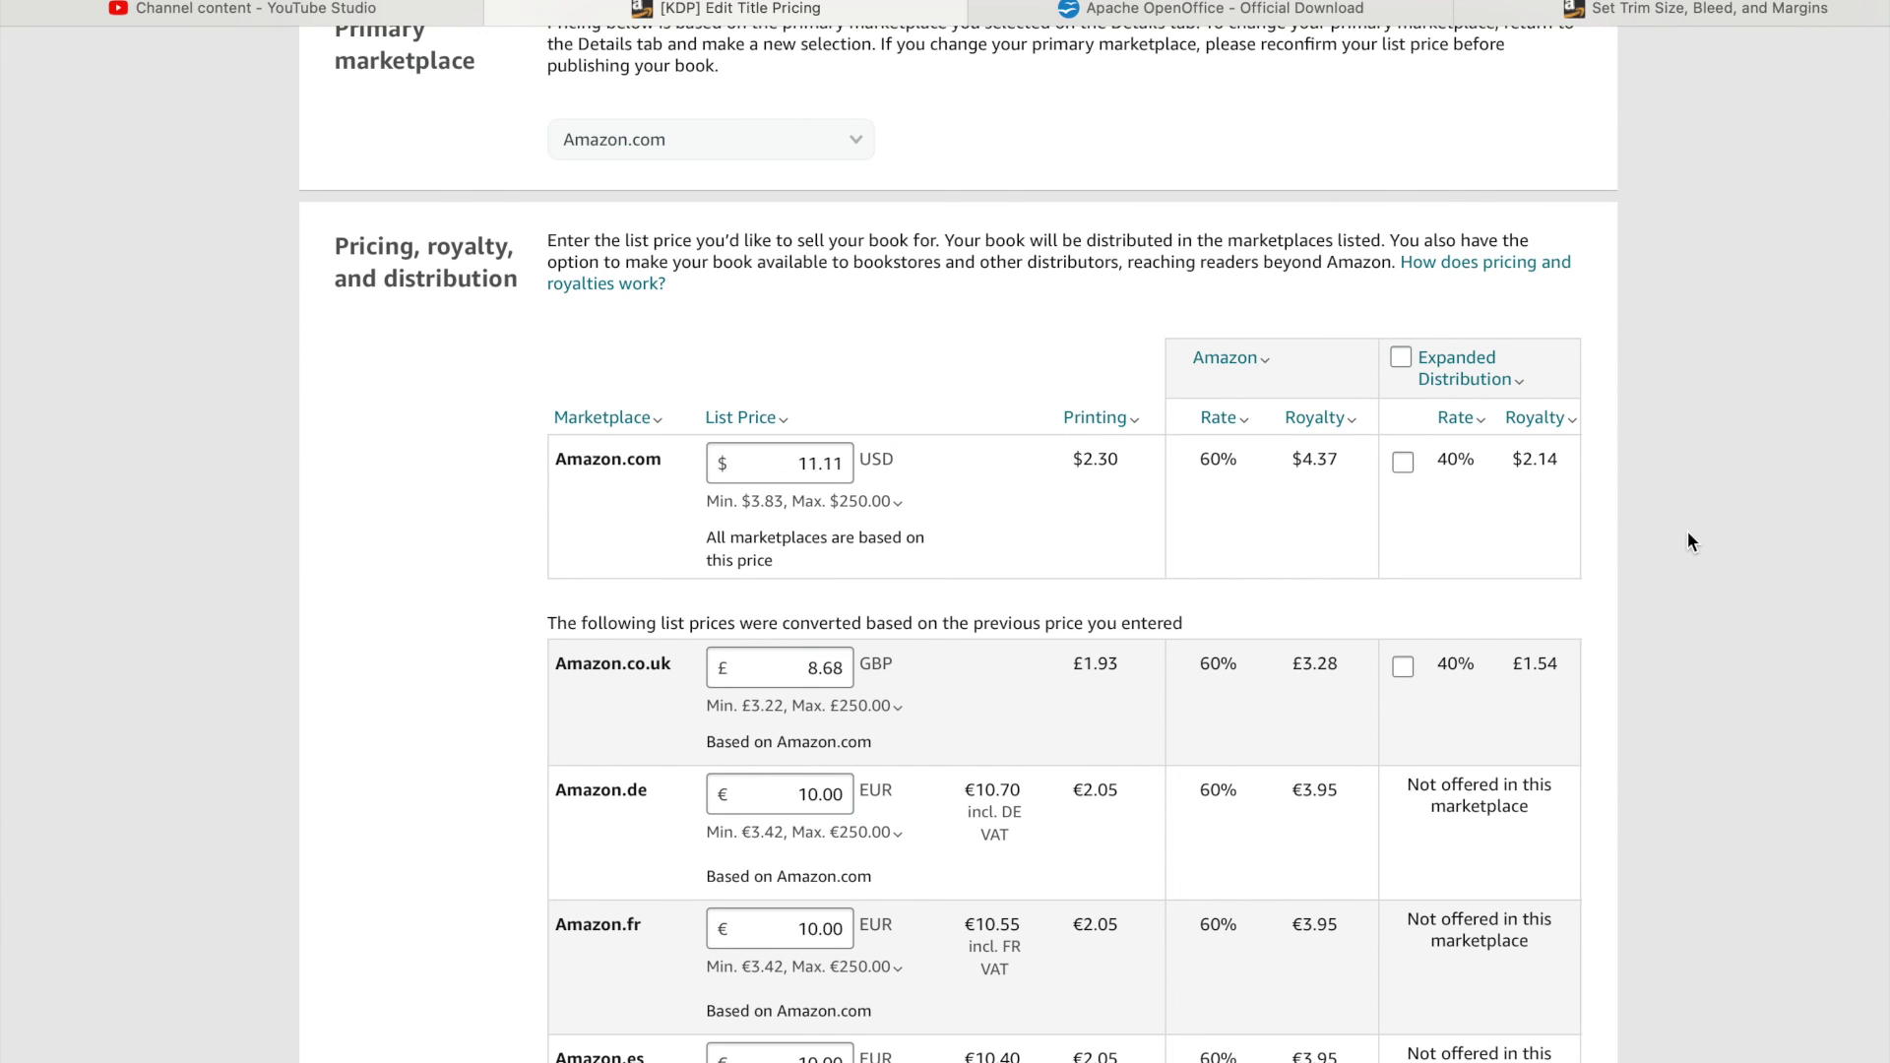
{"action": "scroll", "coordinate": [1688, 532], "scroll_direction": "down", "scroll_amount": 5}
{"action": "scroll", "coordinate": [1689, 531], "scroll_direction": "down", "scroll_amount": 15}
{"action": "scroll", "coordinate": [1689, 534], "scroll_direction": "up", "scroll_amount": 5}
{"action": "scroll", "coordinate": [1686, 536], "scroll_direction": "up", "scroll_amount": 20}
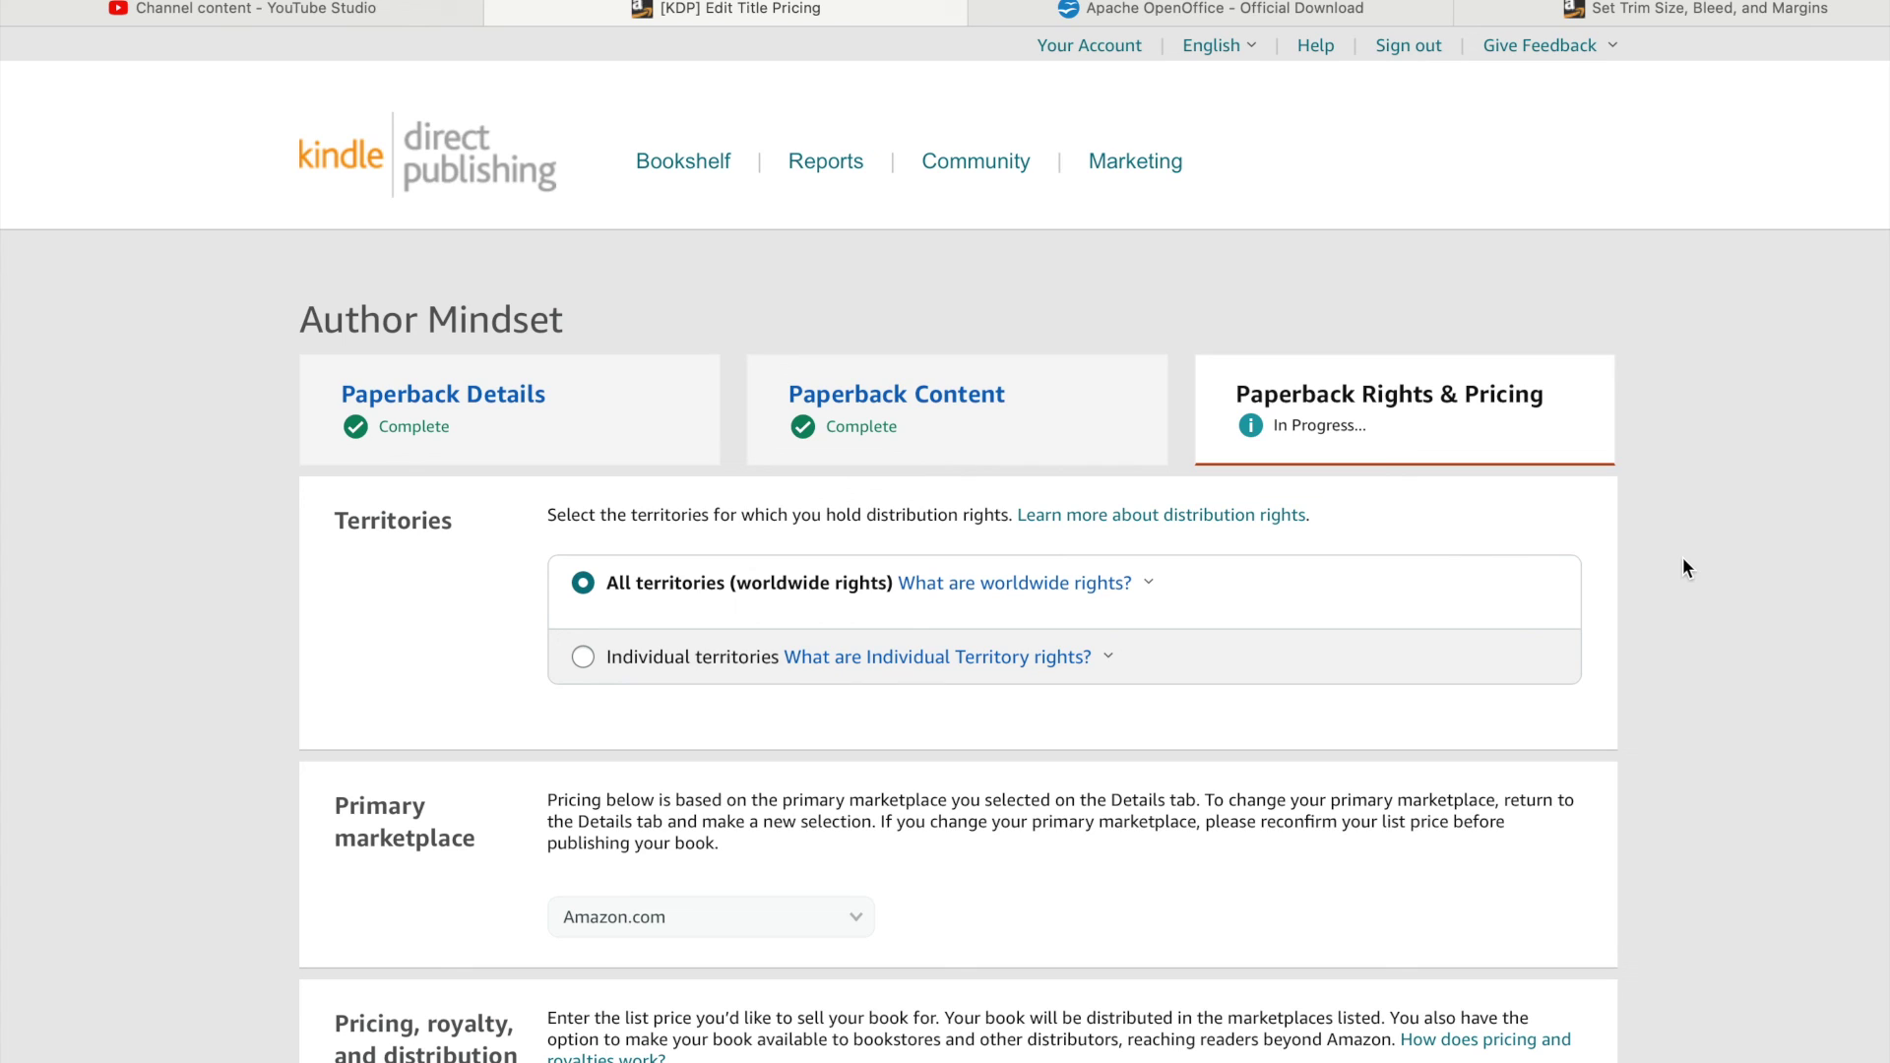
{"action": "scroll", "coordinate": [1629, 591], "scroll_direction": "down", "scroll_amount": 7}
{"action": "scroll", "coordinate": [1664, 640], "scroll_direction": "down", "scroll_amount": 1}
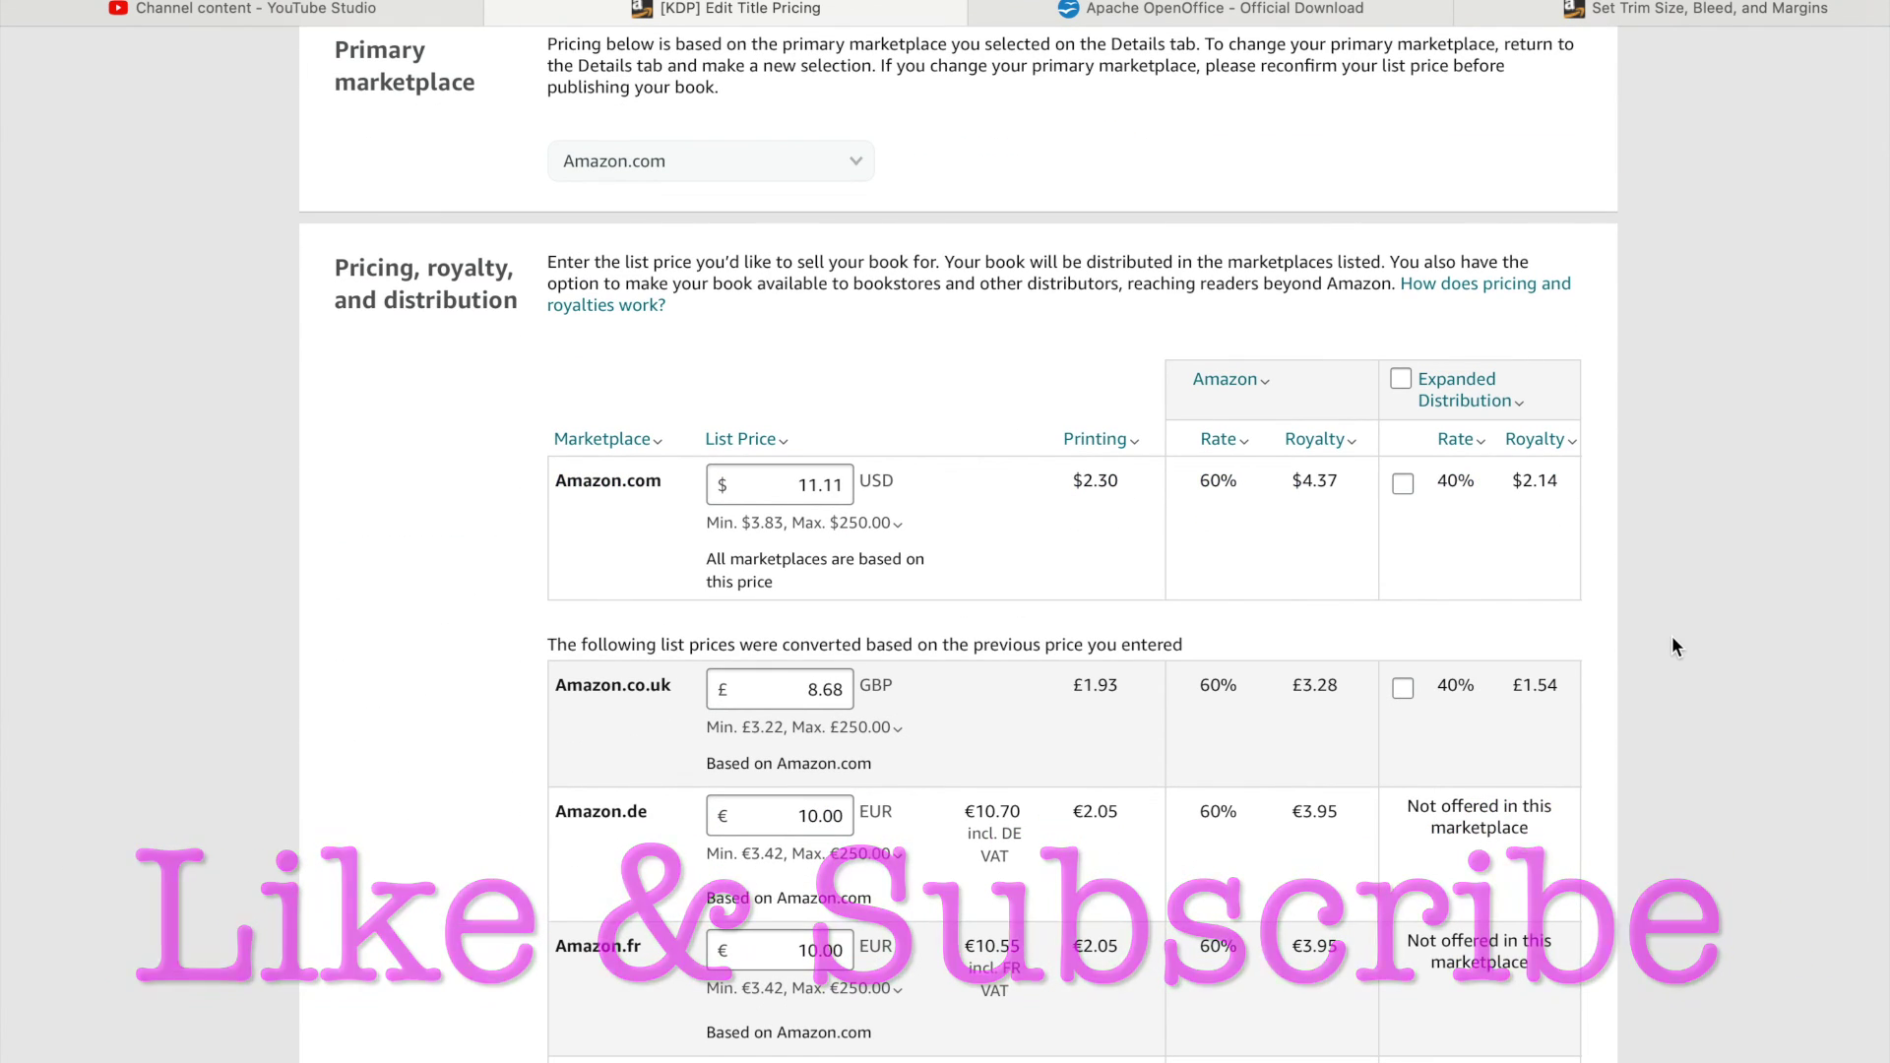
{"action": "scroll", "coordinate": [1671, 640], "scroll_direction": "down", "scroll_amount": 4}
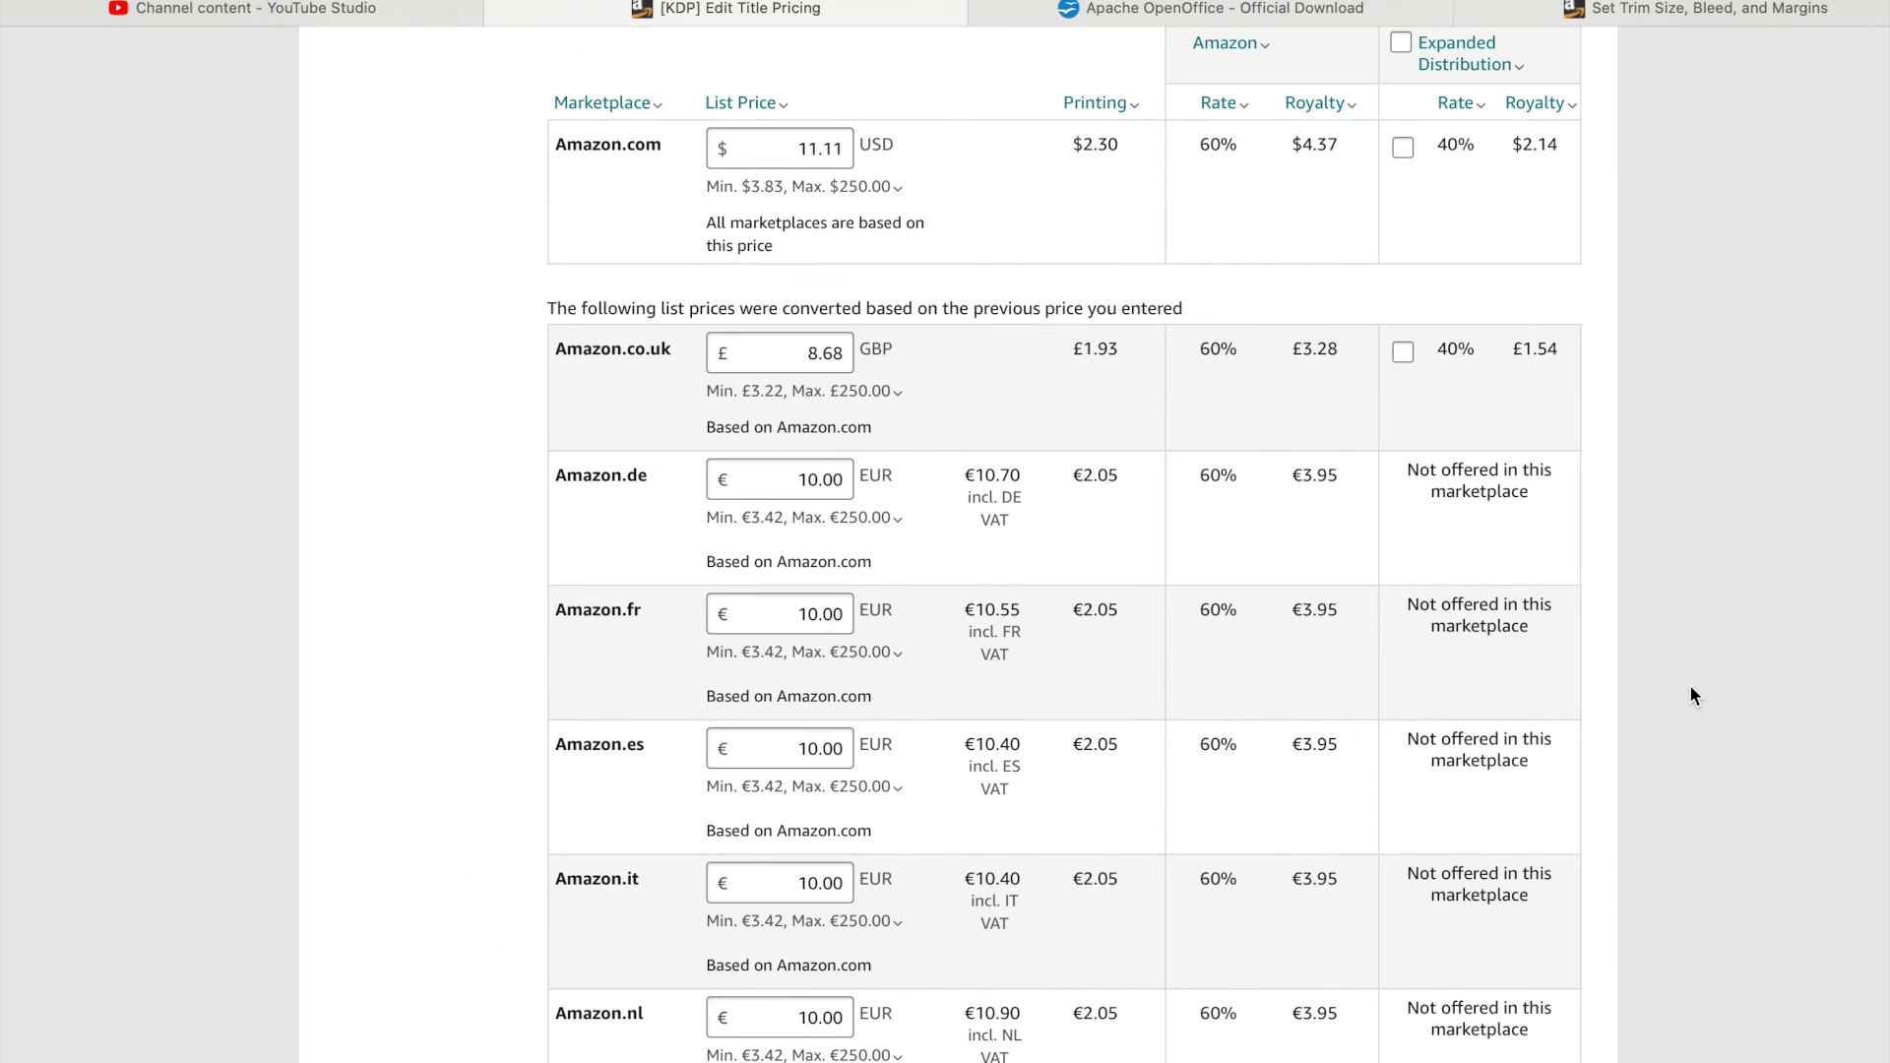
{"action": "scroll", "coordinate": [1690, 687], "scroll_direction": "down", "scroll_amount": 3}
{"action": "scroll", "coordinate": [1689, 690], "scroll_direction": "up", "scroll_amount": 8}
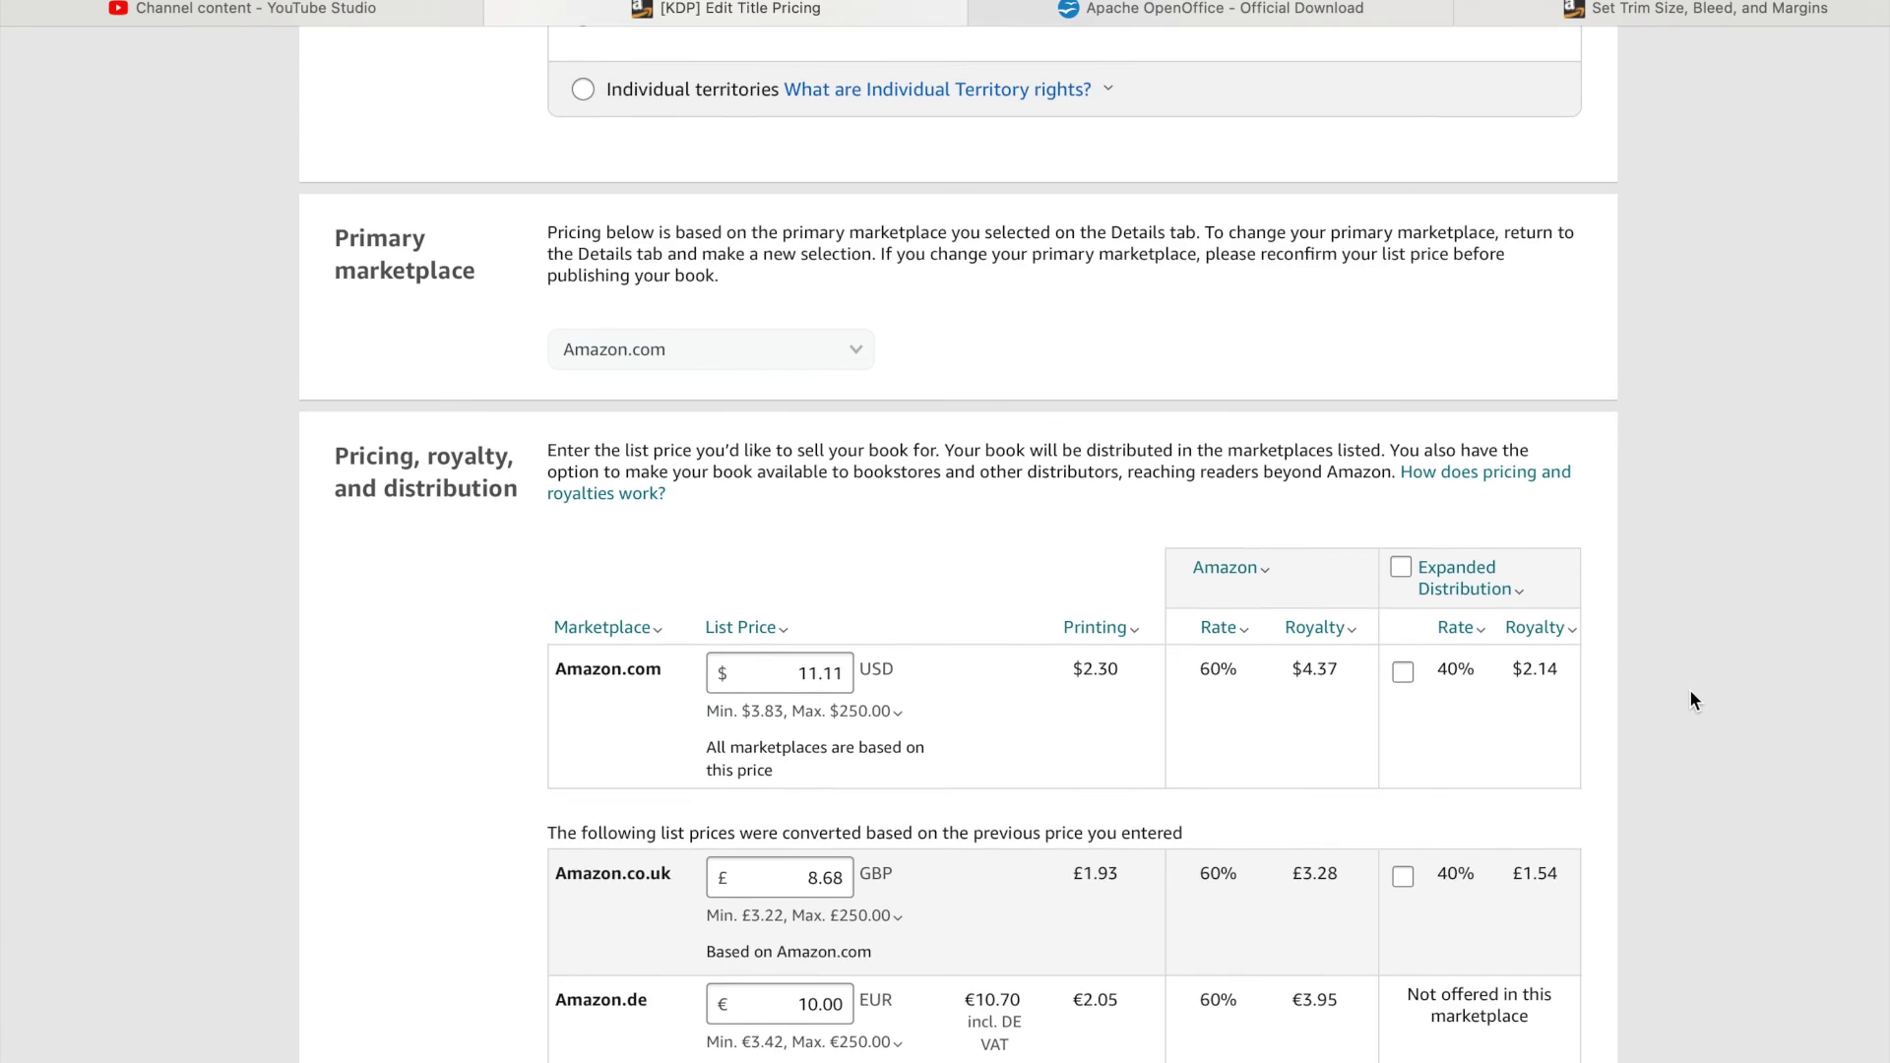
{"action": "scroll", "coordinate": [1689, 693], "scroll_direction": "up", "scroll_amount": 5}
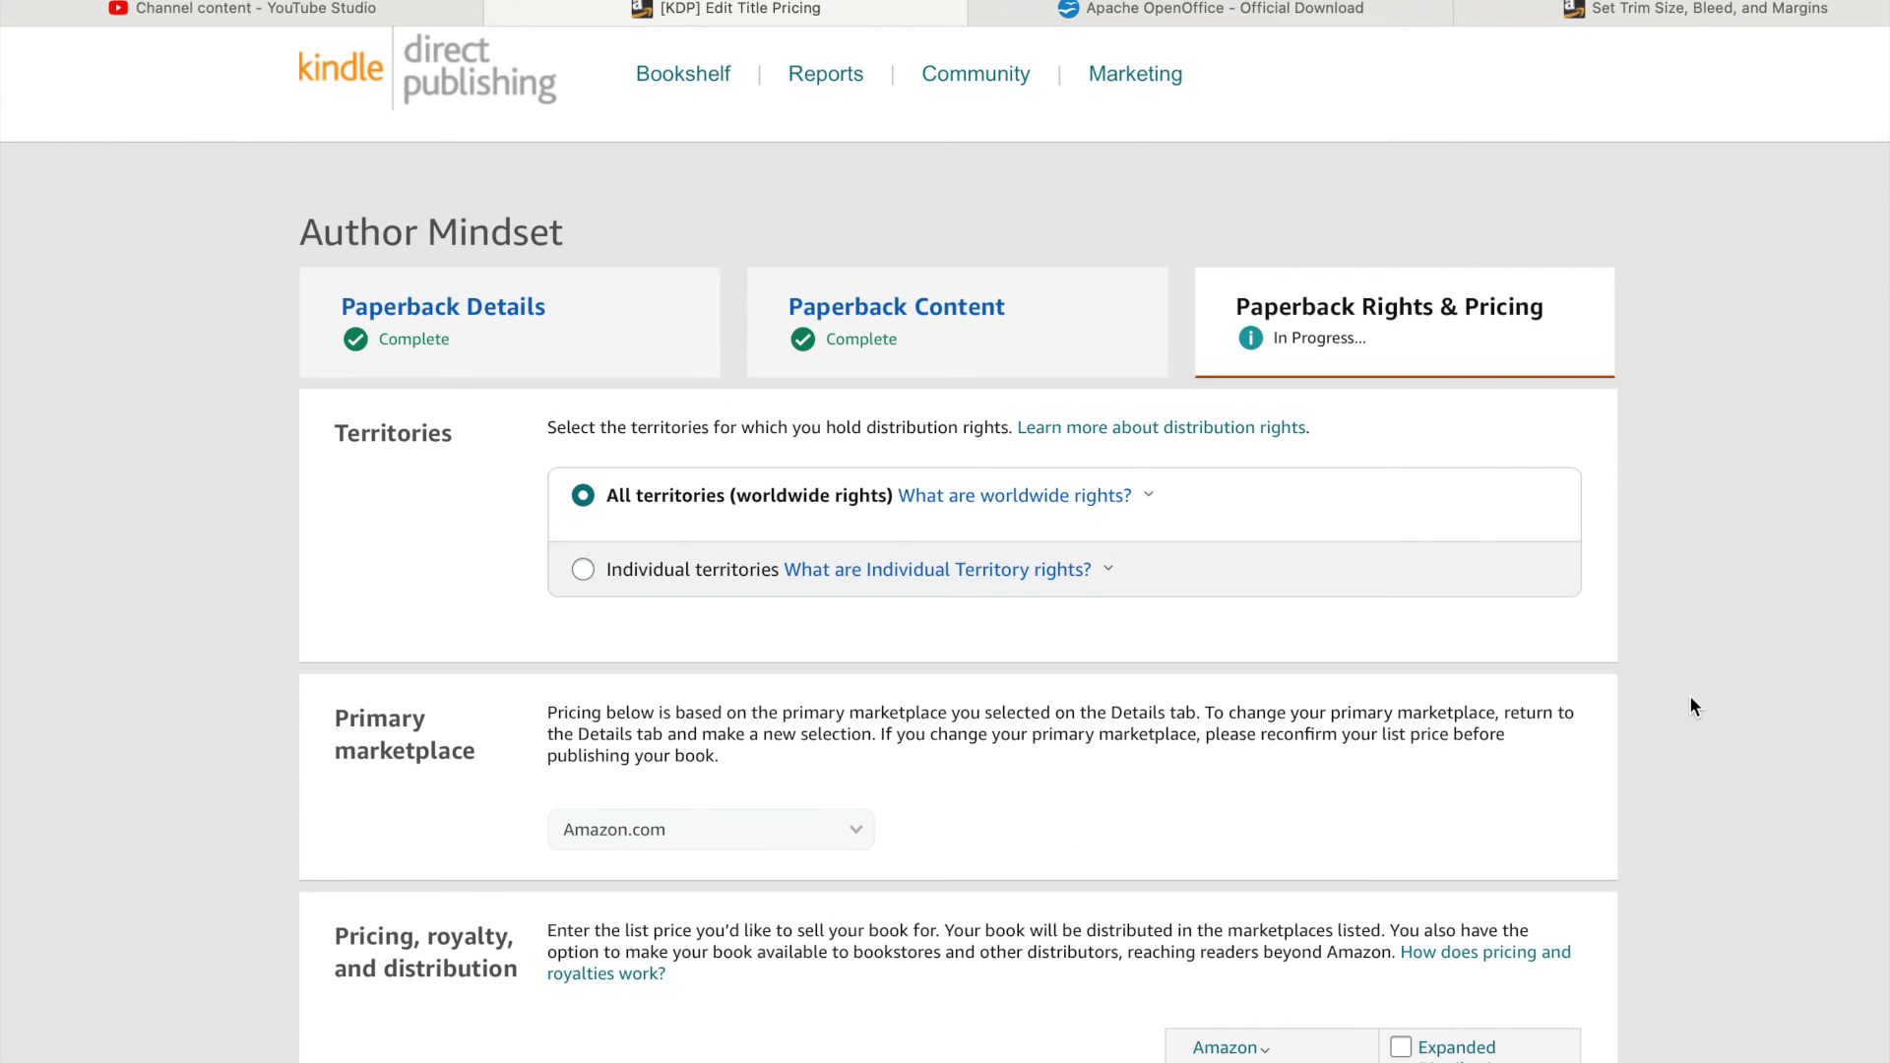